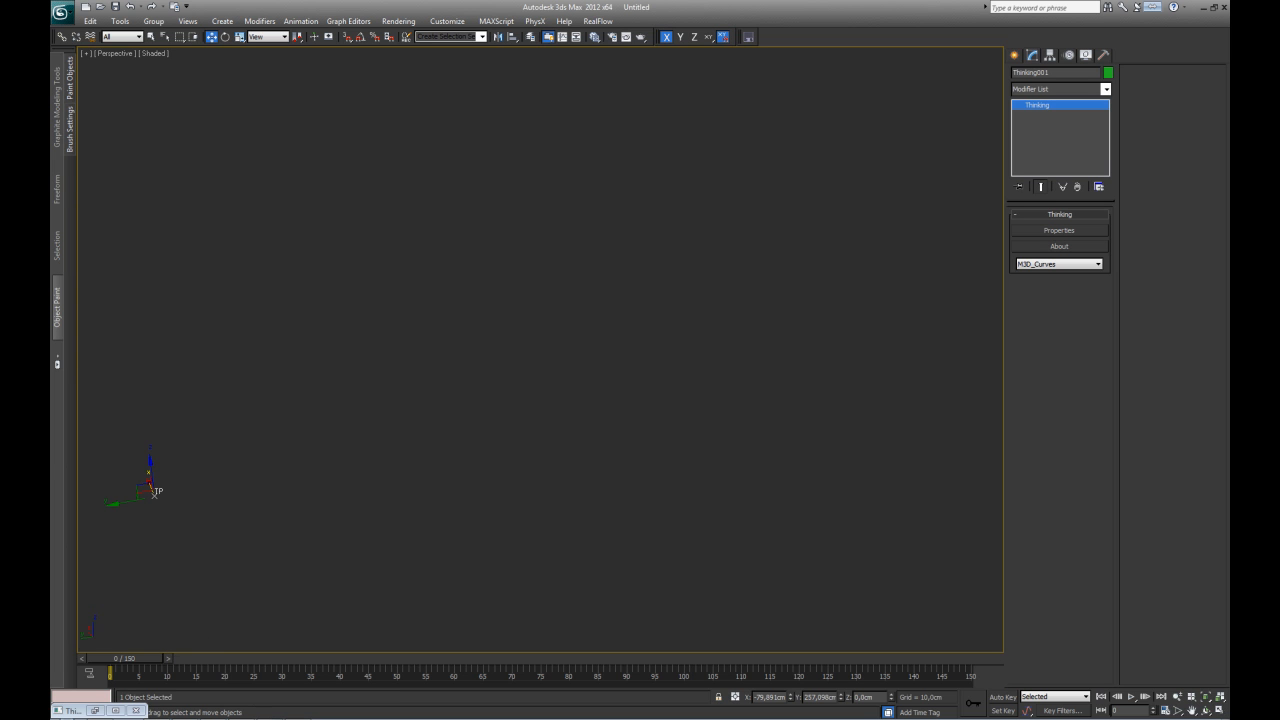
- Play the finished fragment animation and scrub the timeline to frame 49 to review the effect
left_click(1134, 697)
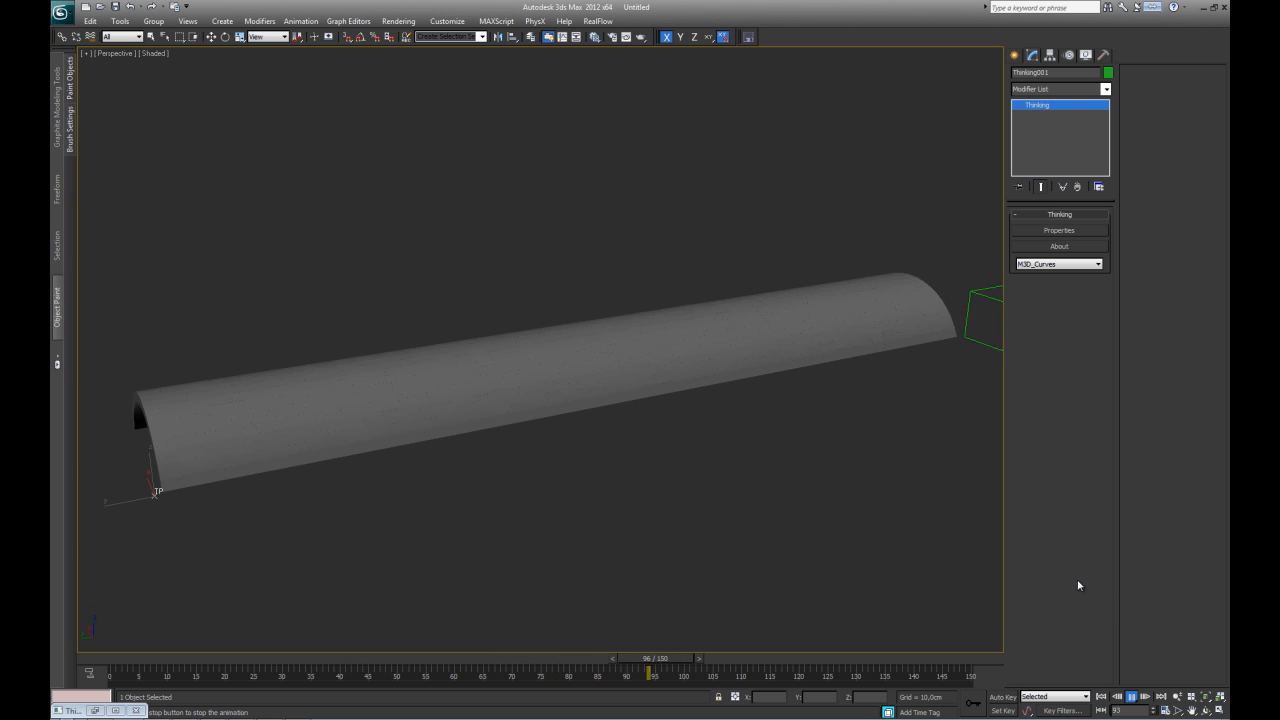
left_click(743, 658)
left_click_drag(743, 656, 385, 649)
key("w")
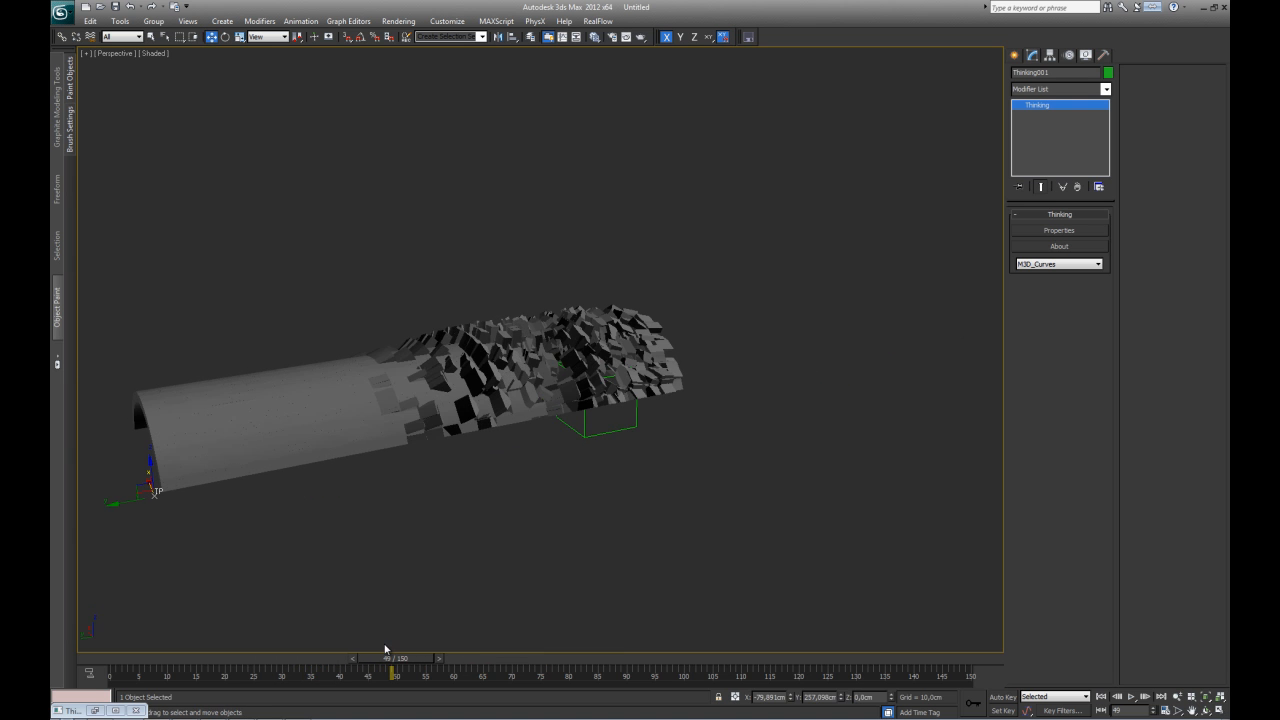
- Select the The_Target dummy and examine the scattering fragments around it from several angles
left_click(586, 423)
scroll(589, 426, "up", 5)
middle_click_drag(686, 420, 676, 461, "alt")
middle_click_drag(413, 383, 435, 386, "alt")
key("shift+z")
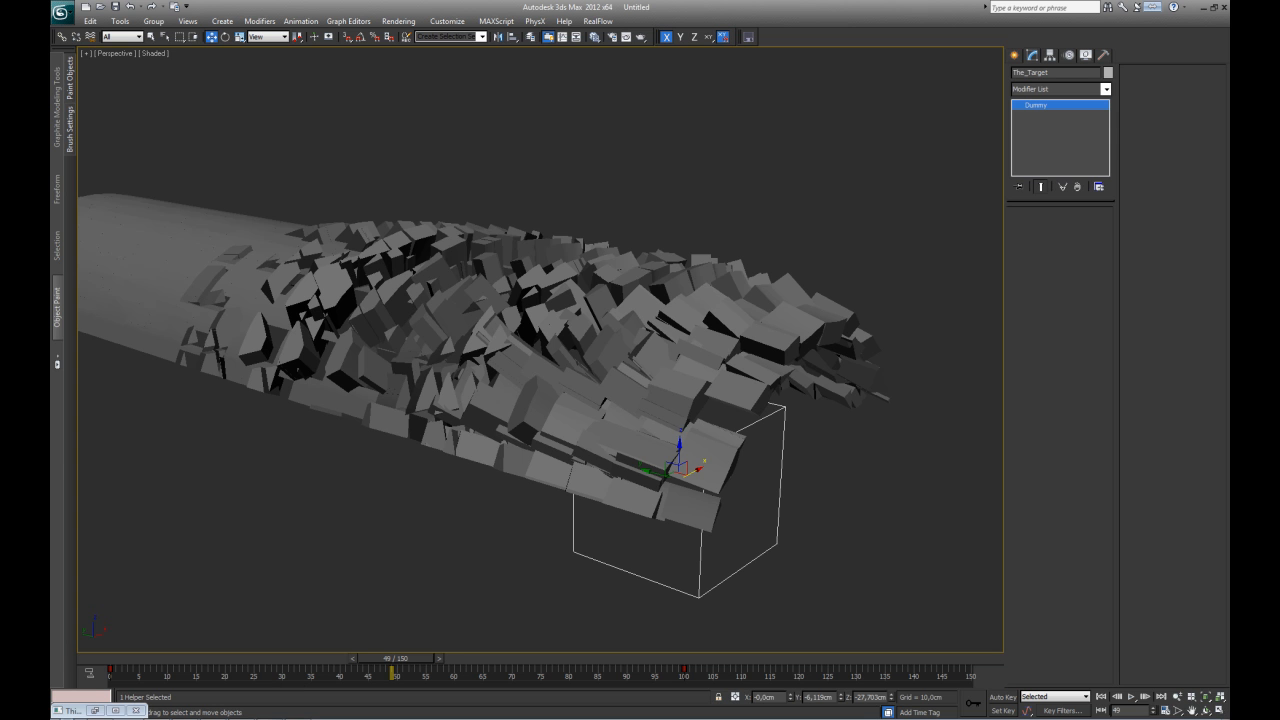
key("shift+z")
key("shift+z")
key("shift+z")
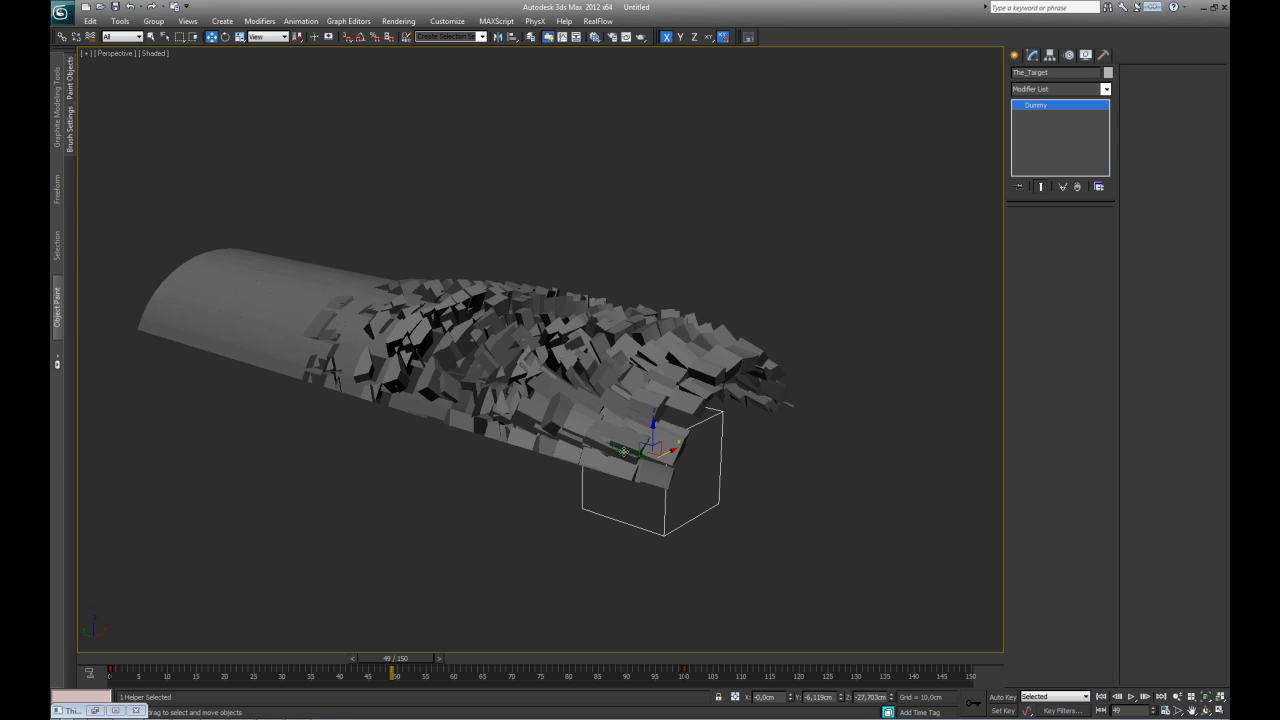
key("shift+z")
key("shift+y")
middle_click_drag(602, 493, 628, 487)
scroll(324, 487, "down", 3)
scroll(398, 492, "up", 1)
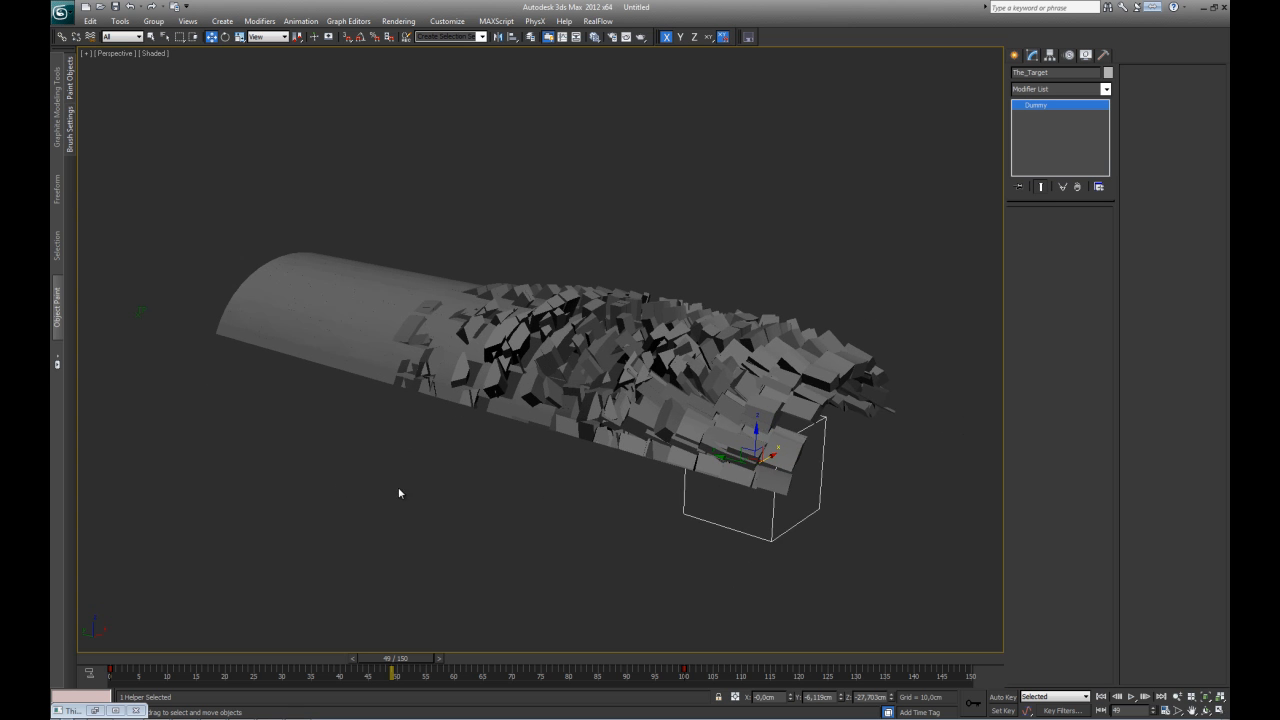
middle_click_drag(491, 520, 444, 520)
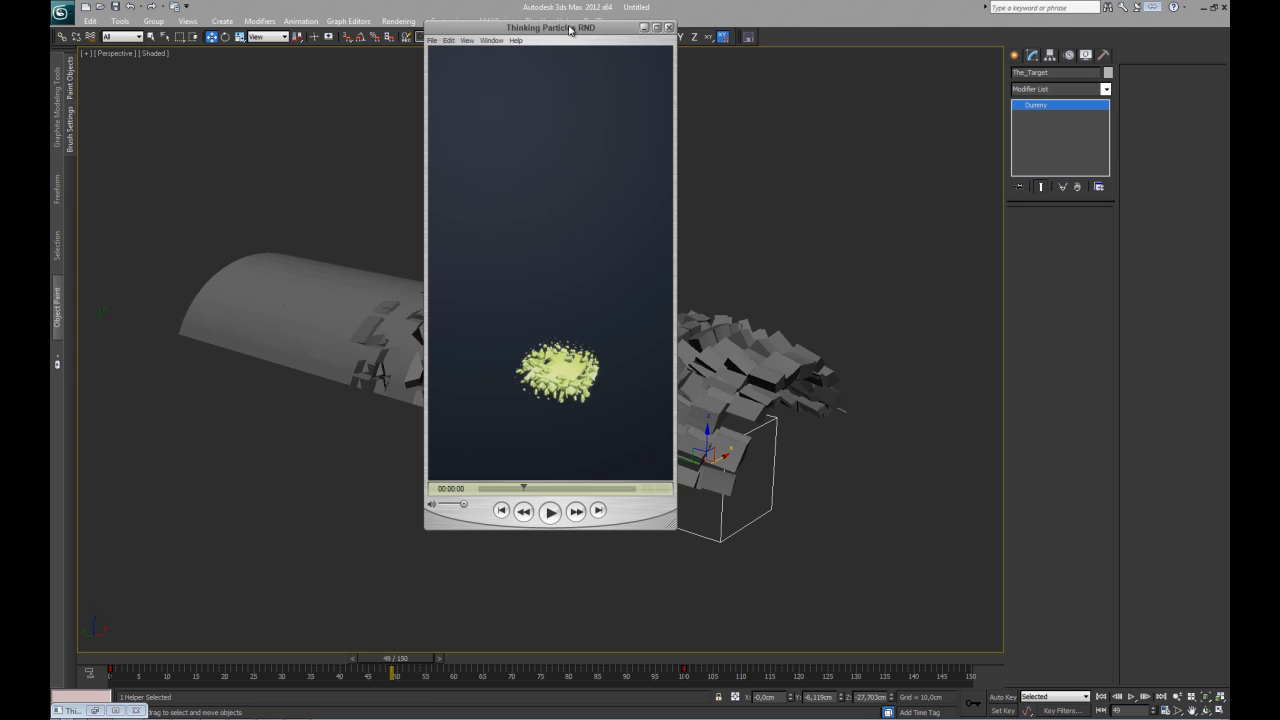
- Play the Thinking Particles RND reference video from the start, scrub through its end and close the player
left_click_drag(570, 30, 580, 52)
left_click(505, 511)
left_click(560, 536)
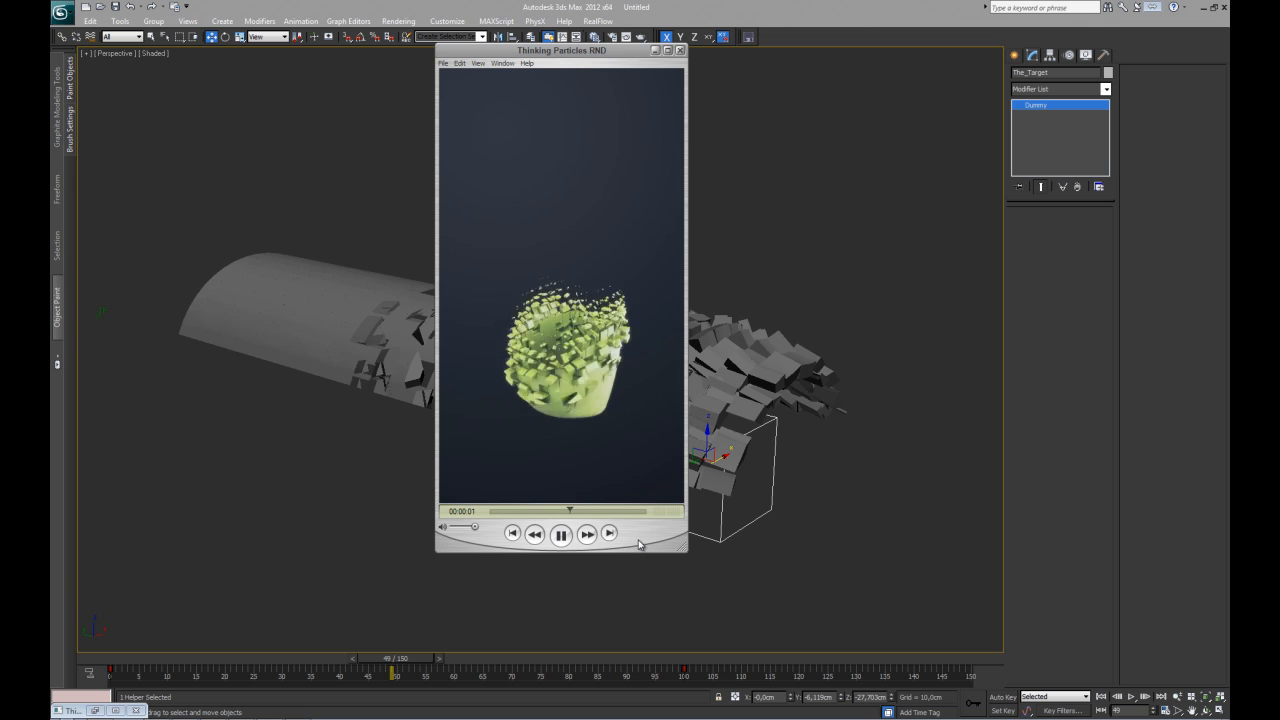
left_click(628, 512)
mouse_move(628, 512)
left_mouse_down()
mouse_move(545, 508)
mouse_move(614, 514)
left_mouse_up()
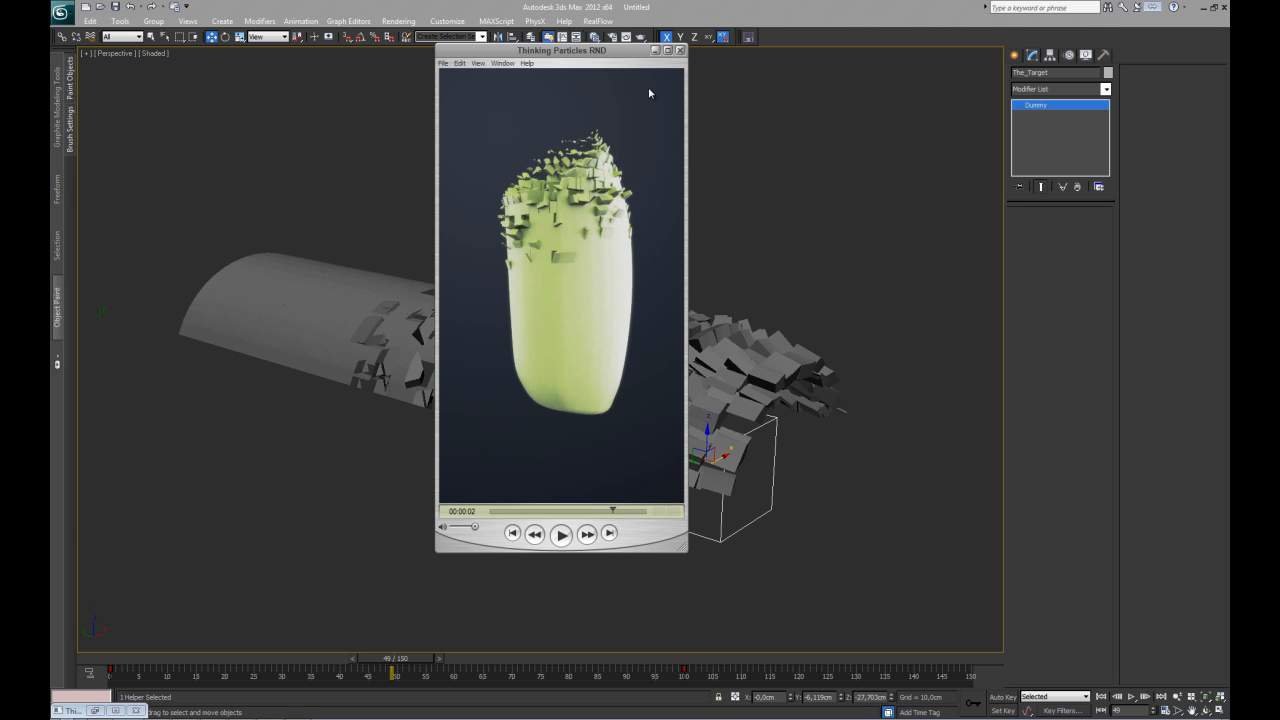
left_click(680, 50)
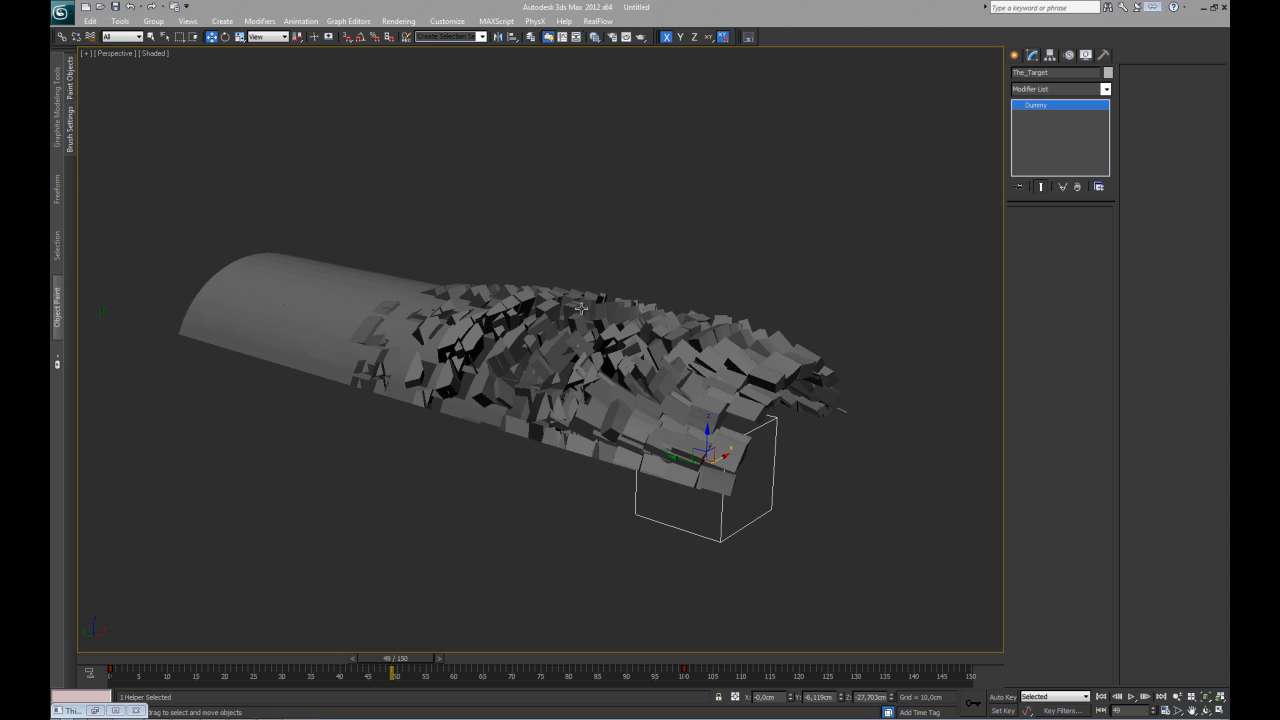
- Hide the TP layer, unhide the Cylinder in the default layer and inspect its mesh with edged faces shown
middle_click_drag(545, 362, 622, 284, "alt")
left_click(533, 37)
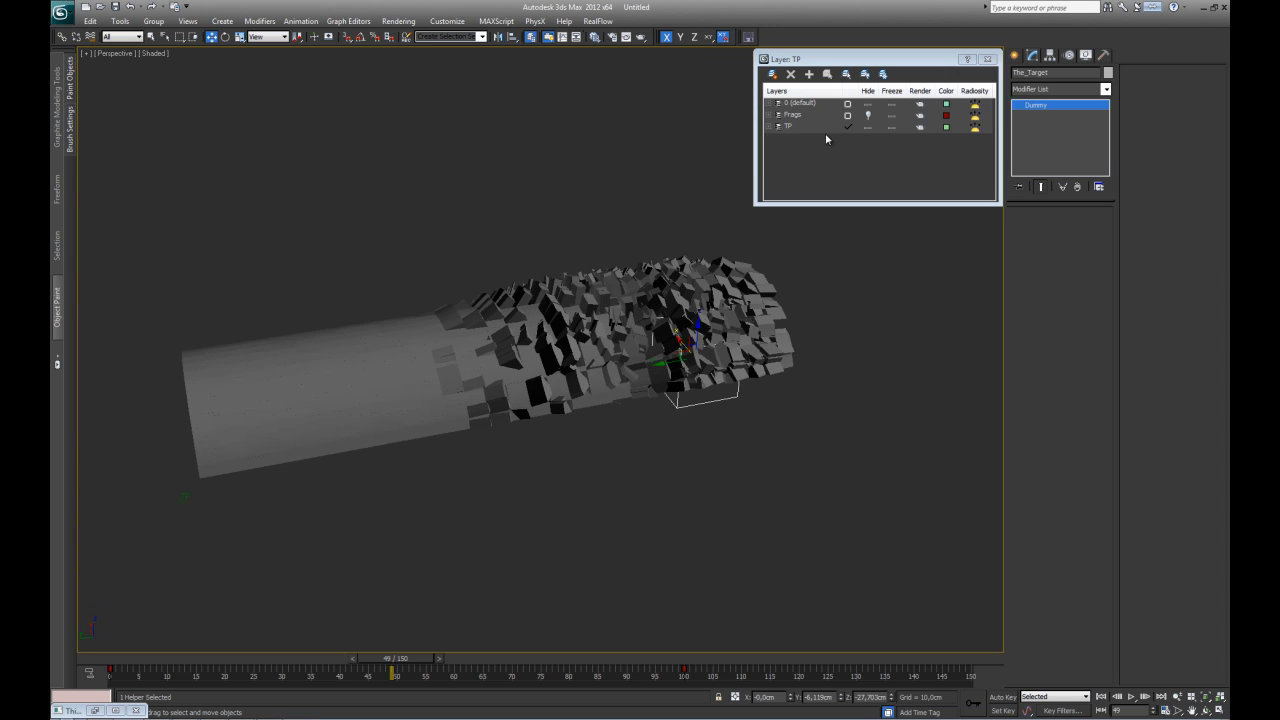
left_click(866, 125)
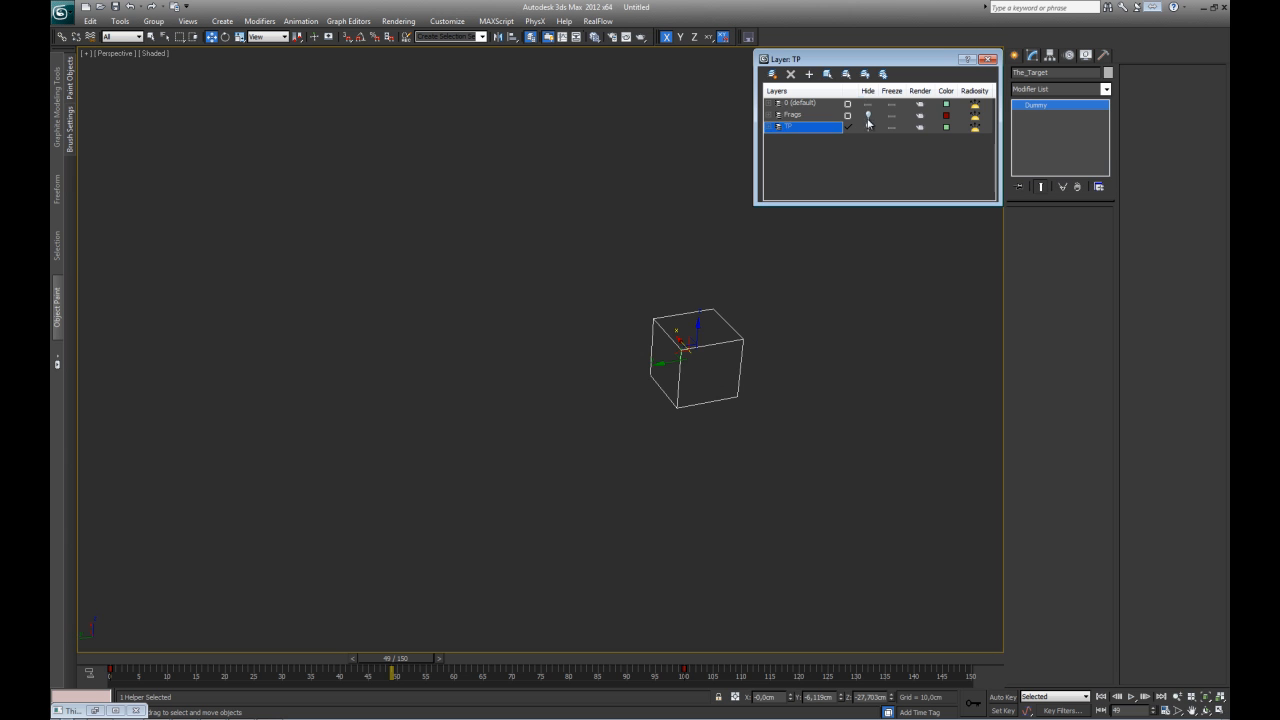
left_click(777, 103)
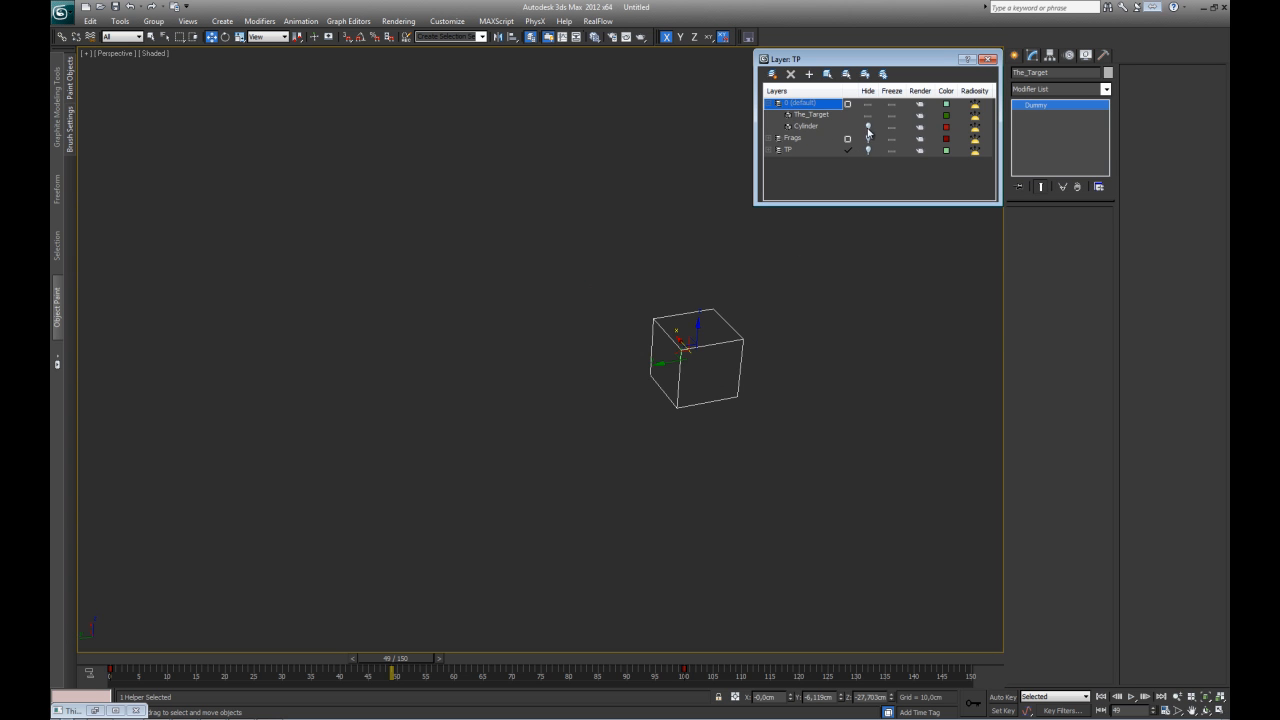
left_click(867, 126)
left_click(610, 382)
key("F4")
middle_click_drag(610, 382, 568, 345, "alt")
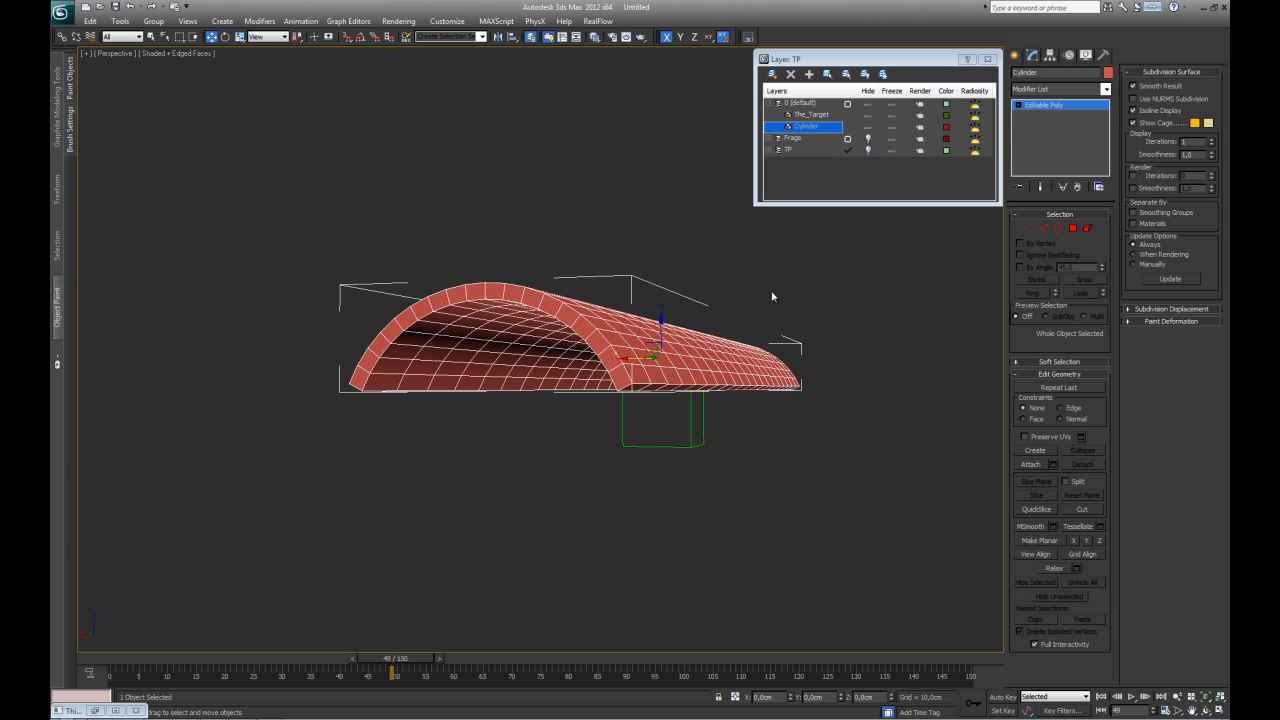
middle_click_drag(772, 296, 899, 167, "alt")
- Hide the 0 (default) layer, show the Frags layer and inspect the individual fragments of the shell
left_click(867, 104)
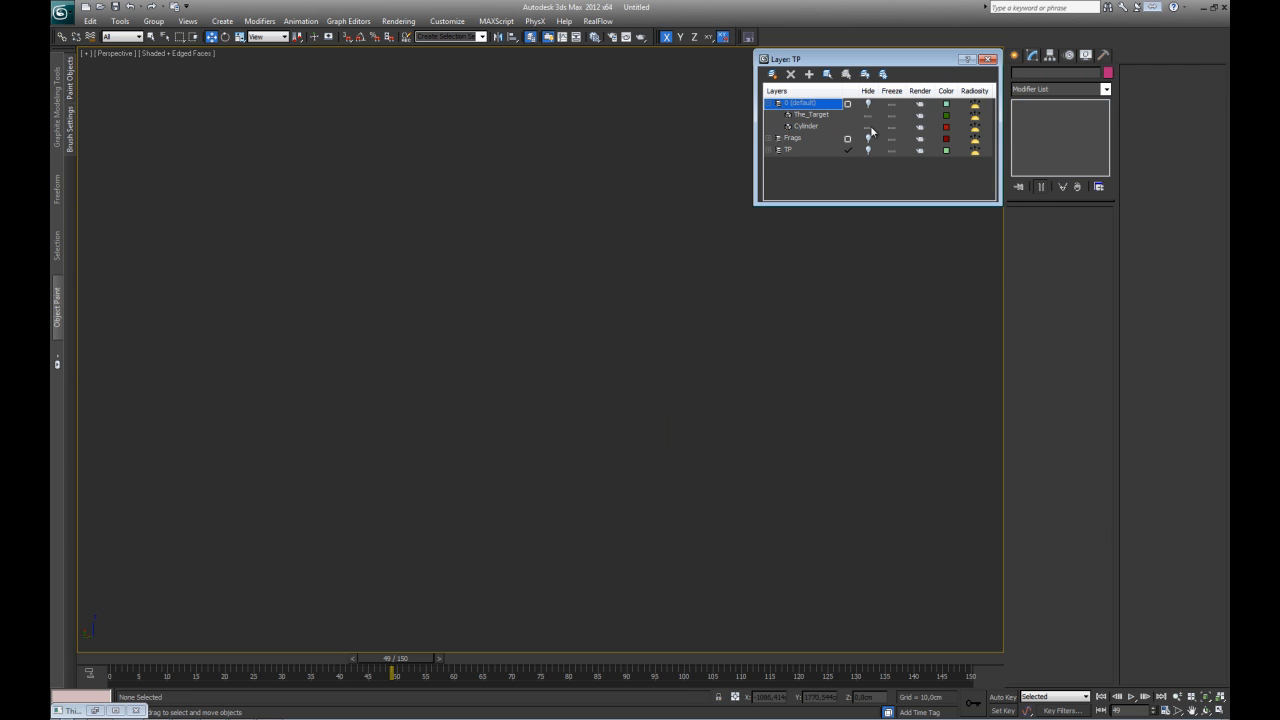
left_click(868, 139)
left_click(657, 385)
mouse_move(657, 385)
middle_mouse_down("alt")
mouse_move(677, 420)
mouse_move(736, 373)
mouse_move(652, 425)
mouse_move(686, 432)
mouse_move(652, 425)
mouse_move(620, 352)
mouse_move(712, 447)
mouse_move(666, 420)
middle_mouse_up("alt")
key("F4")
scroll(672, 413, "up", 3)
key("F4")
left_click(698, 435)
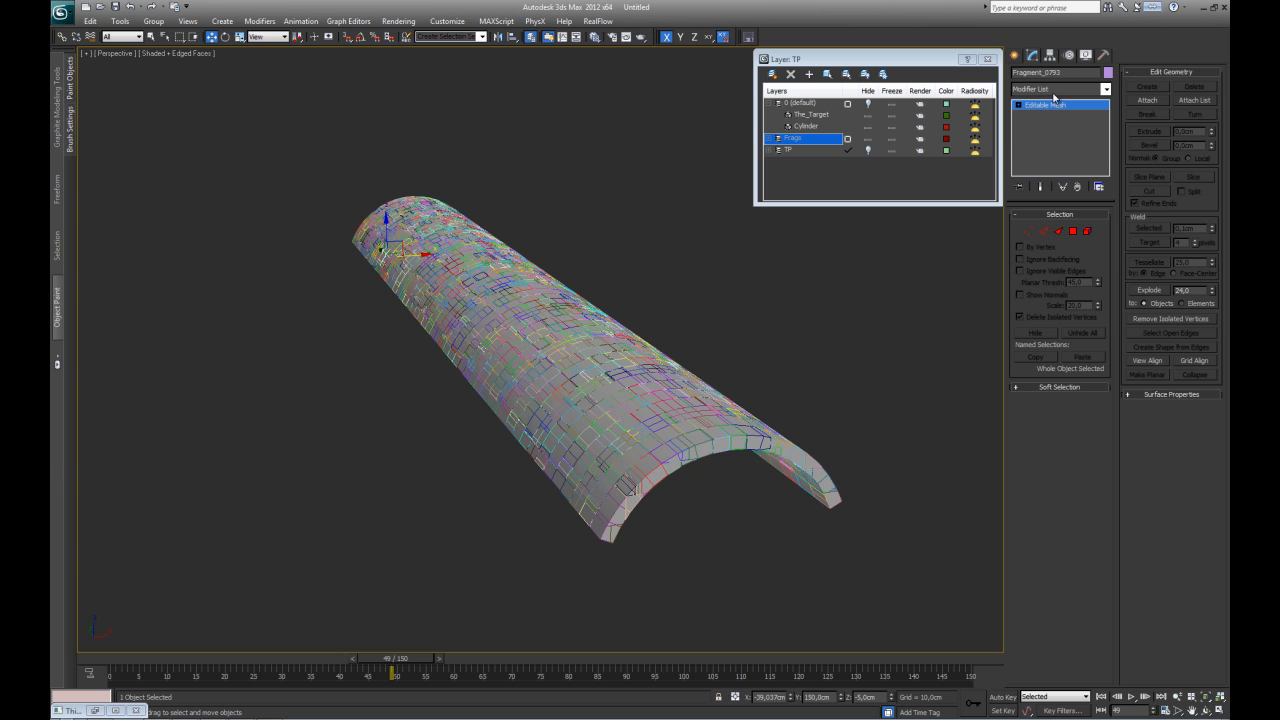
- Hide the Frags layer, show the TP layer and select the Thinking Particles object to review the simulated shell
left_click(868, 127)
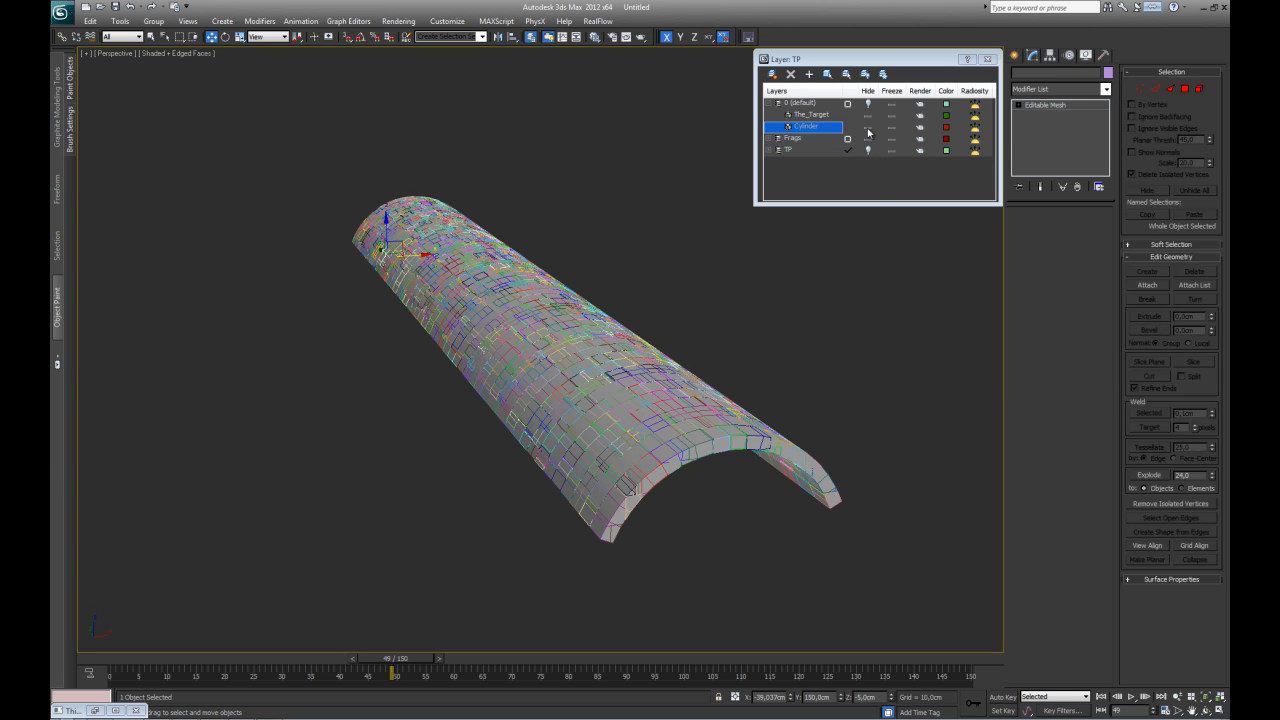
left_click(868, 140)
left_click(868, 140)
left_click(868, 138)
left_click(868, 150)
middle_click_drag(309, 471, 383, 295, "alt")
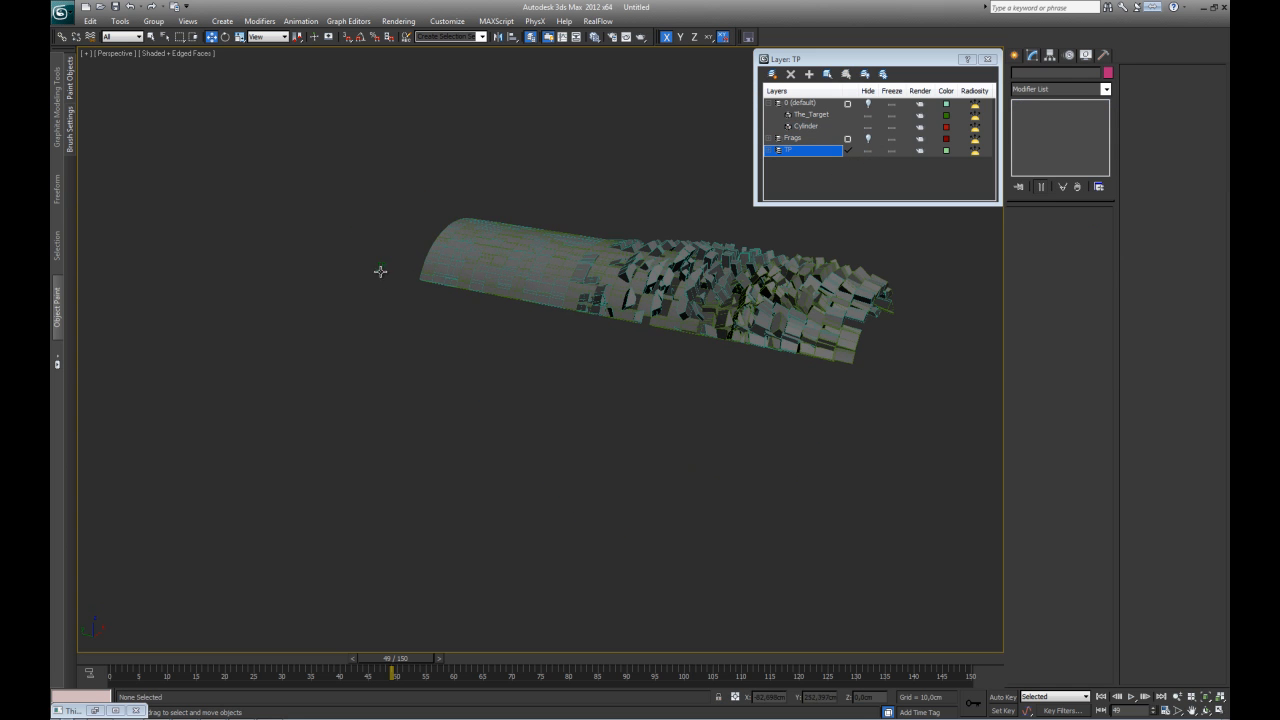
left_click(380, 271)
middle_click_drag(583, 366, 571, 465, "alt")
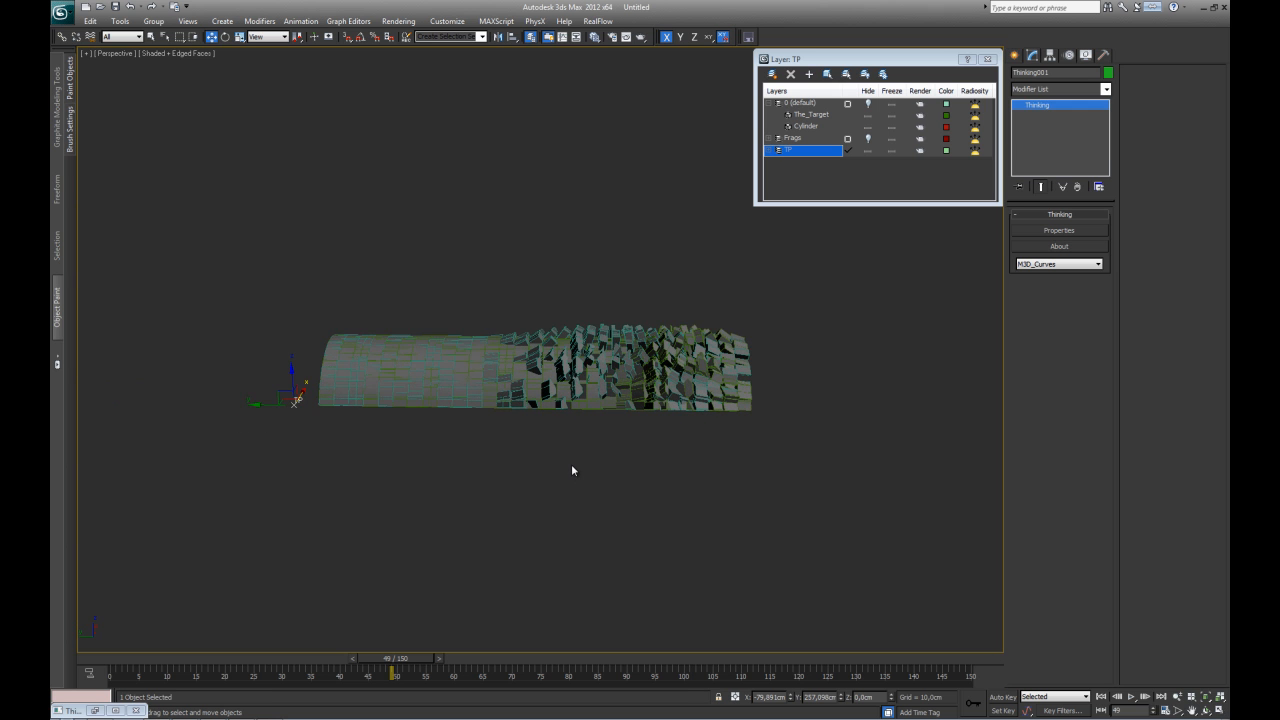
left_click(572, 466)
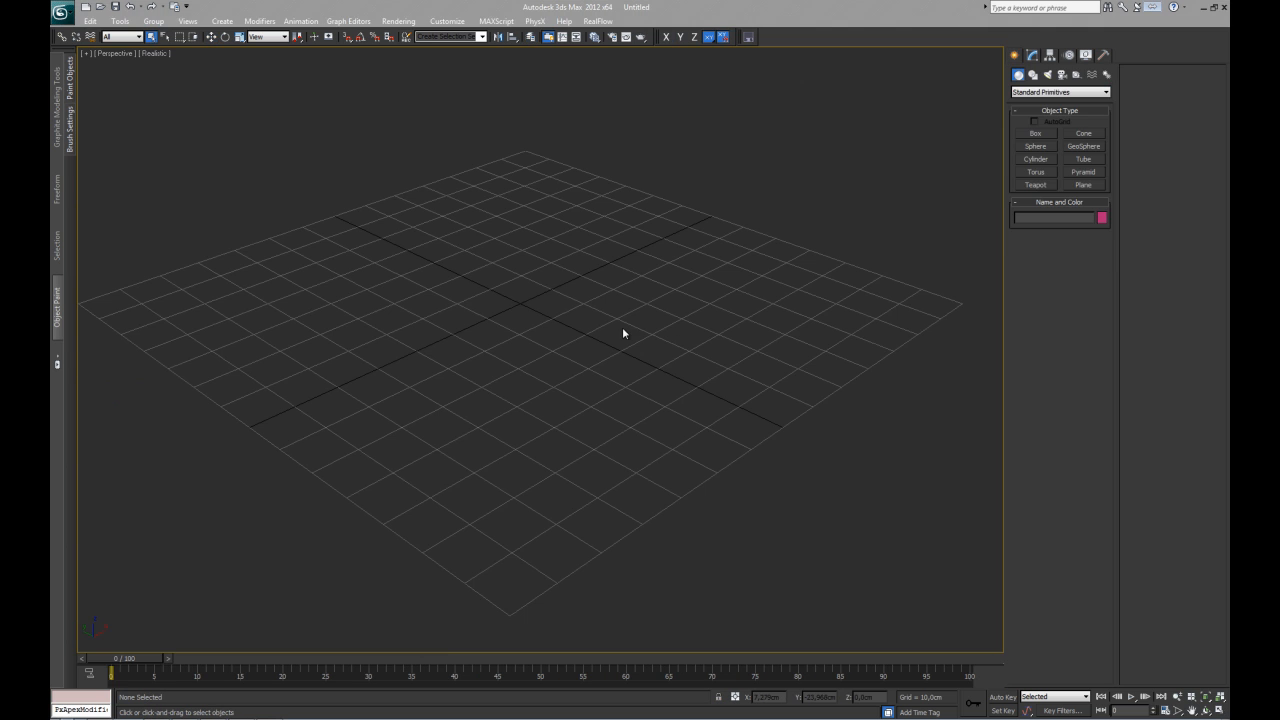
- Open the layer manager in the empty scene and create a layer named Frags
middle_click_drag(622, 333, 657, 334)
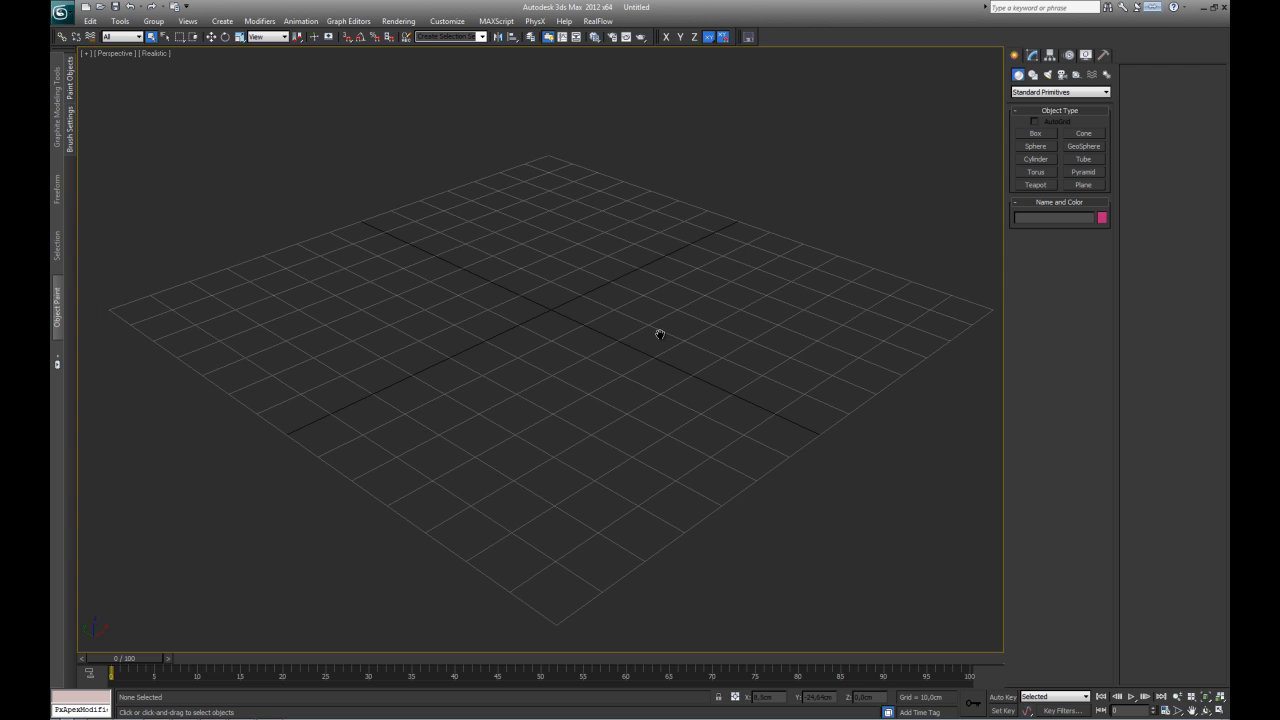
left_click(531, 40)
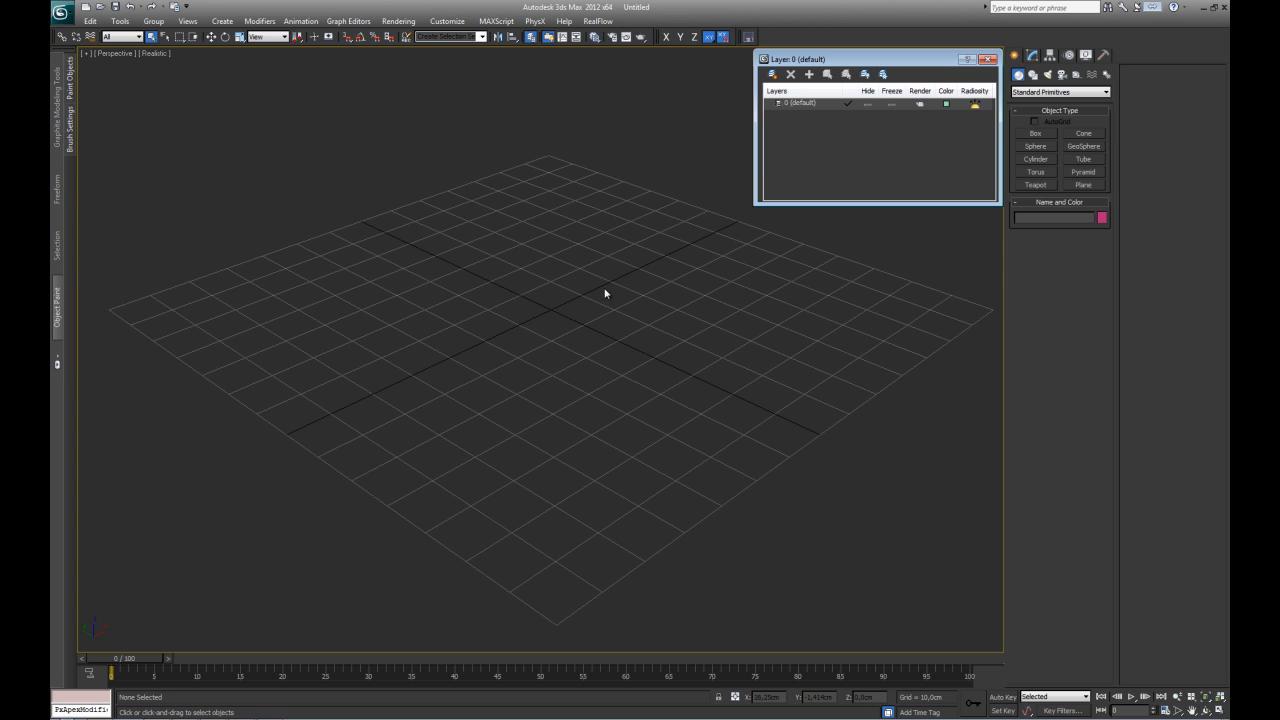
scroll(597, 290, "down", 4)
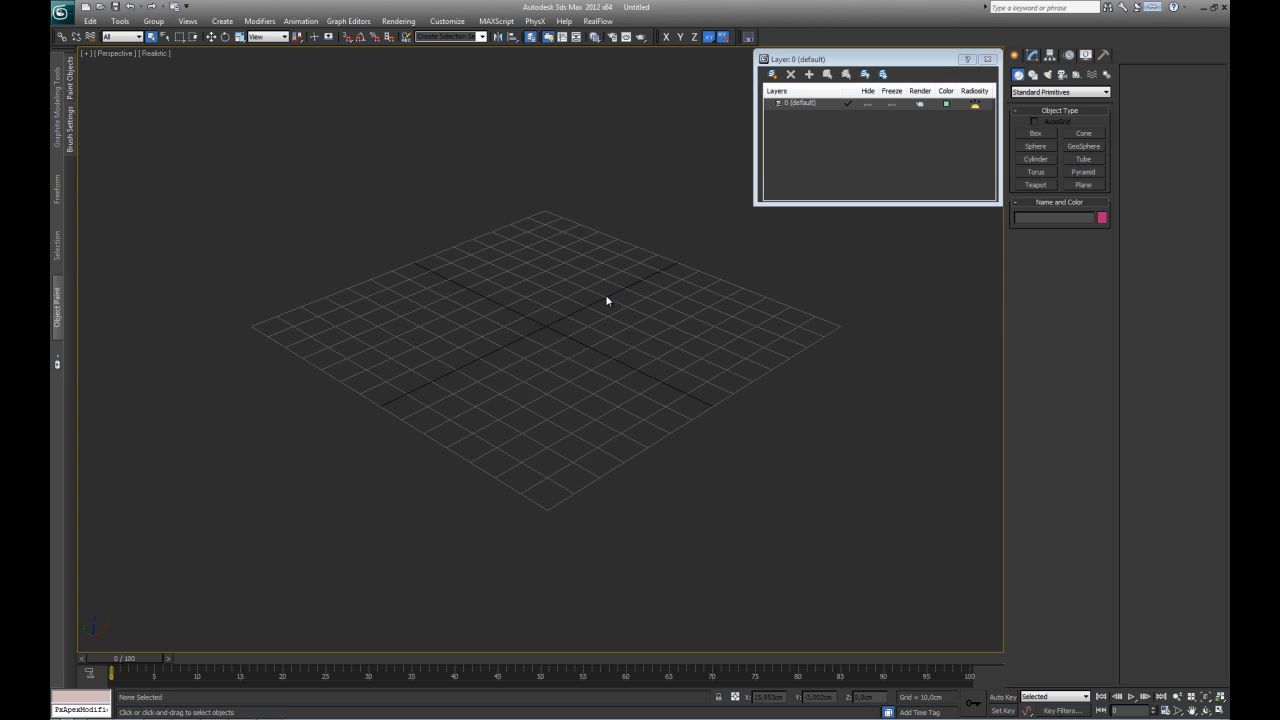
middle_click_drag(564, 316, 585, 339)
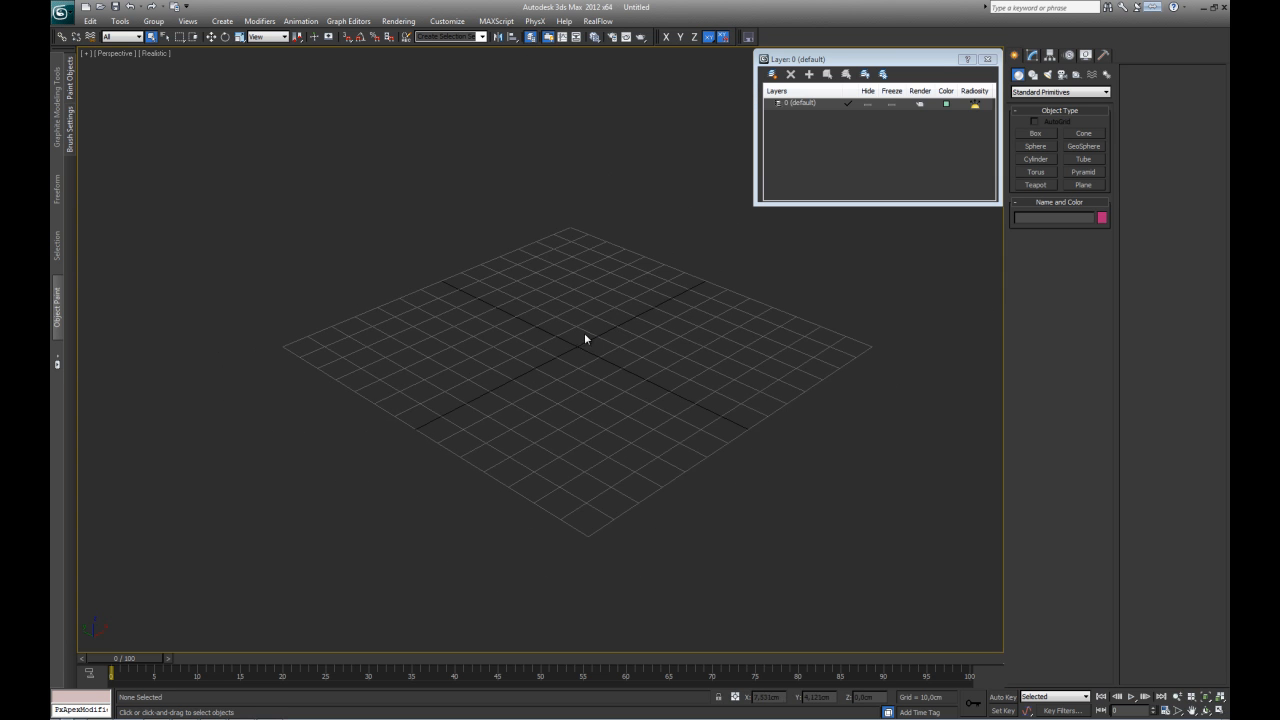
left_click(772, 74)
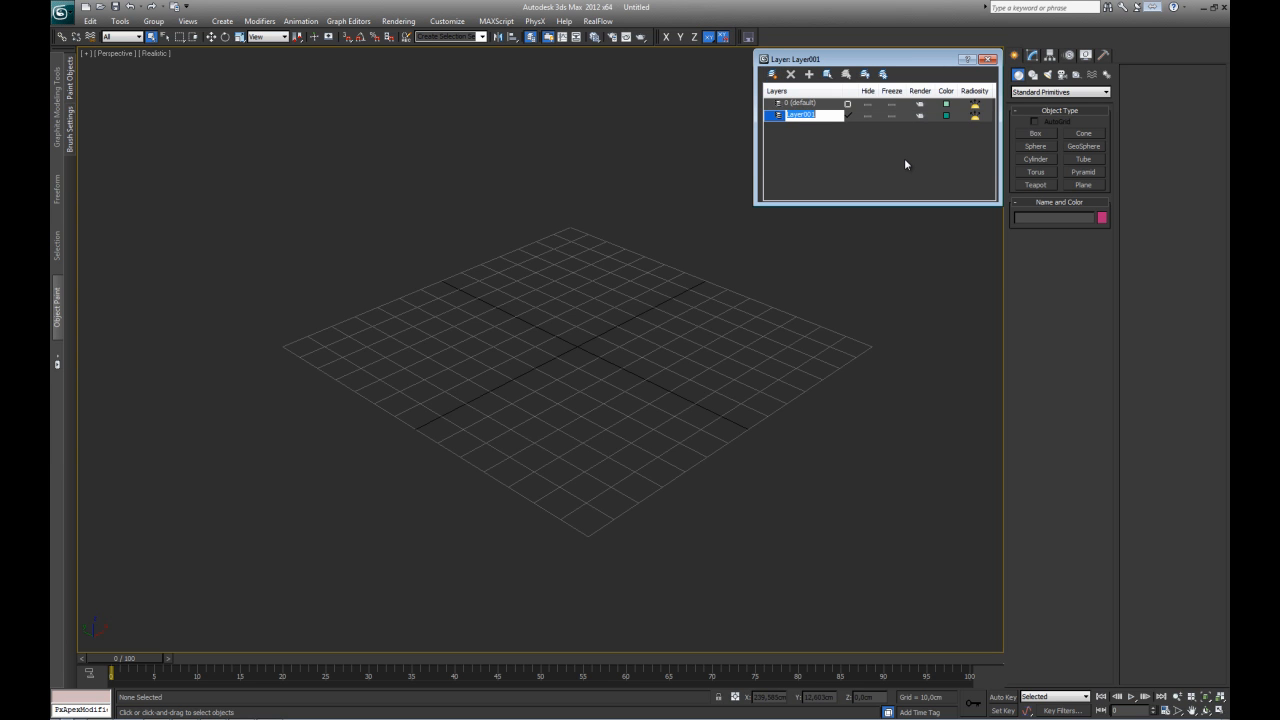
type("Frags")
key("Return")
- Create another layer named TP
left_click(772, 74)
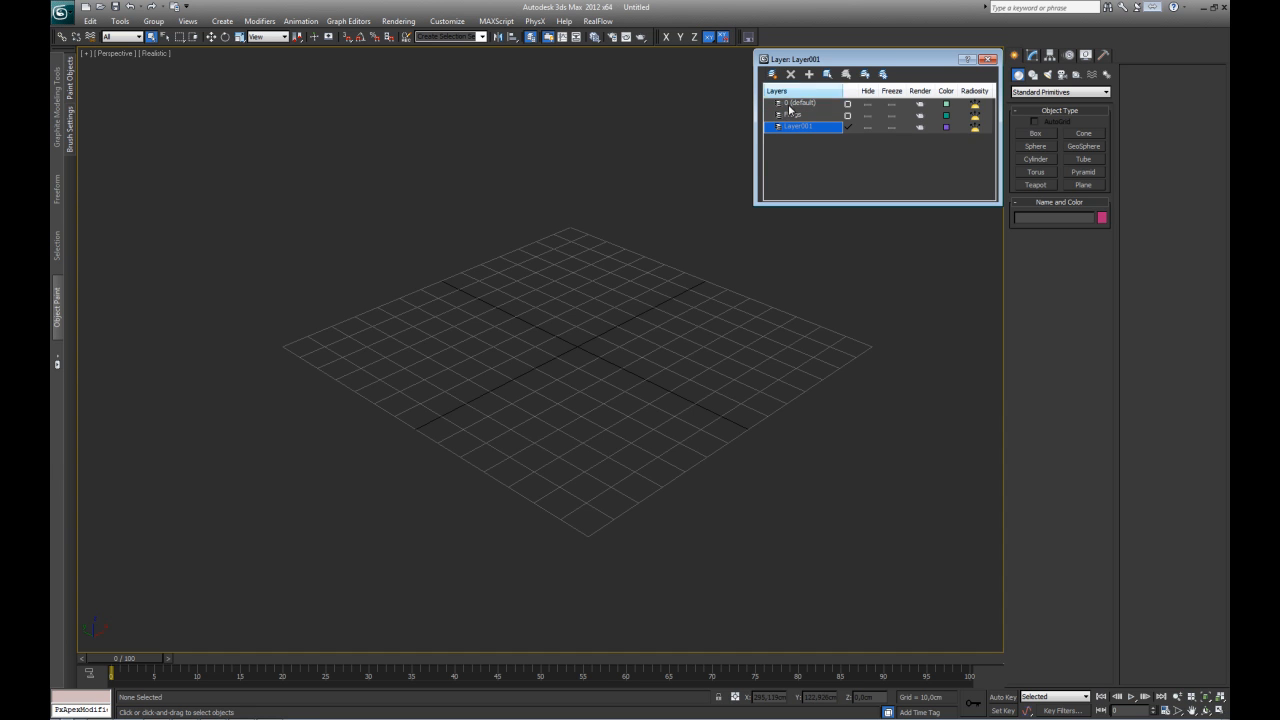
type("TP")
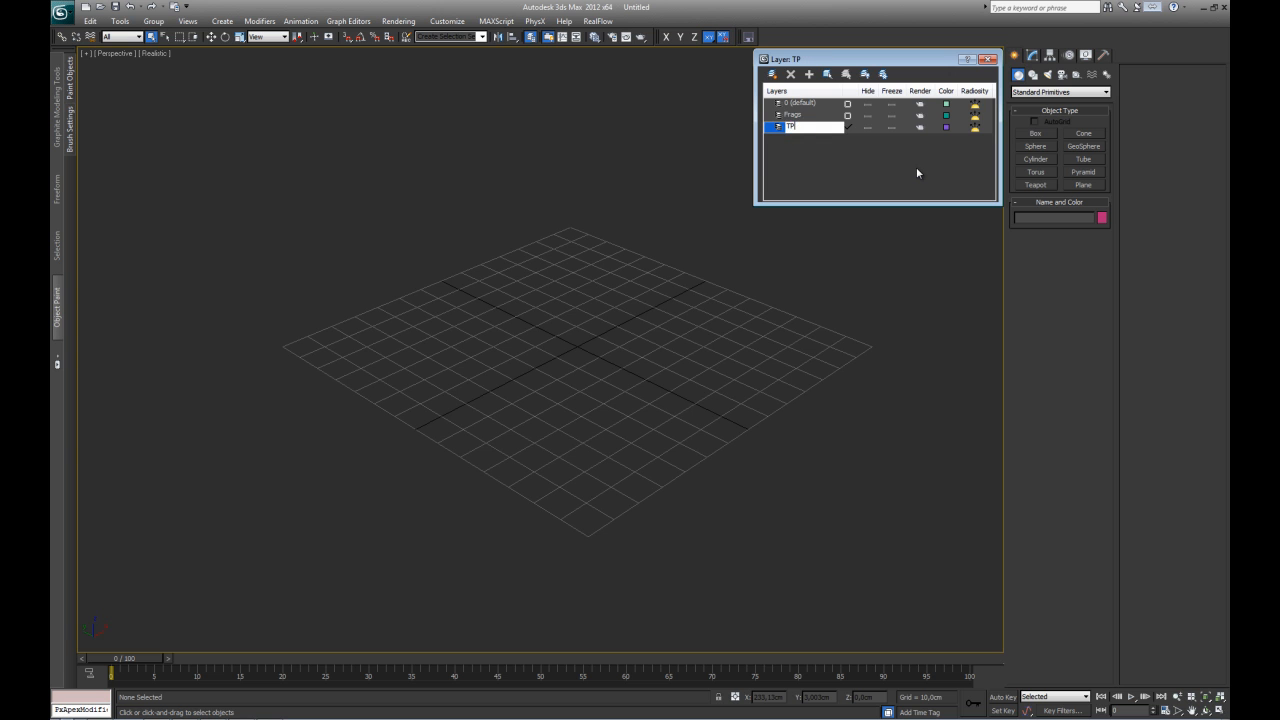
key("Return")
middle_click_drag(686, 306, 726, 261, "alt")
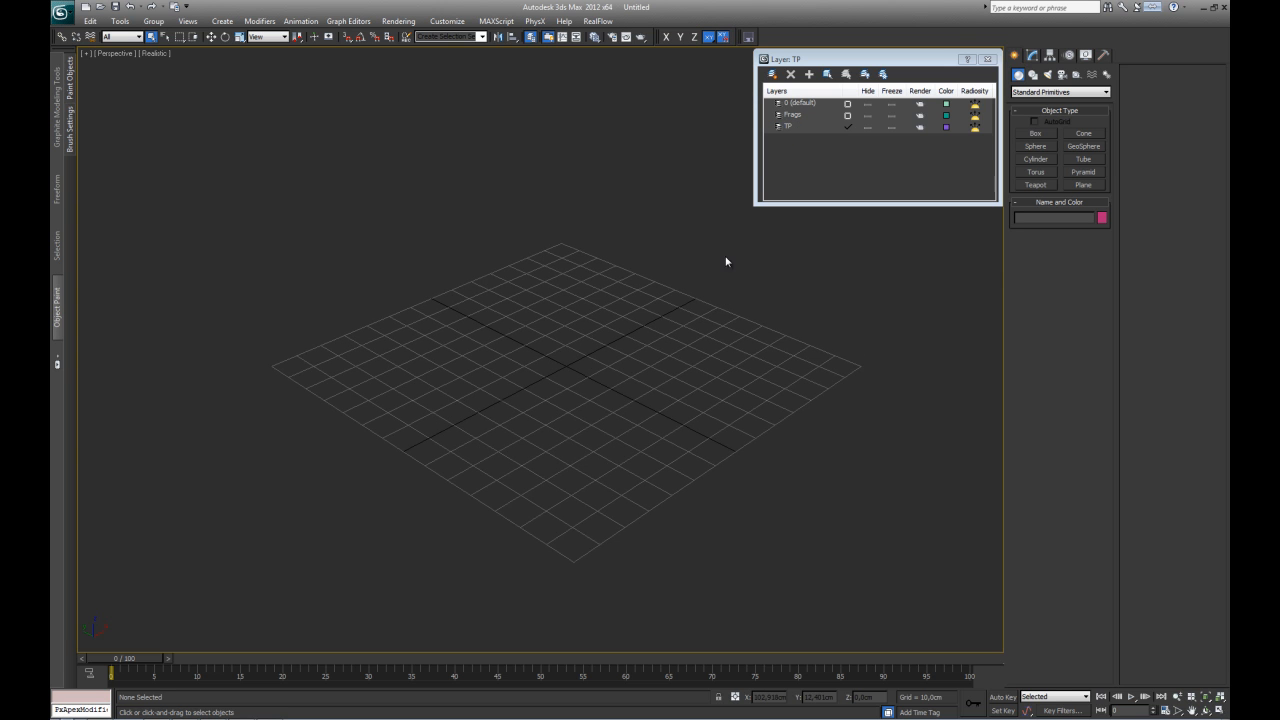
- Make the 0 (default) layer current and create a cylinder in the front view with a radius of about 66 cm
left_click(847, 104)
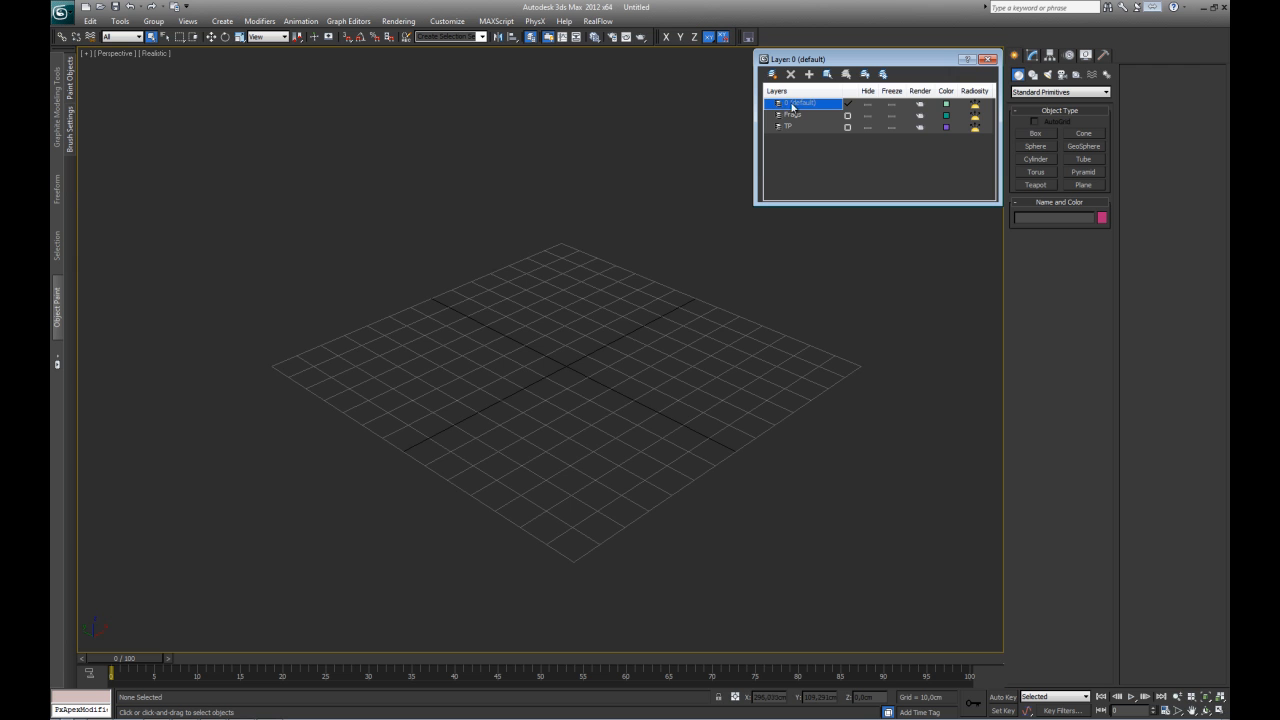
left_click(1037, 159)
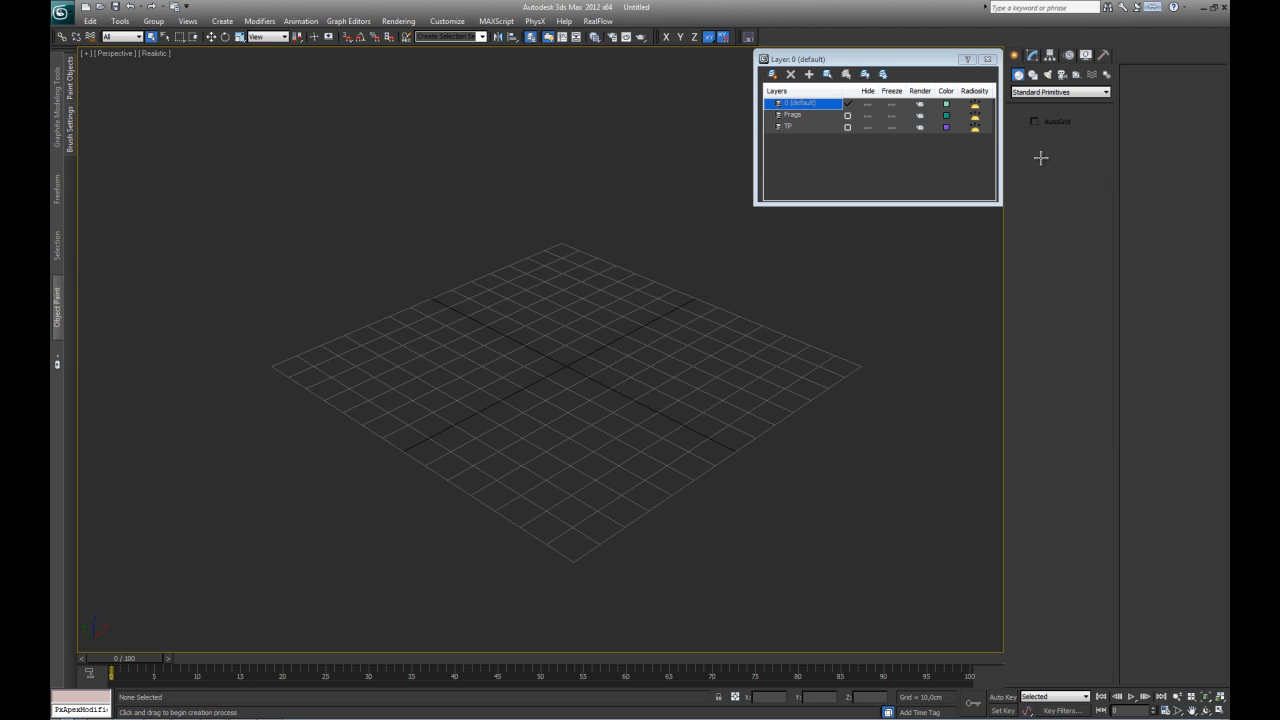
key("f")
left_click_drag(541, 349, 646, 457)
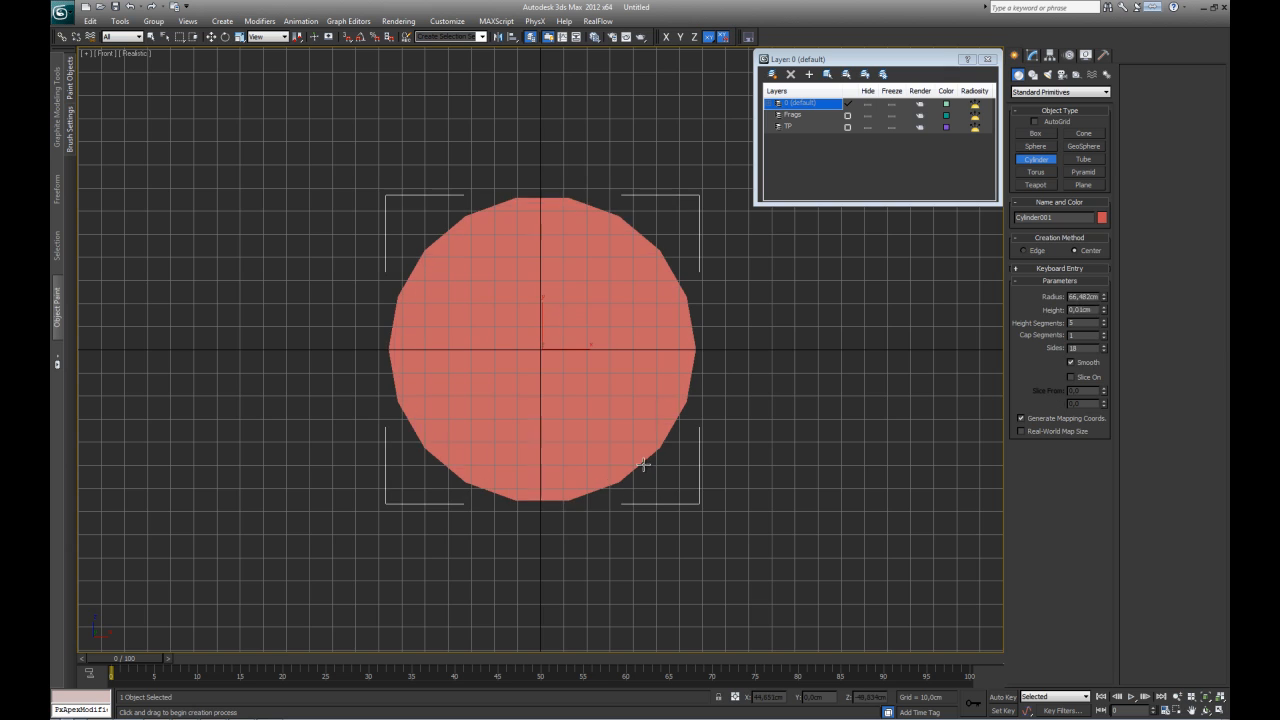
left_click(489, 160)
right_click(490, 161)
middle_click_drag(549, 290, 644, 351, "alt")
scroll(650, 350, "down", 2)
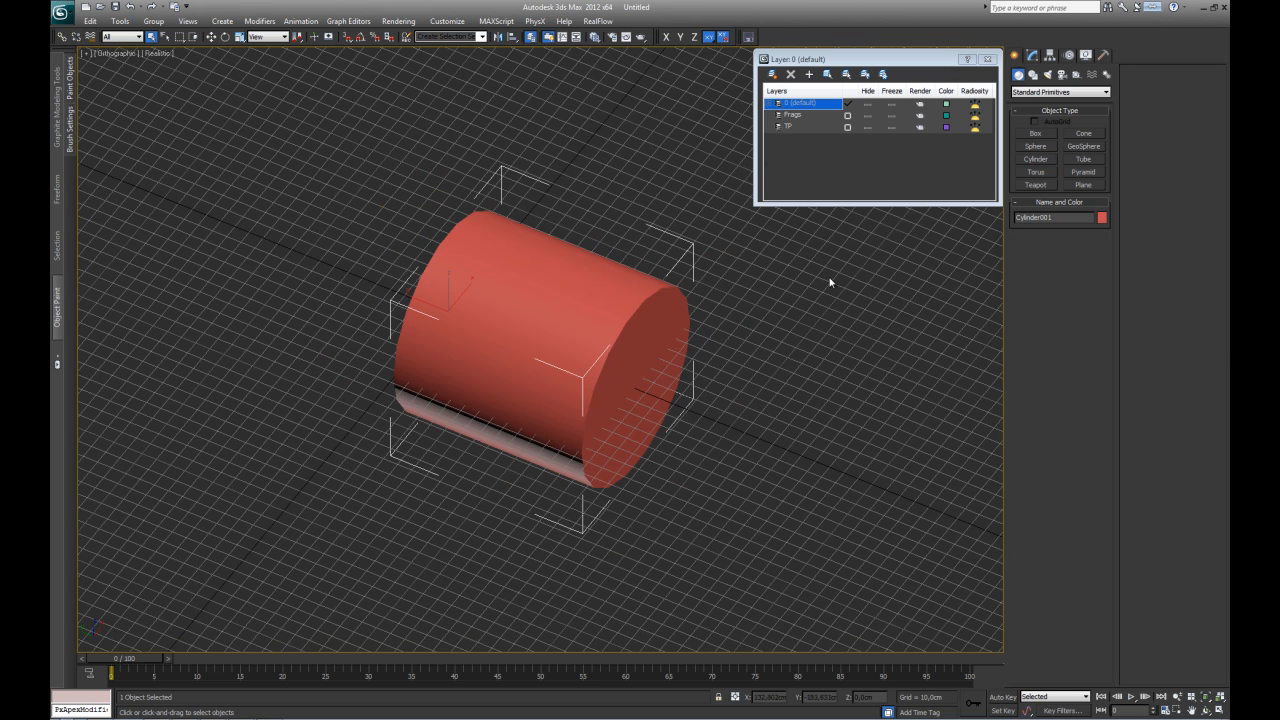
- Set the cylinder's radius to 50 cm and its height to 500 cm
left_click(1034, 55)
middle_click_drag(889, 434, 877, 414)
type("50")
key("Tab")
type("3")
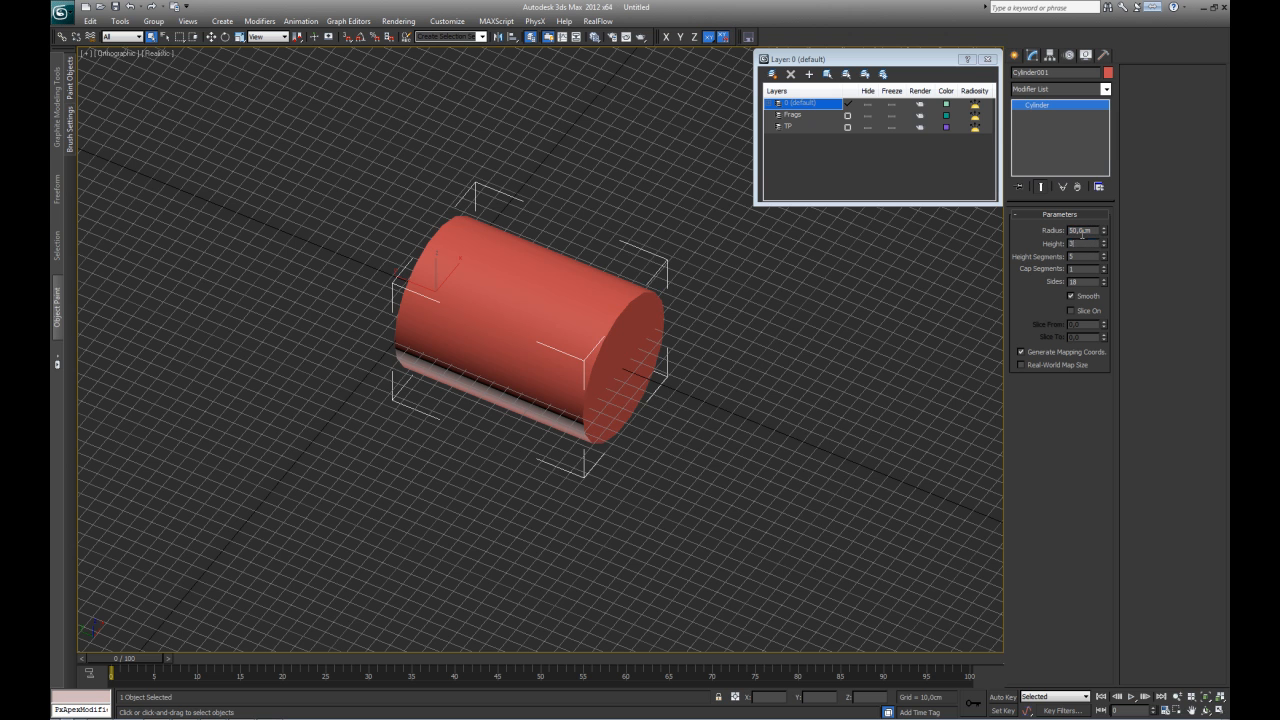
type("00")
key("Return")
type("500")
key("Return")
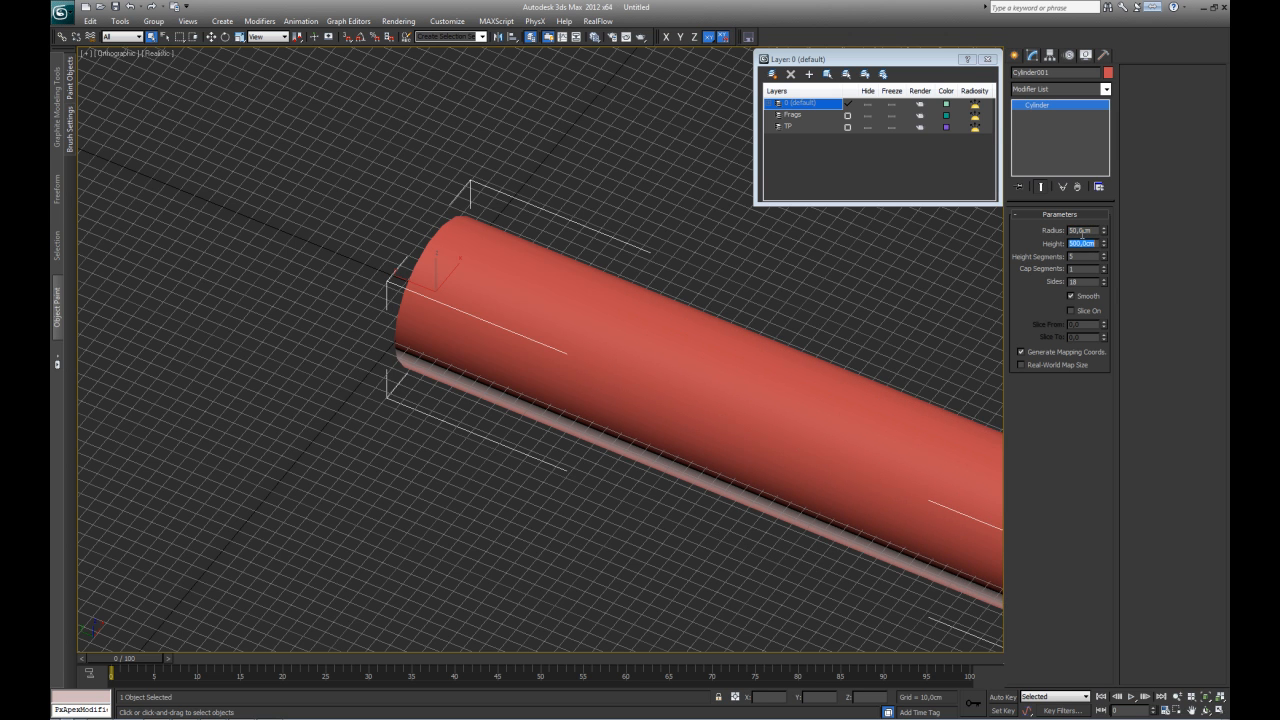
- Turn on edged faces display and set the cylinder's number of sides to 24
middle_click_drag(904, 342, 774, 327)
key("F4")
key("z")
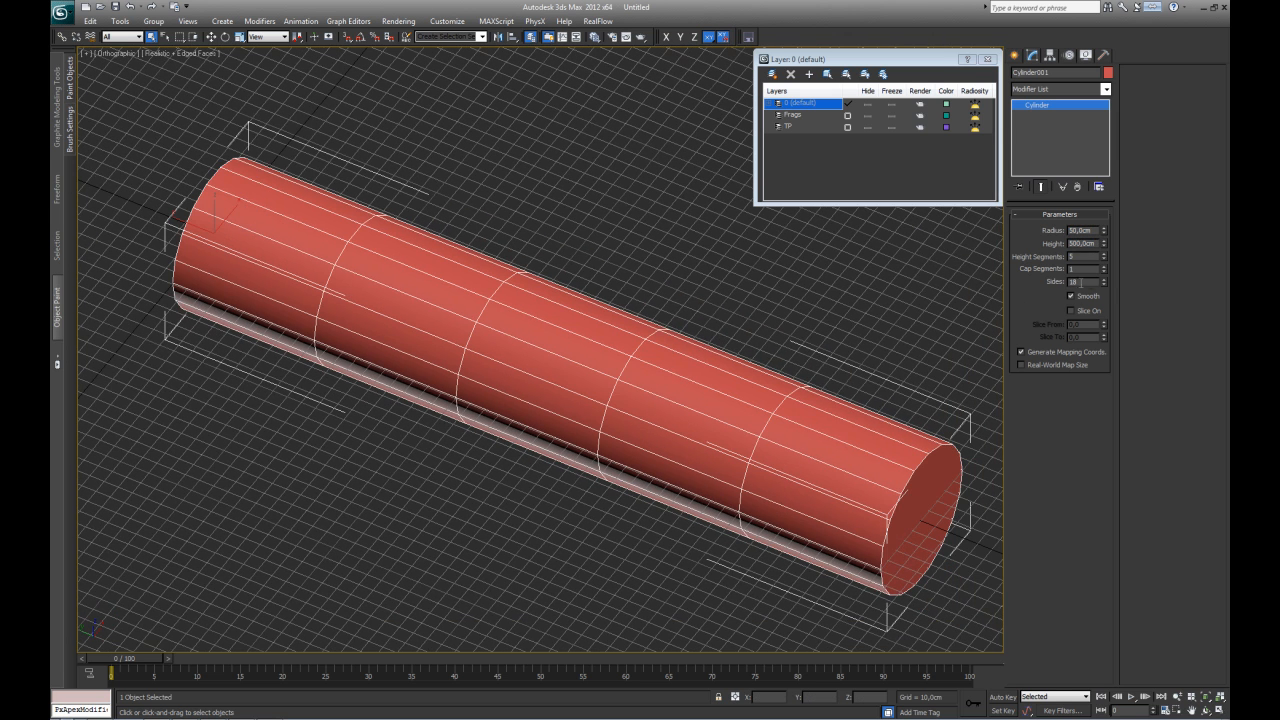
type("24")
key("Return")
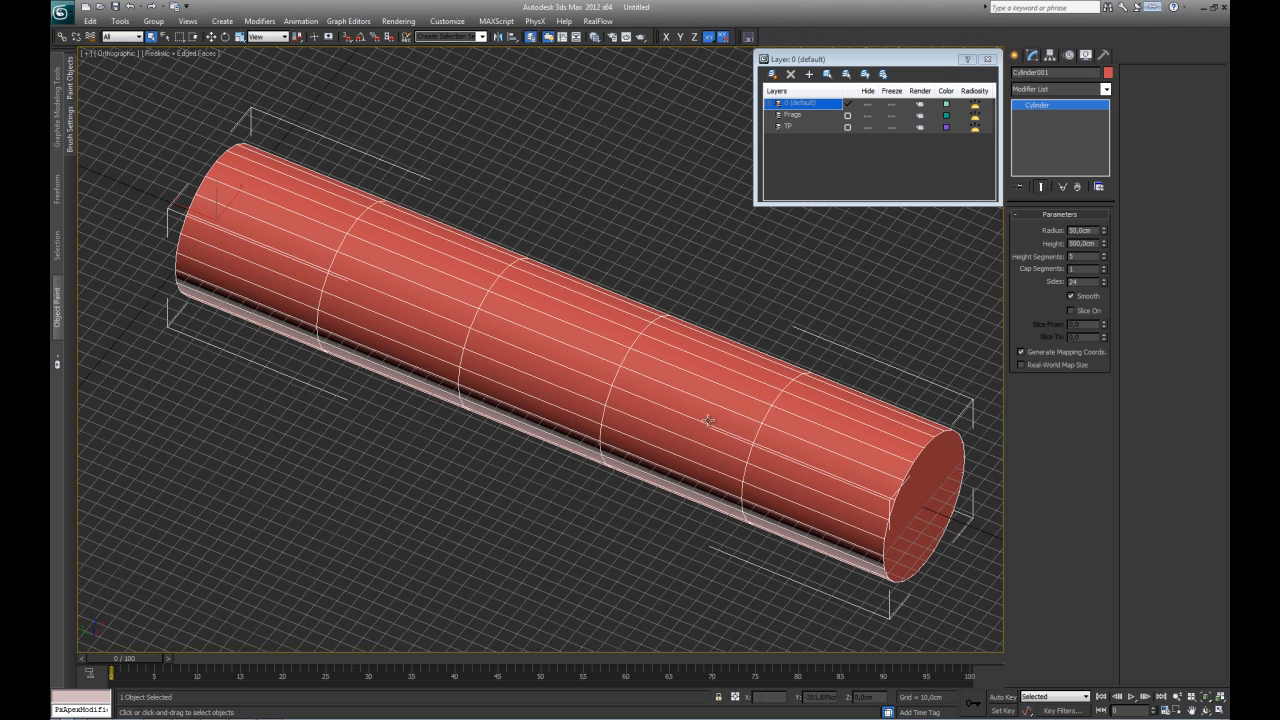
- Set the cylinder's number of sides to 48 and check its roundness in the orthographic view
key("f")
middle_click_drag(448, 343, 469, 377)
scroll(469, 377, "up", 4)
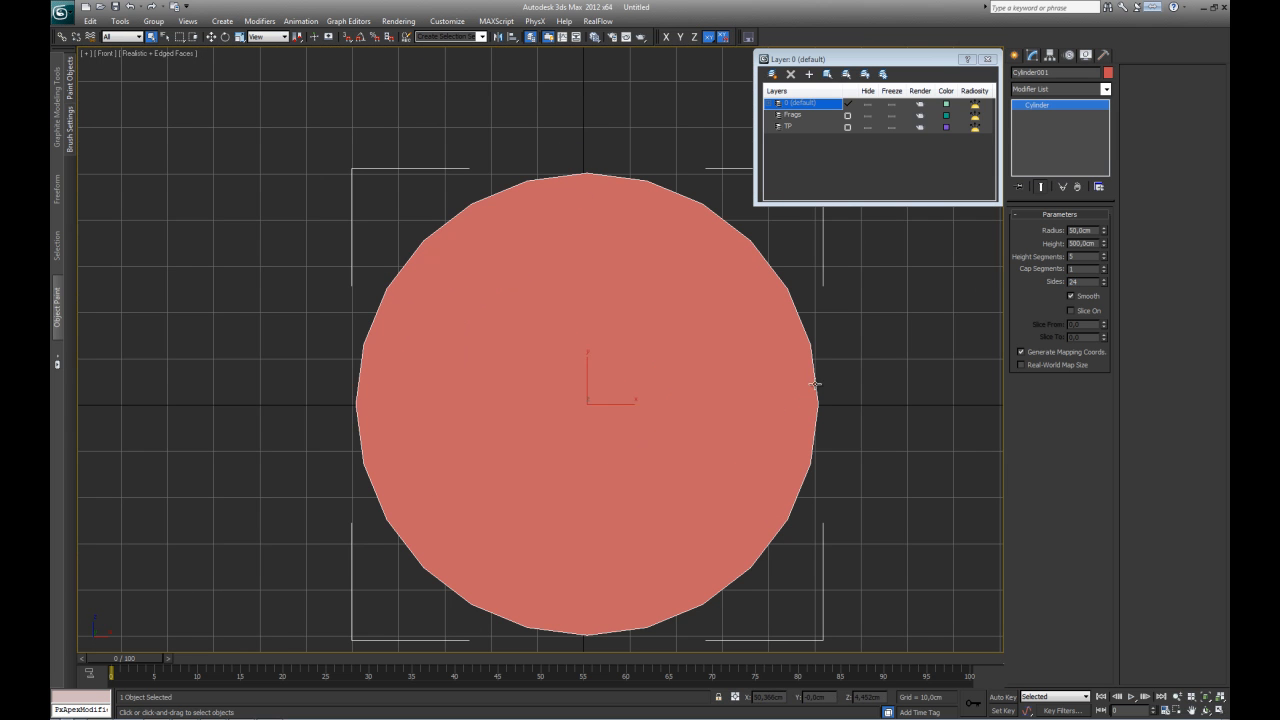
scroll(818, 418, "down", 4)
middle_click_drag(818, 418, 660, 370)
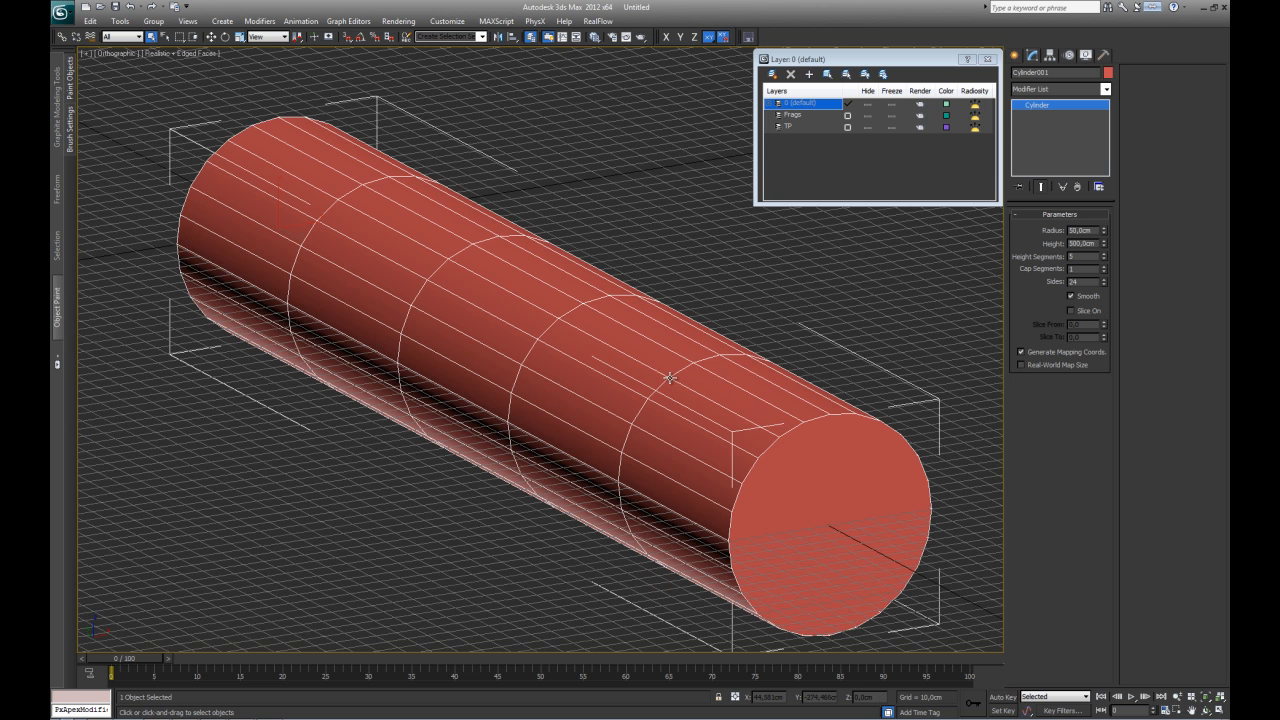
left_click(1090, 283)
type("48")
key("Return")
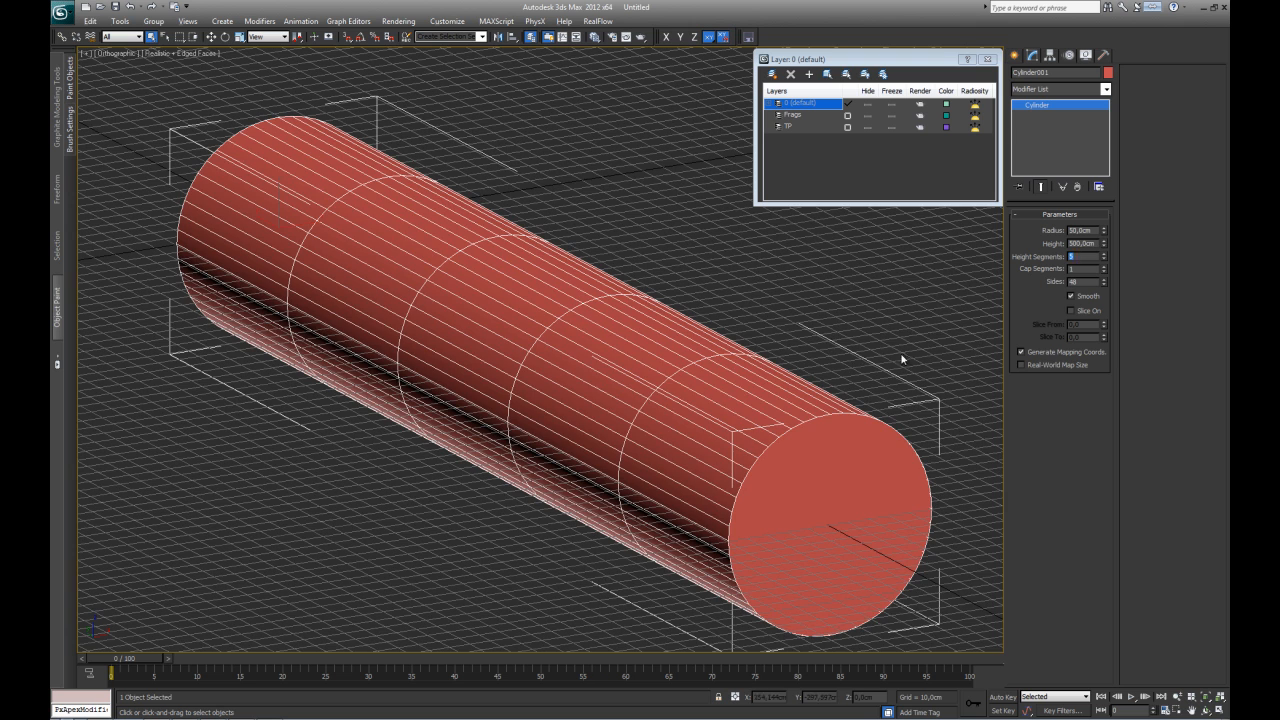
scroll(903, 360, "up", 3)
scroll(980, 297, "down", 3)
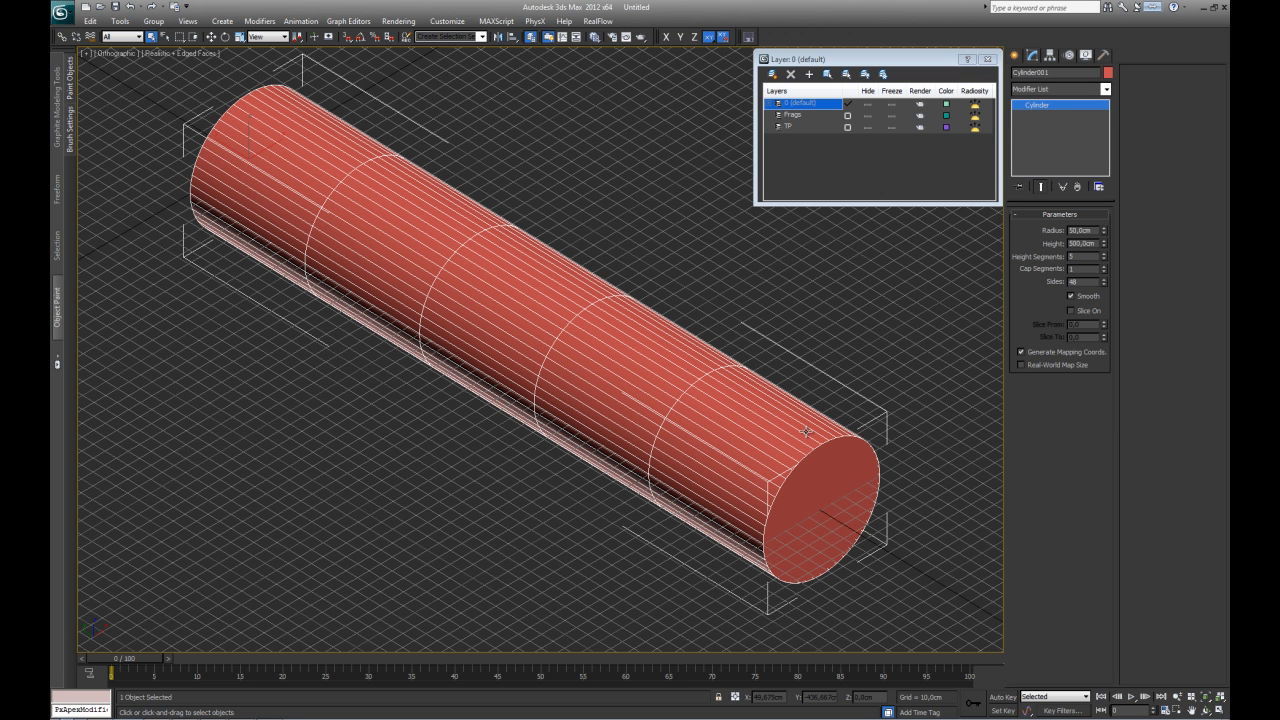
- Set the cylinder's height segments to 40
double_click(1085, 256)
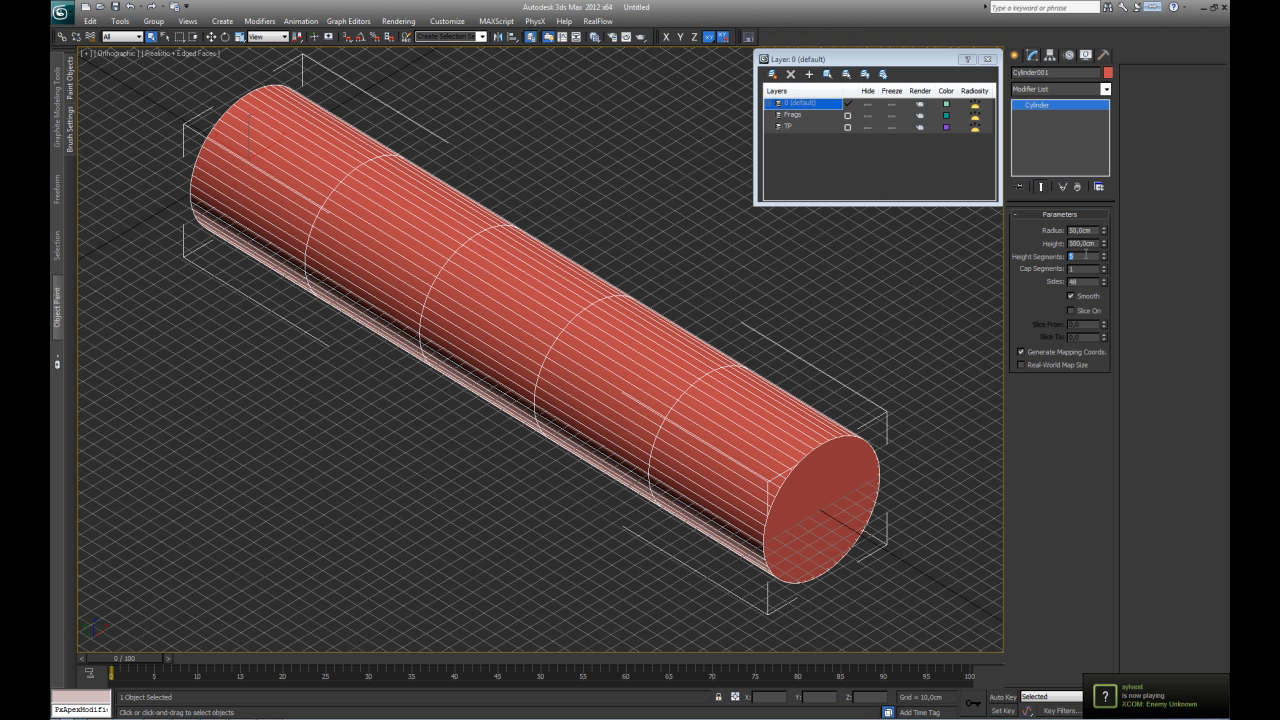
type("20")
key("Return")
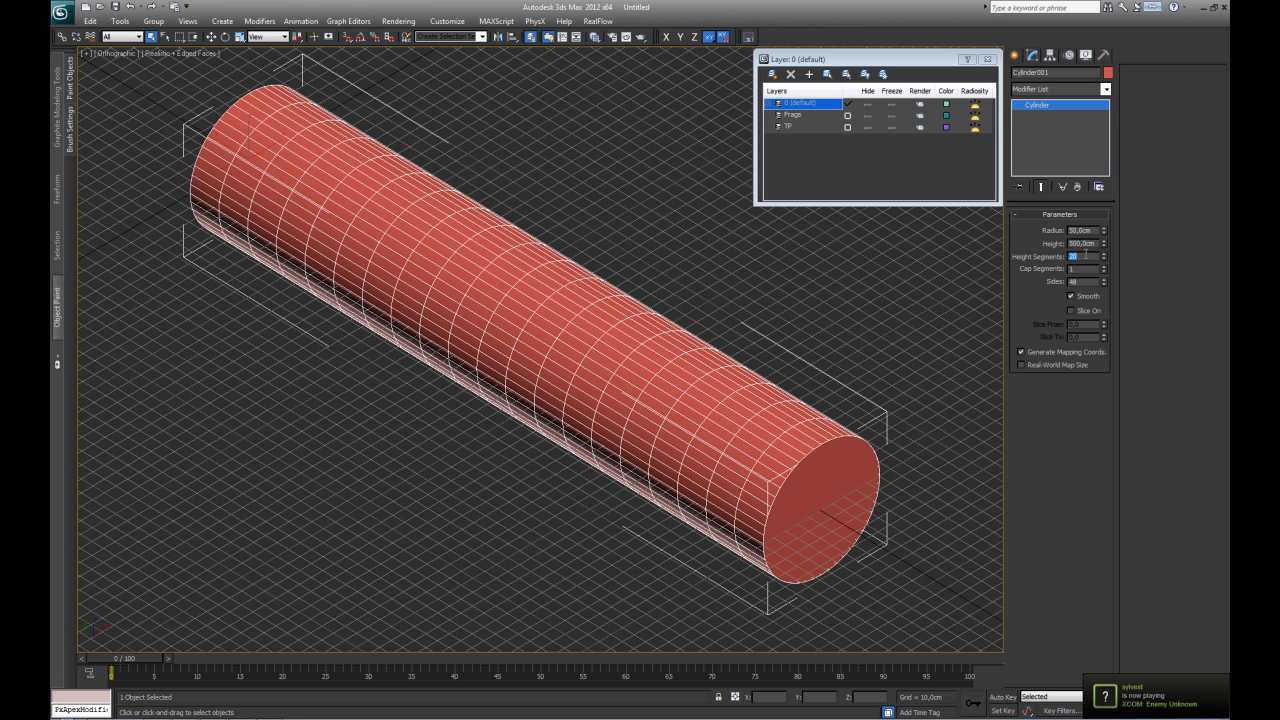
type("40")
key("Return")
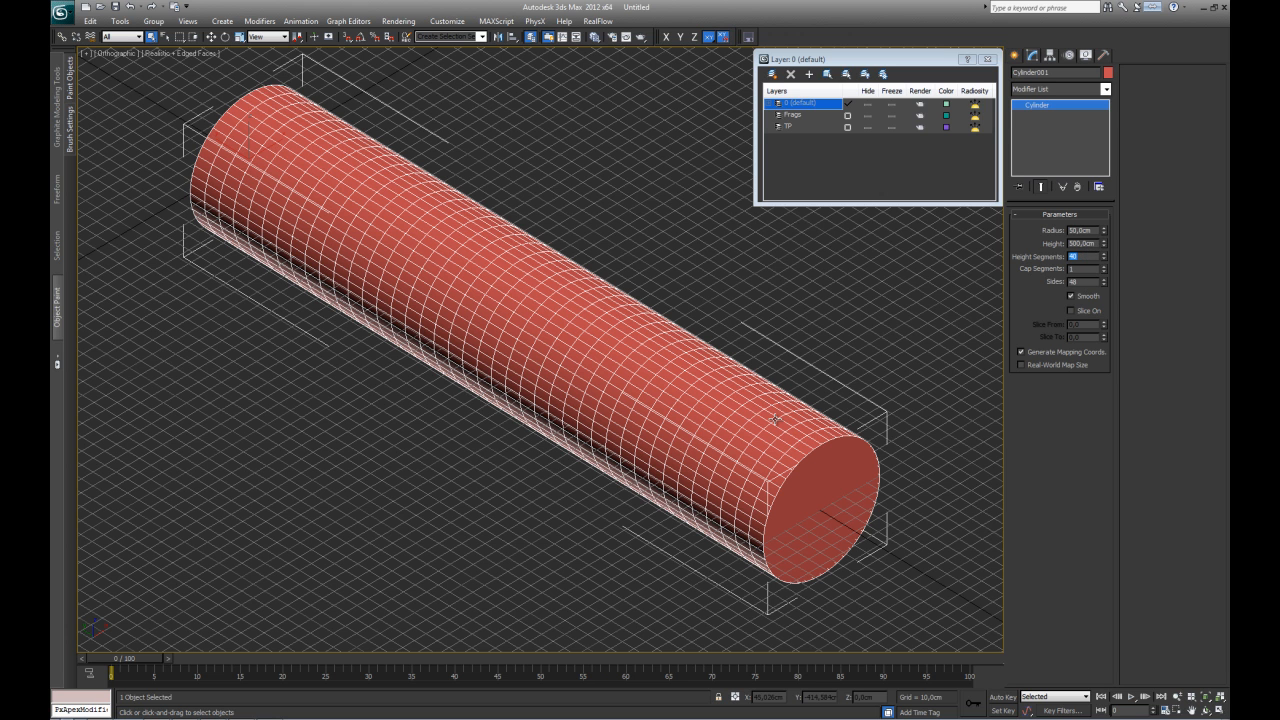
- Convert the cylinder to an Editable Poly and delete its front end cap polygon
left_click(754, 429)
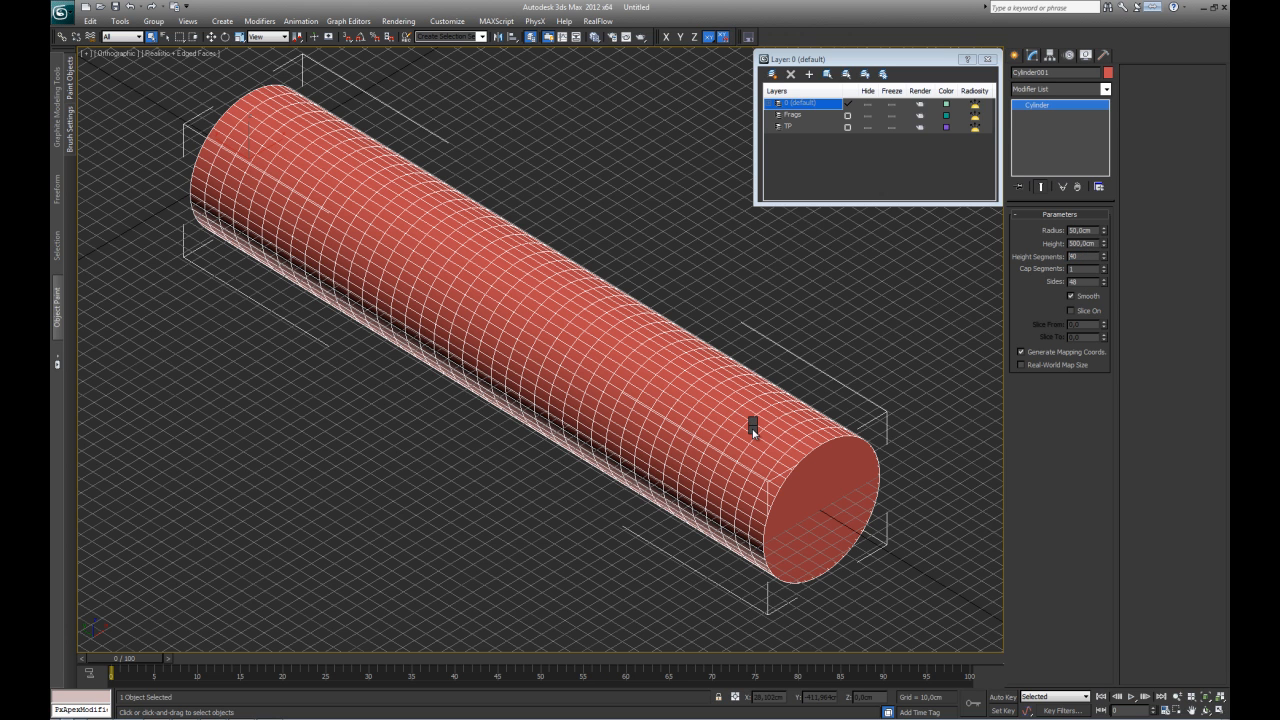
left_click(897, 537)
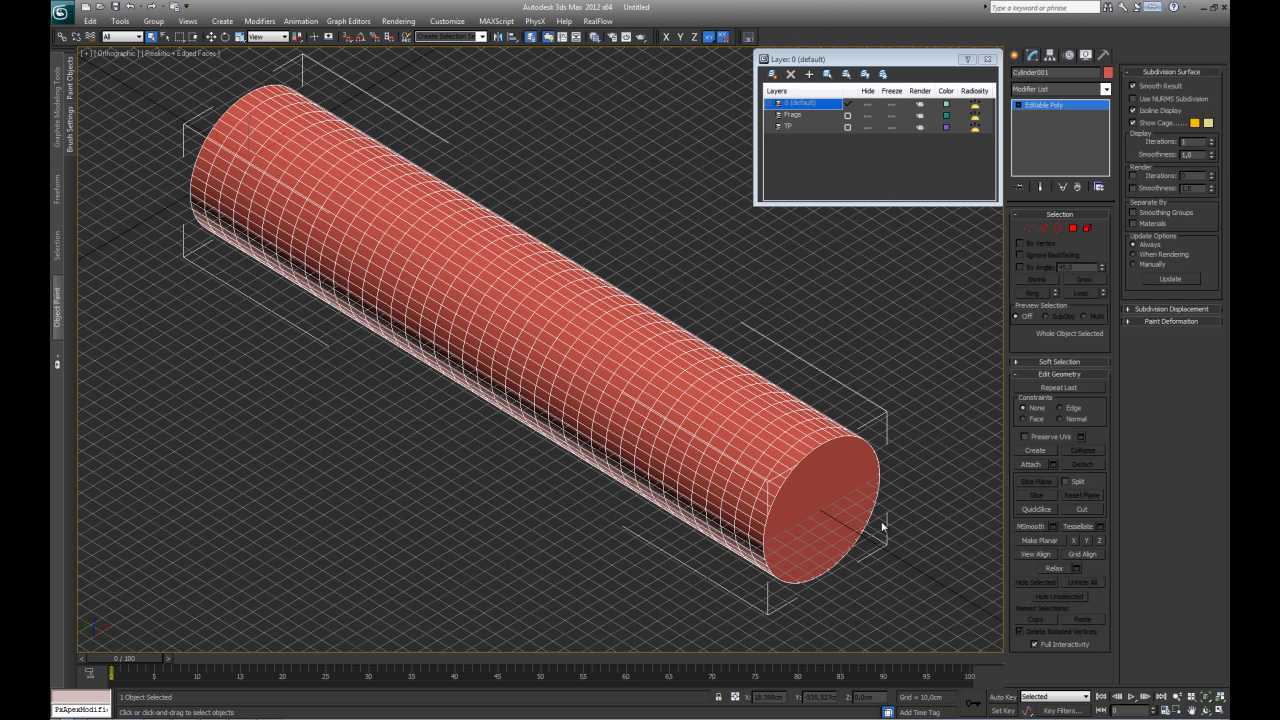
key("4")
left_click(829, 495)
key("Delete")
- In the front view, delete the polygons of the cylinder's lower half to leave an open arch
key("f")
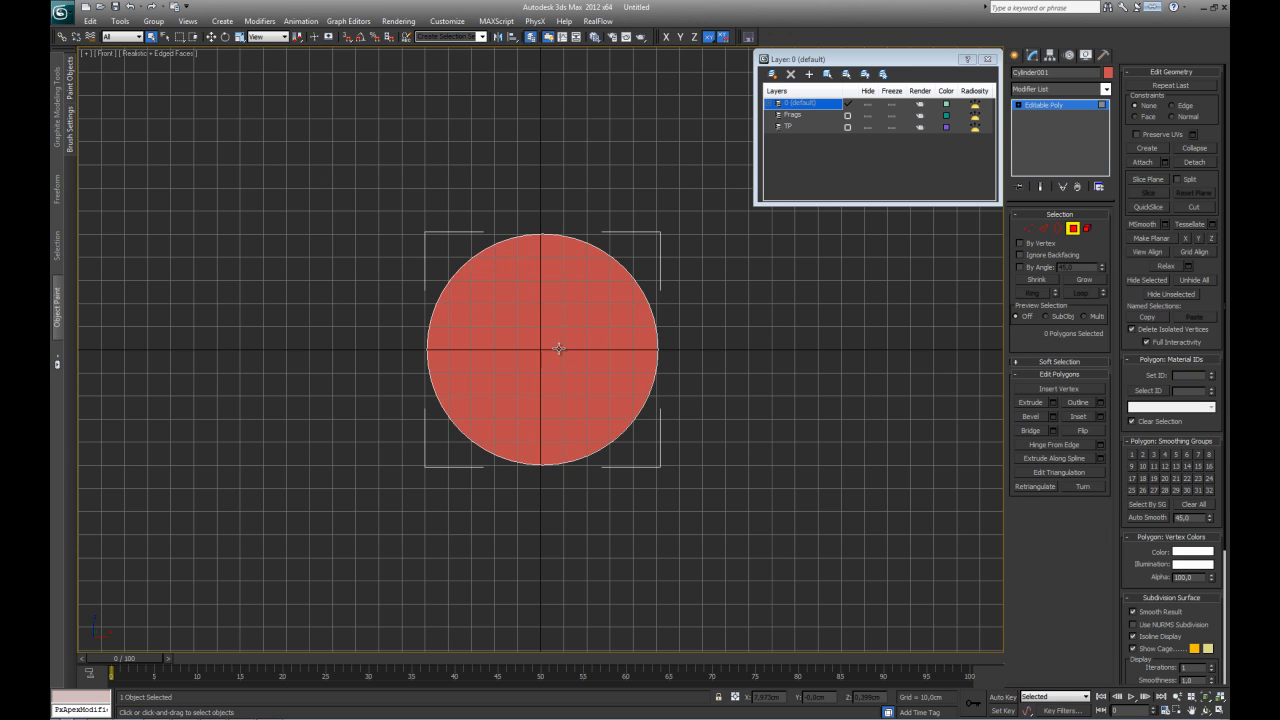
left_click_drag(694, 495, 383, 337)
key("Delete")
middle_click_drag(514, 357, 618, 371, "alt")
scroll(638, 379, "down", 5)
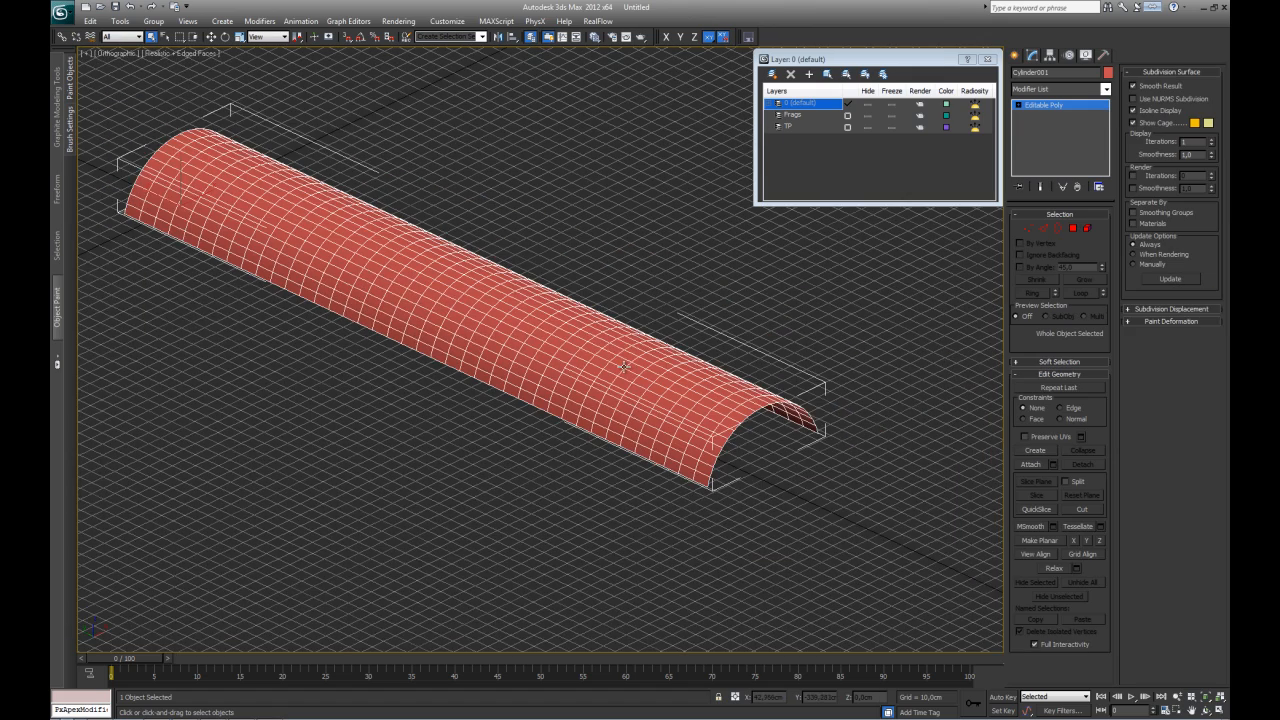
scroll(700, 445, "down", 1)
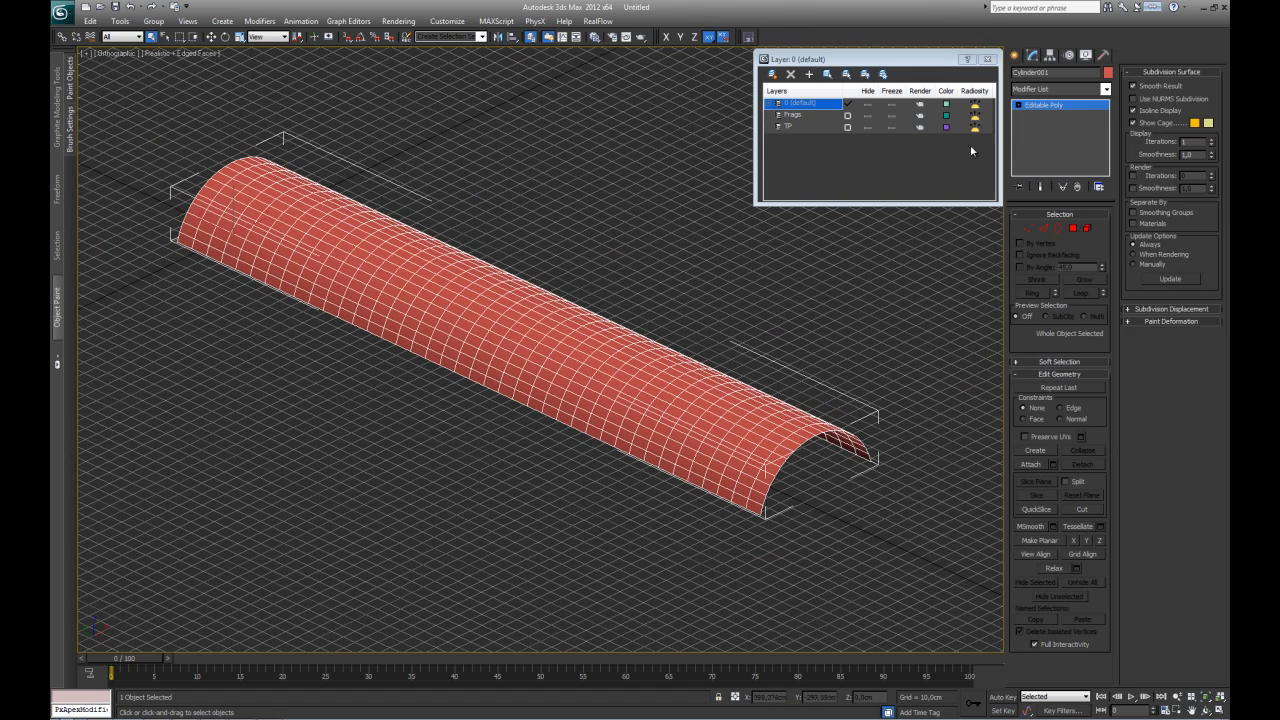
- Add a Shell modifier with outer amount 0 cm and inner amount about 9.92 cm, and rename the object Cylinder
left_click(1044, 90)
scroll(1046, 96, "down", 3)
scroll(1046, 96, "down", 10)
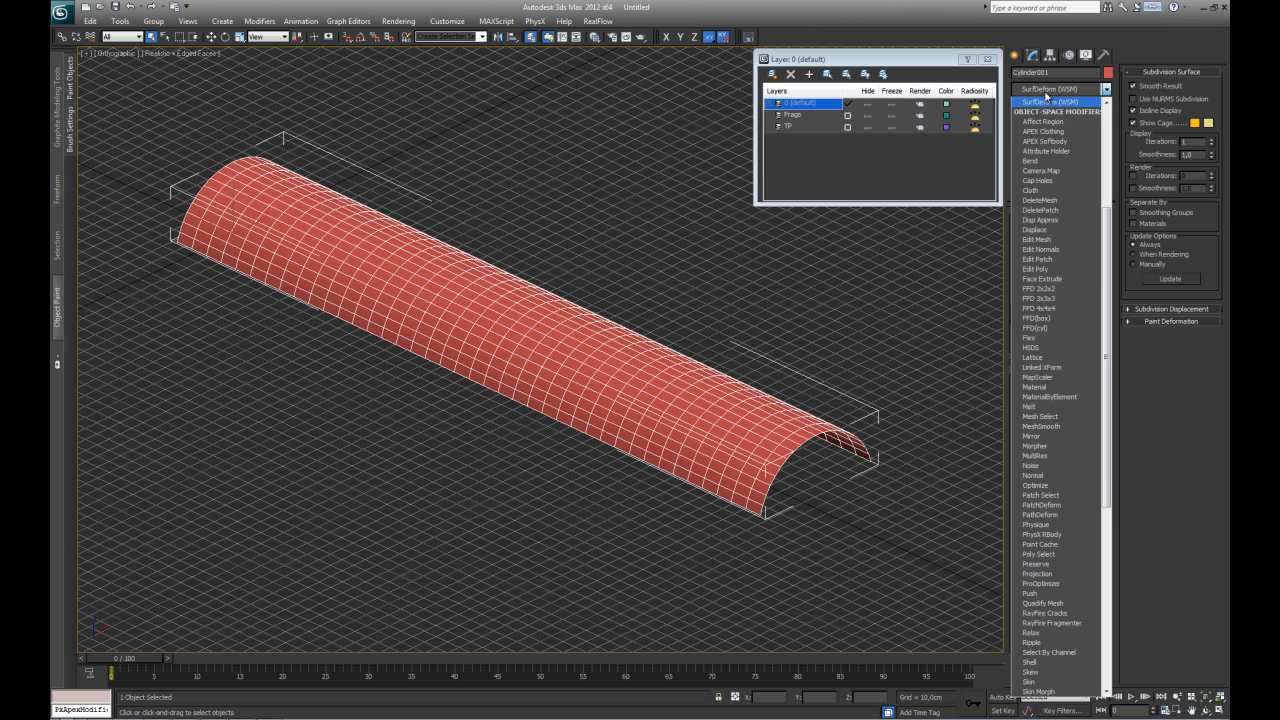
left_click(1058, 310)
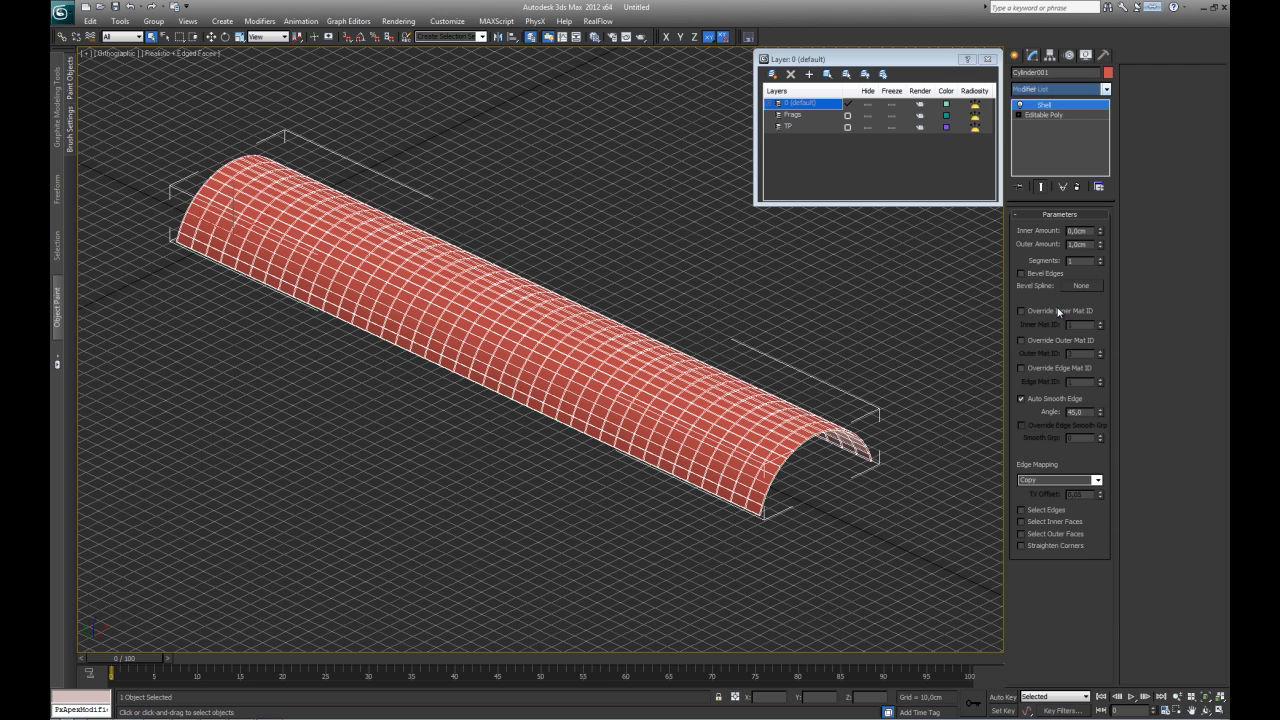
right_click(1100, 244)
left_click_drag(1100, 230, 1100, 165)
left_click(1036, 549)
middle_click_drag(660, 430, 682, 455)
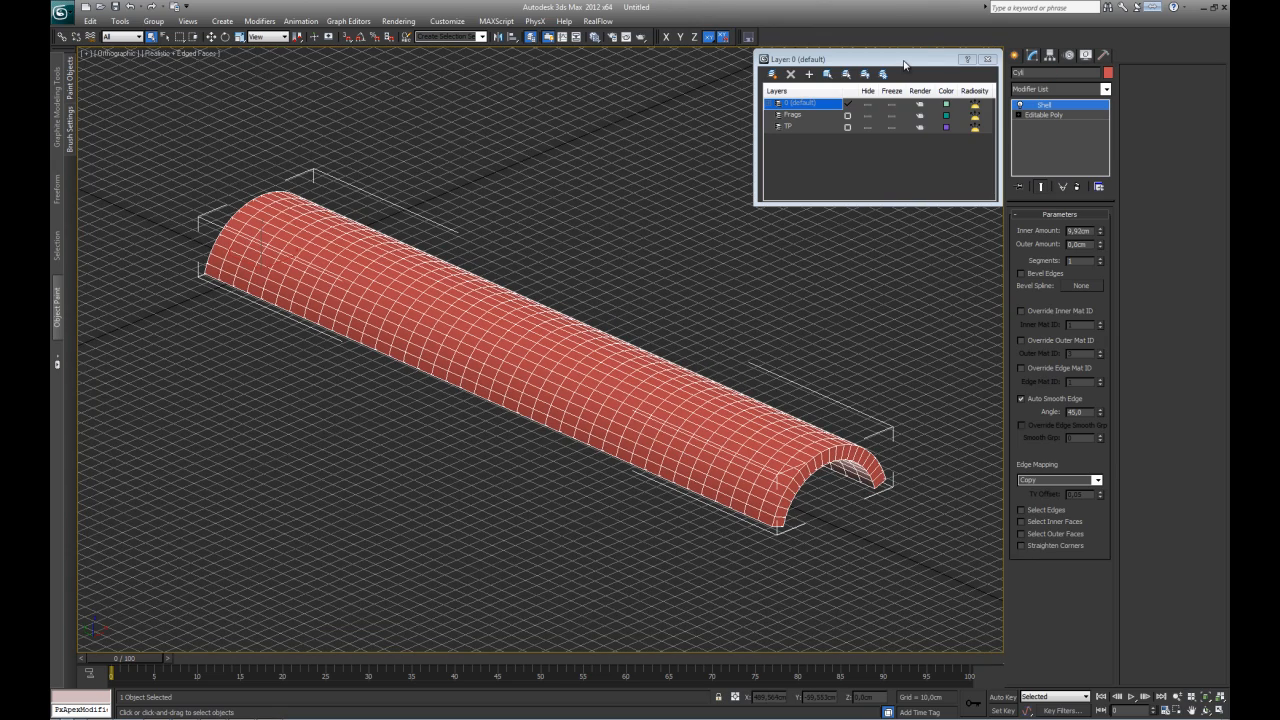
middle_click_drag(604, 482, 552, 413, "alt")
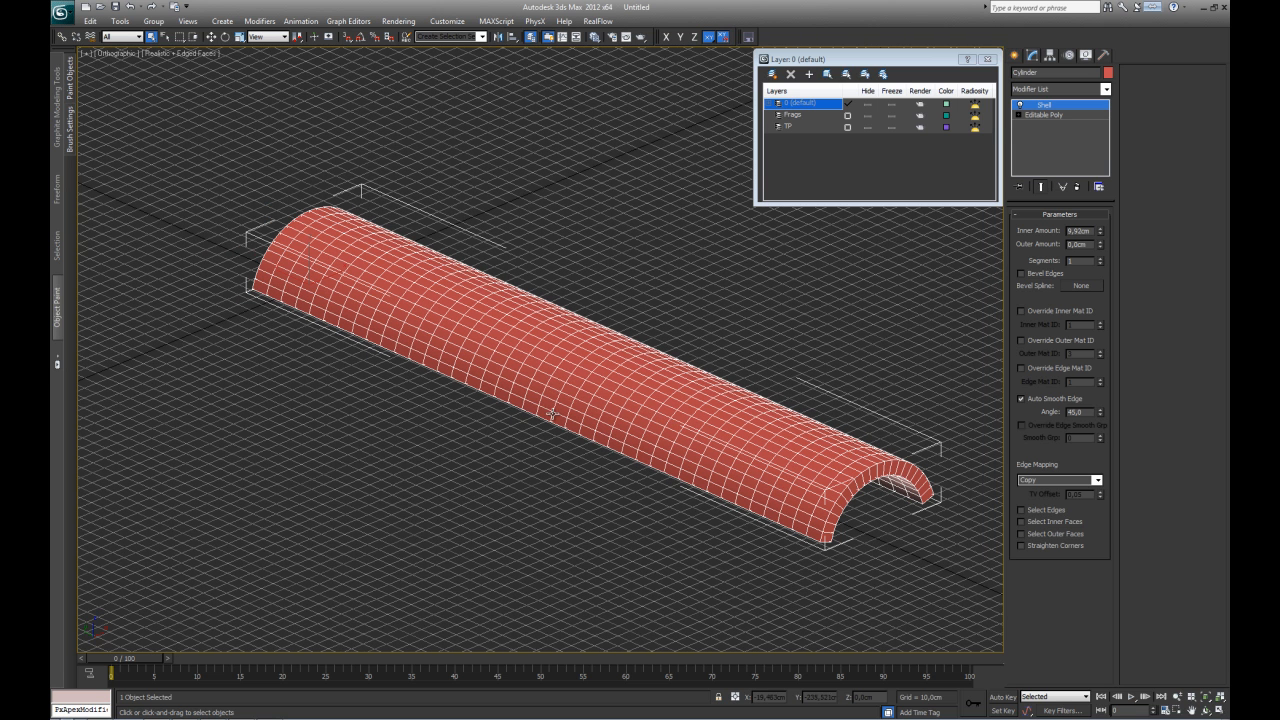
- Center the half-cylinder's pivot to the object
left_click(1051, 55)
left_click(1066, 131)
left_click(1060, 197)
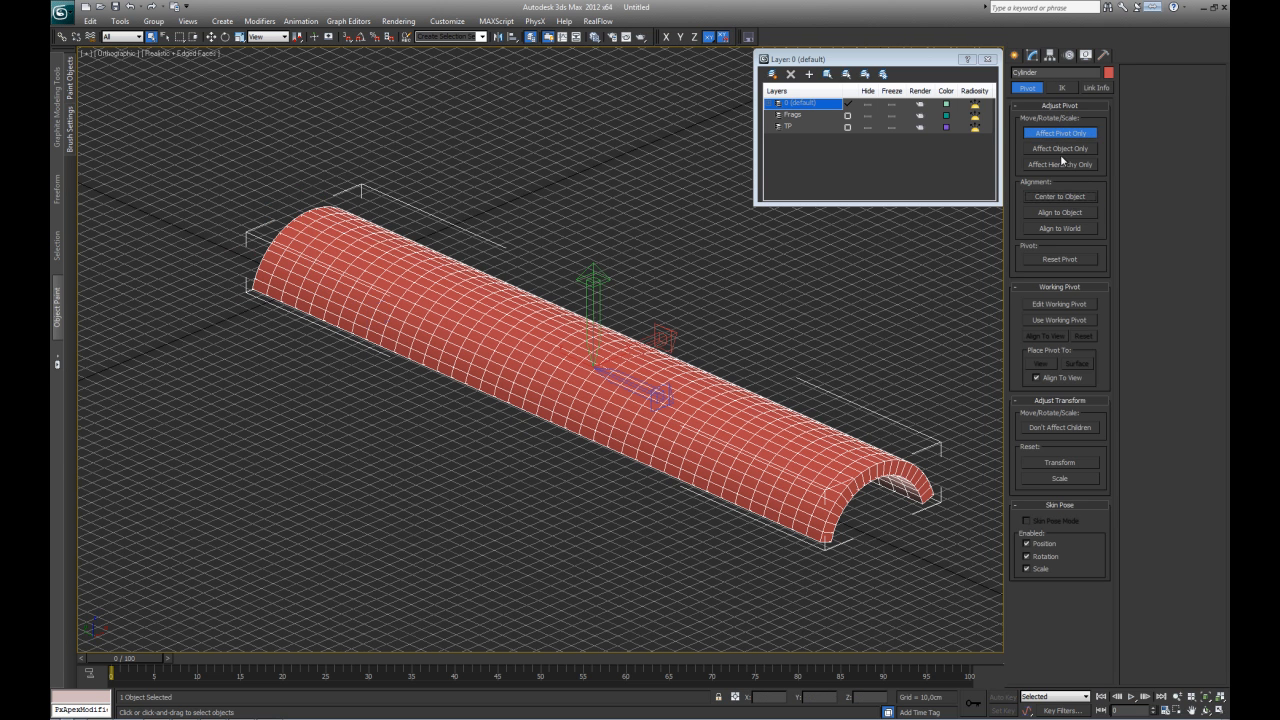
left_click(1052, 136)
- Move the half-cylinder to the world origin at X, Y and Z 0 cm
key("w")
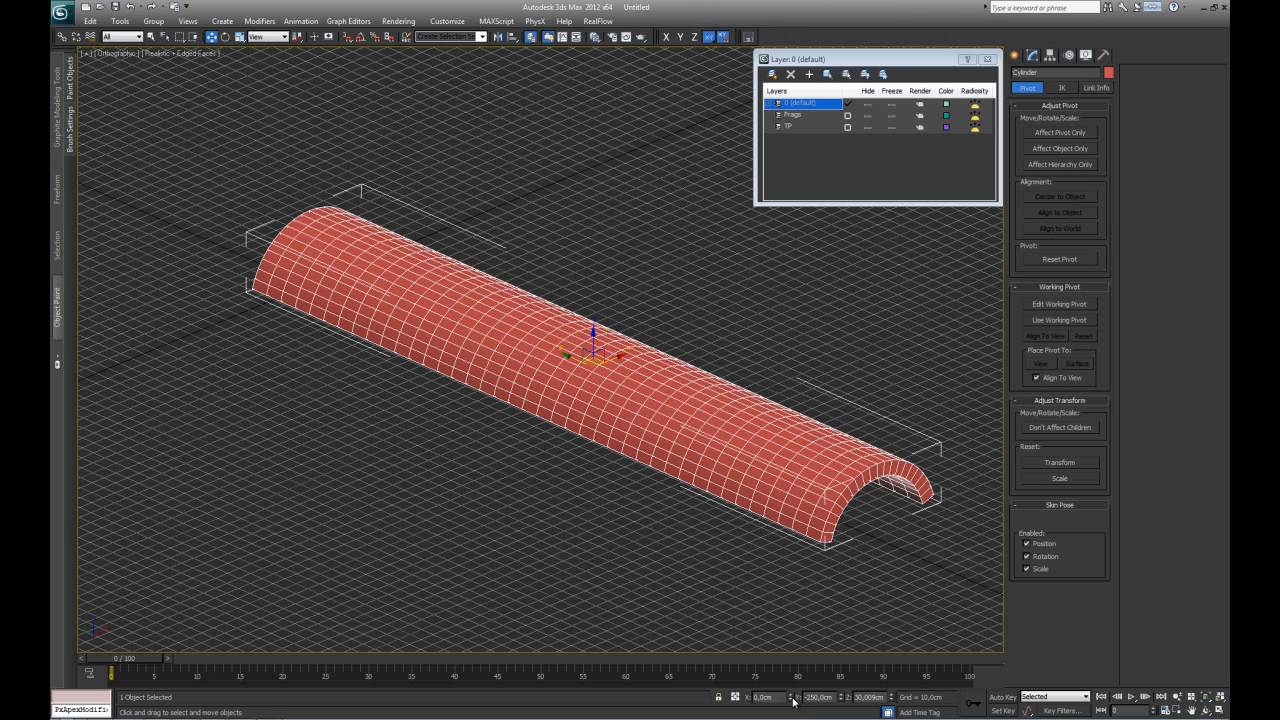
right_click(892, 699)
key("z")
middle_click_drag(602, 477, 814, 257, "alt")
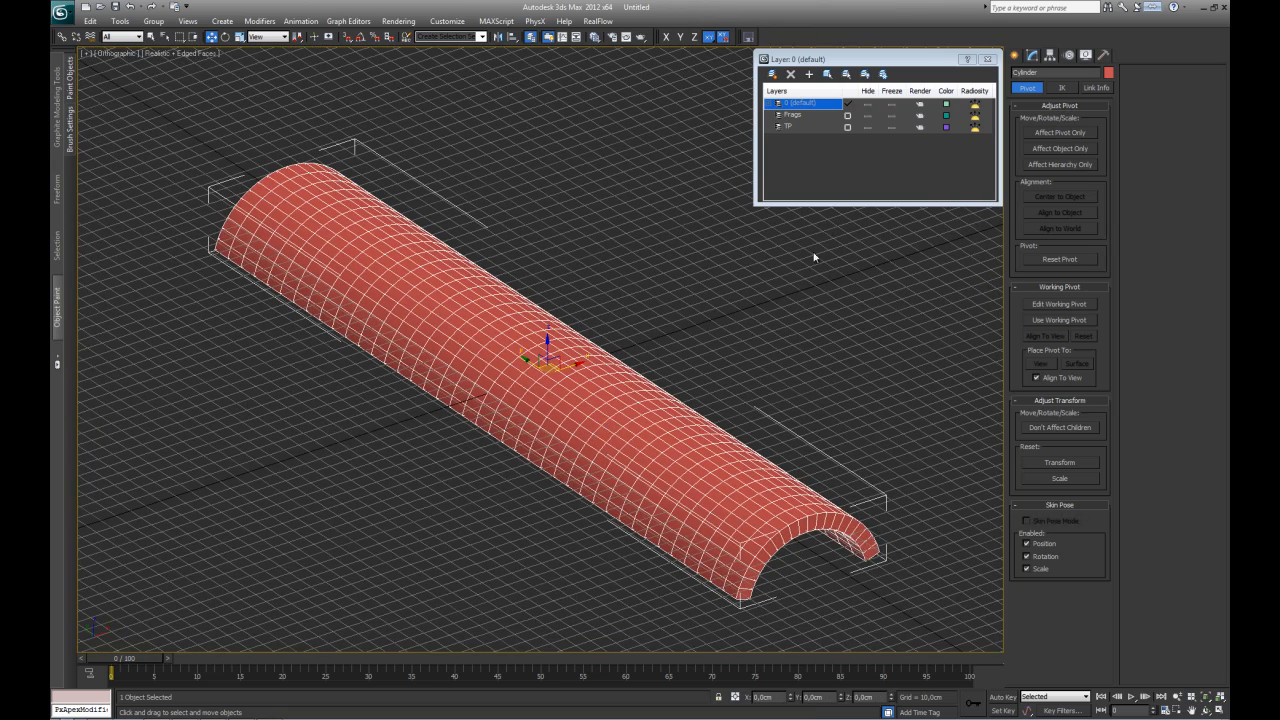
- Collapse the shelled half-cylinder into an Editable Poly and add a volumeBreaker modifier to it
left_click(1033, 57)
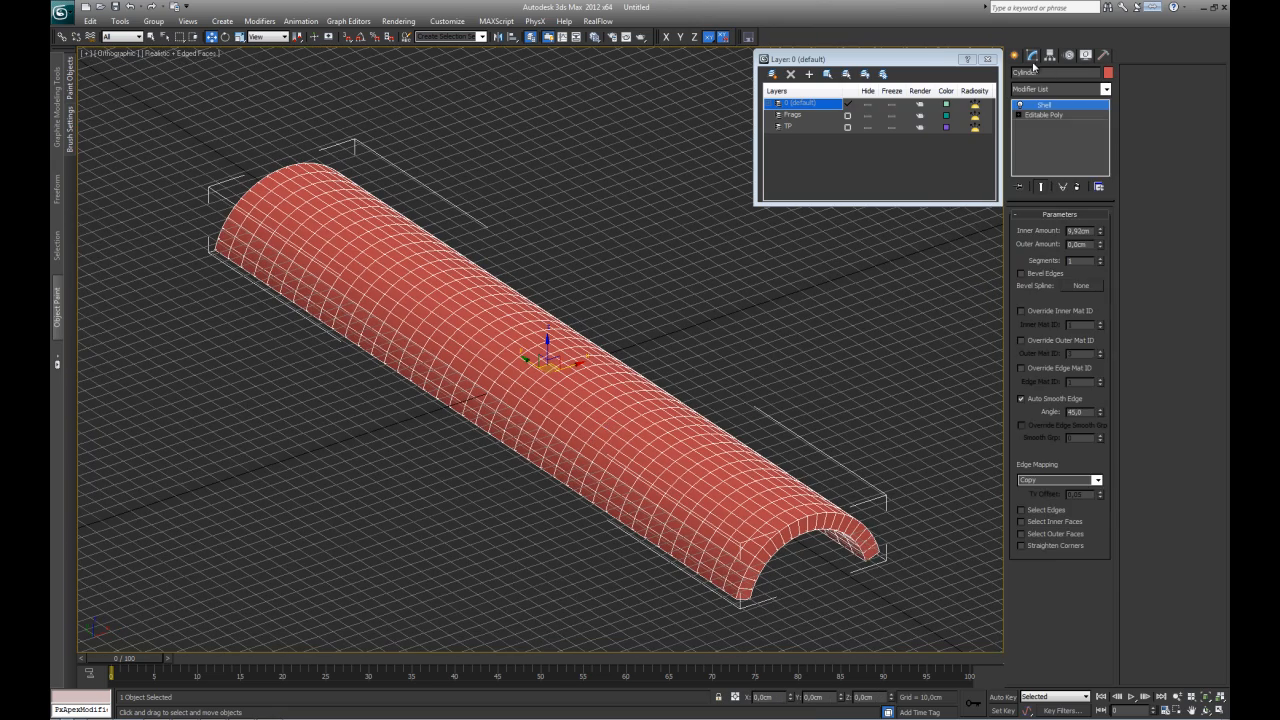
left_click(834, 593)
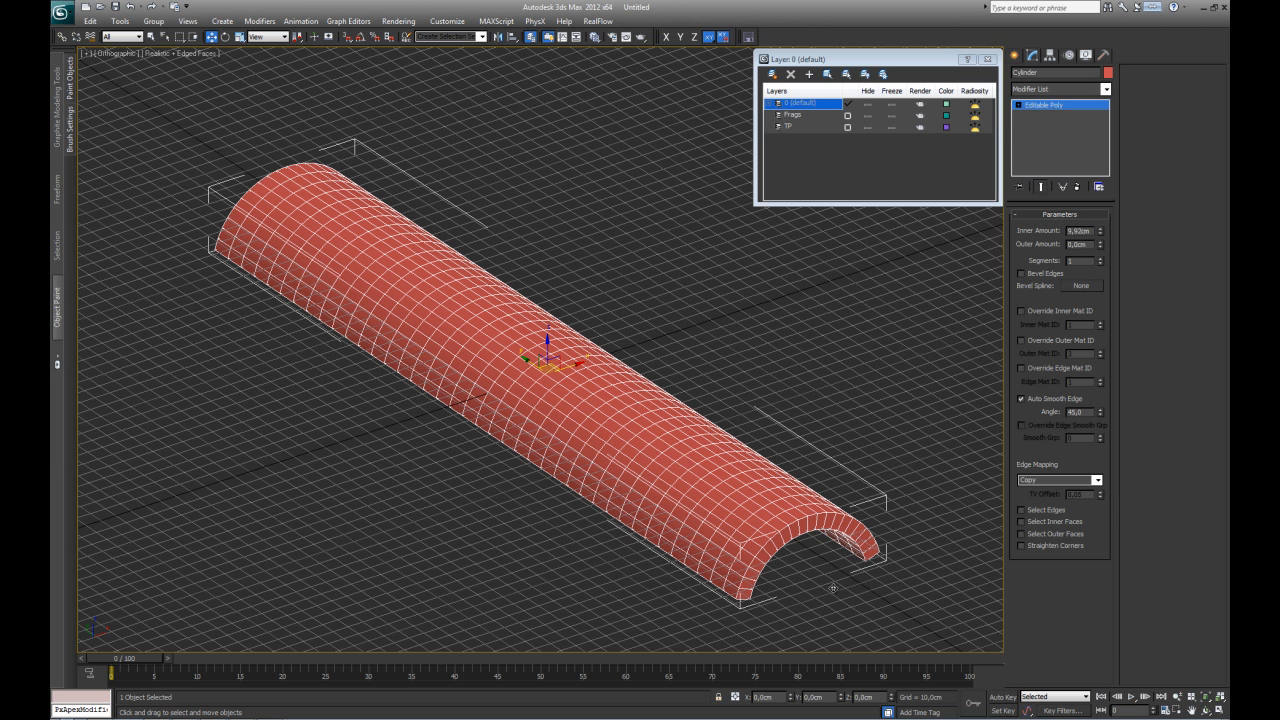
left_click(1049, 91)
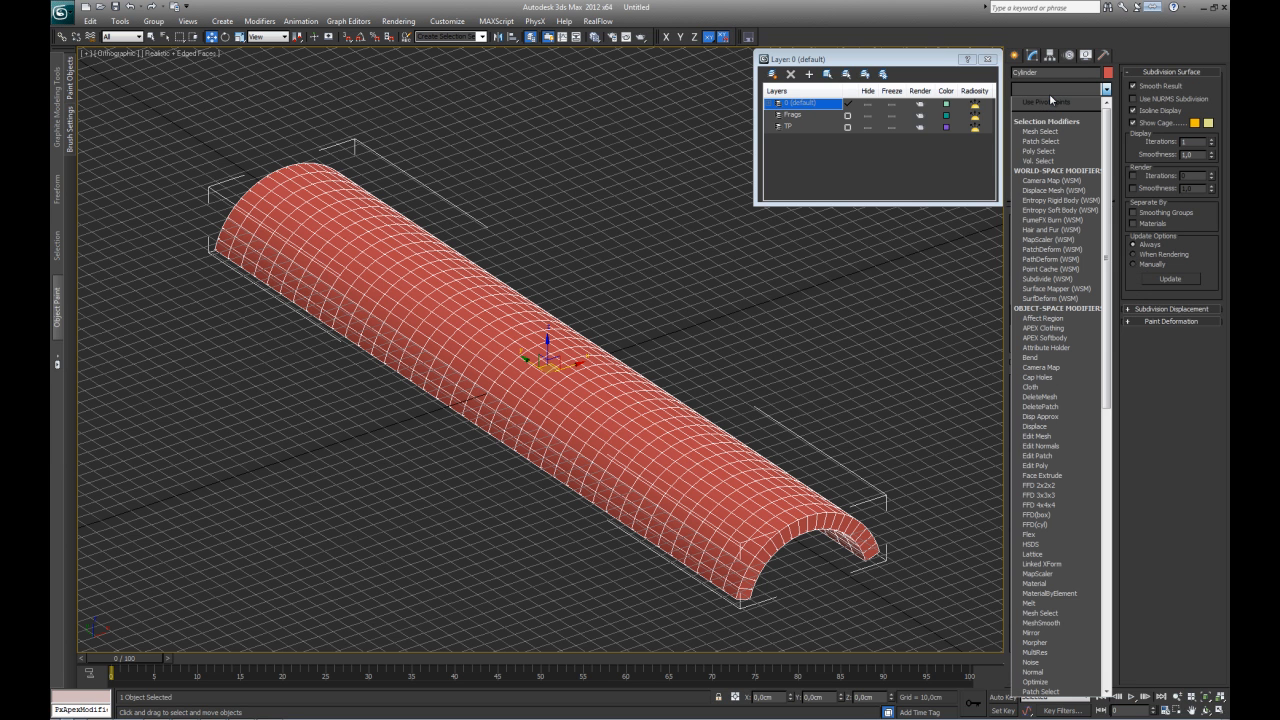
left_click_drag(1107, 165, 1107, 445)
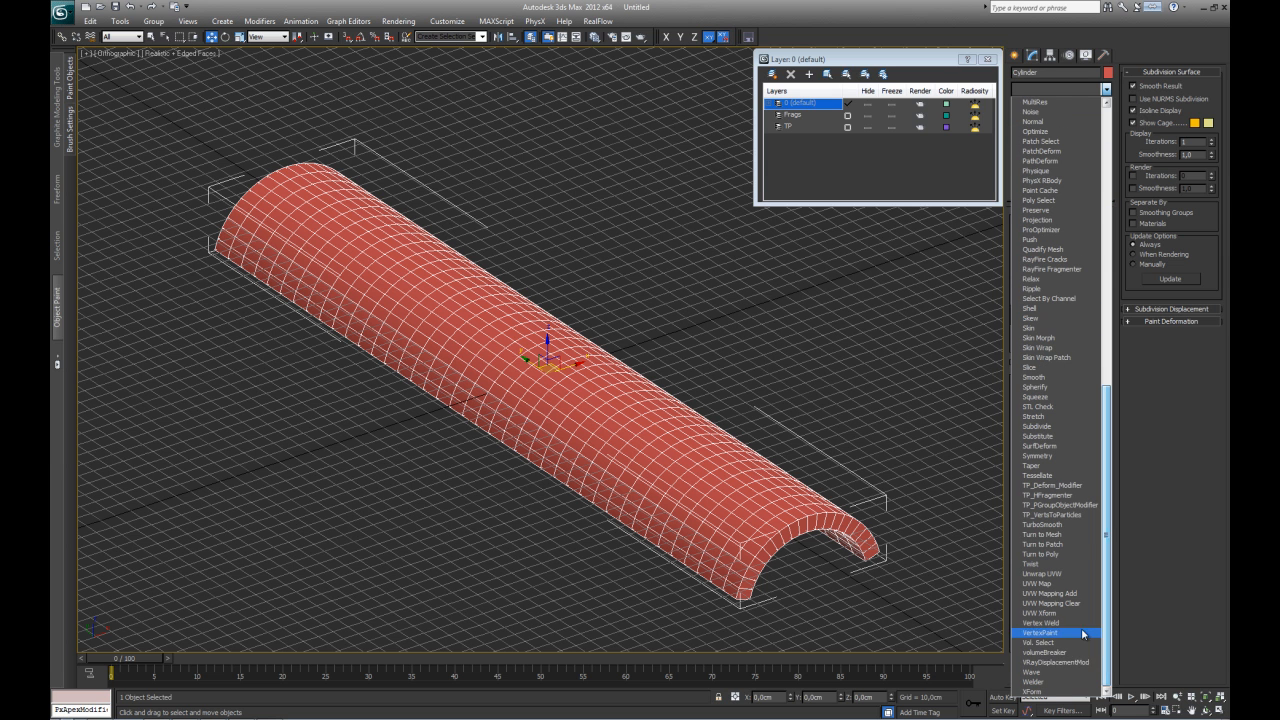
left_click(1050, 652)
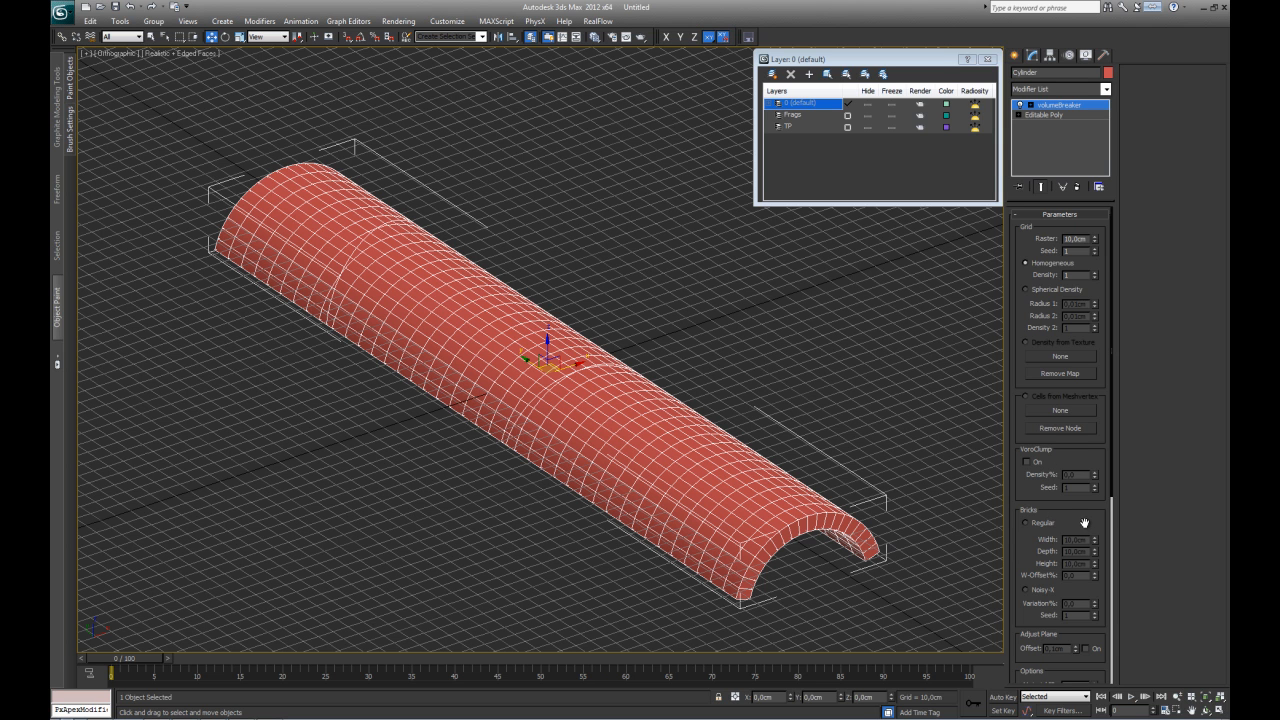
- Switch the volumeBreaker to Regular bricks and inspect the fragment pattern along the arch
left_click_drag(1080, 524, 1070, 492)
left_click(1031, 490)
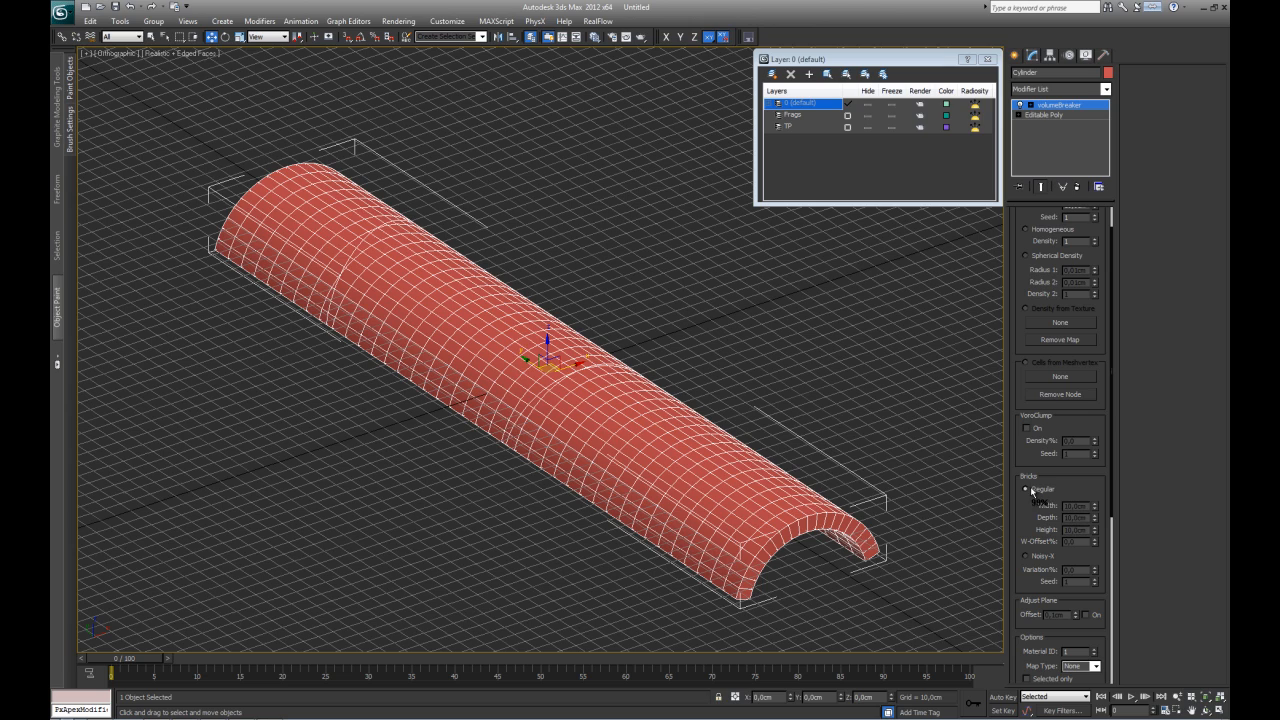
middle_click_drag(784, 501, 740, 436)
scroll(740, 436, "up", 6)
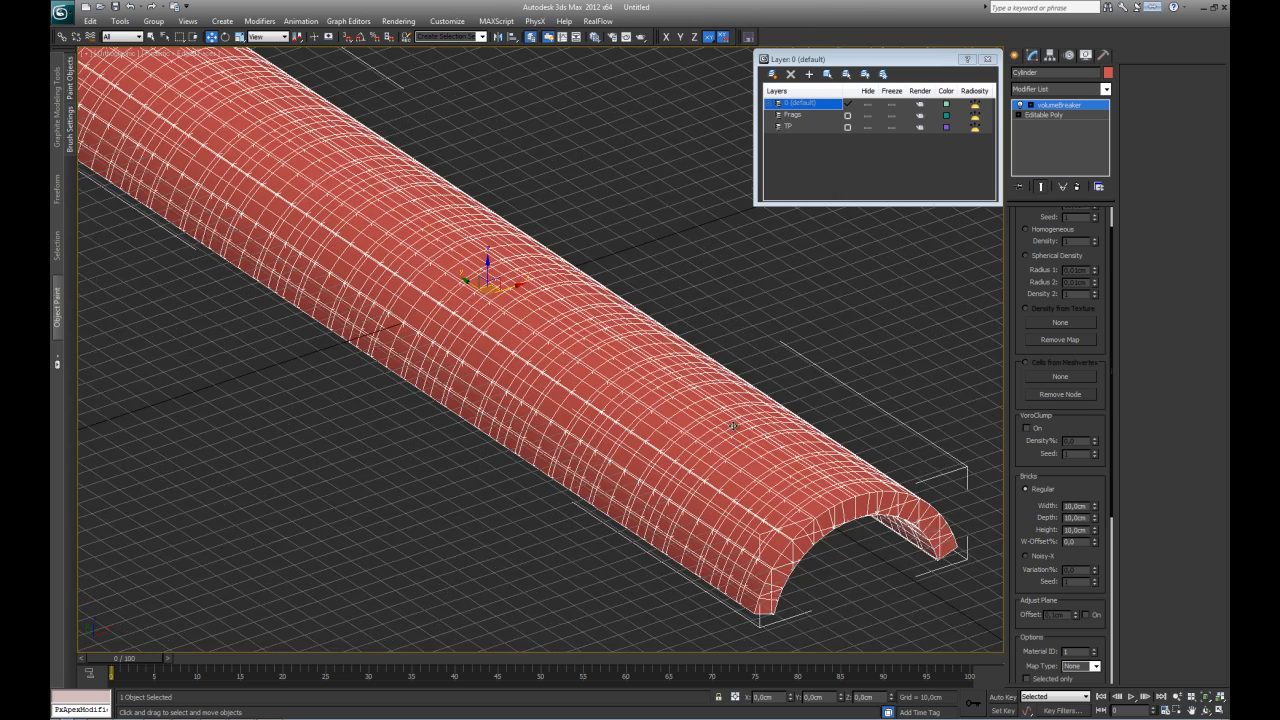
scroll(1048, 325, "up", 1)
scroll(1030, 400, "down", 1)
scroll(1018, 450, "down", 2)
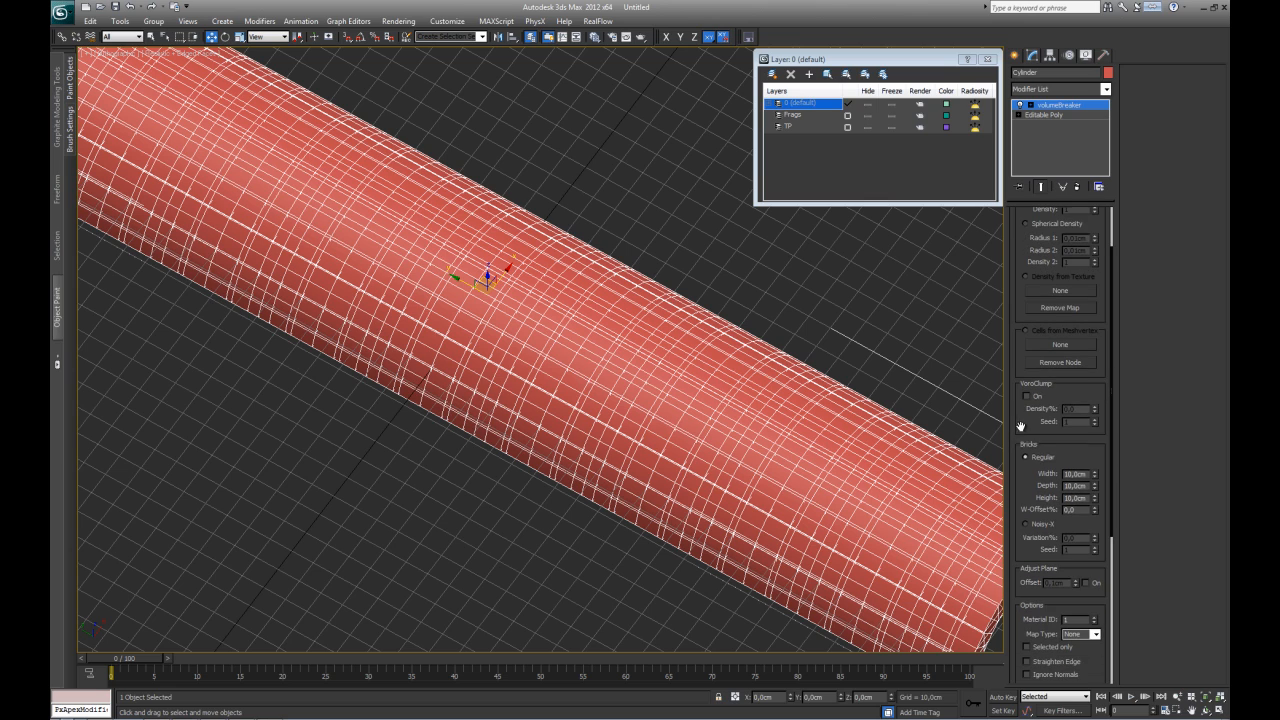
middle_click_drag(873, 487, 917, 452)
scroll(877, 437, "up", 3)
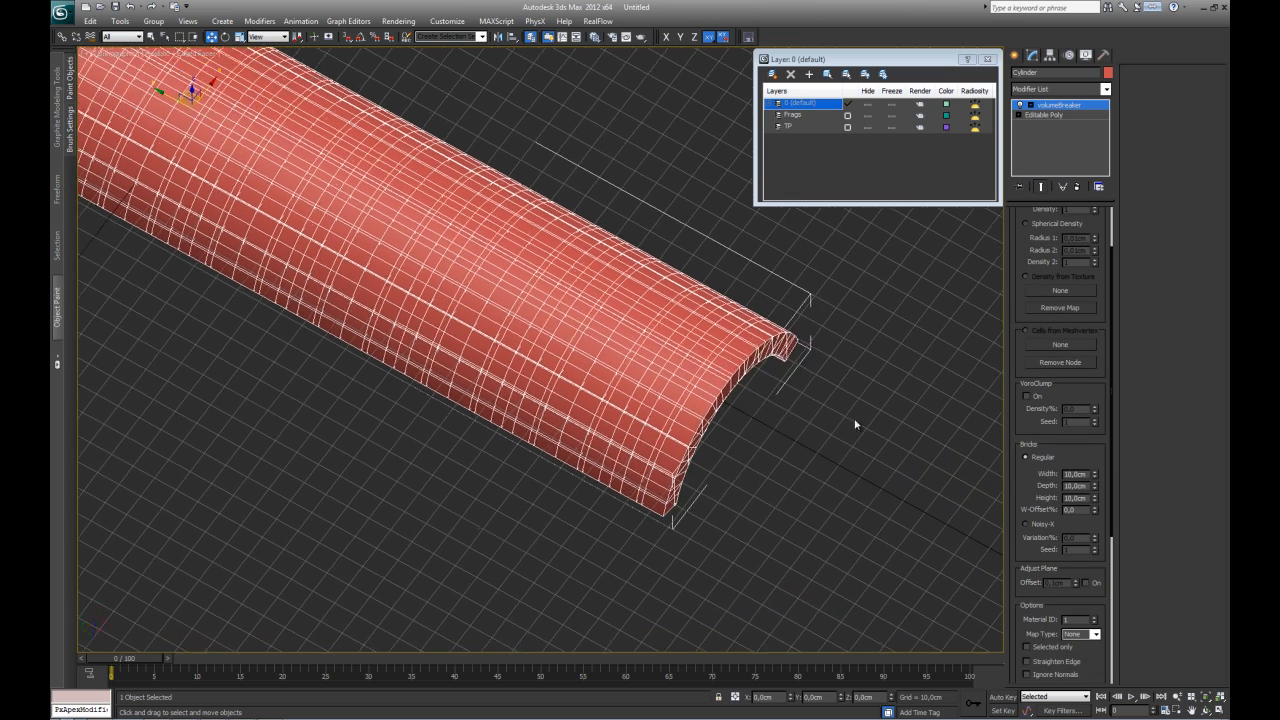
- Set the brick depth to 5 cm and try a brick width of 2.5 cm
double_click(1077, 485)
type("5")
key("Return")
middle_click_drag(692, 391, 770, 432, "alt")
double_click(1080, 474)
type("2,5")
key("Return")
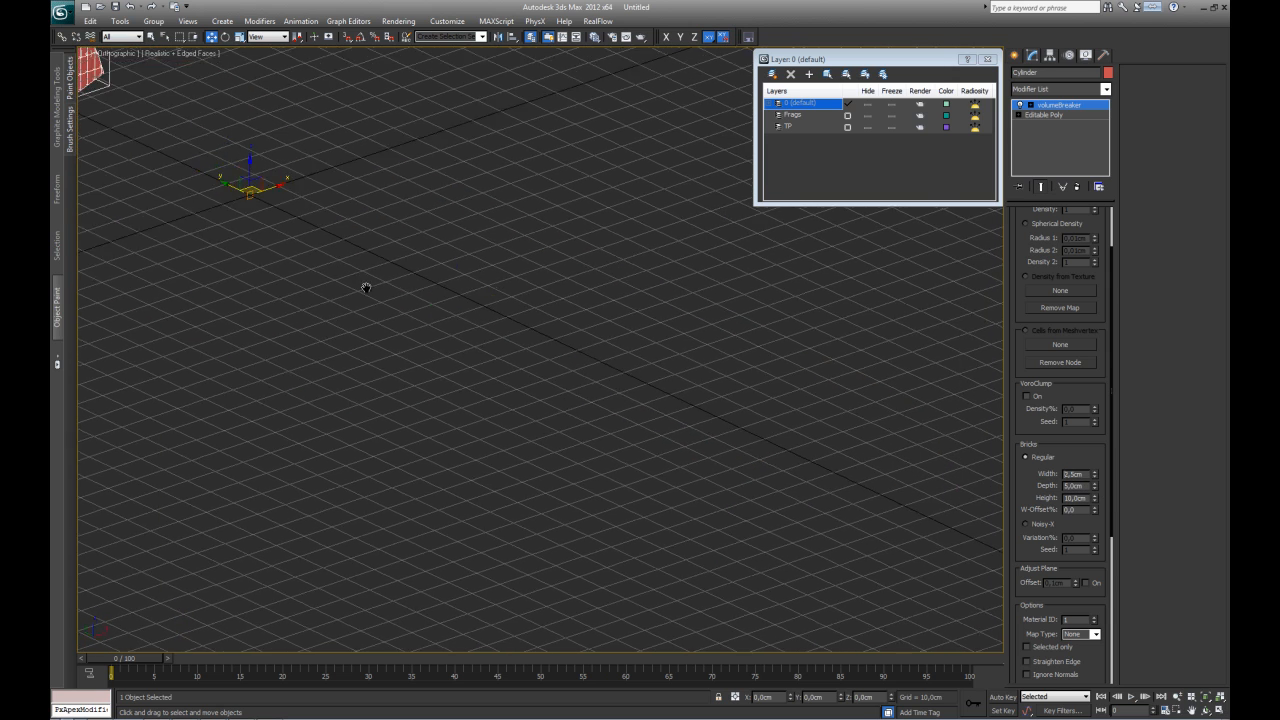
middle_click_drag(529, 391, 596, 394, "alt")
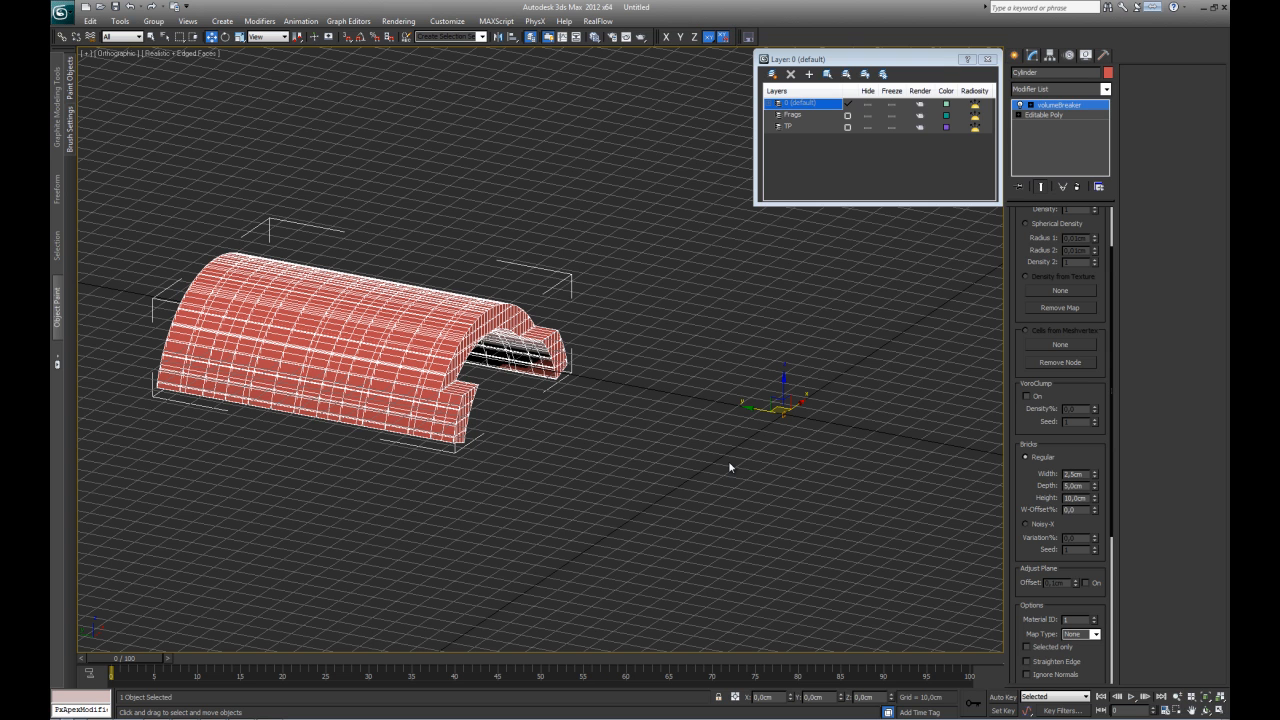
- Restore the brick width to 10 cm and inspect the arch's cut pattern
double_click(1073, 474)
type("10")
key("Return")
scroll(800, 460, "down", 5)
scroll(727, 427, "up", 8)
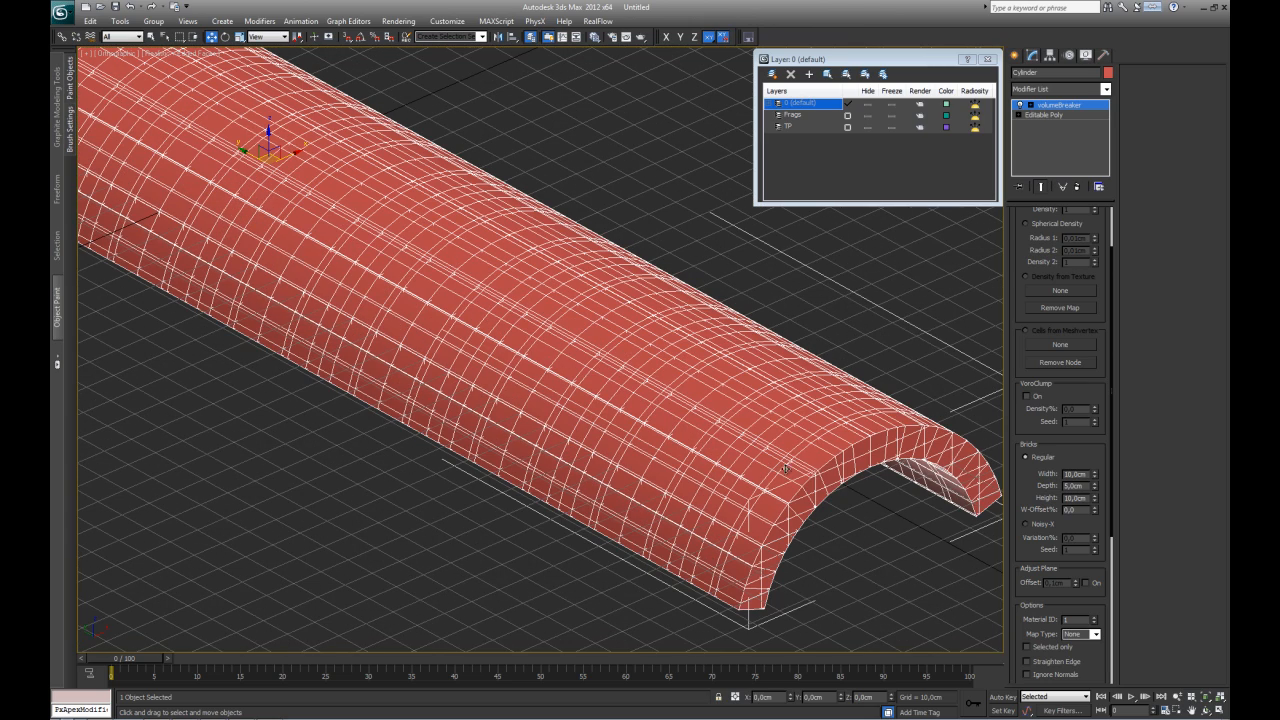
- Switch the bricks to Noisy-X and set their variation to 100%
left_click(1026, 523)
type("50")
key("Return")
type("100")
key("Return")
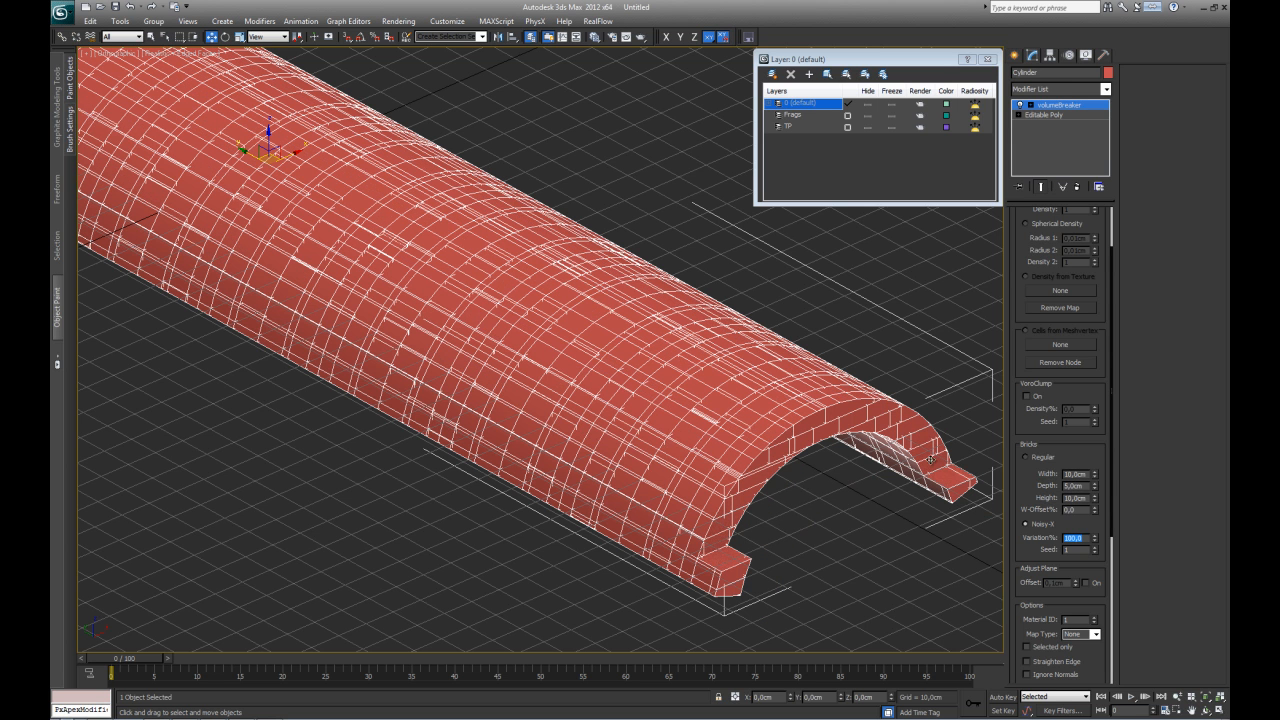
- Set the brick depth to 7.5 cm, hide the viewport grid and look over the remaining volumeBreaker options
double_click(1084, 486)
type("7,5")
key("Return")
scroll(529, 348, "down", 4)
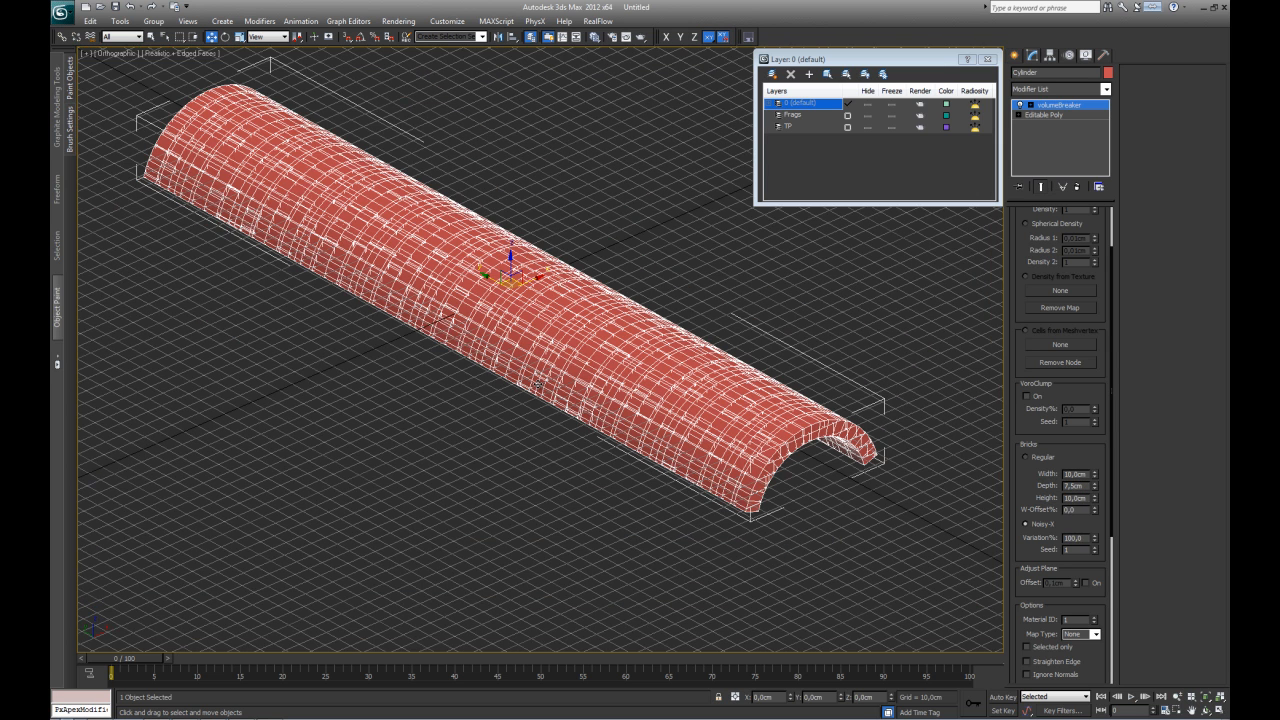
key("g")
middle_click_drag(530, 346, 583, 397, "alt")
middle_click_drag(778, 489, 772, 466)
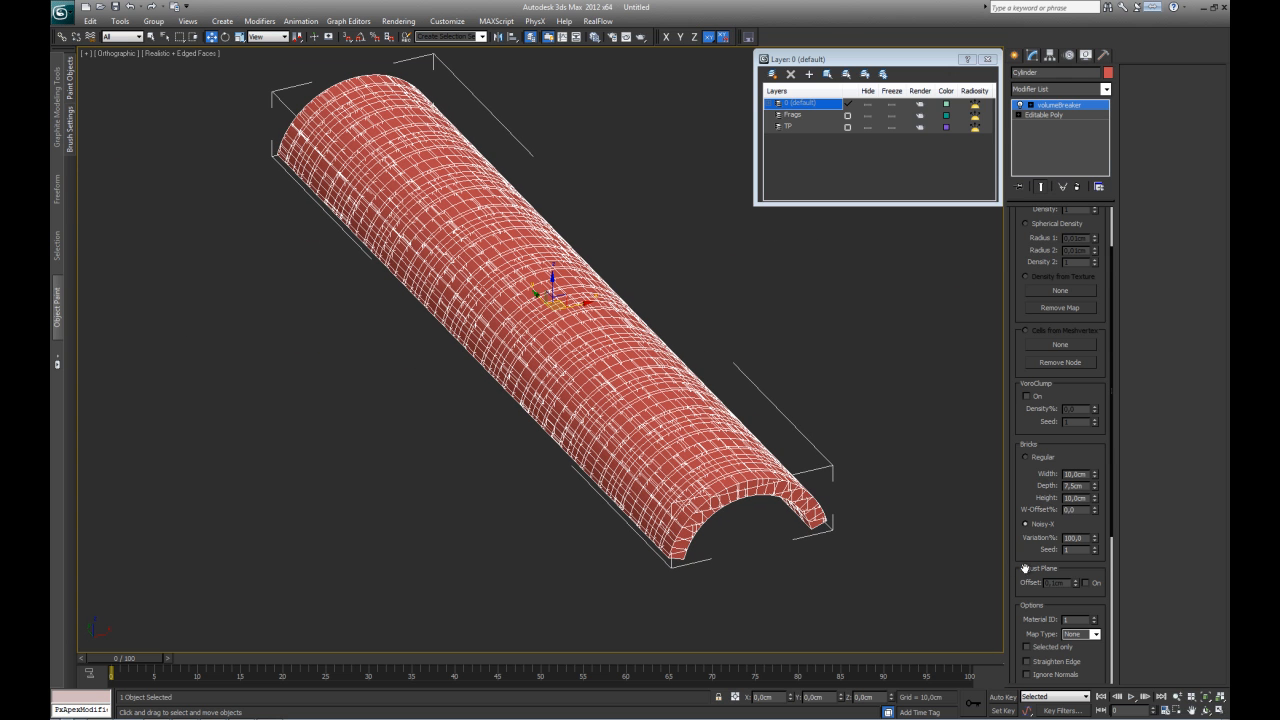
scroll(1022, 561, "down", 3)
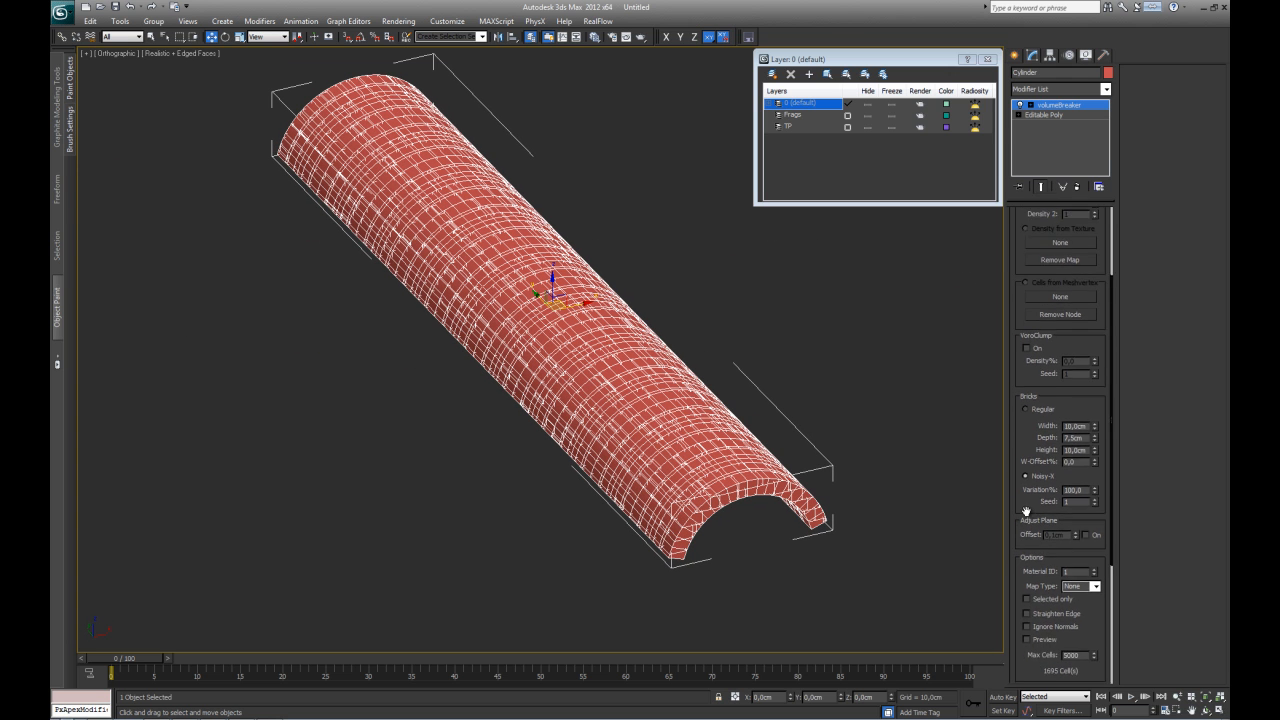
- Copy the elements to separate nodes on the Frags layer with prefix Frags_, Center Pivot and Varicolored enabled, hiding the original
left_click_drag(1016, 629, 984, 469)
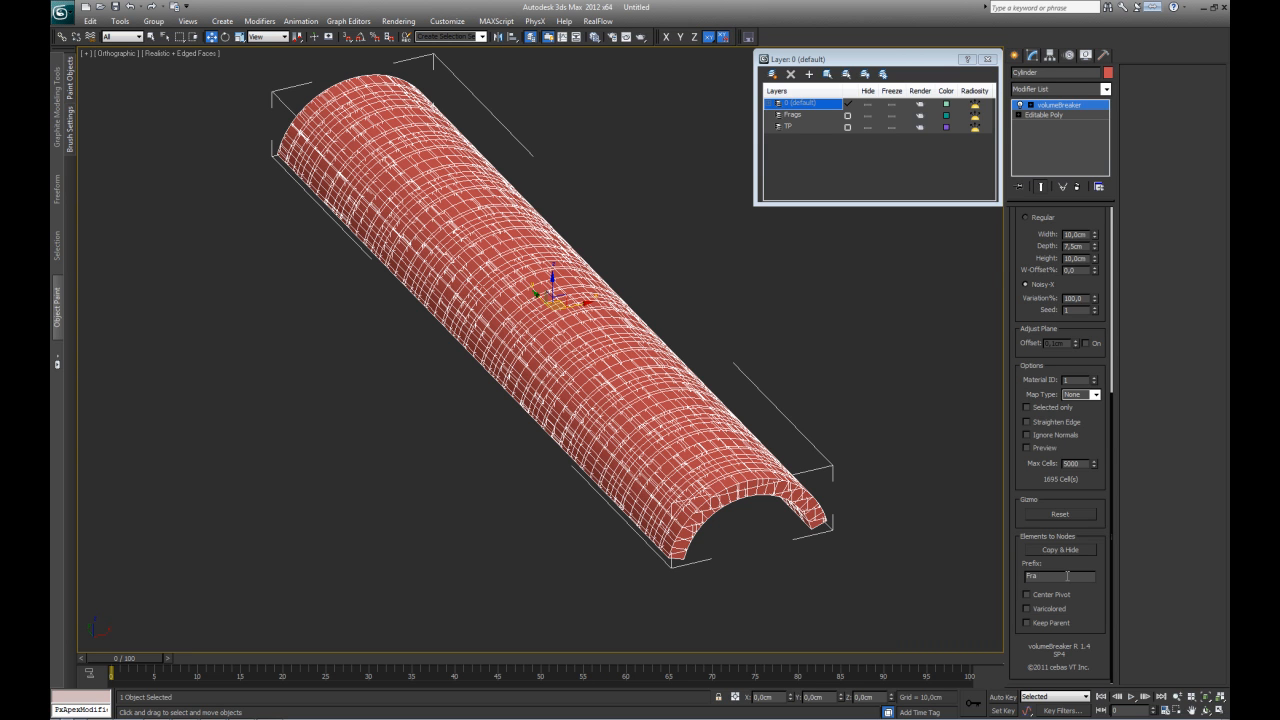
left_click(848, 116)
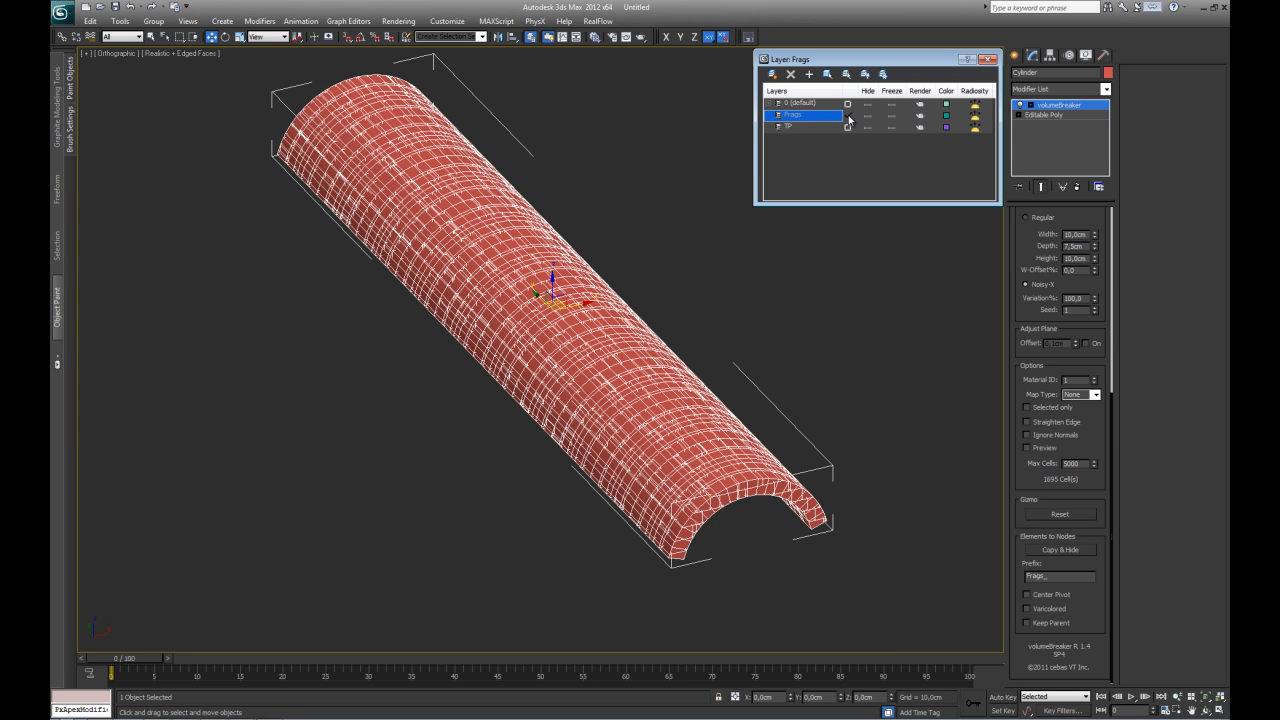
left_click(1029, 608)
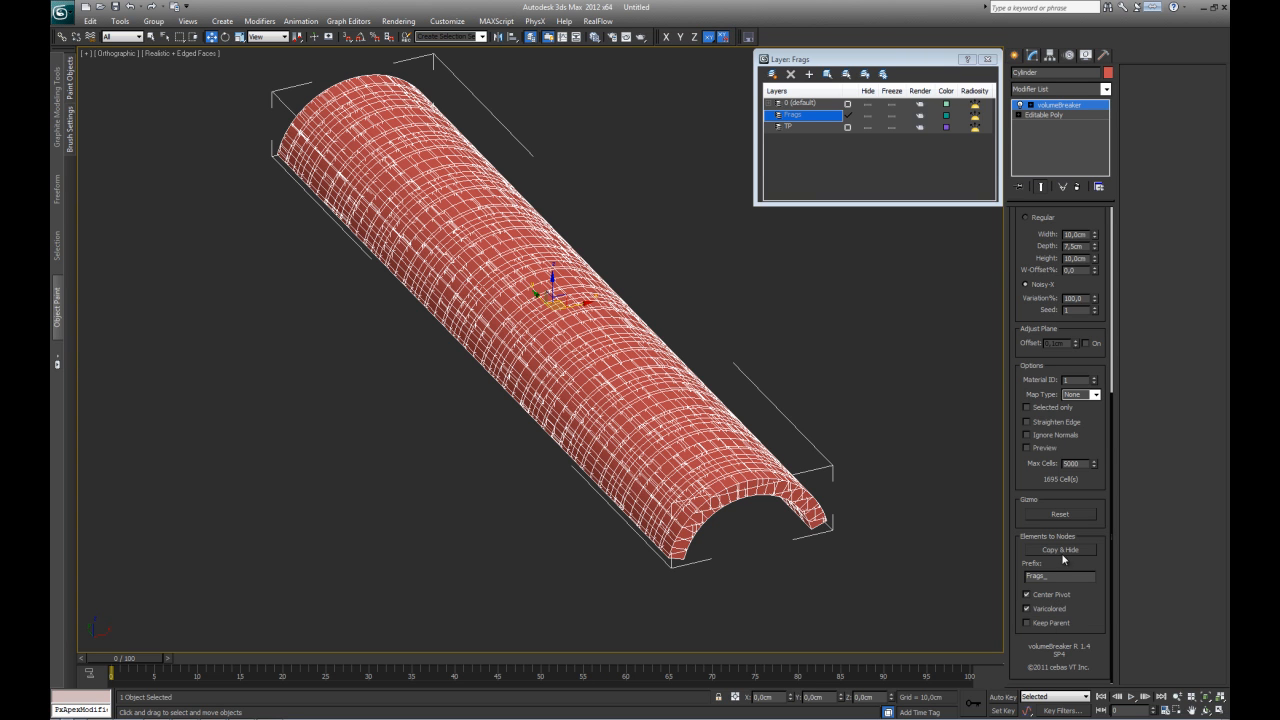
left_click(1062, 550)
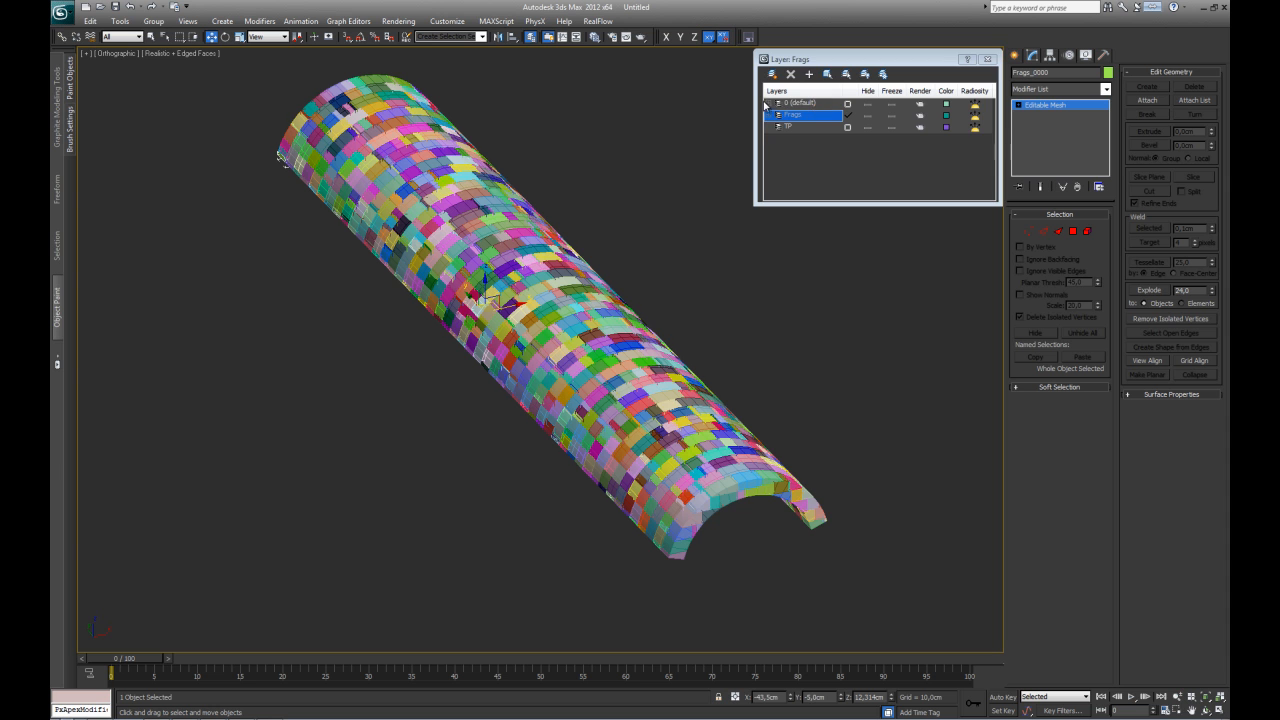
- Unhide the original Cylinder in the default layer, disable its volumeBreaker modifier and hide it again
left_click(769, 104)
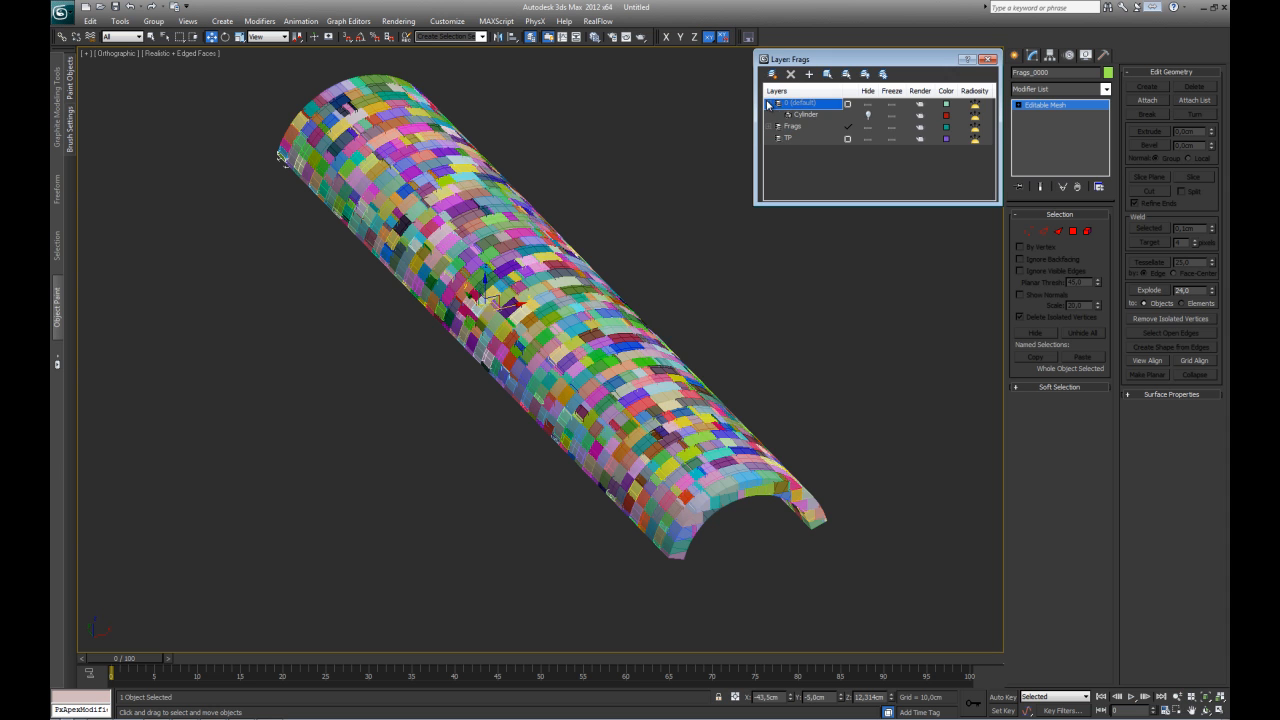
left_click(868, 118)
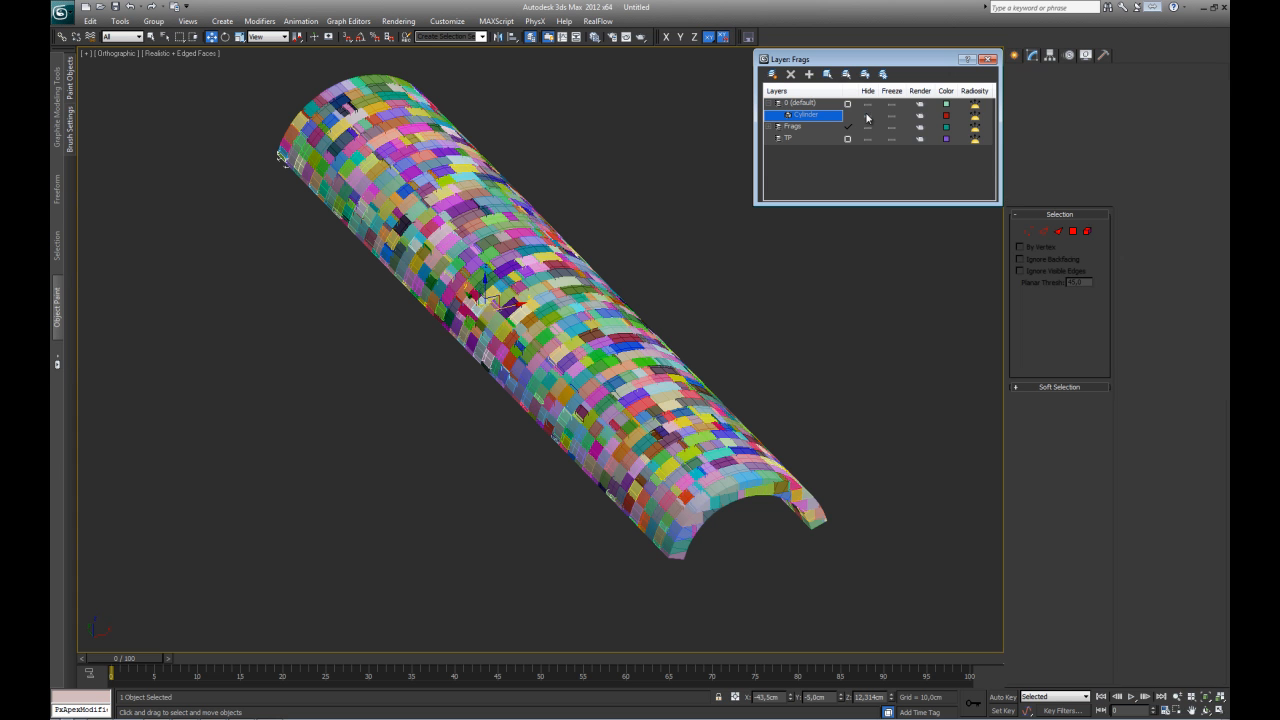
right_click(828, 116)
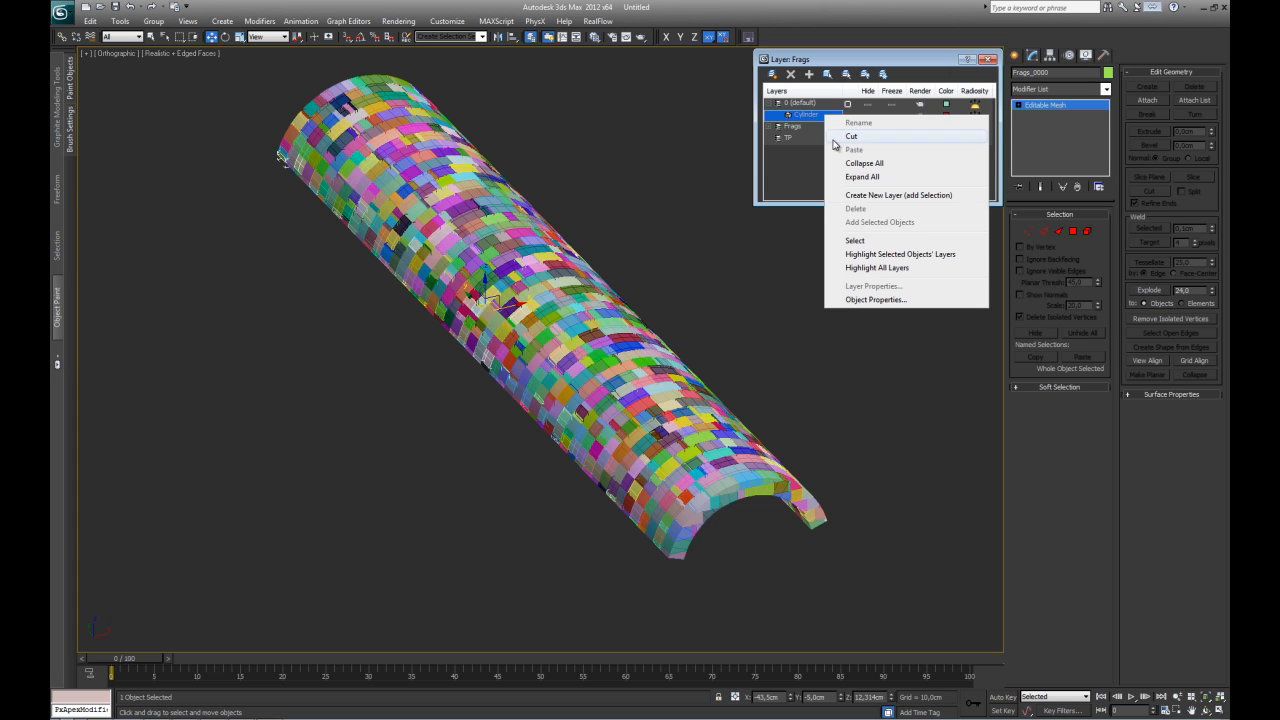
left_click(855, 241)
left_click(1020, 106)
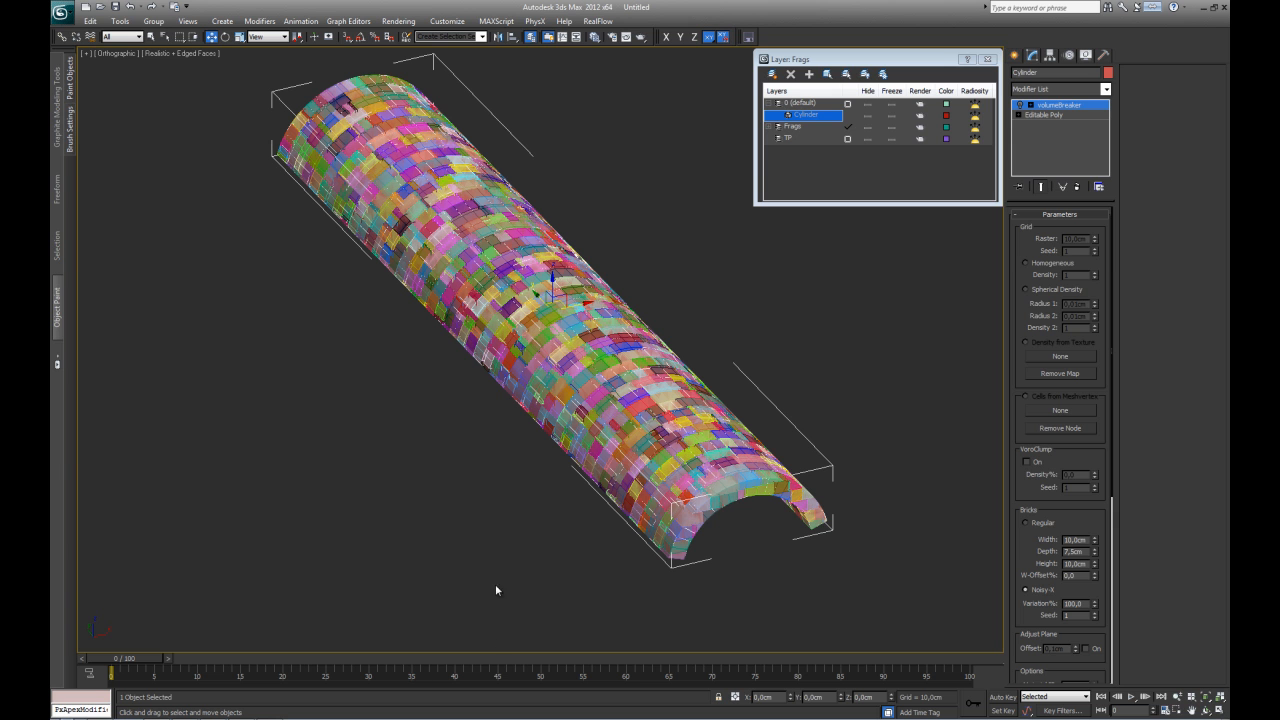
left_click(868, 119)
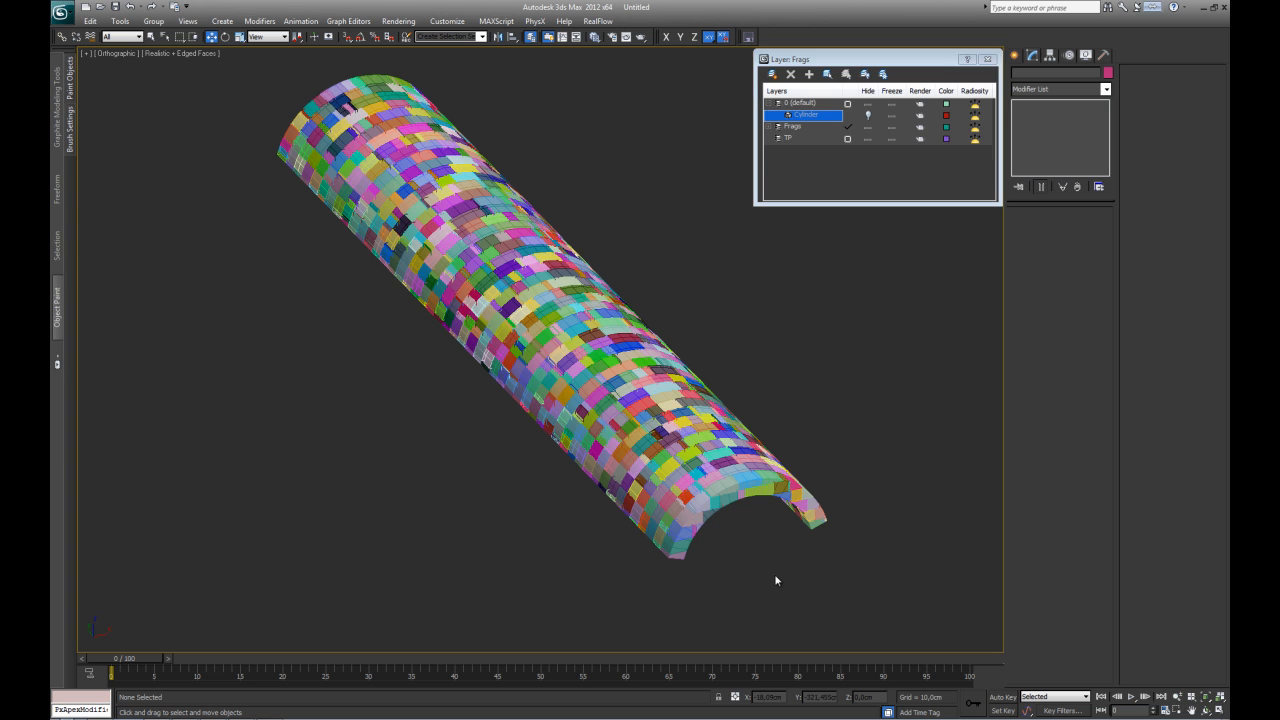
- Select all the shell fragments and center their pivots to their objects
left_click(538, 324)
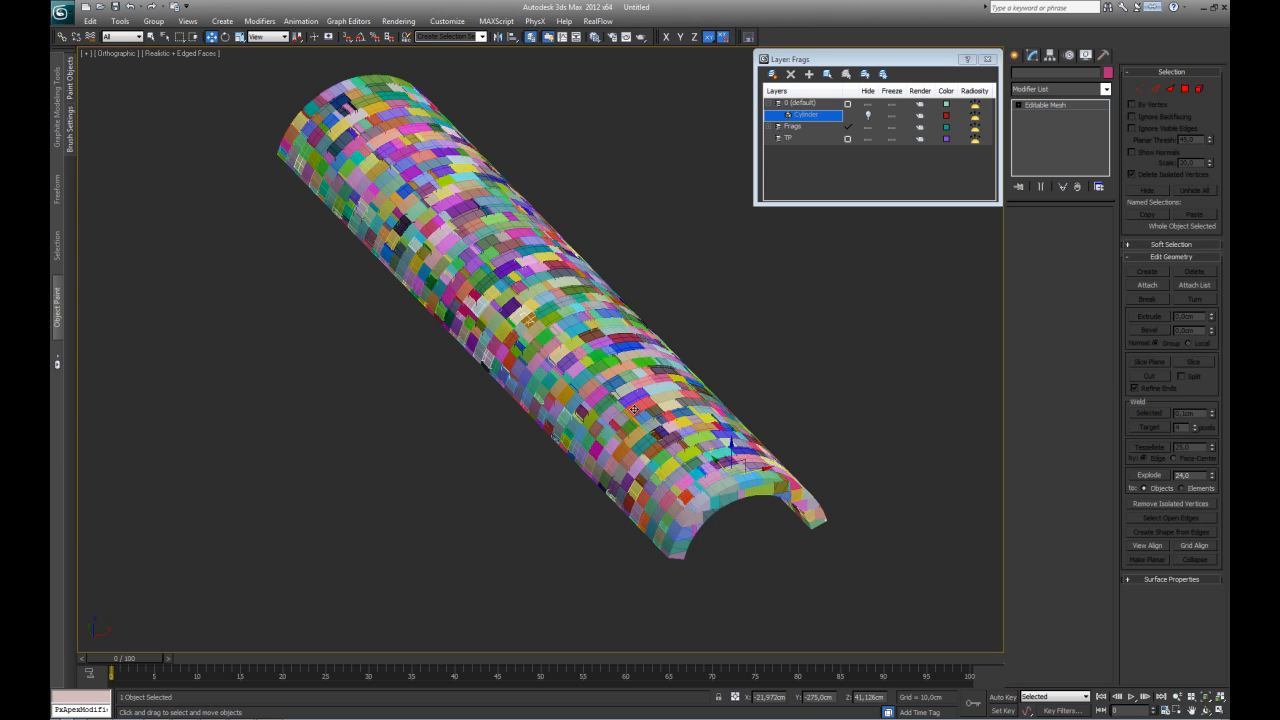
key("z")
scroll(593, 410, "down", 8)
middle_click_drag(560, 406, 660, 448, "alt")
scroll(660, 447, "down", 2)
scroll(660, 447, "up", 2)
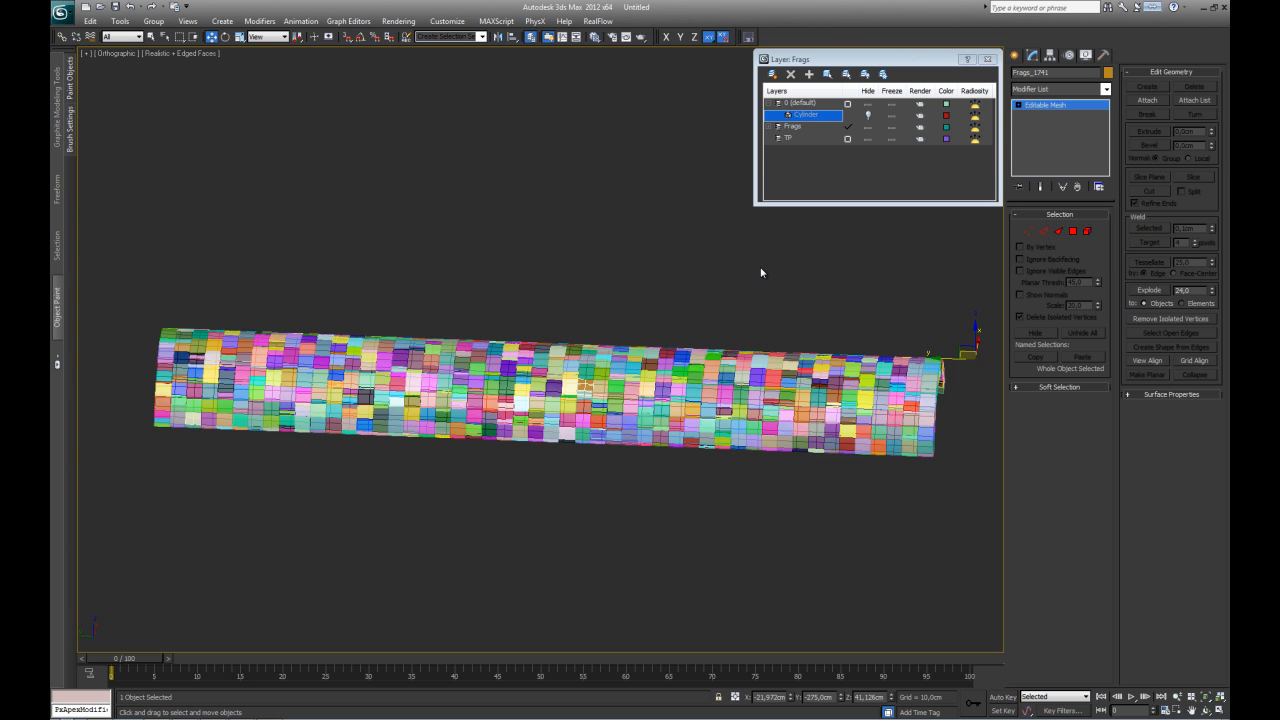
left_click_drag(1002, 531, 998, 531)
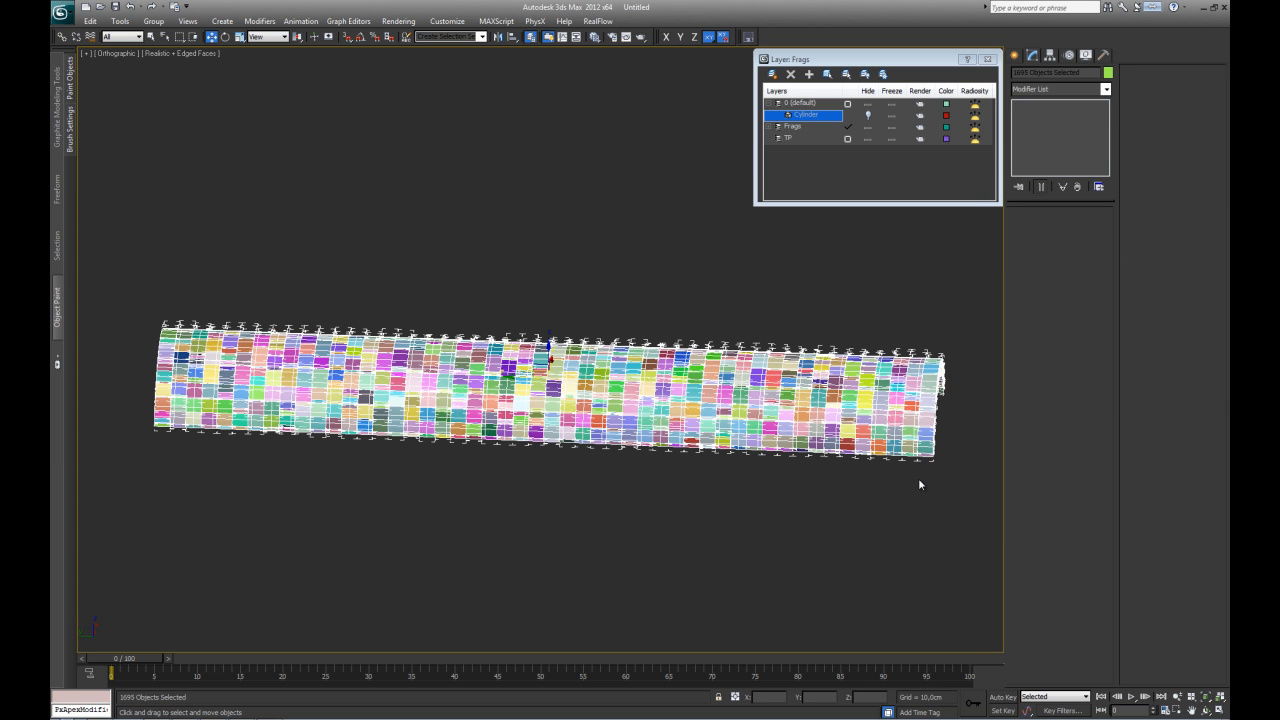
left_click(1050, 57)
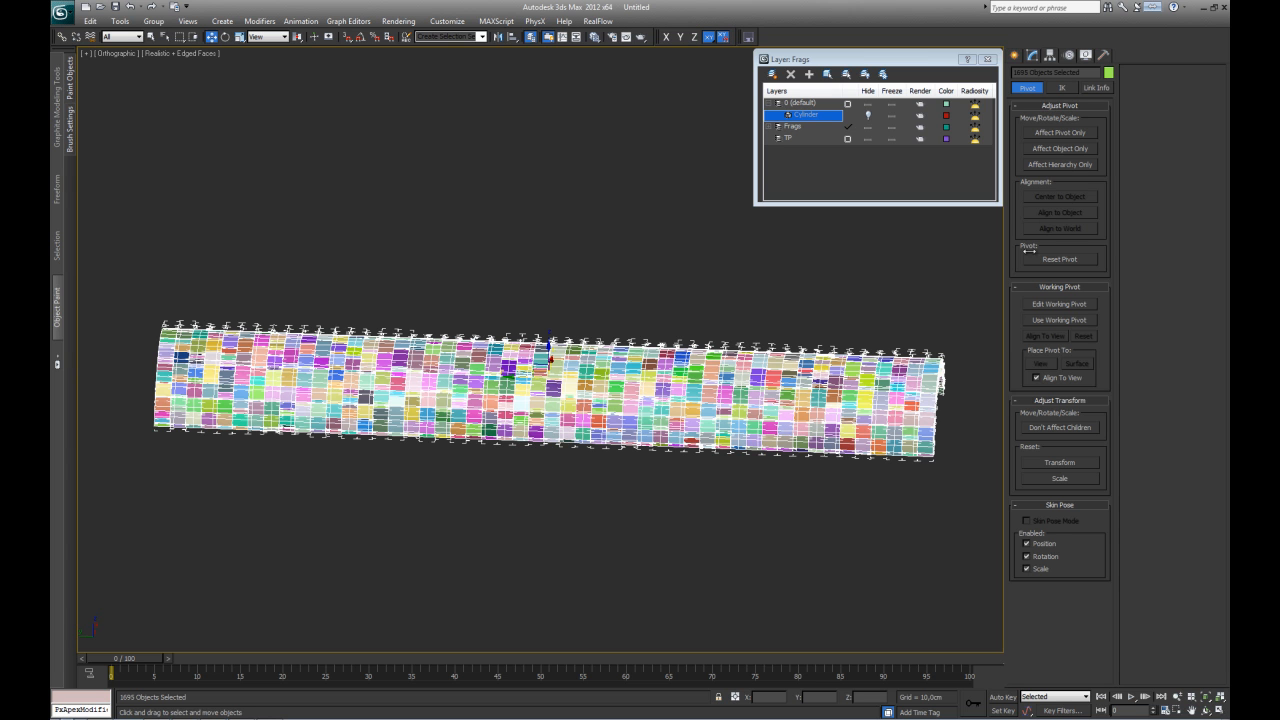
left_click(1065, 134)
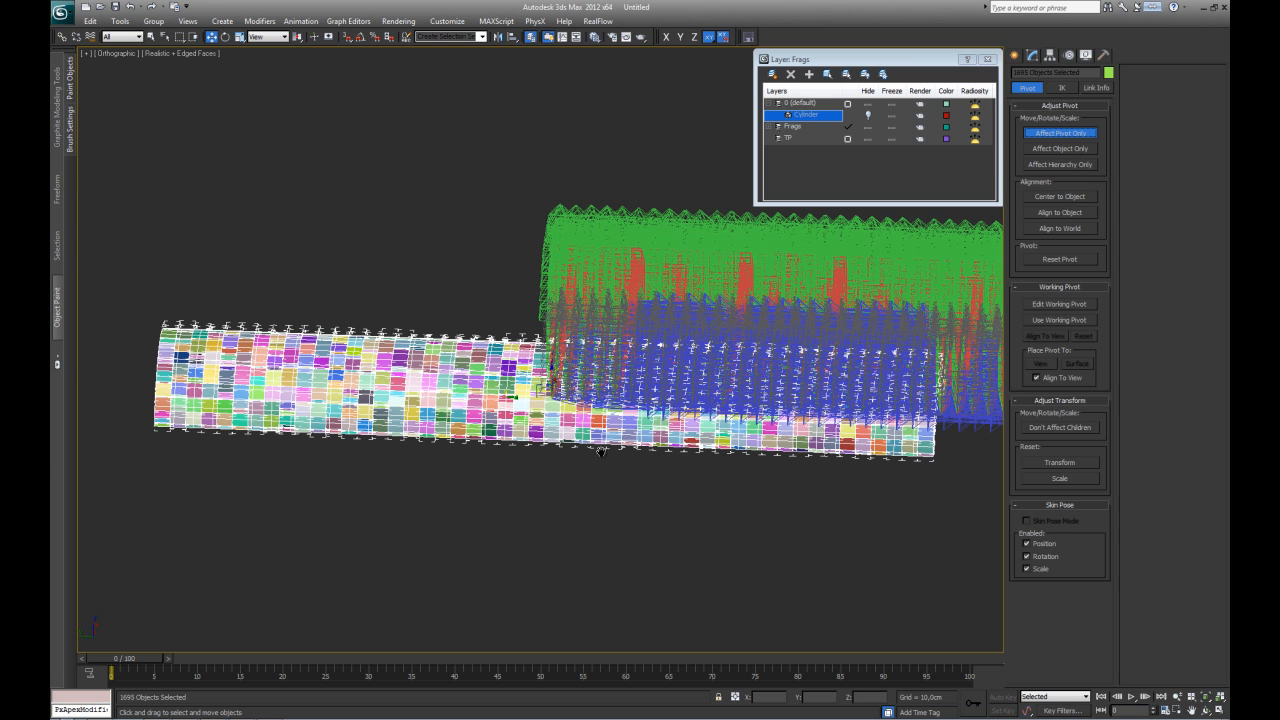
middle_click_drag(601, 452, 690, 428, "alt")
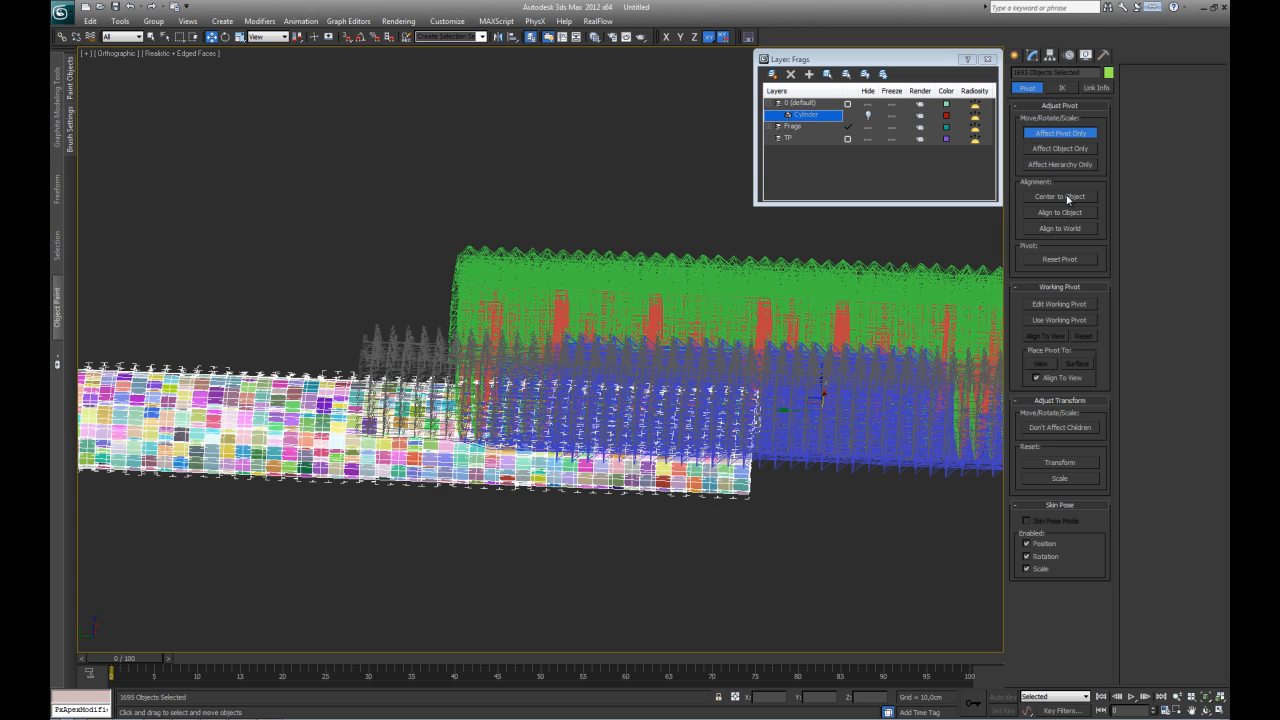
left_click(1066, 133)
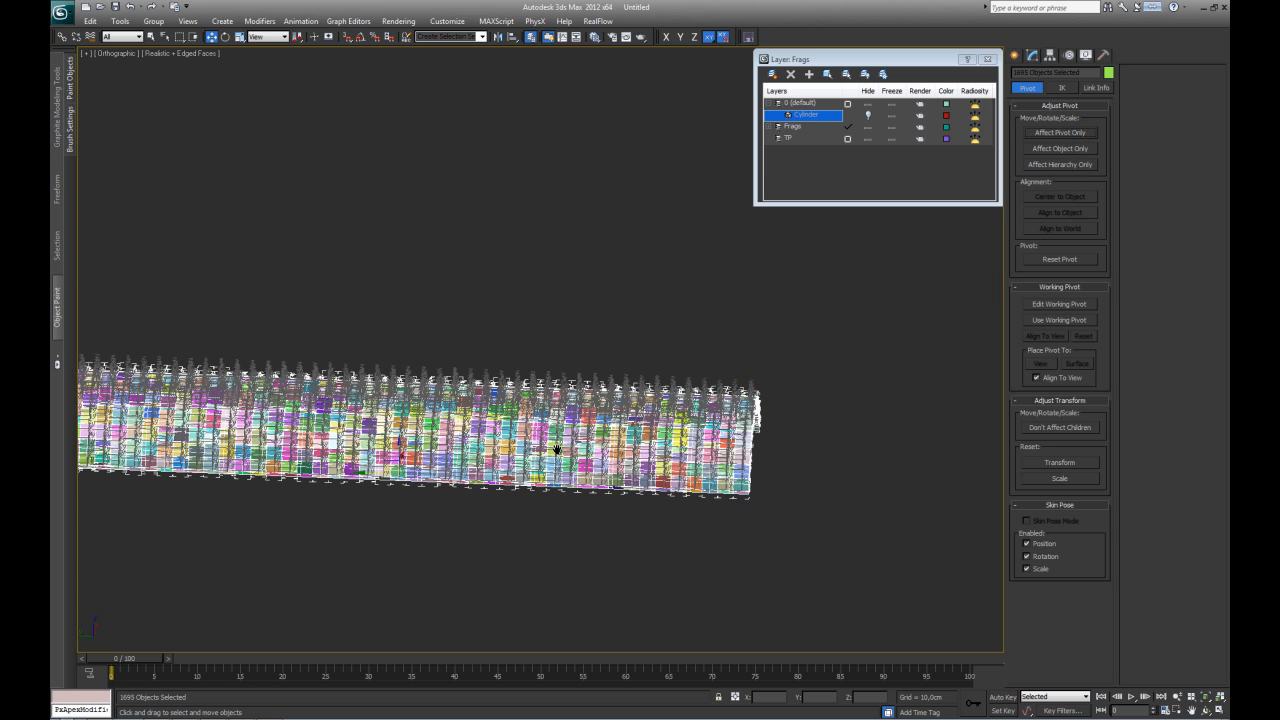
- Clear the selection and select a single lilac fragment in the first ring at the shell's end
middle_click_drag(760, 440, 705, 455)
left_click(674, 465)
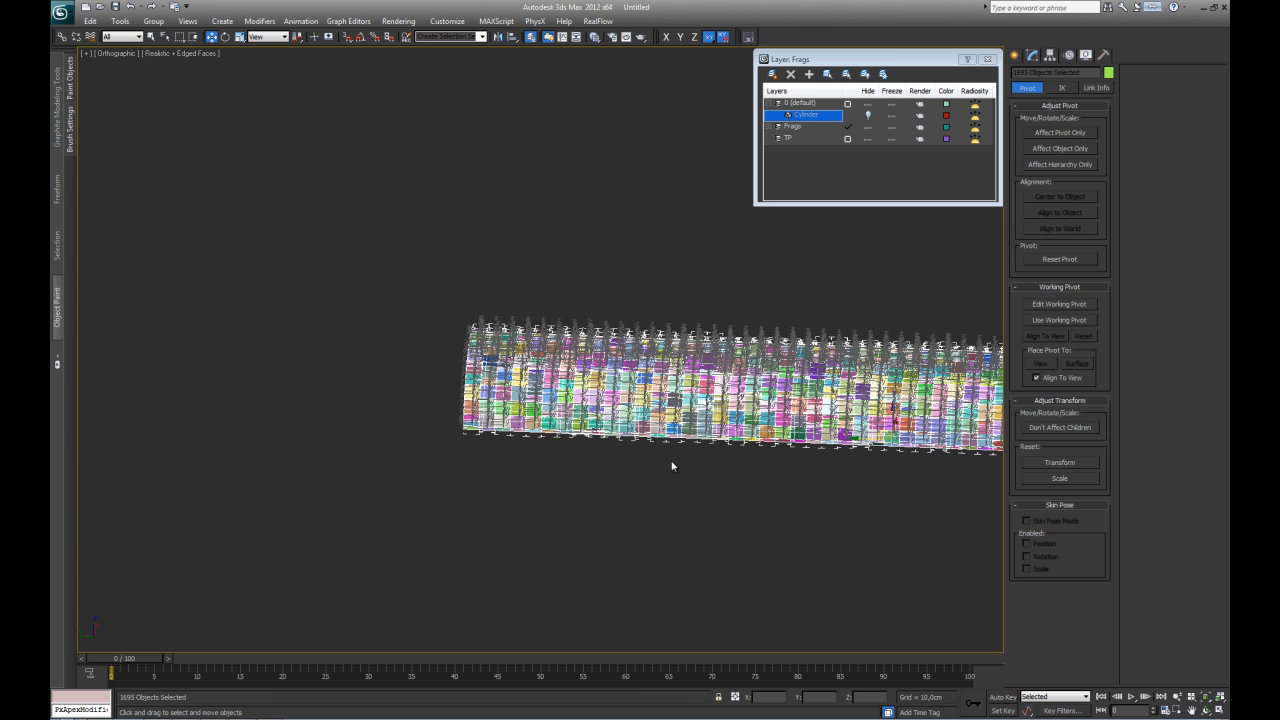
scroll(679, 456, "up", 2)
middle_click_drag(492, 374, 531, 376)
scroll(443, 376, "up", 5)
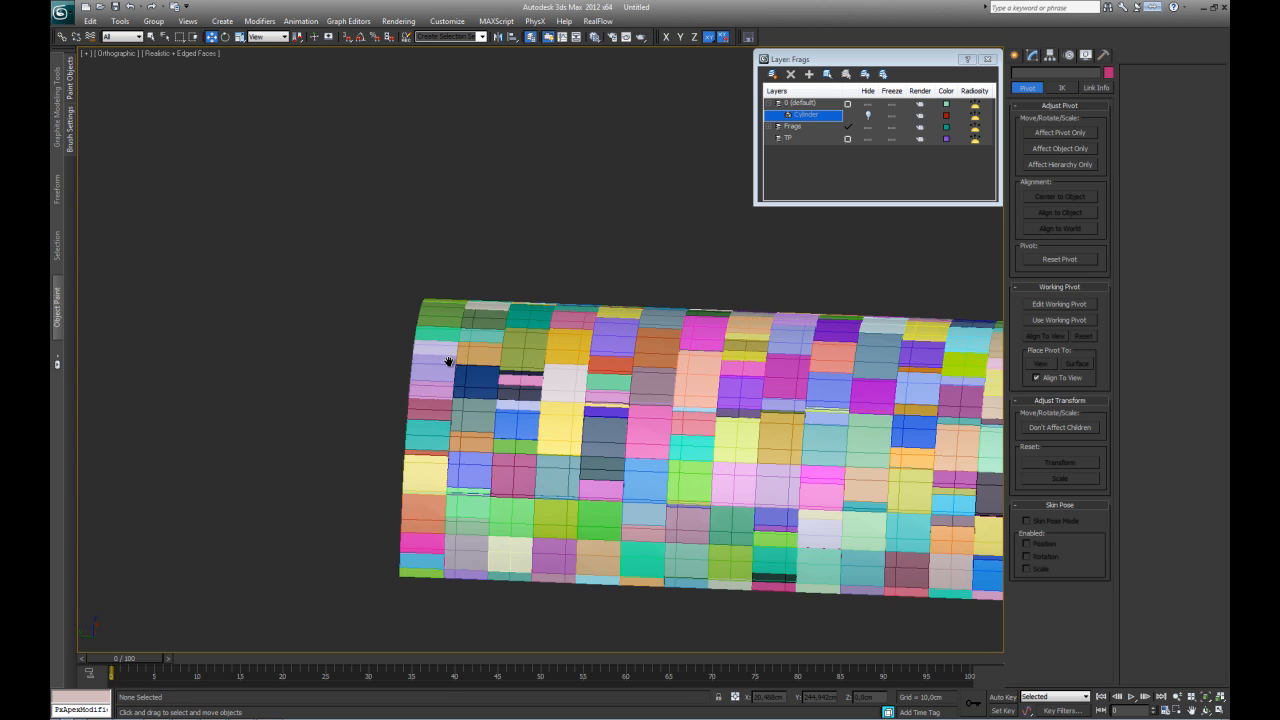
left_click(443, 376)
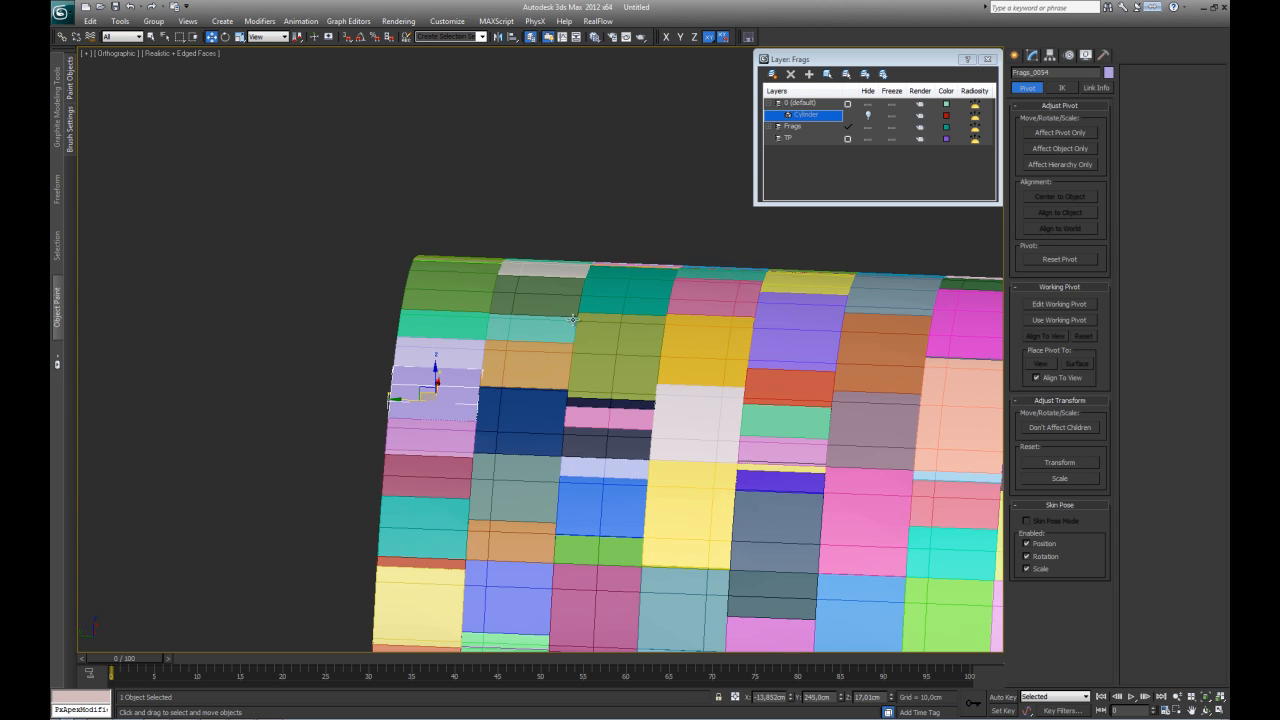
- Switch to the browser and look over the SoulburnScripts for 3dsMax page, including its installation notes
key("alt+Tab")
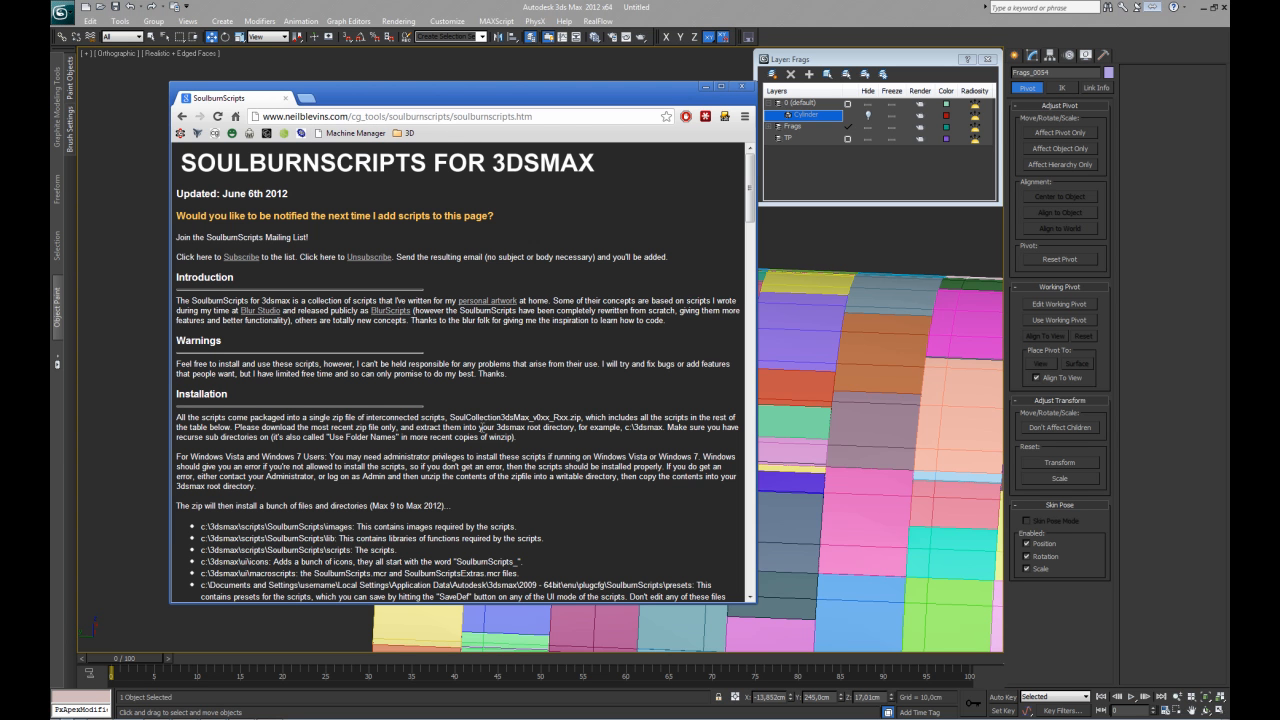
scroll(482, 428, "down", 2)
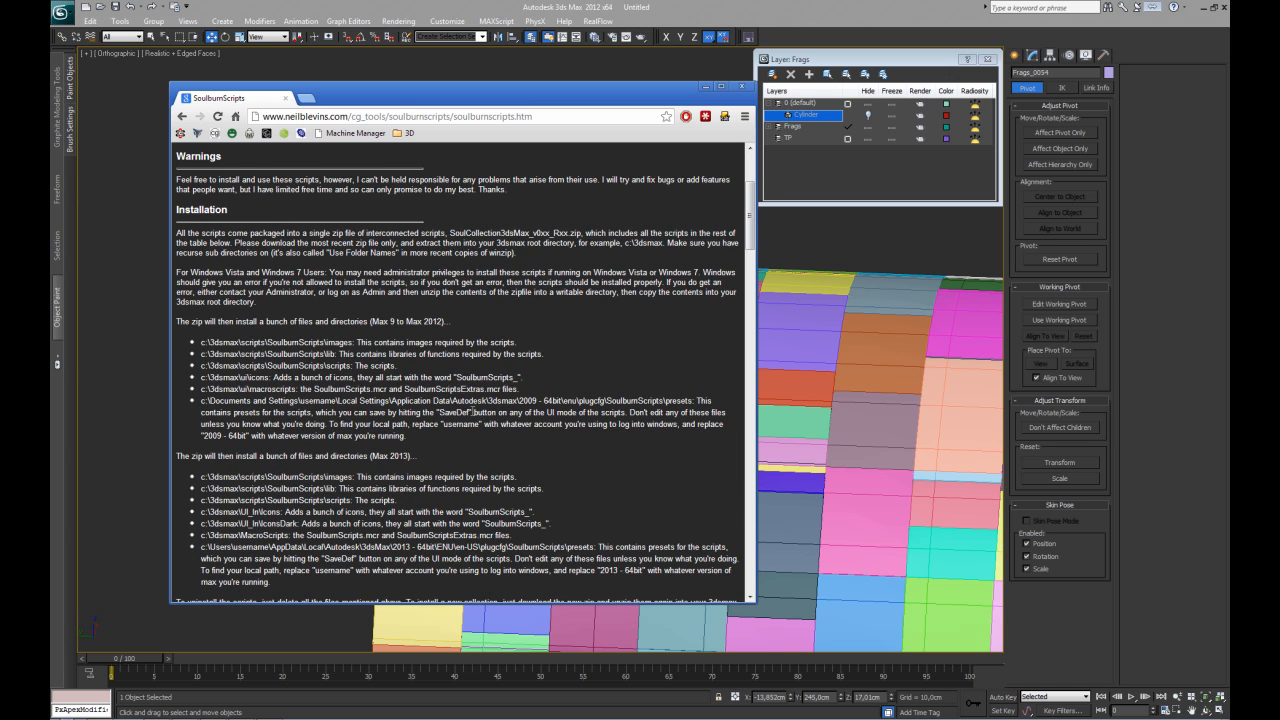
scroll(472, 412, "down", 1)
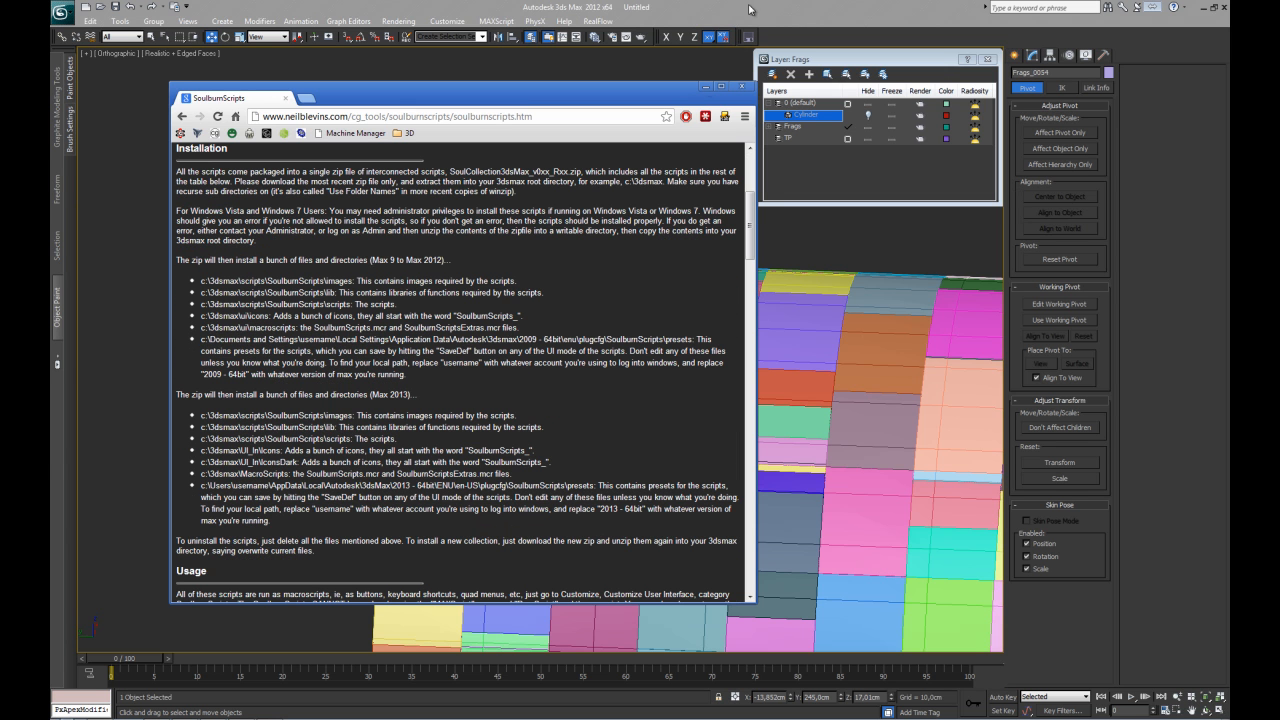
- Return to 3ds Max and launch the putPivot script from the soulburnScriptsLister, keeping its window clear of the fragments
left_click(746, 38)
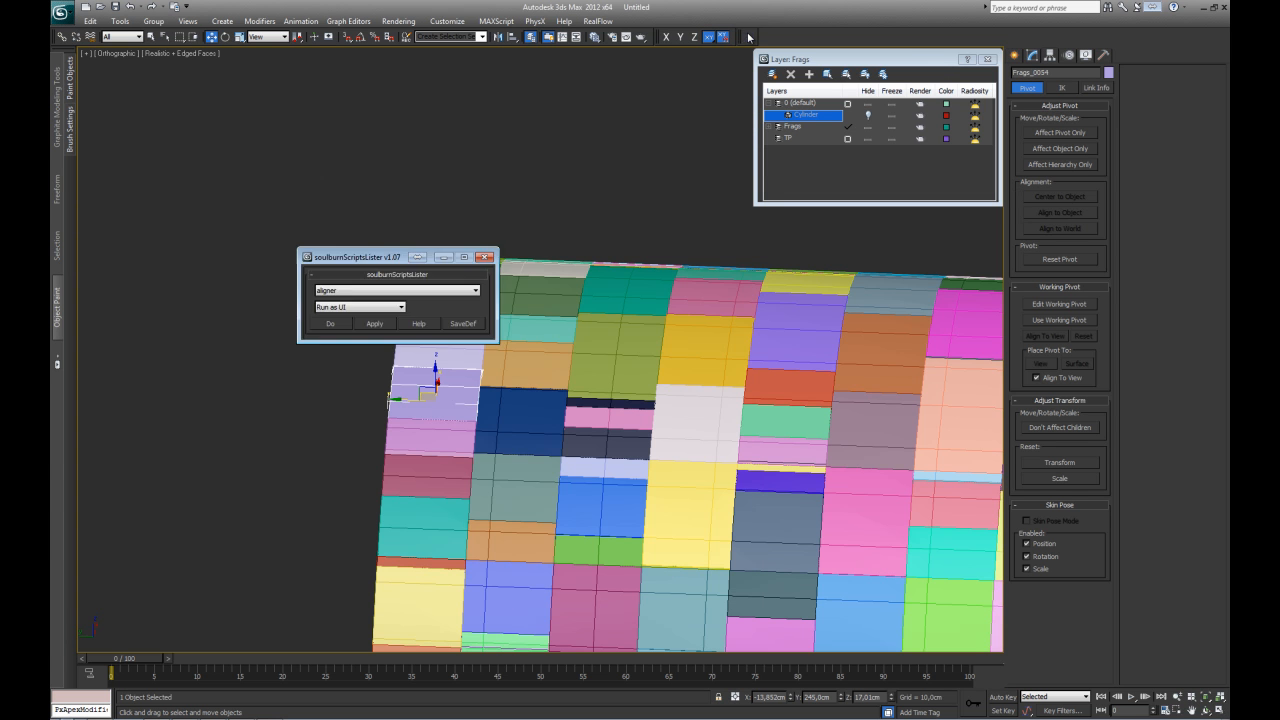
left_click(395, 291)
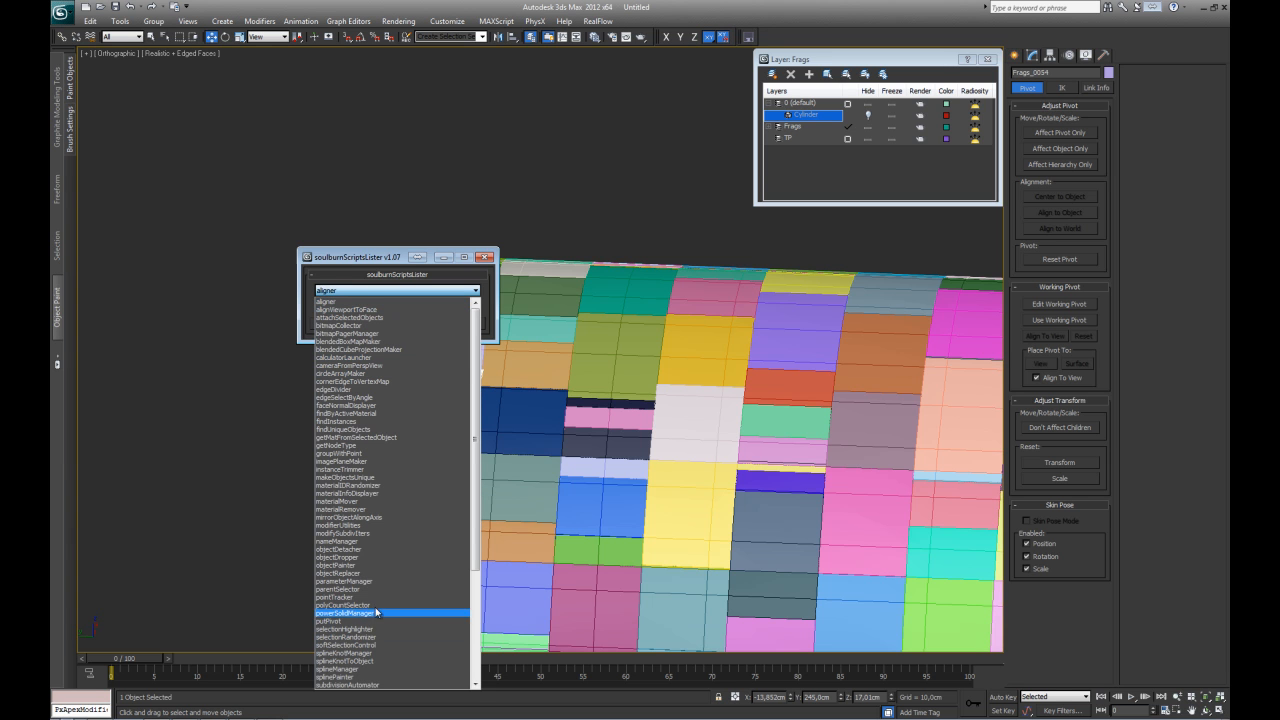
scroll(457, 463, "down", 4)
scroll(457, 463, "down", 2)
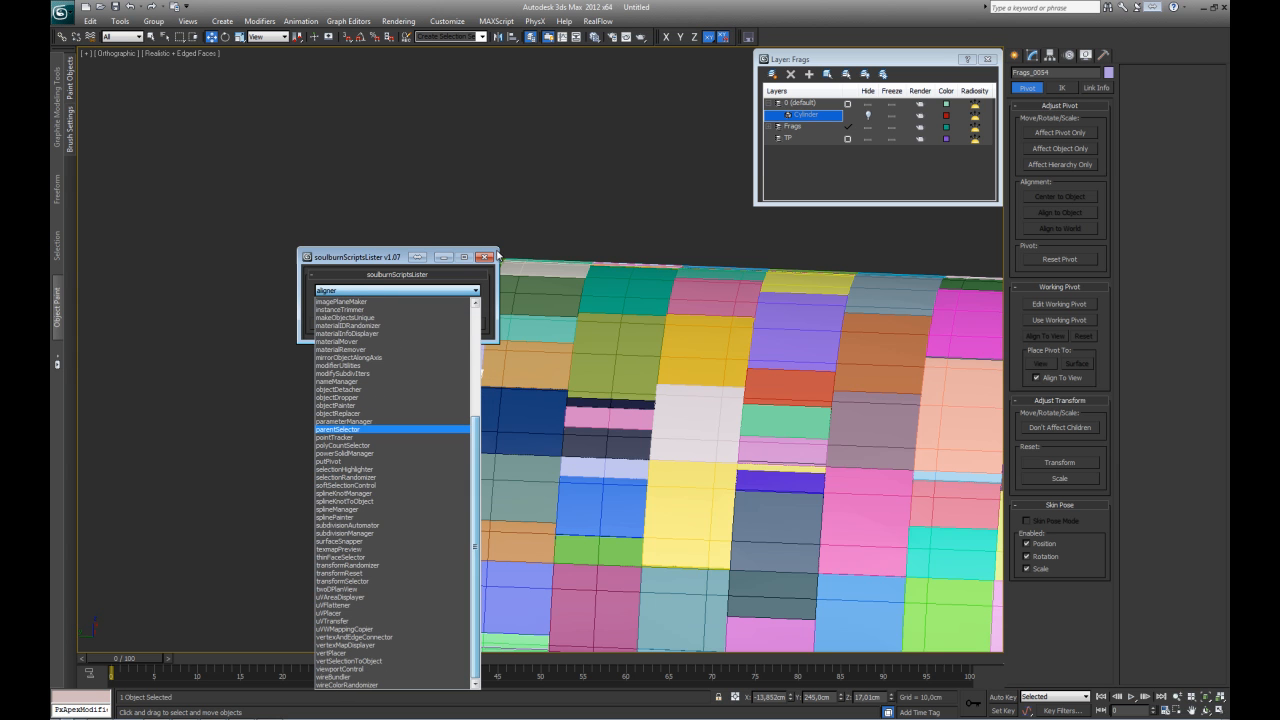
left_click(335, 271)
left_click(378, 289)
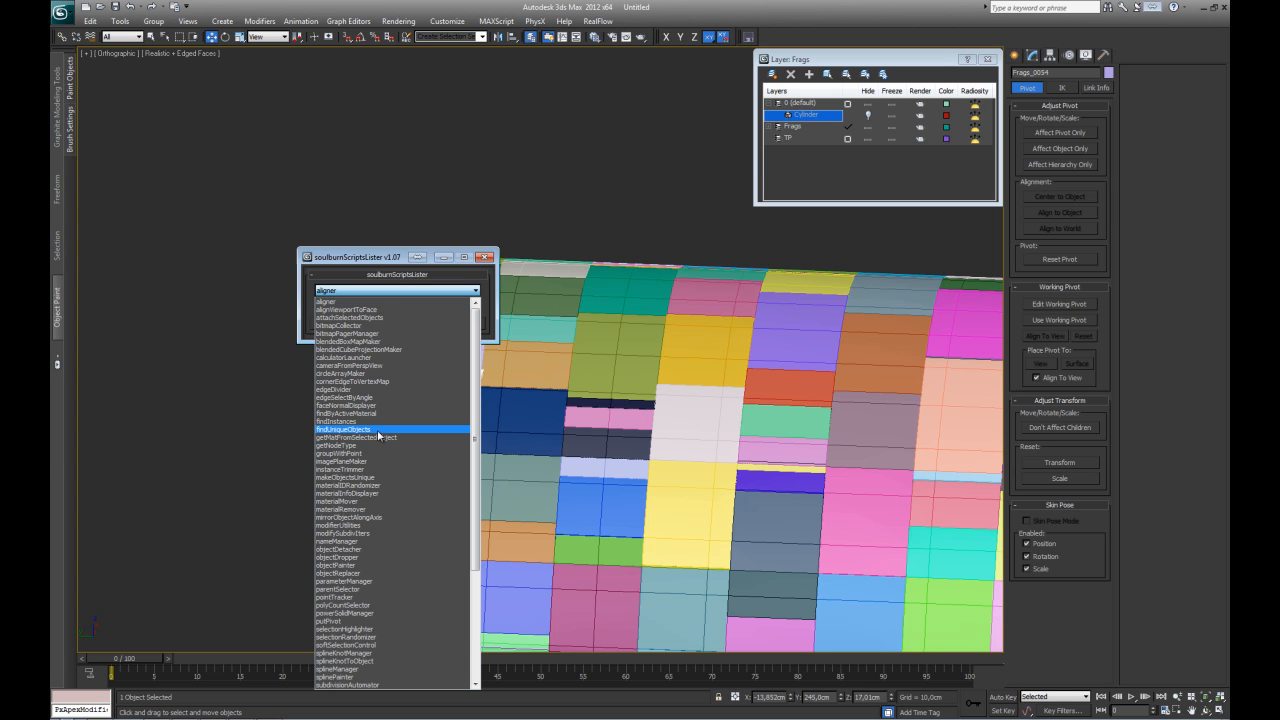
scroll(395, 540, "down", 1)
left_click(379, 597)
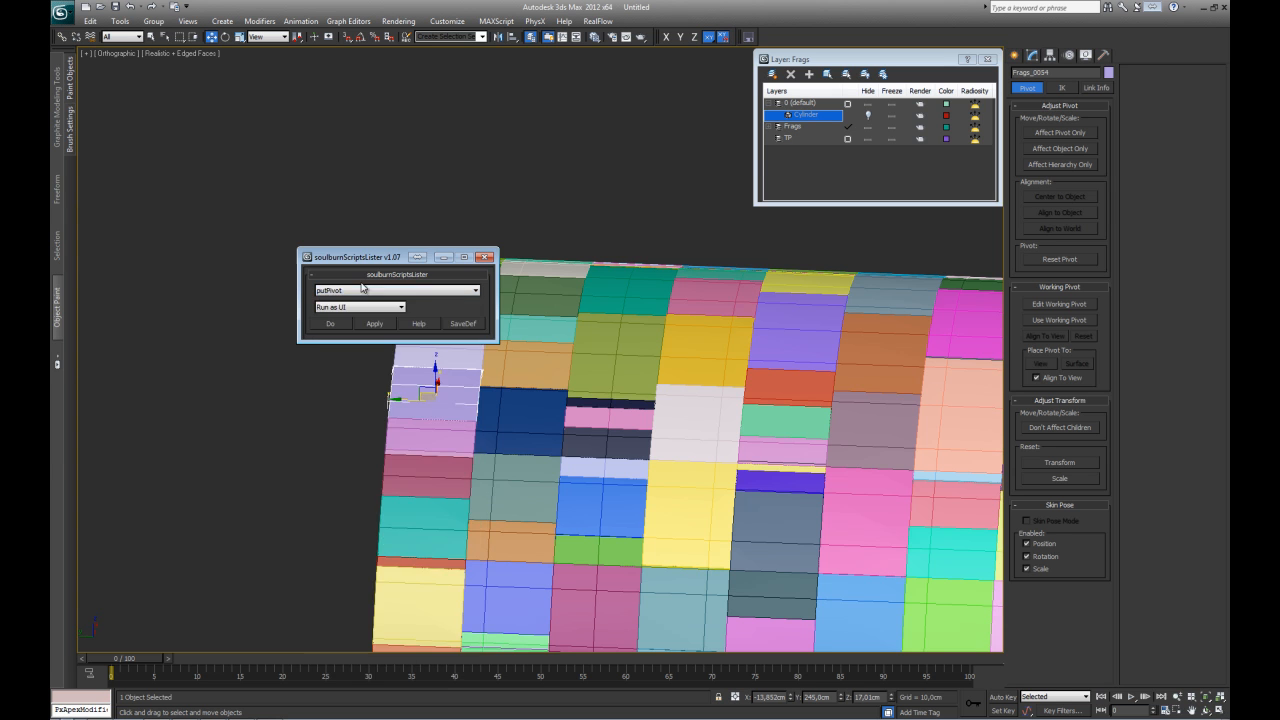
left_click(331, 324)
left_click_drag(328, 268, 218, 224)
- Isolate the selected lilac fragment in the viewport
middle_click_drag(541, 395, 576, 385)
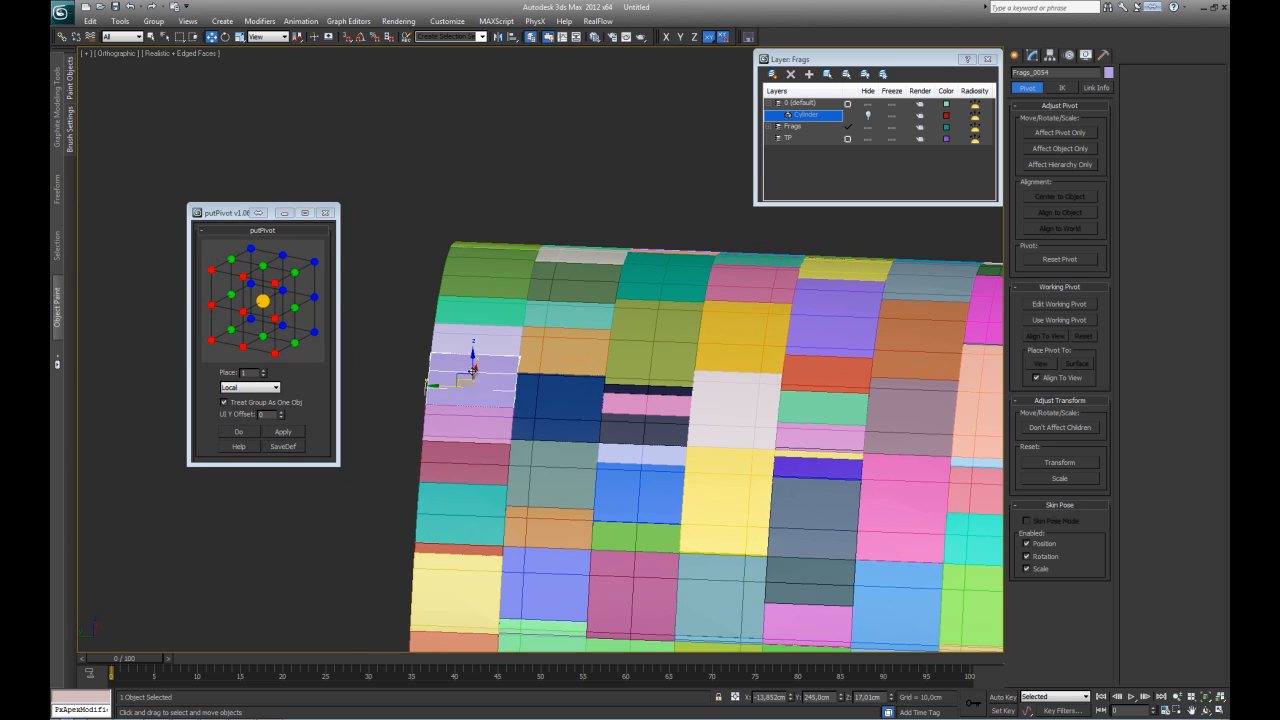
scroll(484, 381, "down", 5)
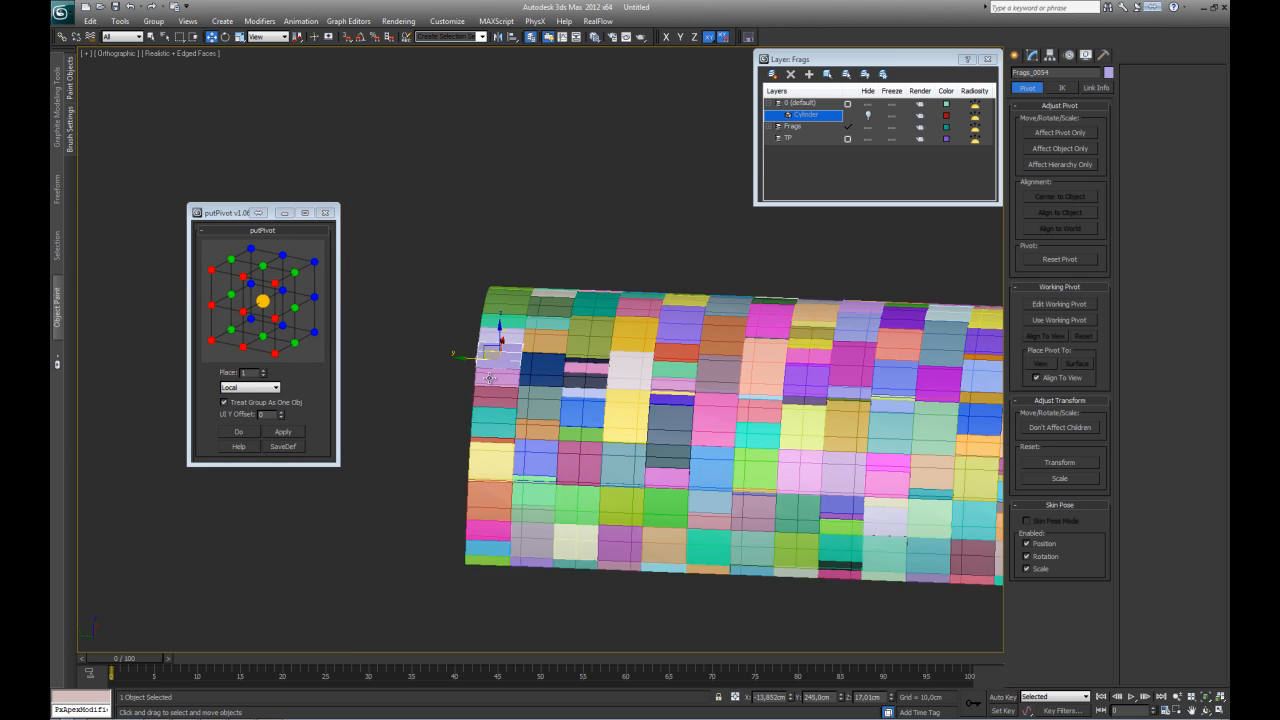
scroll(484, 369, "up", 4)
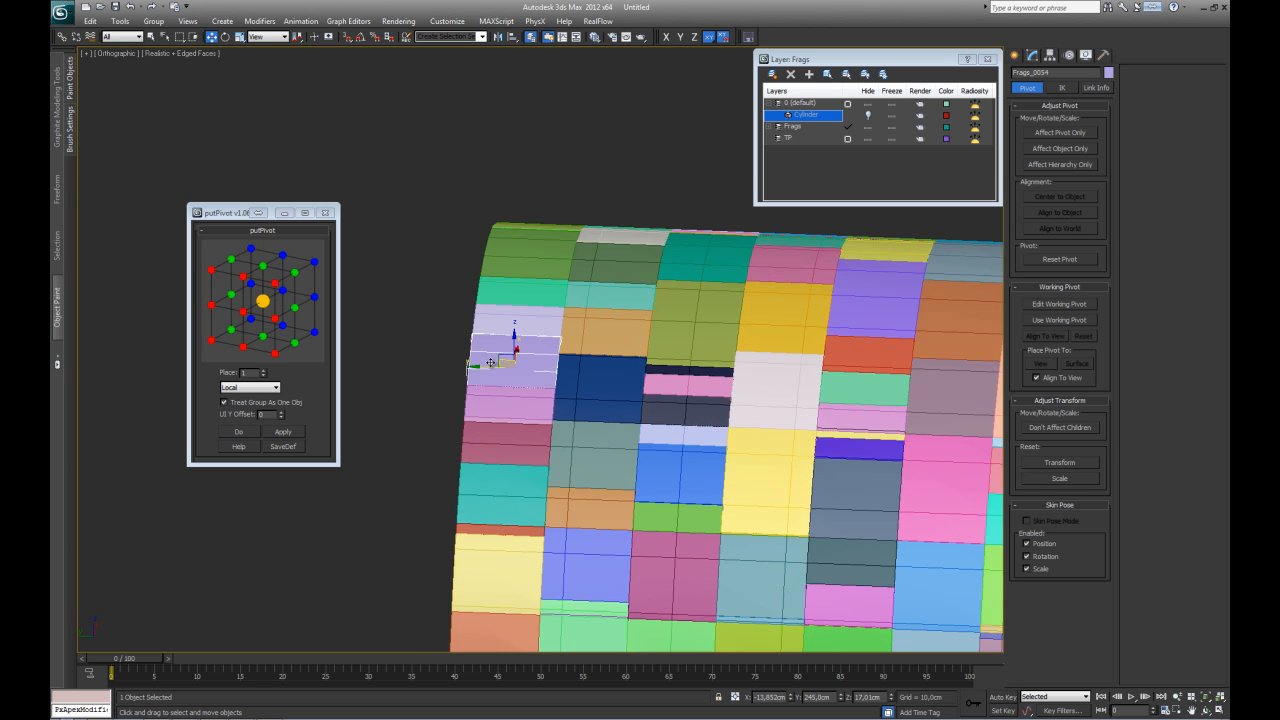
scroll(463, 363, "down", 4)
scroll(471, 363, "up", 4)
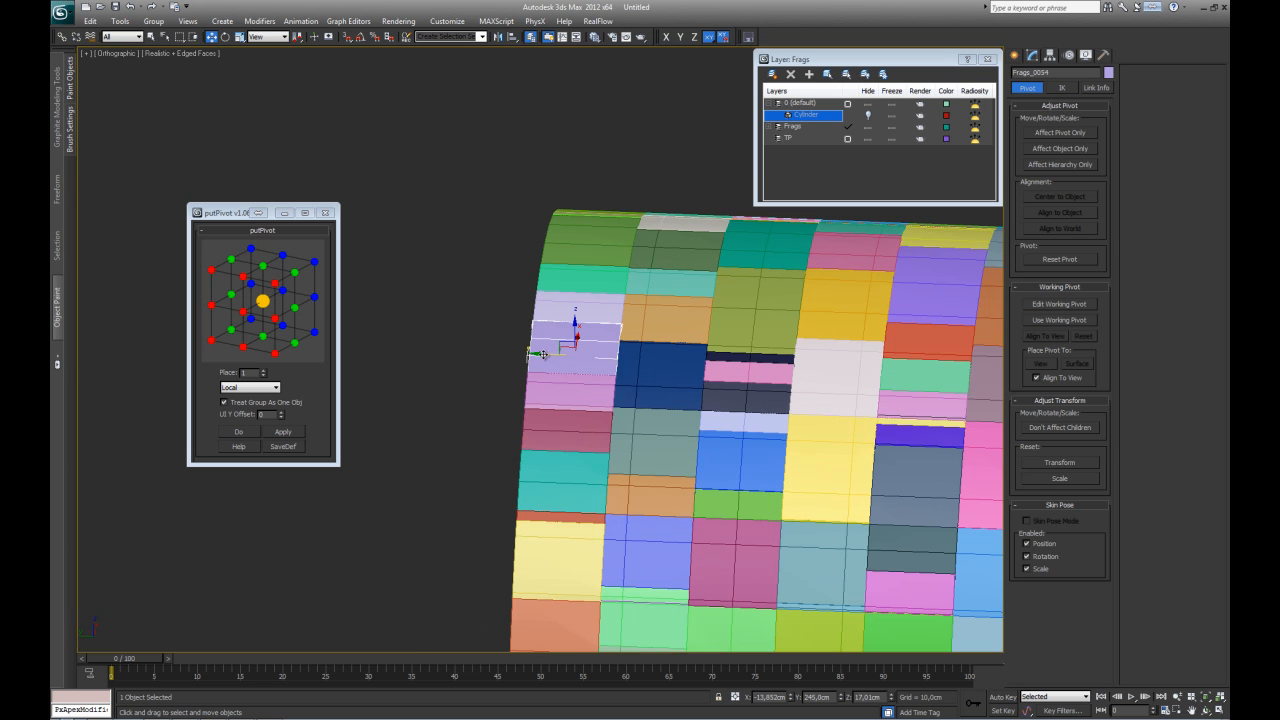
mouse_move(548, 352)
middle_mouse_down("alt")
mouse_move(583, 355)
mouse_move(594, 374)
mouse_move(503, 351)
mouse_move(610, 391)
mouse_move(603, 417)
mouse_move(566, 389)
mouse_move(567, 366)
middle_mouse_up("alt")
key("alt+q")
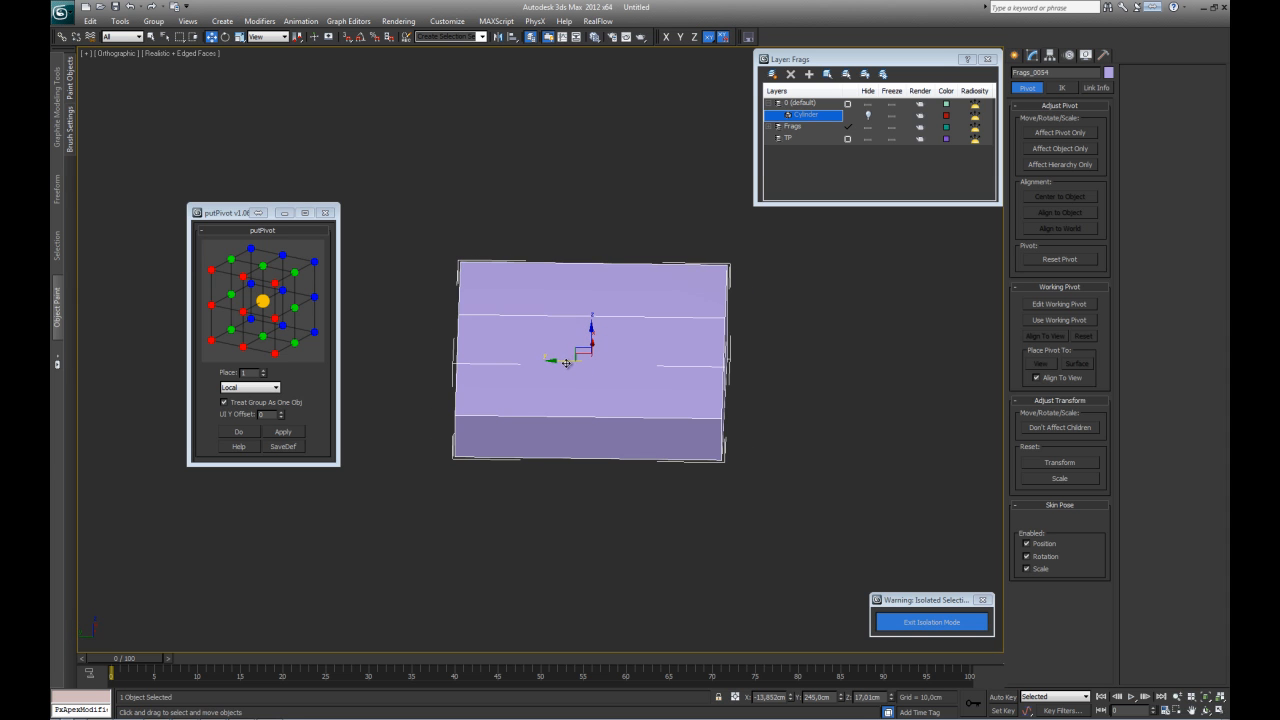
- Move only the isolated fragment's pivot along Y to the block's end face, at about 250.1 cm
left_click(1060, 132)
middle_click_drag(607, 369, 602, 379, "alt")
left_click_drag(602, 372, 472, 394)
middle_click_drag(472, 394, 476, 355, "alt")
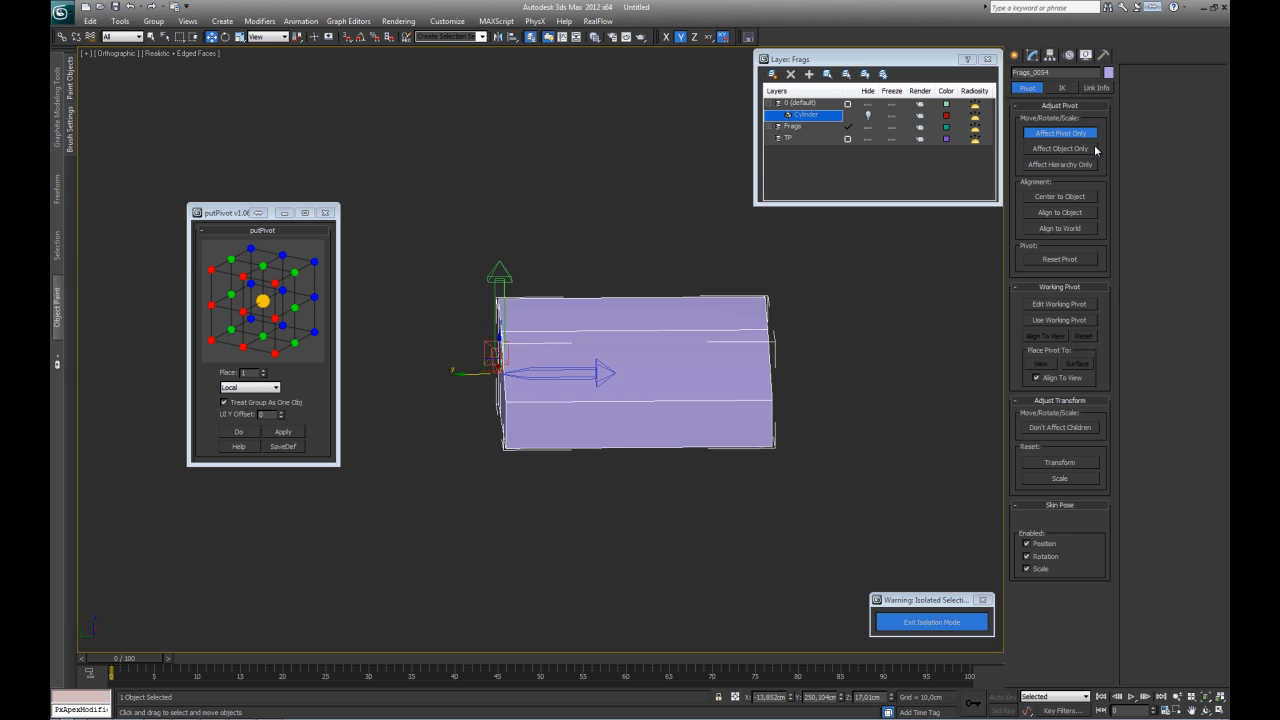
left_click(1062, 133)
- Switch the reference coordinate system to Local, test rotating the fragment around its offset pivot and undo the rotation
key("e")
left_click(268, 37)
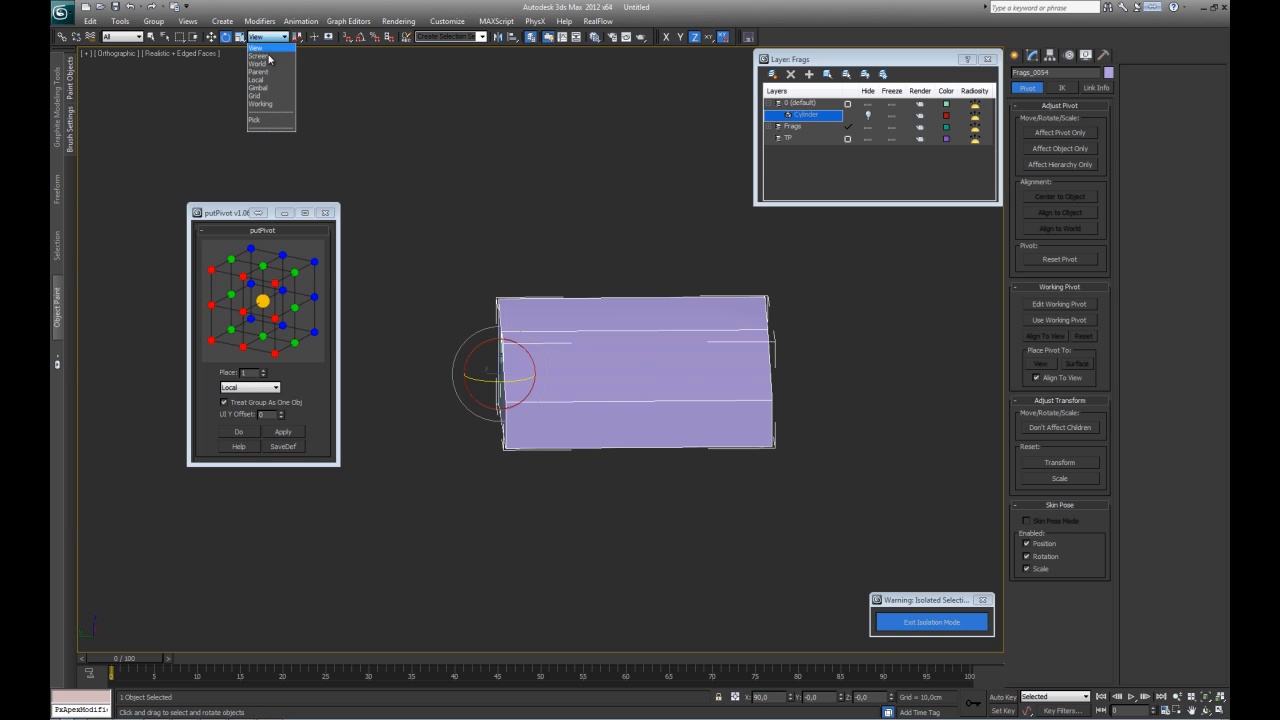
left_click(259, 80)
mouse_move(468, 382)
left_mouse_down()
mouse_move(427, 384)
mouse_move(518, 368)
mouse_move(371, 403)
mouse_move(423, 366)
mouse_move(368, 413)
mouse_move(352, 356)
mouse_move(414, 354)
mouse_move(380, 397)
mouse_move(475, 370)
left_mouse_up()
key("ctrl+z")
- Center the isolated fragment's pivot back on the object and leave pivot-only editing active
left_click(1060, 132)
left_click(1060, 196)
left_click(1068, 133)
left_click_drag(620, 349, 703, 333)
left_click(1060, 132)
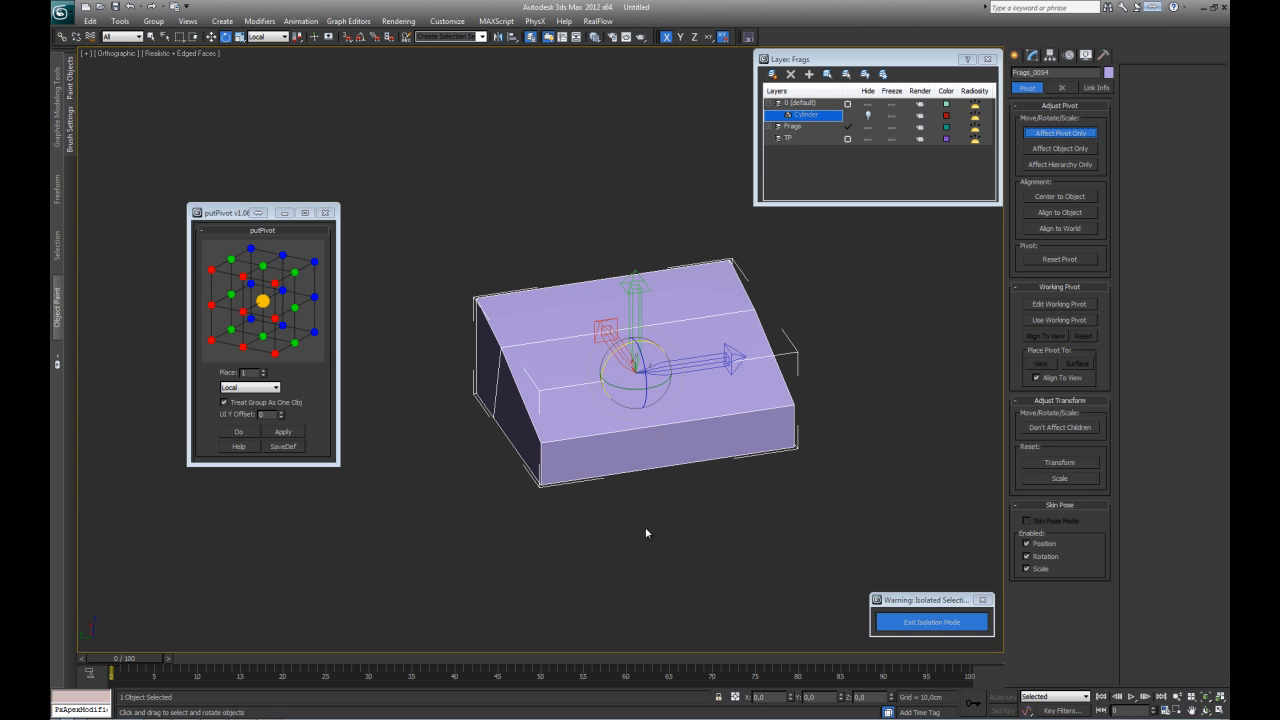
- Leave pivot-only editing and set up the Move tool with the Local reference coordinate system
left_click(1063, 133)
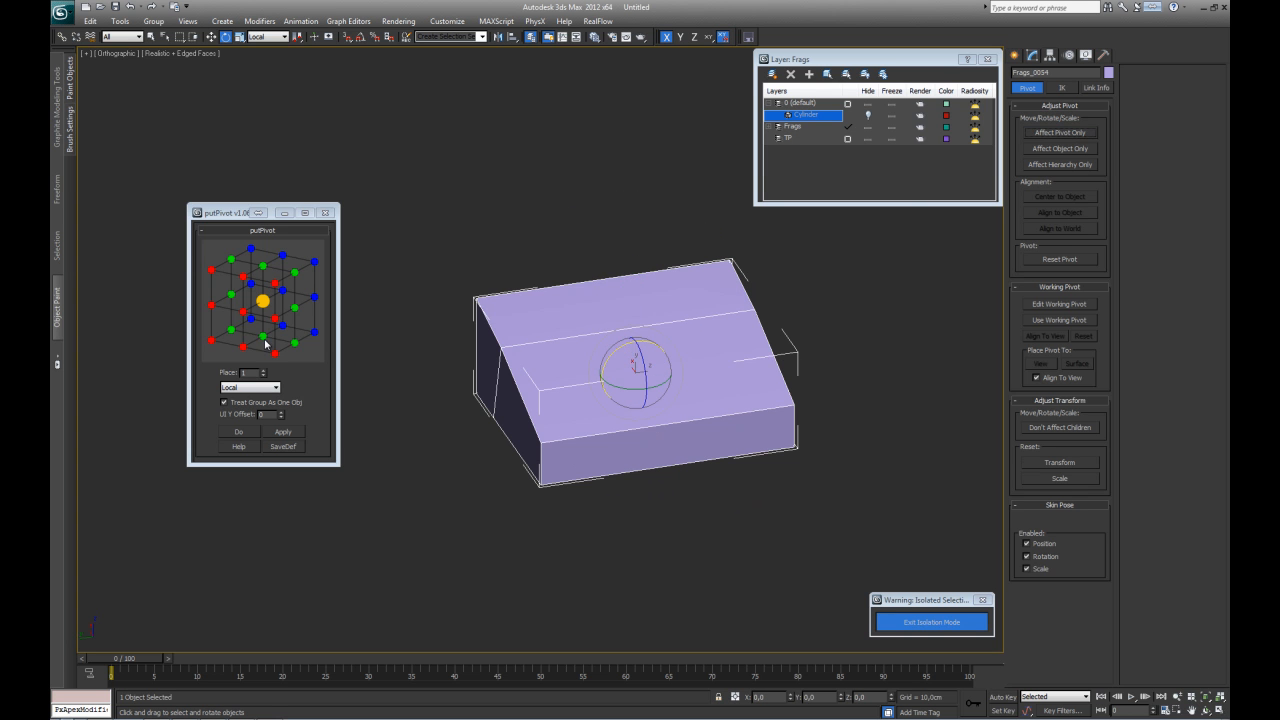
left_click(211, 36)
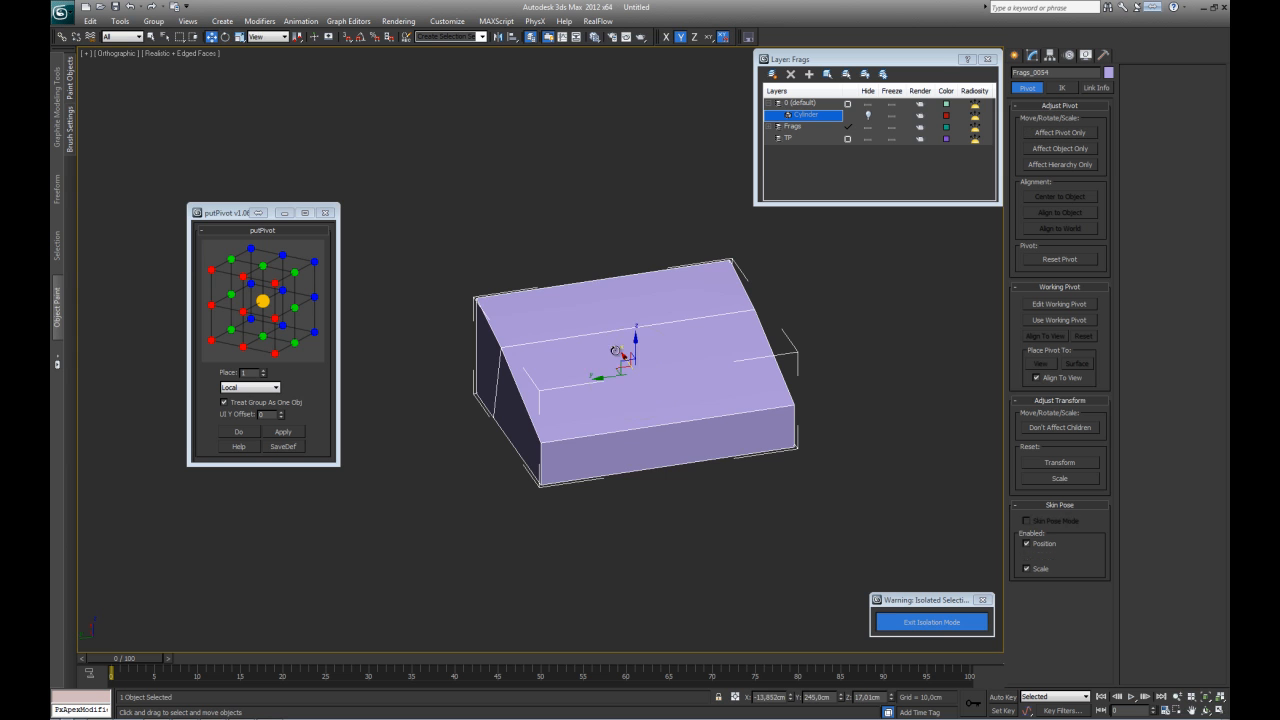
left_click(266, 36)
left_click(256, 80)
middle_click_drag(629, 357, 651, 363, "alt")
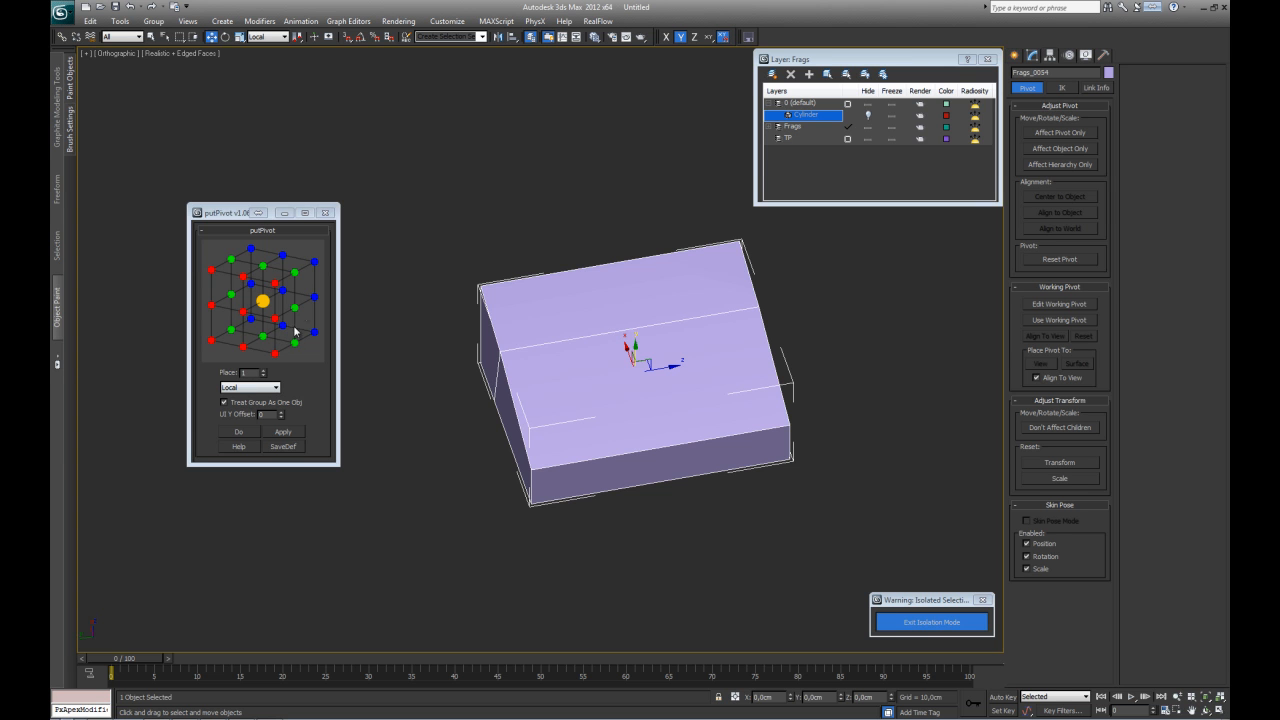
- Try several putPivot positions on the isolated fragment and settle on place 15, at the centre of its end face
left_click(285, 292)
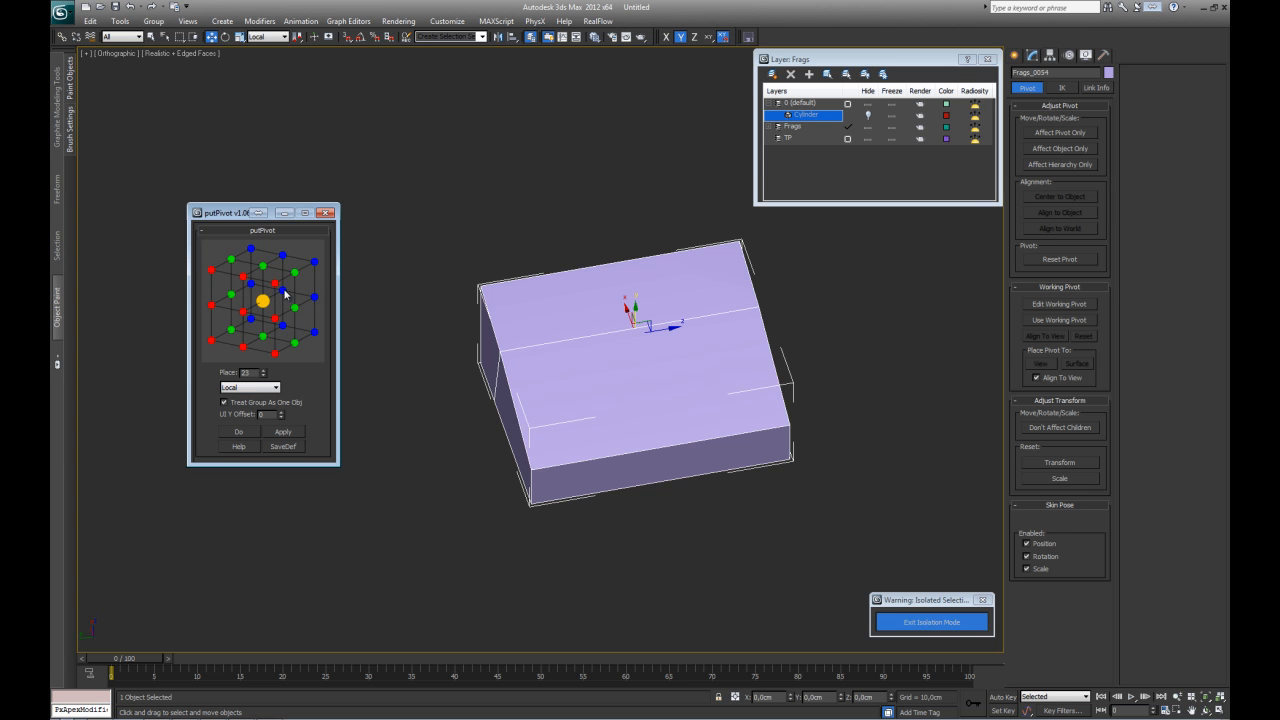
left_click(262, 341)
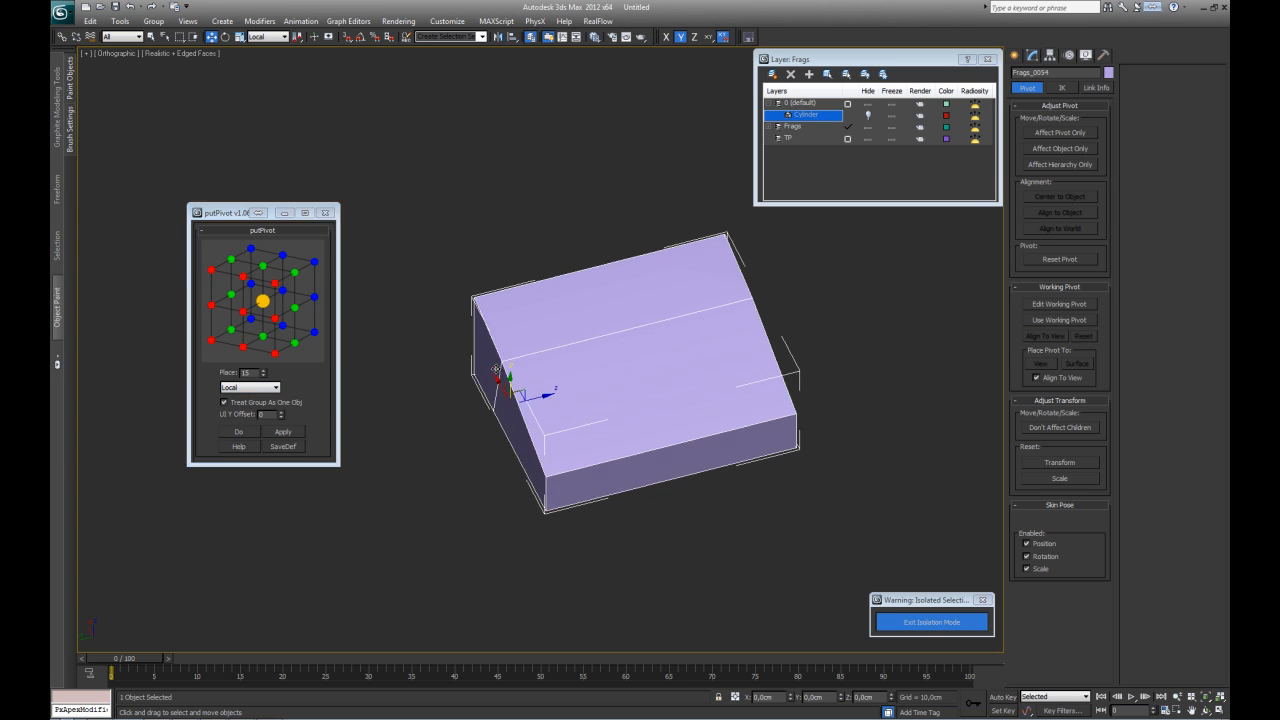
left_click(294, 276)
left_click(233, 262)
left_click(231, 296)
left_click(230, 334)
left_click(262, 336)
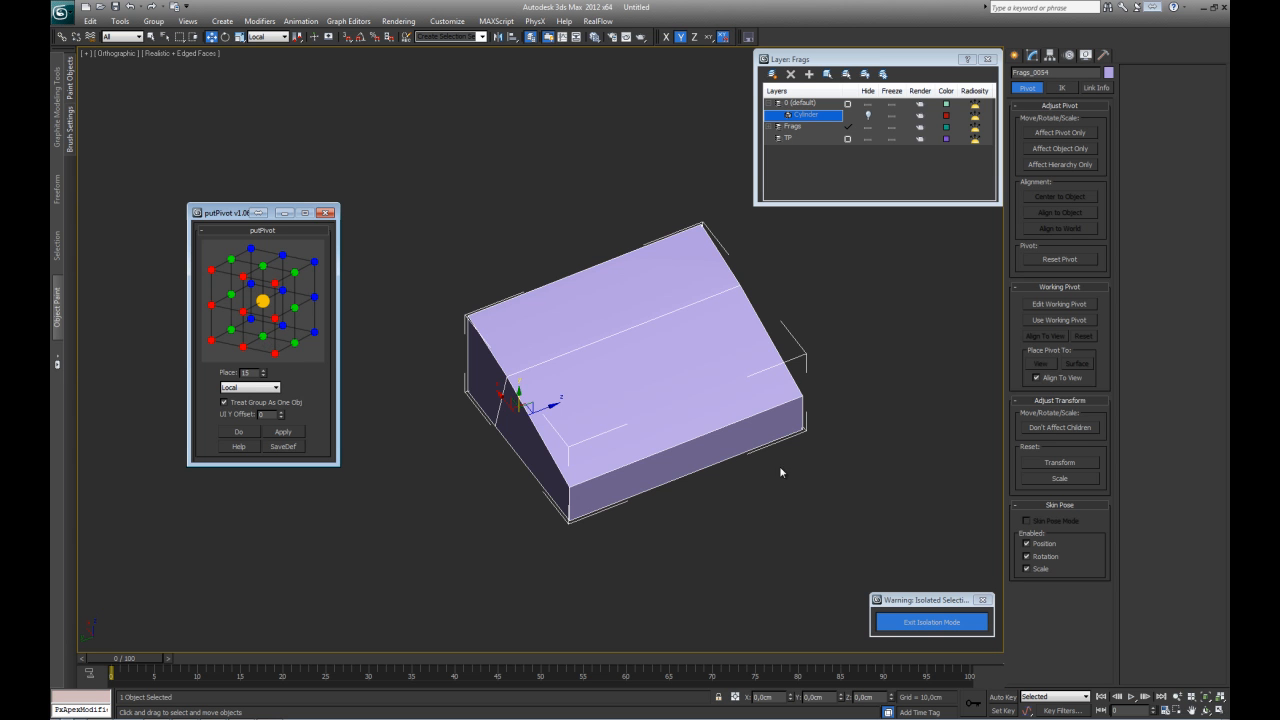
- Exit isolation, select all the shell's fragments and put their pivots at putPivot place 15
scroll(780, 466, "down", 3)
scroll(840, 540, "up", 1)
left_click(903, 622)
scroll(606, 434, "down", 5)
key("ctrl+a")
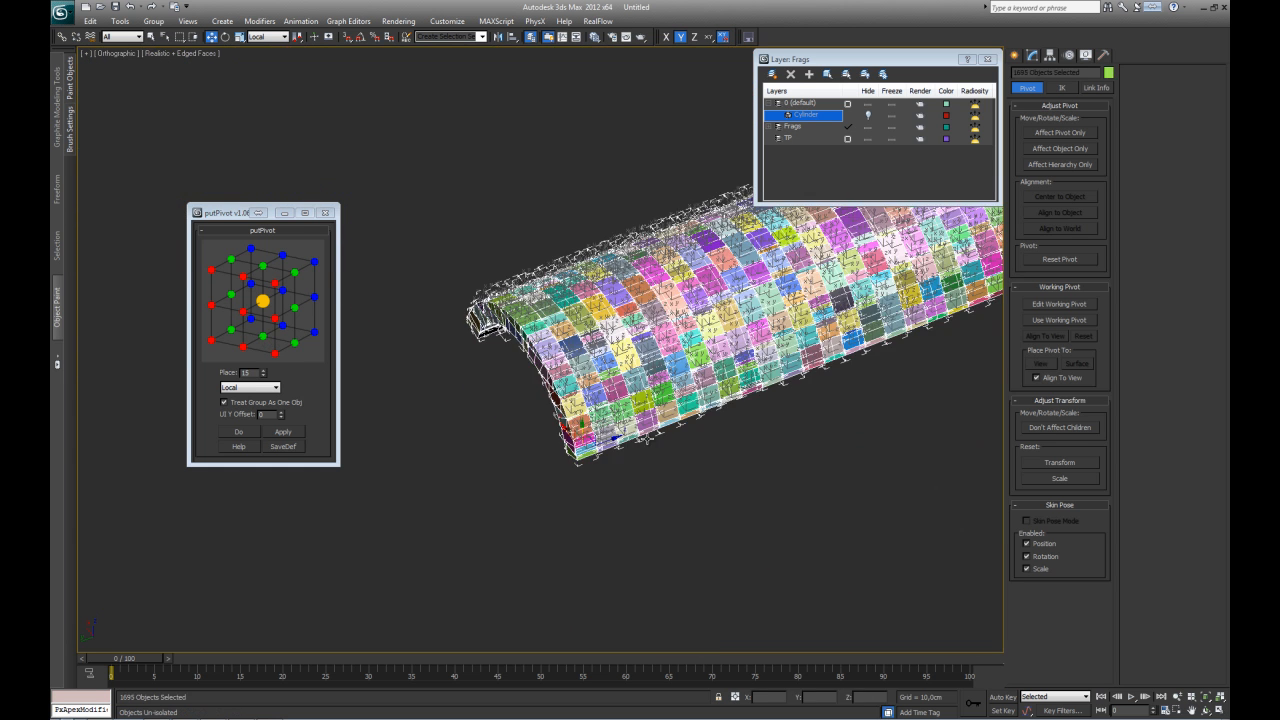
left_click(263, 341)
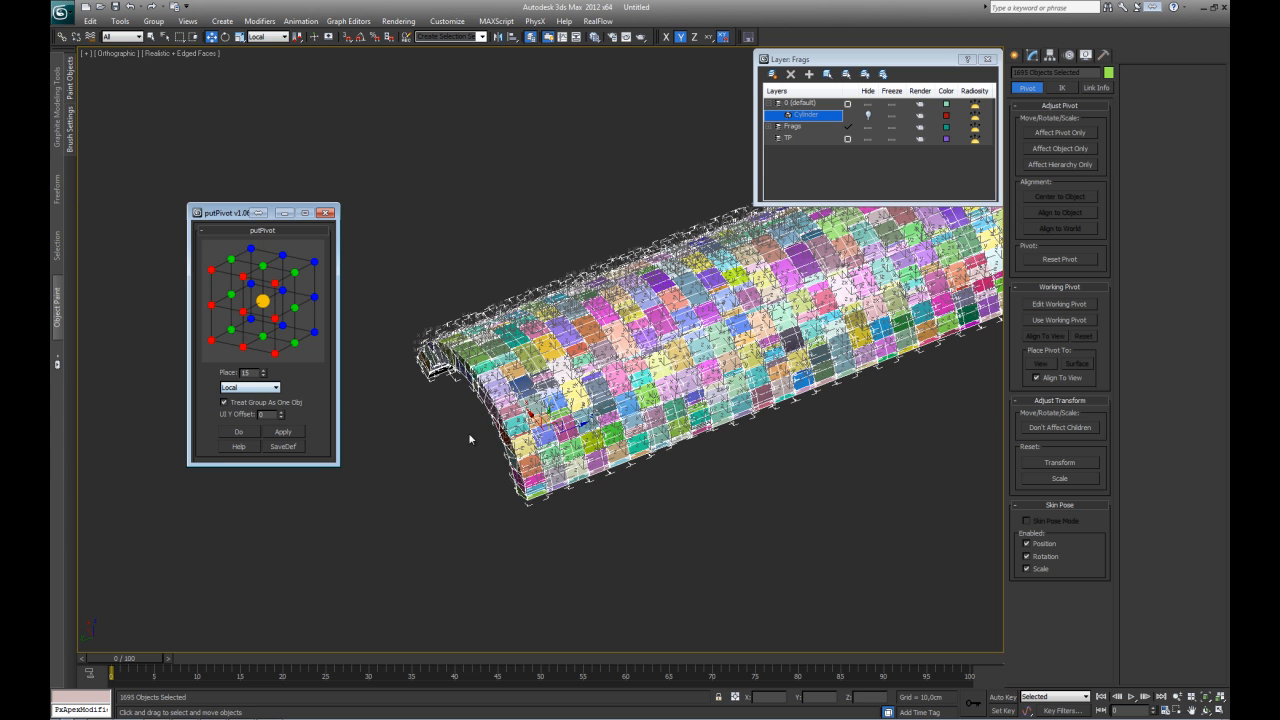
- Test-move a single fragment near the shell's open end and undo the move
scroll(515, 415, "up", 6)
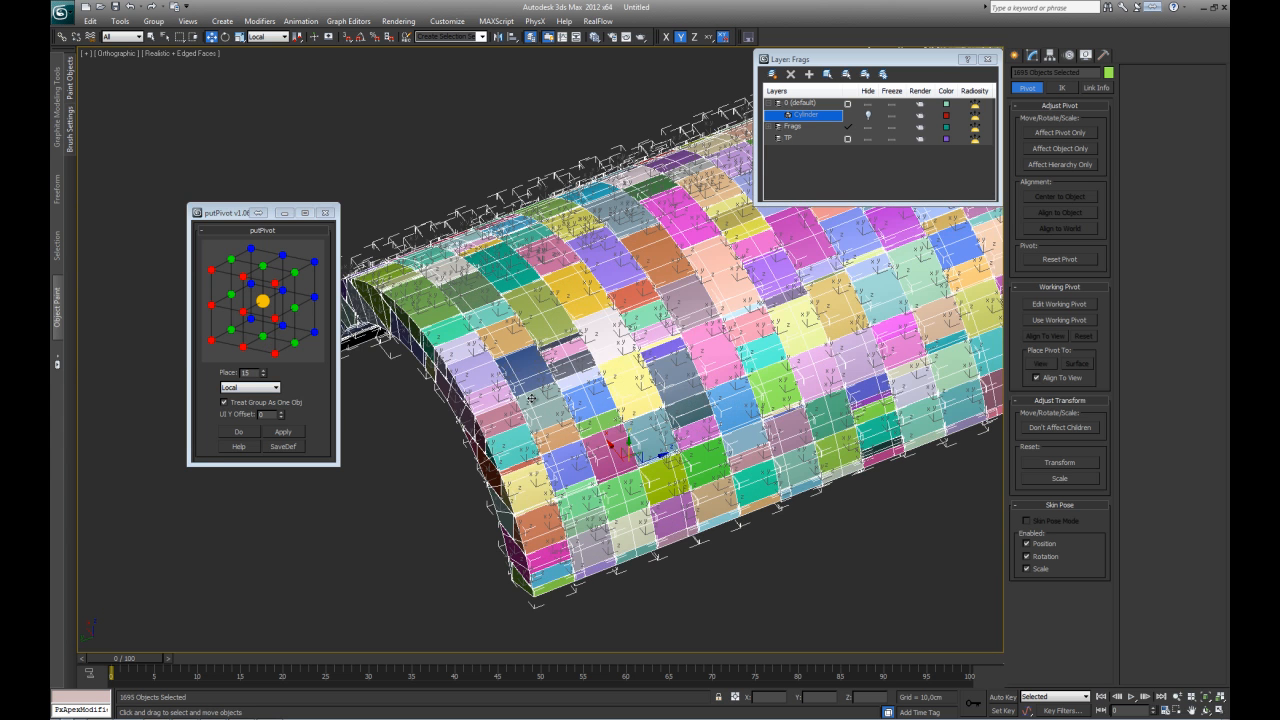
left_click(531, 399)
middle_click_drag(531, 399, 530, 392, "alt")
left_click_drag(530, 392, 536, 336)
key("ctrl+z")
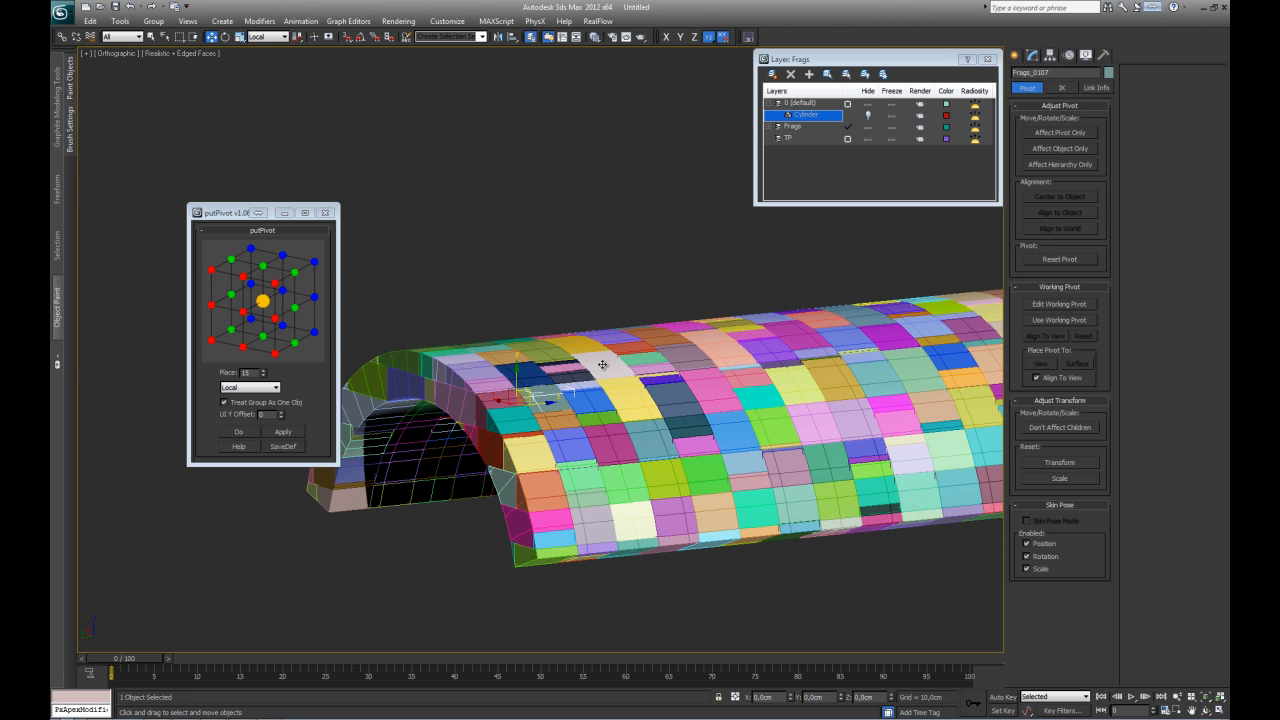
- Set the viewport shading to Shaded and turn off edged faces
left_click(184, 51)
left_click(210, 80)
mouse_move(634, 405)
middle_mouse_down()
mouse_move(622, 427)
mouse_move(534, 376)
mouse_move(602, 370)
mouse_move(626, 391)
mouse_move(632, 500)
mouse_move(514, 466)
mouse_move(527, 416)
middle_mouse_up()
scroll(534, 376, "down", 2)
scroll(626, 391, "down", 3)
key("F4")
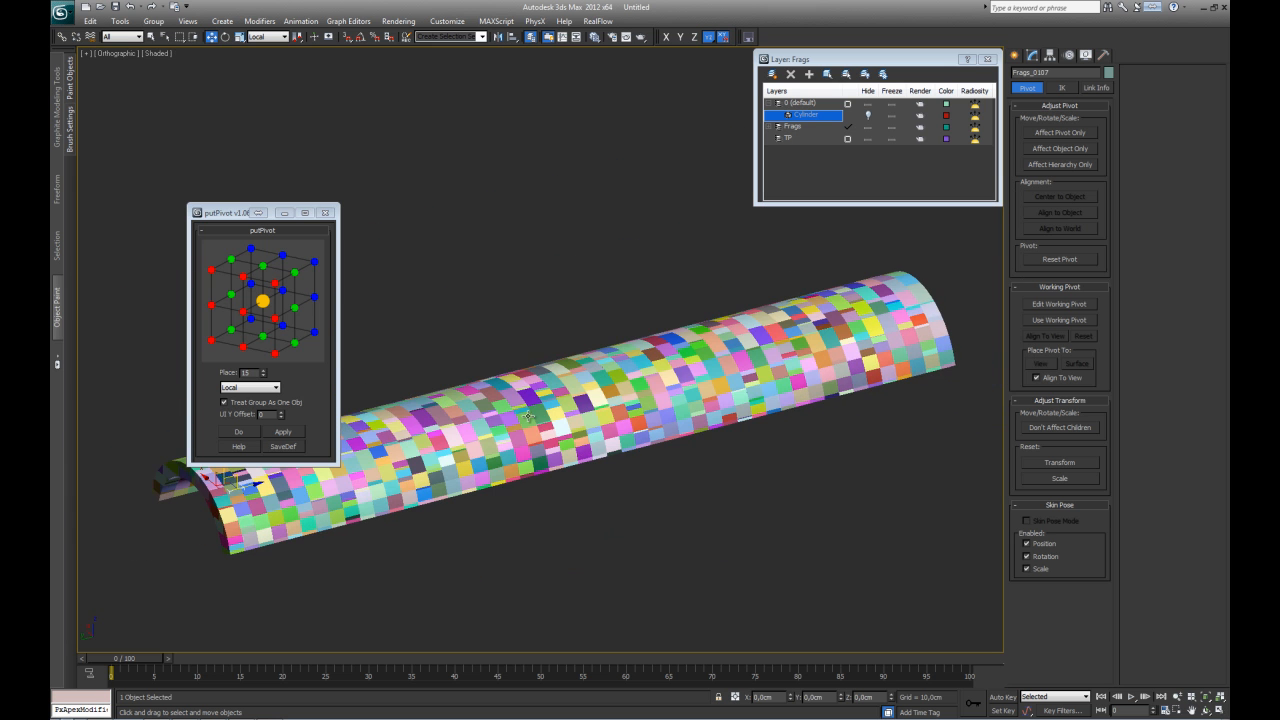
- Close the putPivot window and clear the fragment selection
left_click(325, 215)
middle_click_drag(349, 306, 415, 352, "alt")
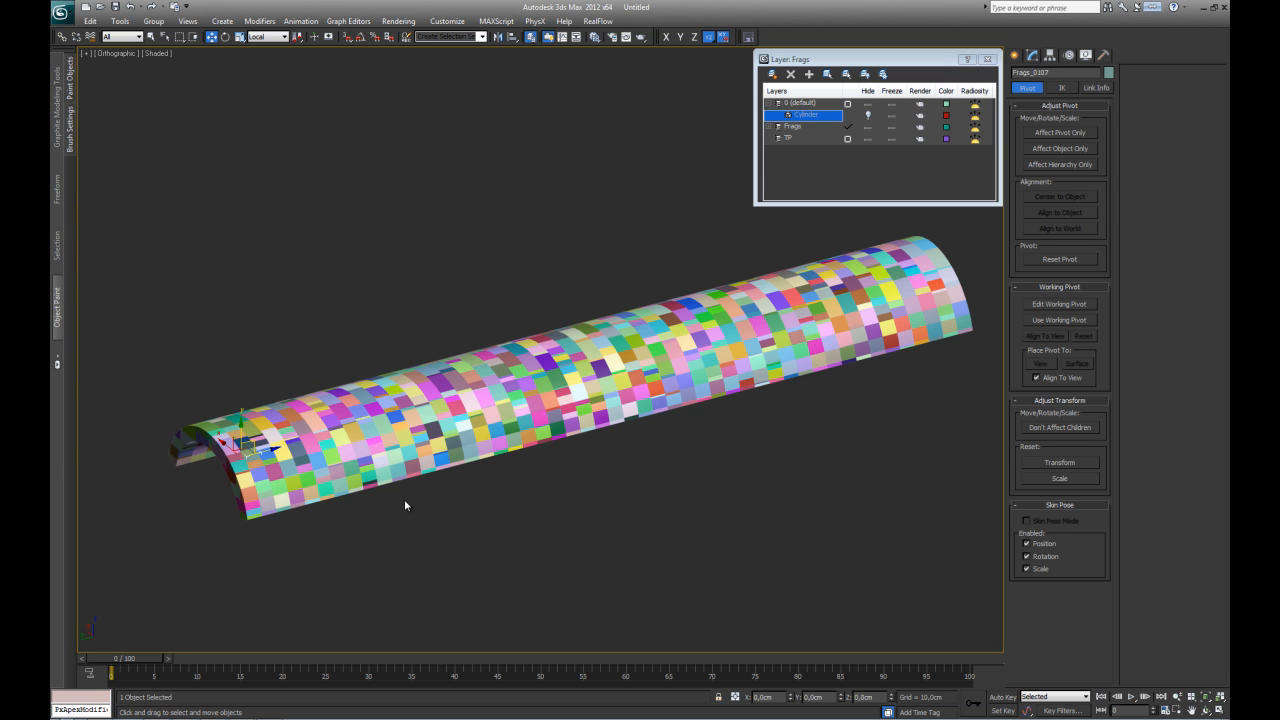
left_click(329, 561)
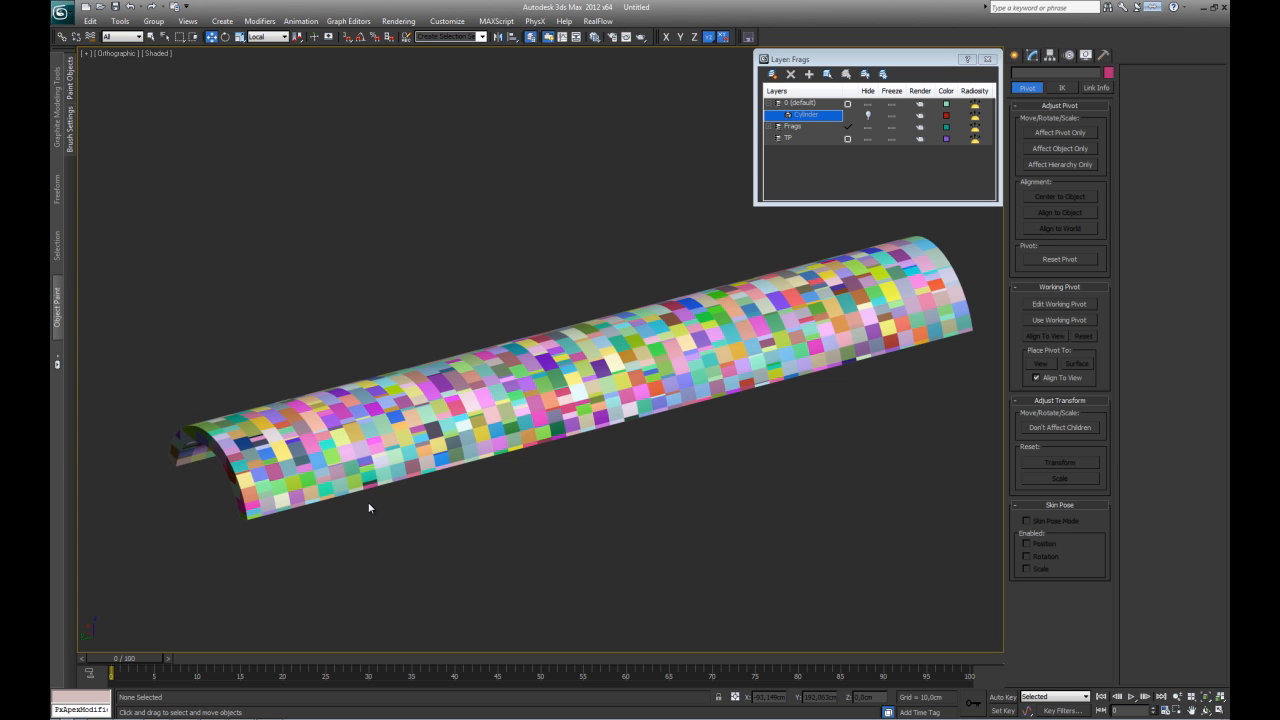
- In the front view, select the two lowest rows of fragments at the arch's left foot
key("t")
scroll(369, 509, "down", 2)
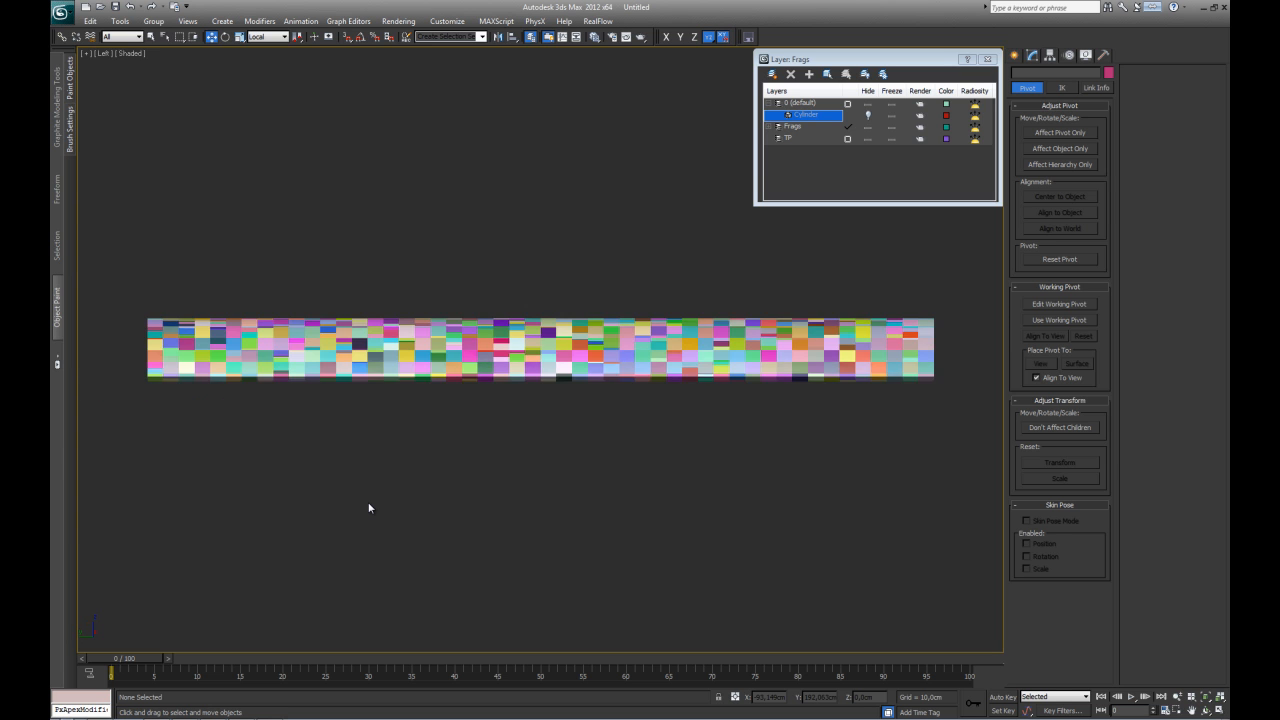
key("f")
middle_click_drag(403, 423, 543, 434)
scroll(480, 448, "down", 2)
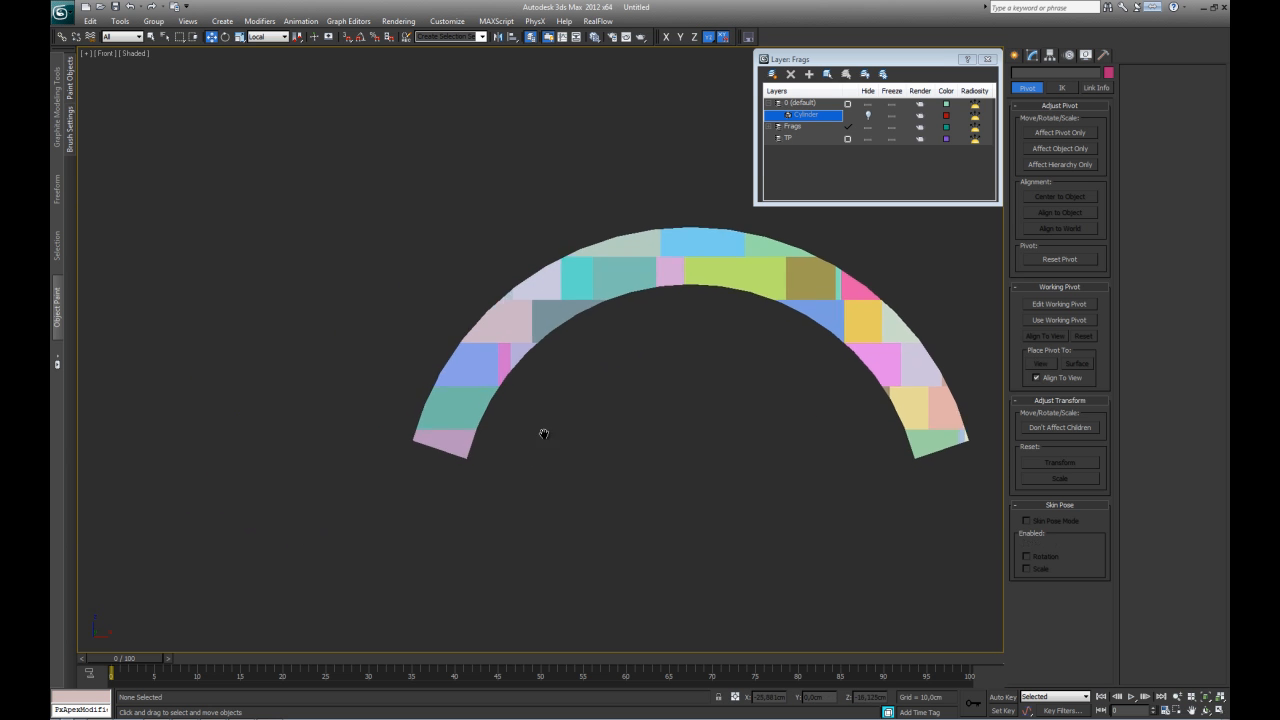
left_click_drag(509, 472, 409, 409)
middle_click_drag(586, 418, 565, 505)
key("f")
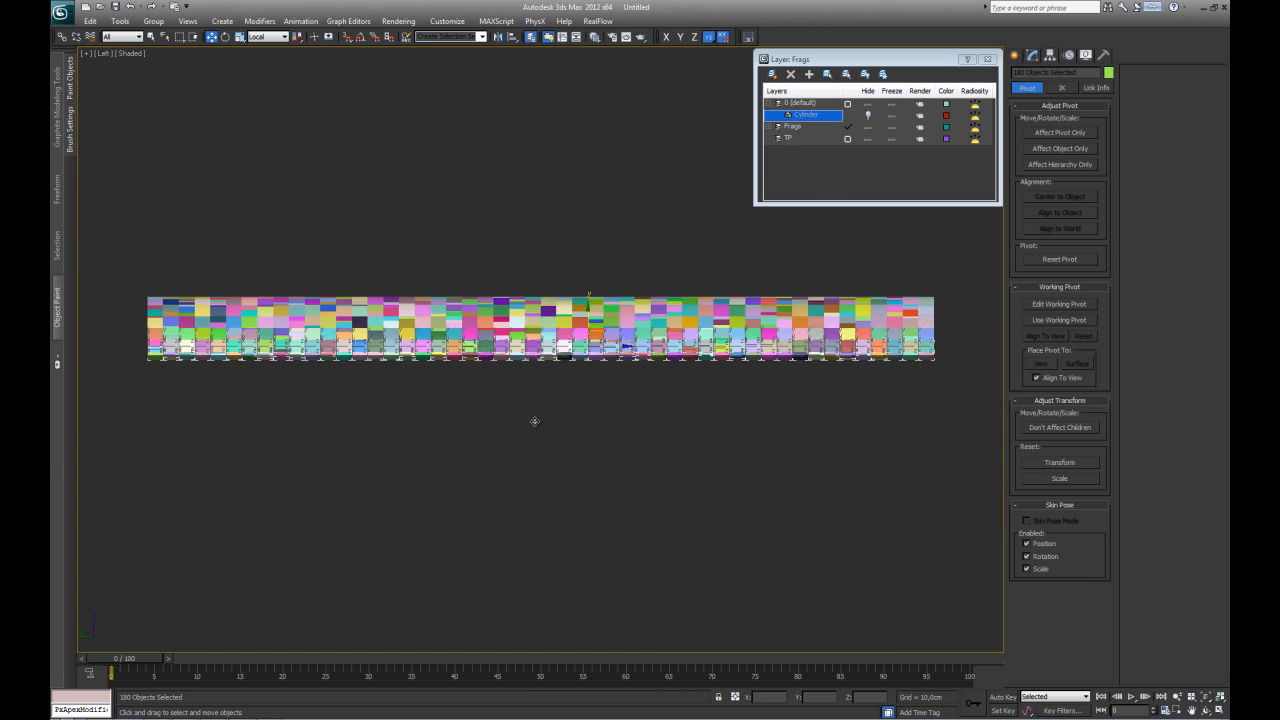
key("z")
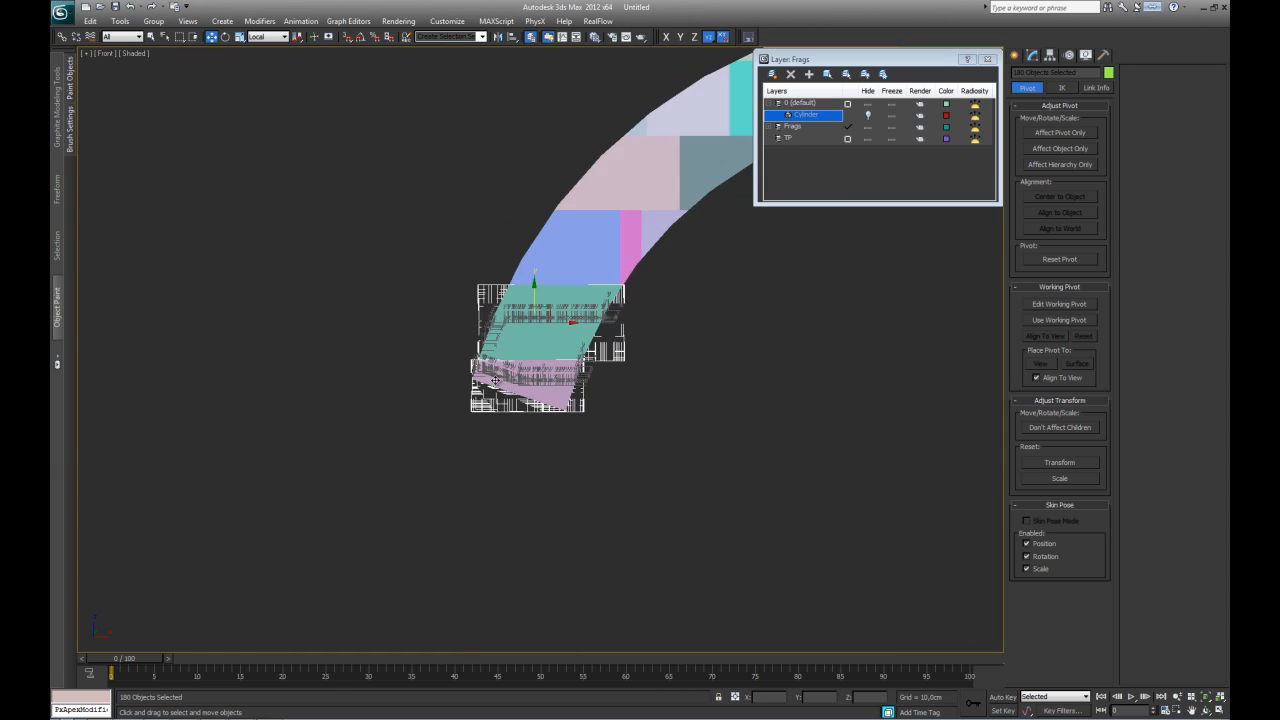
- Turn on pivot-only editing for the selected foot fragments and activate Rotate
left_click(1016, 56)
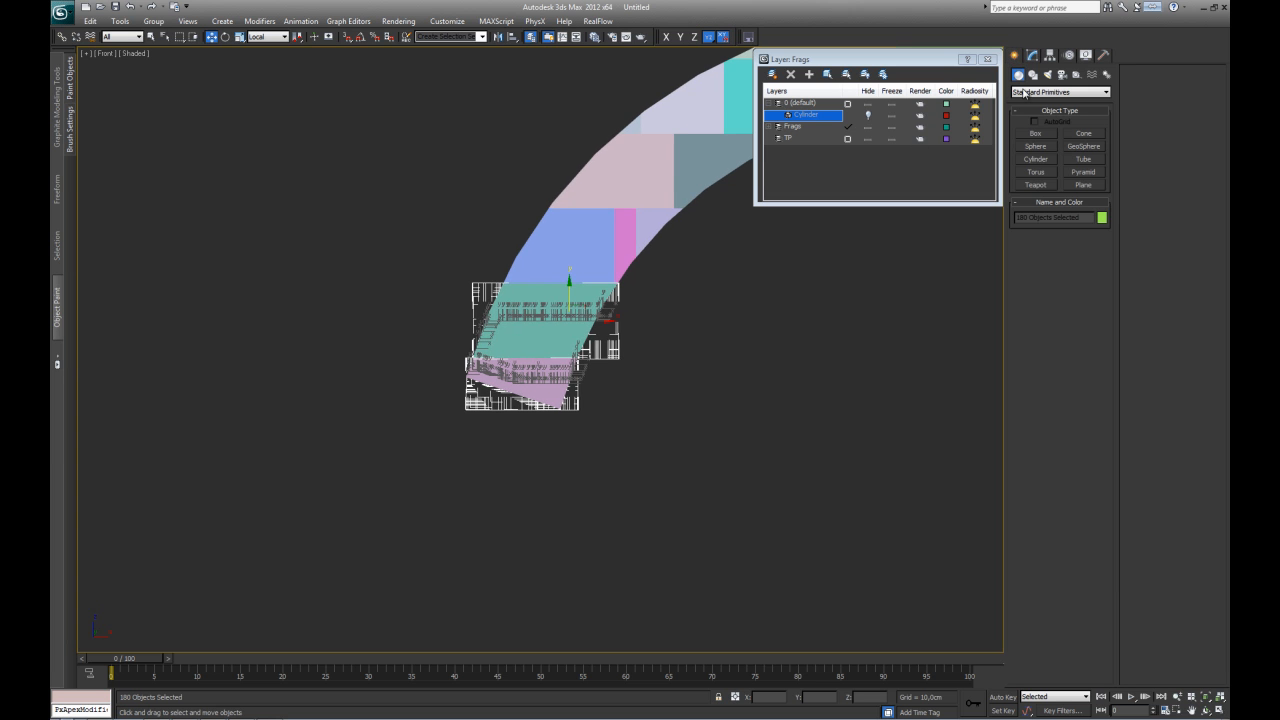
left_click(1049, 56)
left_click_drag(563, 330, 571, 360)
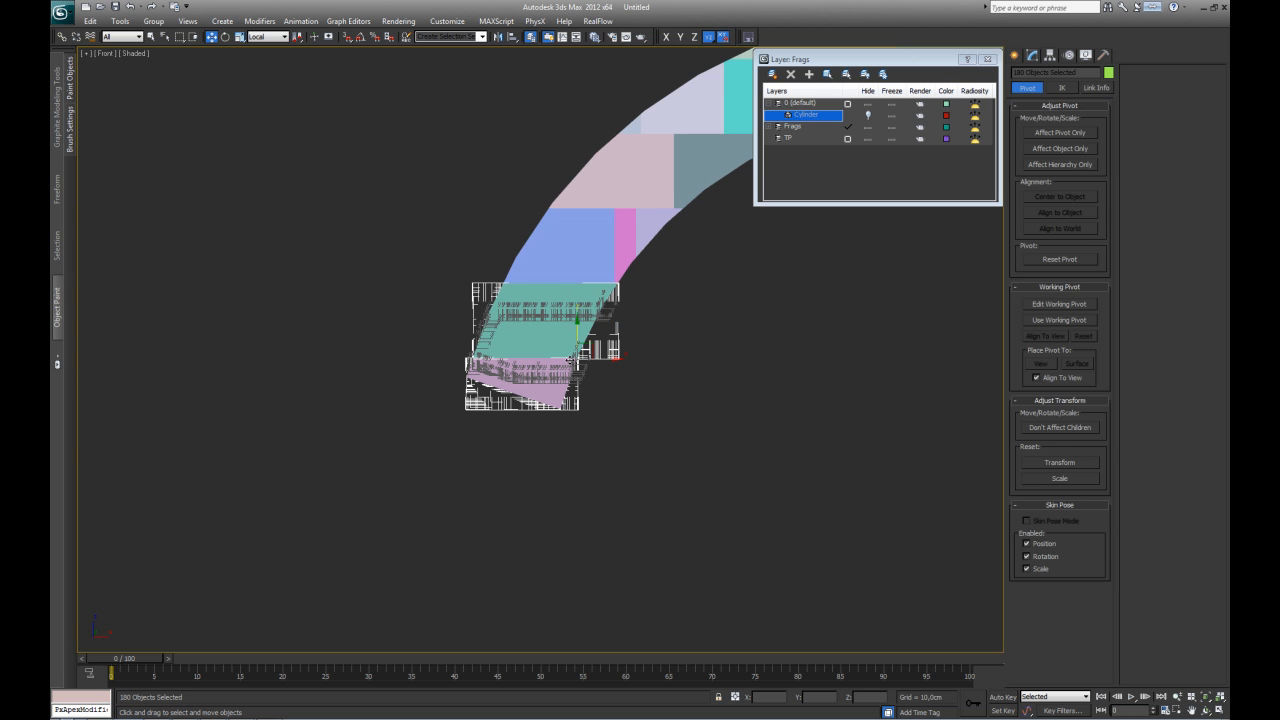
left_click(1049, 138)
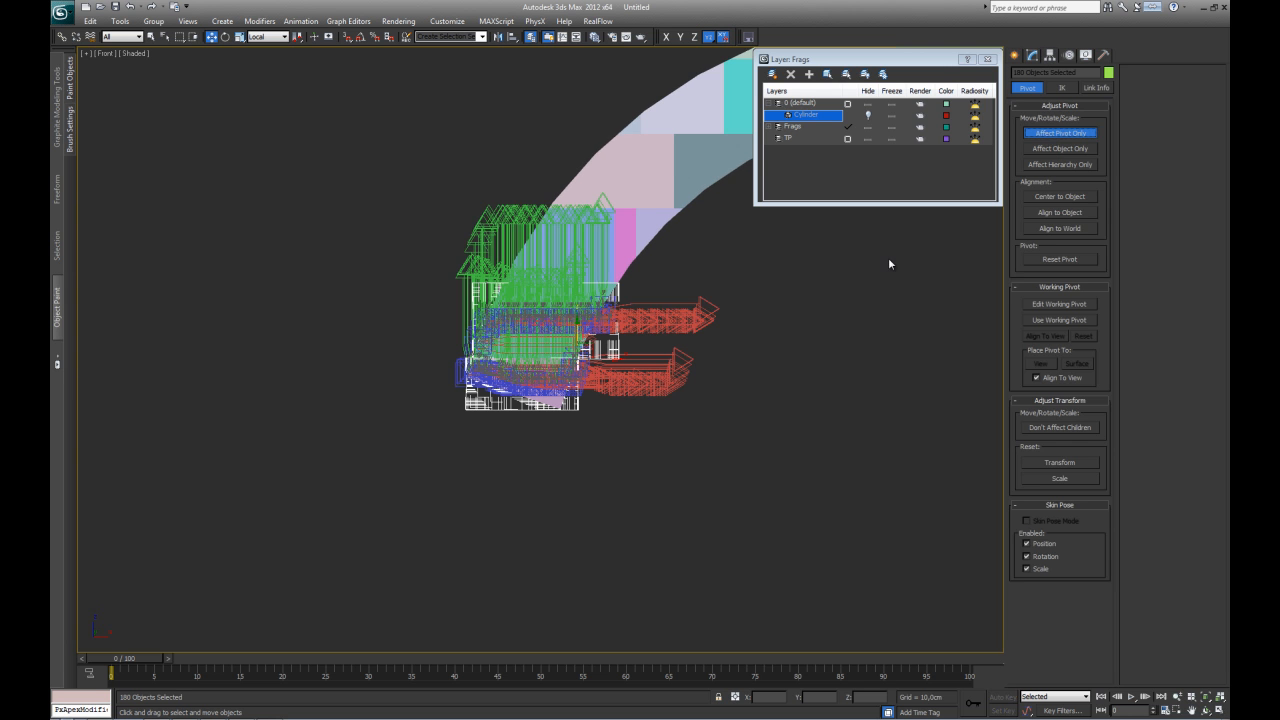
key("e")
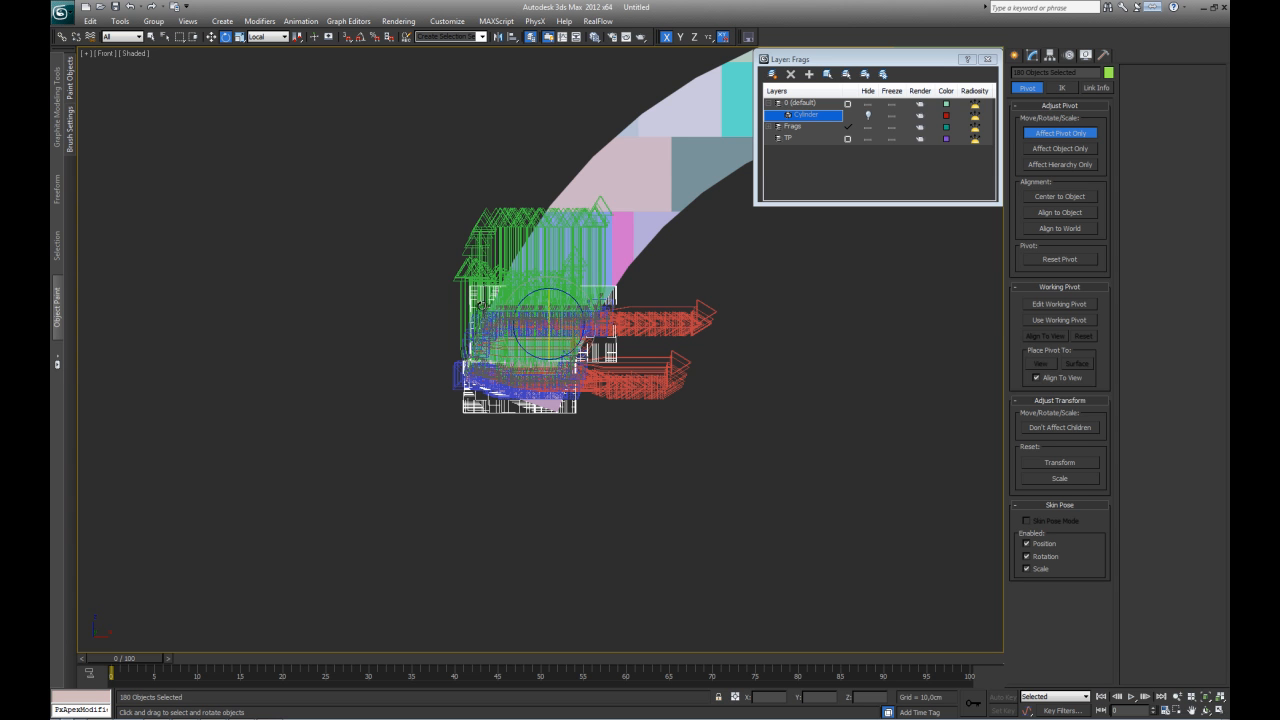
- Switch the reference coordinate system to View and rotate the foot fragments' pivots in the front view to follow the shell's slope
middle_click_drag(531, 322, 632, 347, "alt")
key("f")
middle_click_drag(442, 358, 516, 393)
left_click_drag(650, 303, 684, 268)
right_click(684, 268)
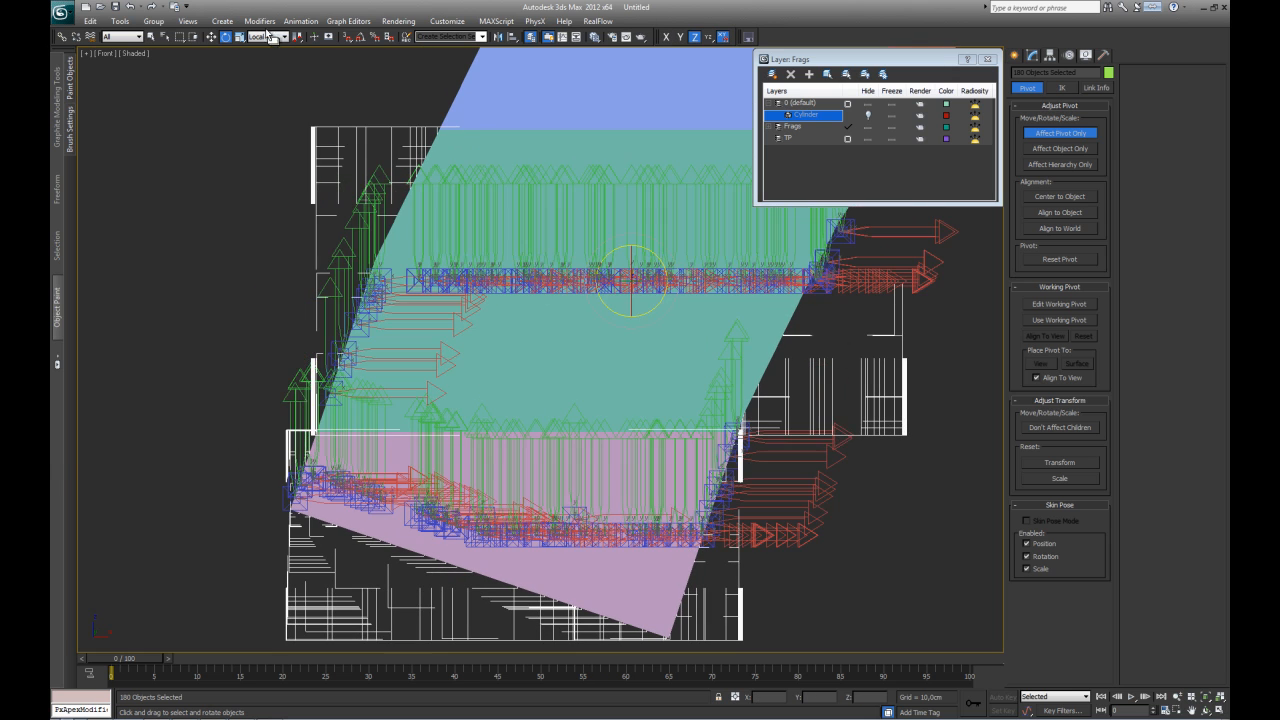
left_click(268, 36)
left_click(257, 48)
left_click_drag(549, 306, 537, 194)
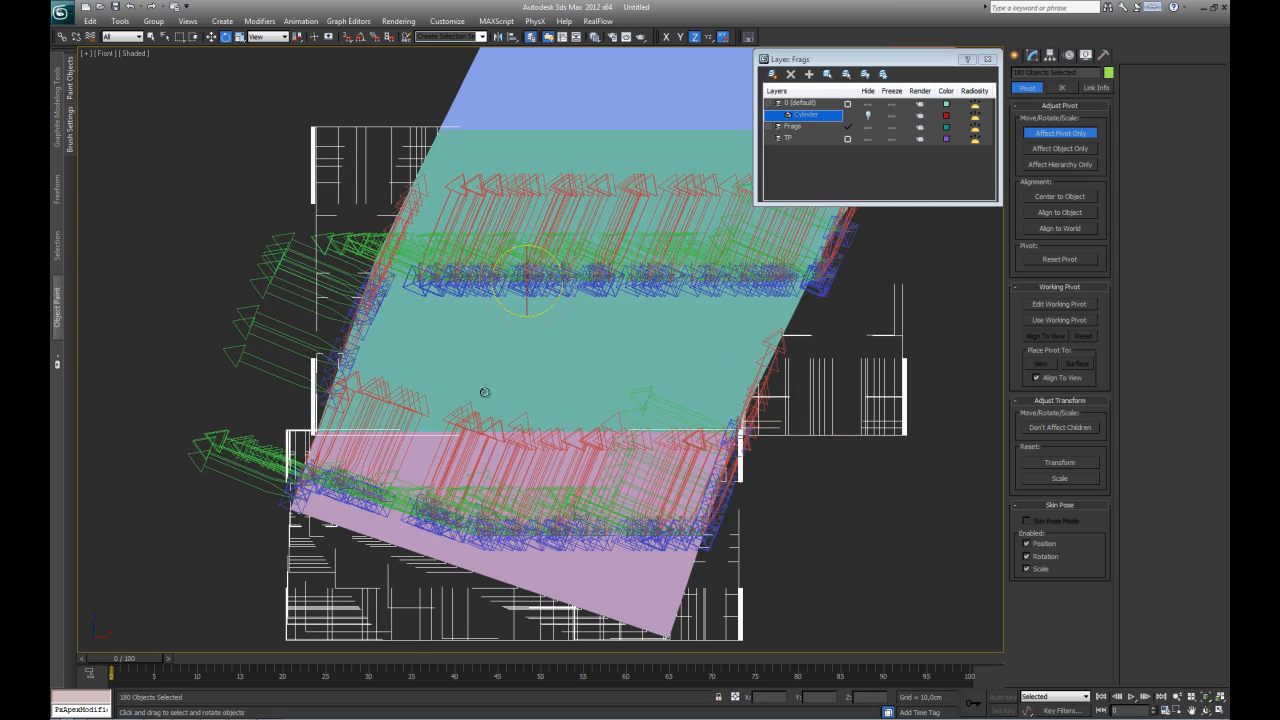
- Examine the orientation of the foot fragments' rotated pivots from an angle and from the front
scroll(484, 392, "down", 3)
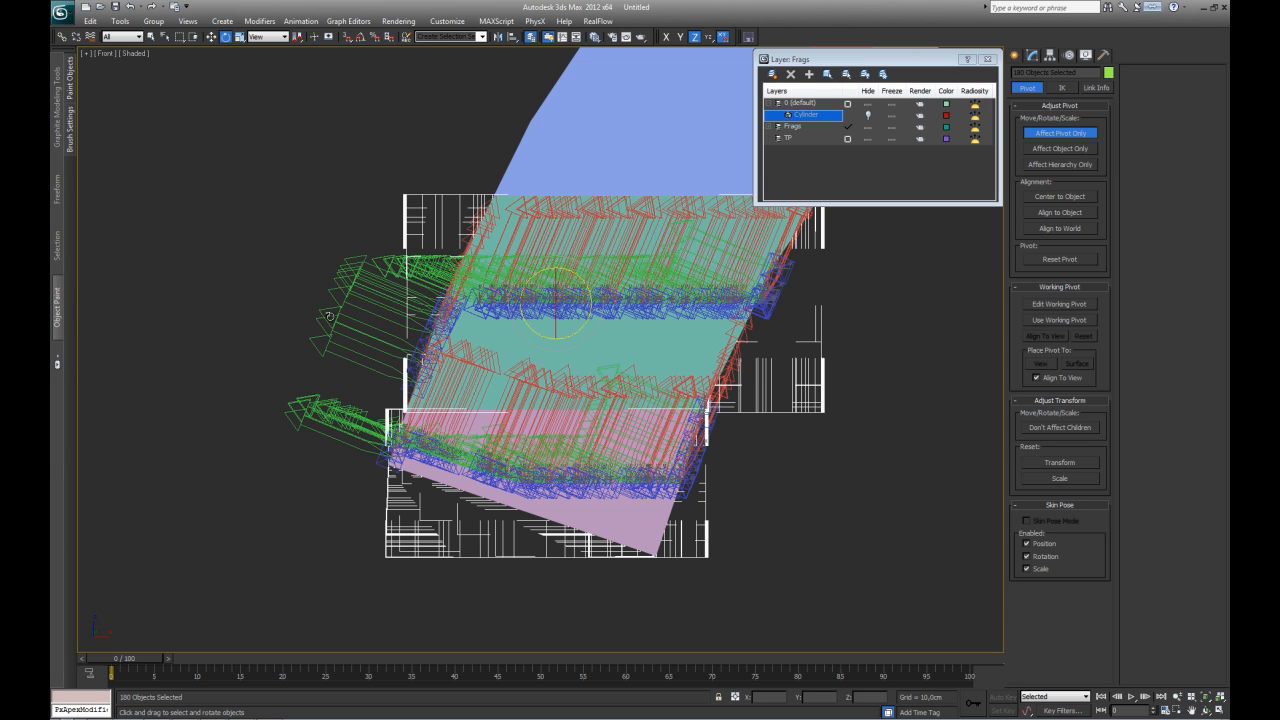
middle_click_drag(495, 247, 569, 451, "alt")
scroll(520, 300, "up", 5)
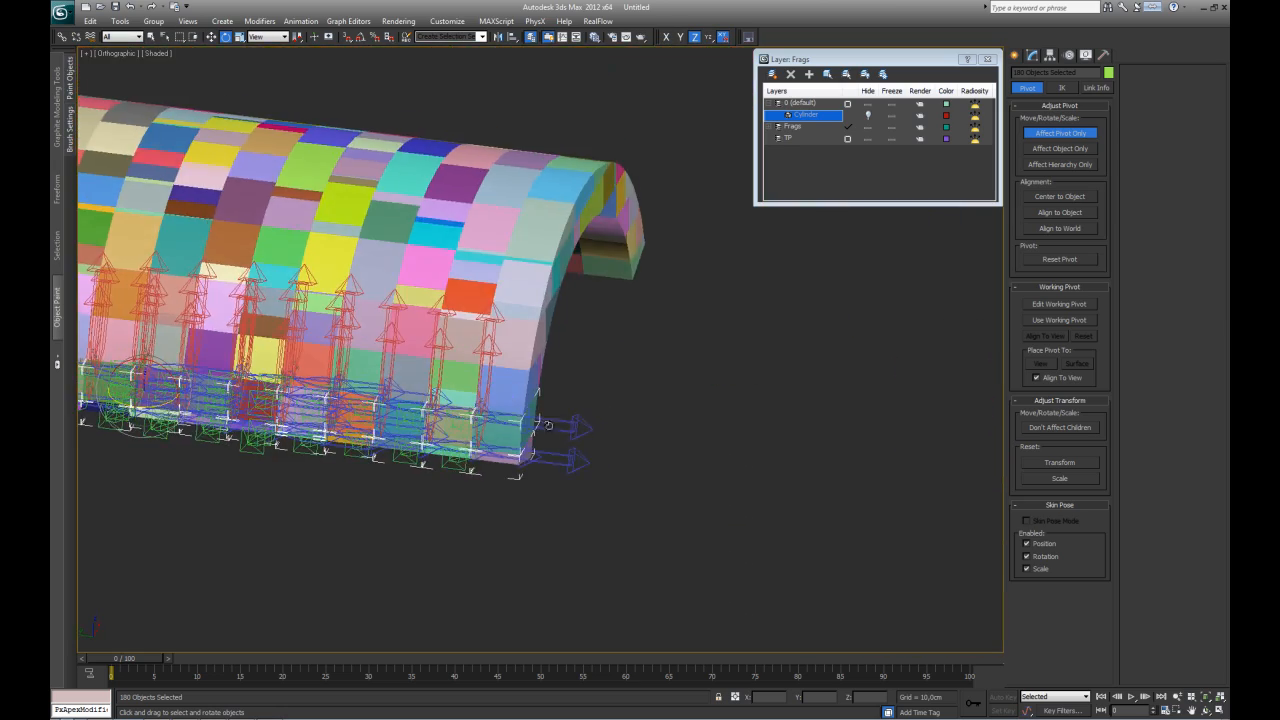
scroll(547, 425, "up", 3)
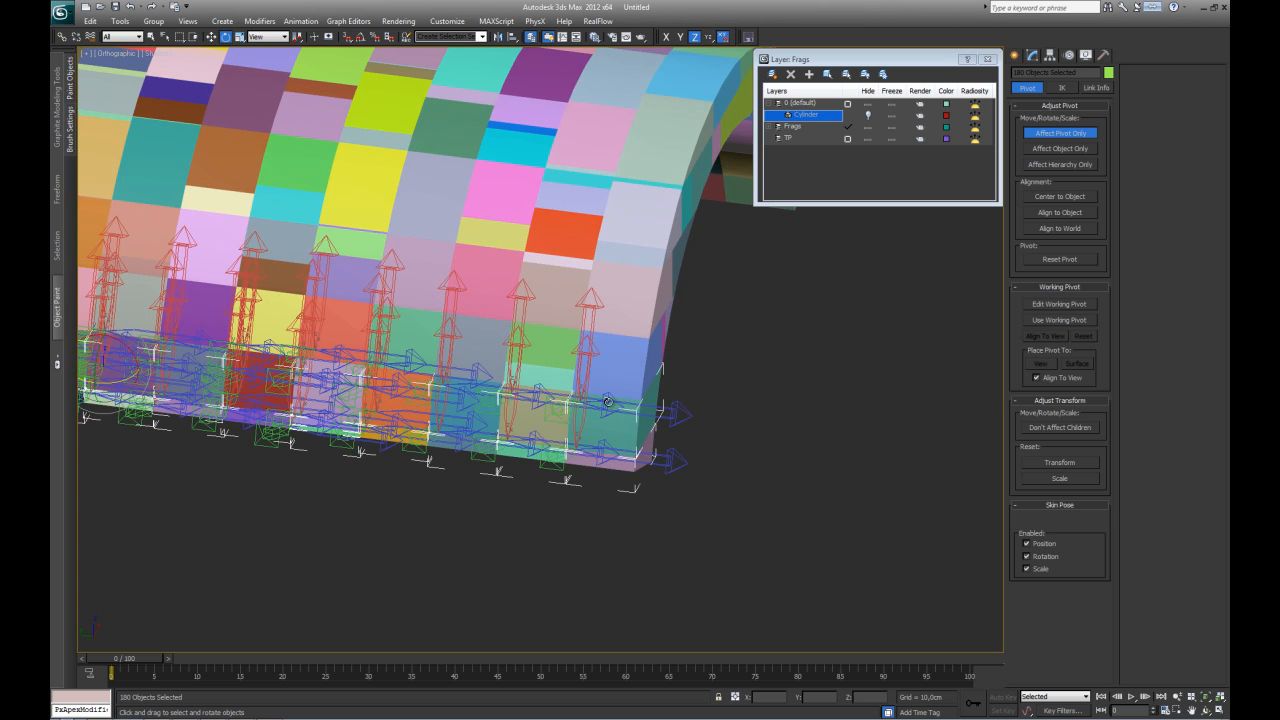
key("f")
scroll(620, 333, "down", 5)
scroll(505, 262, "up", 4)
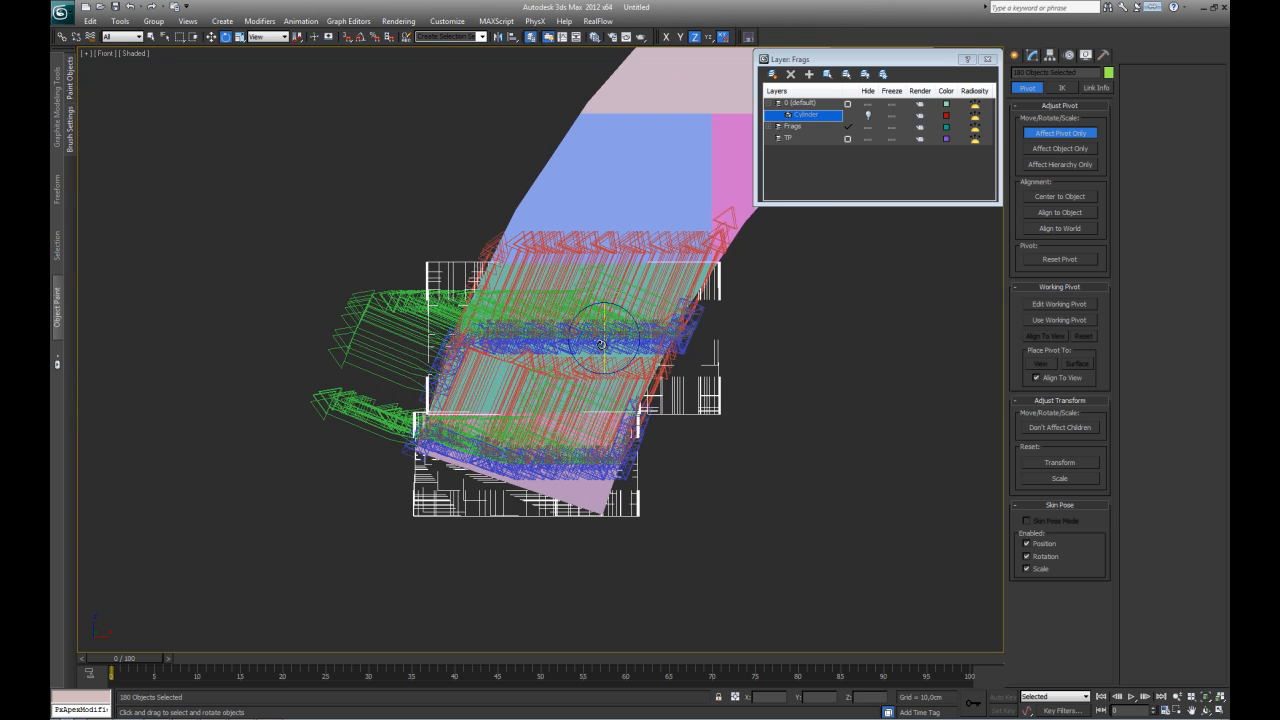
middle_click_drag(730, 242, 606, 368)
scroll(581, 335, "down", 5)
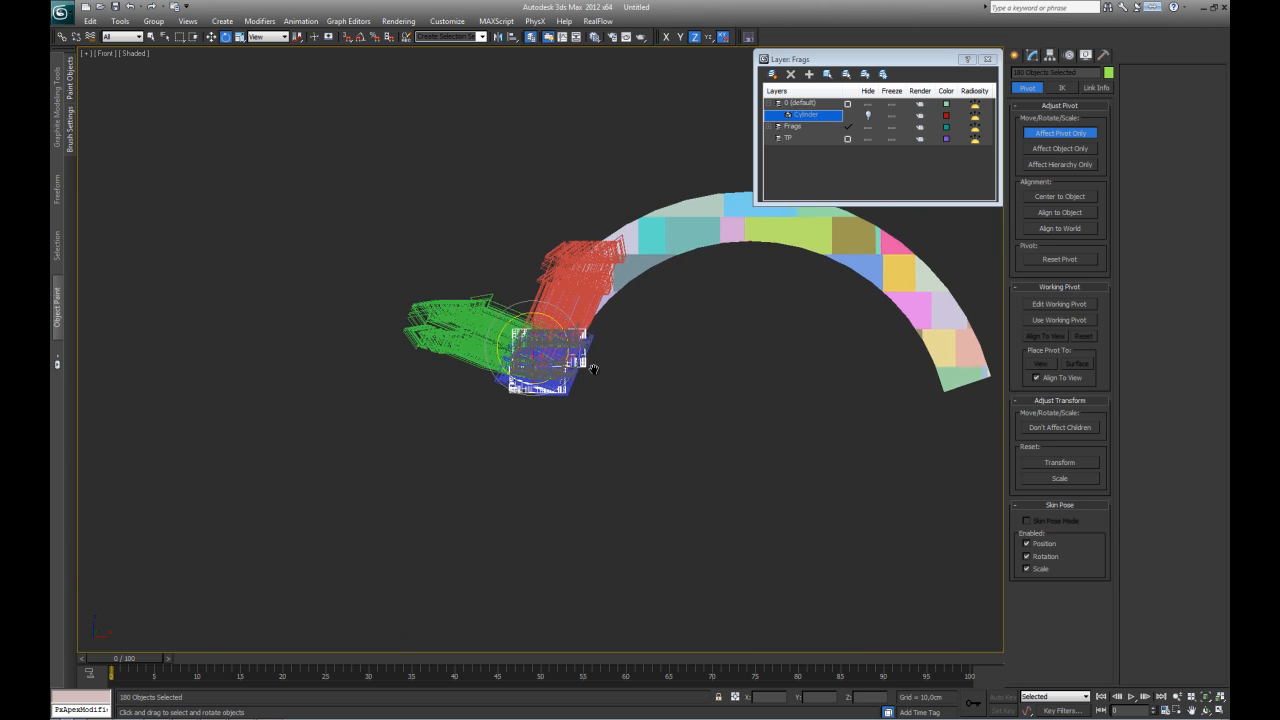
scroll(606, 368, "up", 2)
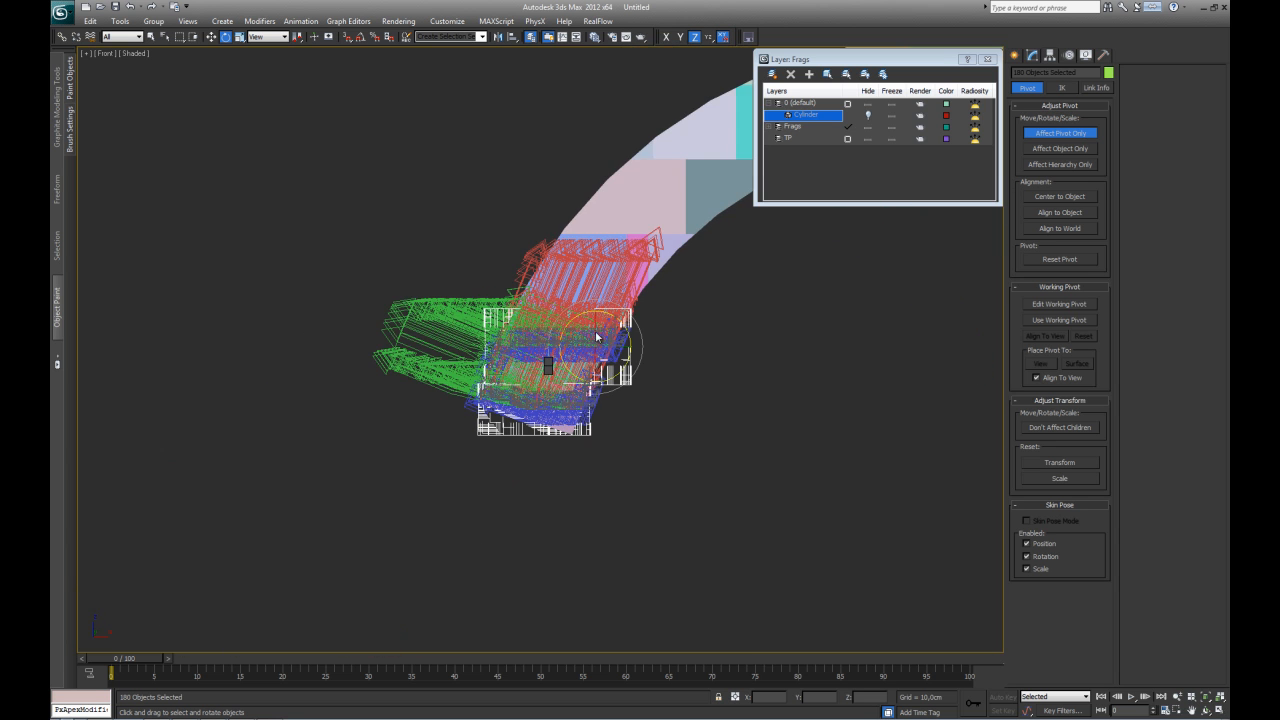
- Hide the adjusted foot fragments, select the next group up the arch and rotate its pivots about 48° around Z
key("Delete")
scroll(492, 424, "up", 3)
left_click_drag(342, 317, 329, 300)
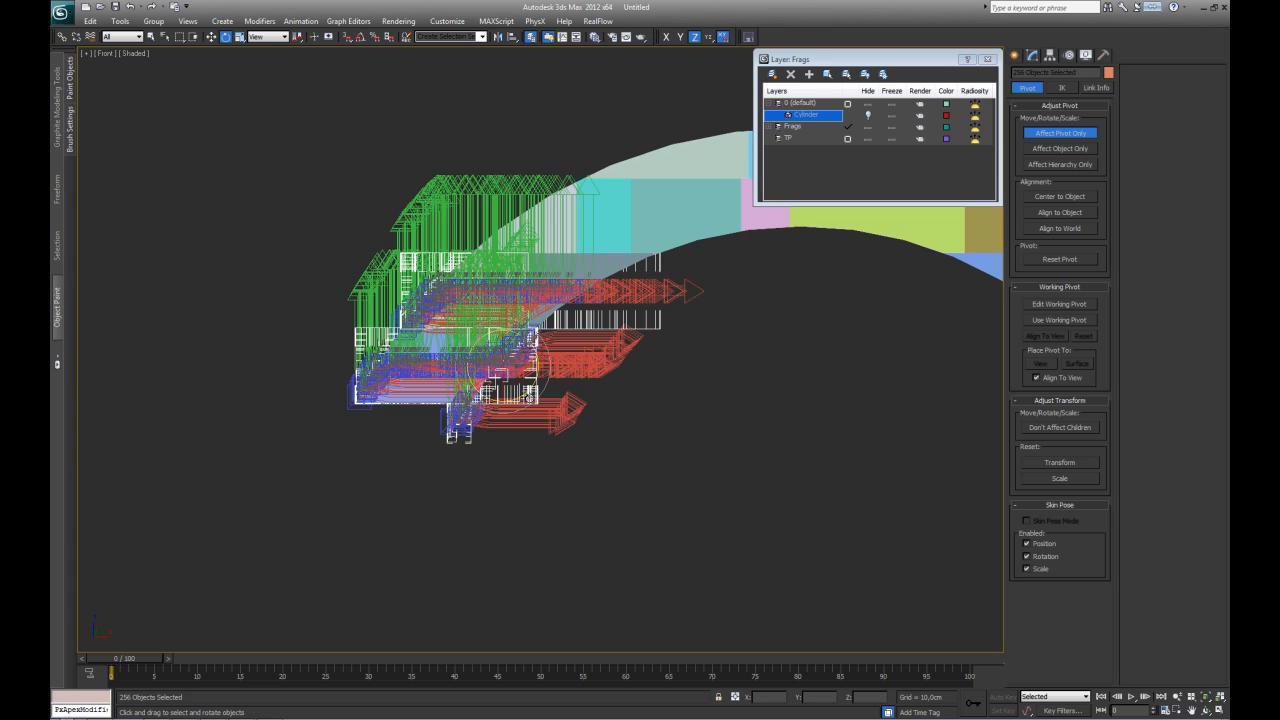
left_click_drag(529, 394, 497, 327)
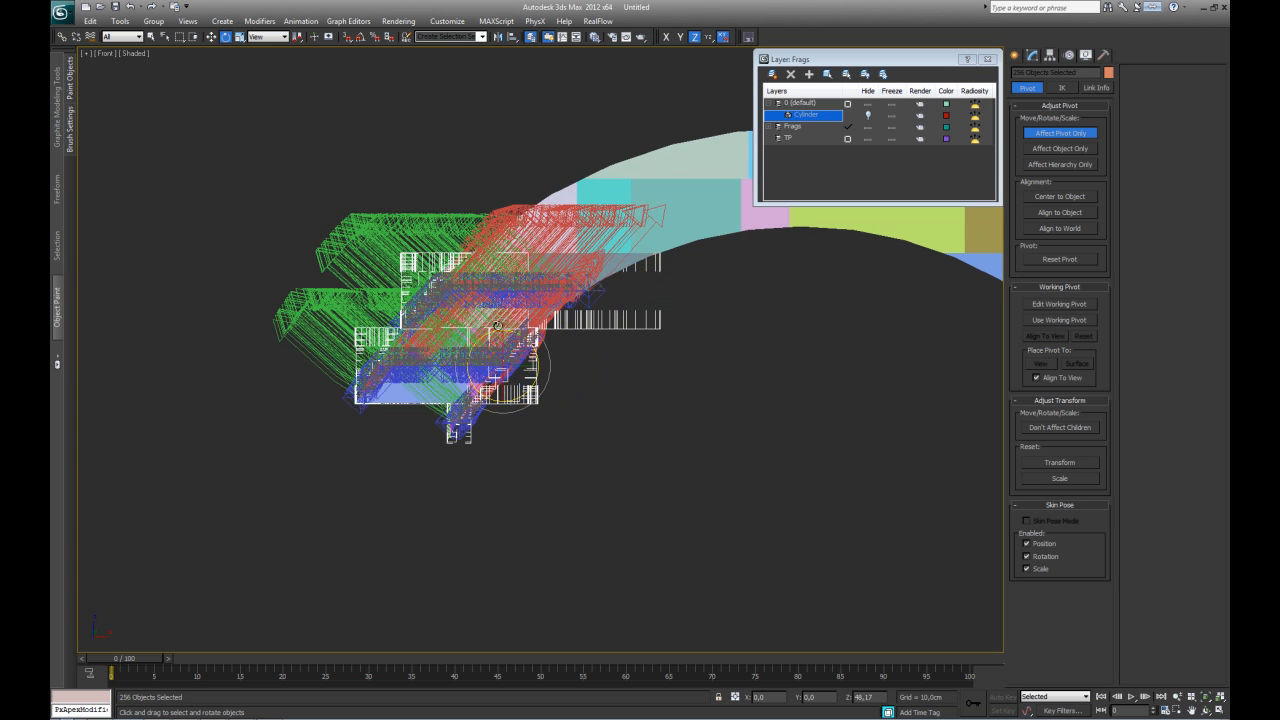
- Hide the adjusted group, select the leftmost remaining fragments and rotate their pivots to match the arch's flatter slope
key("Delete")
left_click_drag(614, 384, 614, 384)
middle_click_drag(435, 153, 409, 212)
left_click_drag(405, 211, 535, 381)
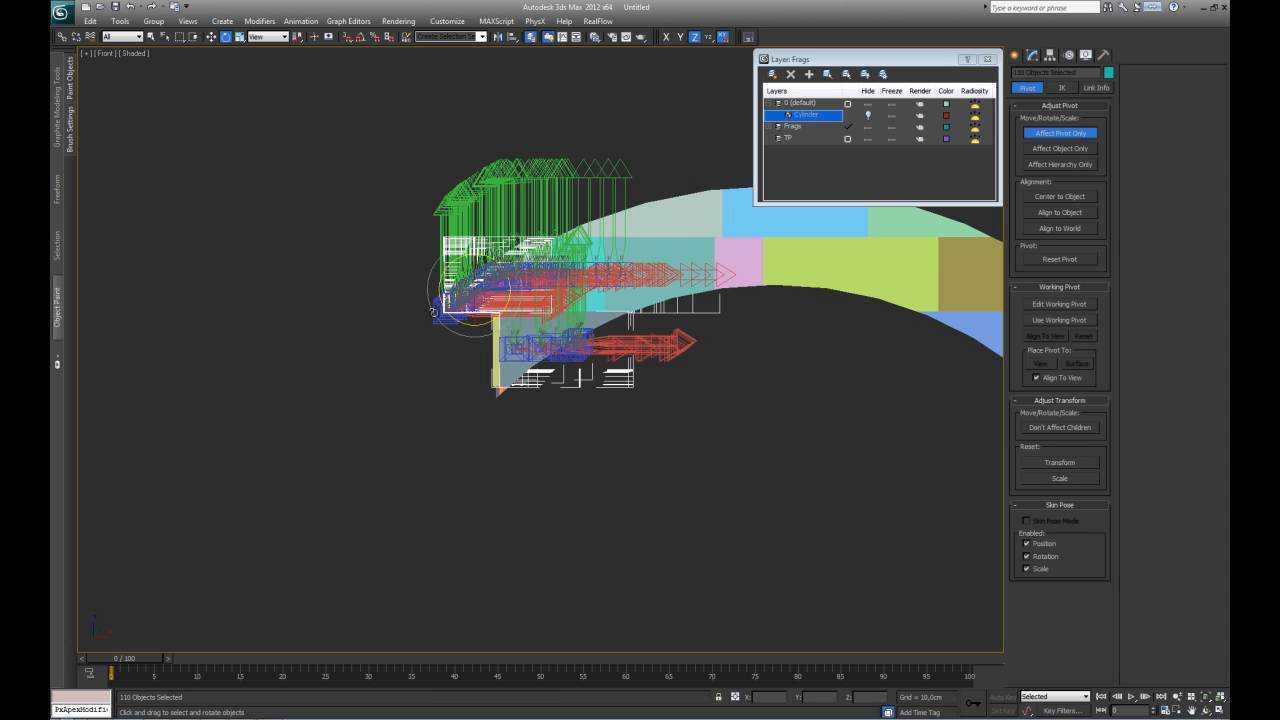
left_click_drag(565, 445, 560, 333)
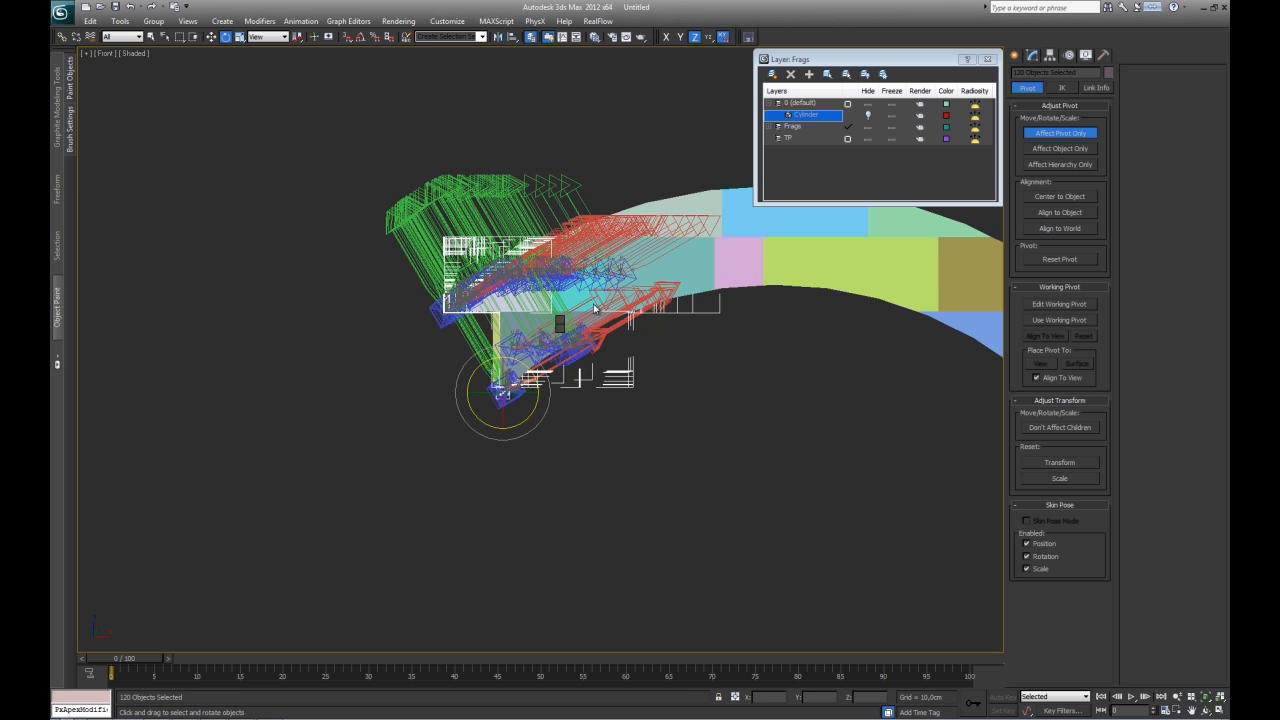
- Hide that adjusted group, select the next fragments toward the crown and rotate their pivots about 19.6° around Z
key("ctrl+z")
key("ctrl+z")
left_click_drag(434, 286, 543, 477)
left_click_drag(564, 422, 553, 366)
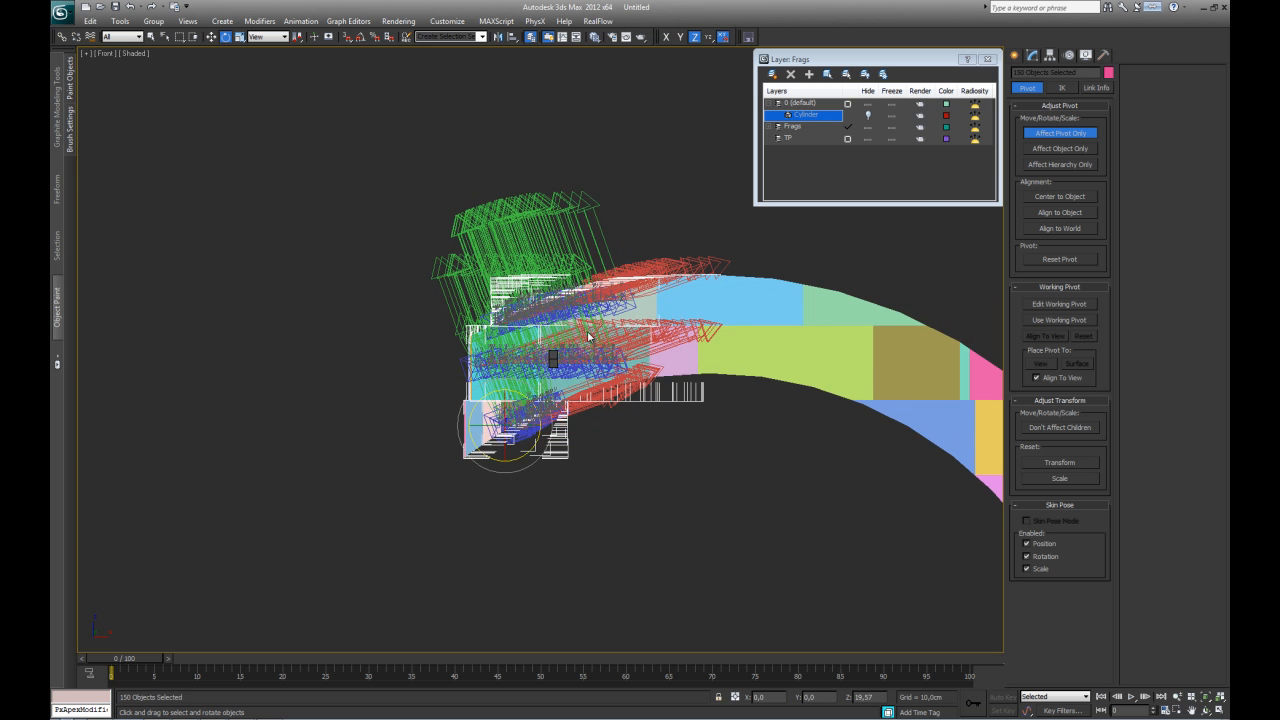
- Hide the adjusted group, select the next fragments just before the crown and rotate their pivots to the arch's gentle slope
key("ctrl+z")
key("ctrl+z")
left_click_drag(509, 234, 640, 405)
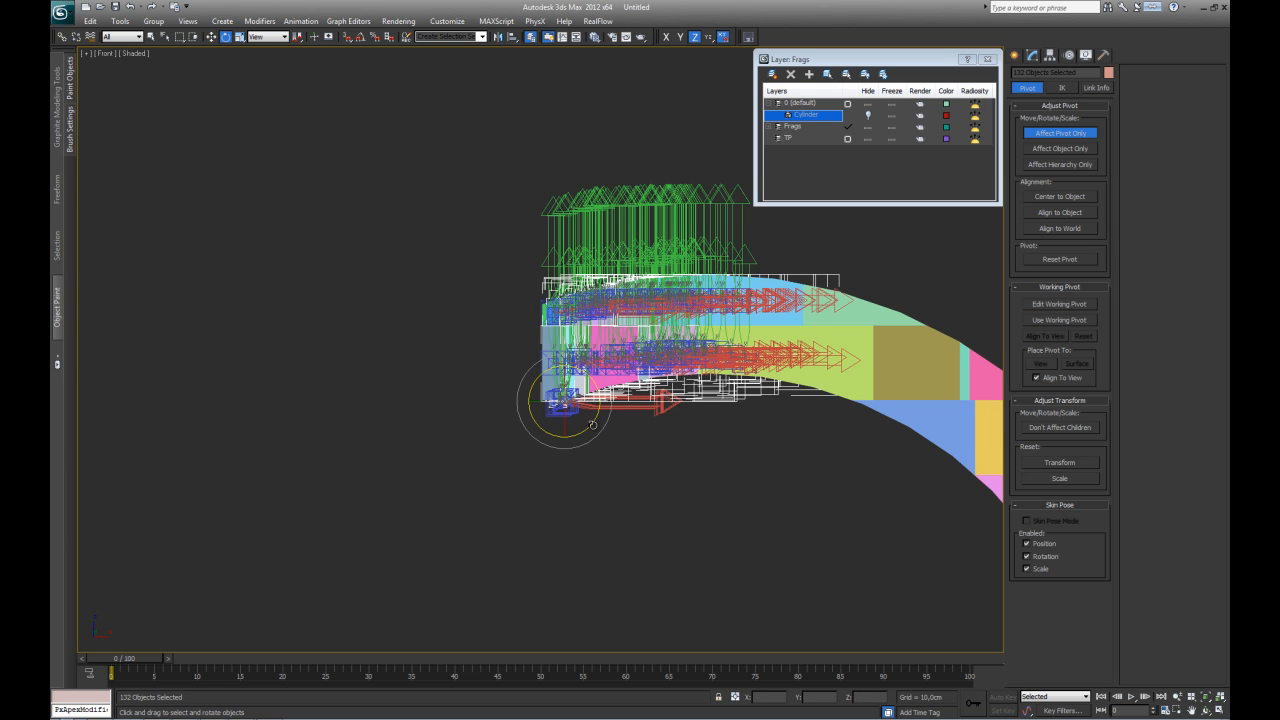
- Hide that group, select the fragments at the crown and rotate their pivots about -6.8° around Z
key("Delete")
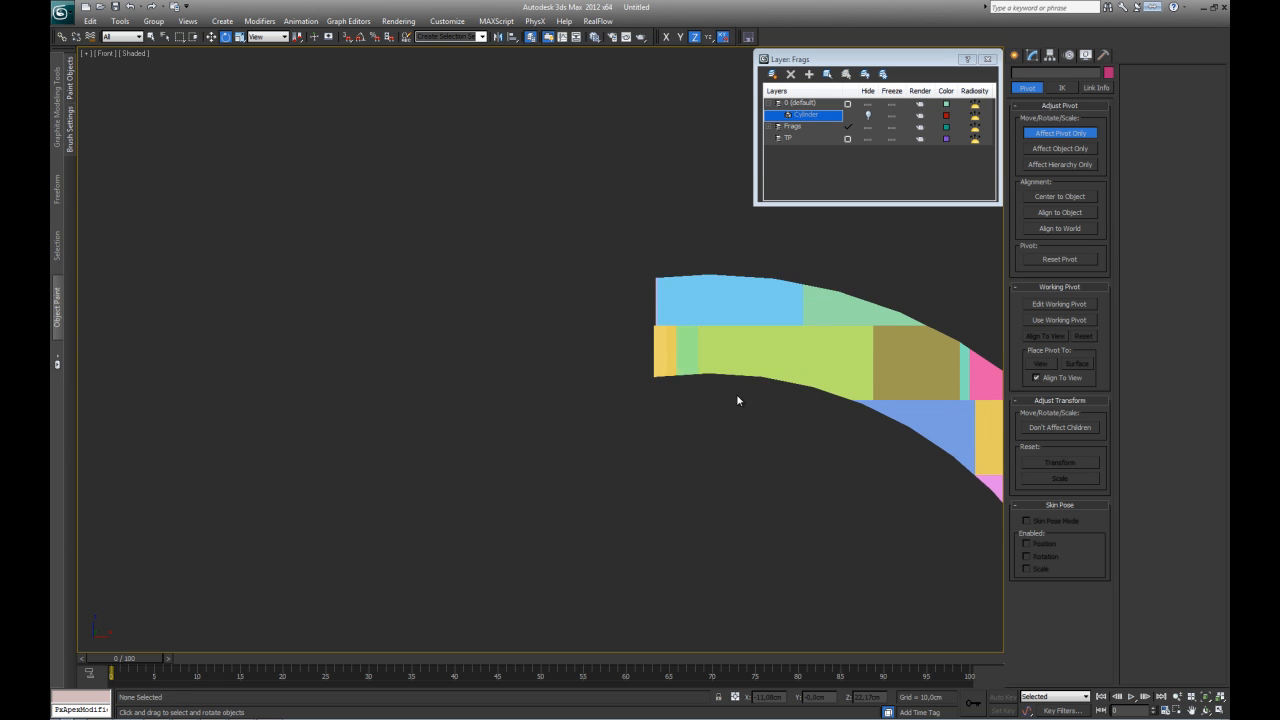
key("ctrl+z")
middle_click_drag(737, 400, 640, 423)
key("ctrl+z")
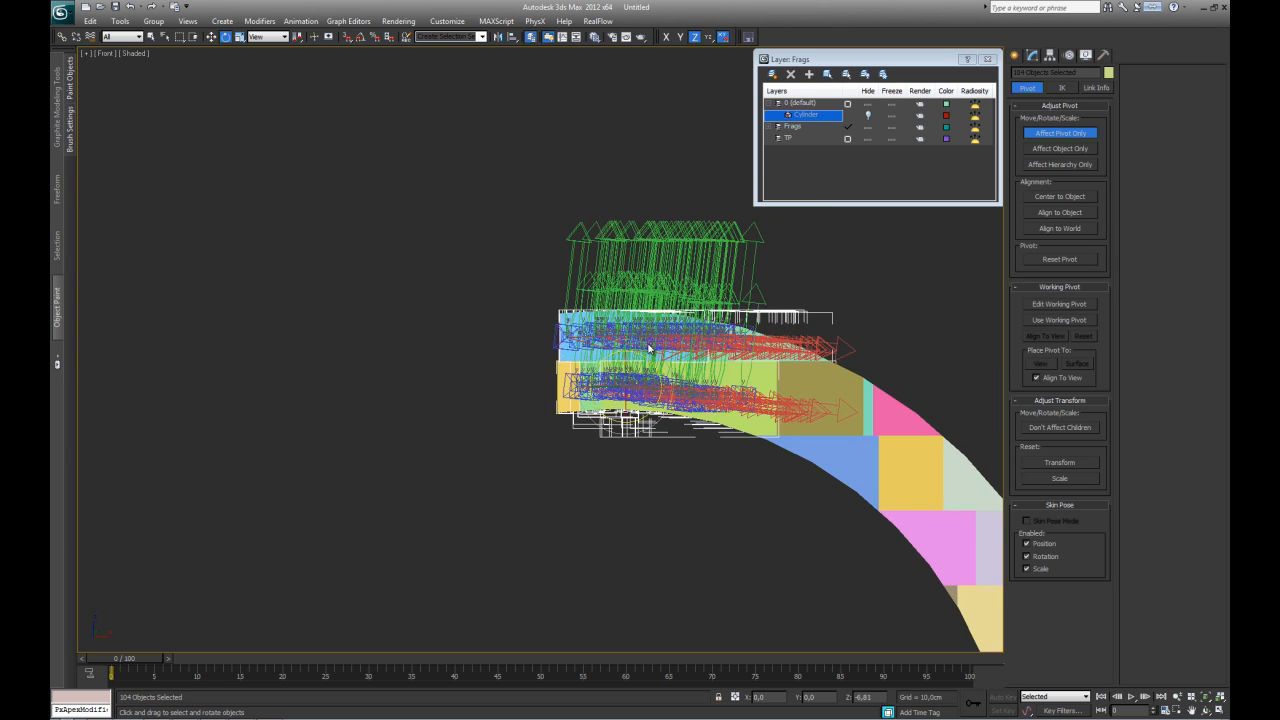
- Hide the crown group, select the first fragments on the descending side and rotate their pivots about -19.9° around Z
key("ctrl+z")
key("ctrl+z")
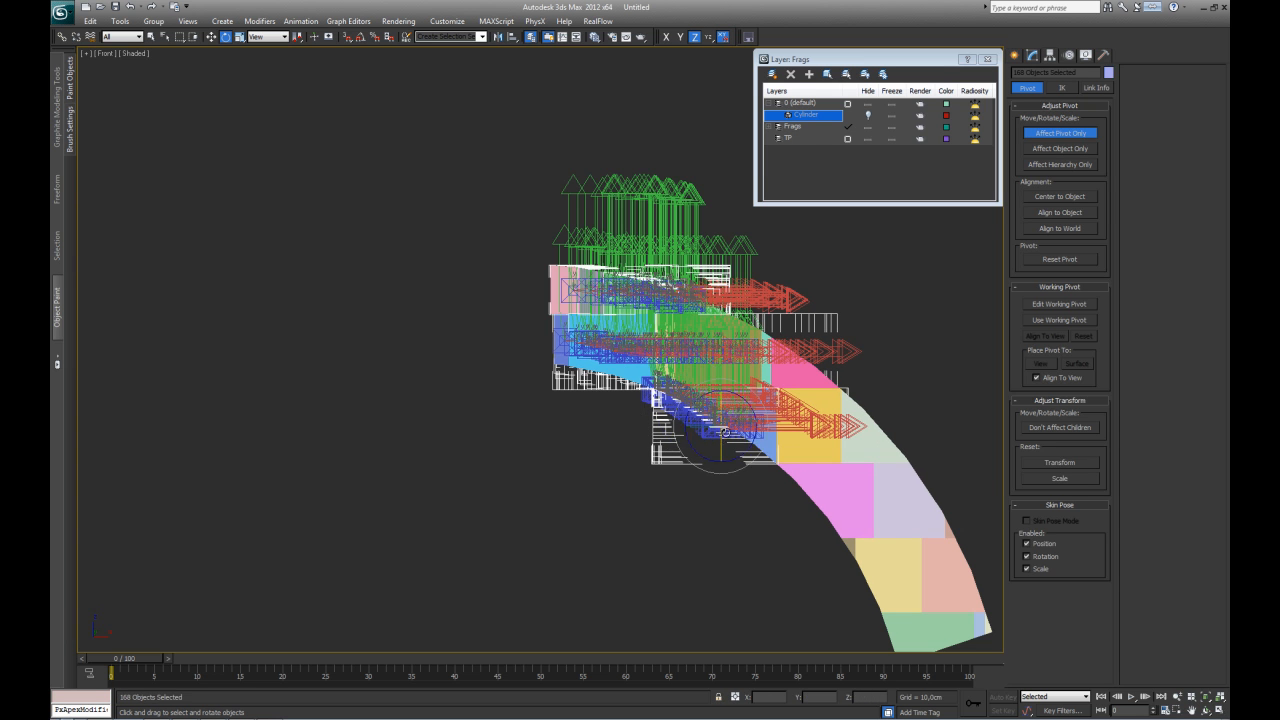
key("ctrl+z")
left_click_drag(509, 214, 686, 395)
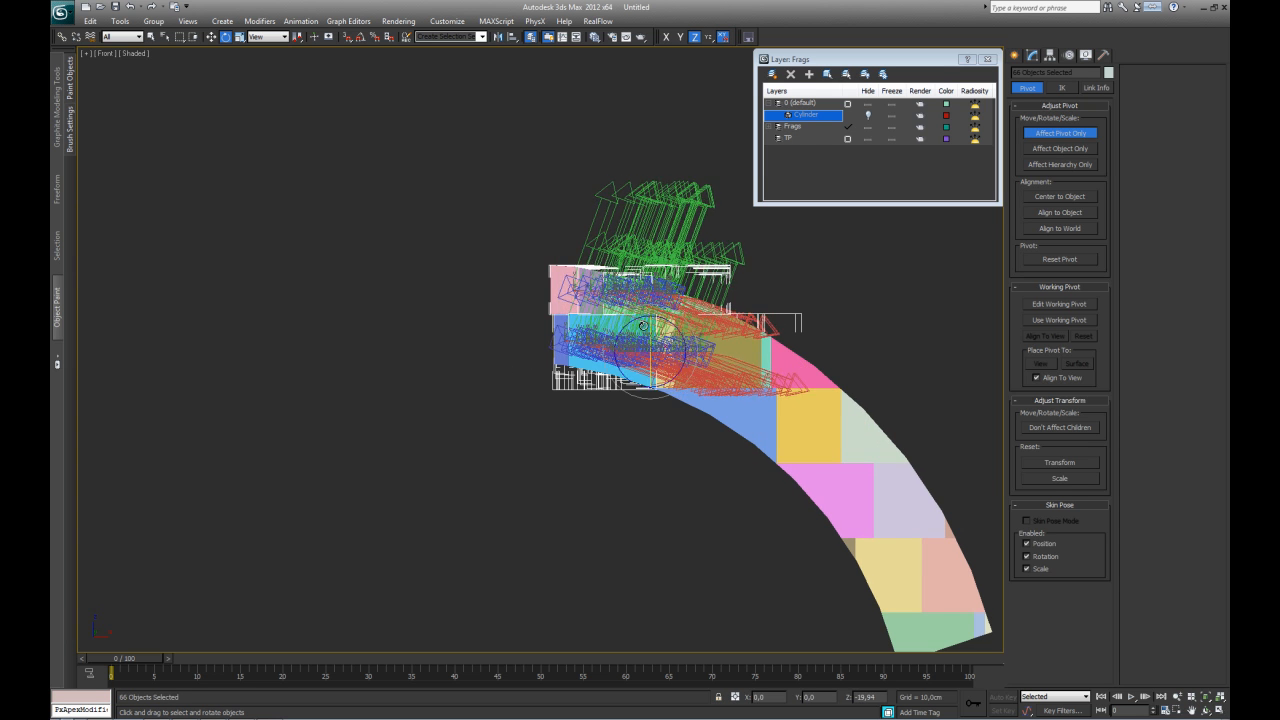
- Hide the adjusted group, select the next two rows of descending fragments and rotate their pivots to the steeper slope
key("ctrl+z")
left_click_drag(577, 251, 686, 432)
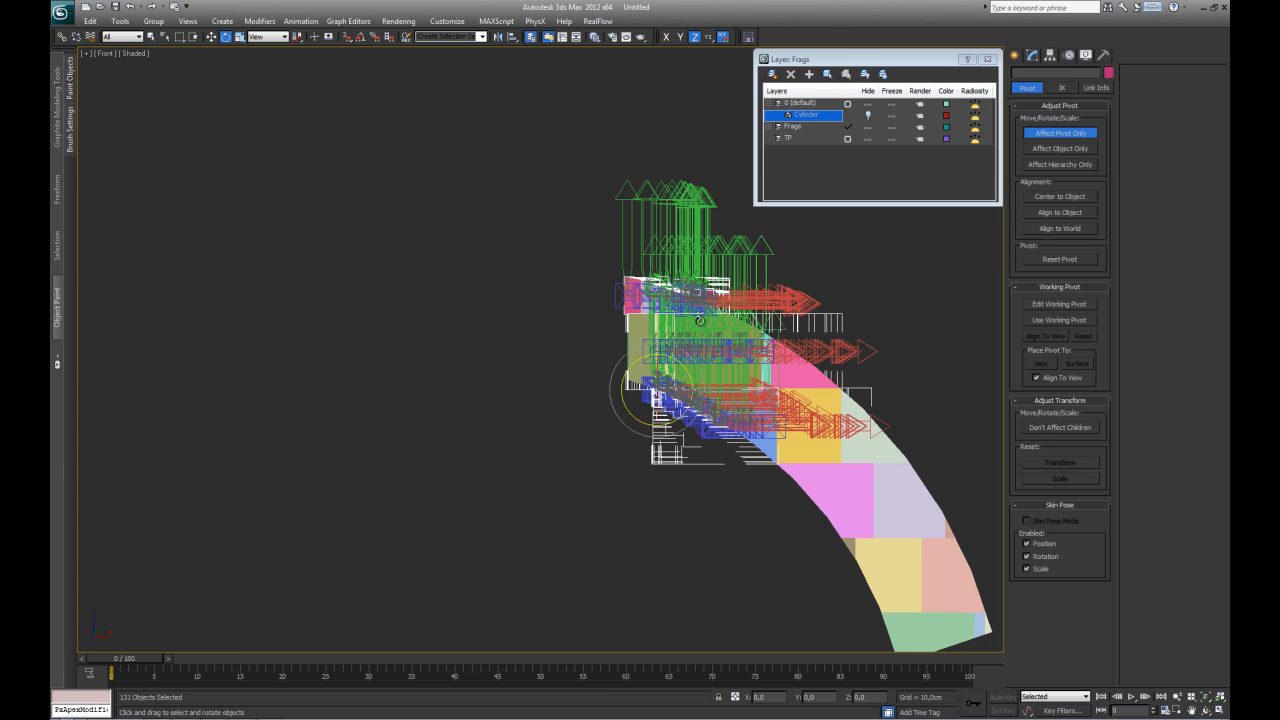
key("ctrl+z")
left_click_drag(533, 245, 775, 412)
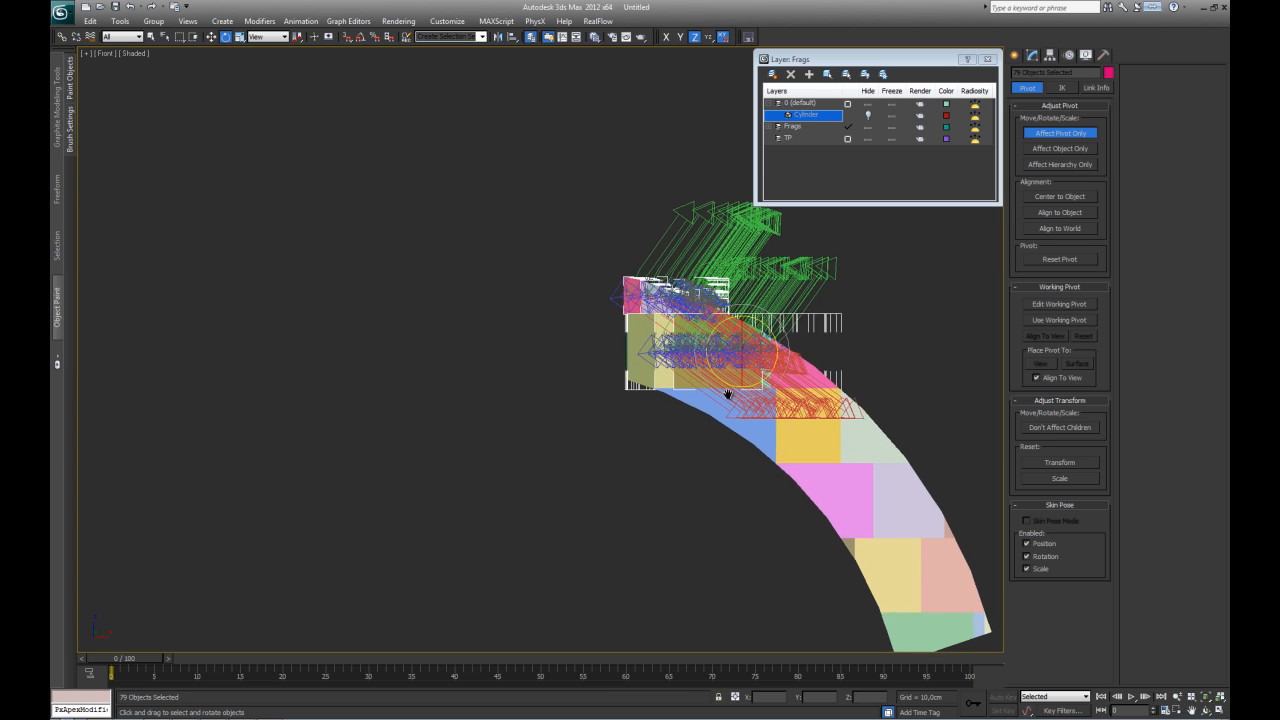
- Hide those fragments, select the three rows halfway down the descending side and rotate their pivots along the arch
middle_click_drag(750, 351, 697, 306)
left_click_drag(551, 234, 766, 327)
left_click_drag(629, 258, 803, 418)
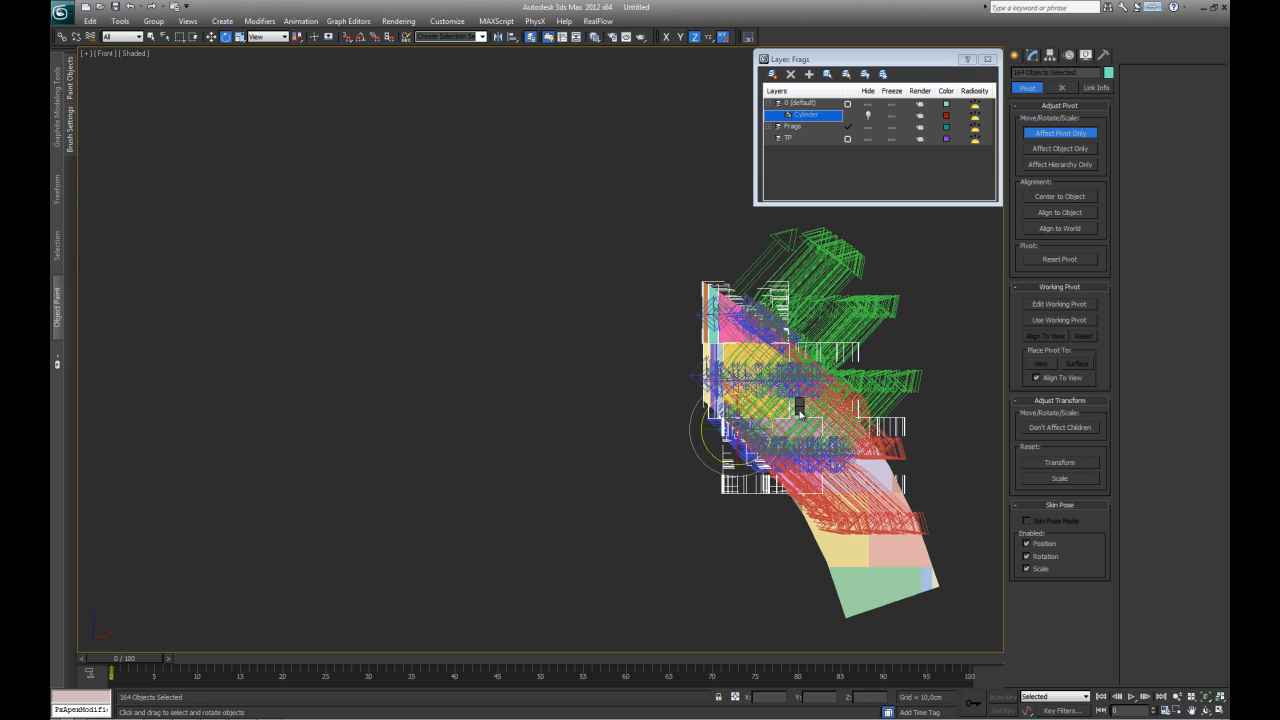
- Hide the halfway group, select the next fragments above the descending foot and rotate their pivots to match the arch
left_click(818, 378)
middle_click_drag(818, 375, 700, 277)
left_click_drag(568, 228, 776, 402)
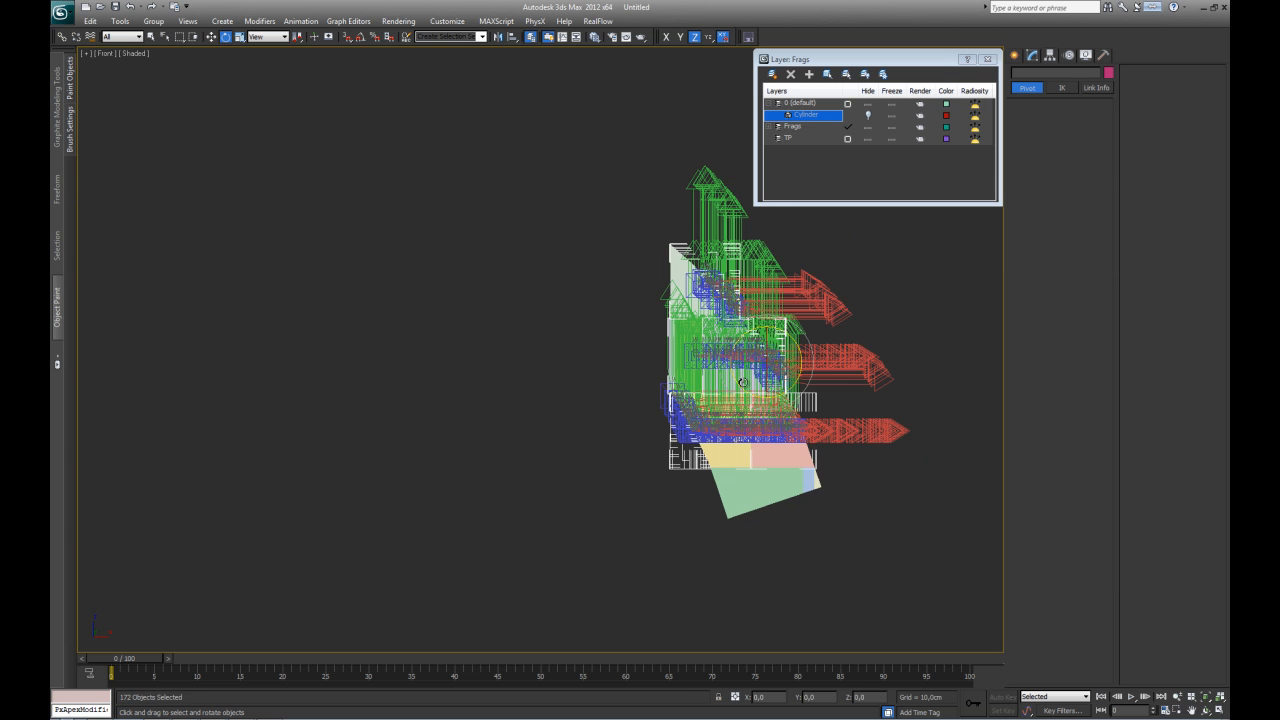
left_click_drag(797, 357, 808, 358)
- Select the last fragments at the descending foot, rotate their pivots to the steep foot slope and hide them
left_click_drag(640, 326, 823, 545)
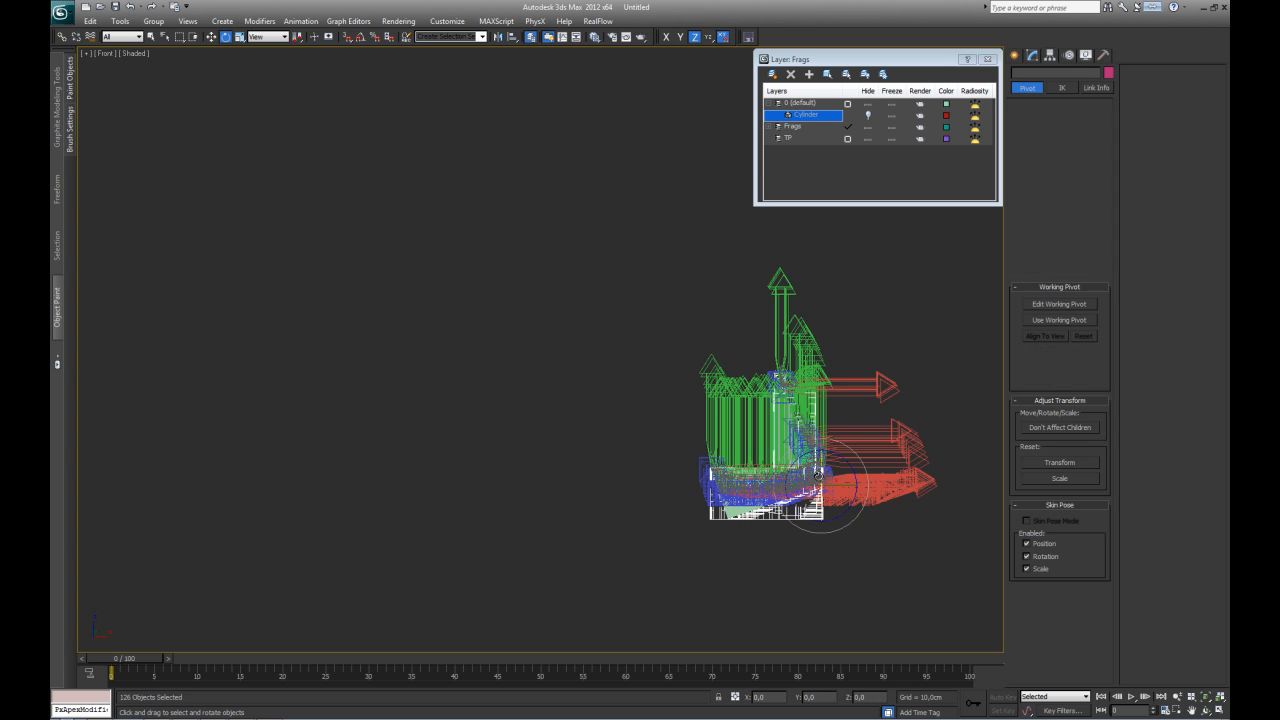
left_click_drag(852, 470, 891, 531)
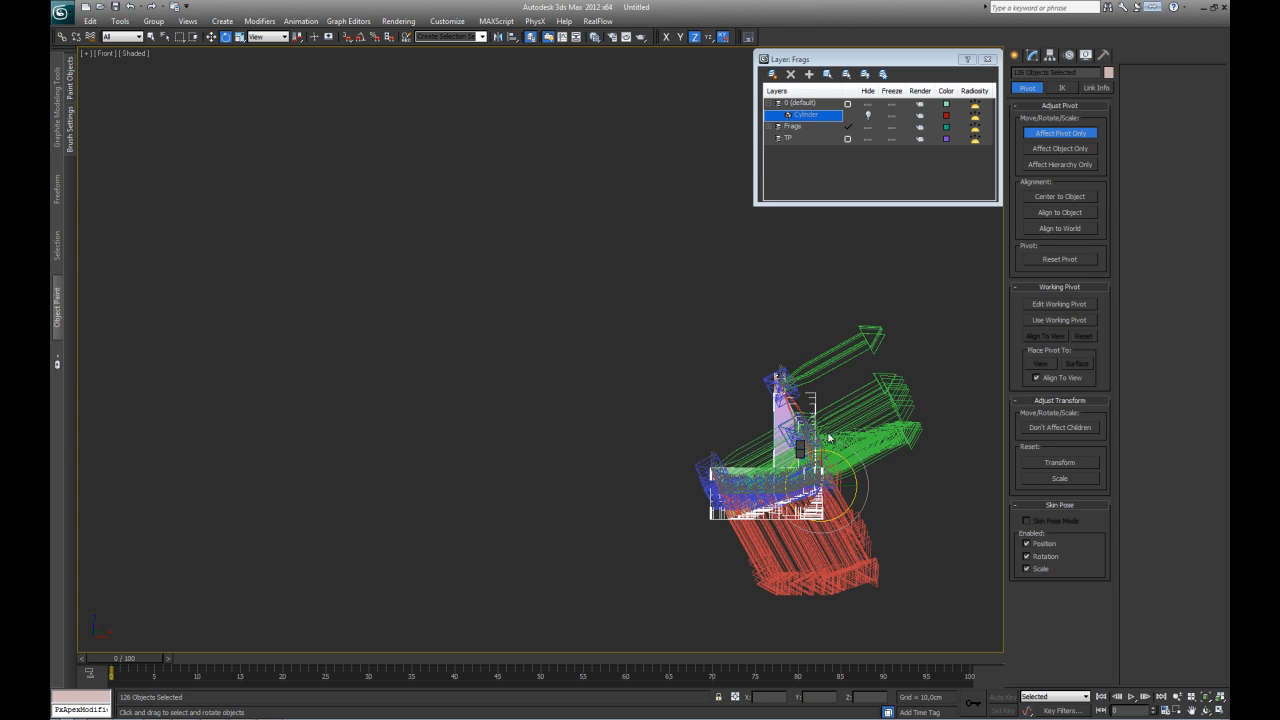
key("Delete")
- Unhide all objects, then hide the 0 (default) layer so only the coloured fragments of the shell are displayed
scroll(570, 350, "down", 3)
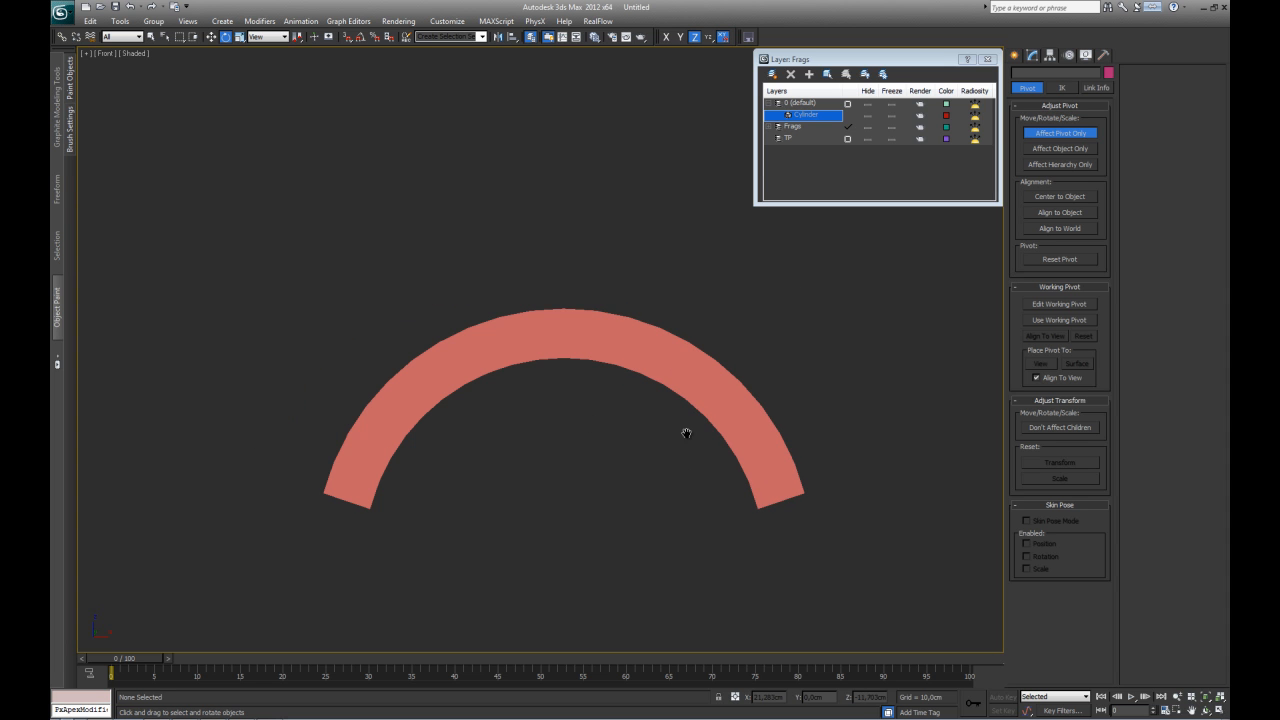
left_click(770, 104)
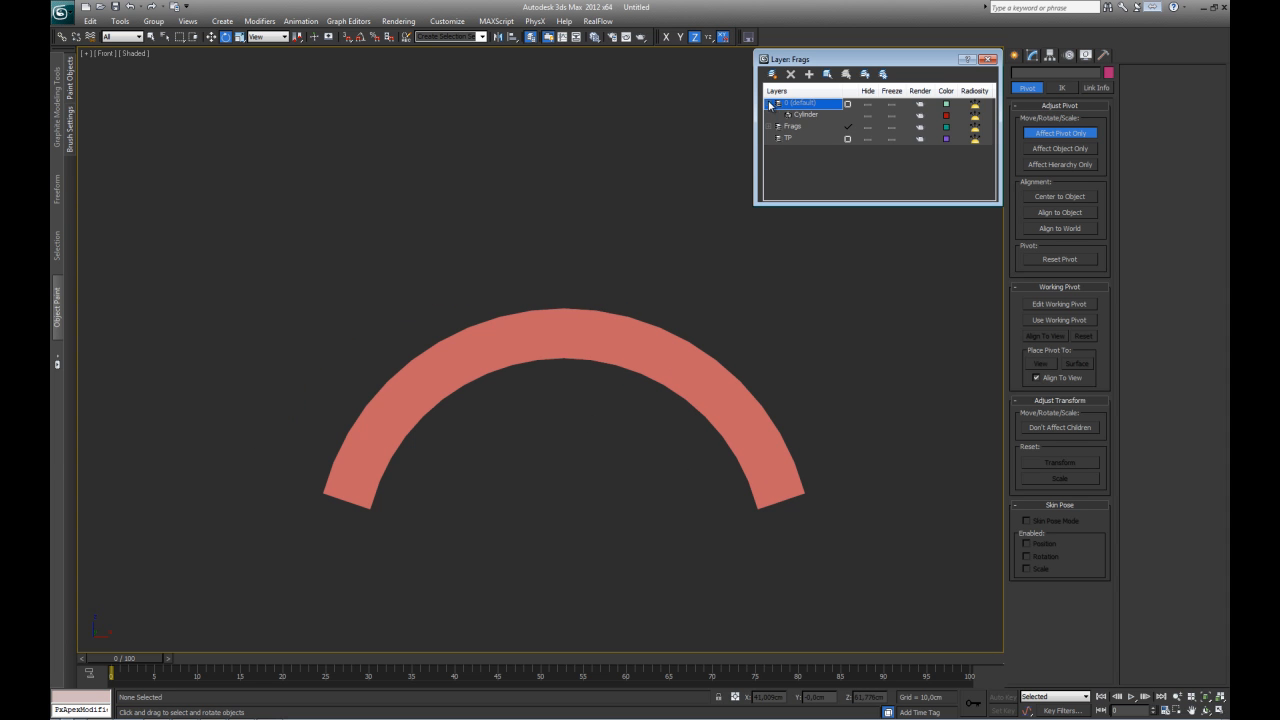
left_click(860, 104)
scroll(680, 394, "down", 3)
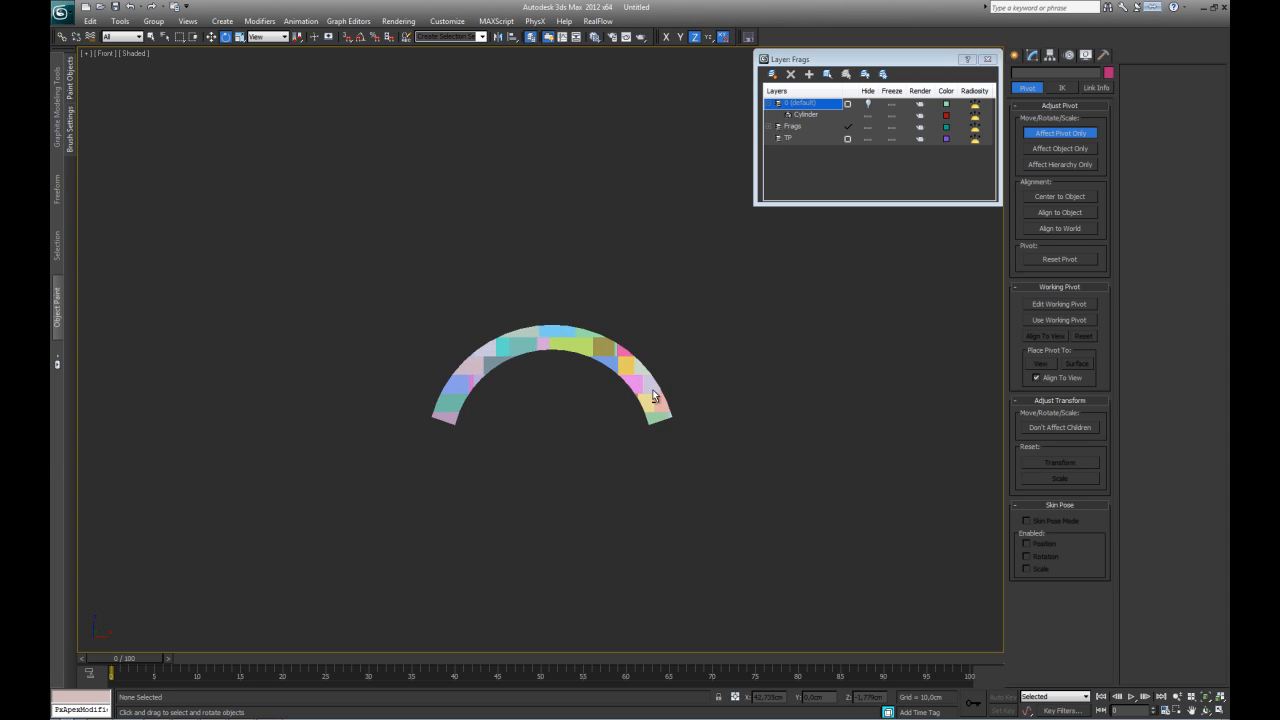
middle_click_drag(654, 394, 587, 452, "alt")
scroll(587, 452, "down", 3)
middle_click_drag(648, 523, 552, 430, "alt")
- Create a Thinking particle system object in front of the fragment shell
left_click(1014, 56)
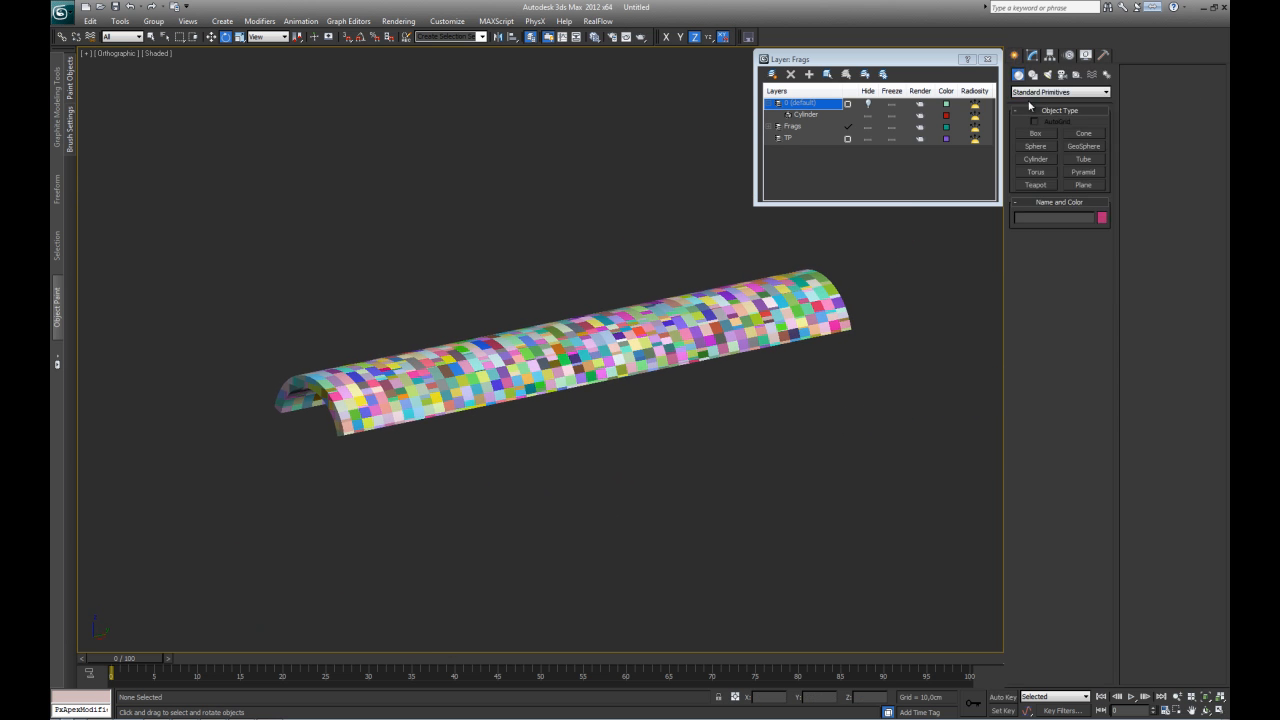
left_click(1060, 92)
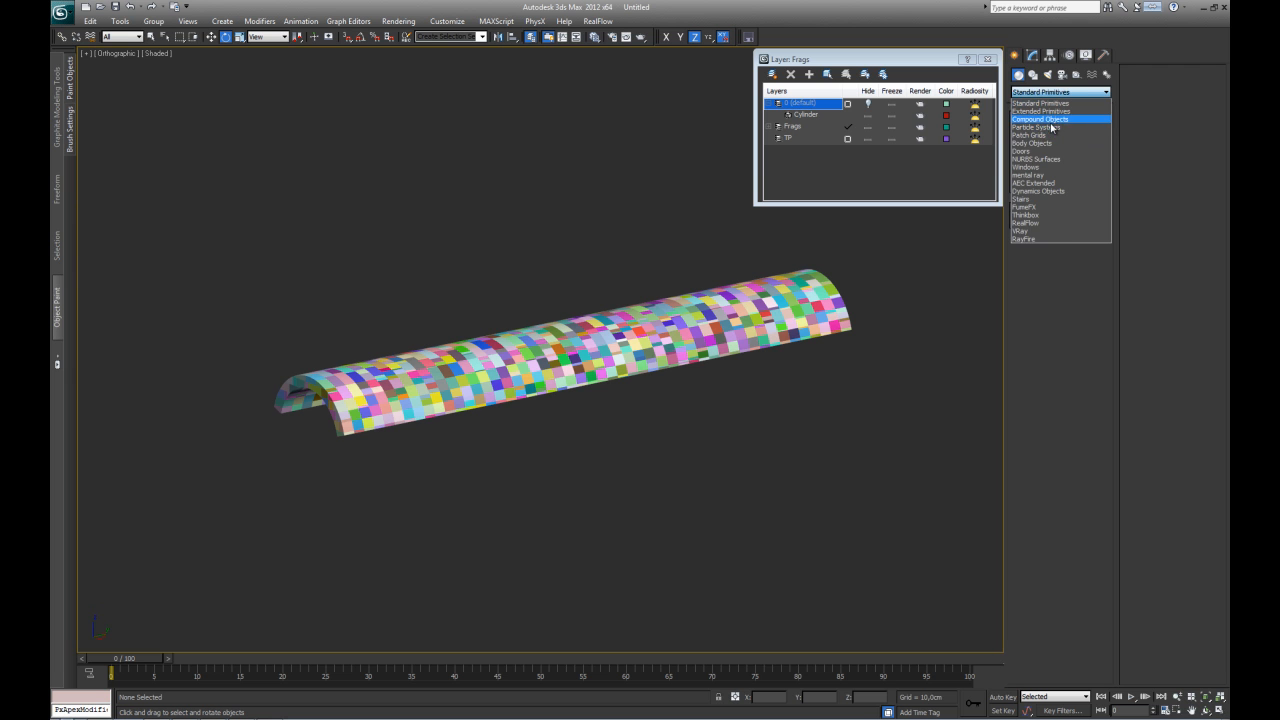
left_click(1036, 127)
left_click(1084, 172)
left_click_drag(418, 482, 503, 526)
key("w")
middle_click_drag(500, 470, 564, 459)
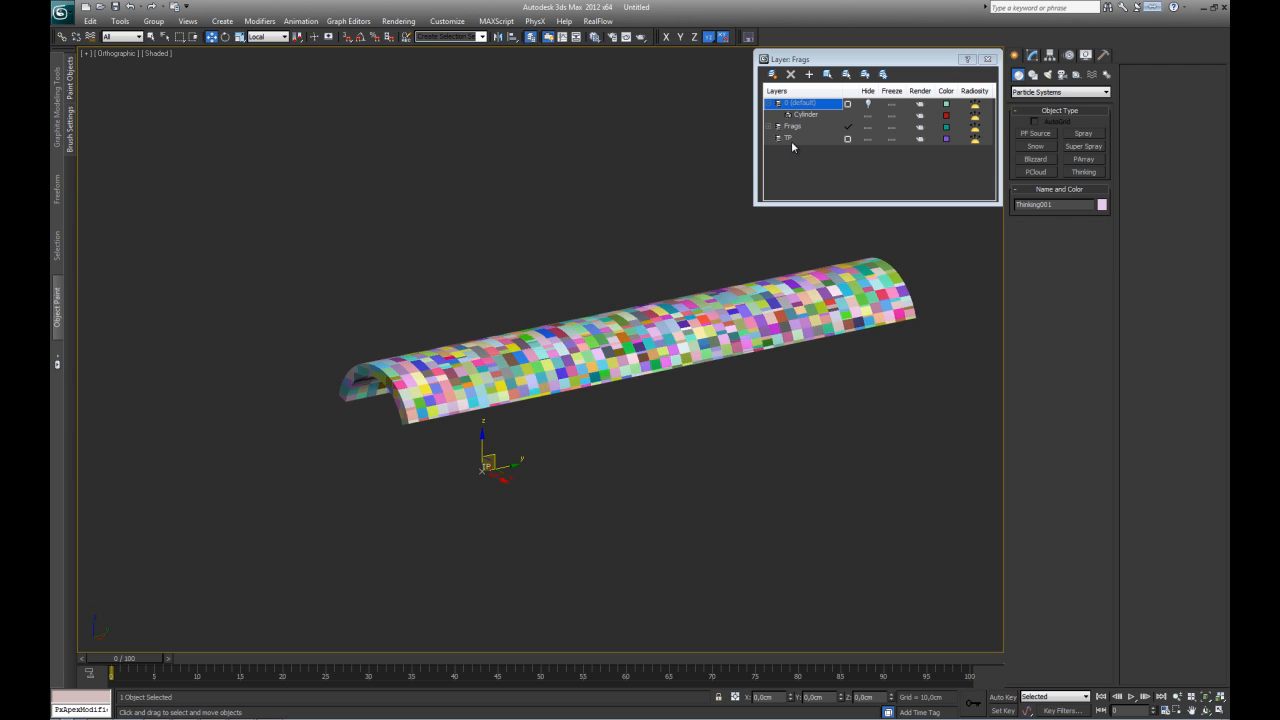
- Add the selected Thinking object to the TP layer
left_click(790, 139)
right_click(790, 139)
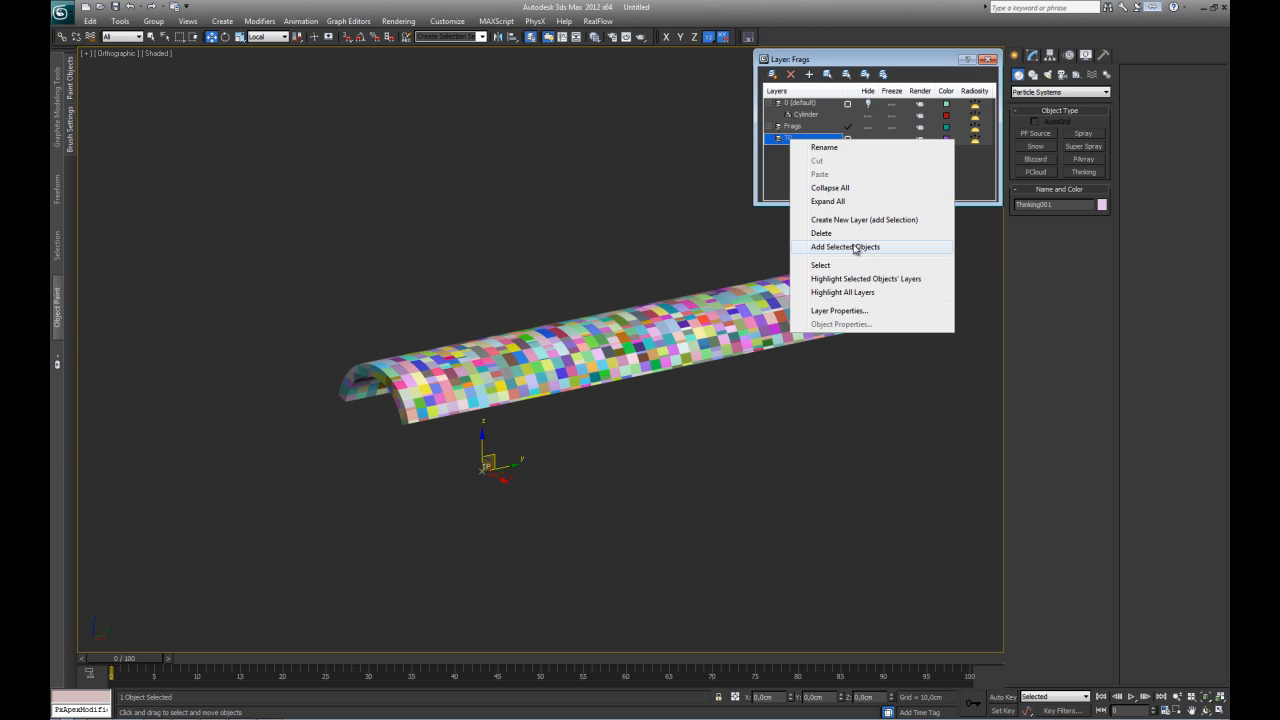
left_click(855, 247)
scroll(791, 400, "up", 2)
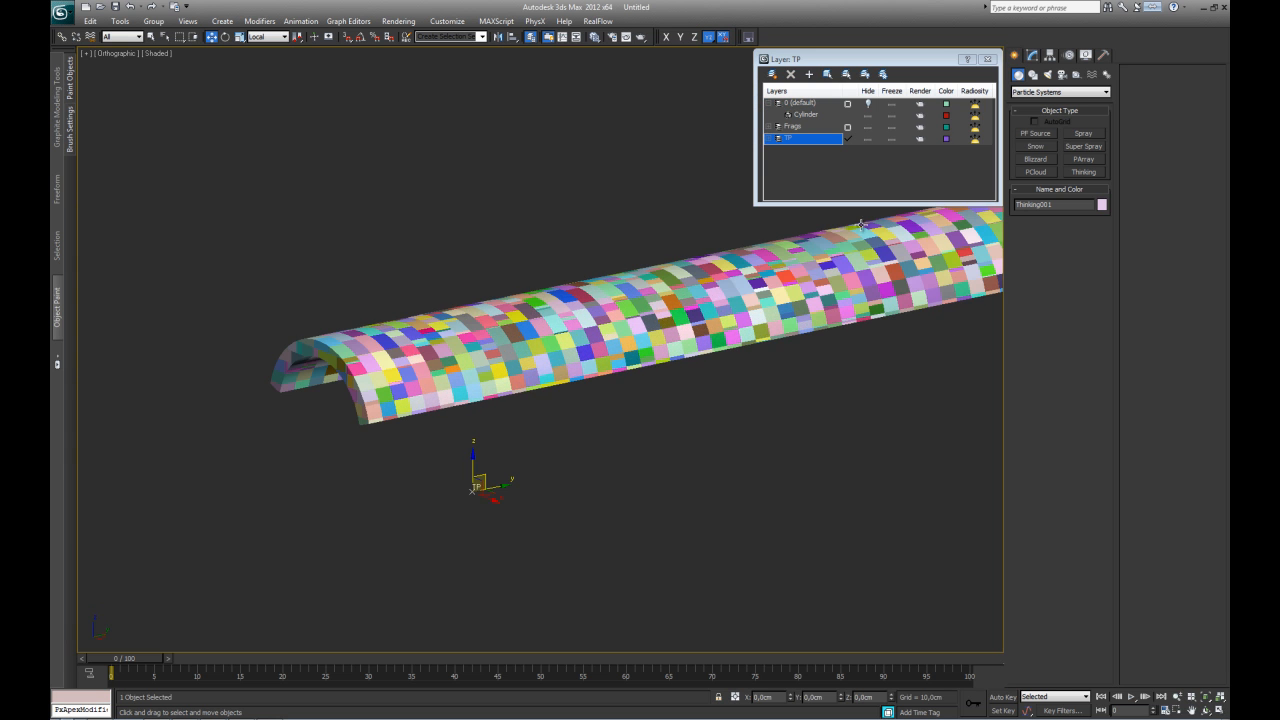
- Open the Thinking object's properties and resize its window and lists to leave part of the viewports uncovered
left_click(1033, 56)
left_click(1059, 231)
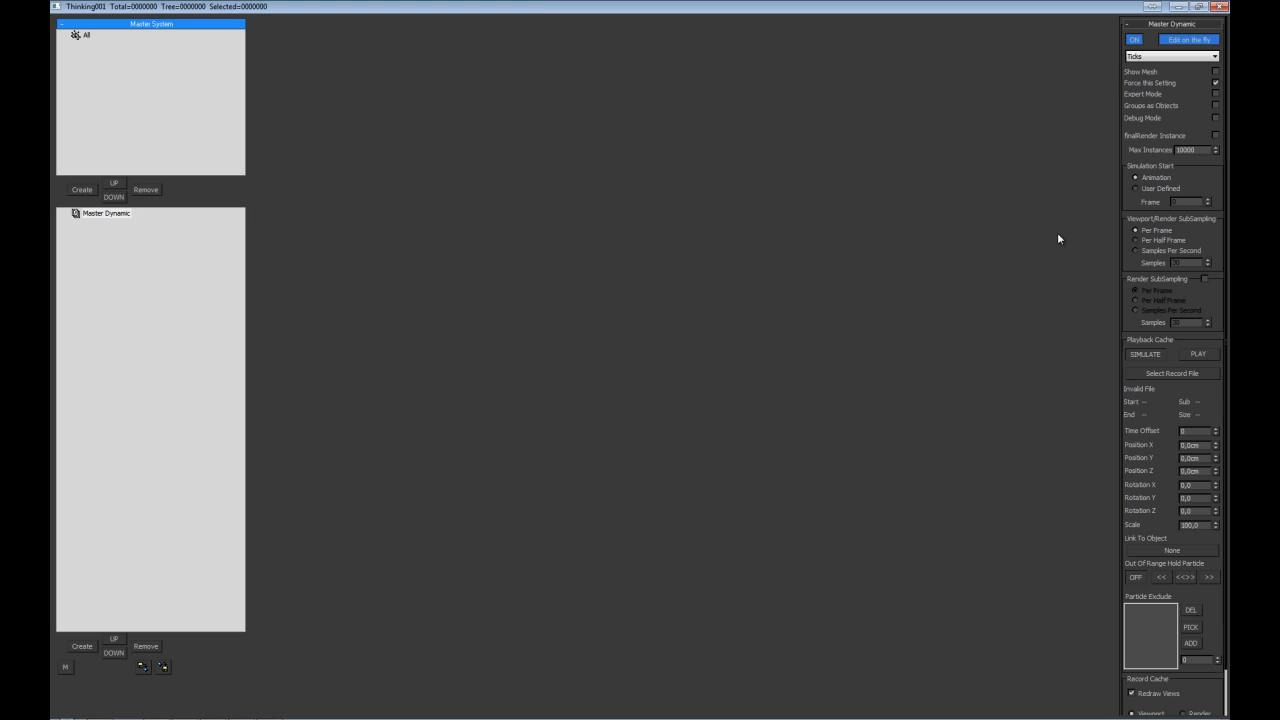
double_click(540, 5)
left_click_drag(825, 106, 186, 52)
left_click_drag(316, 222, 330, 636)
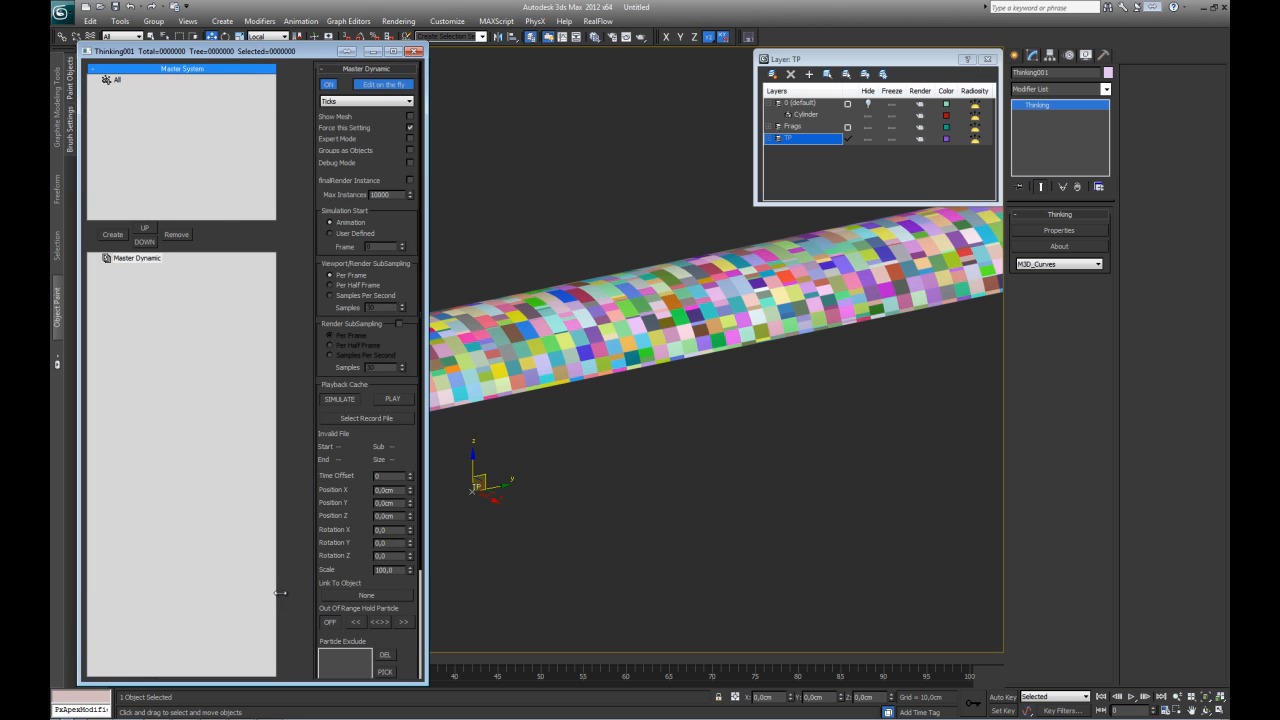
left_click_drag(280, 593, 220, 560)
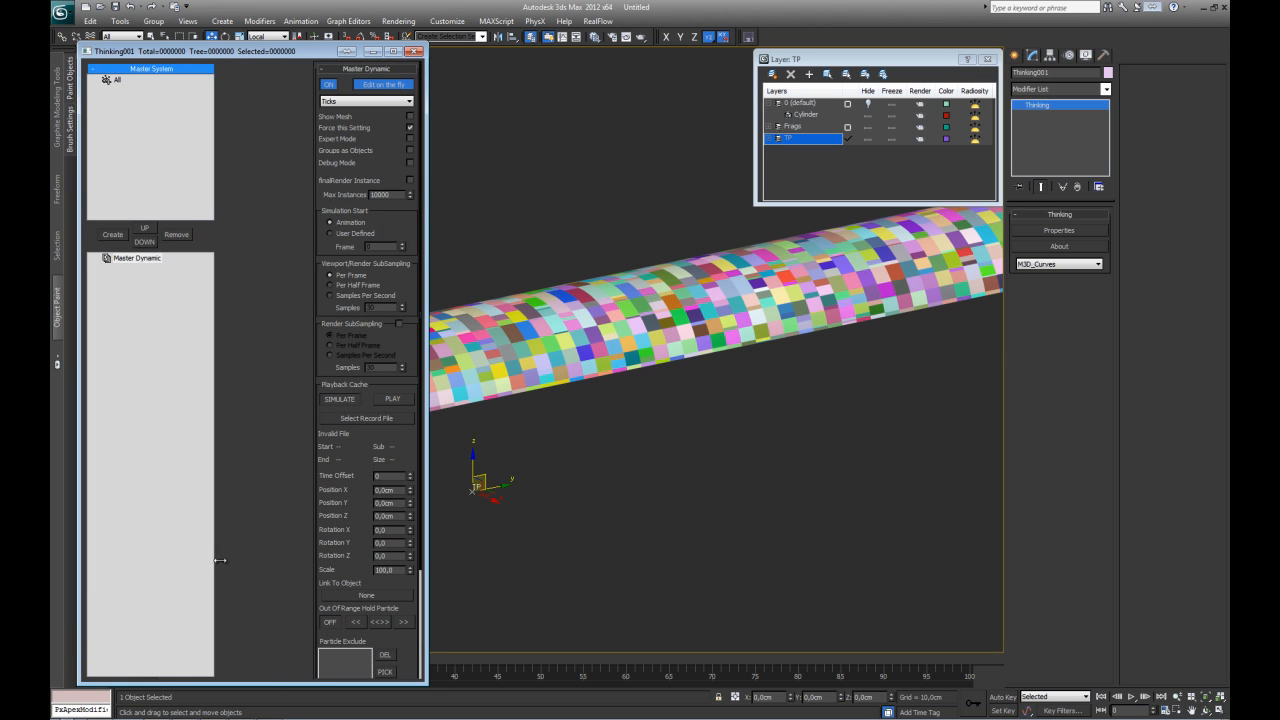
left_click_drag(422, 682, 572, 693)
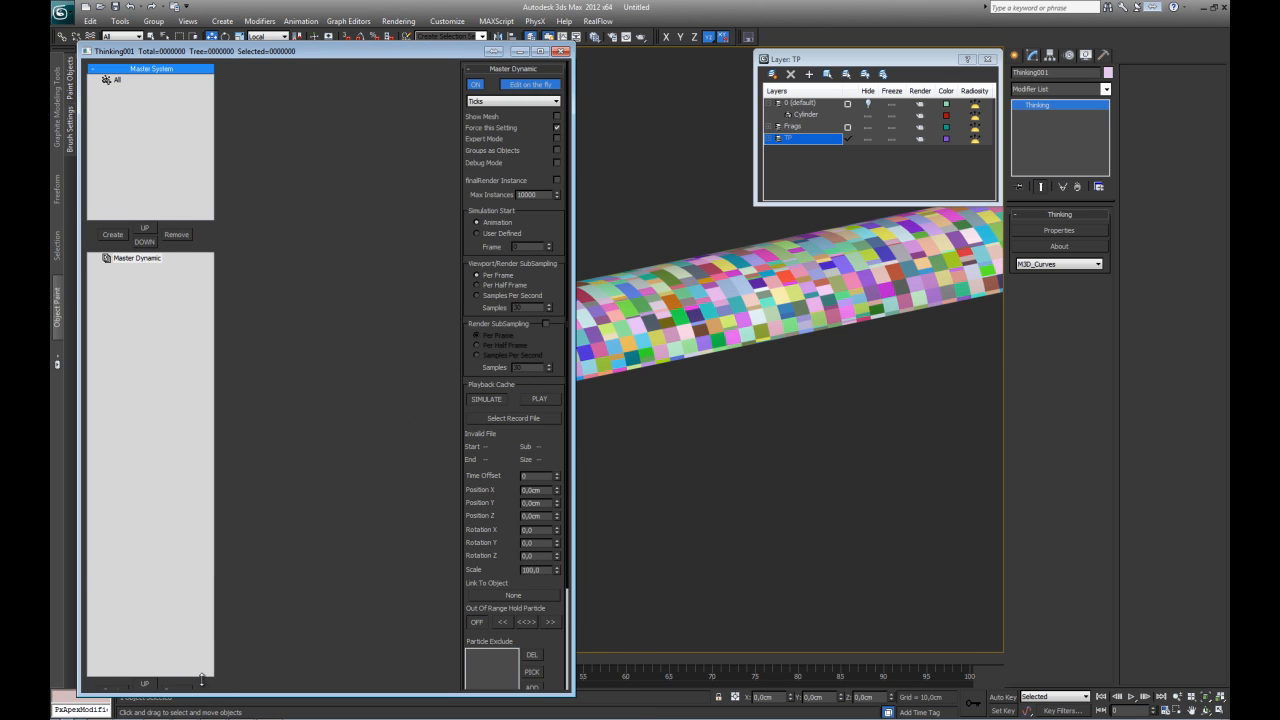
left_click_drag(203, 684, 200, 432)
left_click_drag(408, 57, 392, 37)
- Switch to the four-viewport layout and fit the properties window beside the orthographic view of the shell and TP icon
key("alt+w")
left_click(656, 373)
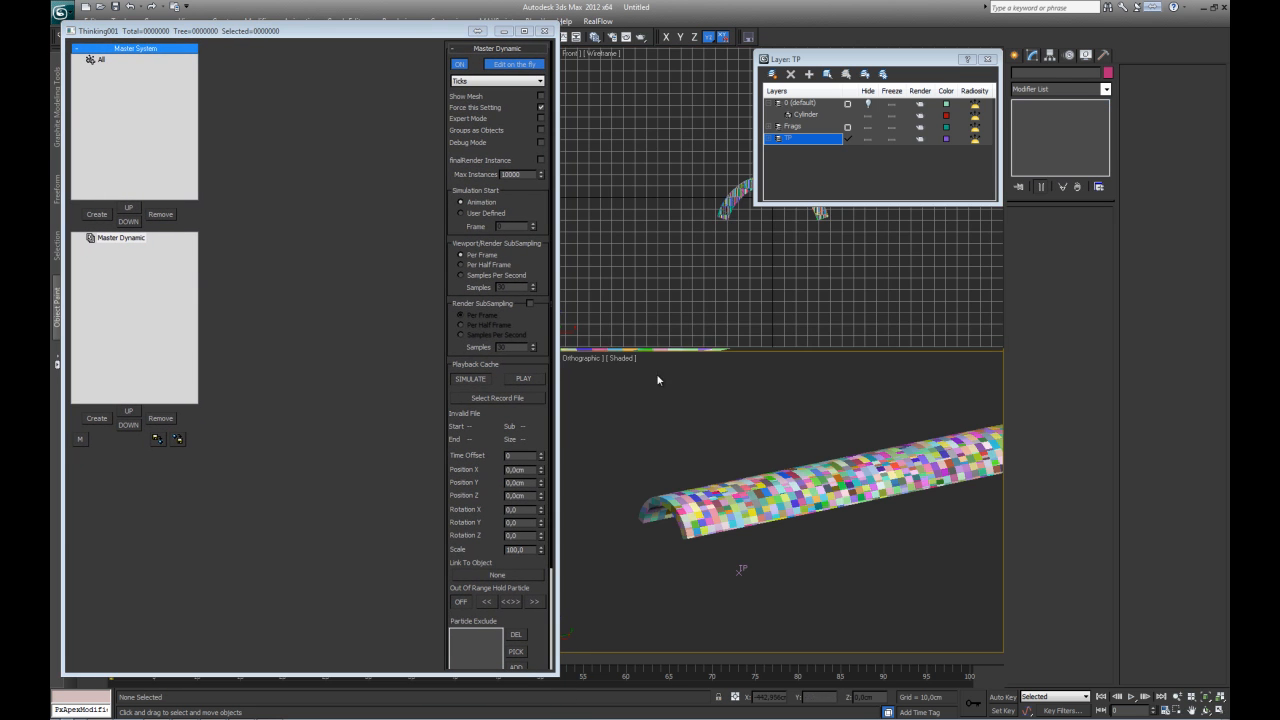
middle_click_drag(775, 494, 746, 409)
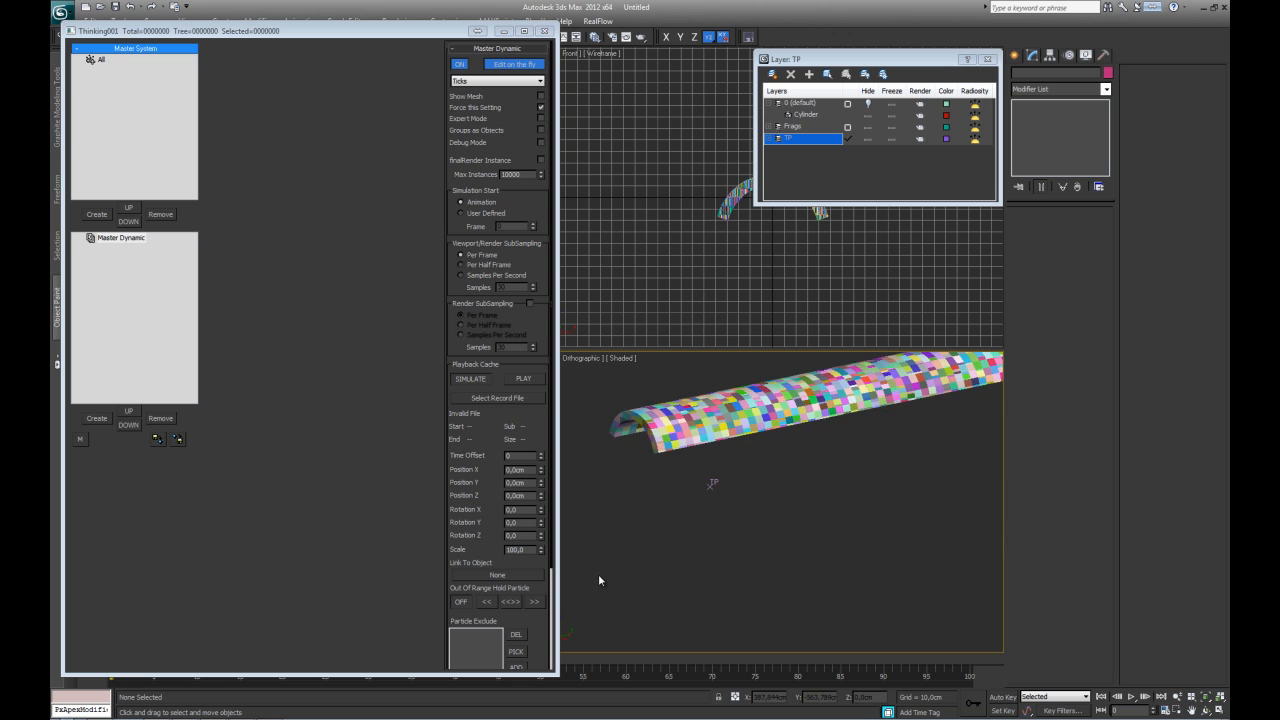
left_click_drag(556, 675, 546, 651)
mouse_move(809, 571)
middle_mouse_down("alt")
mouse_move(760, 537)
mouse_move(757, 560)
middle_mouse_up("alt")
middle_click_drag(818, 597, 705, 565)
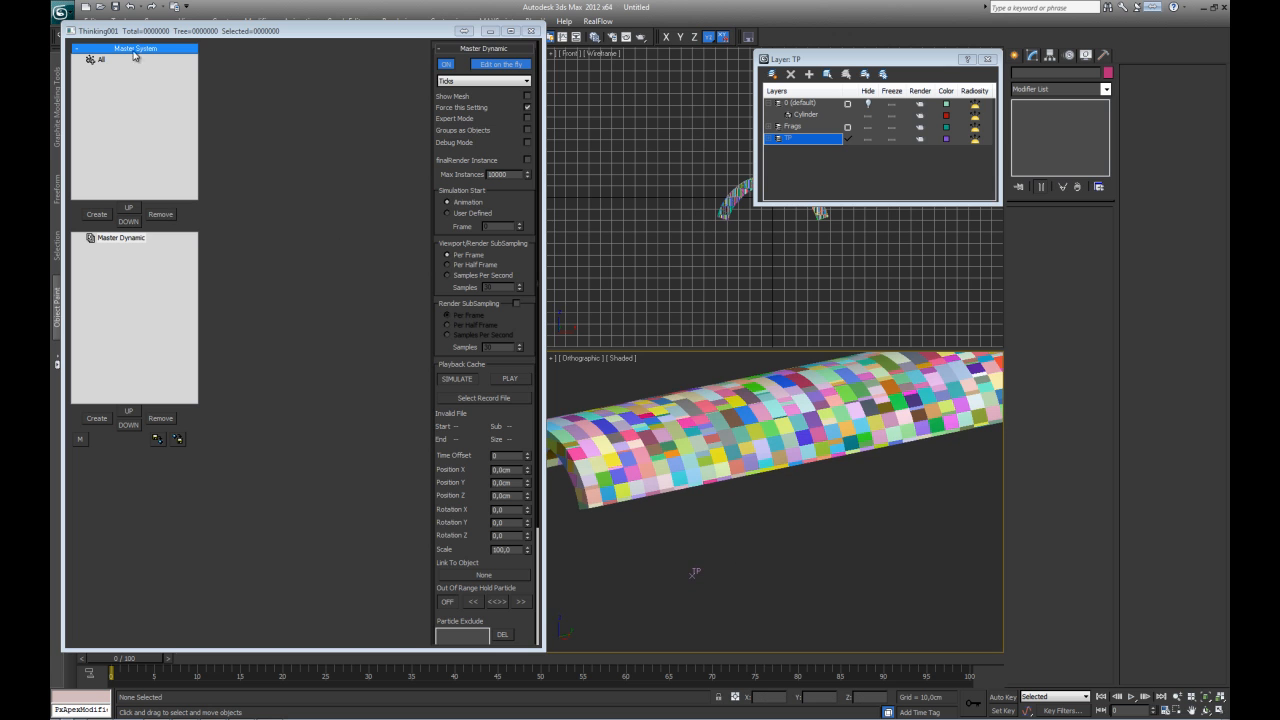
- Create a particle group under All and name it Particles
left_click(100, 61)
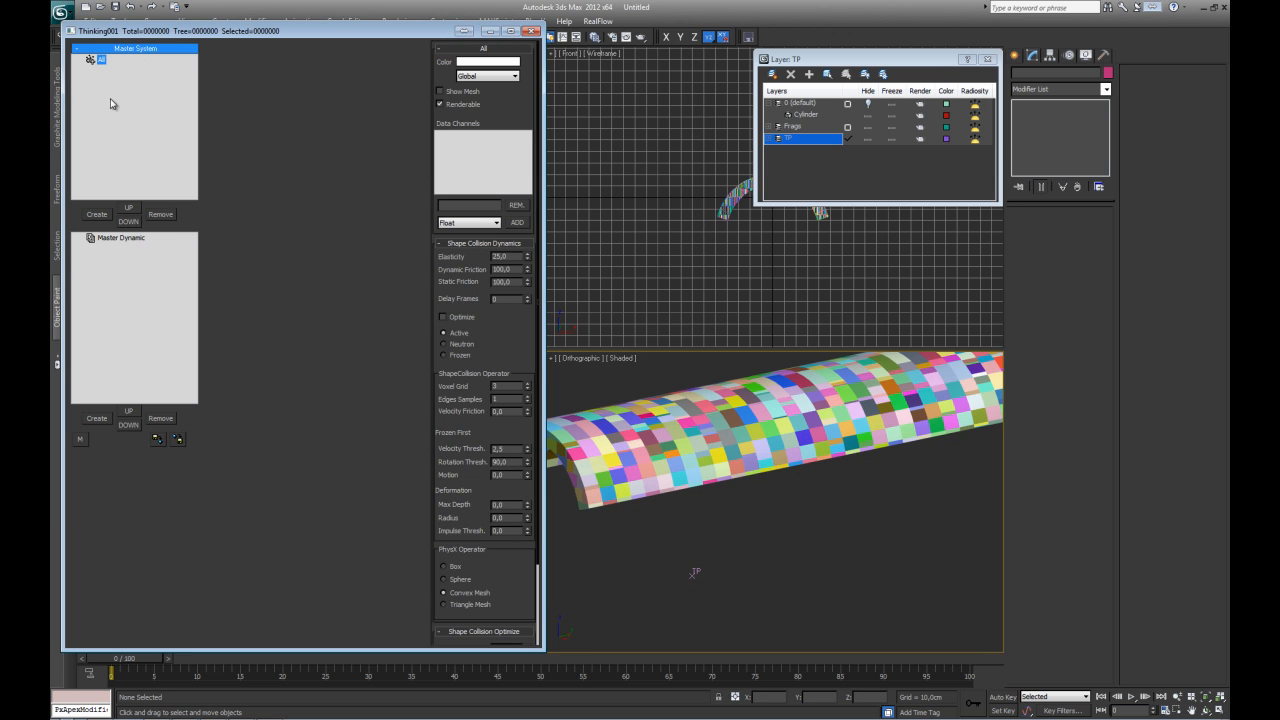
left_click(97, 215)
left_click(117, 70)
left_click(116, 72)
type("Particles")
key("Return")
- Create a subgroup under Particles and name it Inactive
left_click(104, 216)
left_click(129, 80)
left_click(127, 80)
type("Inac")
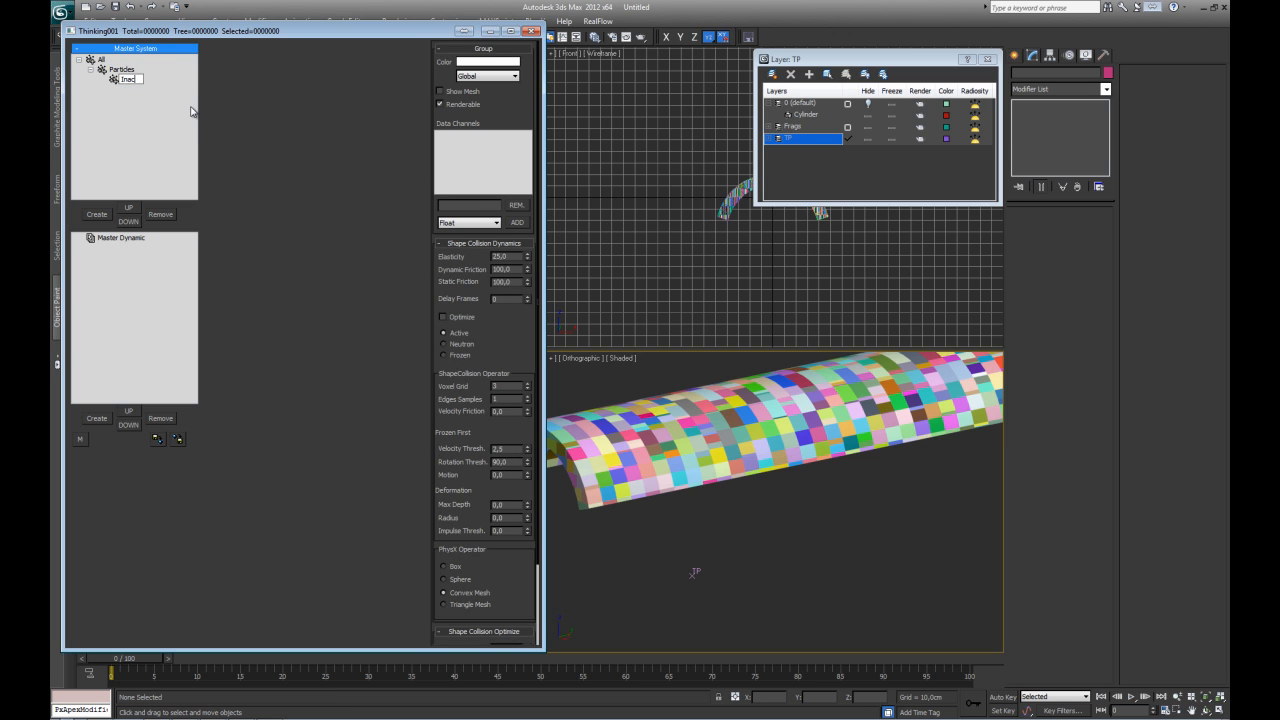
key("Return")
- Give the Inactive group a pure red colour, enable Show Mesh and set its particle display to None
left_click(486, 63)
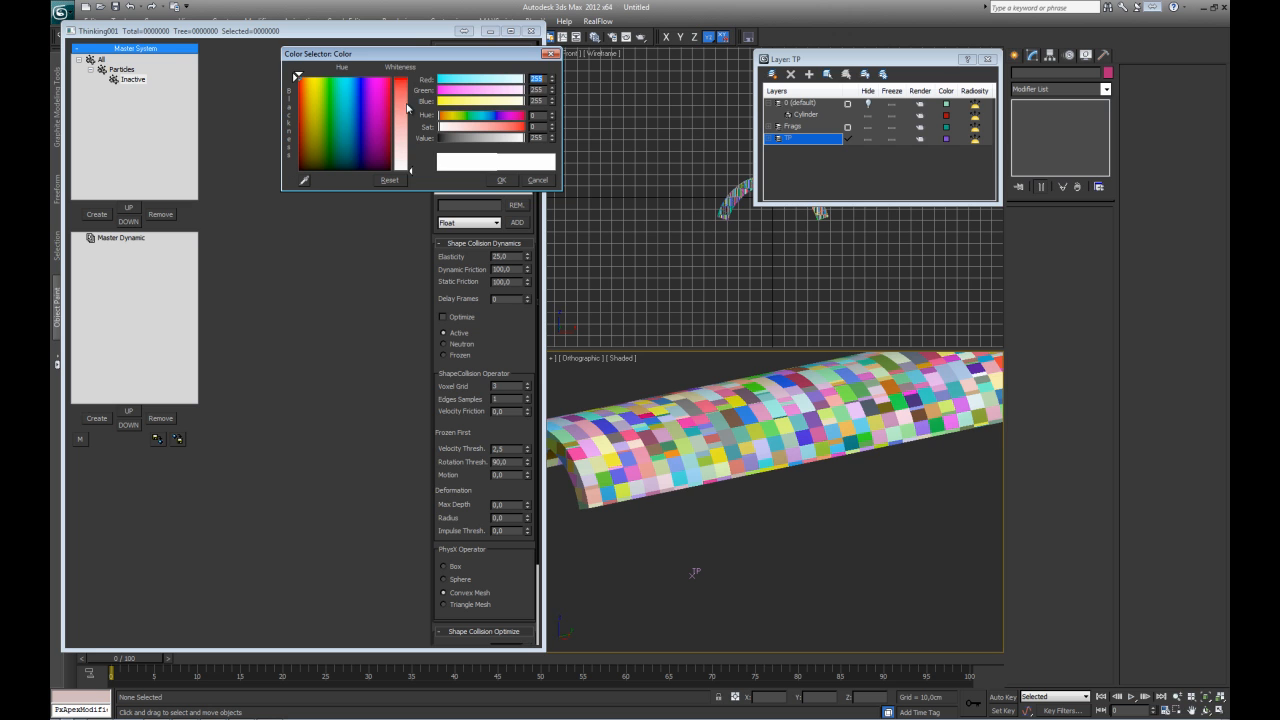
left_click(401, 78)
left_click(501, 180)
left_click(456, 93)
left_click(480, 77)
left_click(468, 100)
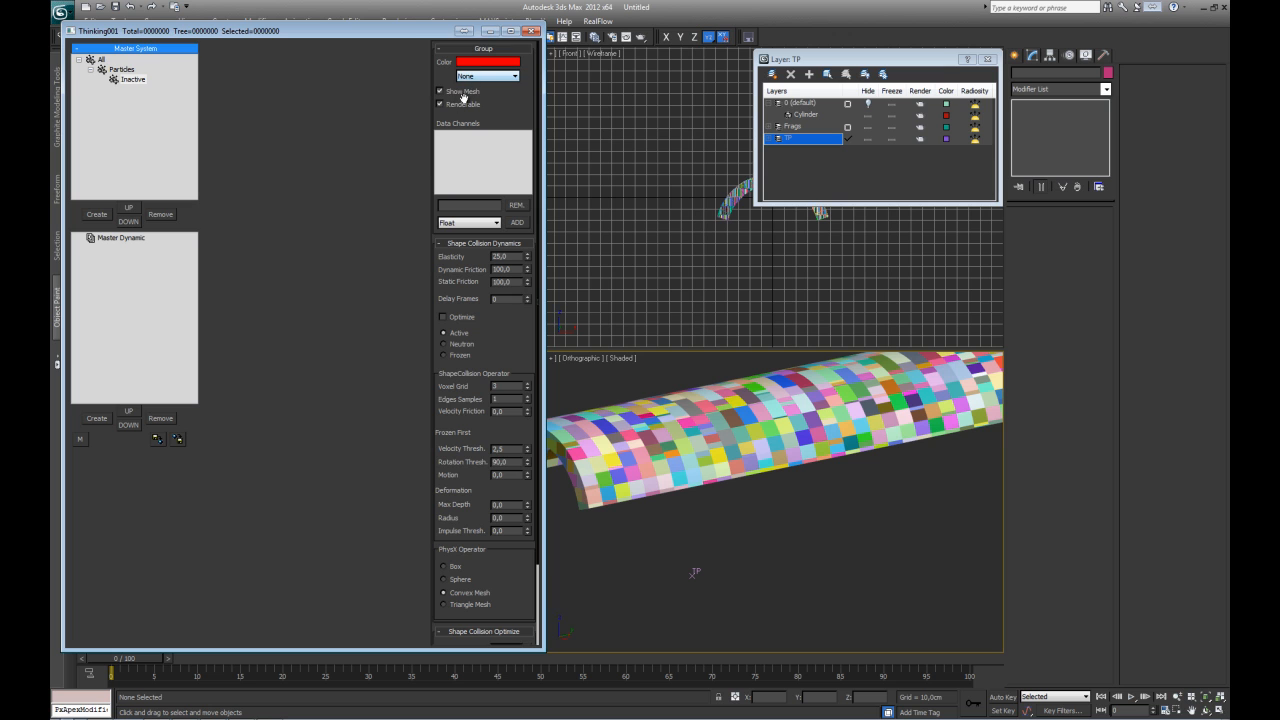
- Create a second subgroup under Particles and name it Active
left_click(118, 70)
left_click(97, 216)
left_click(130, 90)
key("F2")
type("Active")
key("Return")
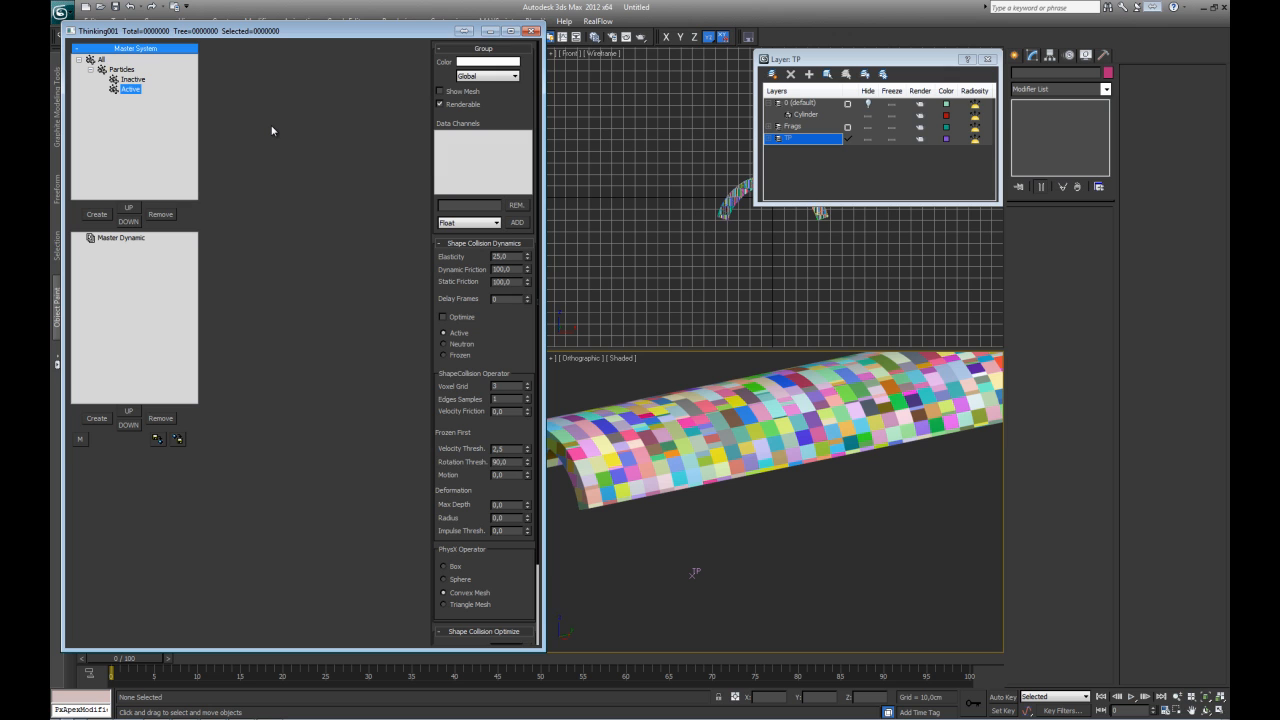
- Create a subgroup under Active and name it Fast
left_click(97, 215)
left_click(145, 103)
type("Fast")
key("Return")
- Give the Fast group a green colour, enable Show Mesh and choose its particle display type
left_click(473, 62)
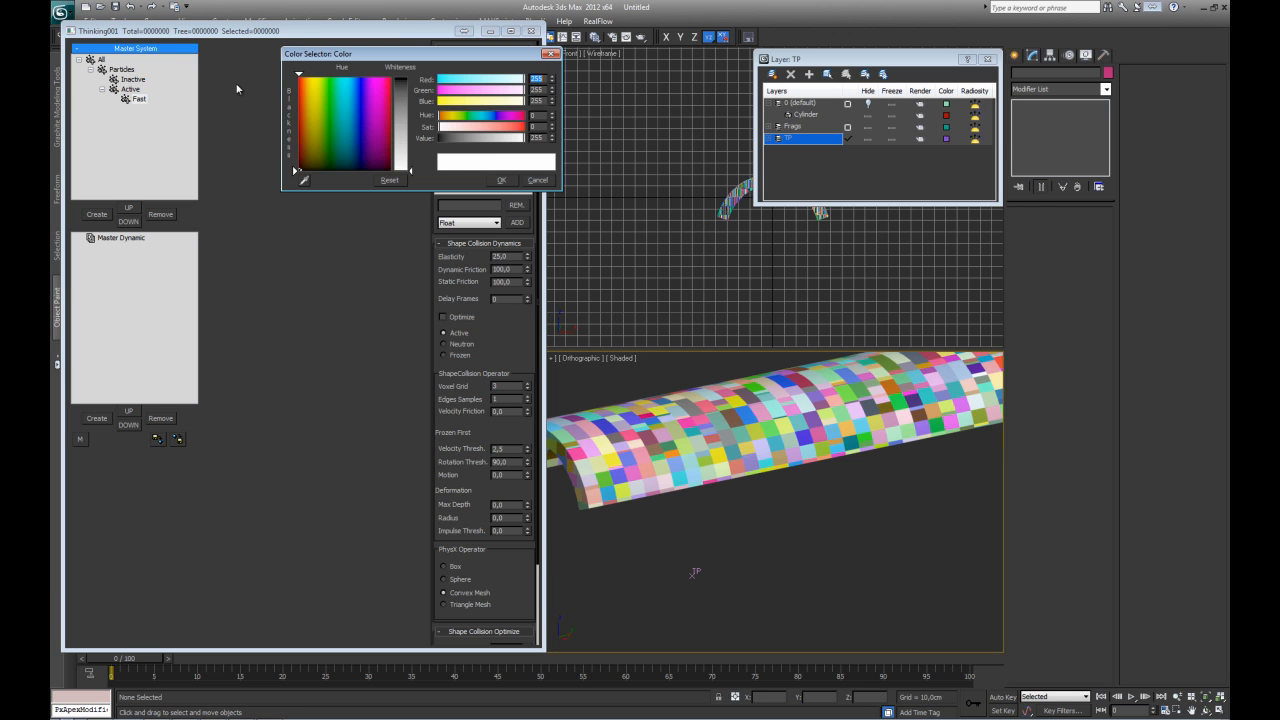
left_click(327, 123)
left_click_drag(401, 125, 405, 92)
left_click(501, 180)
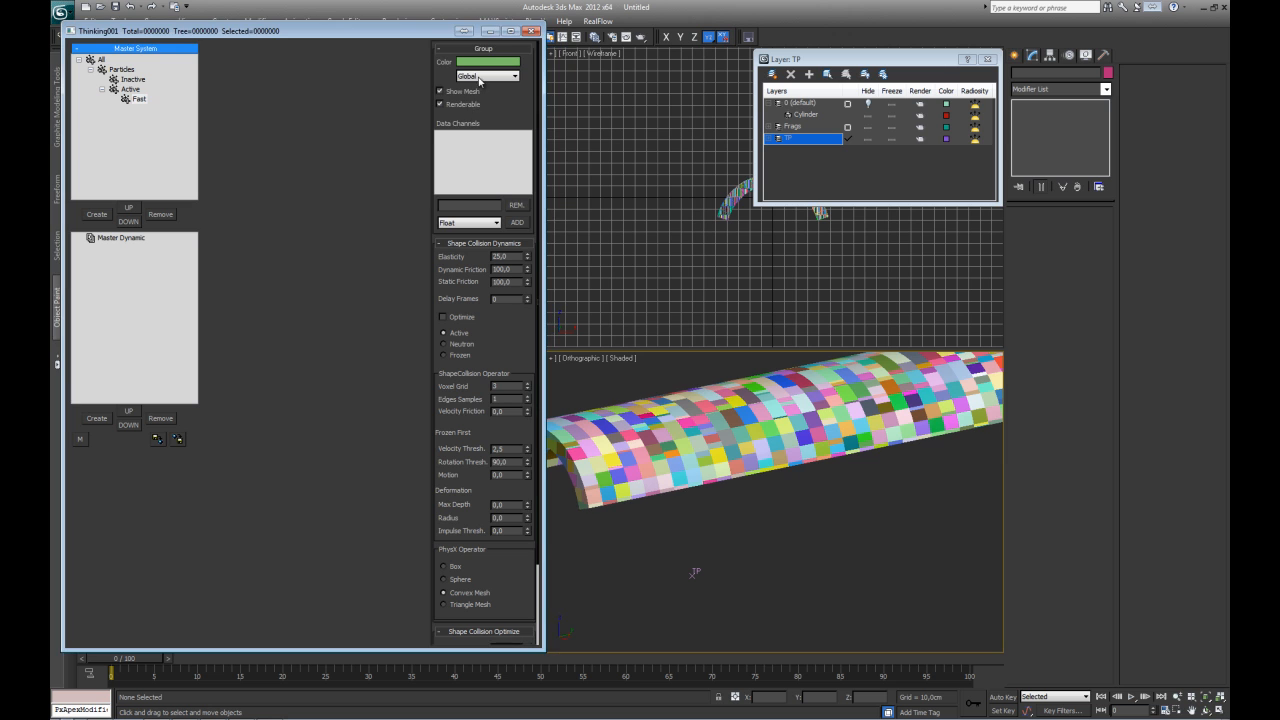
left_click(480, 78)
left_click(477, 87)
- Create another subgroup under Active and name it Slow
left_click(130, 89)
left_click(97, 216)
left_click(142, 109)
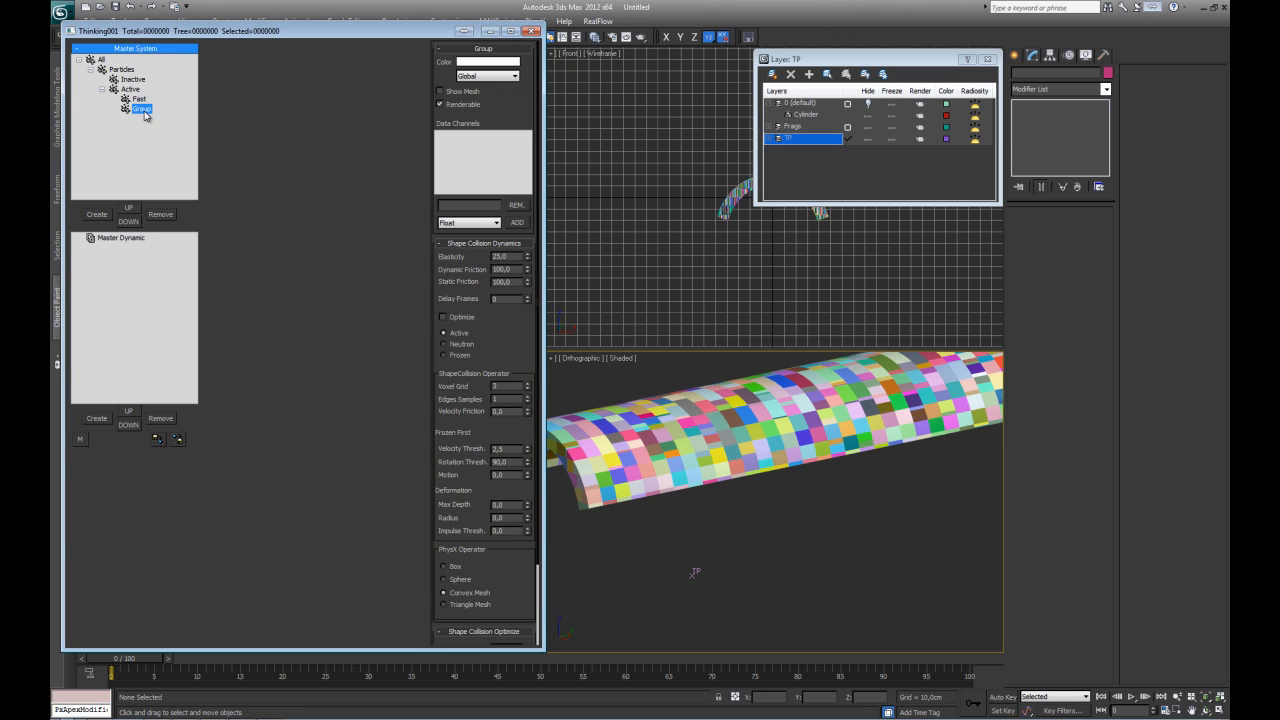
type("Slow")
key("Return")
- Give the Slow group a light teal colour
left_click(512, 63)
left_click(340, 118)
left_click_drag(404, 165, 404, 102)
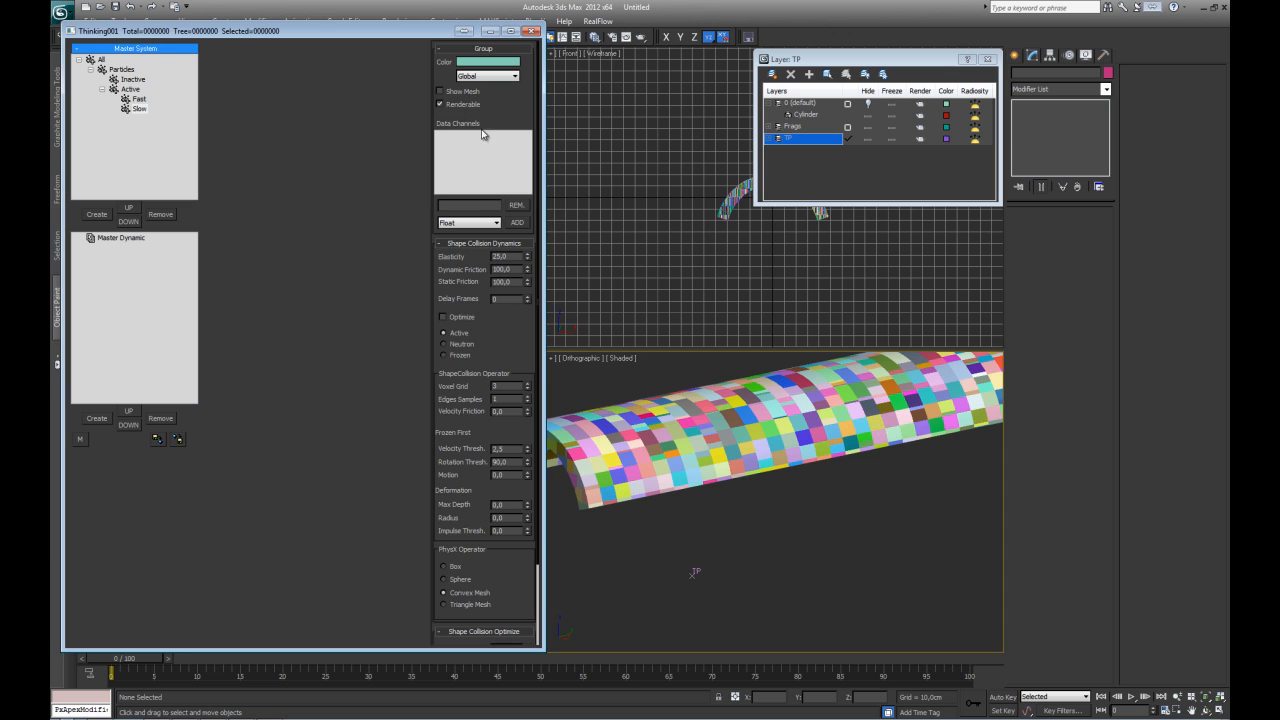
- Set the Slow group's particle display to None and enable its Show Mesh option
left_click(488, 76)
left_click(480, 88)
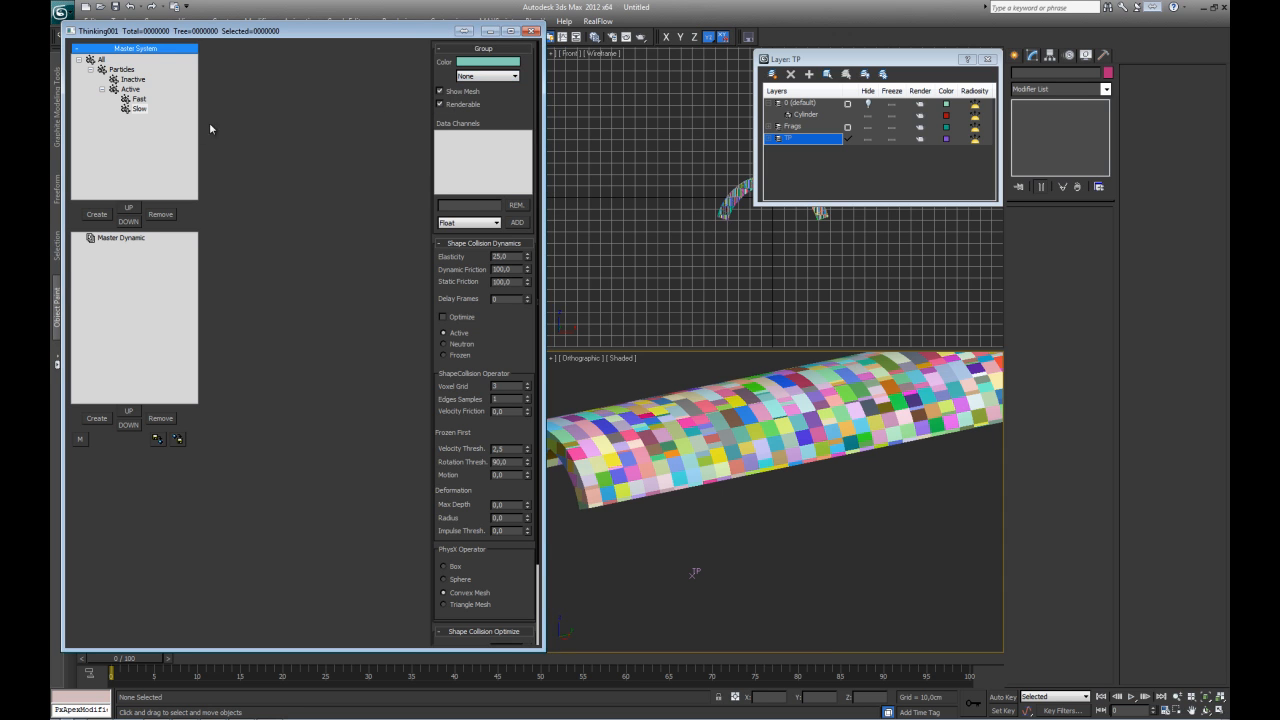
left_click(130, 89)
left_click(138, 99)
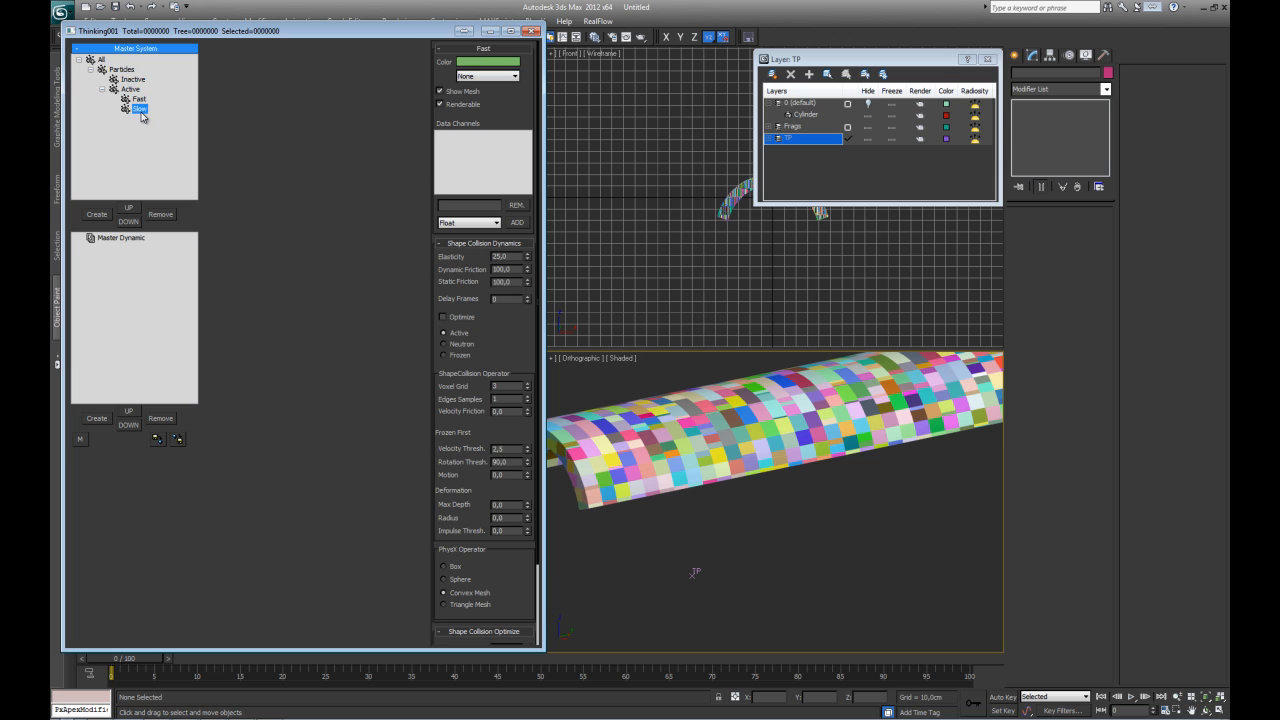
left_click(90, 70)
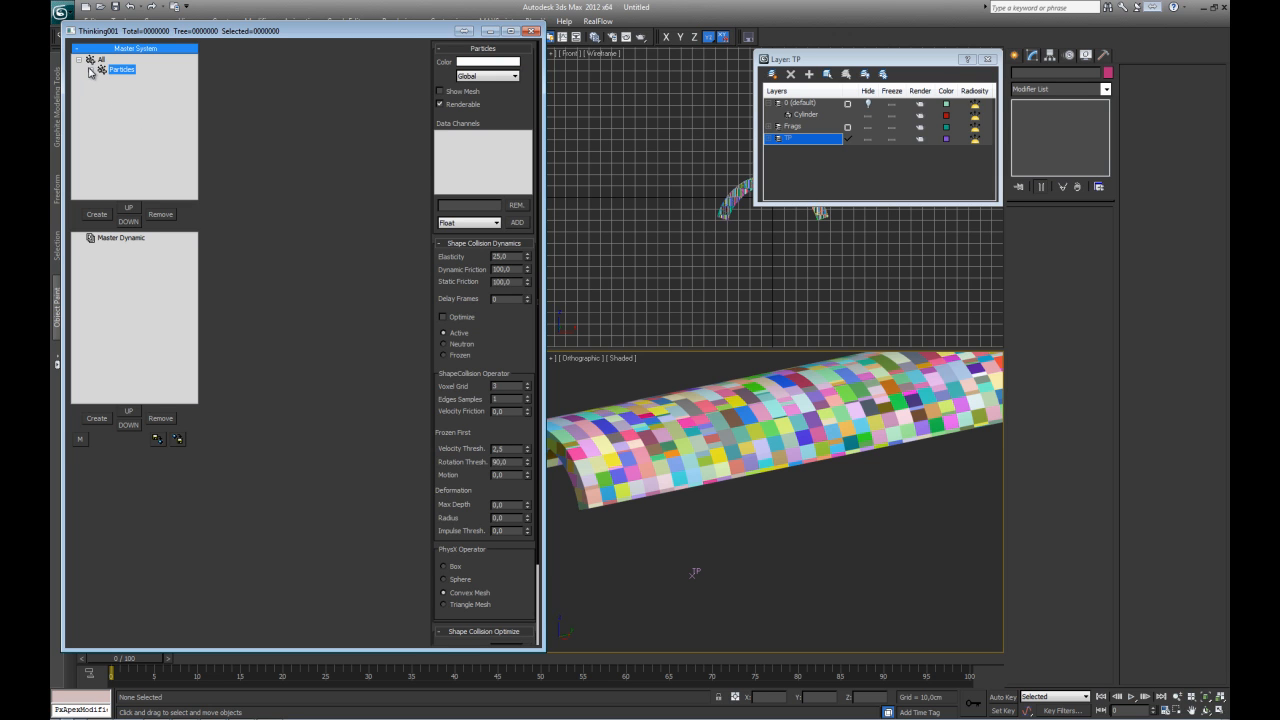
left_click(90, 70)
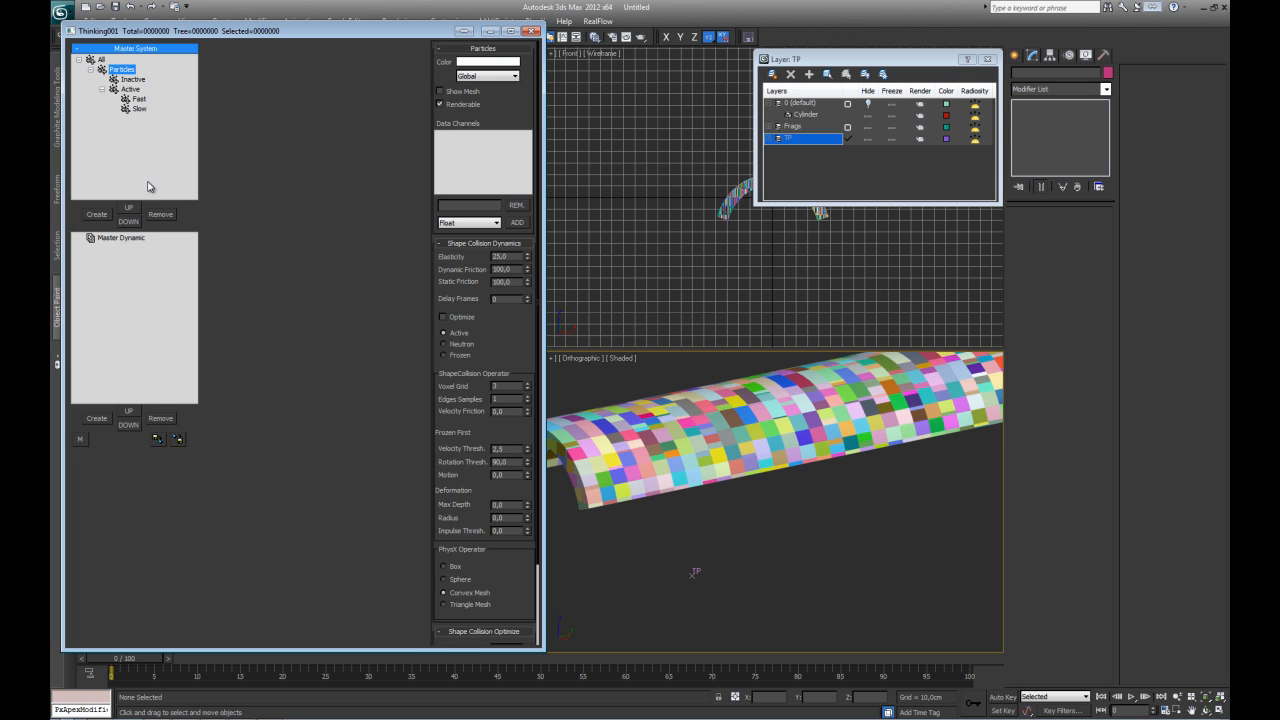
- Shorten the group tree, lengthen the dynamic set tree, and disable Force this Setting on Master Dynamic
left_click_drag(172, 201, 164, 124)
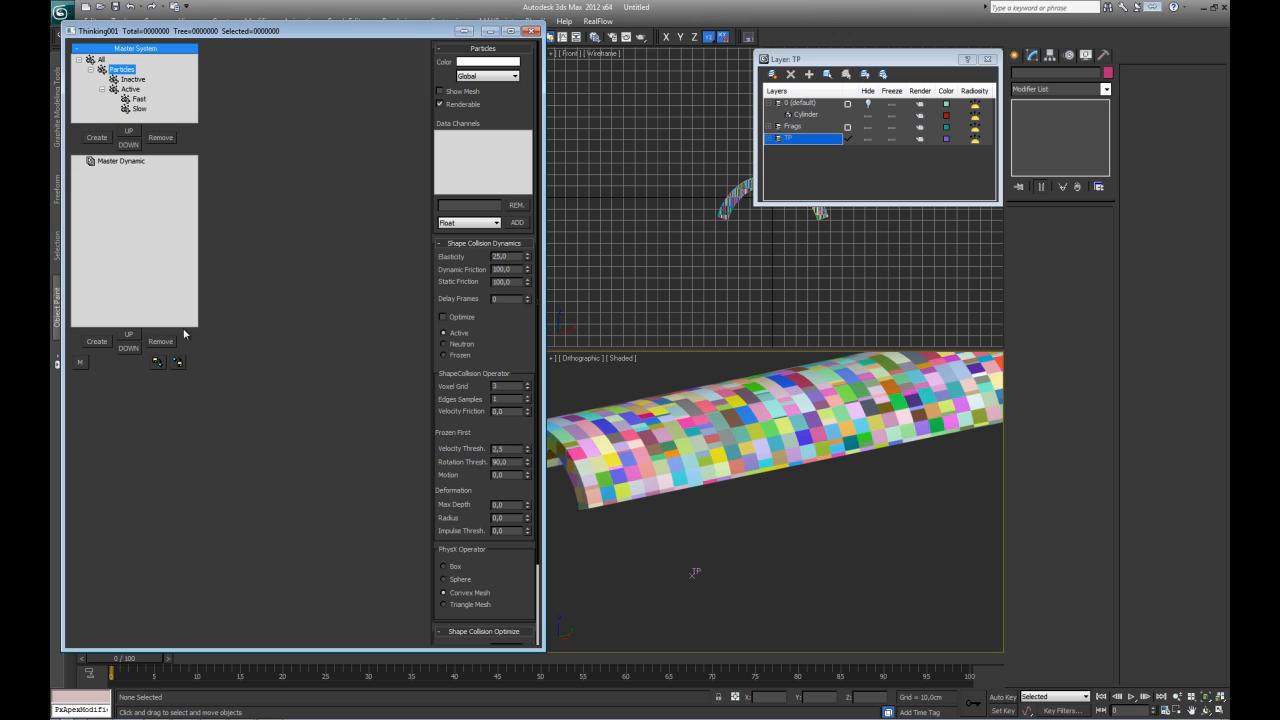
left_click_drag(184, 334, 186, 452)
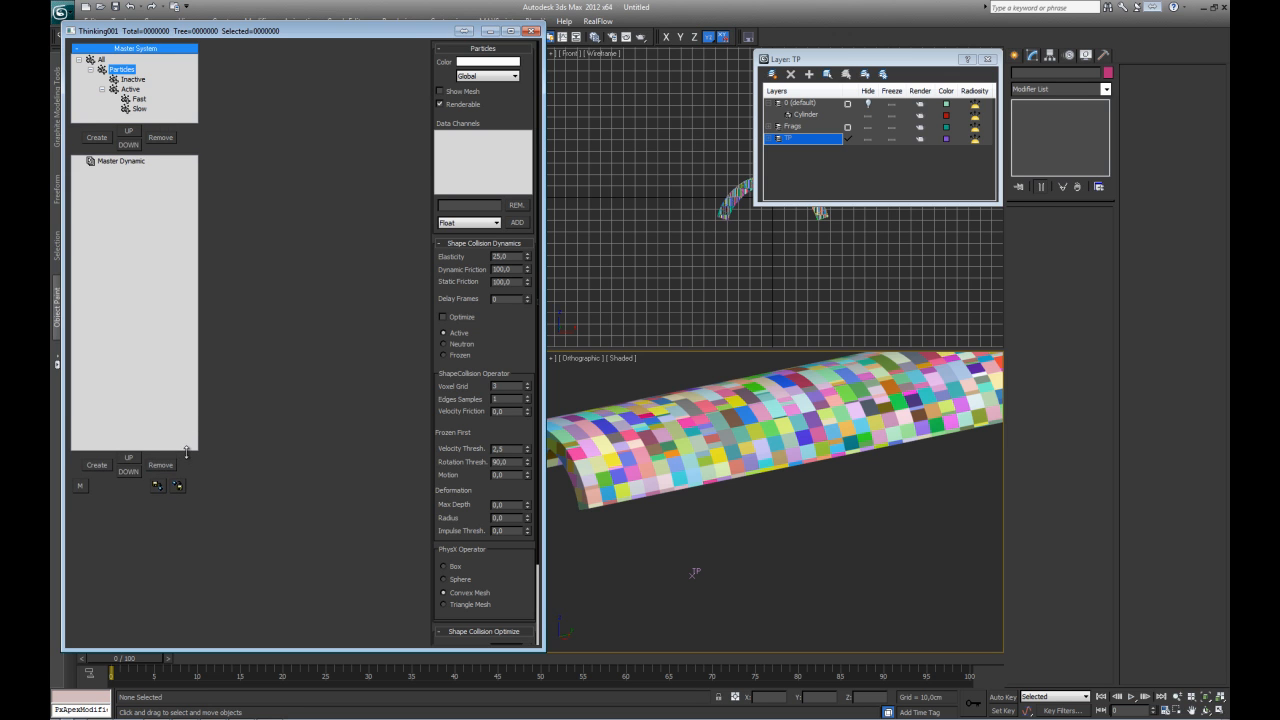
left_click(117, 164)
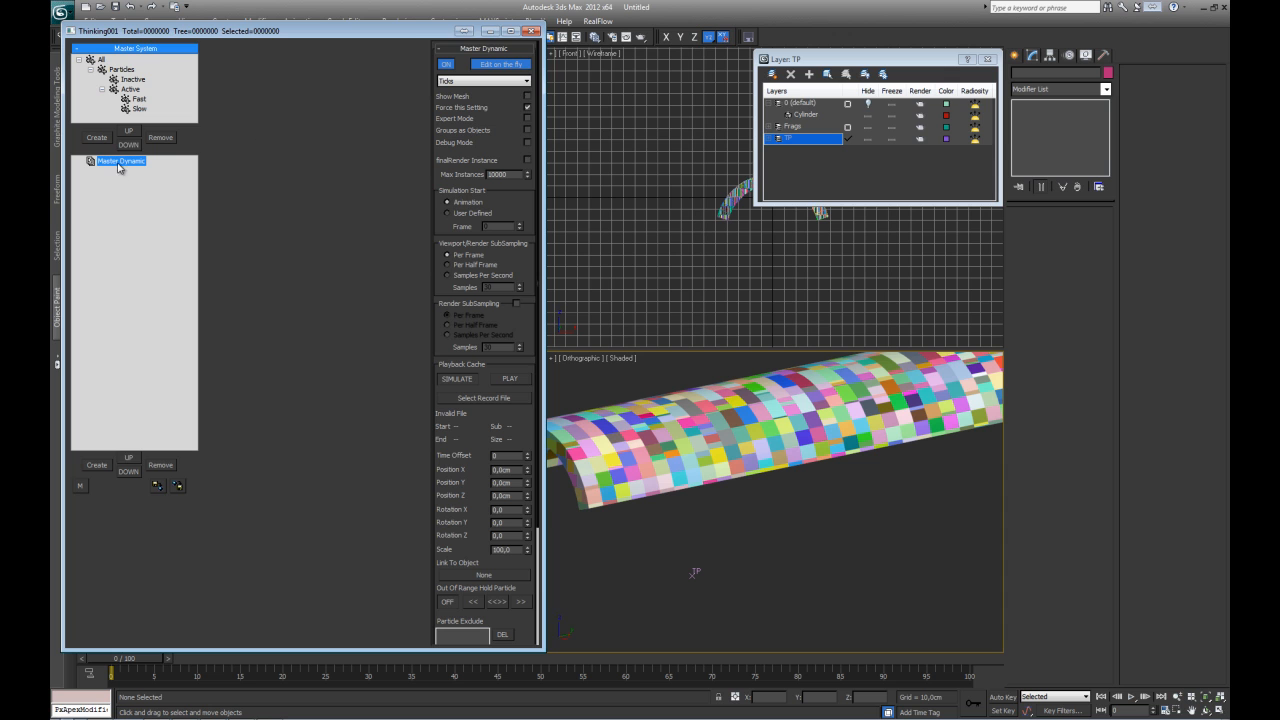
left_click(527, 108)
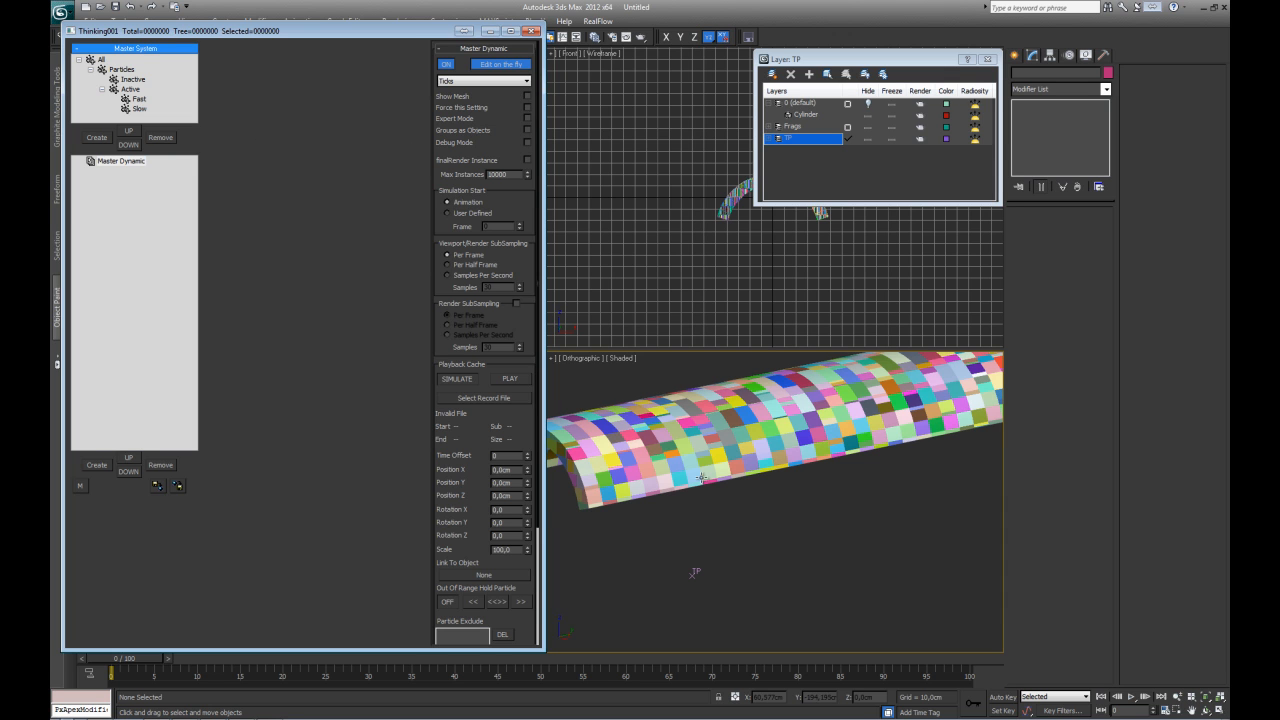
- Create a dynamic set under Master Dynamic, enlarge its wiring area and name it BuildUpEffect
left_click(107, 467)
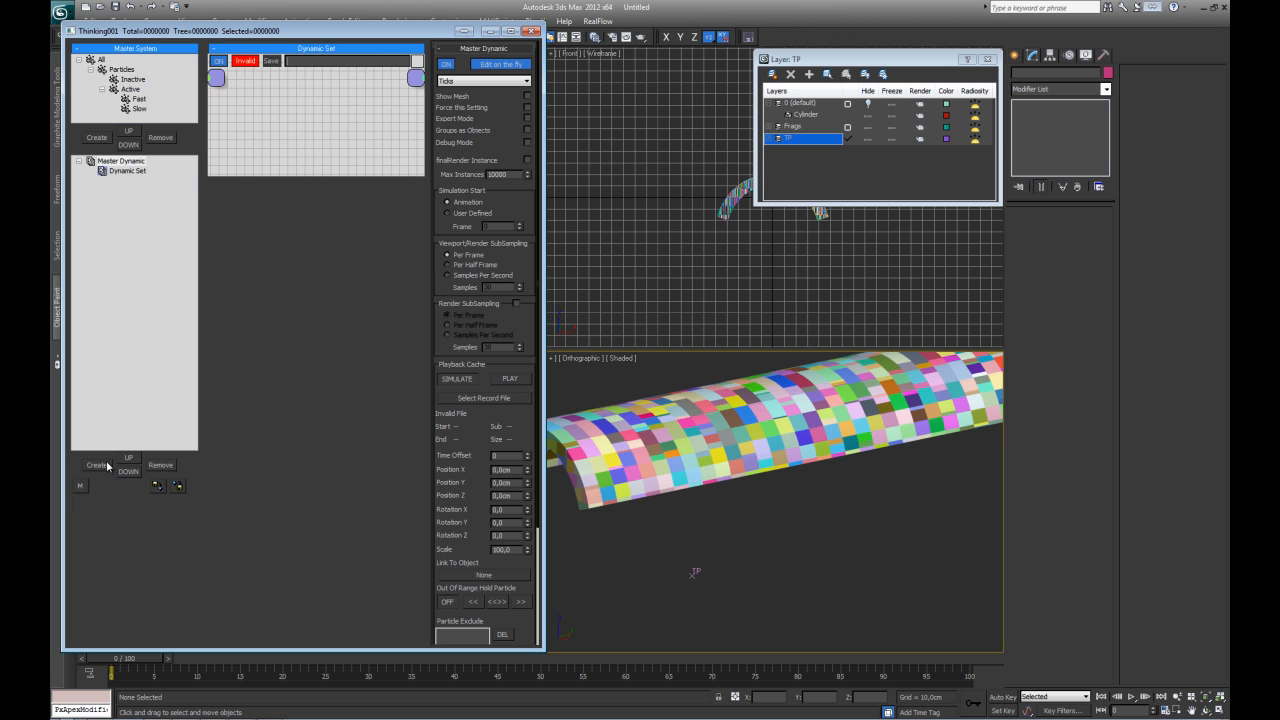
left_click_drag(245, 180, 351, 605)
left_click_drag(545, 598, 550, 598)
left_click(128, 171)
type("BuildUpEffect")
key("Return")
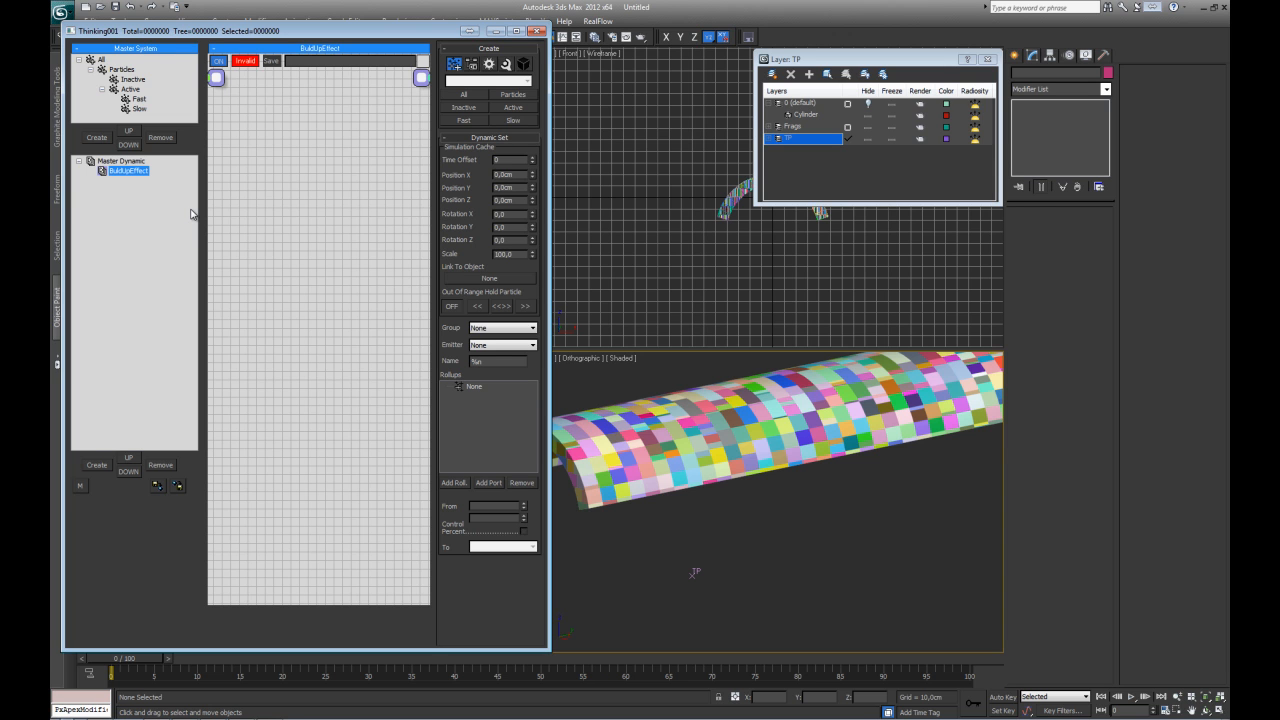
- Create a nested dynamic set under BuildUpEffect and name it Inactive
left_click(96, 466)
left_click(139, 181)
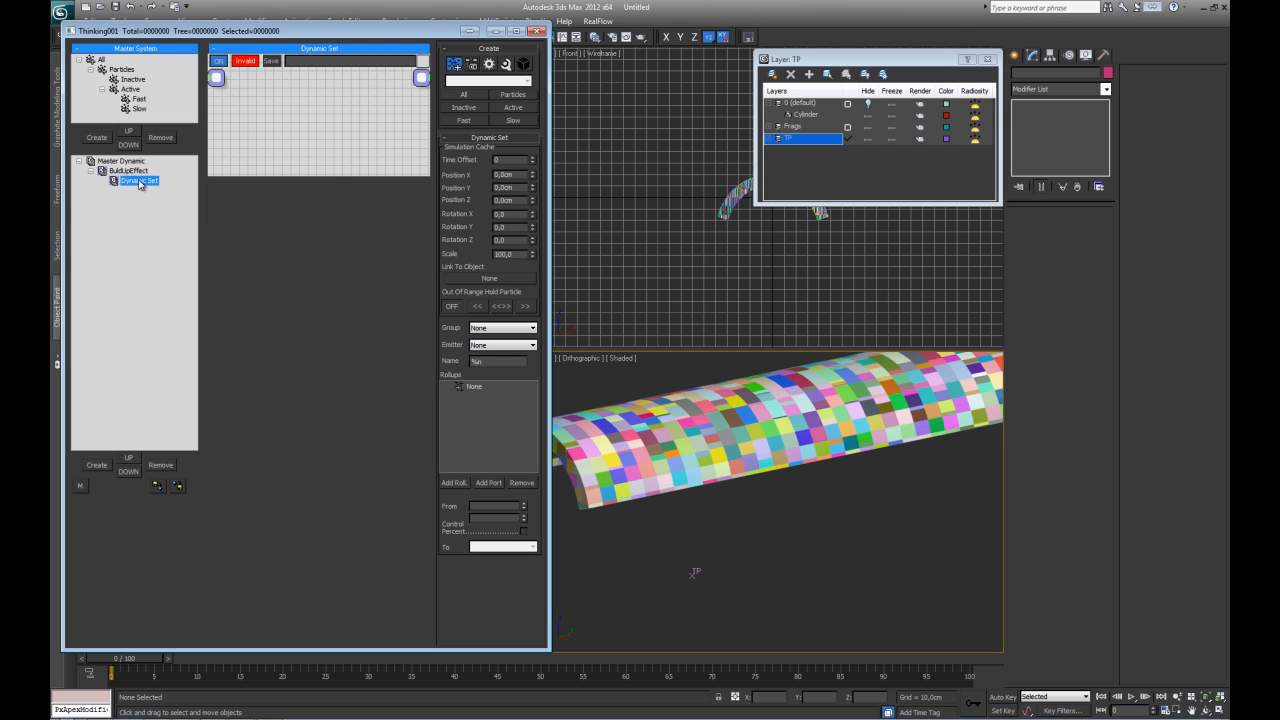
type("Inactive")
key("Return")
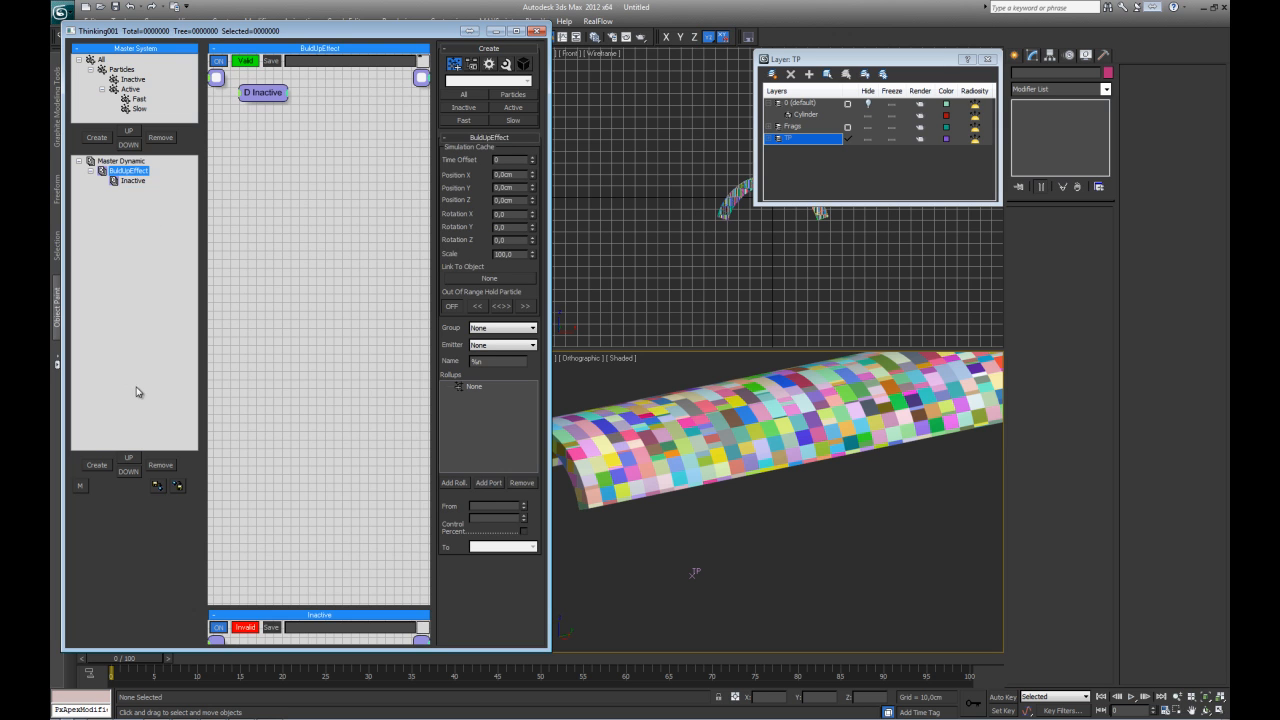
- Create a second dynamic set under BuildUpEffect and name it Active
left_click(96, 465)
left_click(128, 191)
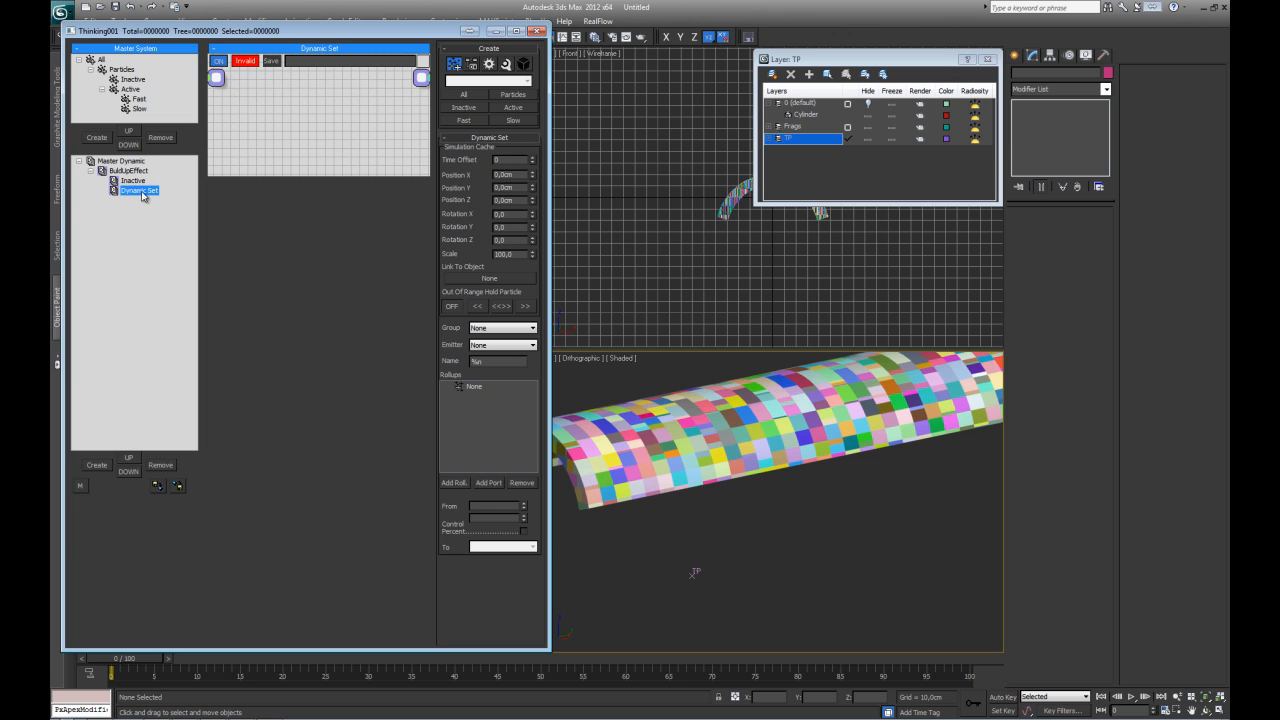
type("Active")
key("Return")
left_click(133, 181)
left_click(130, 191)
left_click(130, 191)
left_click(131, 183)
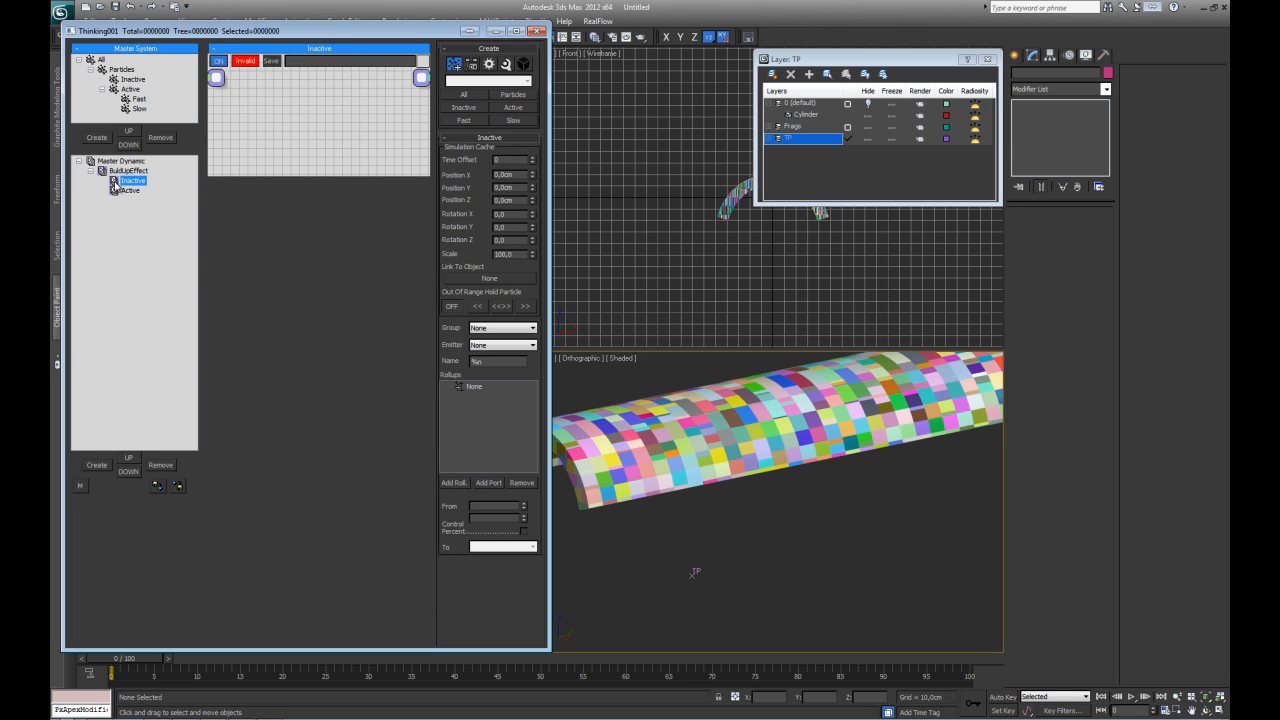
- Enlarge the Active dynamic set's wiring area and the orthographic viewport showing the shell
left_click(119, 192)
left_click(124, 192)
left_click(120, 191)
left_click_drag(275, 175, 329, 618)
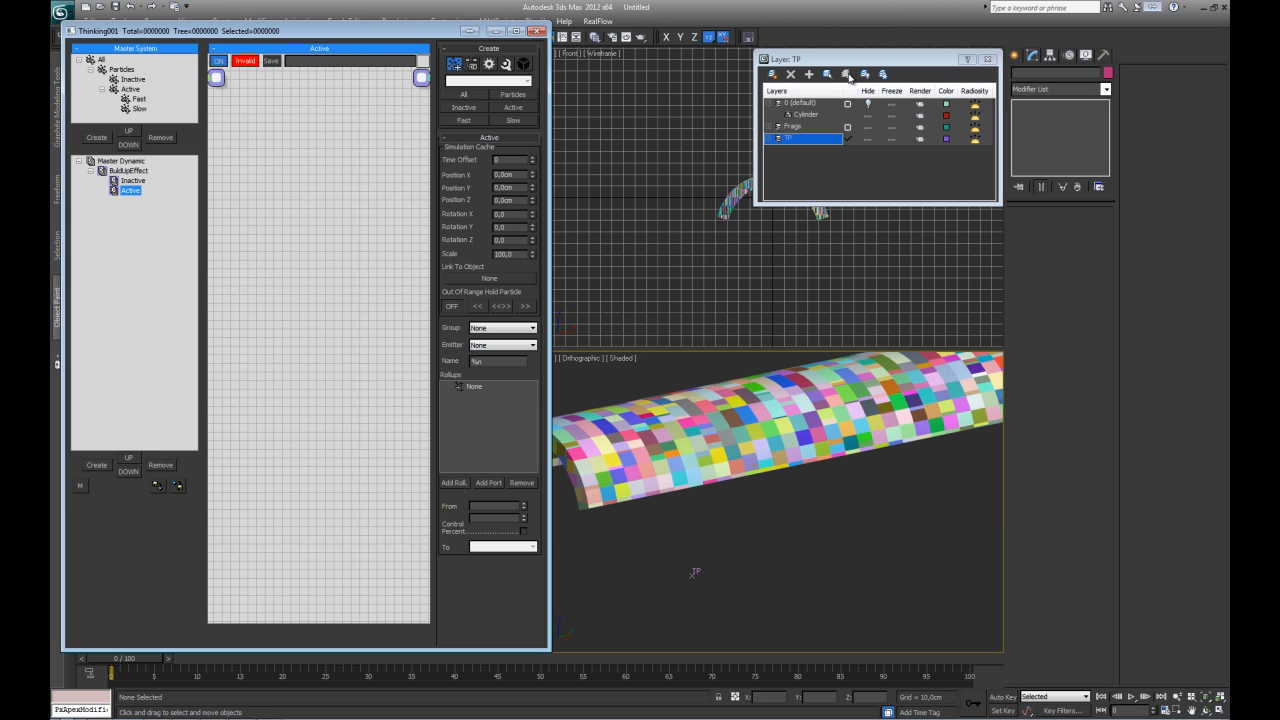
left_click(788, 279)
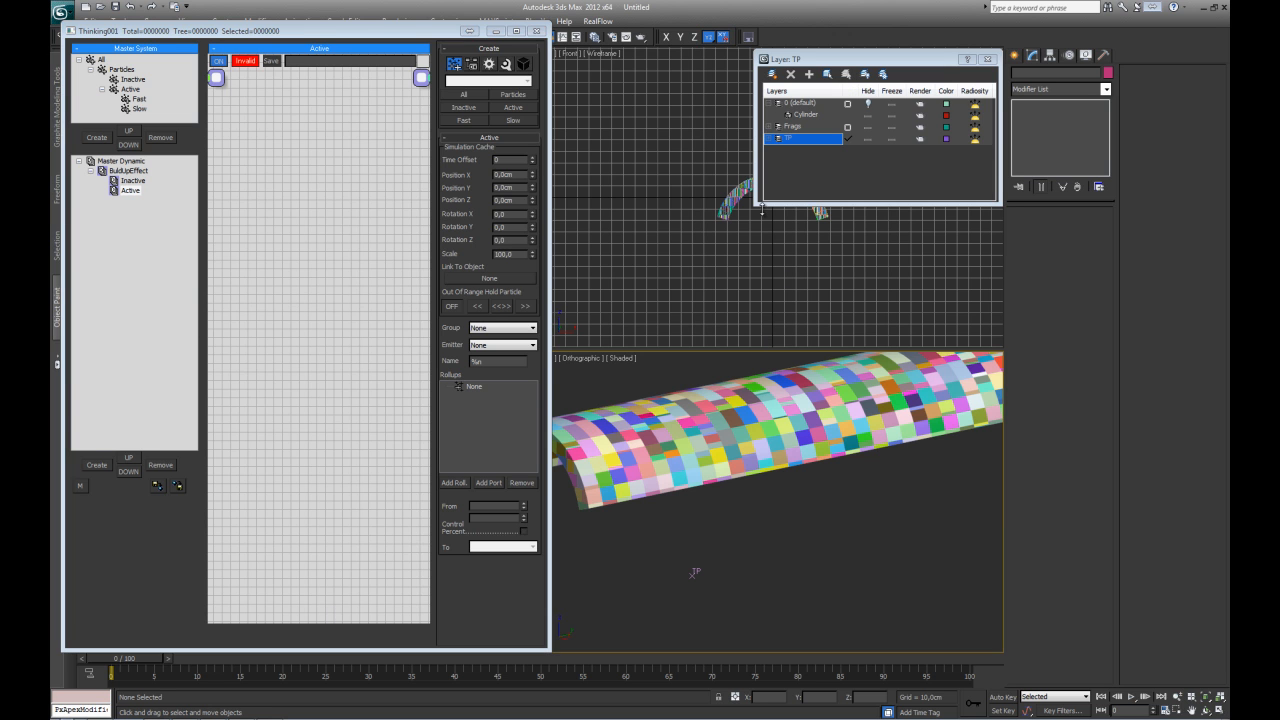
left_click_drag(762, 208, 745, 215)
middle_click_drag(760, 443, 811, 466)
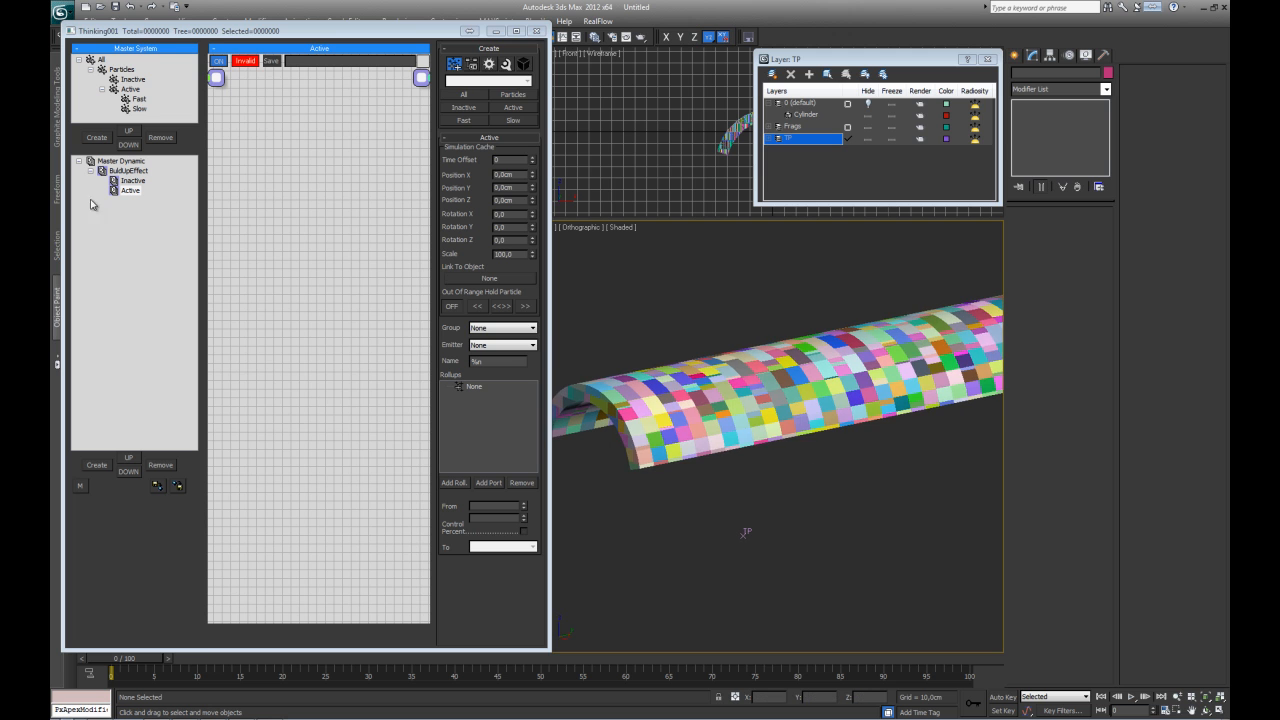
- Create a dynamic set under Inactive, name it O2P and enlarge its wiring area
left_click(132, 182)
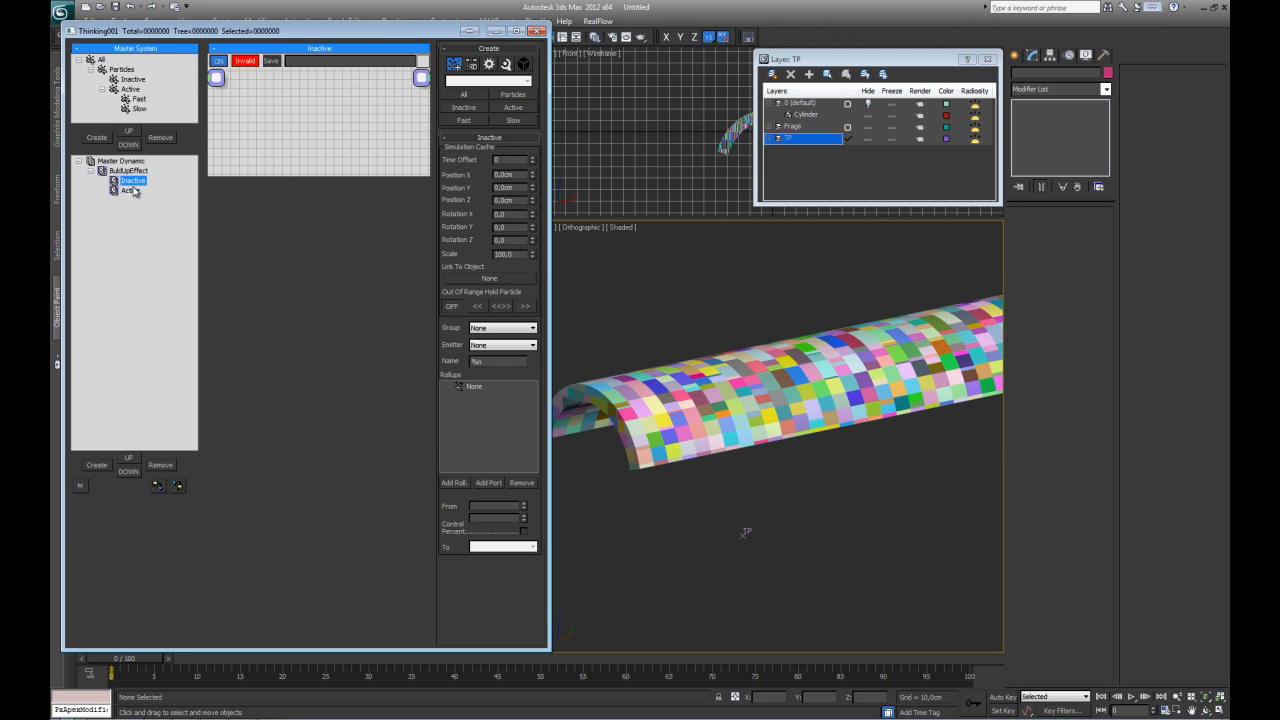
left_click(96, 465)
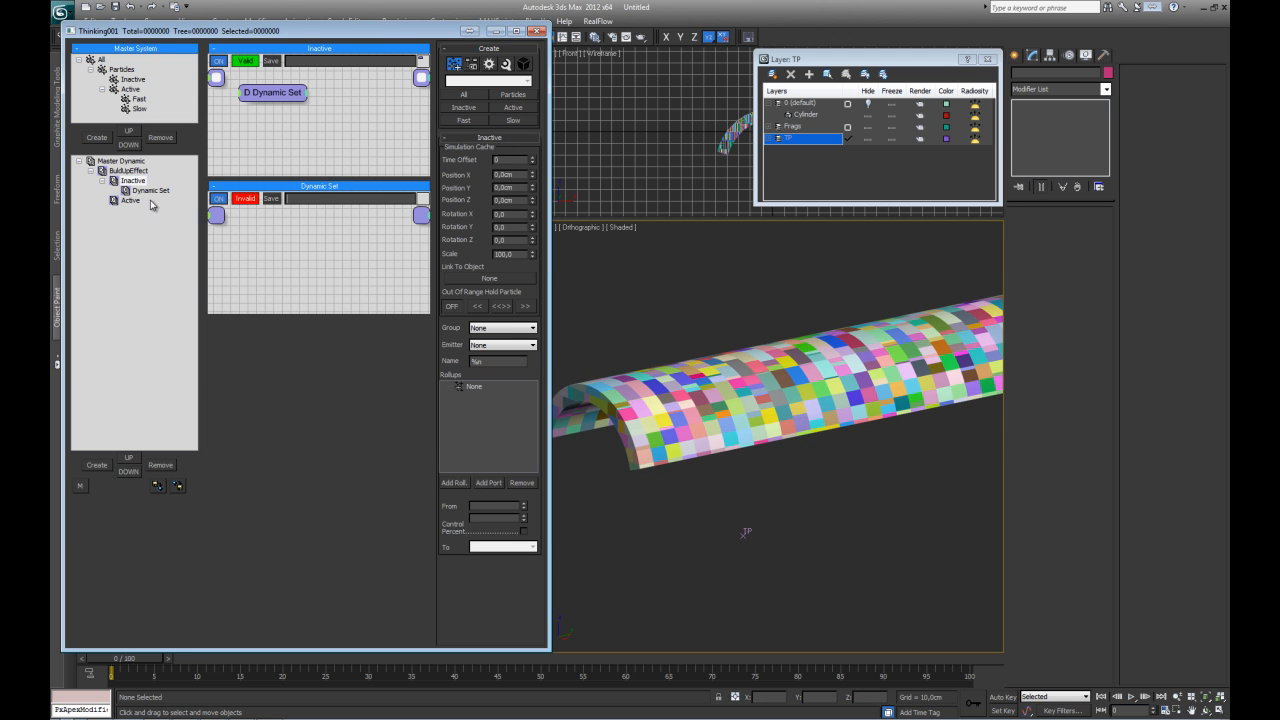
left_click(147, 191)
key("F2")
type("O2P")
key("Return")
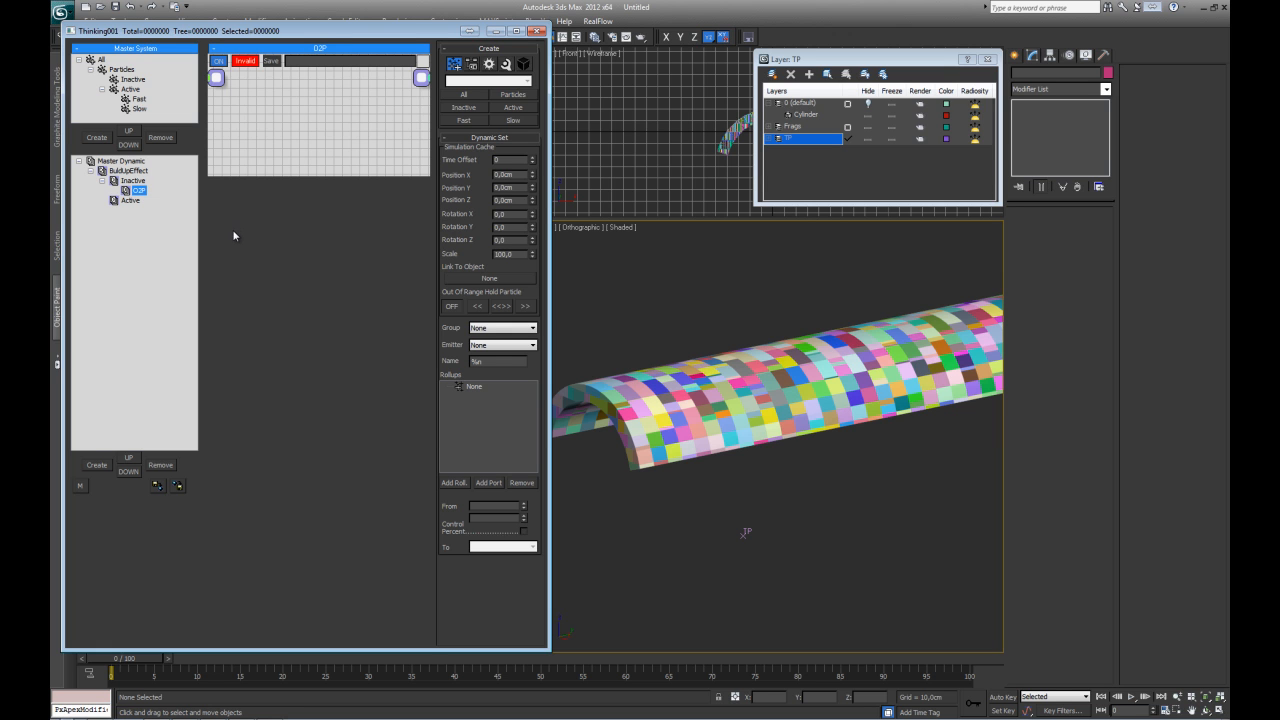
left_click_drag(337, 176, 334, 518)
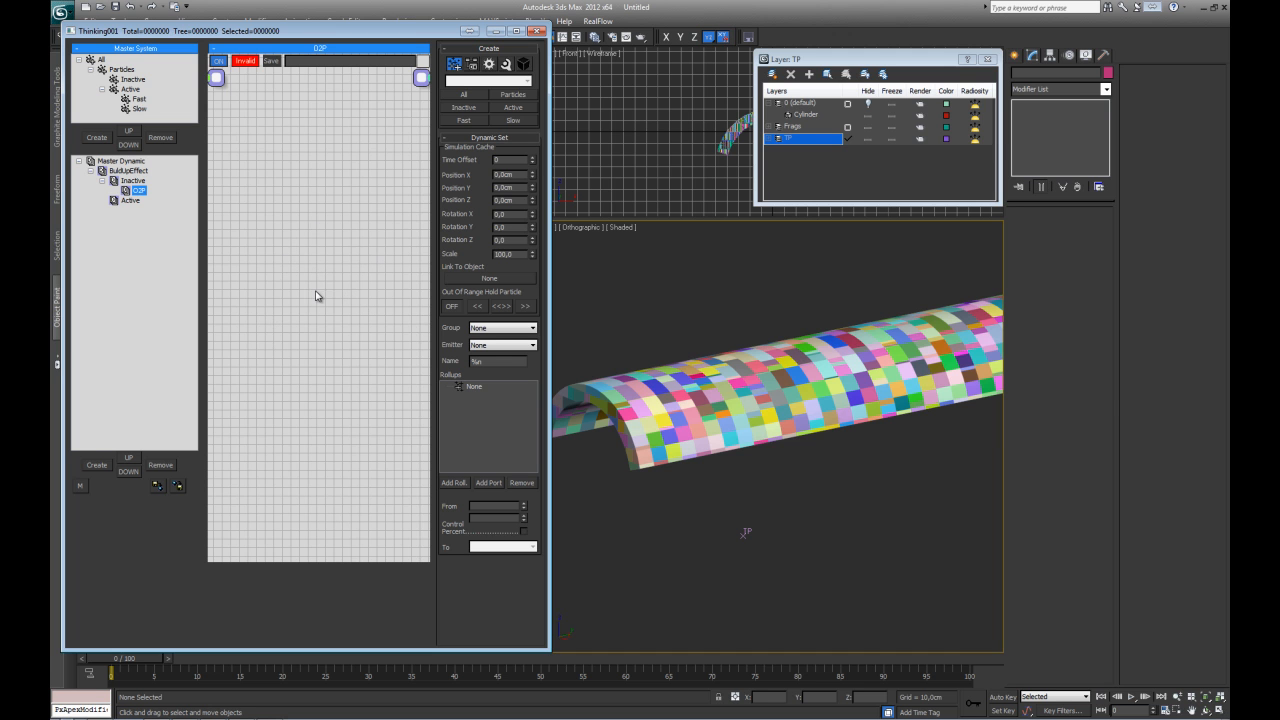
- Add an Obj.To Particle generator operator to the O2P dynamic set
left_click(678, 418)
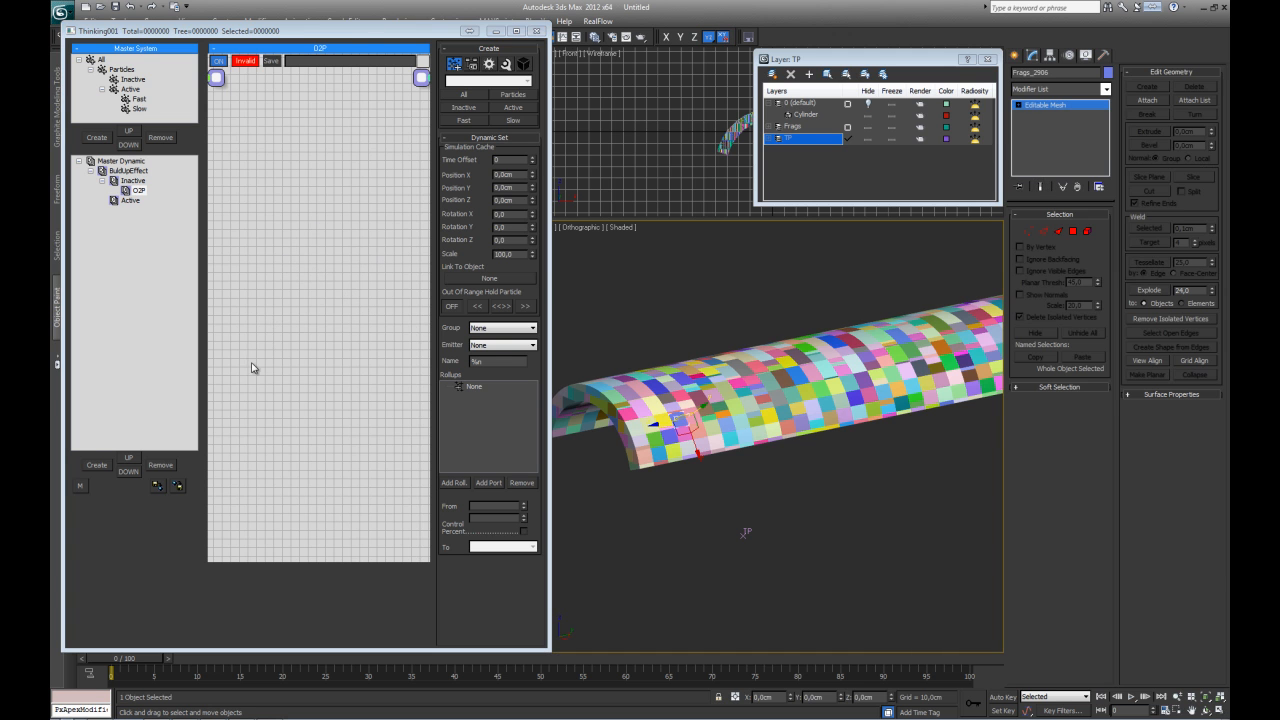
left_click(292, 284)
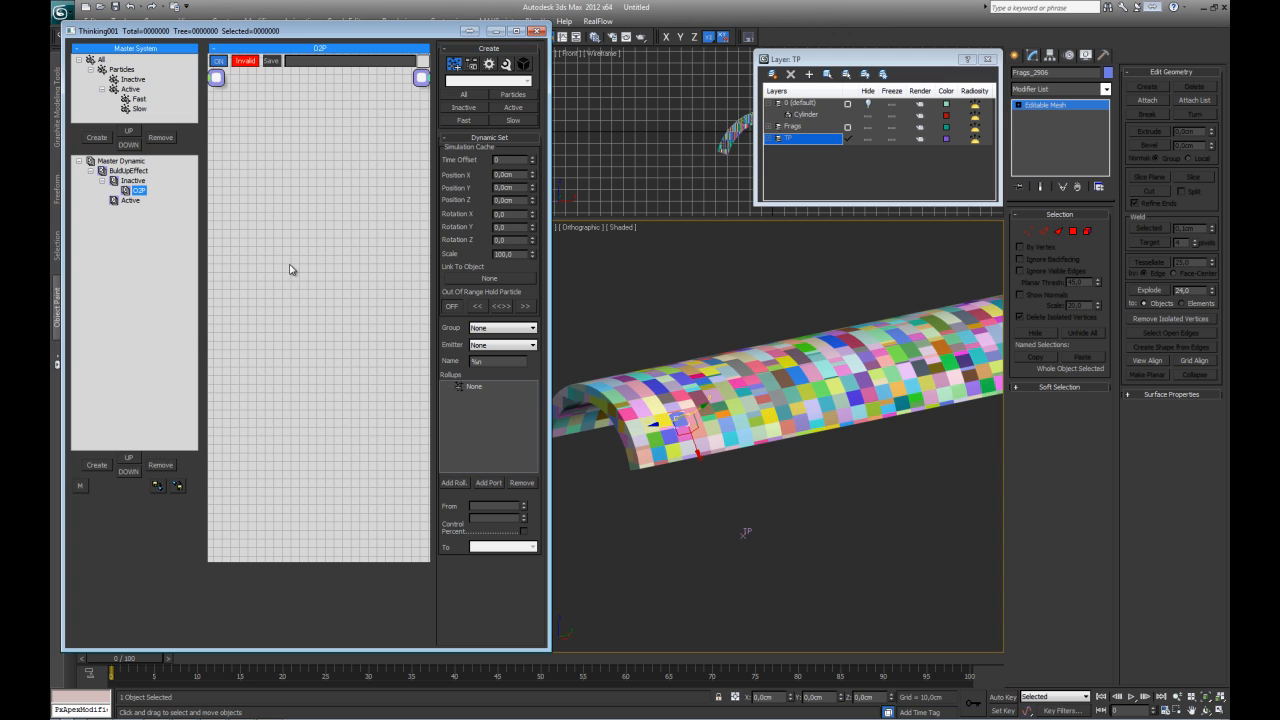
right_click(290, 269)
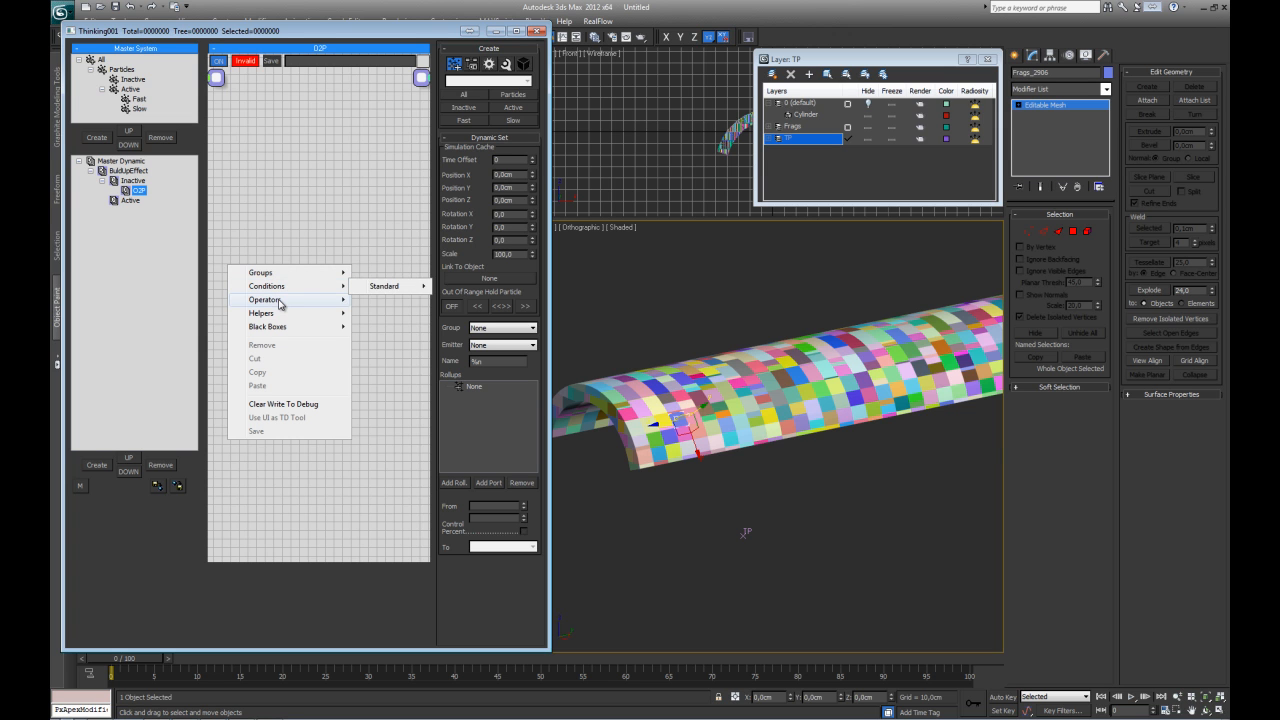
mouse_move(282, 300)
mouse_move(399, 334)
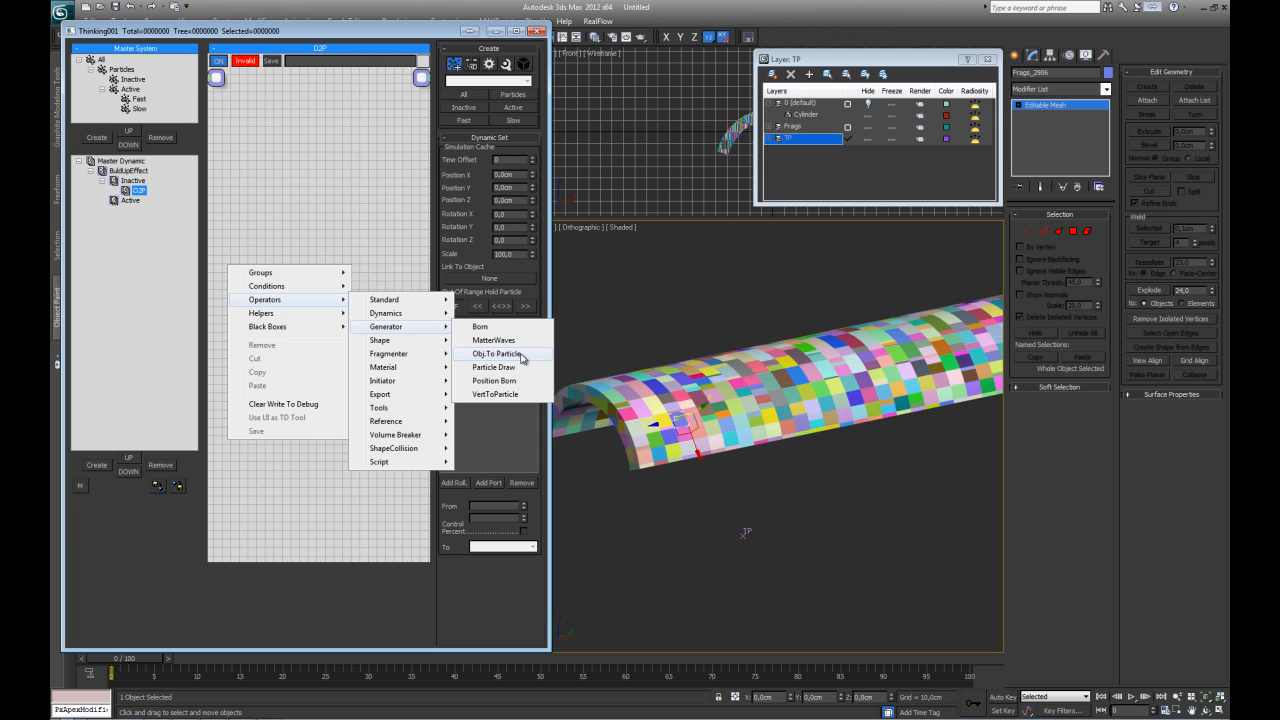
left_click(497, 354)
left_click(345, 275)
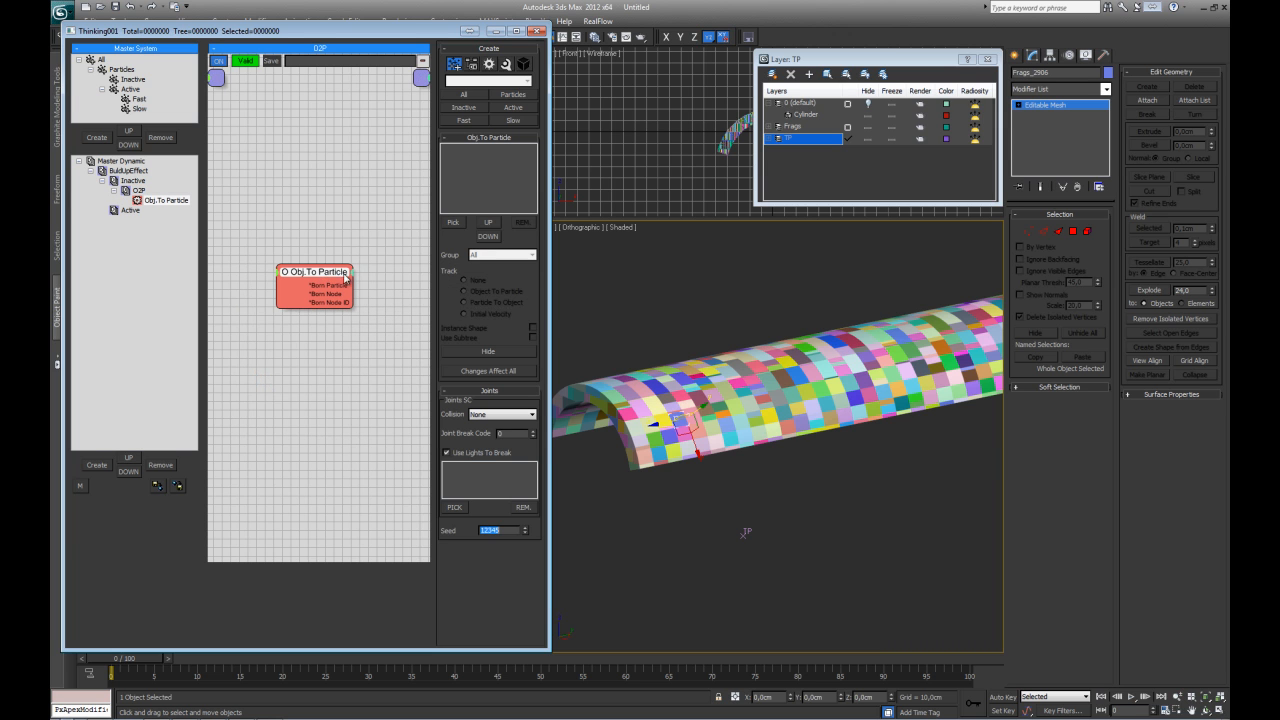
- Pick all objects whose names start with "frags" as sources for the Obj.To Particle operator
left_click(455, 223)
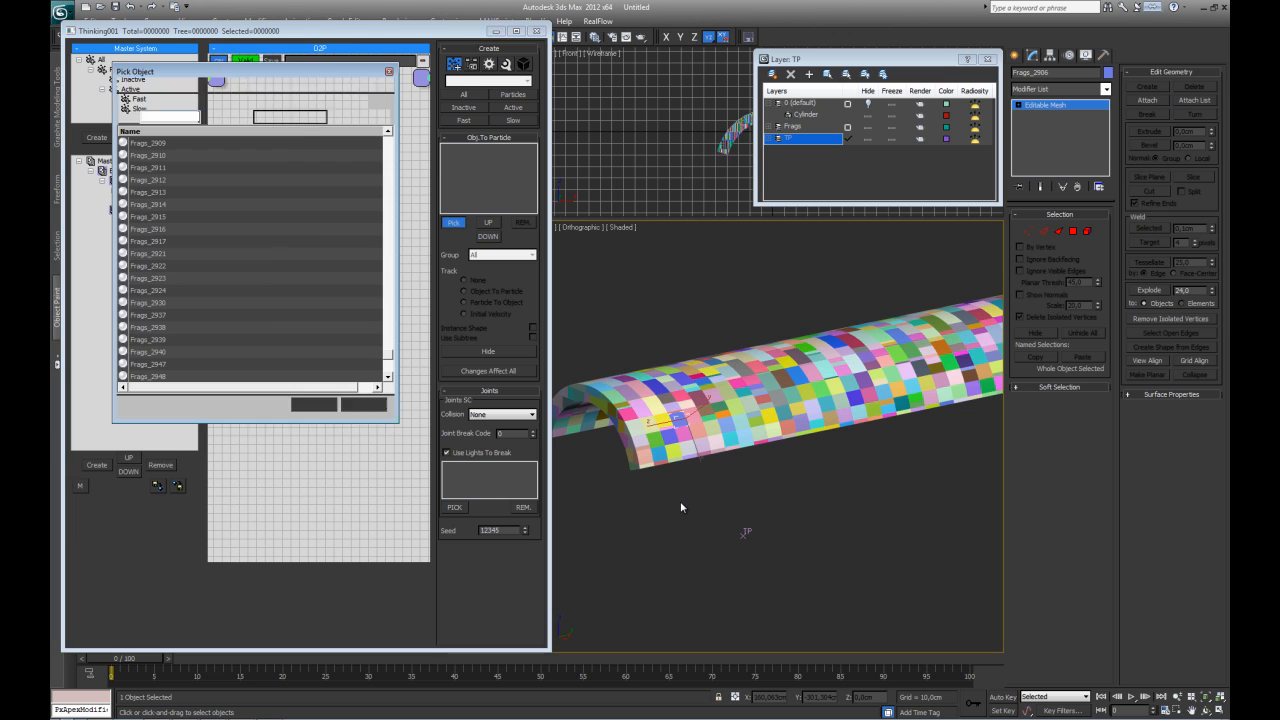
type("frags")
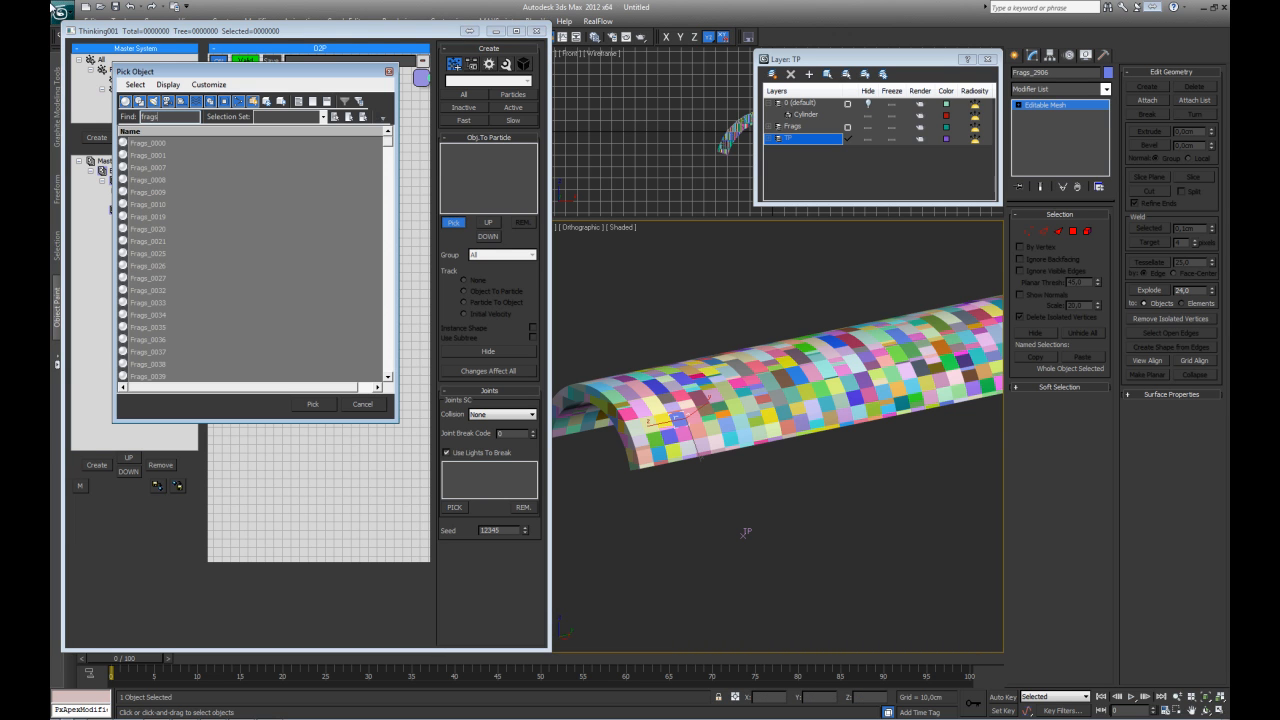
left_click(316, 406)
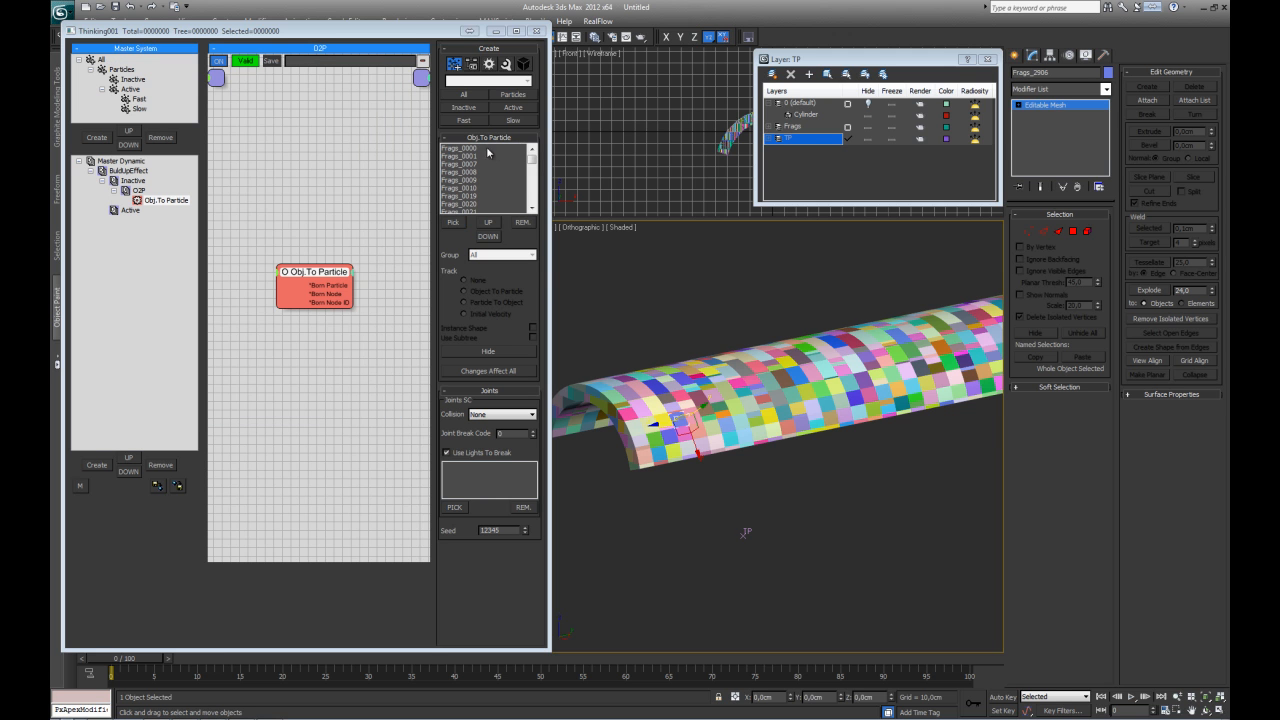
- Enable Changes Affect All in the Obj.To Particle operator and select Frags_0000 in its object list
left_click(466, 148)
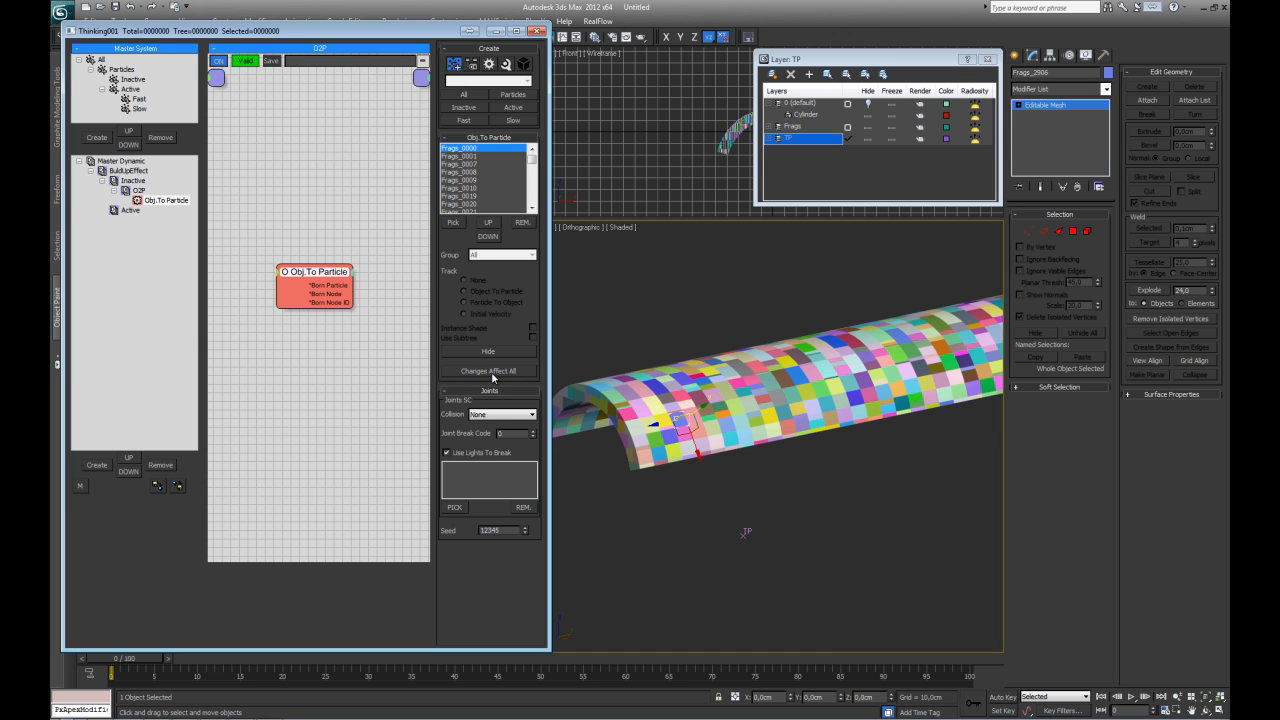
left_click(491, 374)
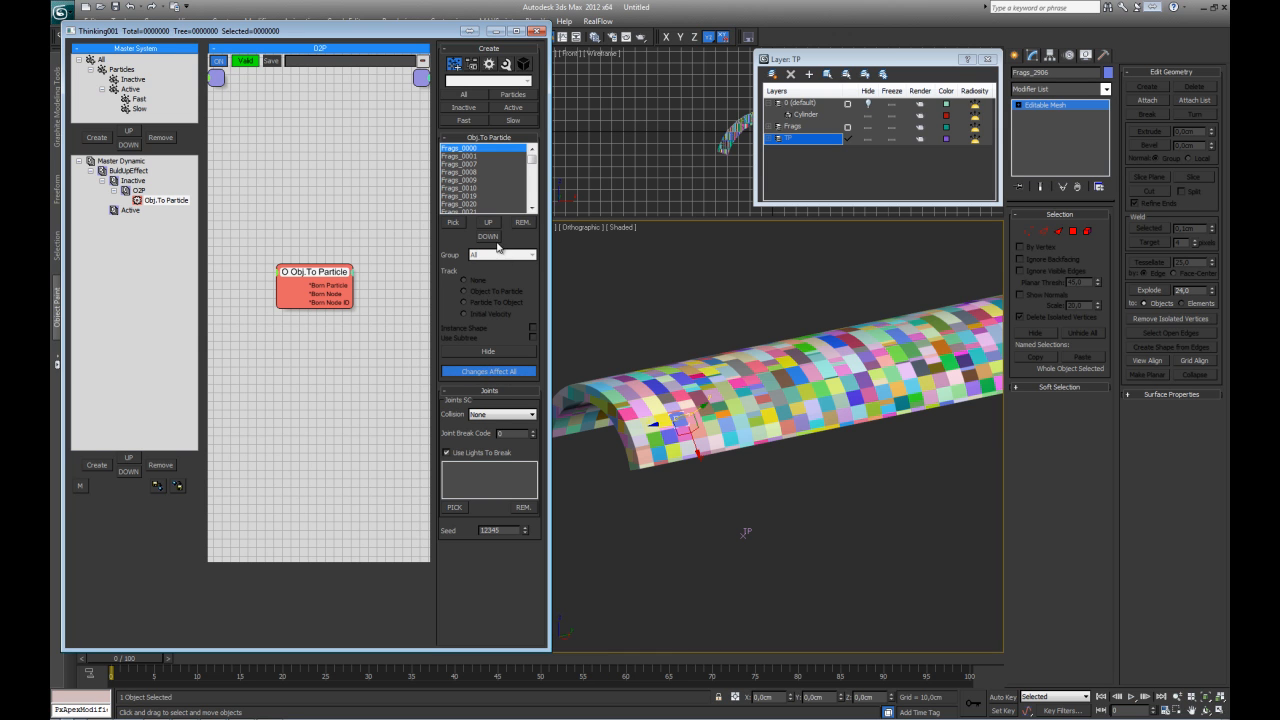
left_click(458, 148)
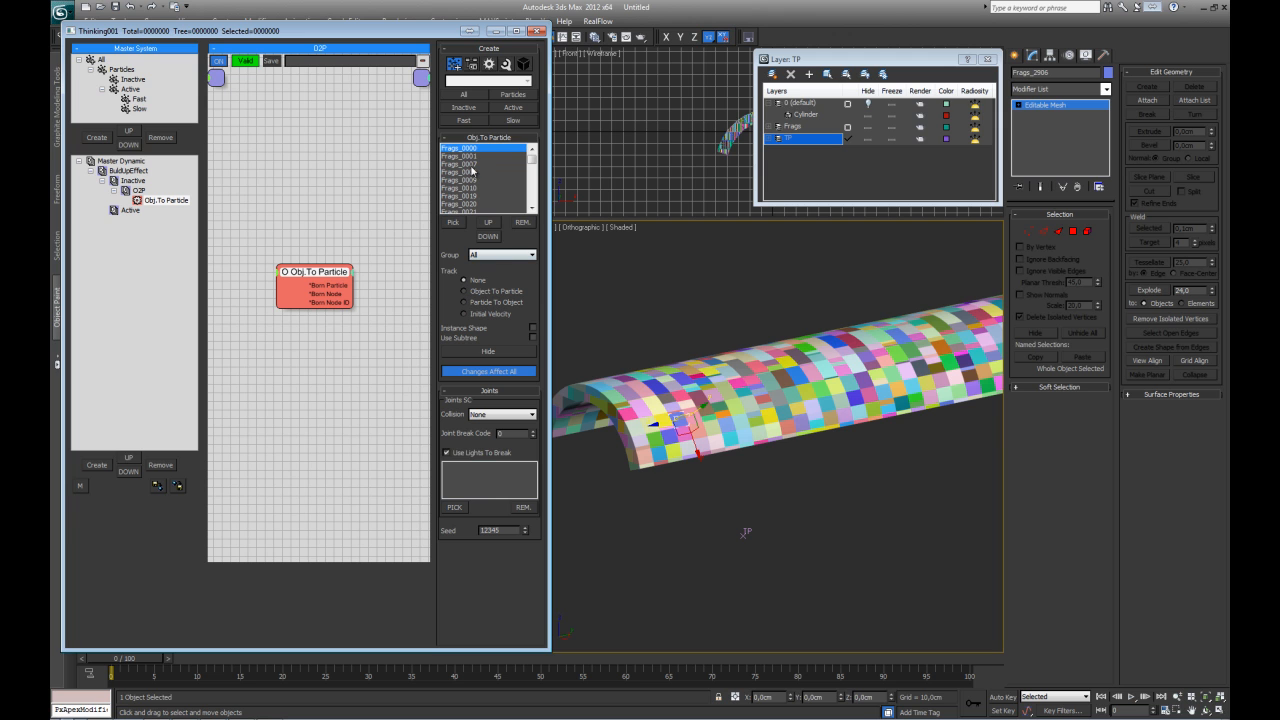
- Assign the fragments to the Inactive group with Object To Particle tracking and Instance Shape, and hide the Frags layer
left_click(500, 258)
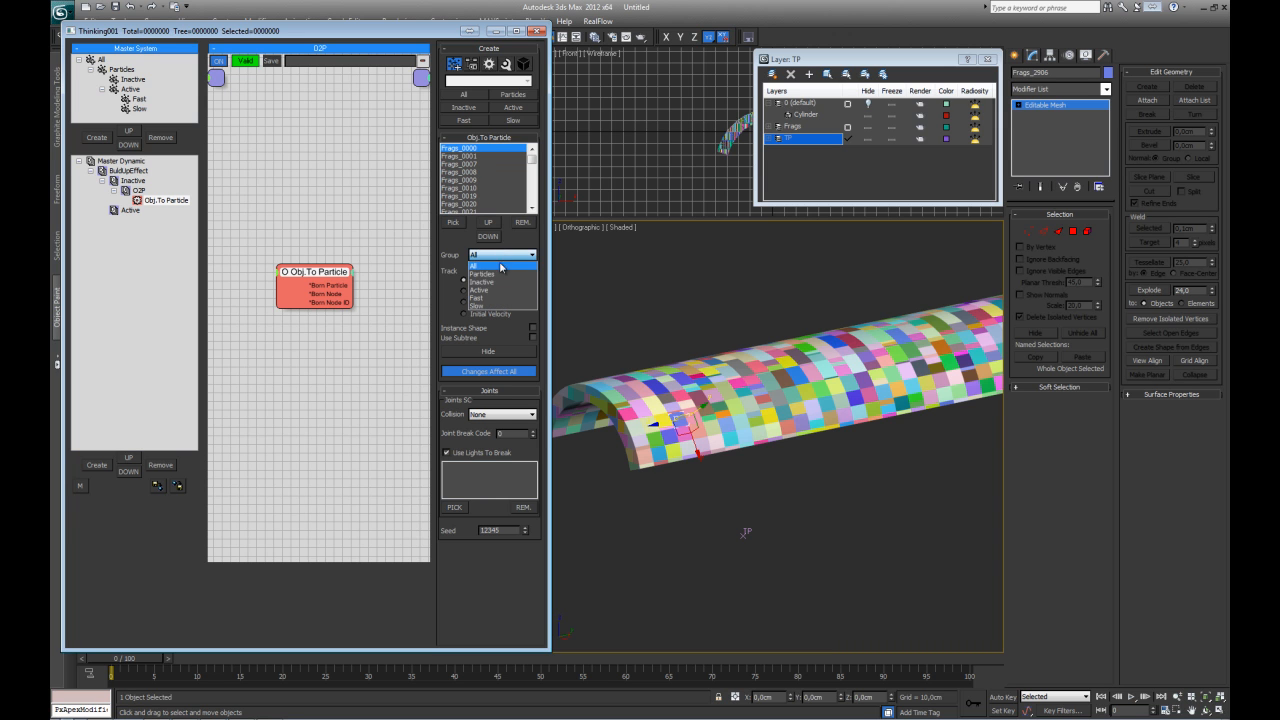
left_click(503, 285)
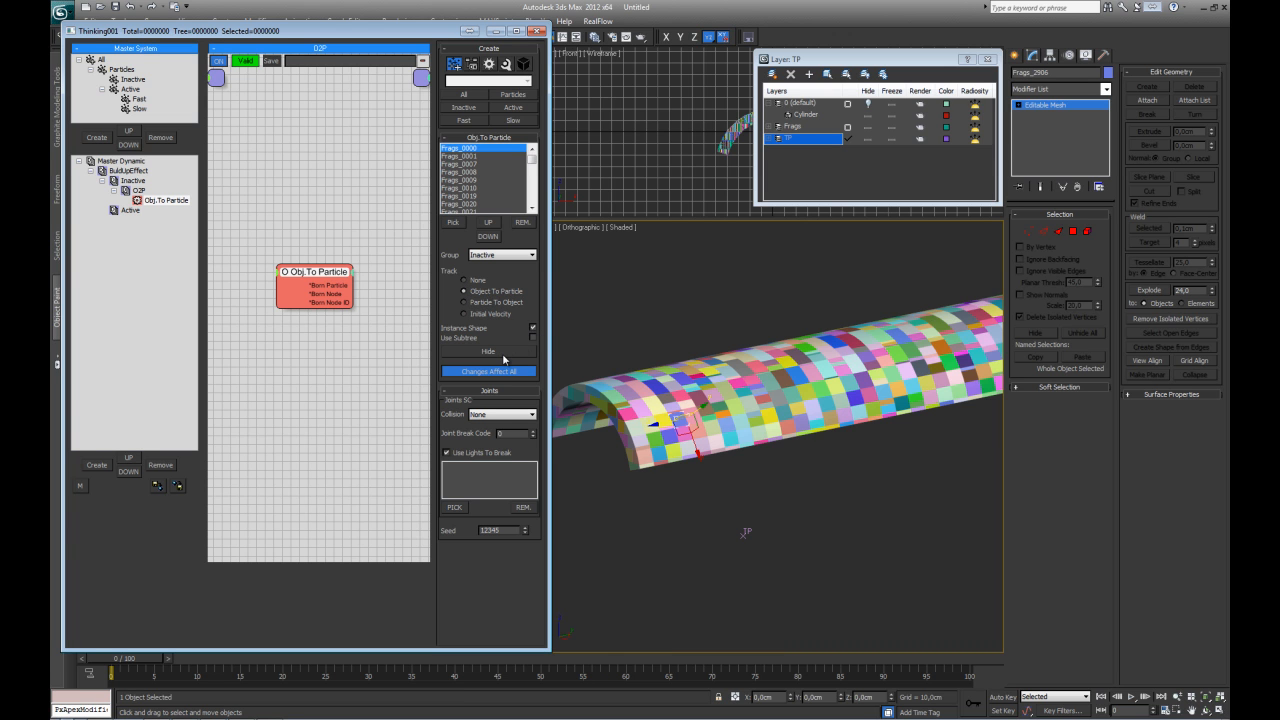
left_click(867, 128)
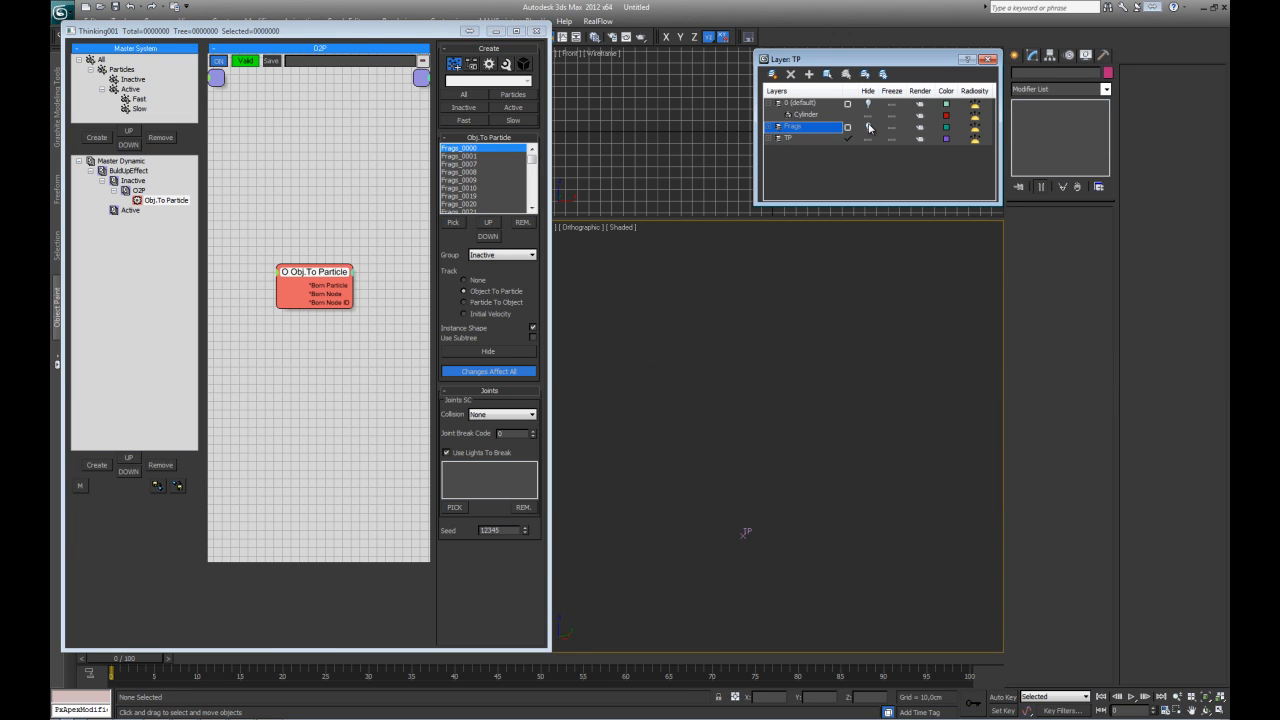
- Refresh the particles at frame 0, switch the orthographic viewport to wireframe and show the settings of the Inactive particle group
mouse_move(123, 659)
left_mouse_down()
mouse_move(149, 660)
mouse_move(117, 659)
left_mouse_up()
middle_click_drag(803, 420, 715, 493)
mouse_move(767, 411)
middle_mouse_down("alt")
mouse_move(728, 452)
mouse_move(814, 409)
mouse_move(774, 429)
mouse_move(722, 421)
middle_mouse_up("alt")
key("F3")
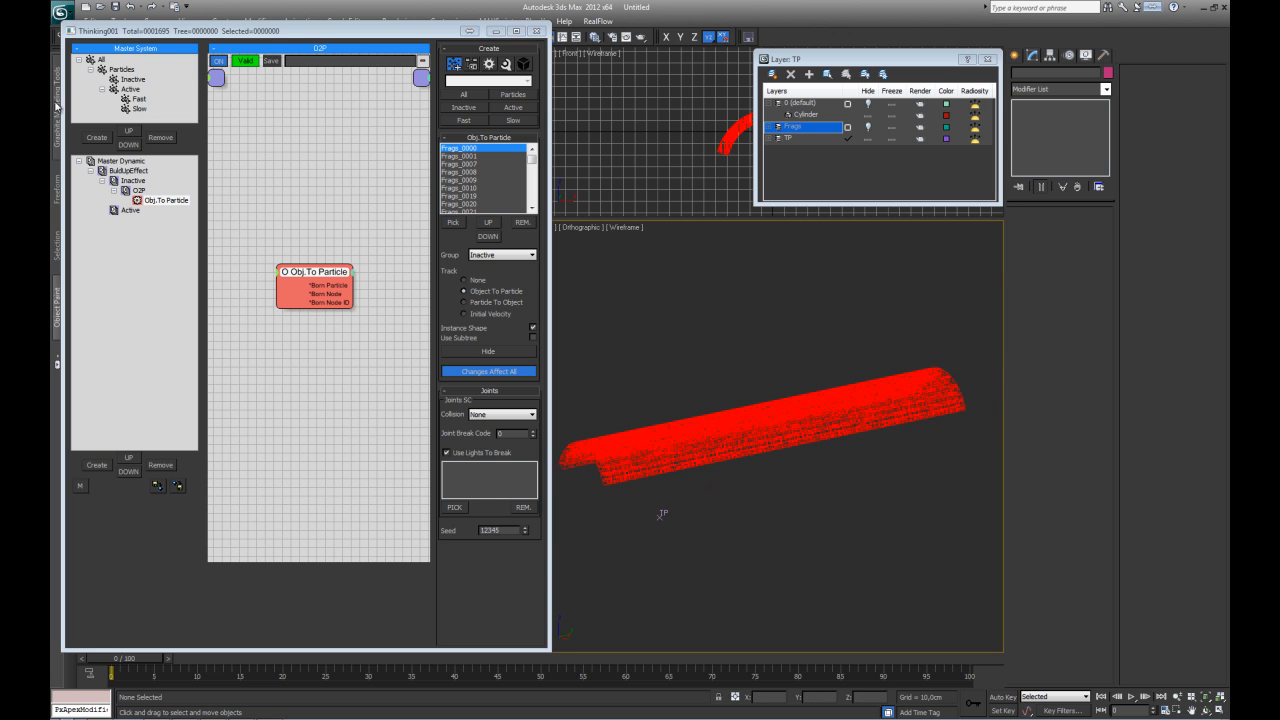
left_click(133, 79)
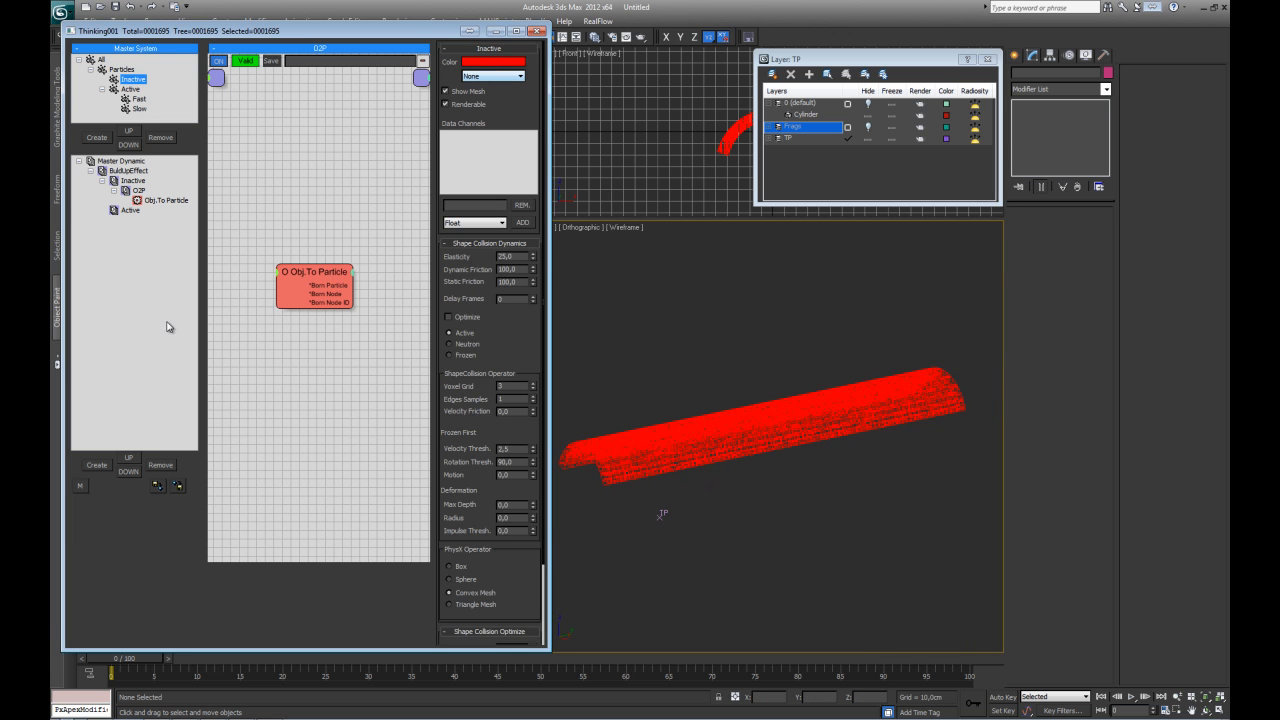
- Create a dynamic set named SetParams under the Inactive dynamic set and enlarge its node area
left_click(114, 191)
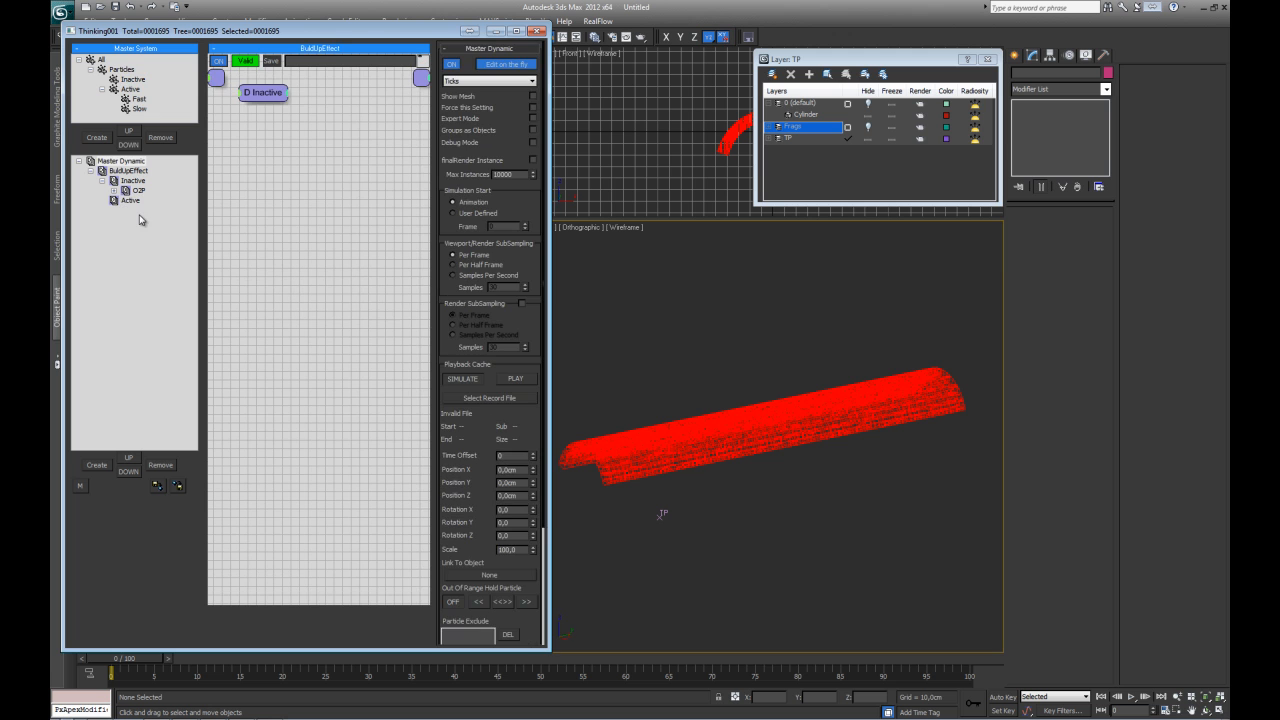
left_click(134, 181)
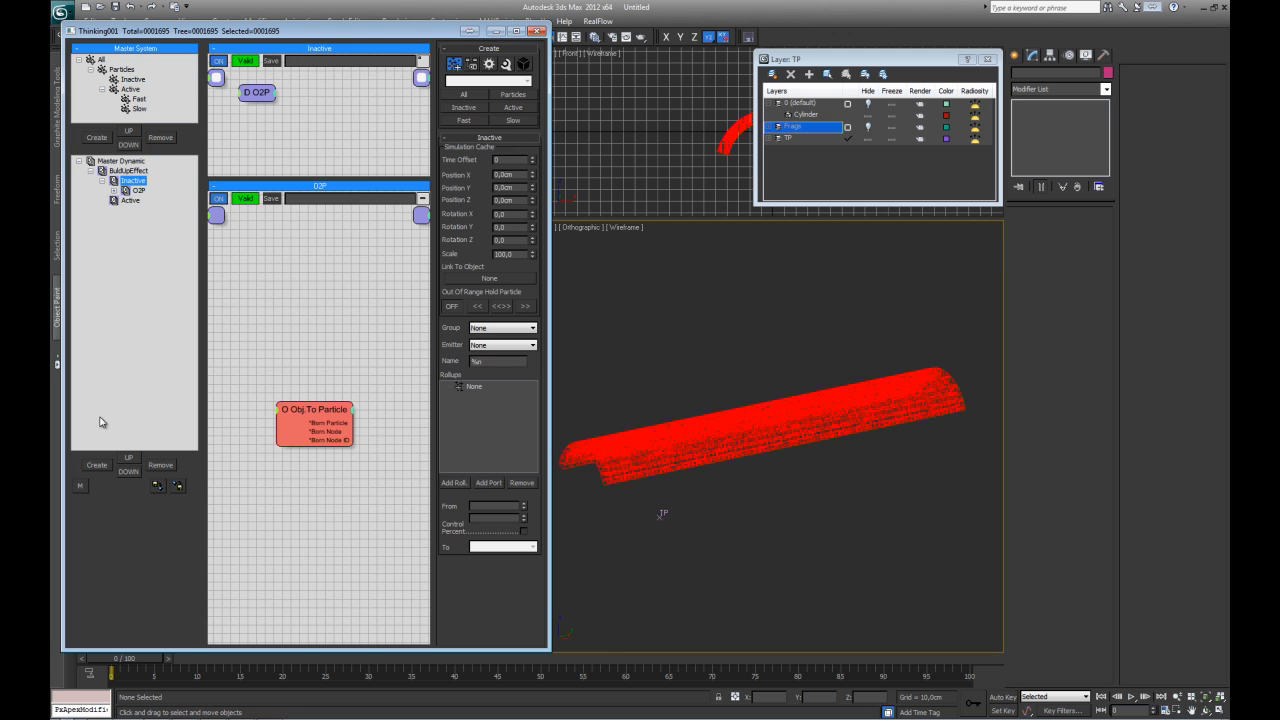
left_click(97, 466)
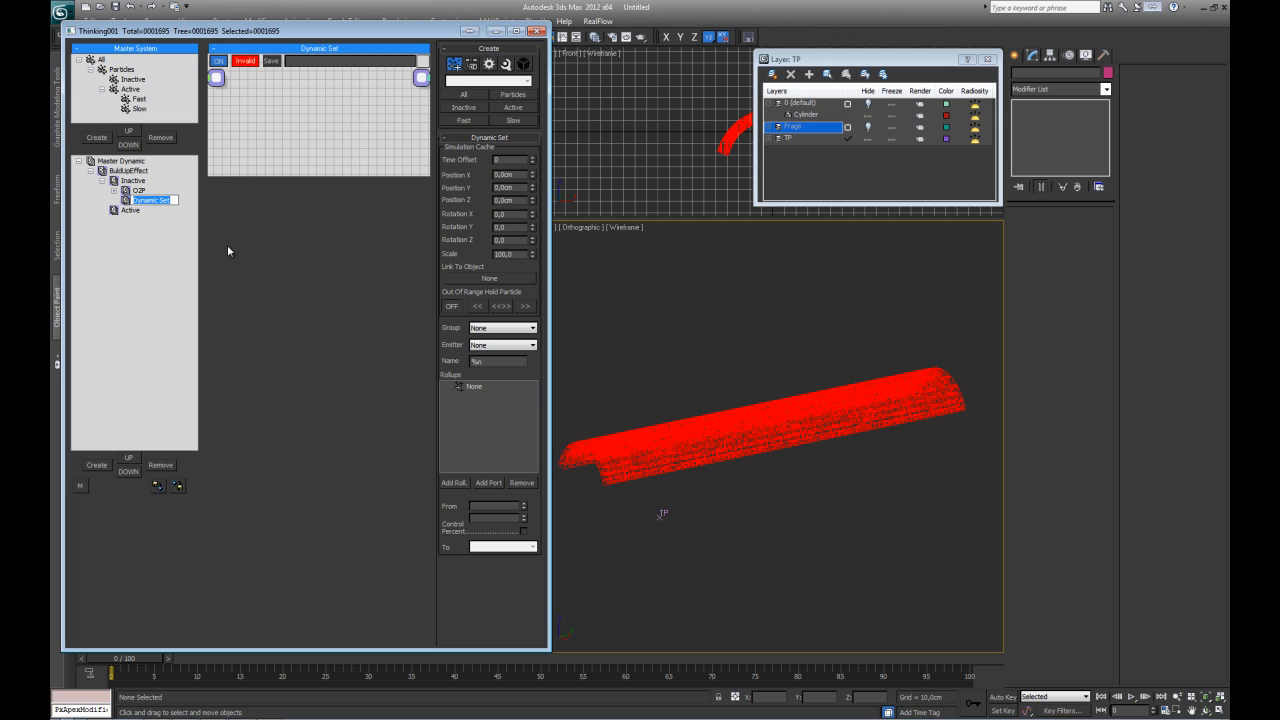
type("SelfParams")
key("Return")
left_click_drag(279, 175, 330, 633)
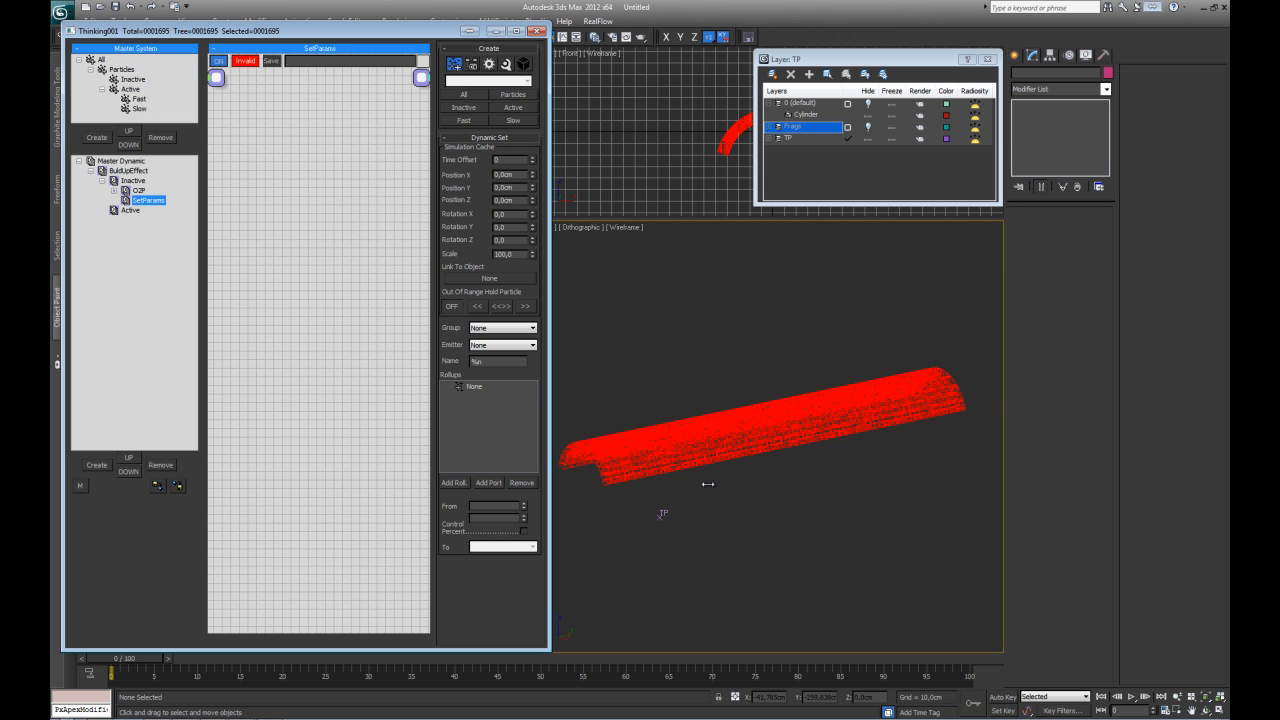
- Add an Inactive group node to the SetParams dynamic set and place it in the node area
middle_click_drag(707, 484, 756, 469)
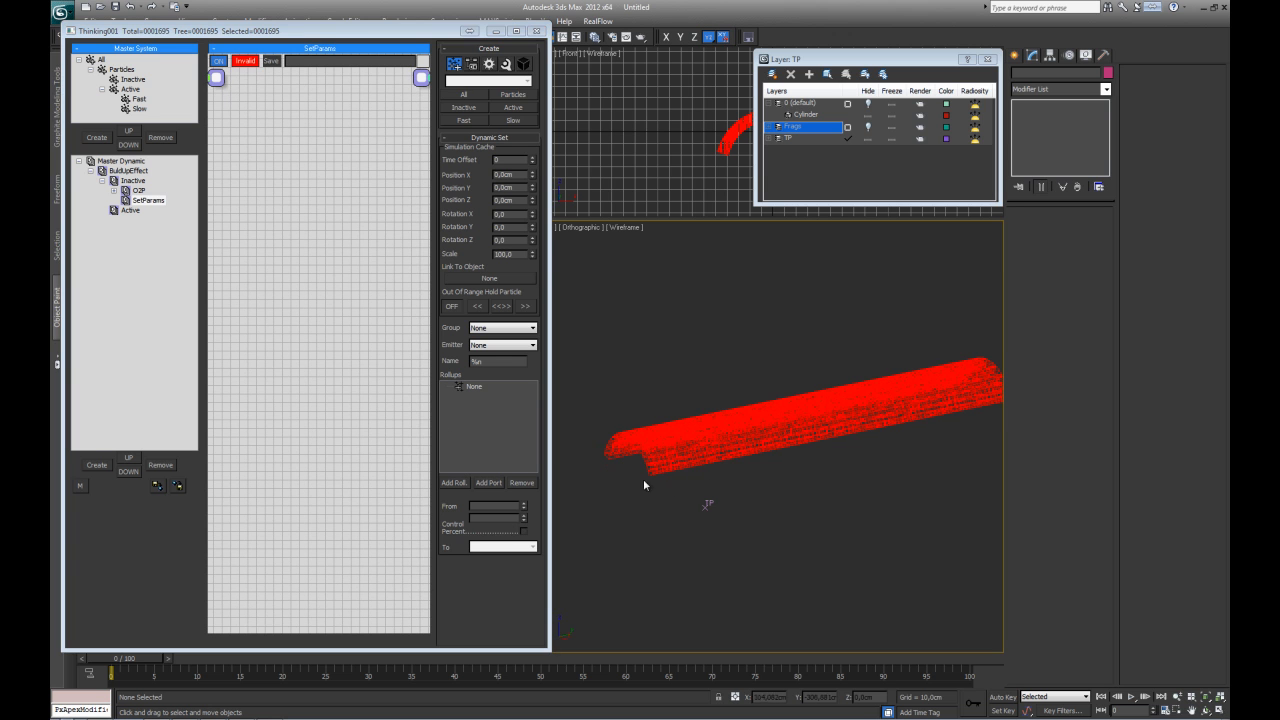
middle_click_drag(643, 478, 691, 453)
scroll(691, 453, "up", 3)
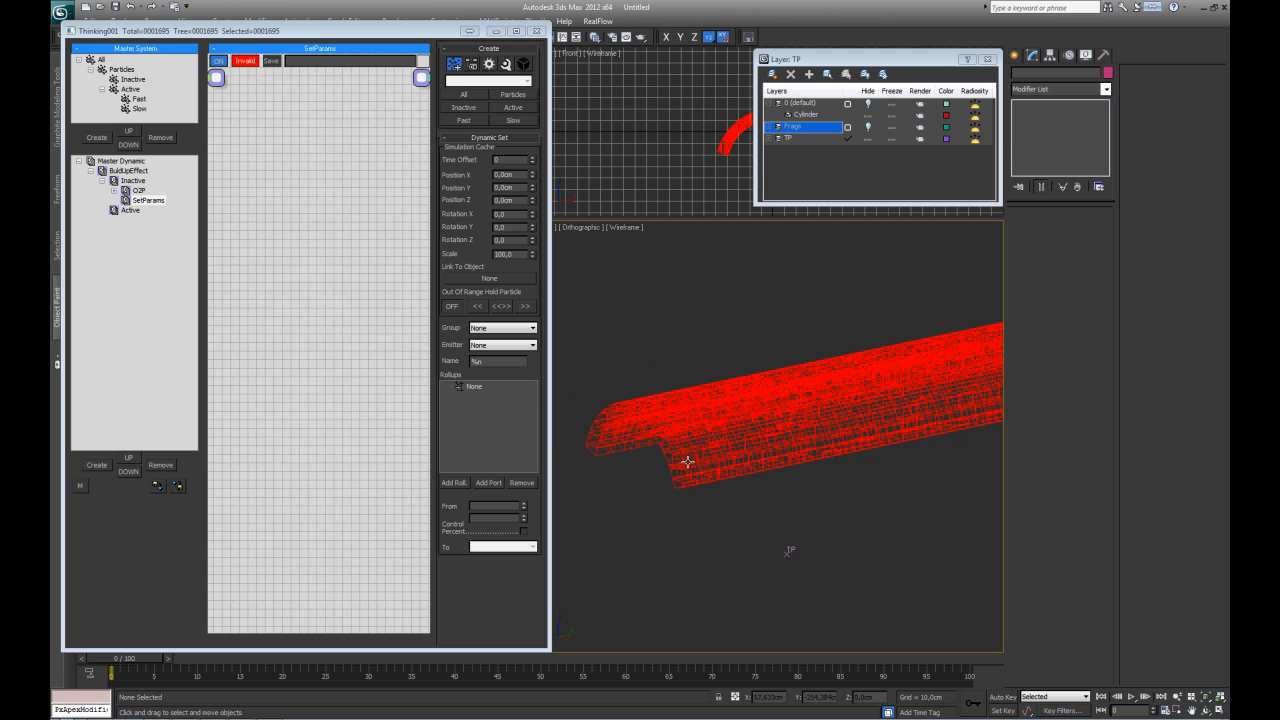
left_click(290, 229)
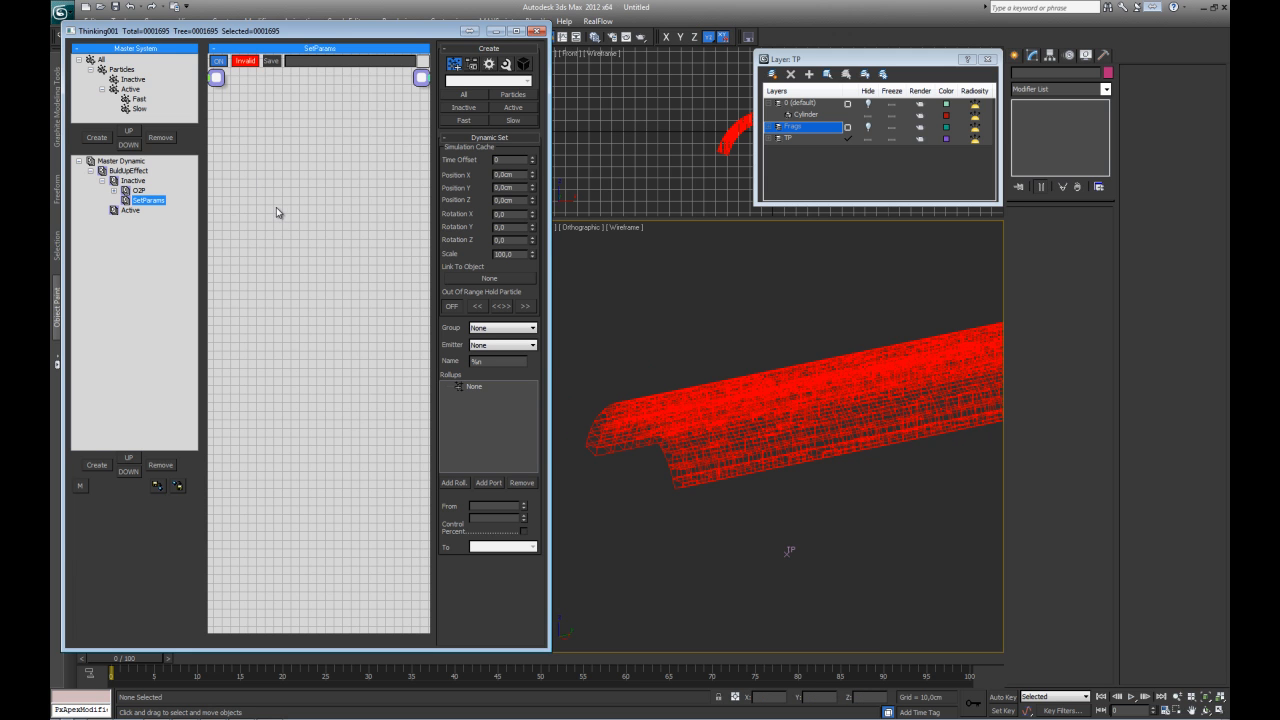
right_click(274, 208)
mouse_move(260, 214)
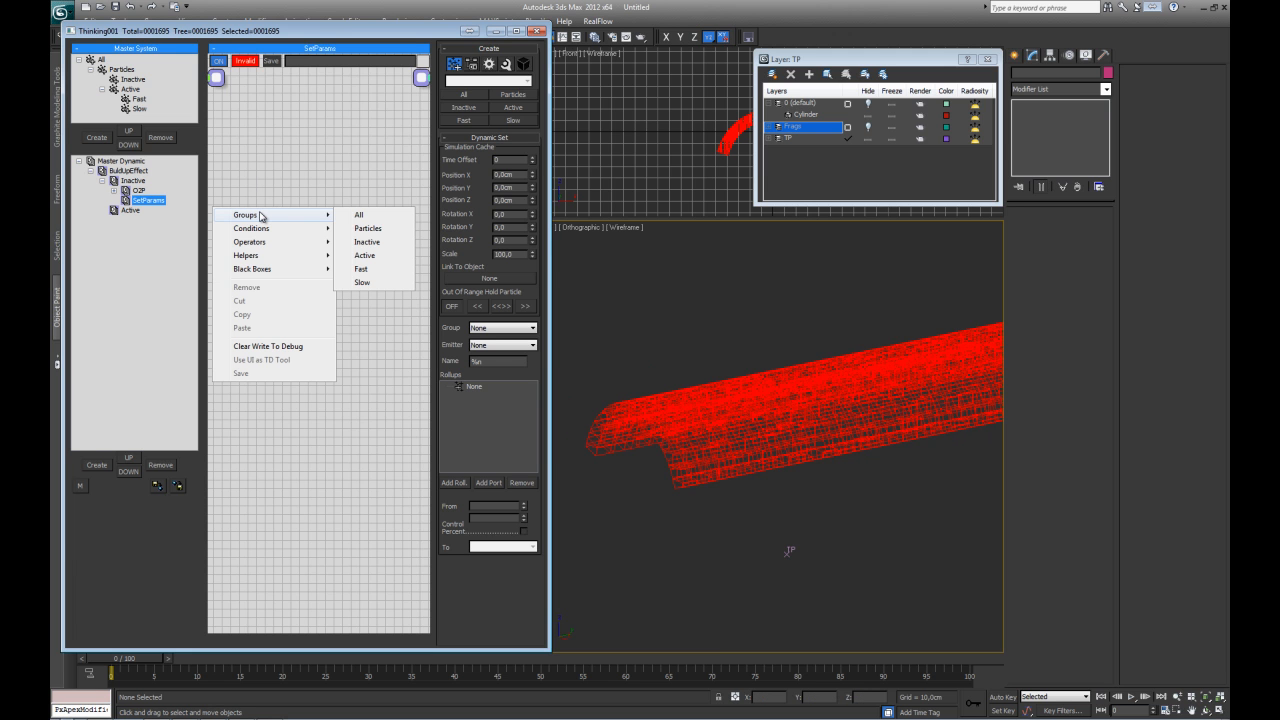
left_click(366, 242)
left_click_drag(291, 221, 253, 259)
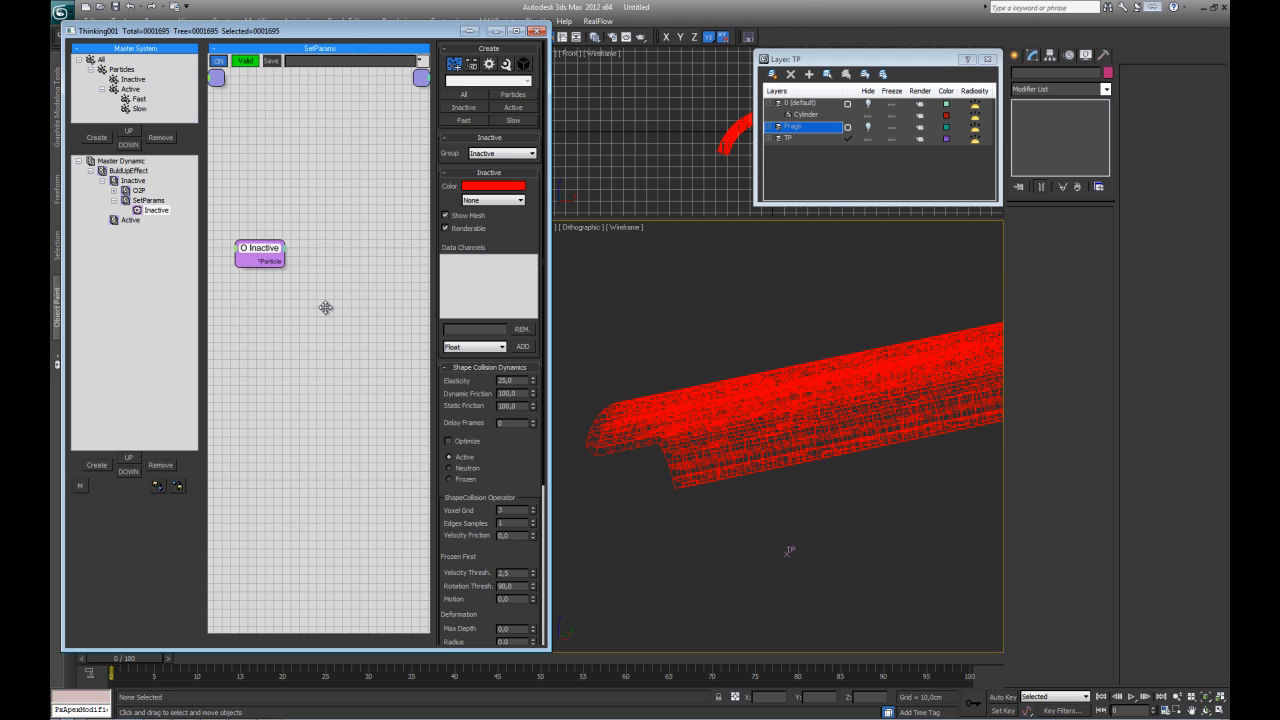
- Add a Particle Age condition to SetParams, connect the Inactive node's Particle output to it, and widen the Thinking Particles window
left_click(314, 309)
right_click(314, 309)
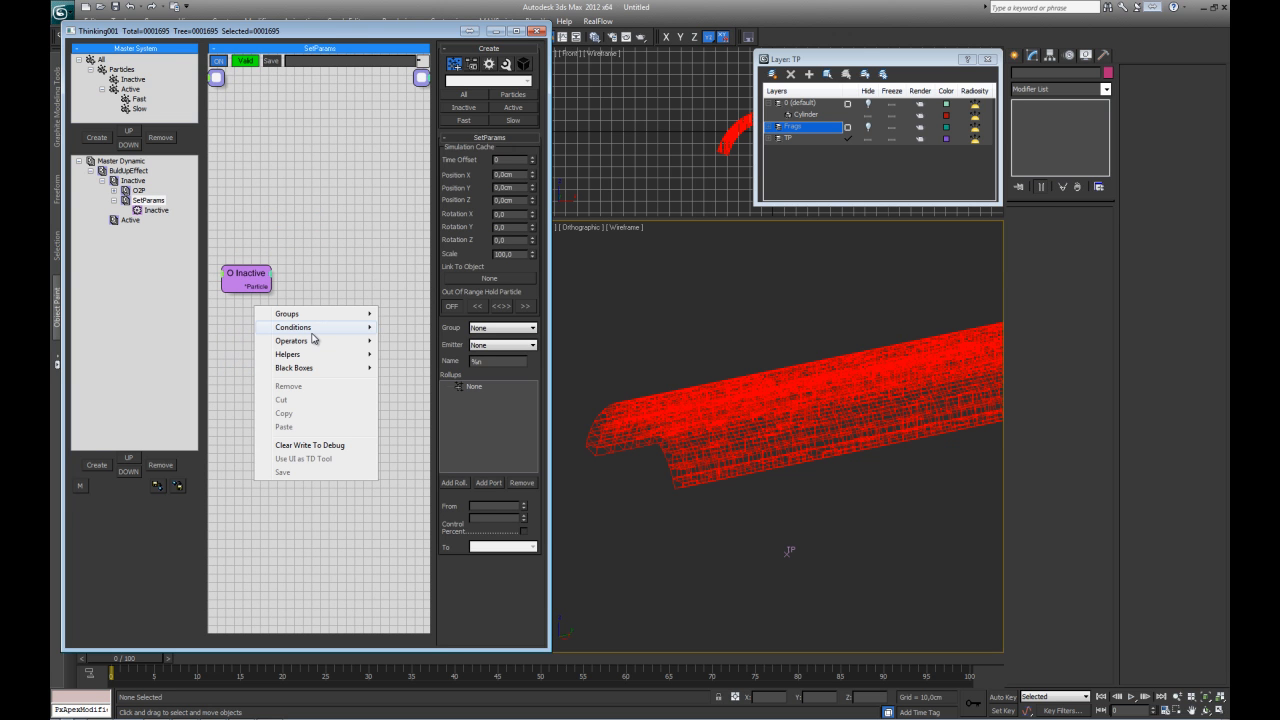
mouse_move(312, 334)
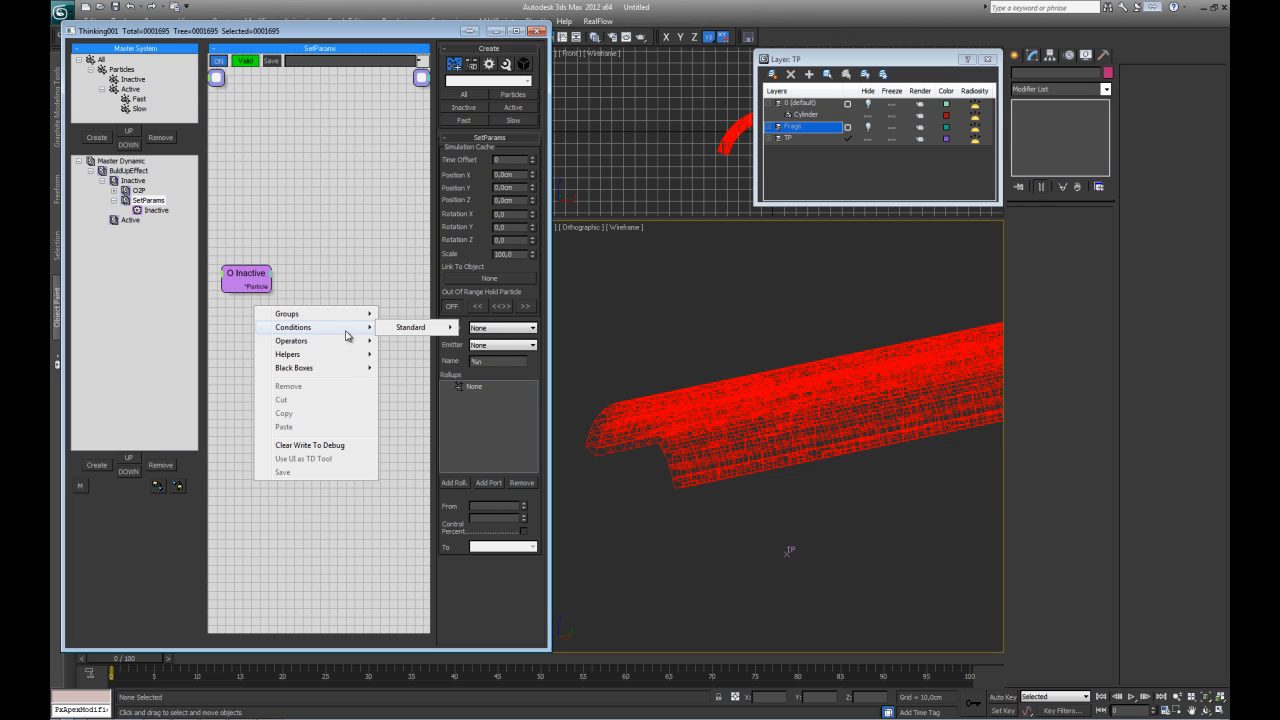
mouse_move(391, 330)
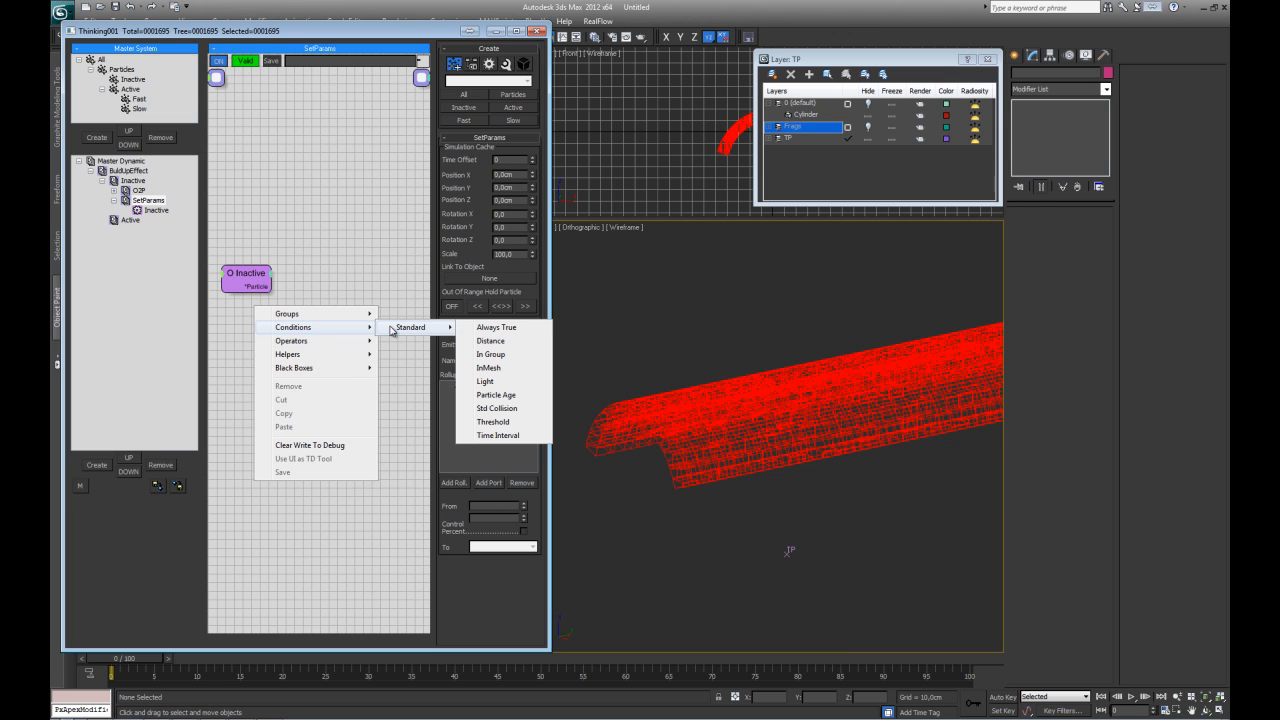
left_click(496, 395)
left_click_drag(357, 322, 256, 282)
left_click(250, 279)
left_click_drag(550, 350, 612, 360)
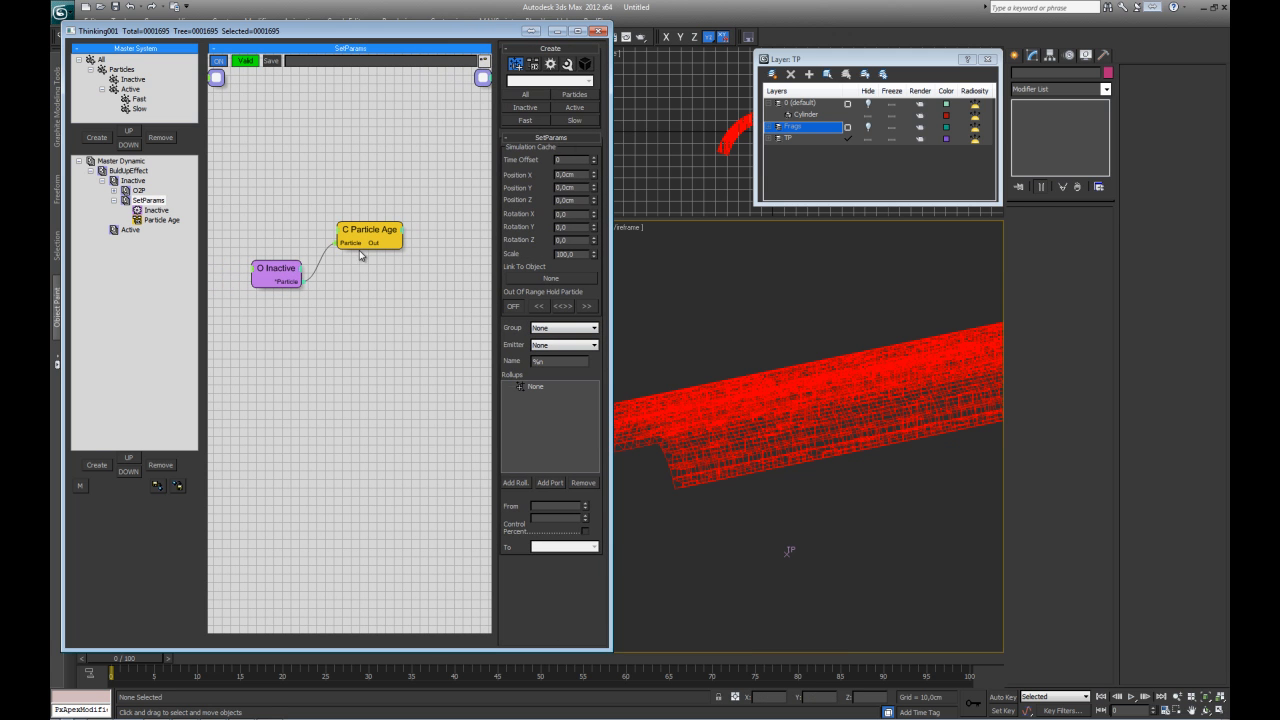
- Bring up the standard operators available for the SetParams dynamic set
right_click(358, 303)
mouse_move(363, 337)
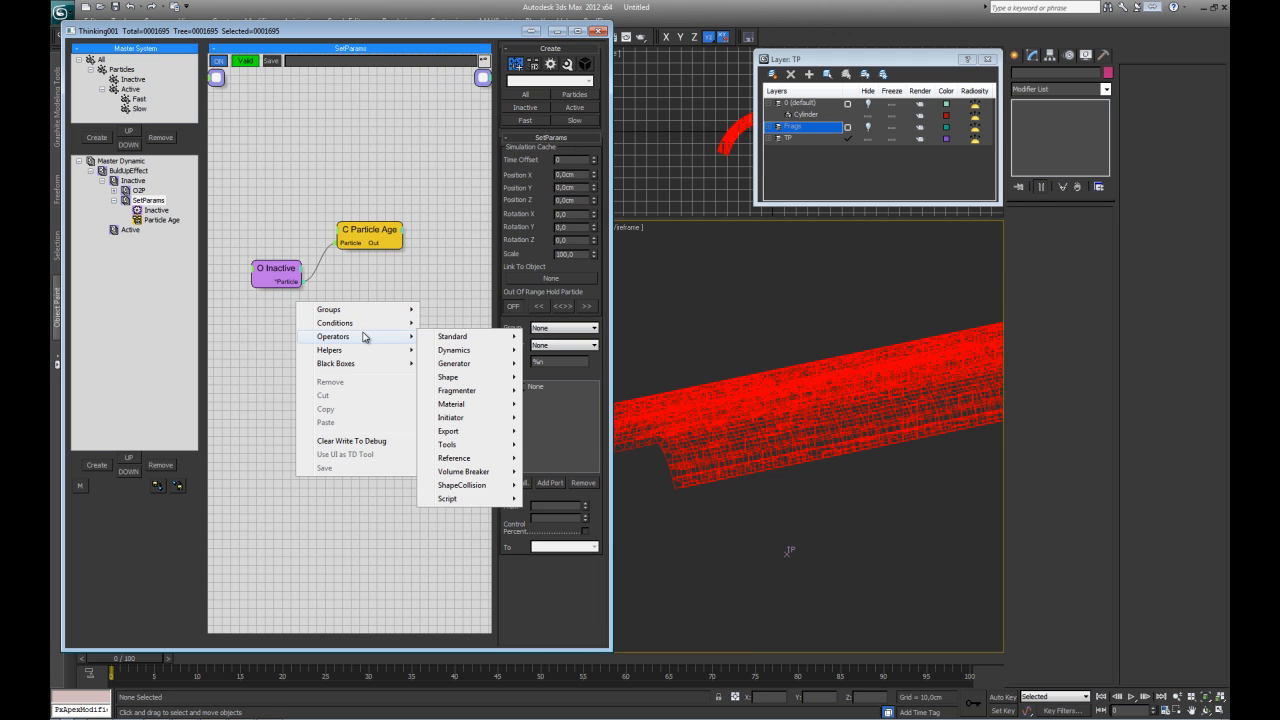
mouse_move(462, 340)
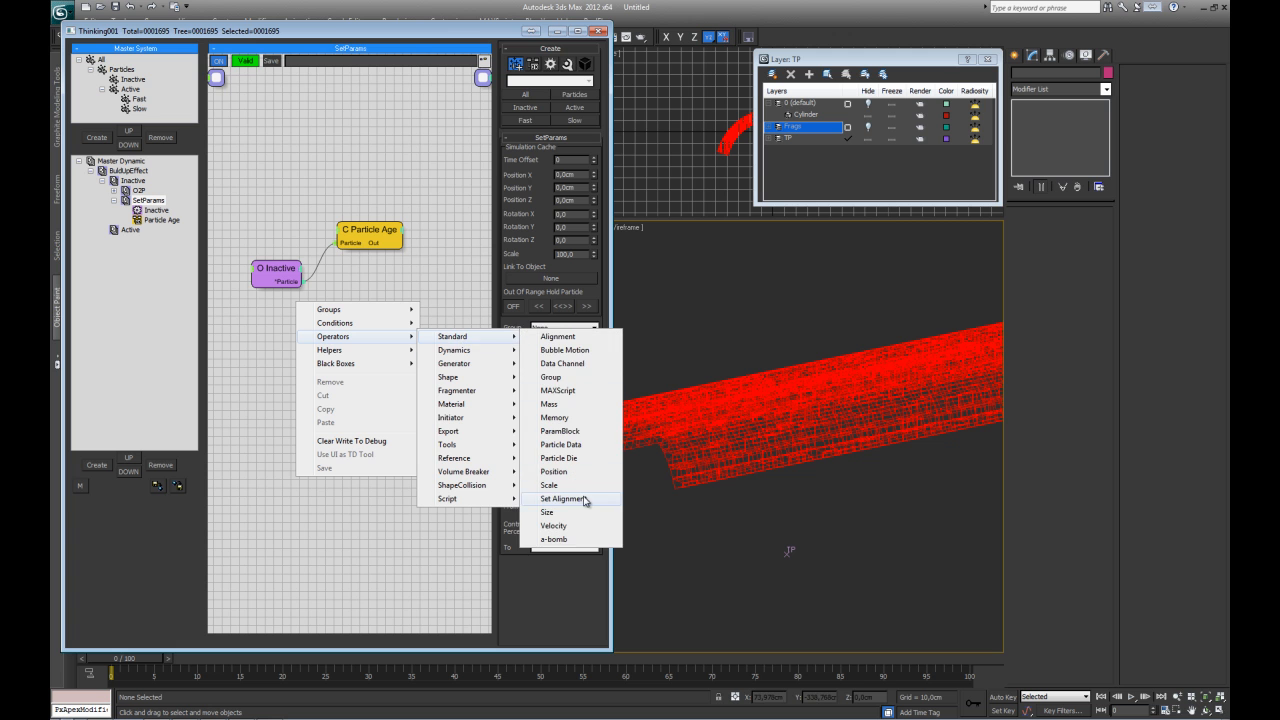
- Add a Set Alignment operator to the SetParams network and place it beside the Particle Age condition
left_click(563, 498)
left_click(381, 321)
middle_click_drag(352, 360, 326, 399)
left_click_drag(360, 362, 431, 323)
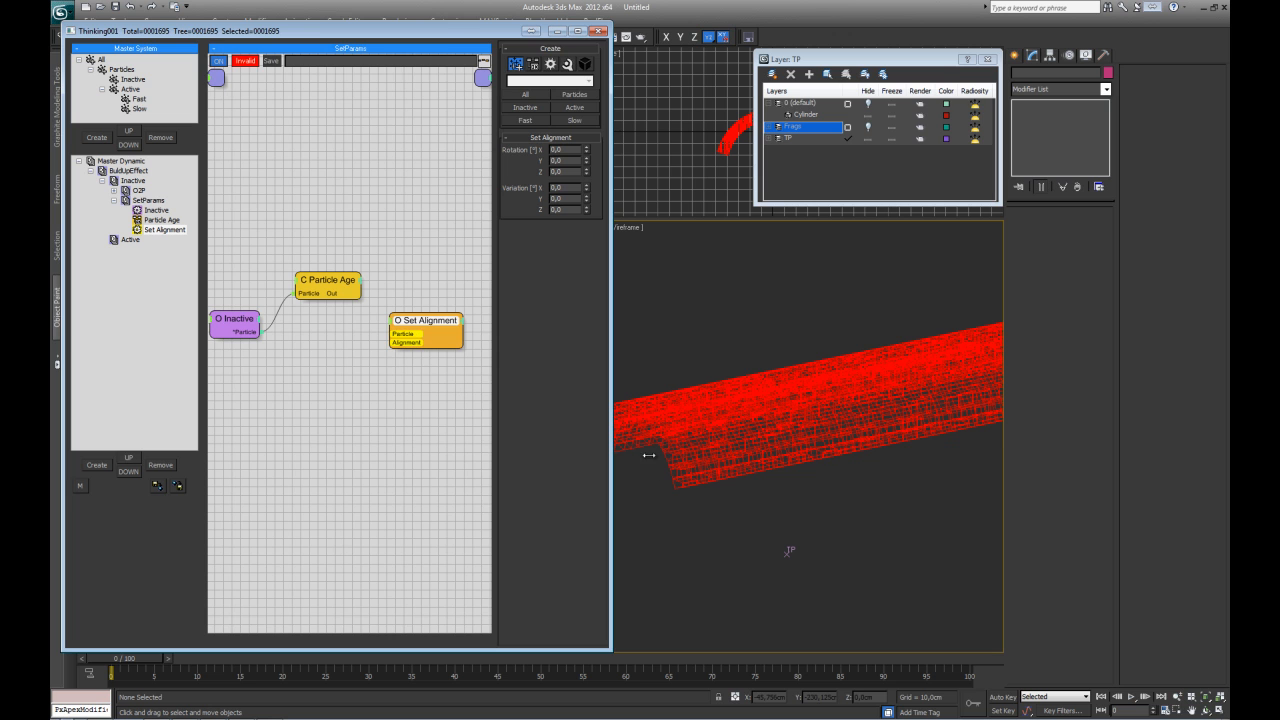
- Wire the Inactive node's particle output to both the Particle and Alignment inputs of Set Alignment
left_click(398, 334)
left_click_drag(402, 338, 241, 340)
left_click(241, 338)
left_click(419, 325)
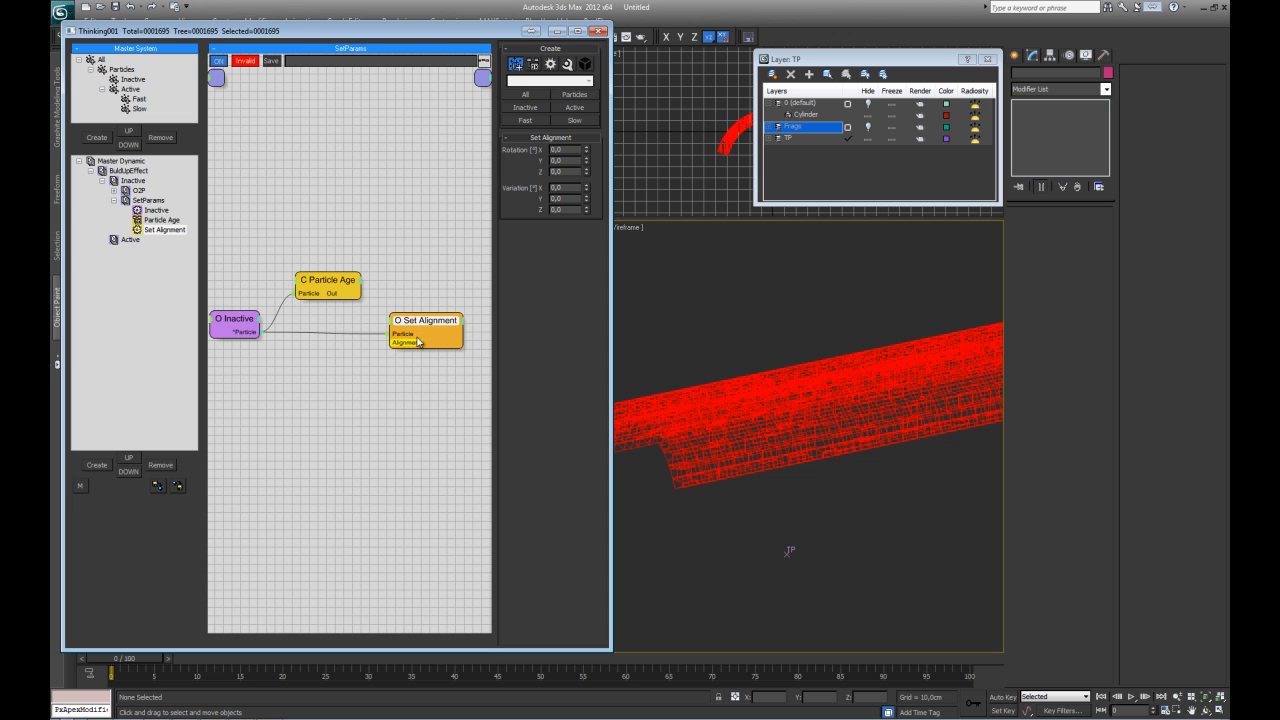
left_click_drag(407, 344, 250, 332)
left_click(383, 336)
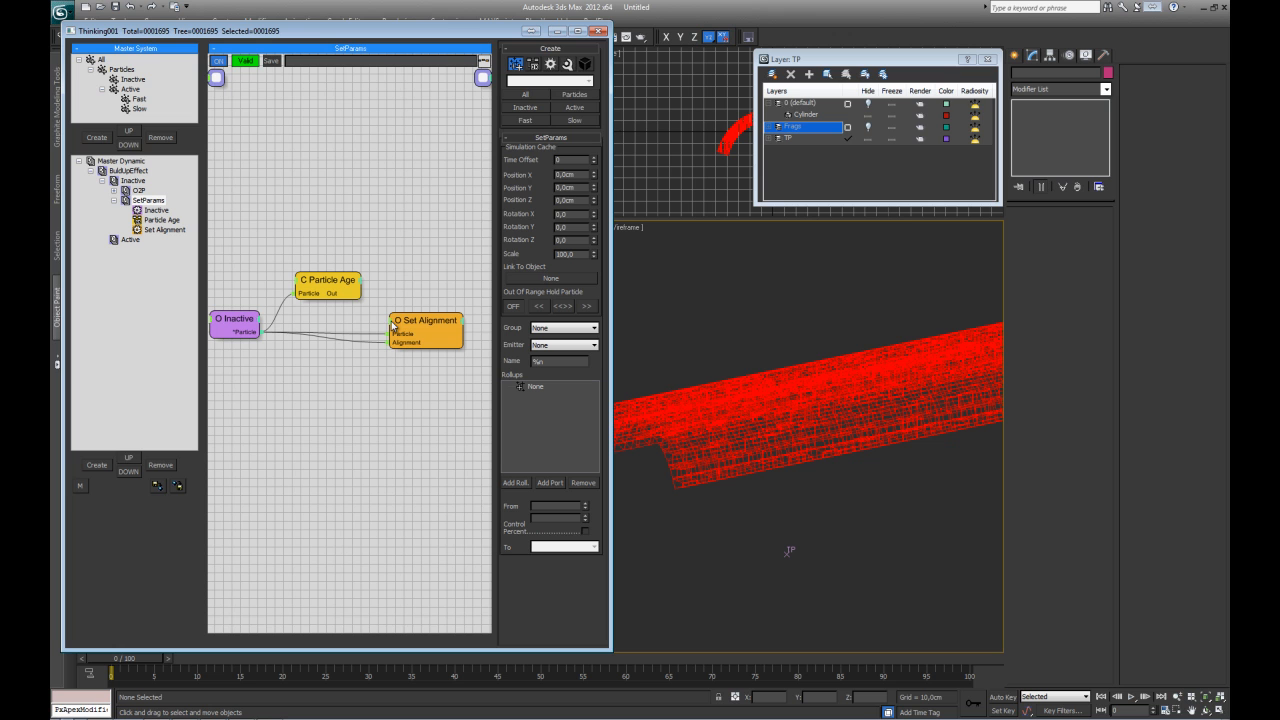
- Add an ON input to Set Alignment and connect the Particle Age output to it
right_click(393, 325)
left_click(370, 327)
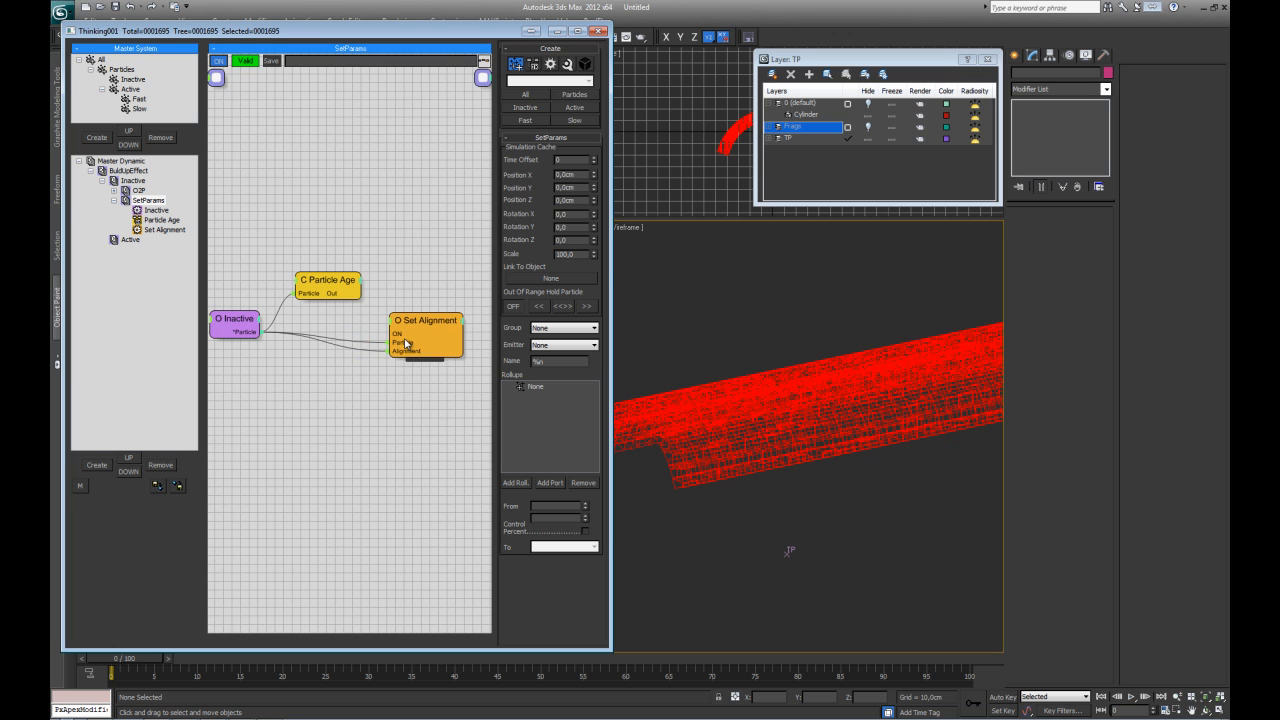
left_click_drag(392, 333, 331, 291)
left_click(333, 282)
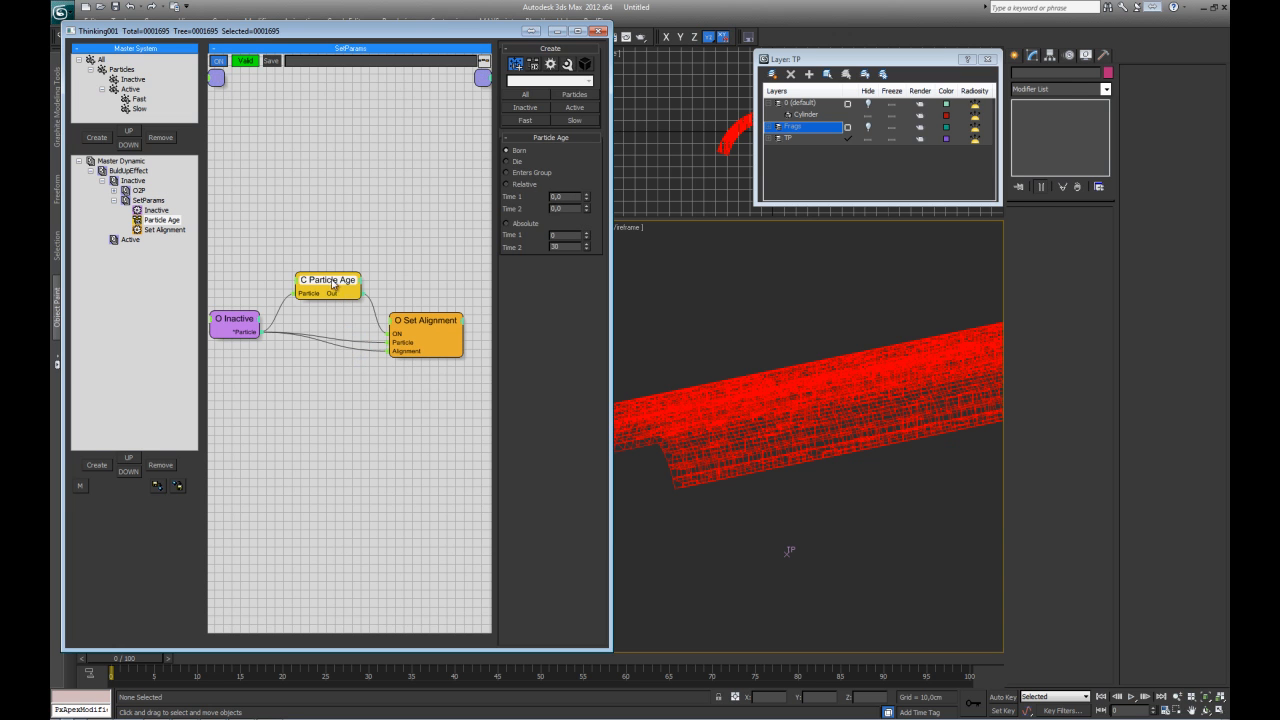
left_click(416, 332)
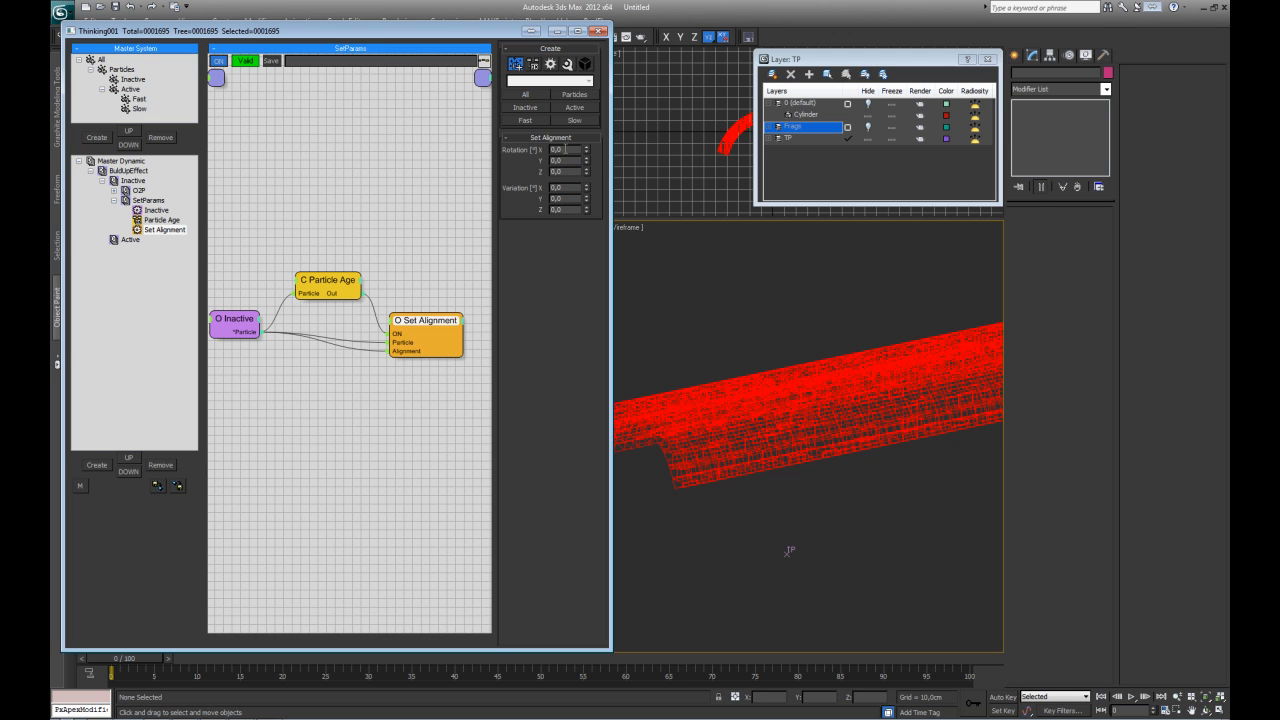
- Switch the main viewport from wireframe to shaded display around the fragmented arch
mouse_move(743, 420)
middle_mouse_down("alt")
mouse_move(757, 486)
mouse_move(789, 440)
mouse_move(817, 441)
mouse_move(750, 433)
mouse_move(766, 438)
middle_mouse_up("alt")
key("F3")
scroll(790, 445, "up", 3)
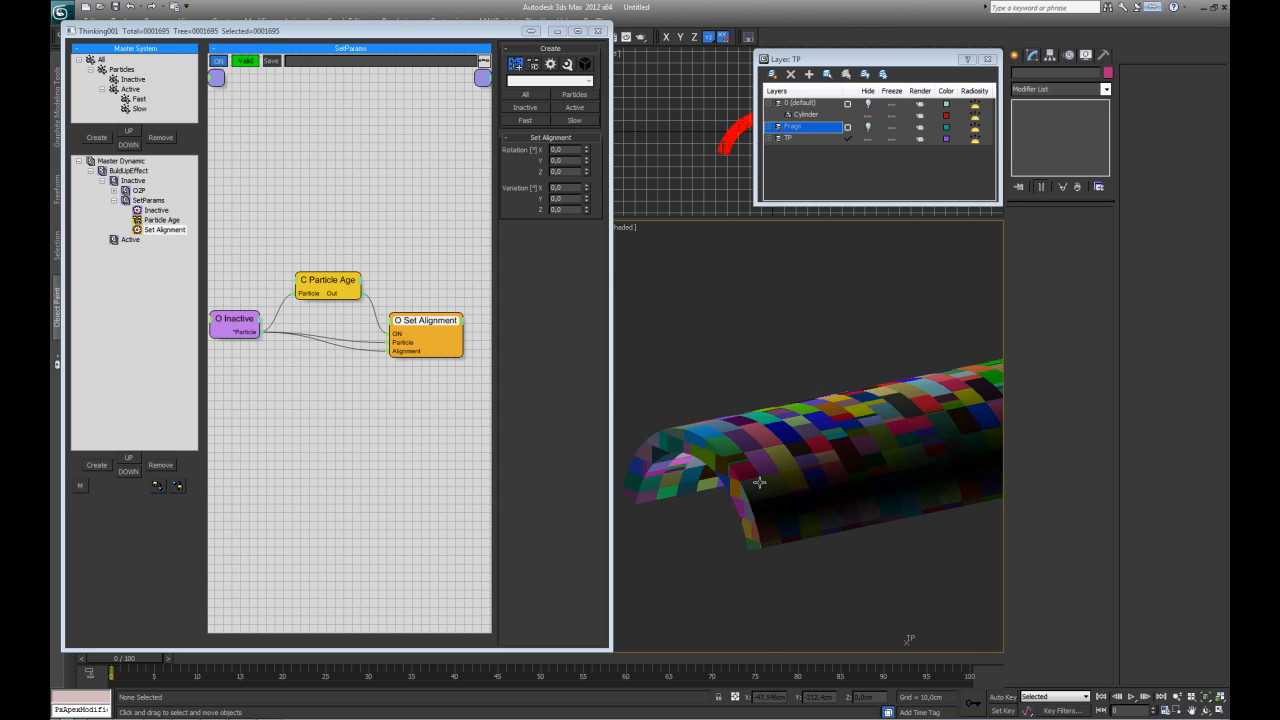
- Try Set Alignment rotations of 90 about X and 90 about Y in turn, re-evaluating the particles each time
left_click(557, 150)
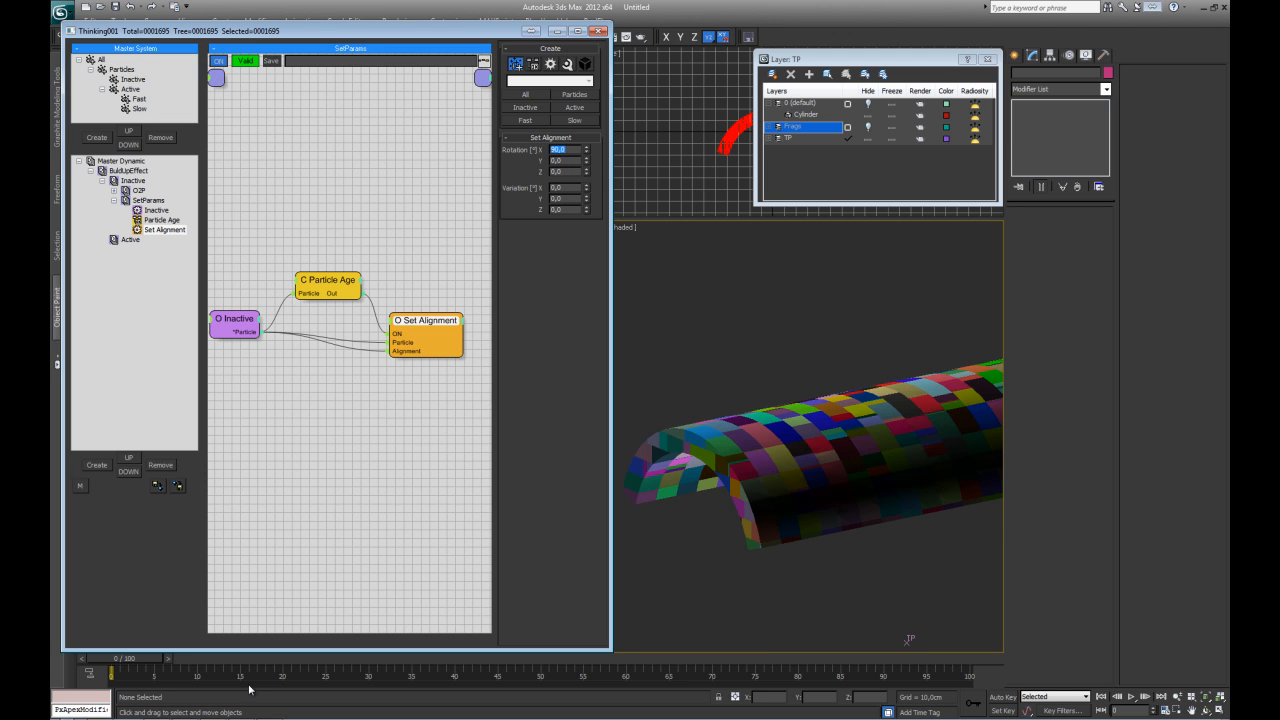
left_click_drag(162, 659, 130, 662)
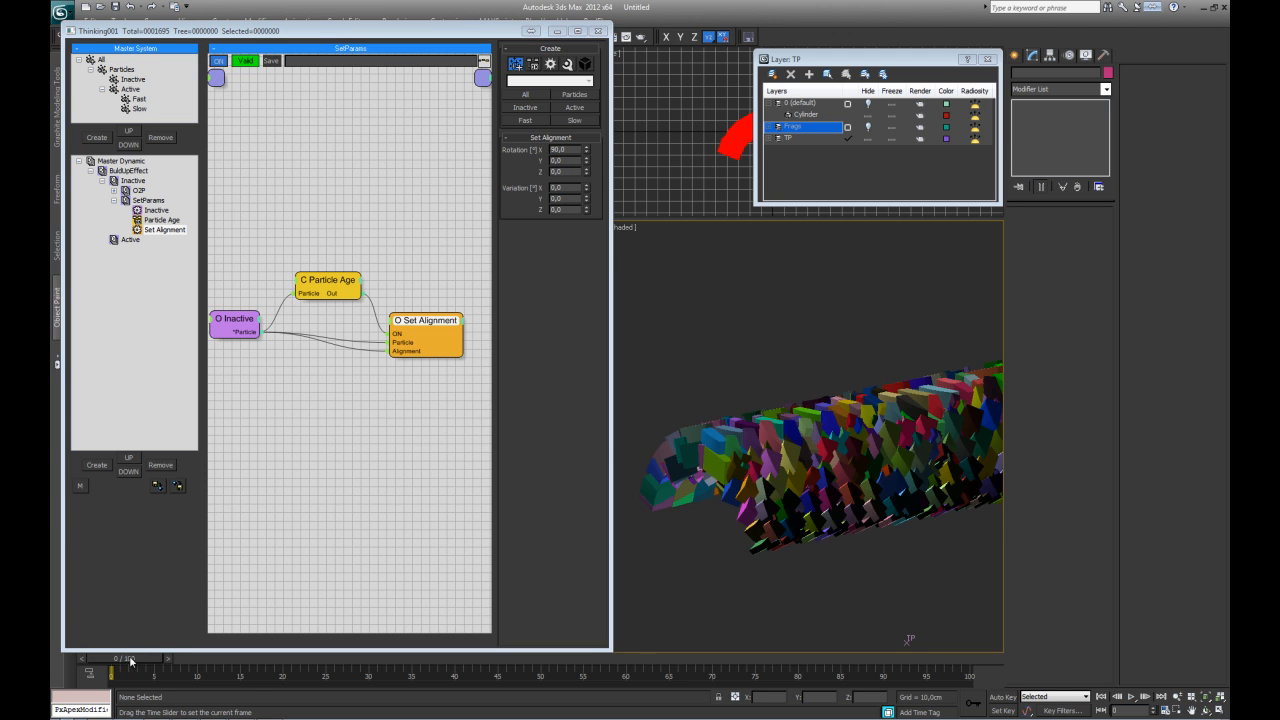
middle_click_drag(775, 541, 745, 390, "alt")
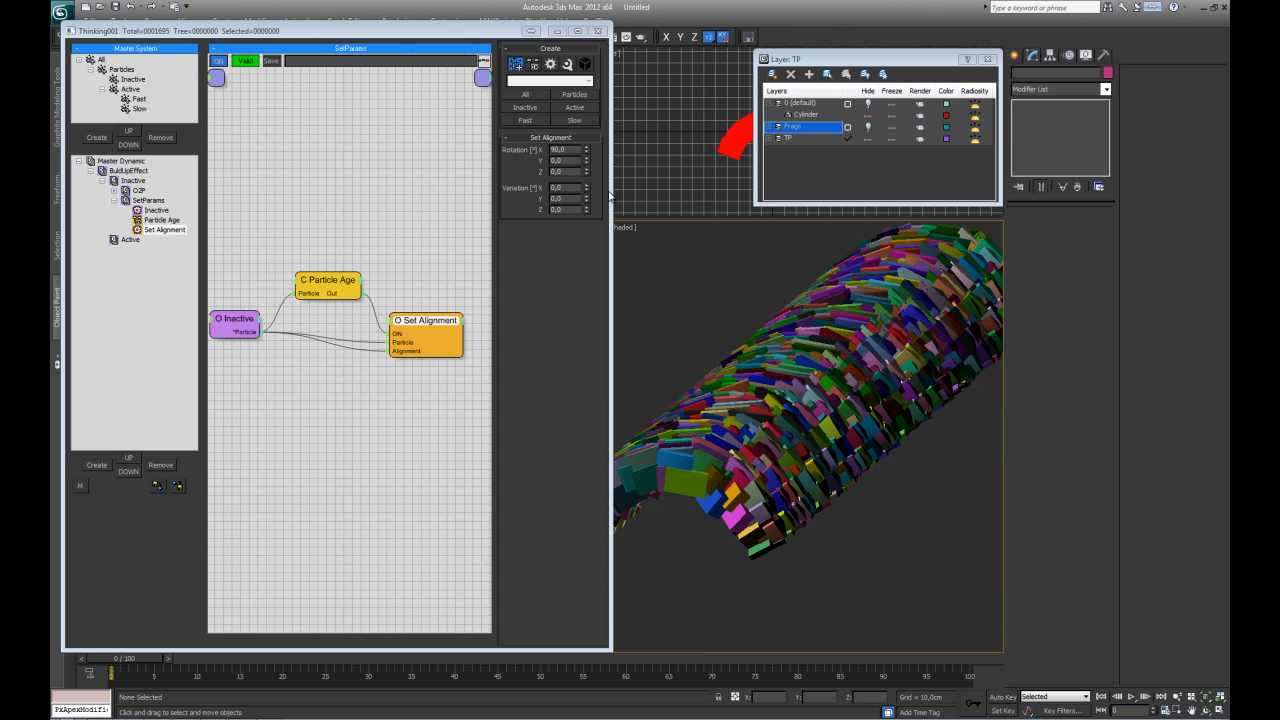
right_click(586, 154)
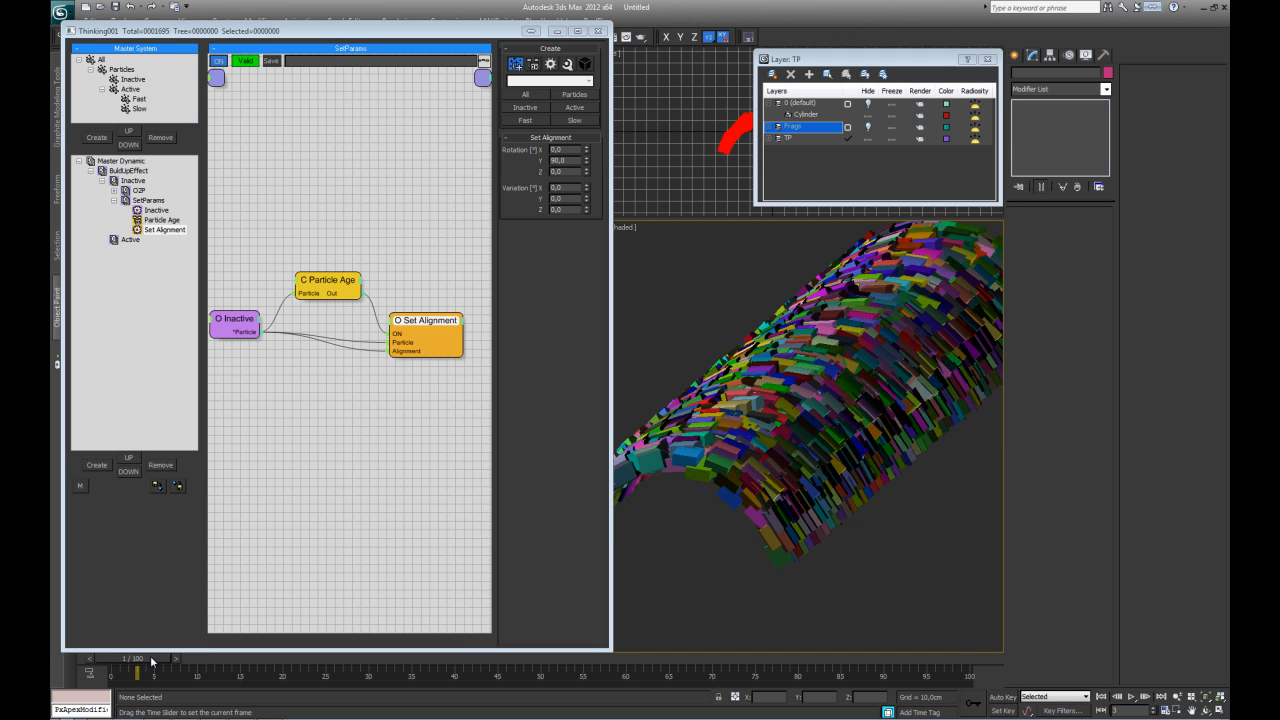
middle_click_drag(870, 353, 768, 372, "alt")
- Try Set Alignment rotations of 90 about Z and again 90 about Y, updating the fragments from the timeline
right_click(586, 162)
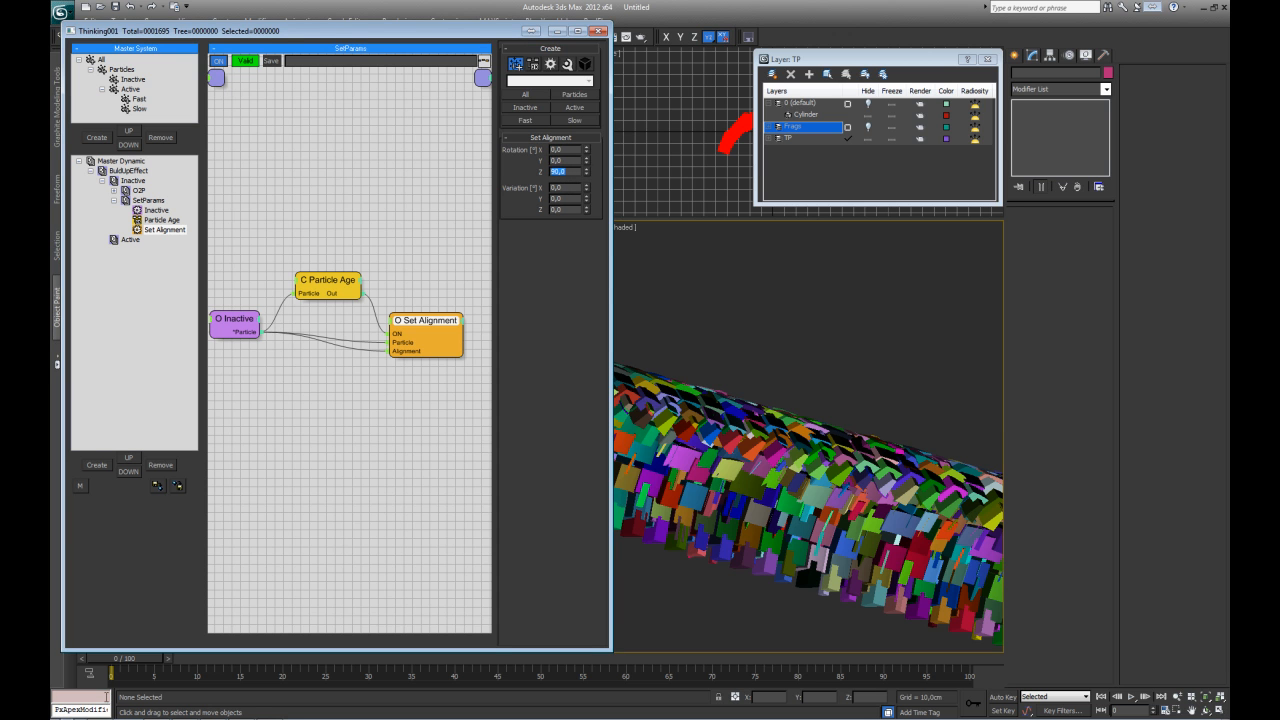
left_click(145, 663)
middle_click_drag(902, 457, 810, 436, "alt")
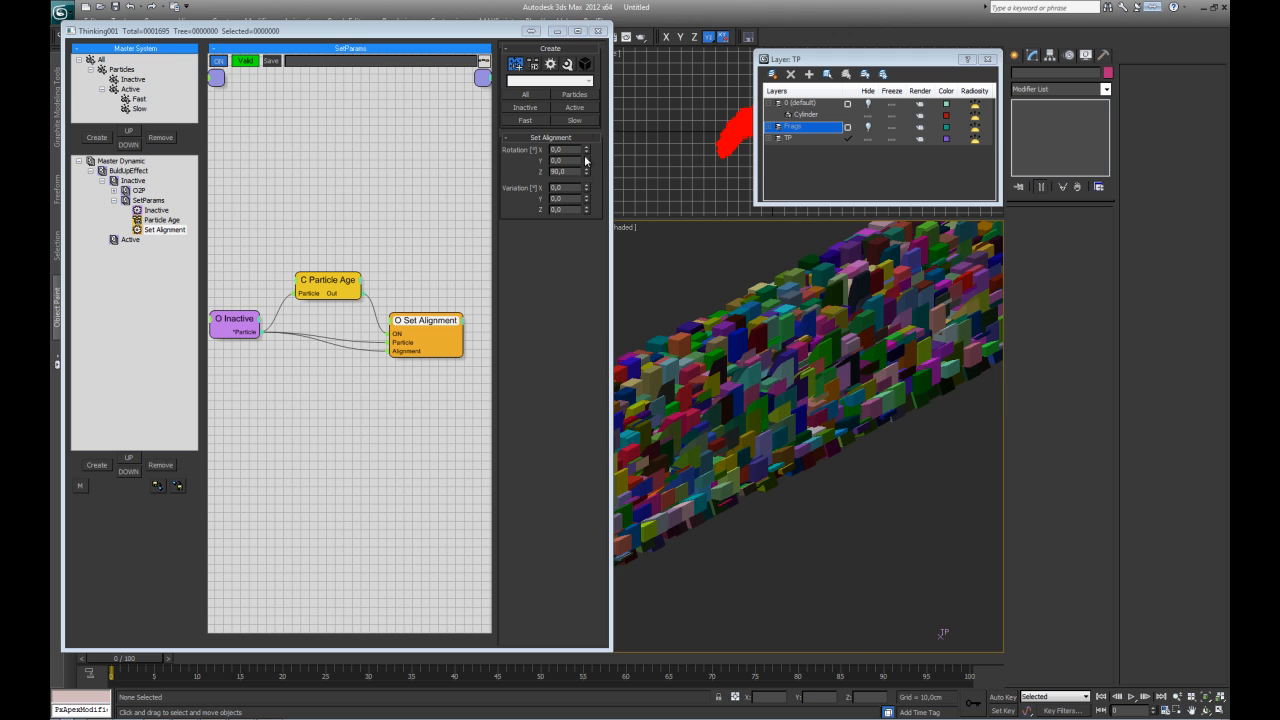
right_click(586, 171)
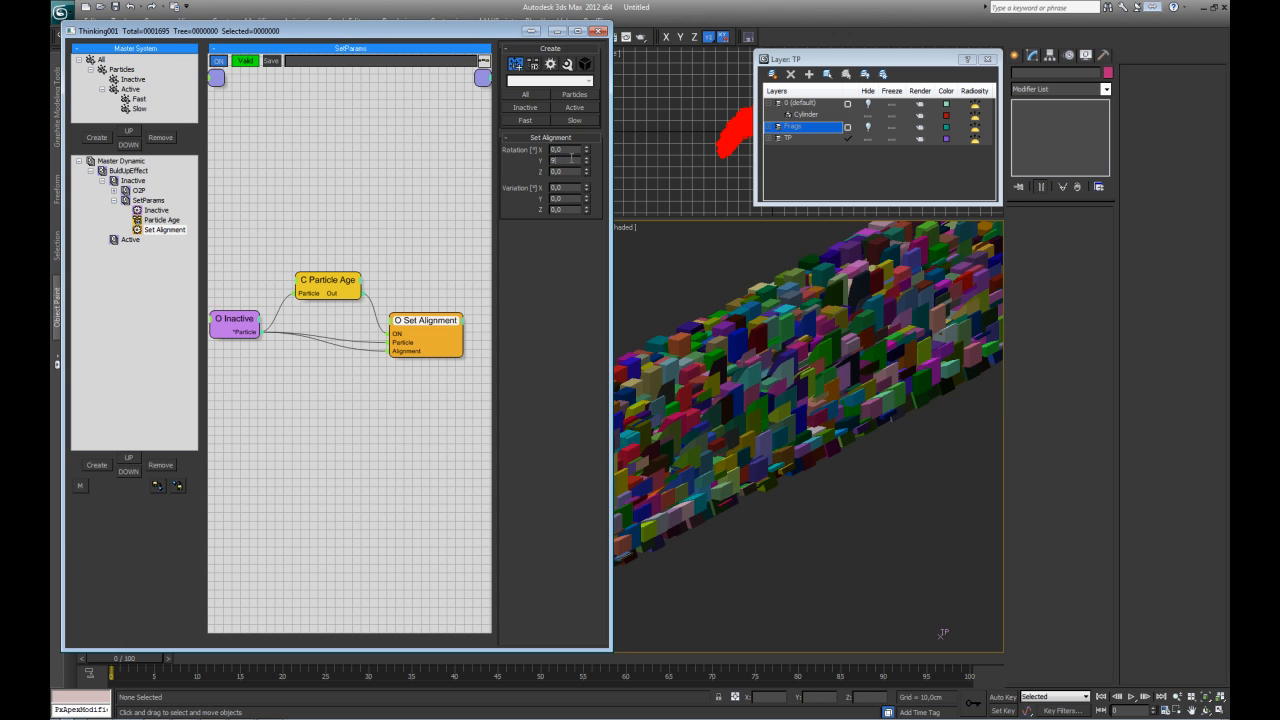
left_click(141, 659)
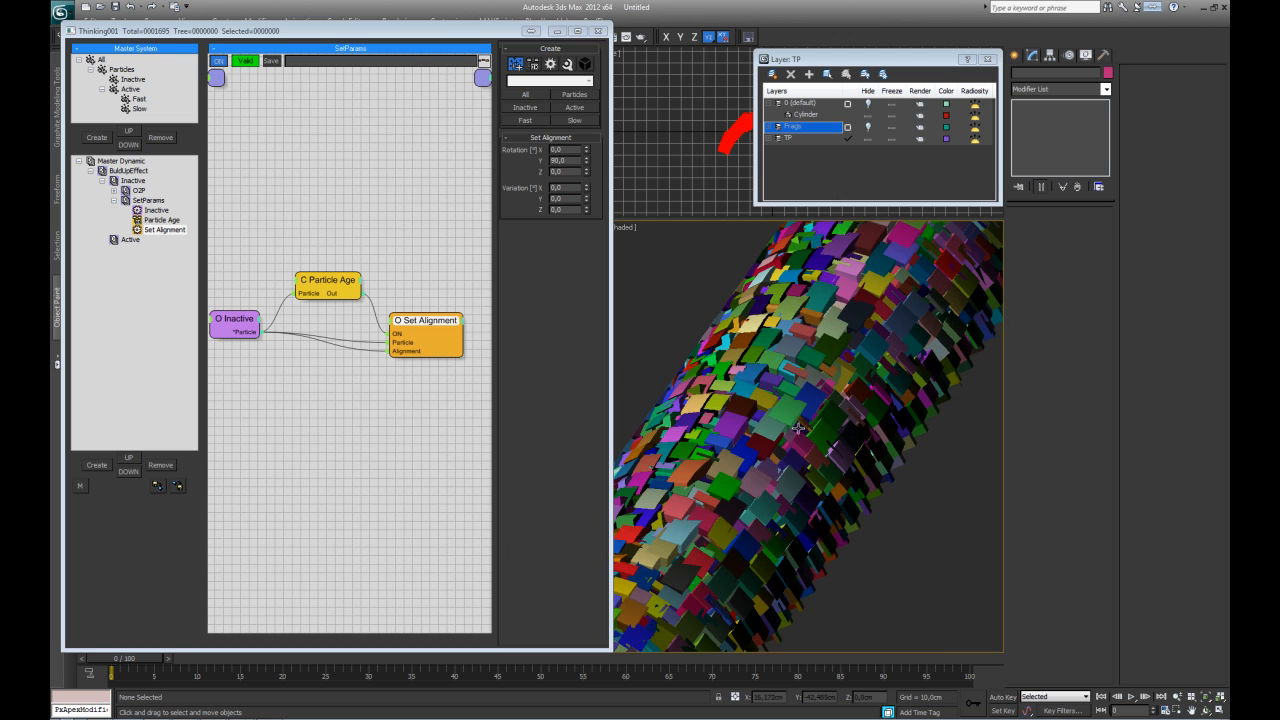
- Reset the Set Alignment Y rotation to 0, set X rotation to 180, and inspect the updated fragments from several angles
left_click(583, 162)
right_click(583, 162)
key("Escape")
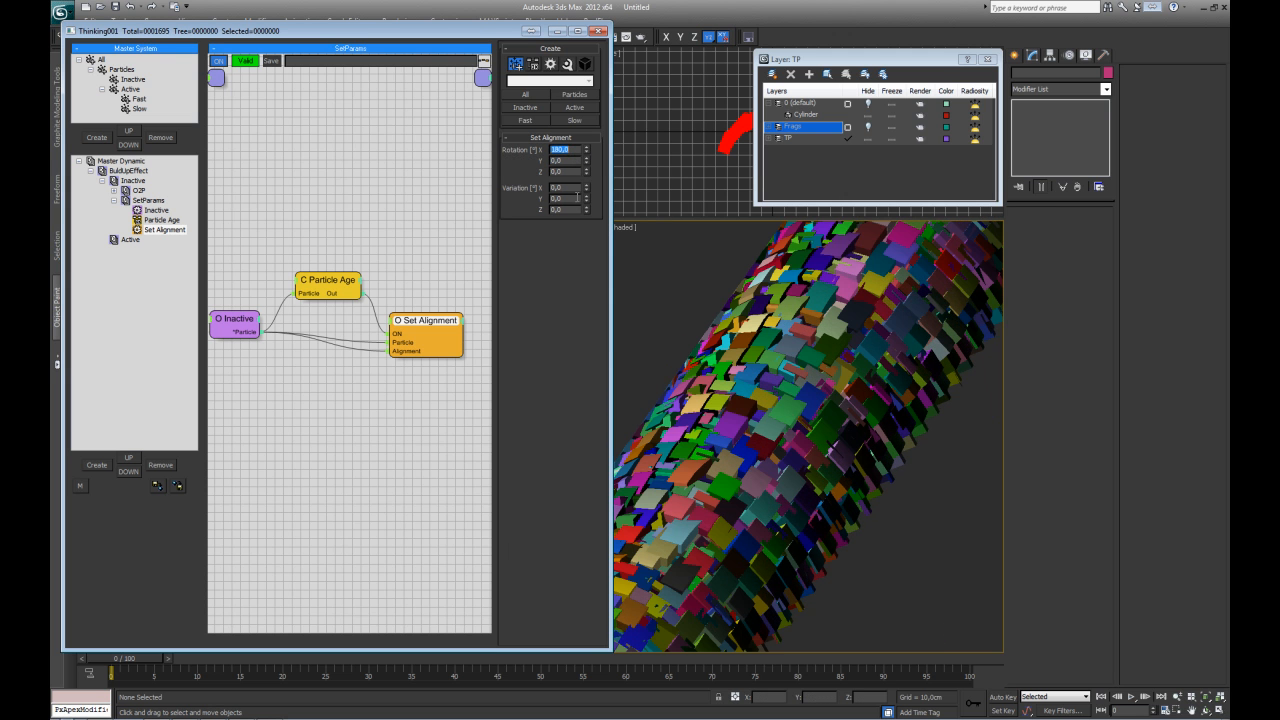
left_click(143, 657)
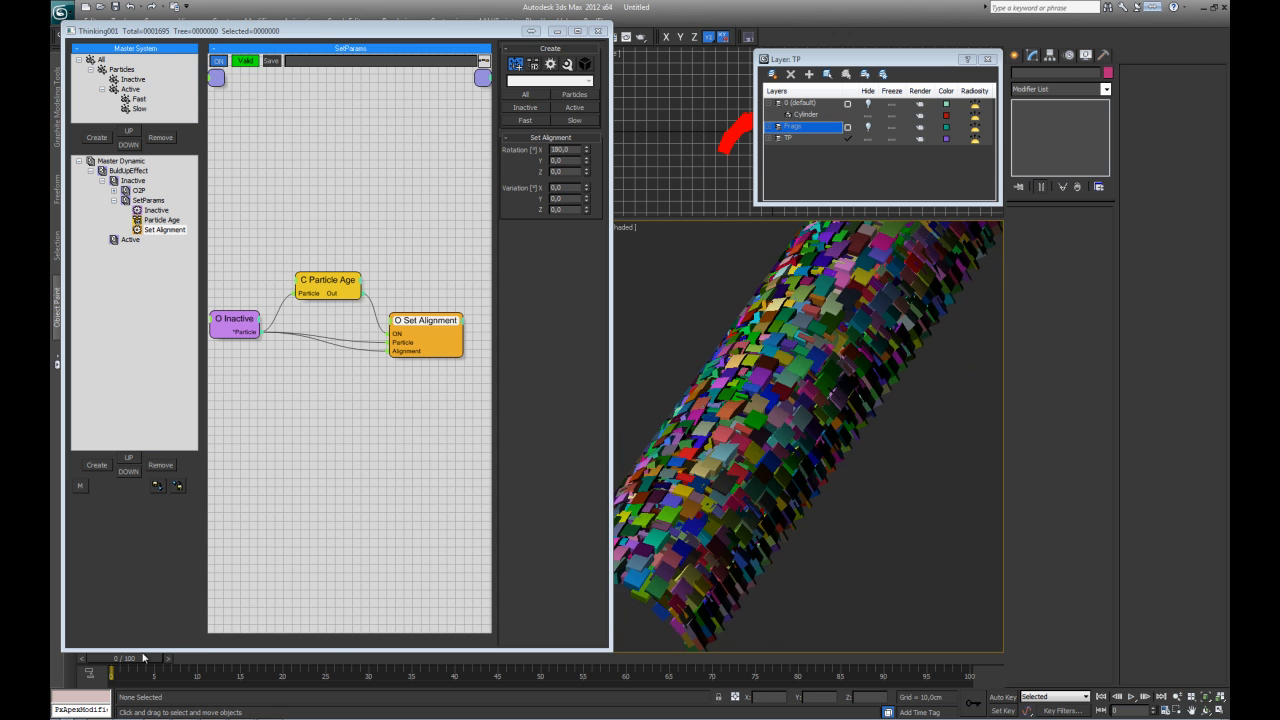
middle_click_drag(675, 535, 772, 479, "alt")
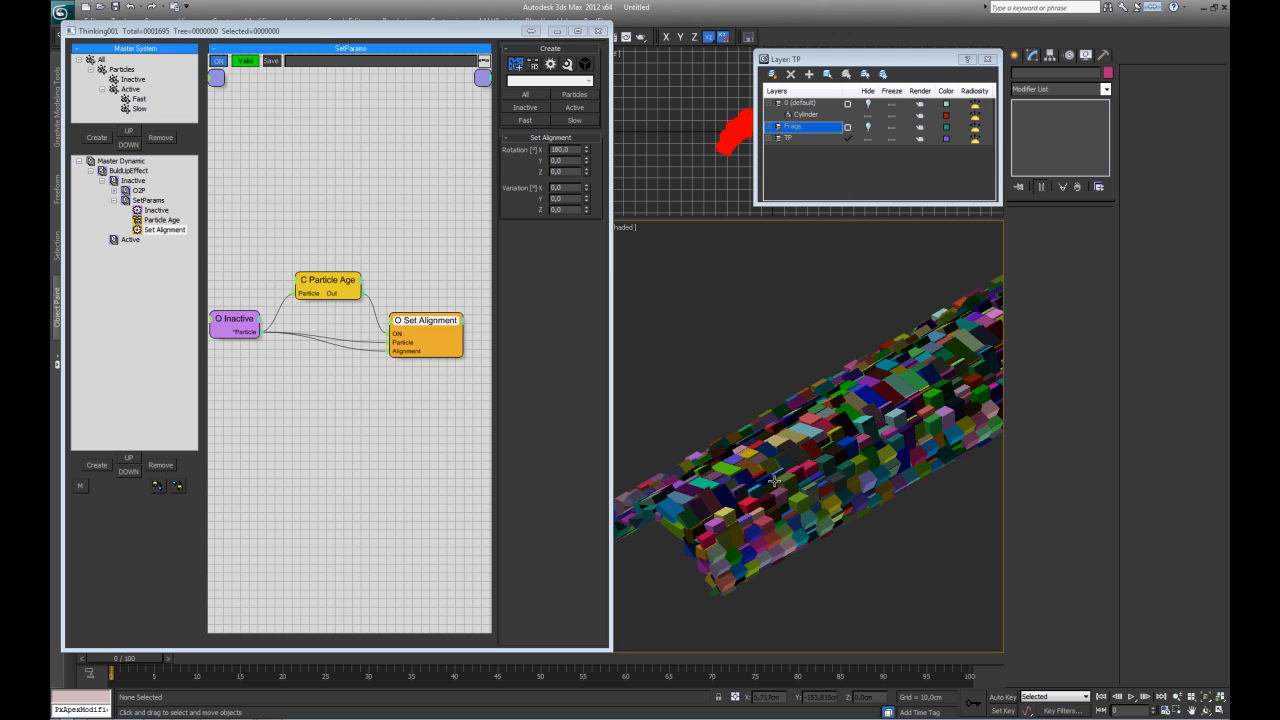
middle_click_drag(774, 481, 747, 405, "alt")
middle_click_drag(825, 465, 893, 485, "alt")
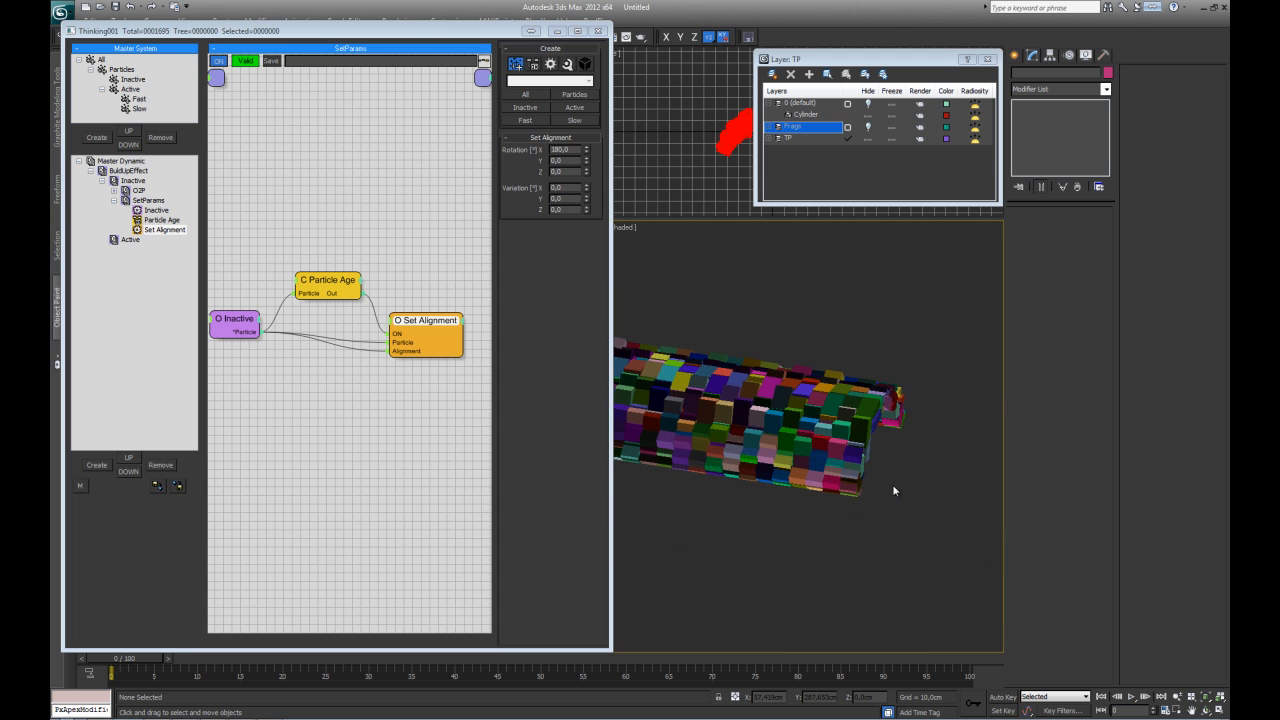
- Narrow the Thinking editor window to uncover more of the viewport
left_click(447, 452)
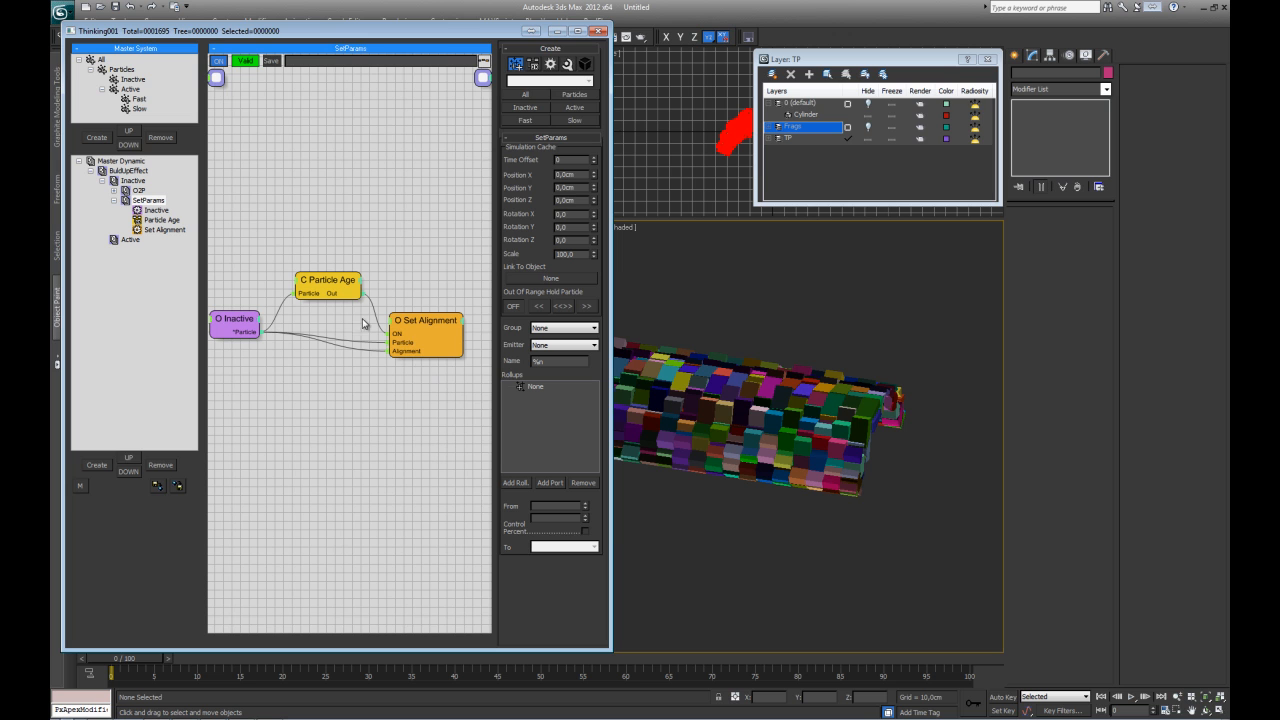
left_click(416, 322)
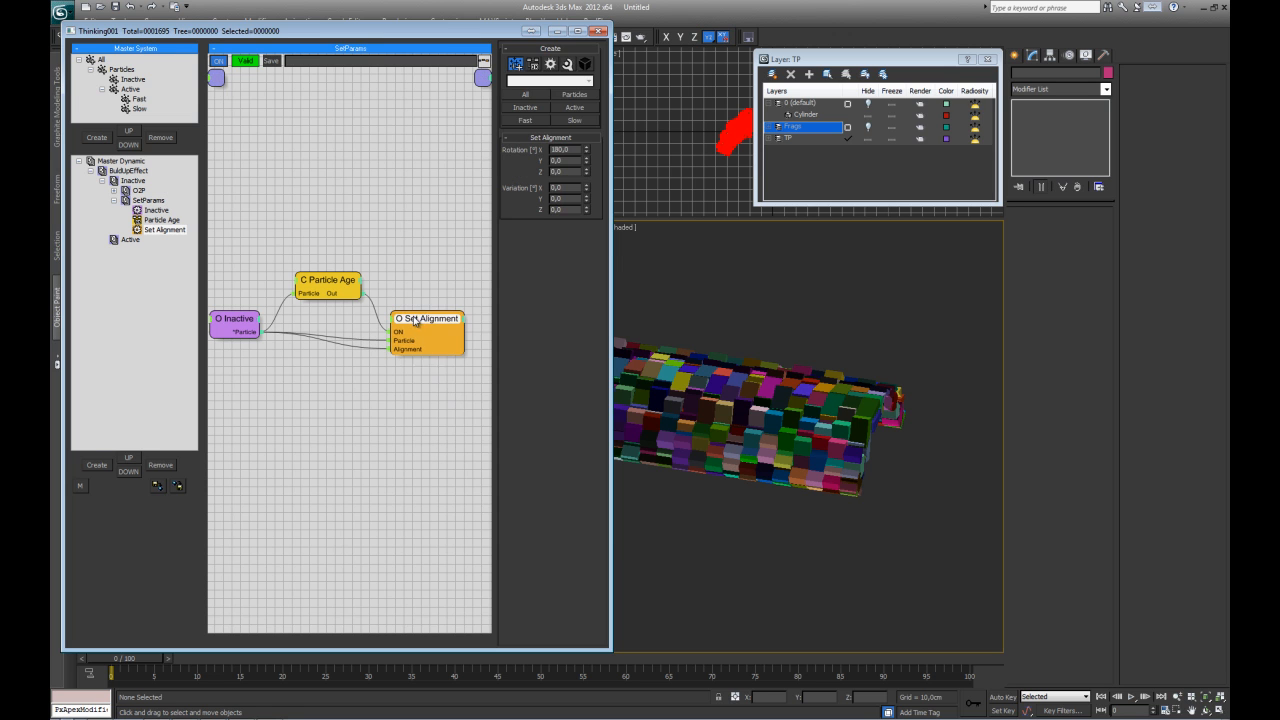
left_click(221, 277)
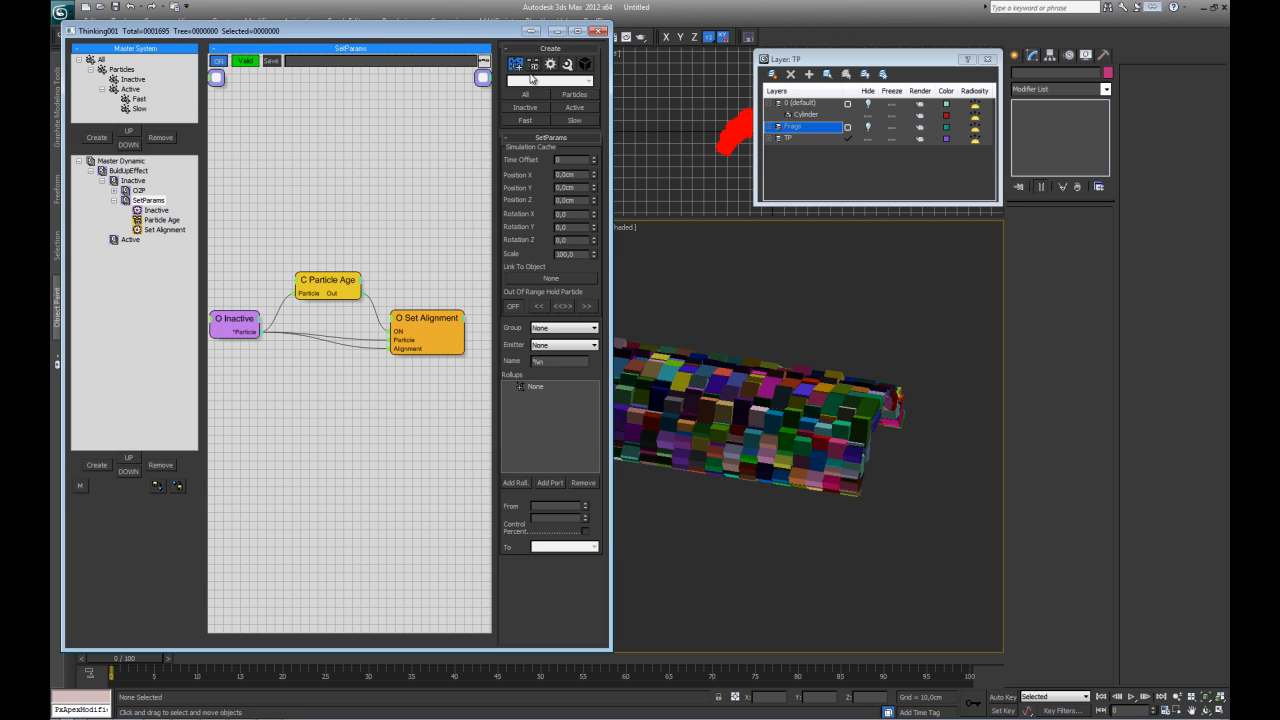
left_click_drag(612, 236, 531, 256)
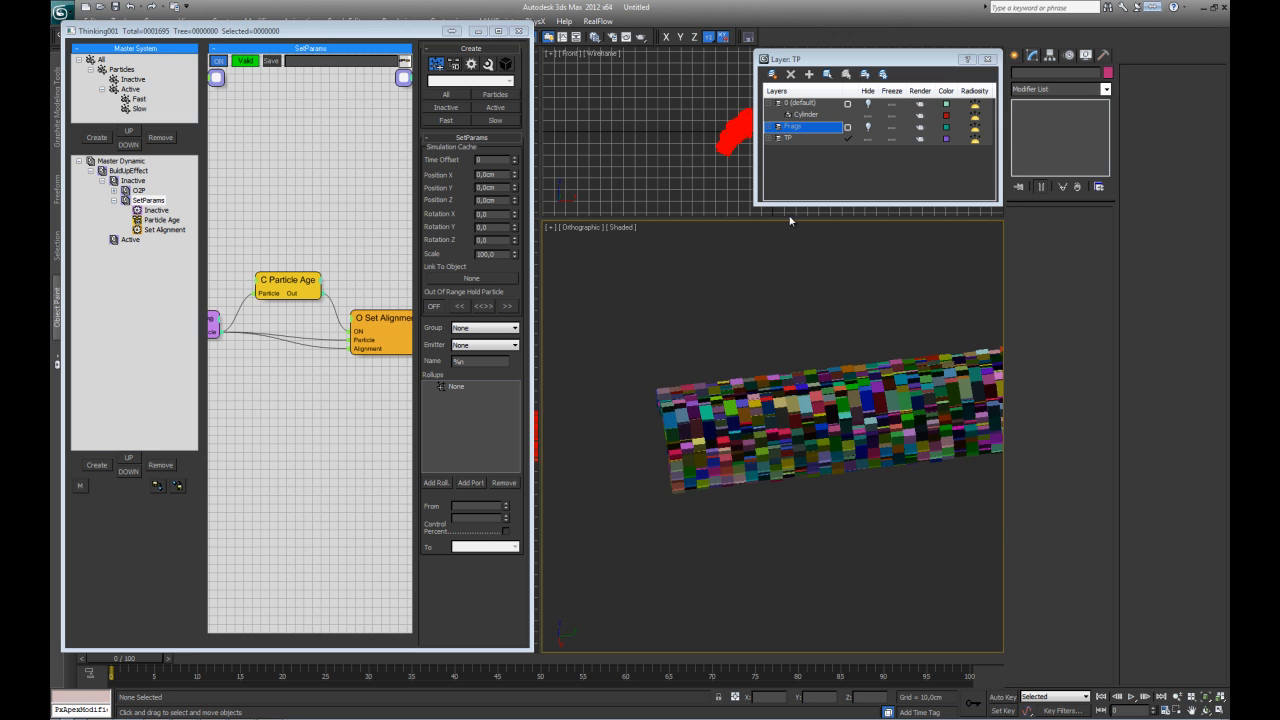
- Create a new layer named Dummies
left_click(772, 75)
left_click(810, 139)
type("D")
key("Return")
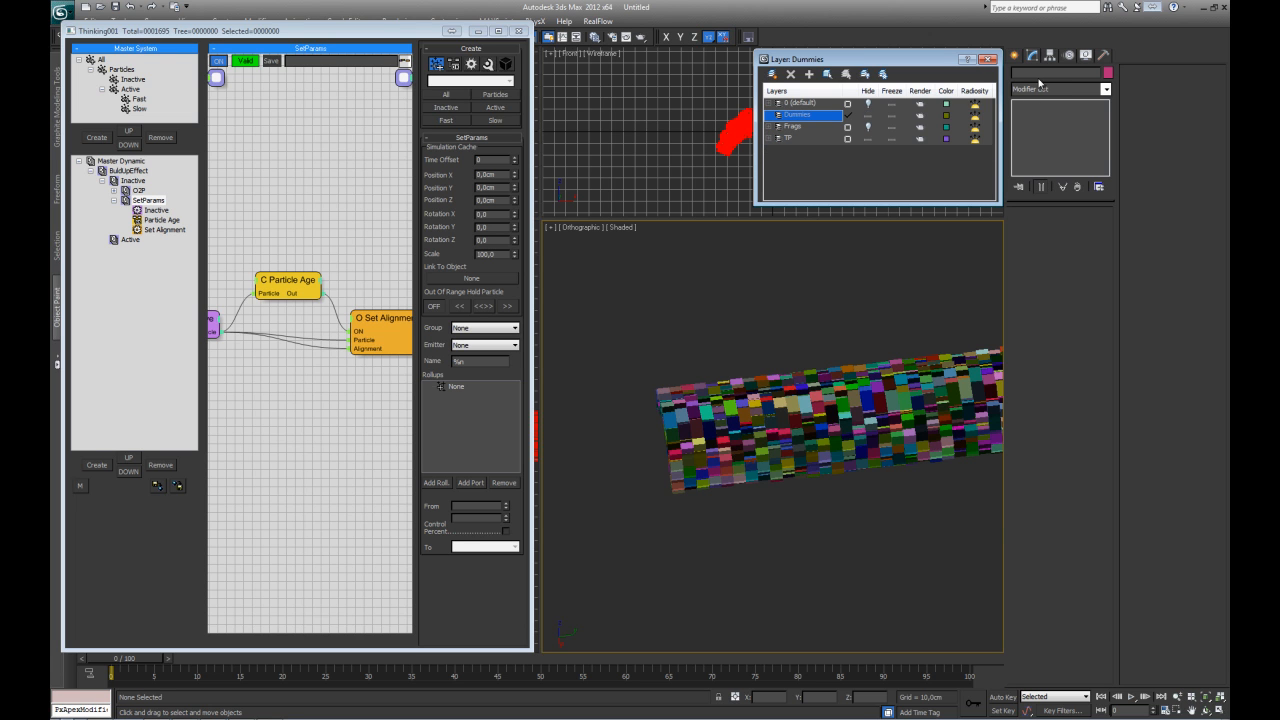
- Create a Dummy helper at the origin, at the near end of the fragmented arch, using the Top view with the grid shown
left_click(1015, 57)
left_click(1076, 75)
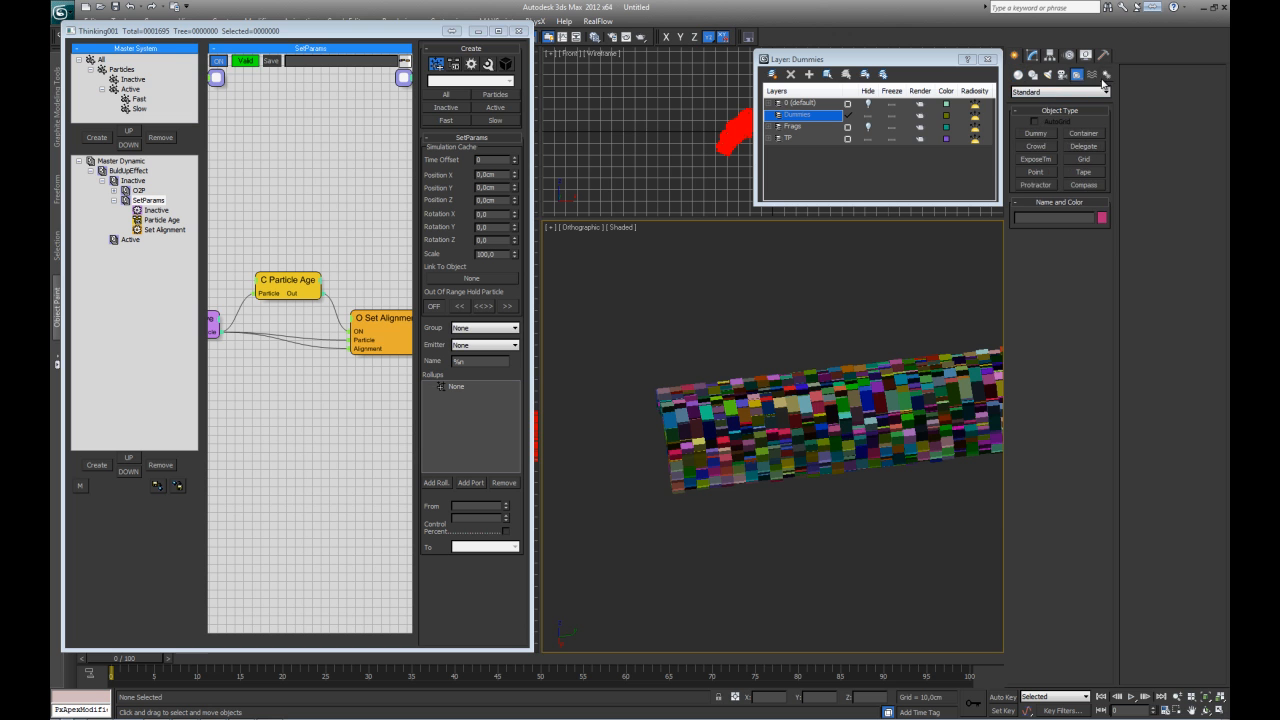
left_click(1036, 133)
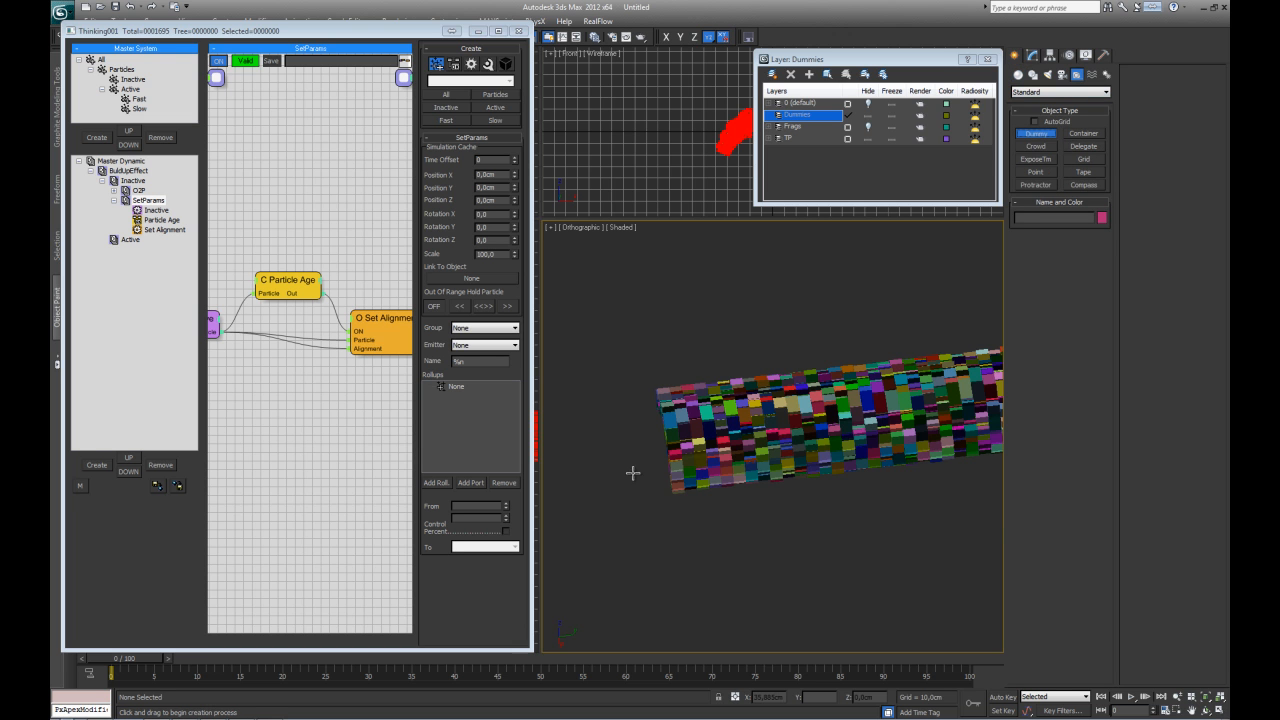
key("t")
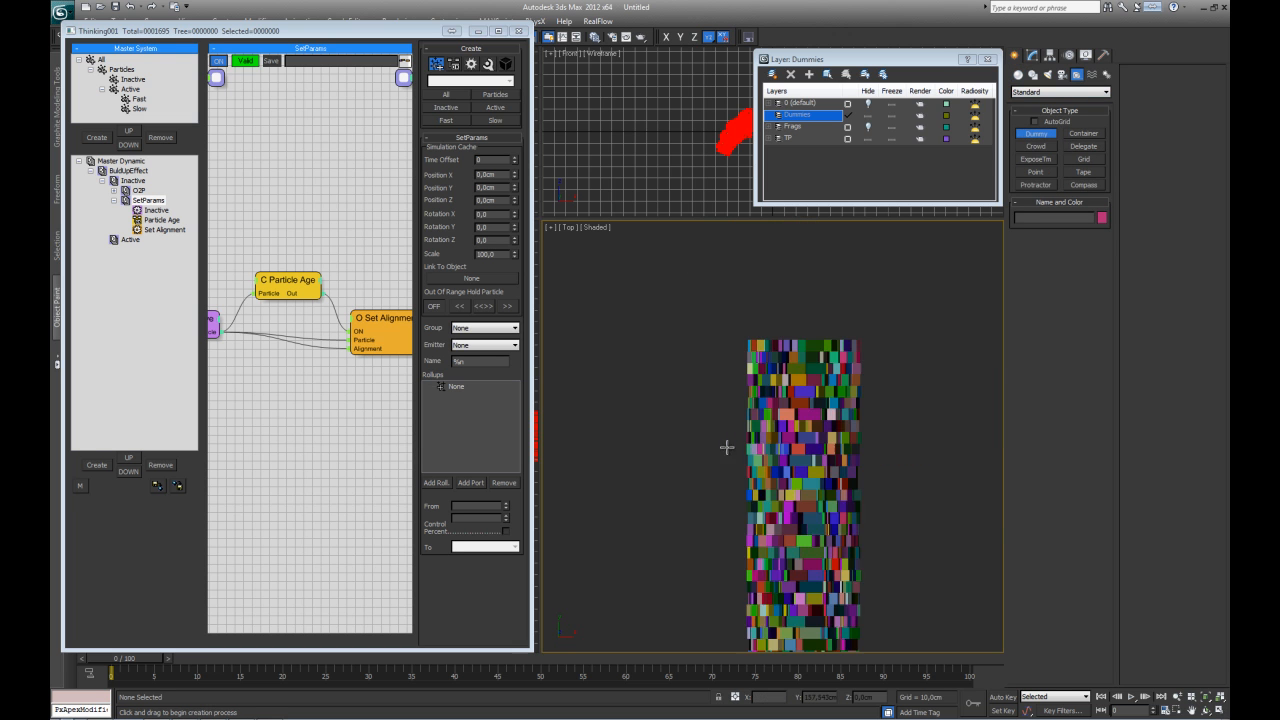
key("g")
left_click_drag(740, 348, 772, 382)
right_click(744, 391)
middle_click_drag(744, 389, 770, 407, "alt")
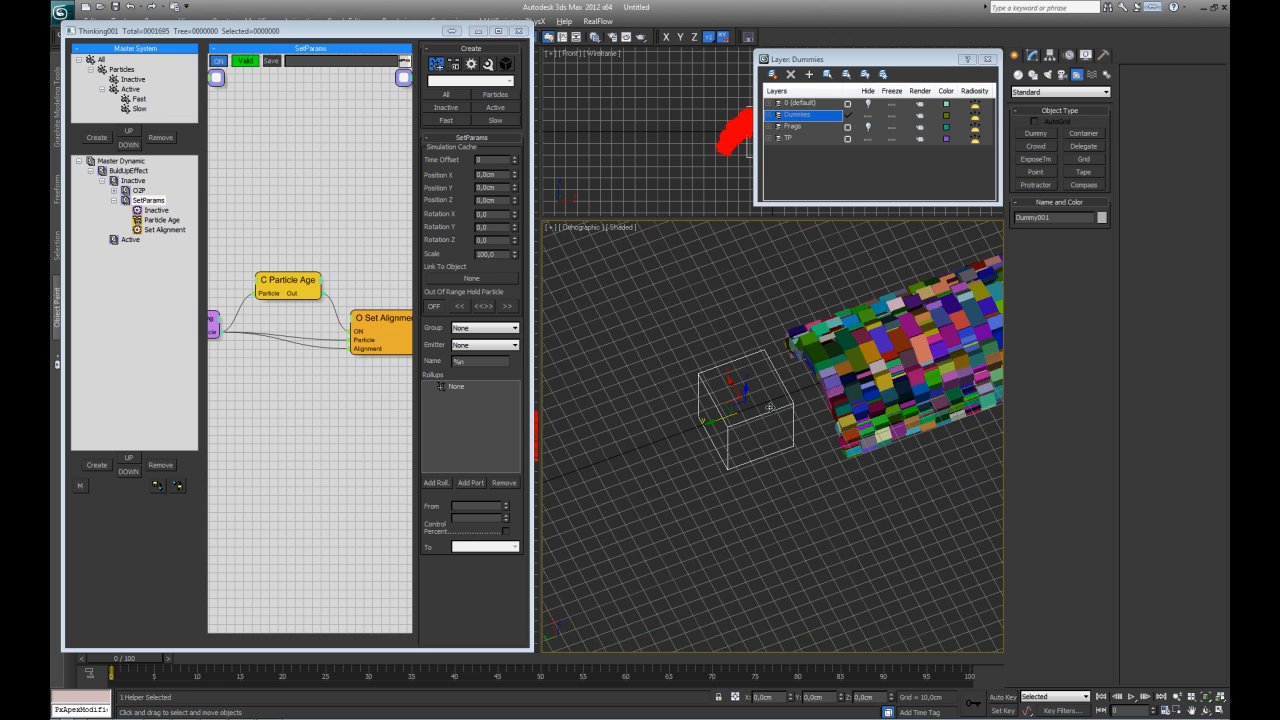
- Rename the dummy helper The_Target
left_click(1080, 217)
type("The_Target")
middle_click_drag(890, 330, 797, 425)
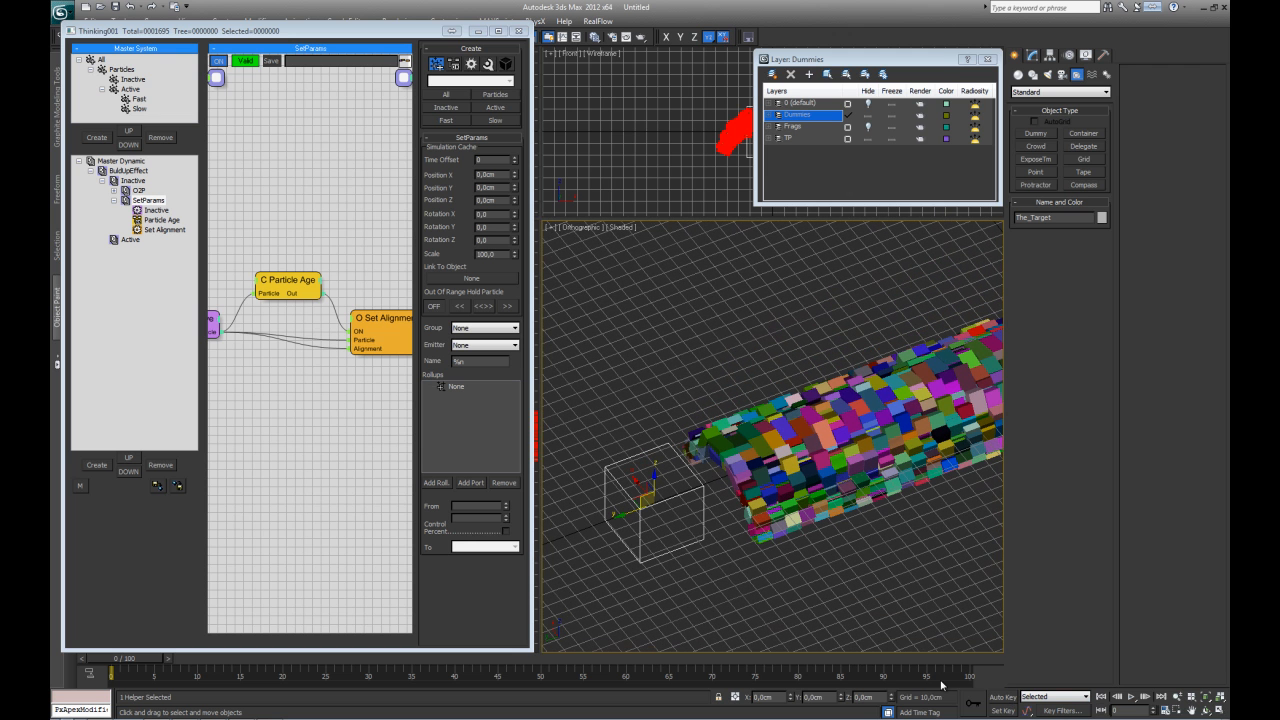
- Configure the animation time with an end time of 150 and the PAL frame rate
left_click(1165, 710)
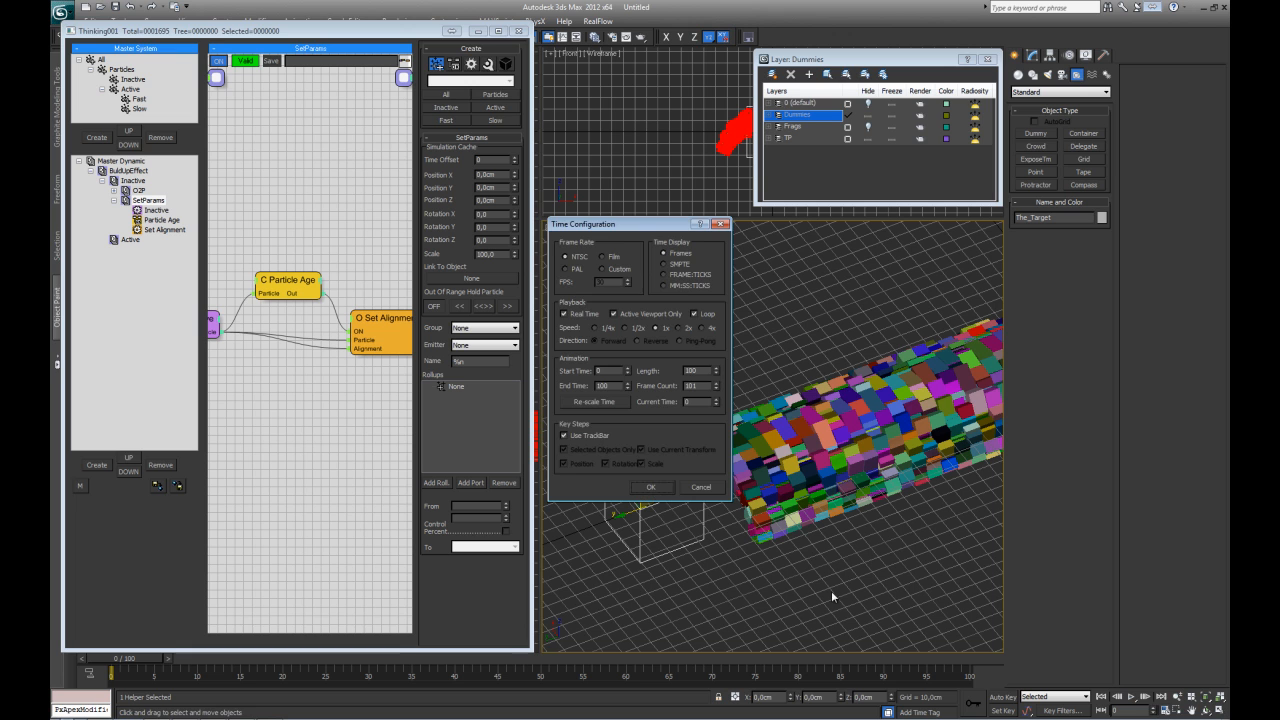
left_click(614, 385)
type("150")
key("Return")
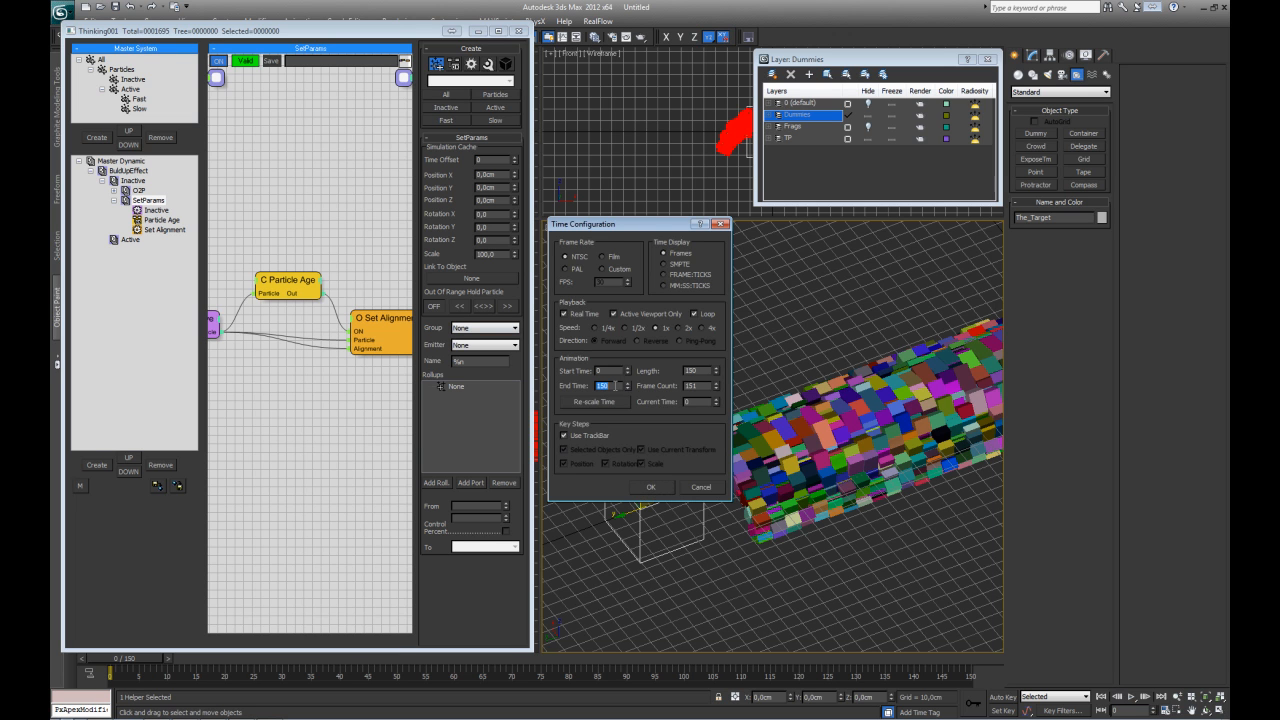
left_click(566, 269)
left_click(650, 487)
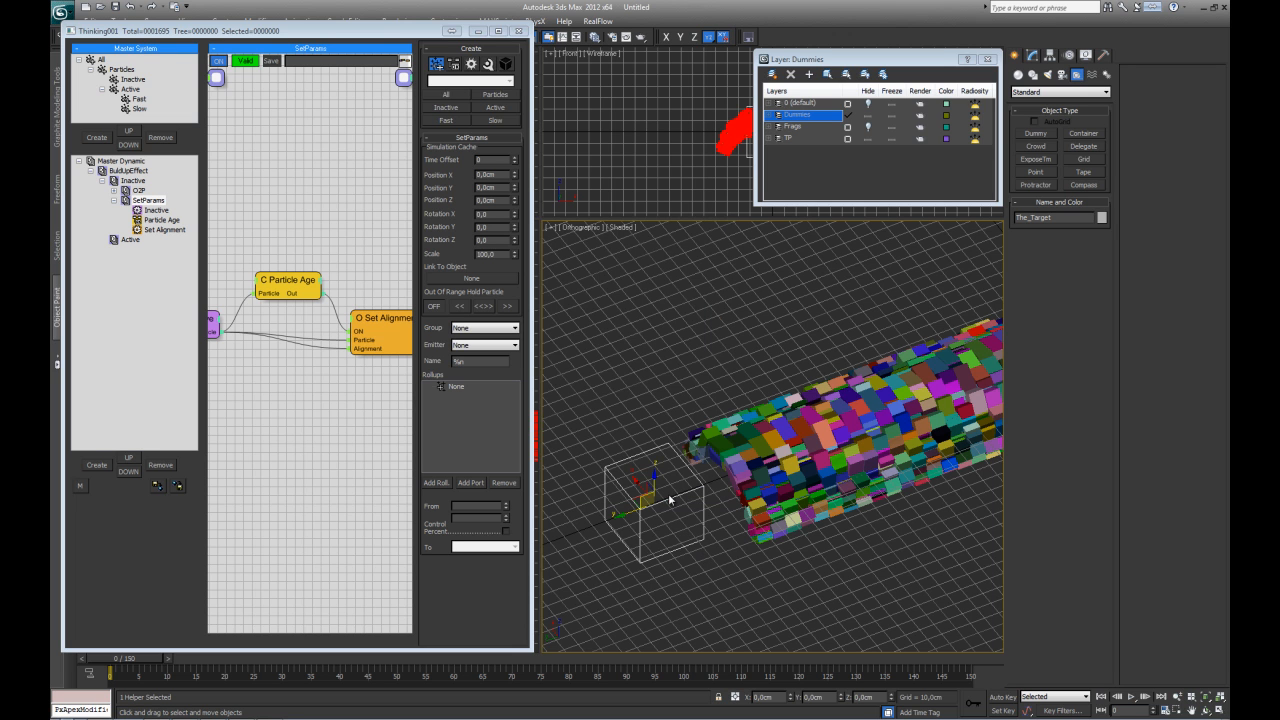
- With Auto Key on, animate The_Target to travel along the arch to its far end by frame 100, and scrub back to check
left_click(1003, 697)
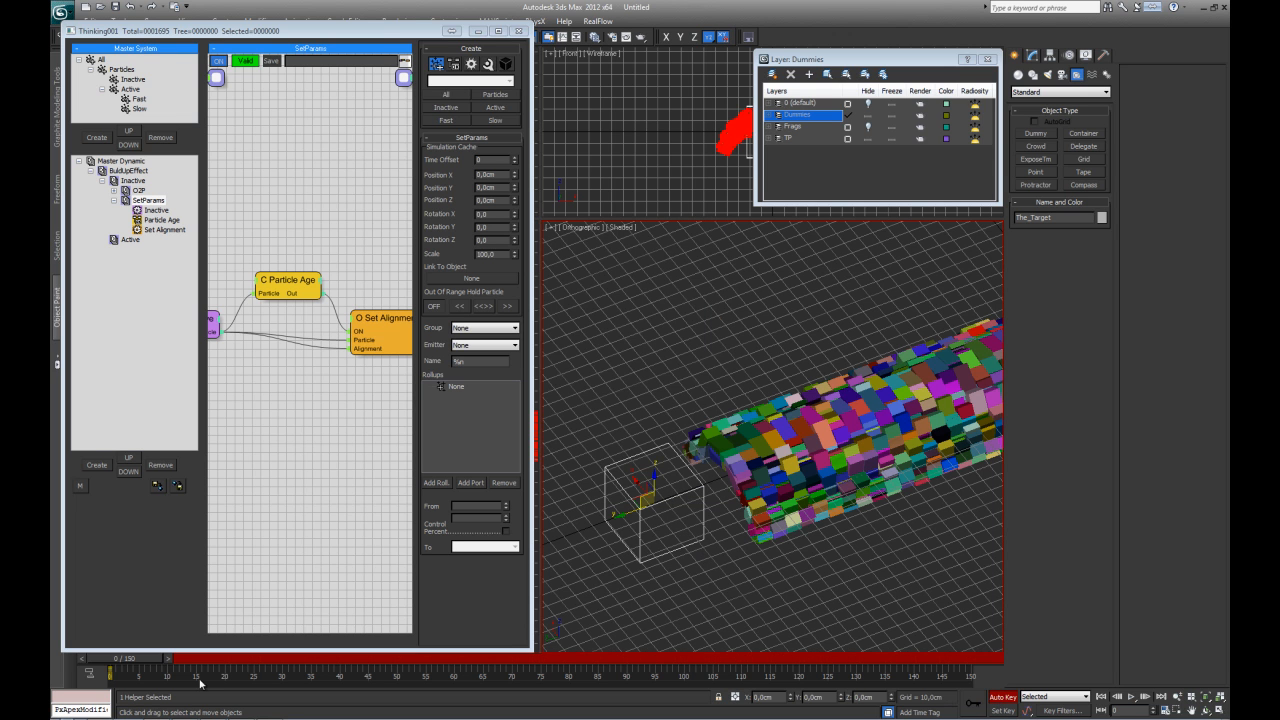
left_click_drag(120, 663, 677, 669)
scroll(722, 497, "down", 3)
scroll(722, 497, "down", 2)
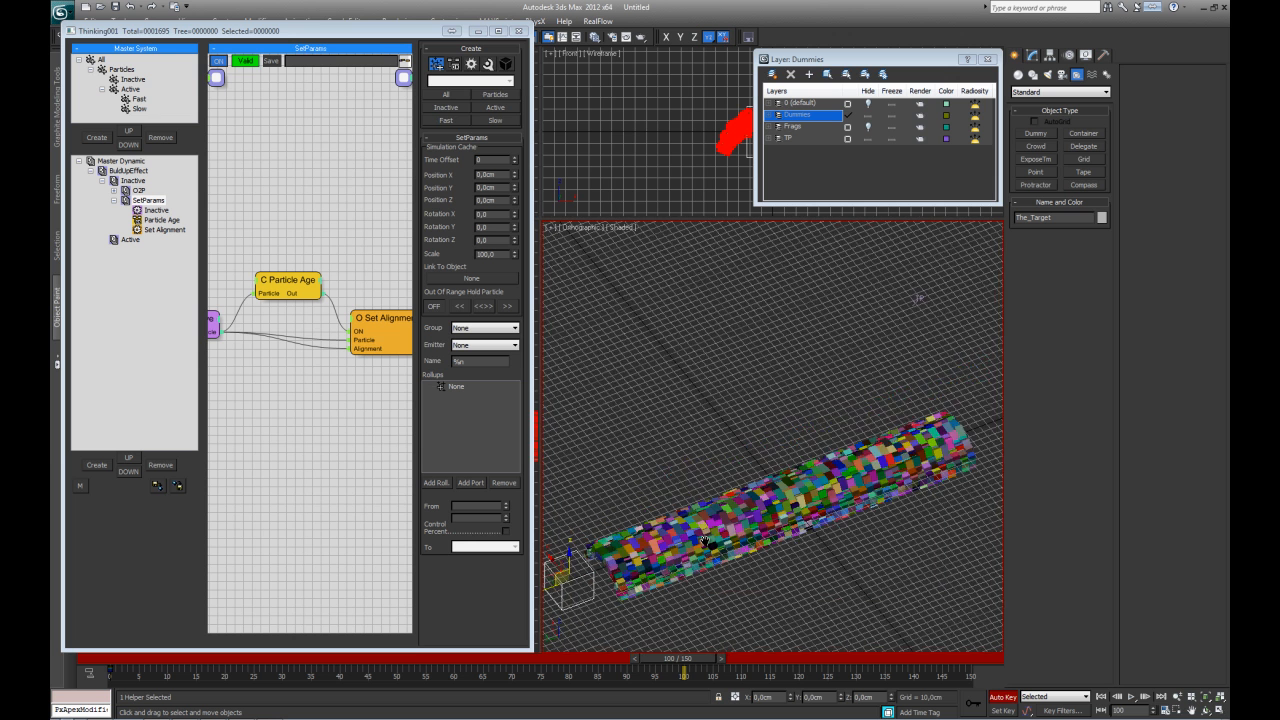
left_click_drag(622, 525, 935, 402)
left_click_drag(665, 656, 128, 692)
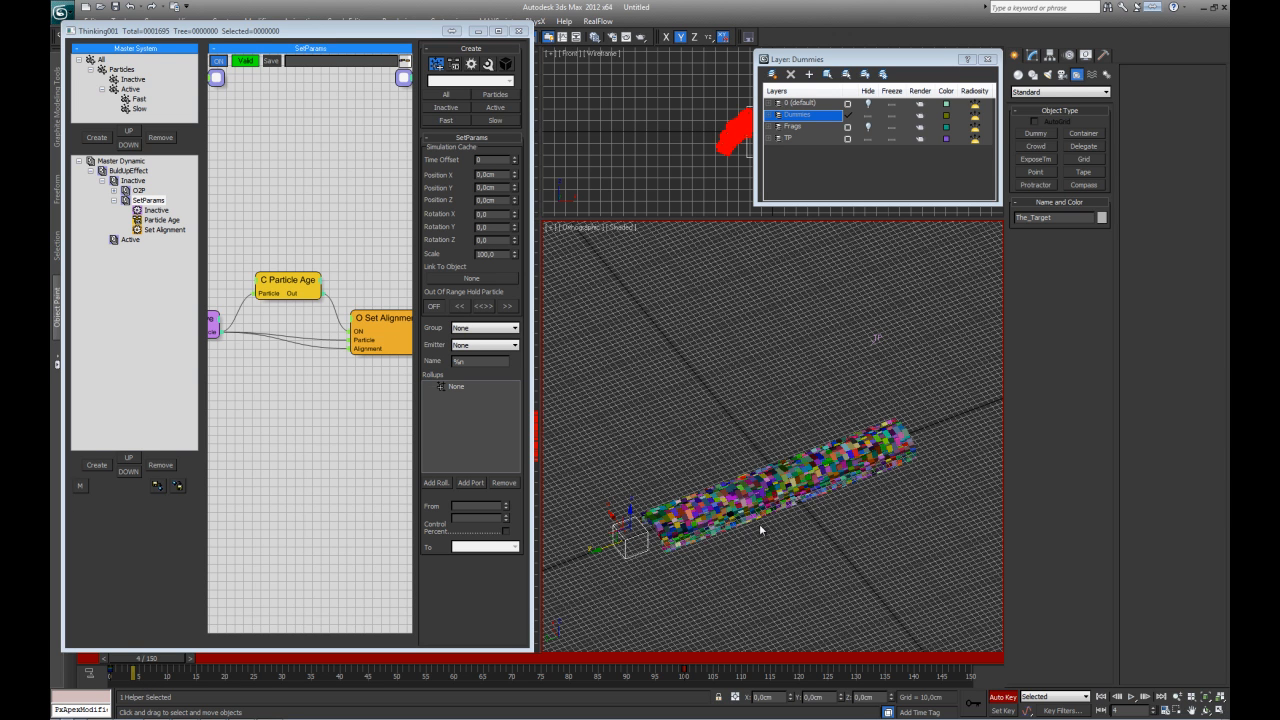
- Turn off Auto Key and add a dynamic set named Activate inside the Inactive dynamic set
left_click(1008, 699)
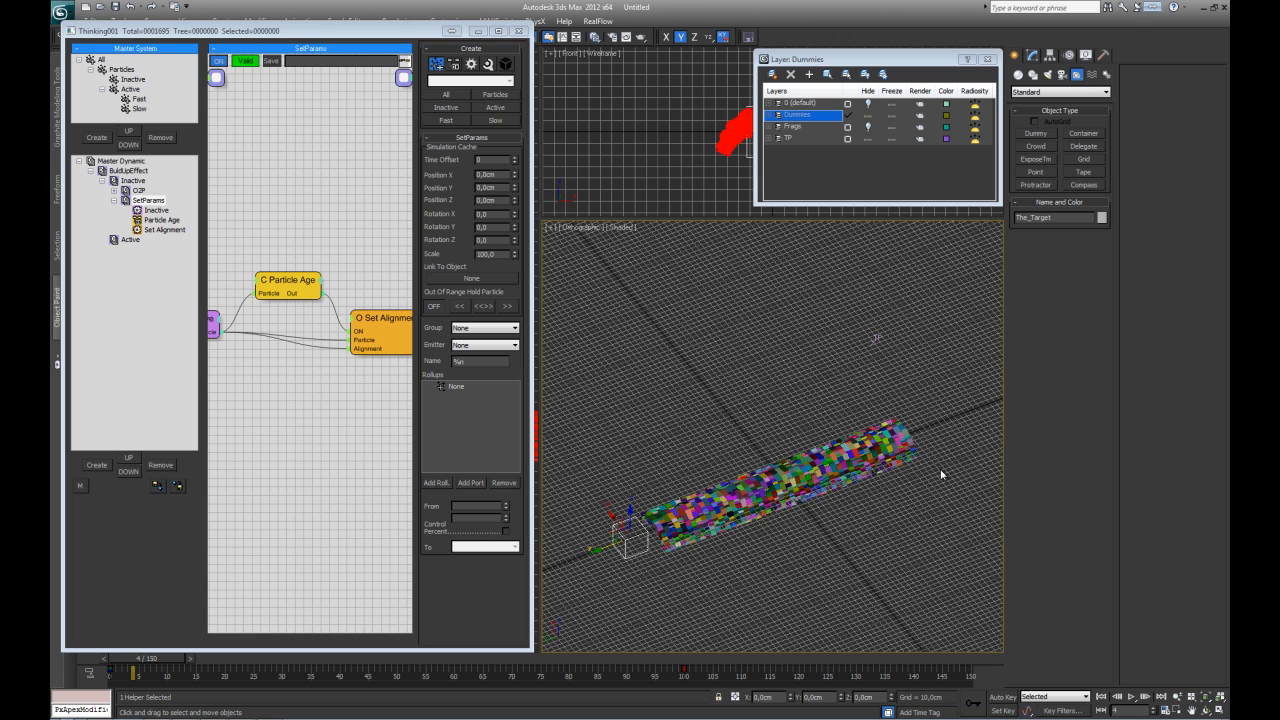
left_click(119, 385)
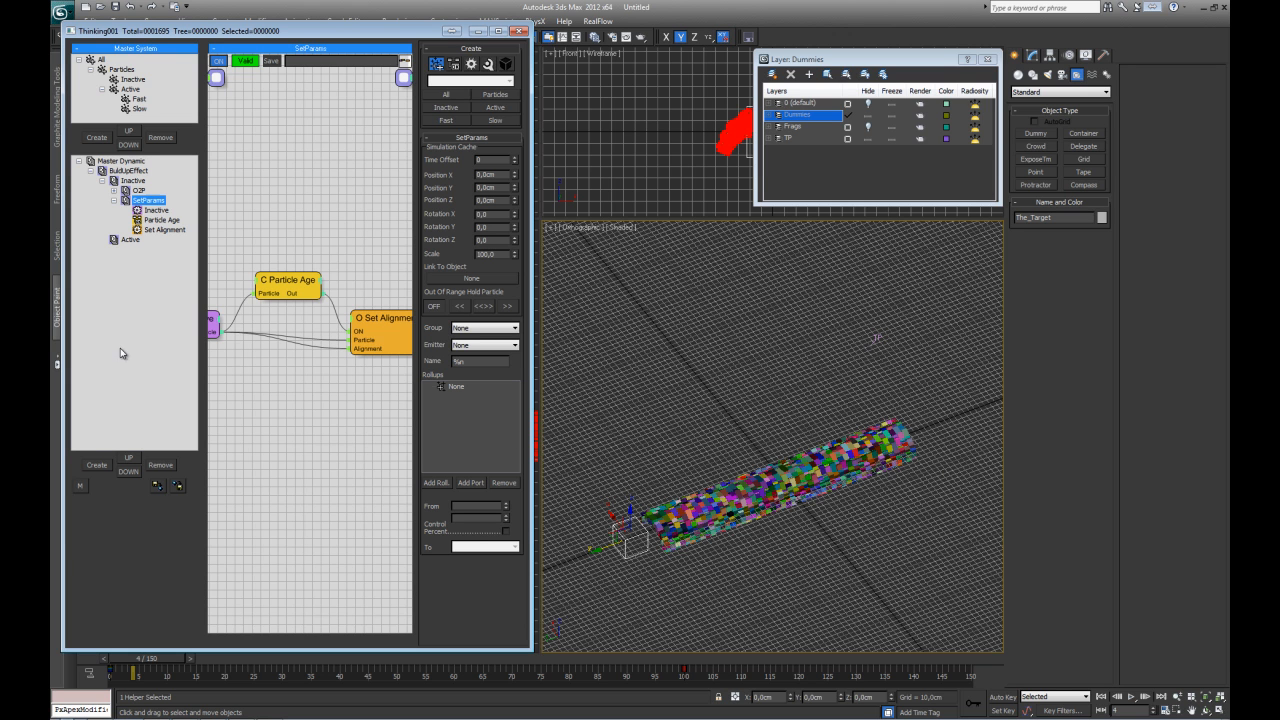
left_click(114, 200)
left_click(131, 180)
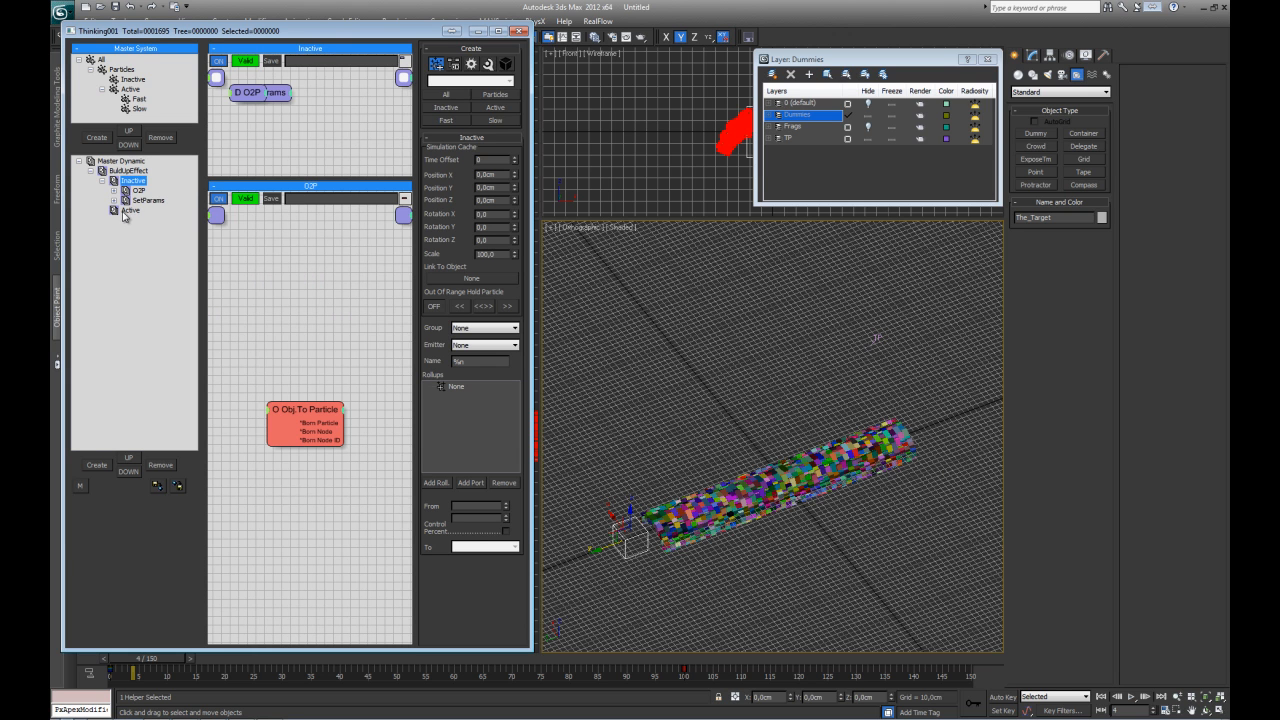
left_click(97, 465)
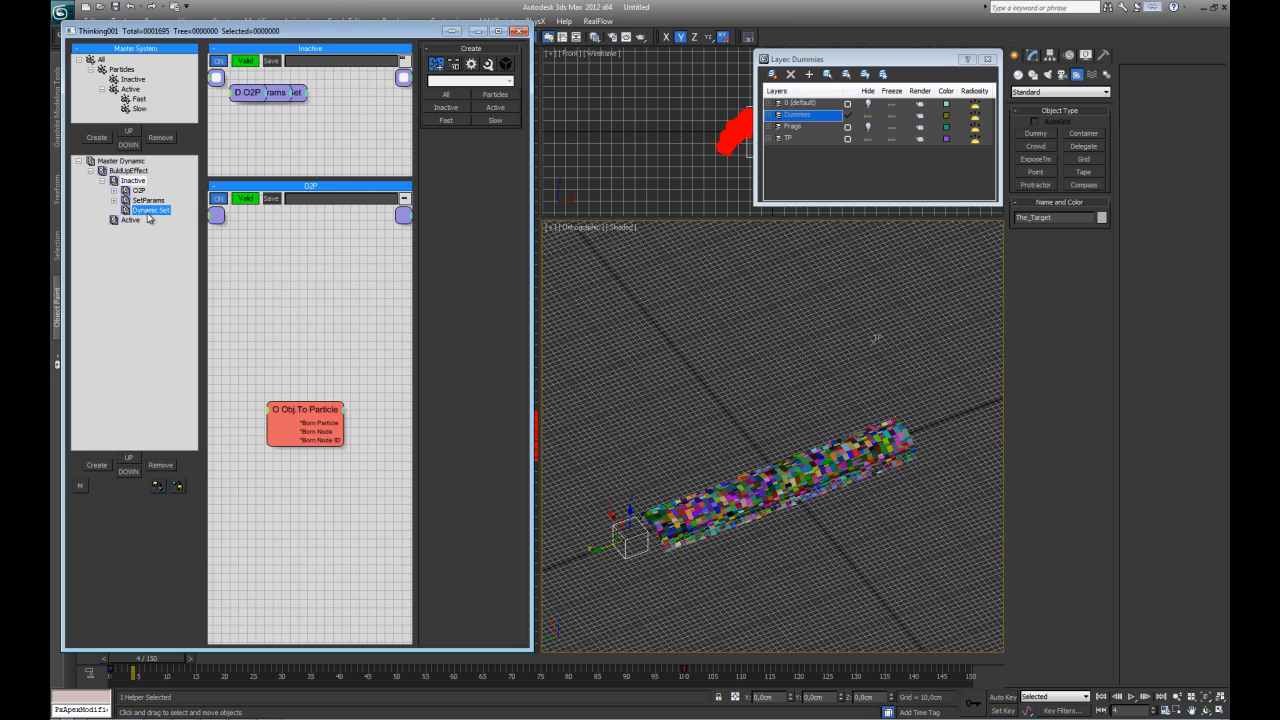
left_click(160, 211)
type("Activate")
key("Return")
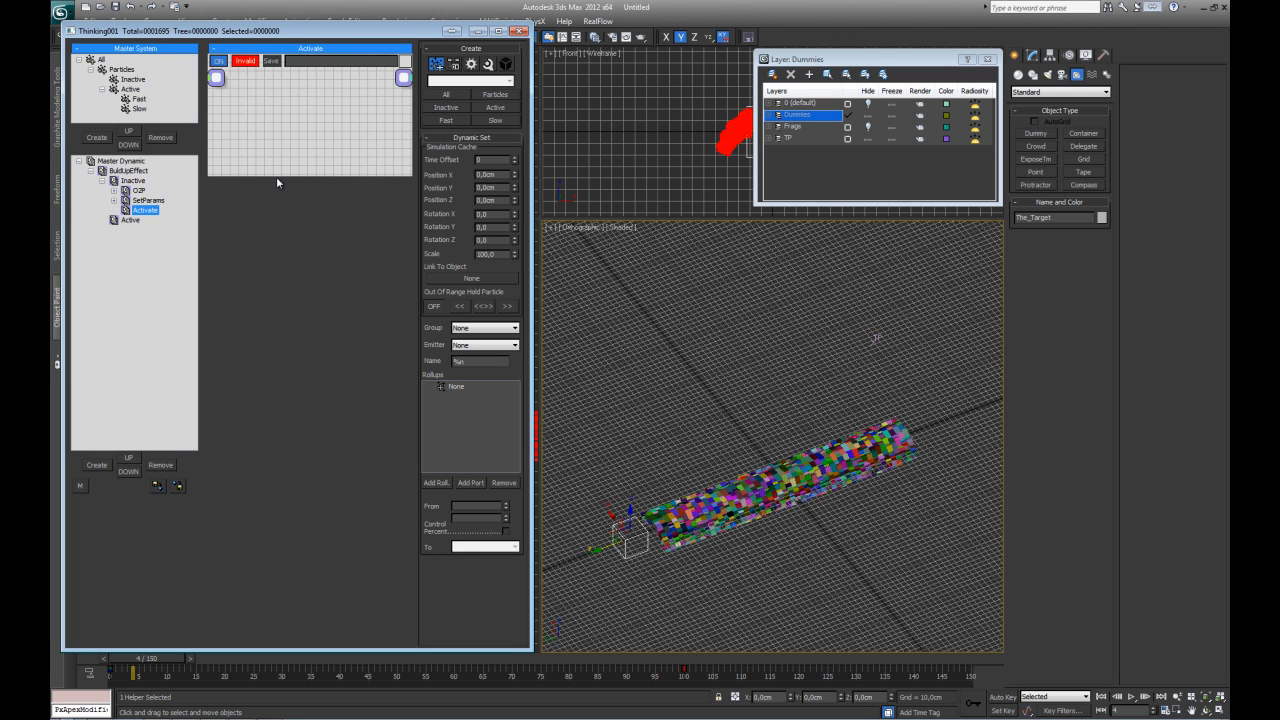
- Enlarge the Activate set's wiring area and add an Inactive group node to it
left_click_drag(292, 172, 292, 610)
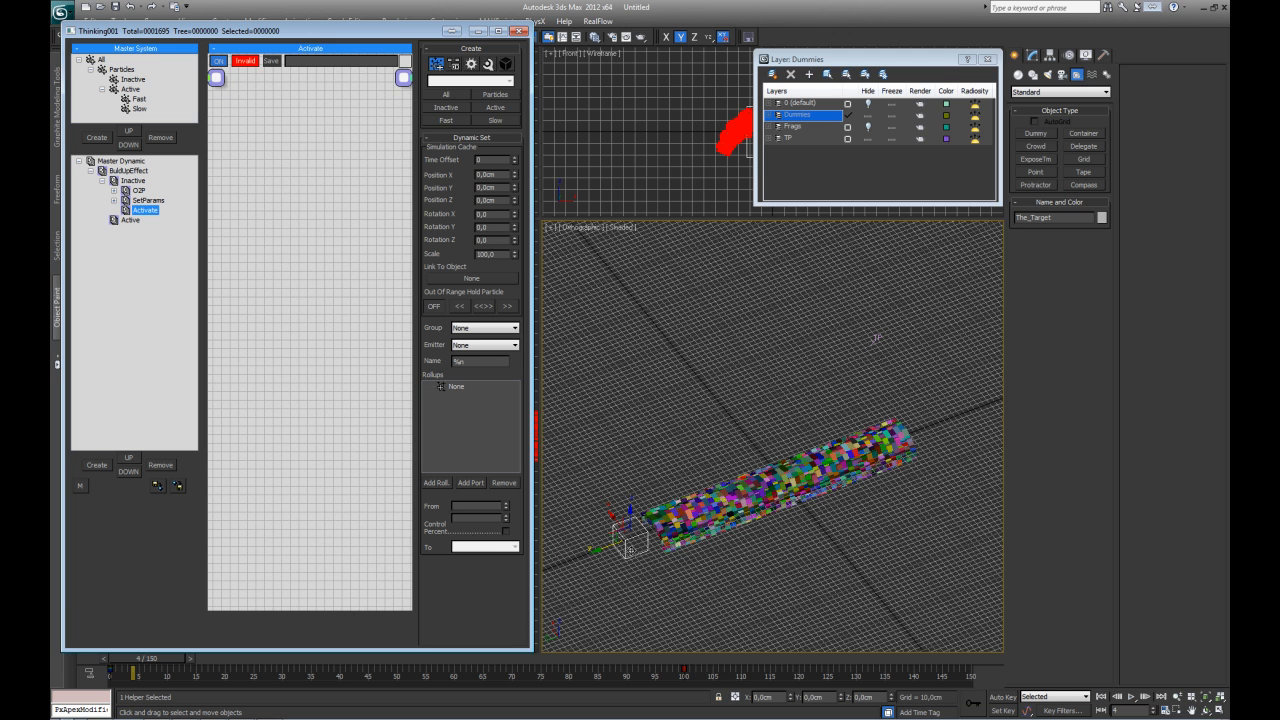
left_click_drag(659, 526, 700, 458)
scroll(709, 455, "up", 4)
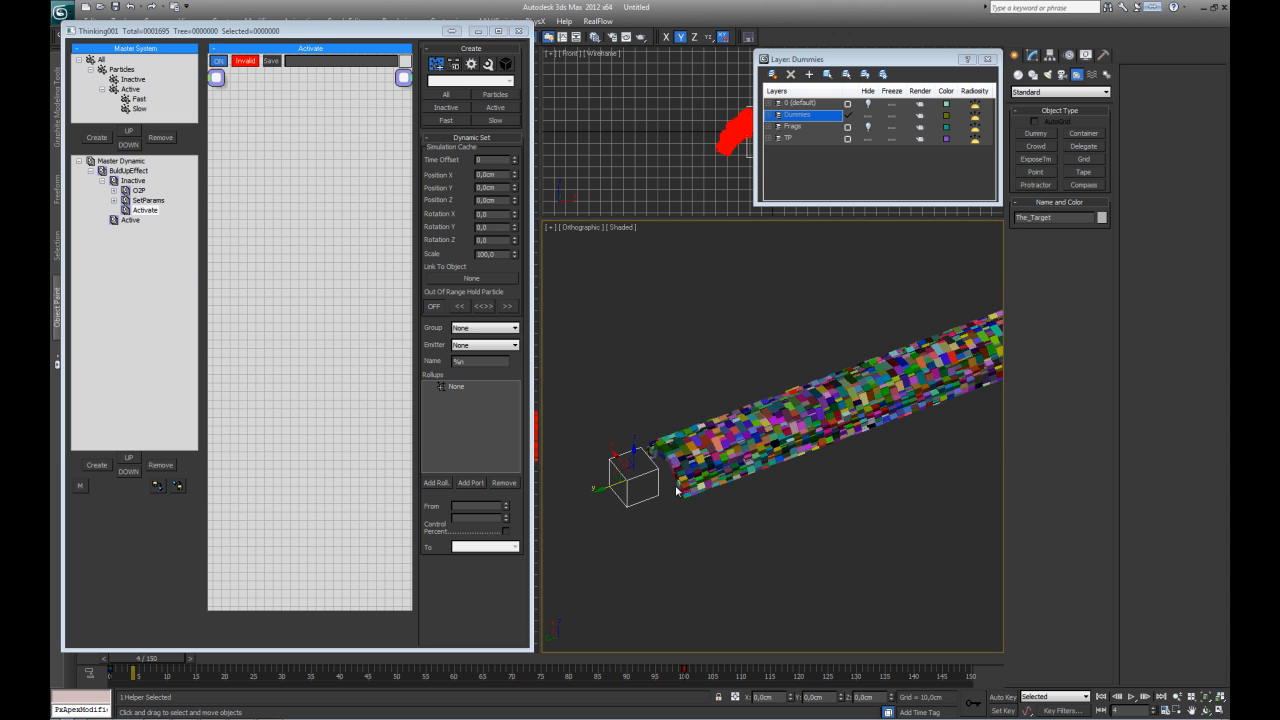
mouse_move(740, 494)
middle_mouse_down("alt")
mouse_move(714, 528)
mouse_move(732, 492)
middle_mouse_up("alt")
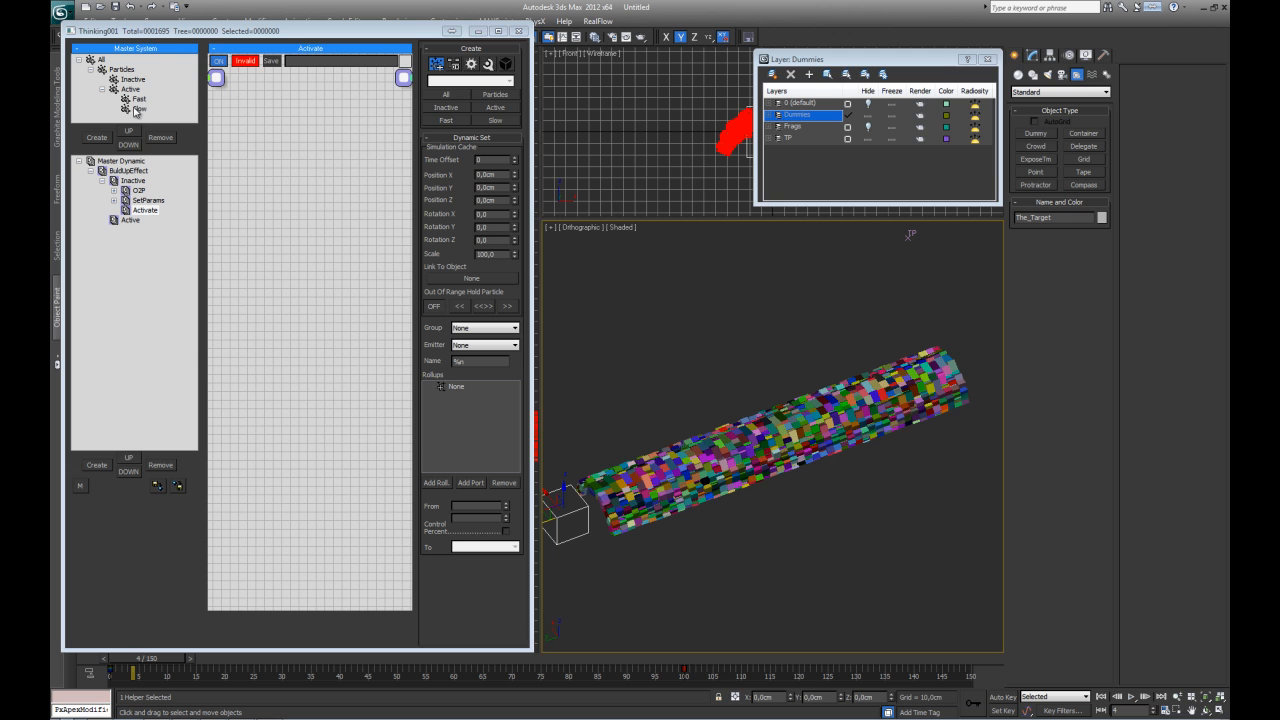
left_click(315, 364)
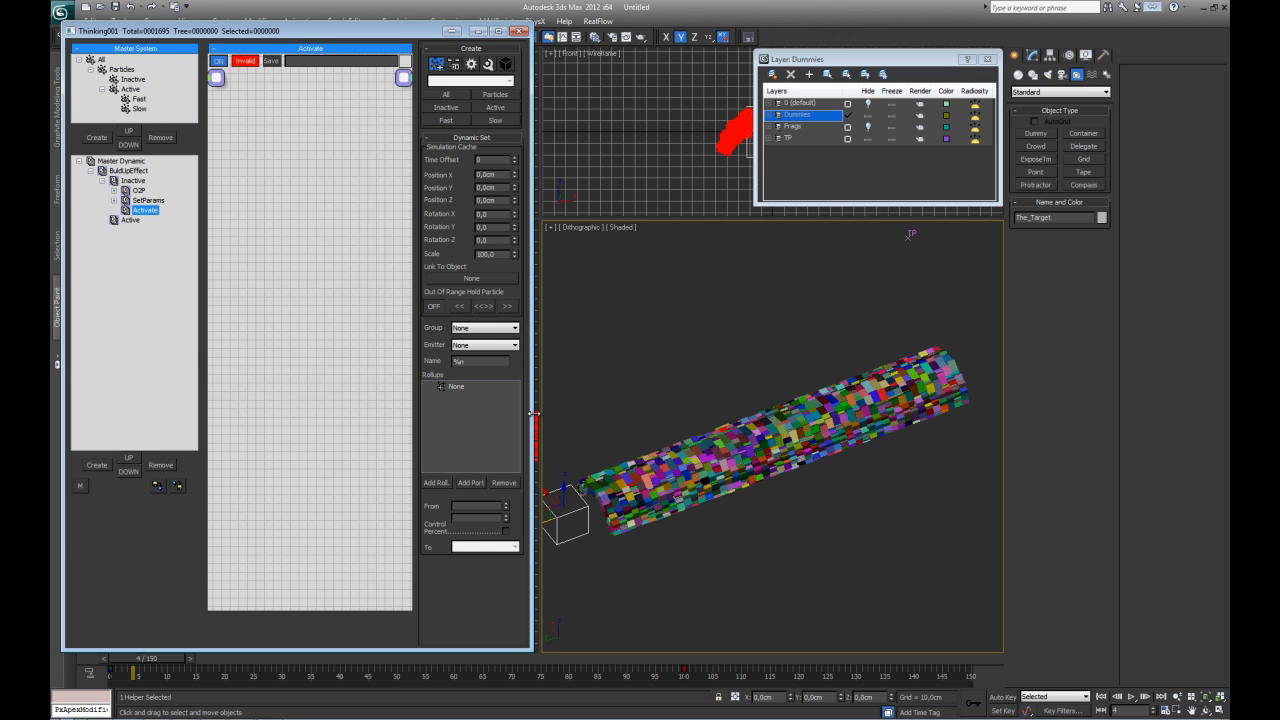
left_click_drag(534, 413, 543, 413)
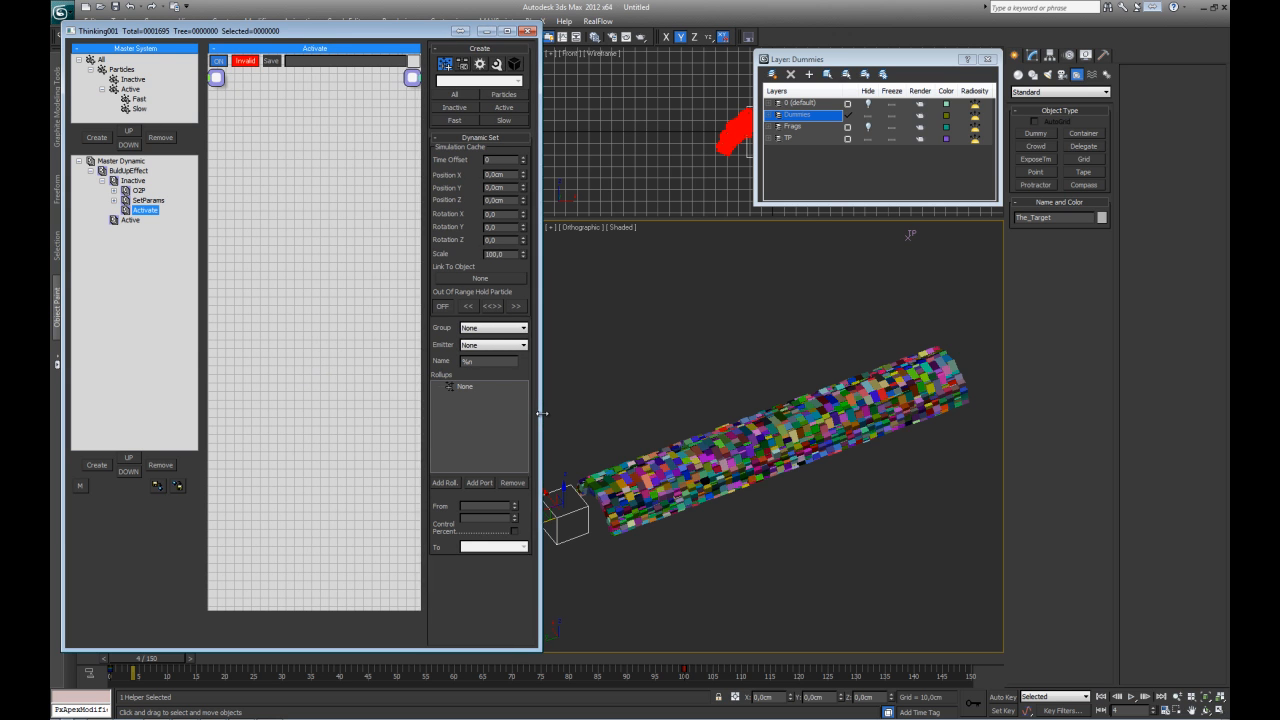
right_click(290, 327)
mouse_move(288, 331)
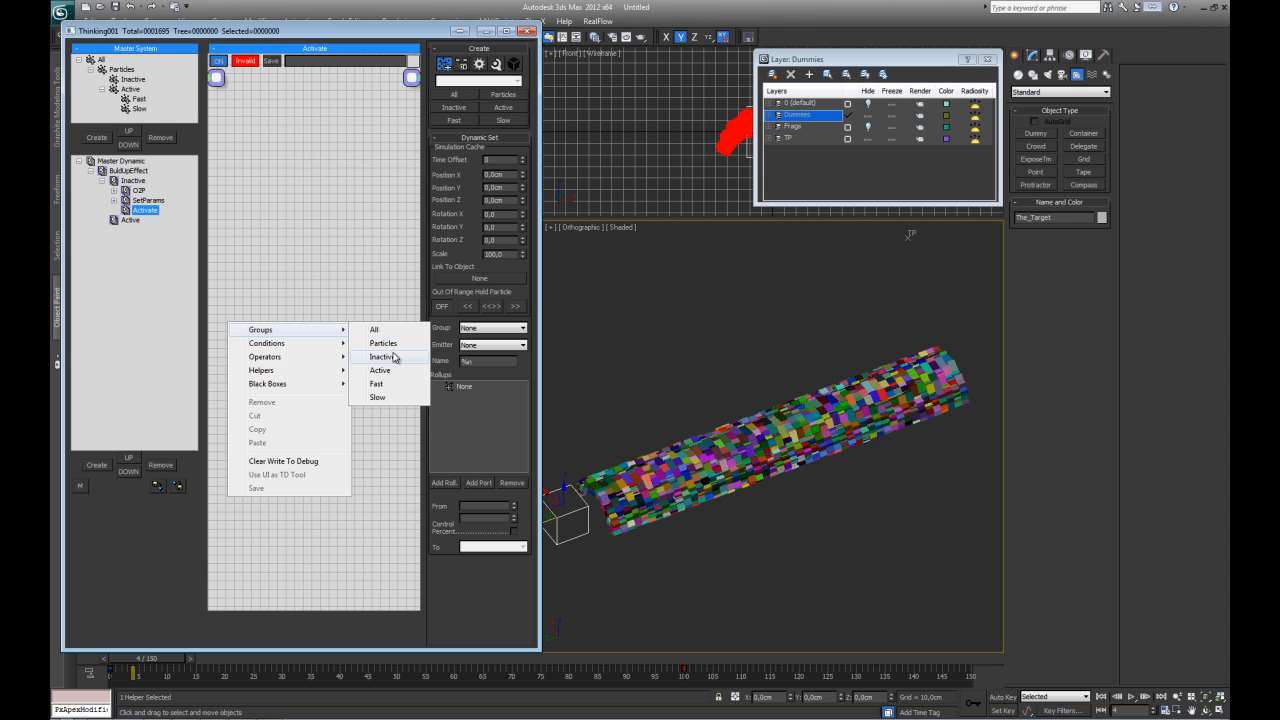
left_click(395, 357)
left_click_drag(310, 335, 254, 302)
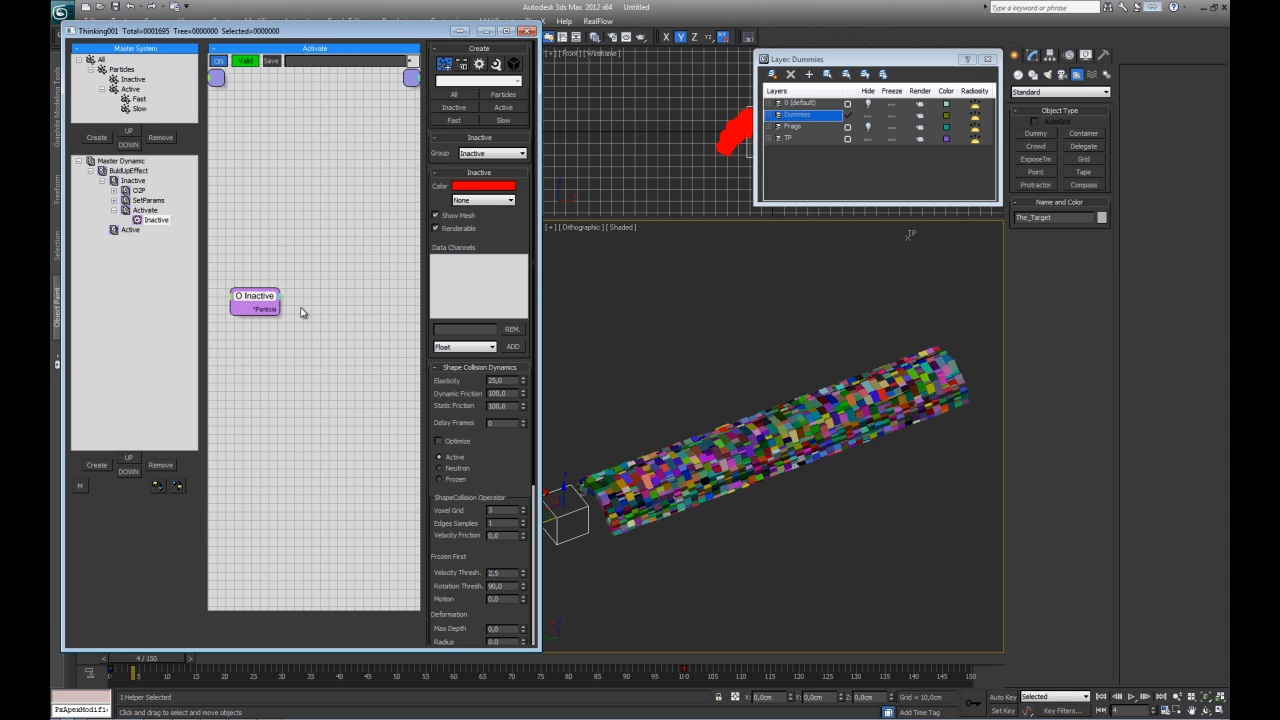
- Add a Distance condition beside the Inactive node, set its Radius 2 to 90, and space the two nodes apart
right_click(255, 300)
mouse_move(310, 322)
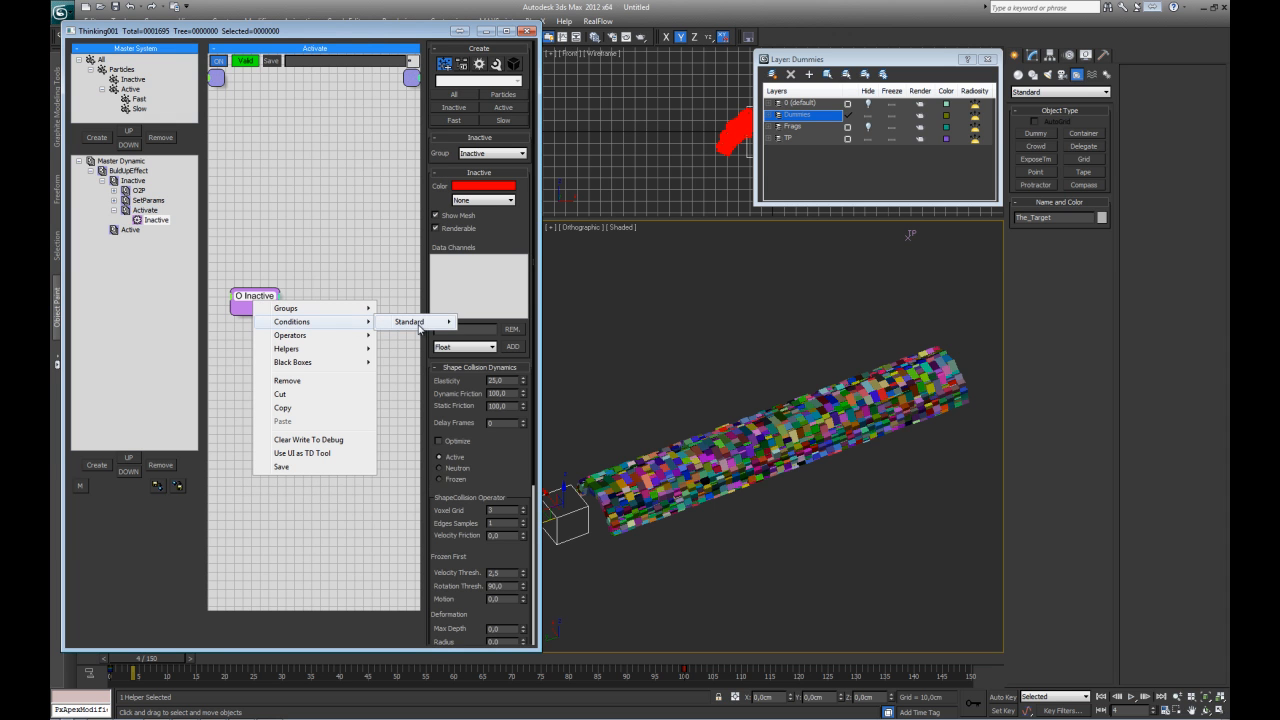
mouse_move(420, 326)
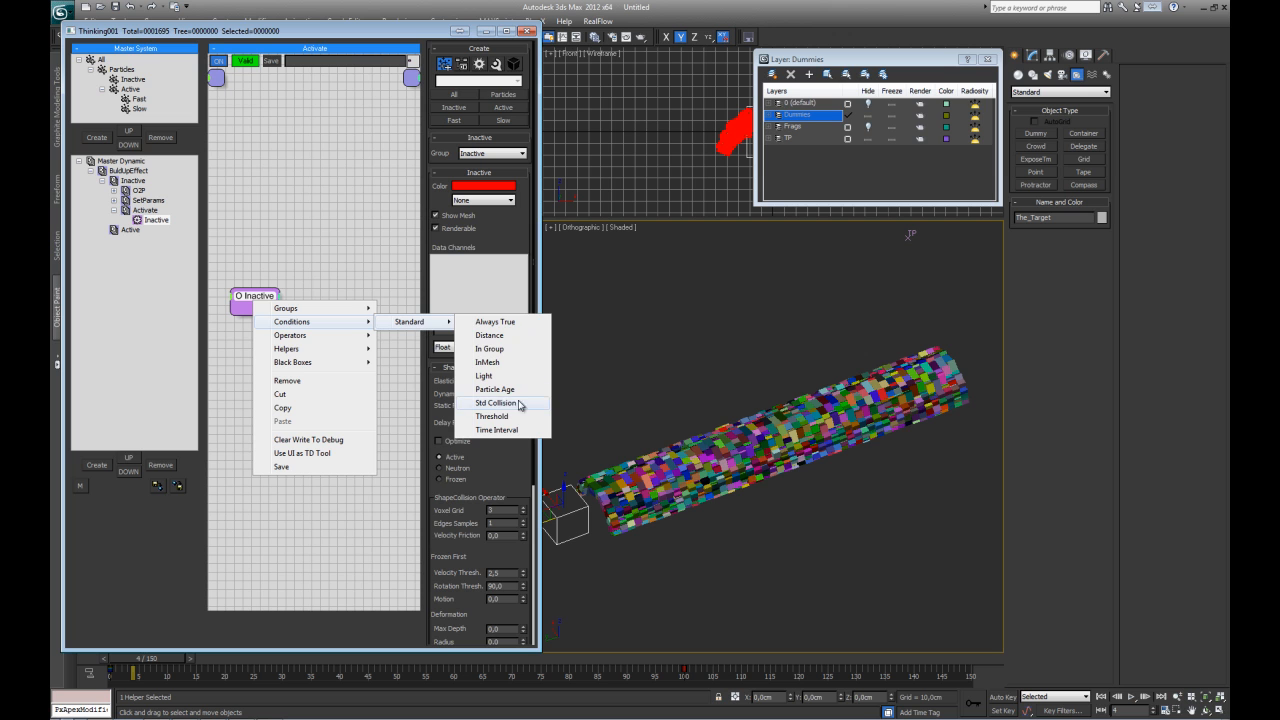
left_click(502, 336)
left_click_drag(352, 312, 352, 288)
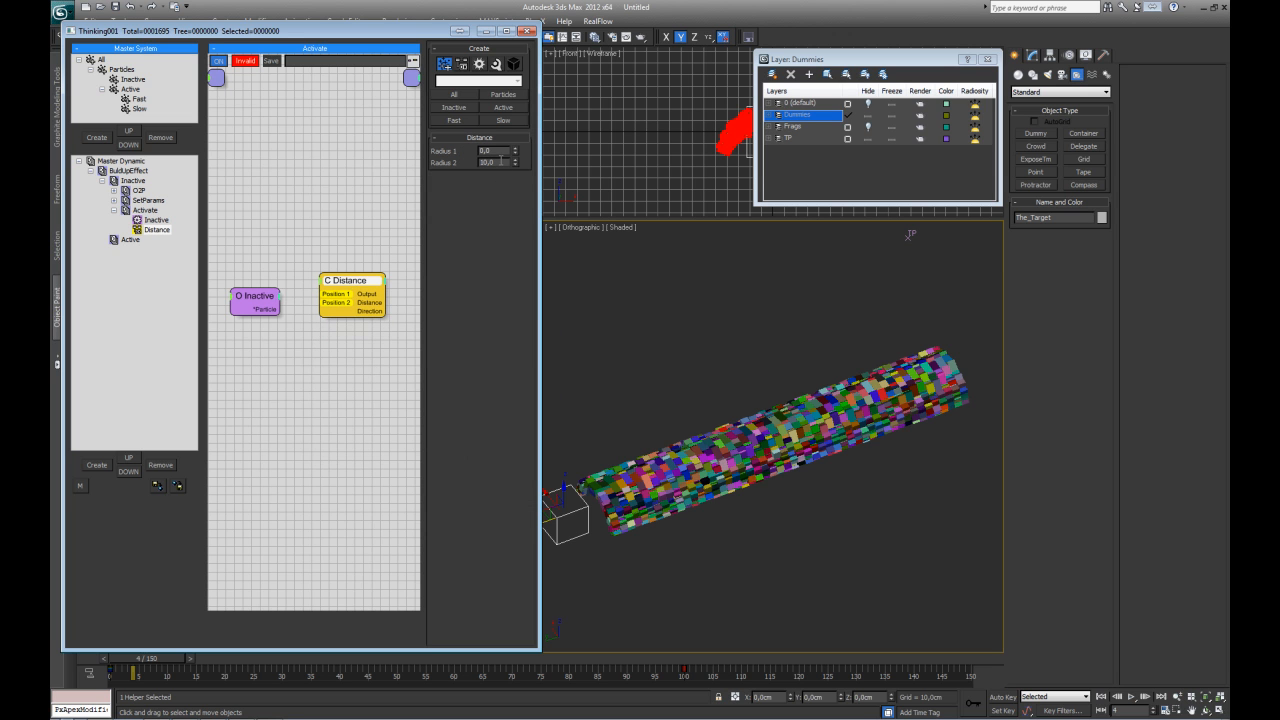
left_click(492, 162)
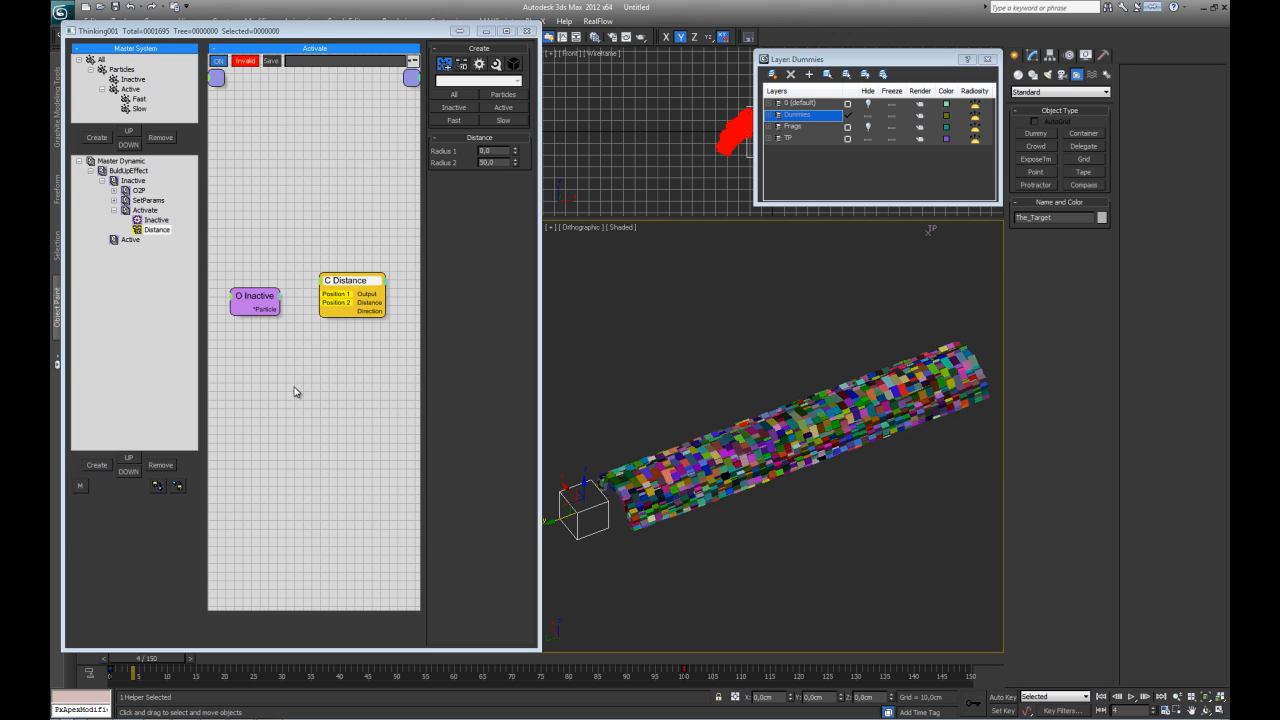
left_click_drag(347, 291, 360, 292)
left_click_drag(270, 304, 264, 285)
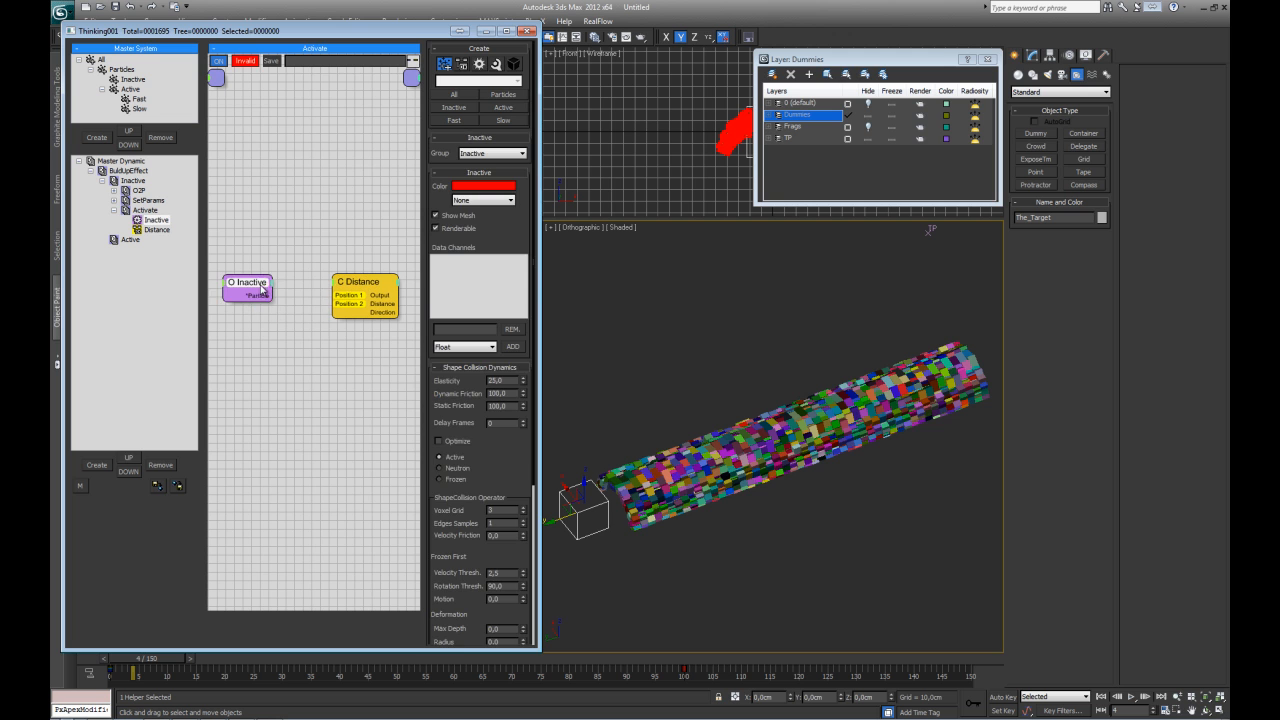
left_click(270, 392)
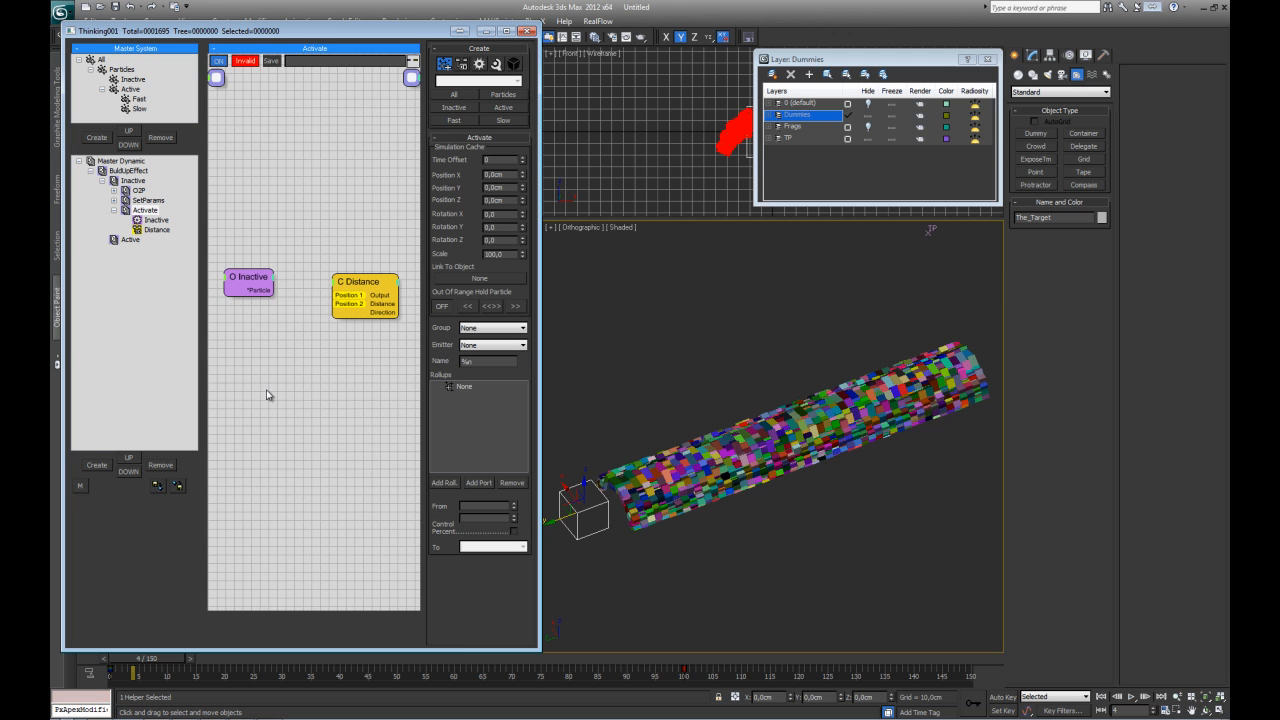
right_click(262, 408)
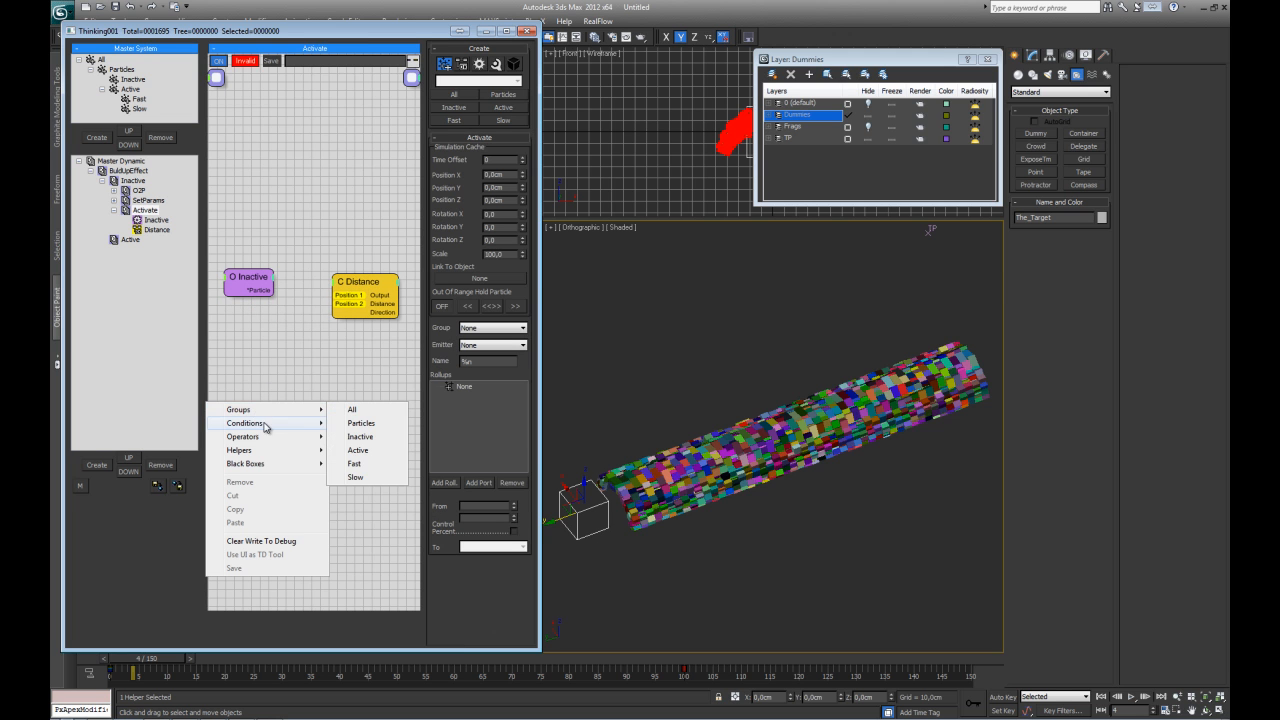
left_click(310, 380)
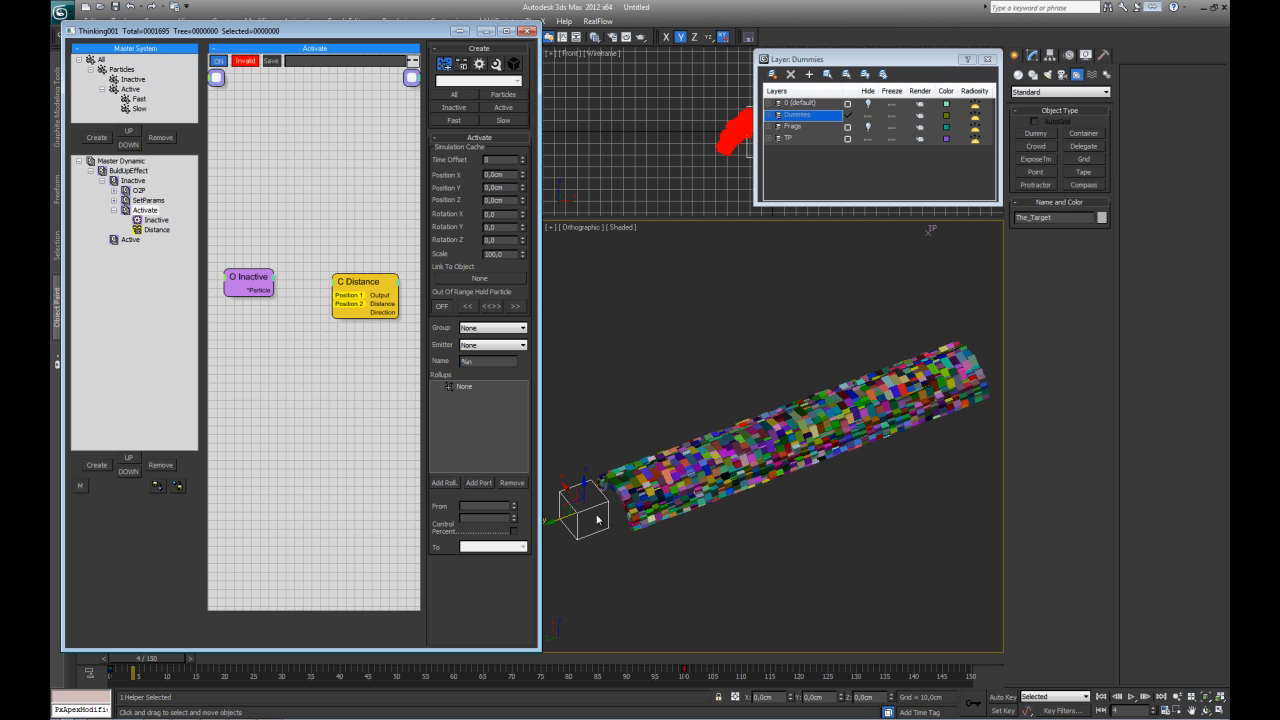
- Add a Node helper below the Inactive node and assign the The_Target dummy to it
right_click(251, 357)
mouse_move(266, 401)
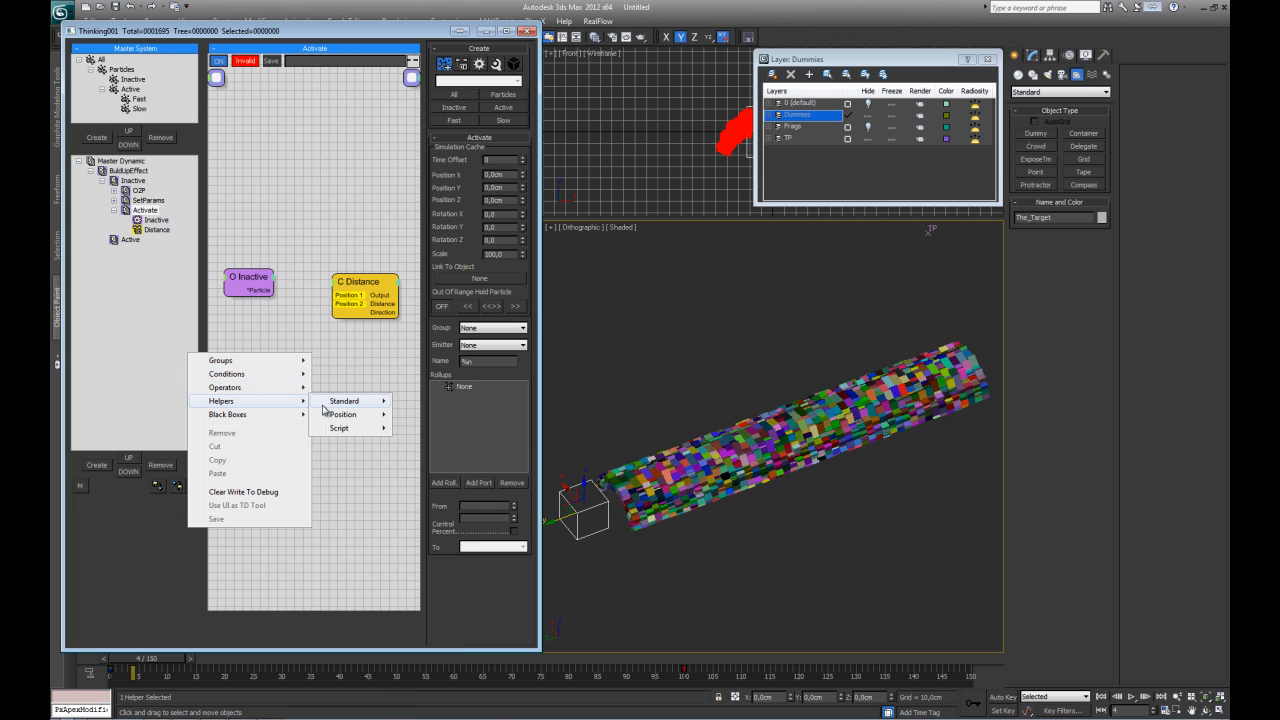
mouse_move(328, 404)
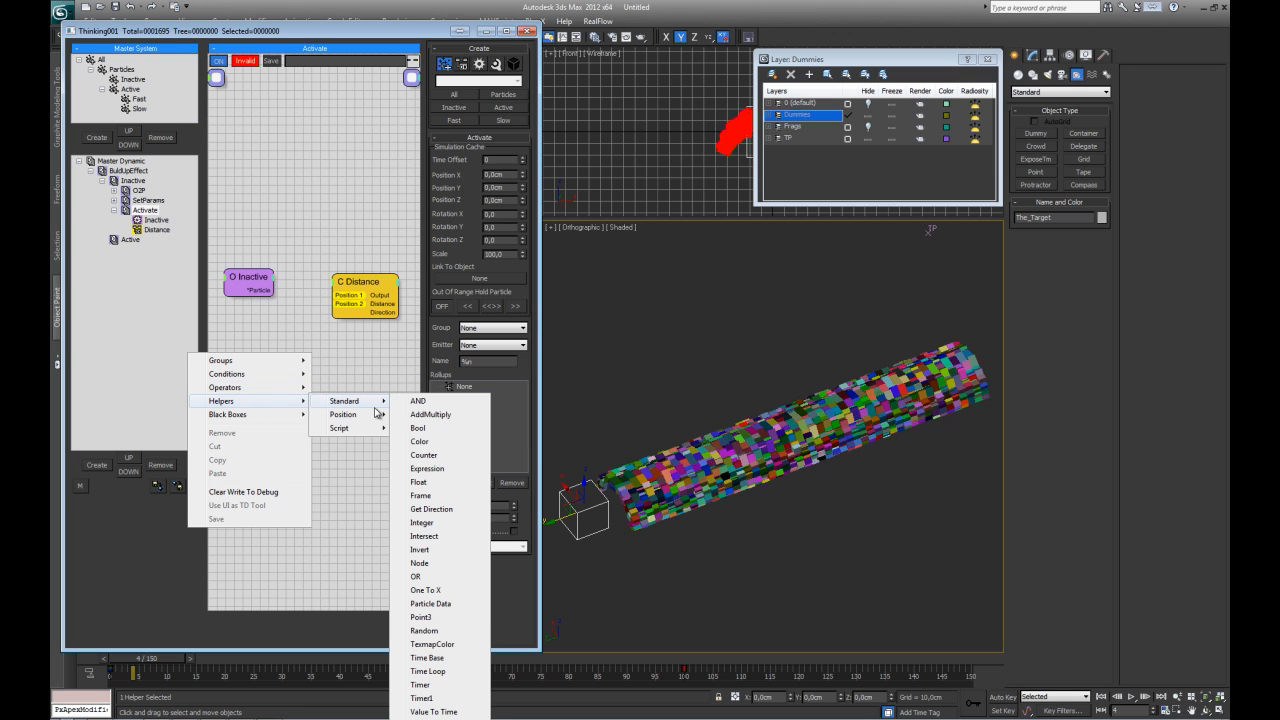
left_click(443, 563)
left_click_drag(270, 360, 255, 340)
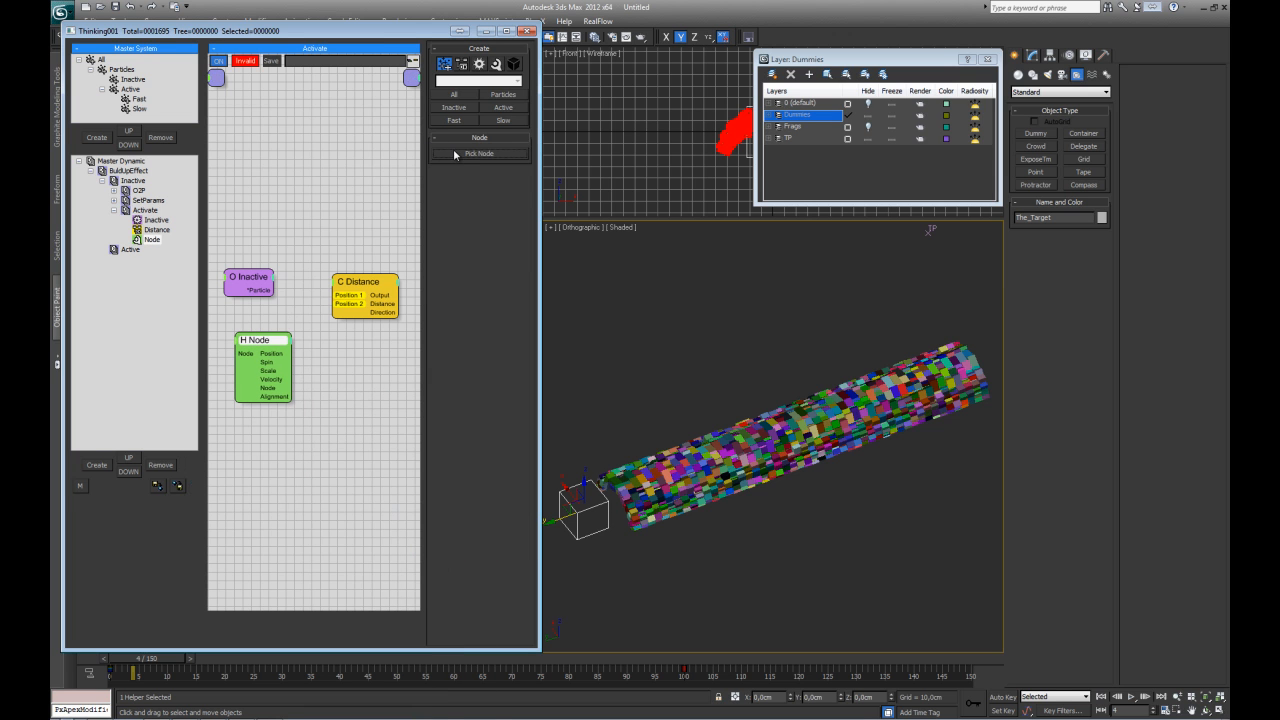
left_click(455, 154)
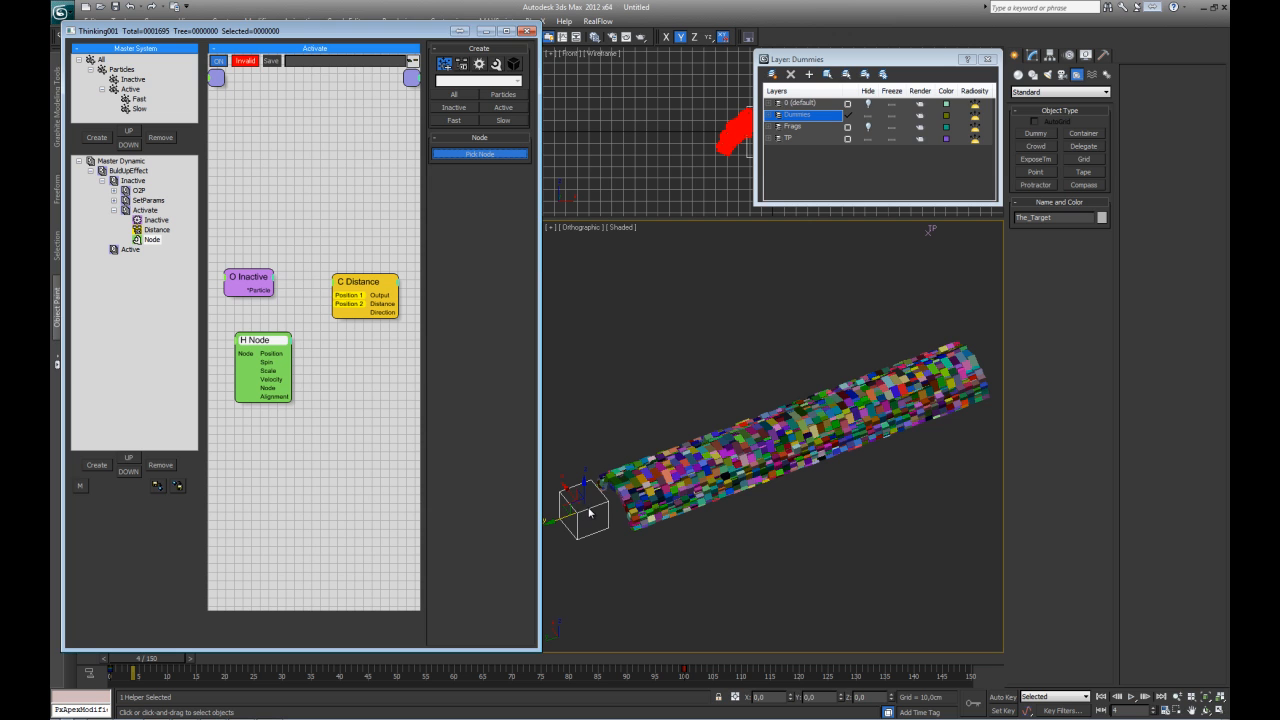
left_click(590, 512)
left_click(617, 399)
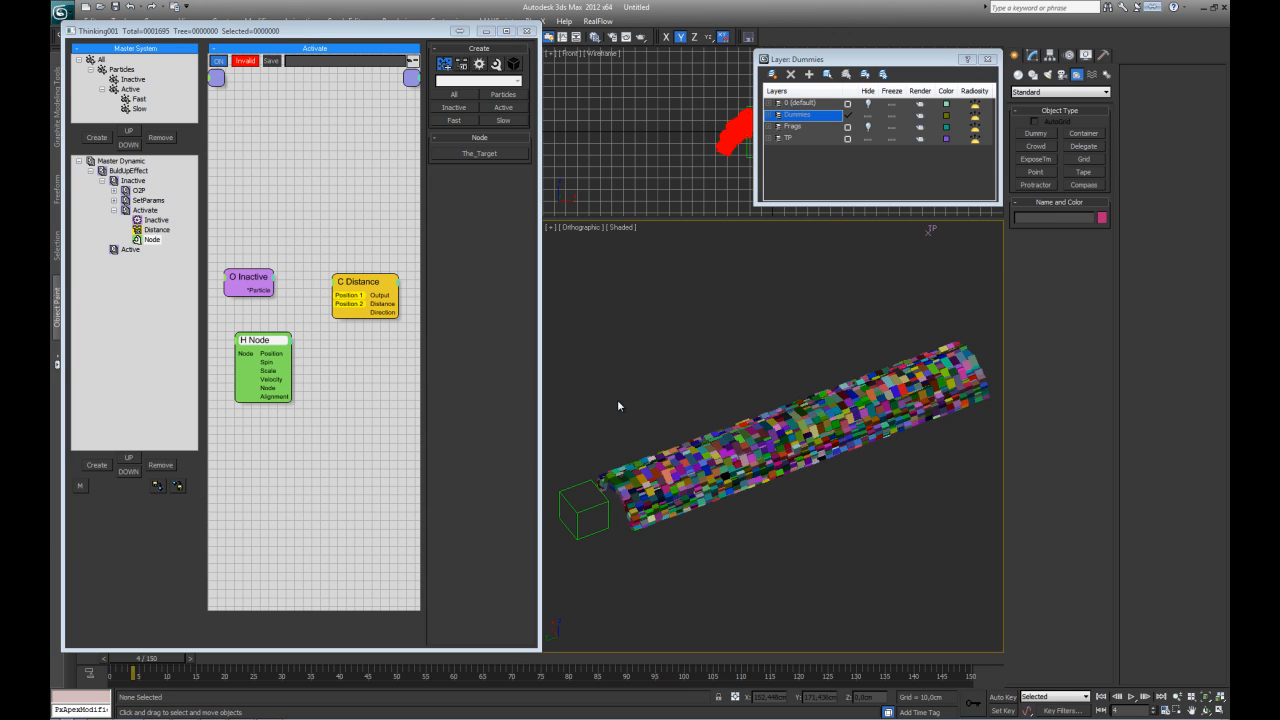
- Wire the Inactive node's Particle output to the Distance condition's Position 1 and the Node helper's Position to Position 2
left_click_drag(270, 341, 343, 312)
left_click_drag(265, 291, 275, 262)
middle_click_drag(410, 350, 390, 350)
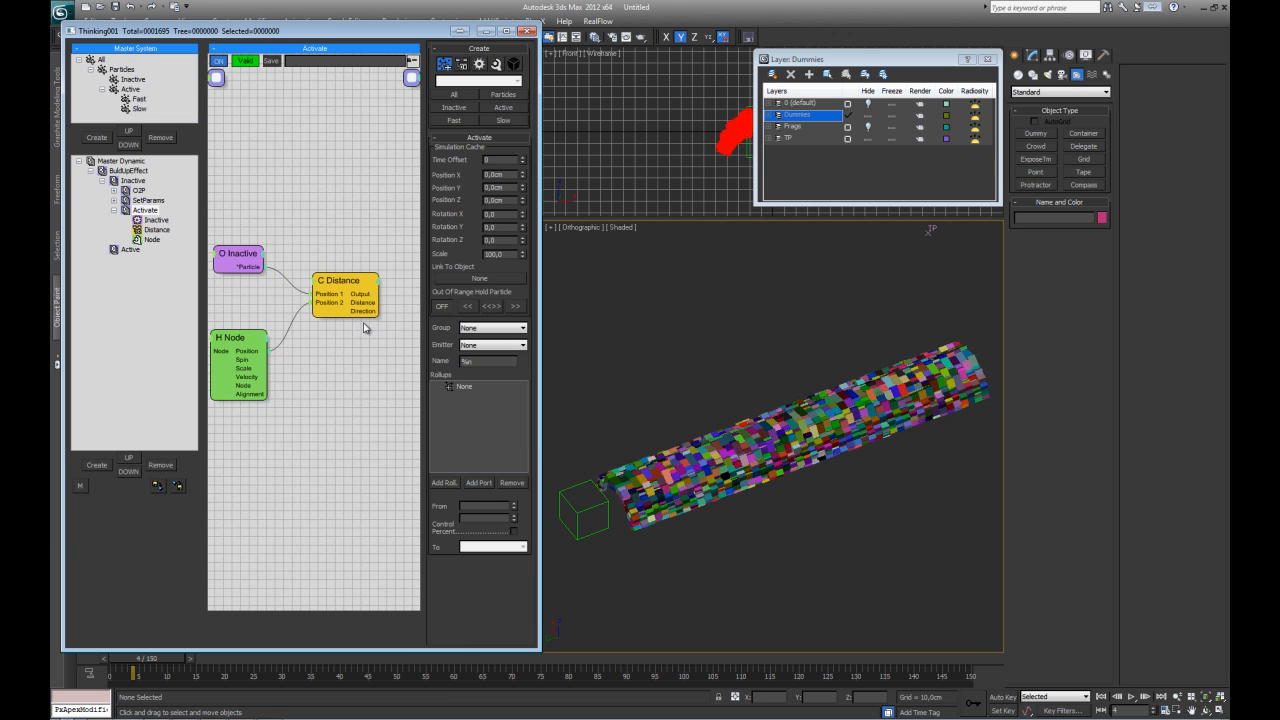
left_click(345, 281)
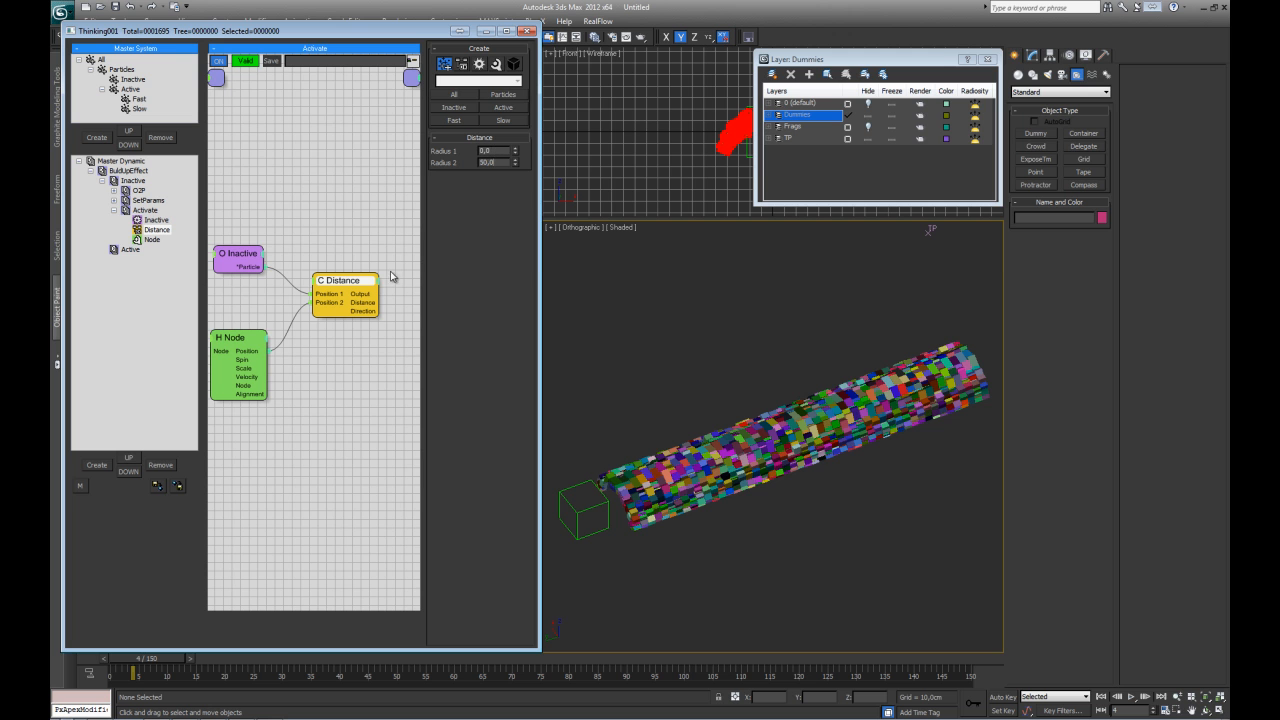
- Add a standard Group operator to the Activate set, beyond the Distance condition
middle_click_drag(350, 365, 336, 347)
left_click(358, 362)
right_click(336, 342)
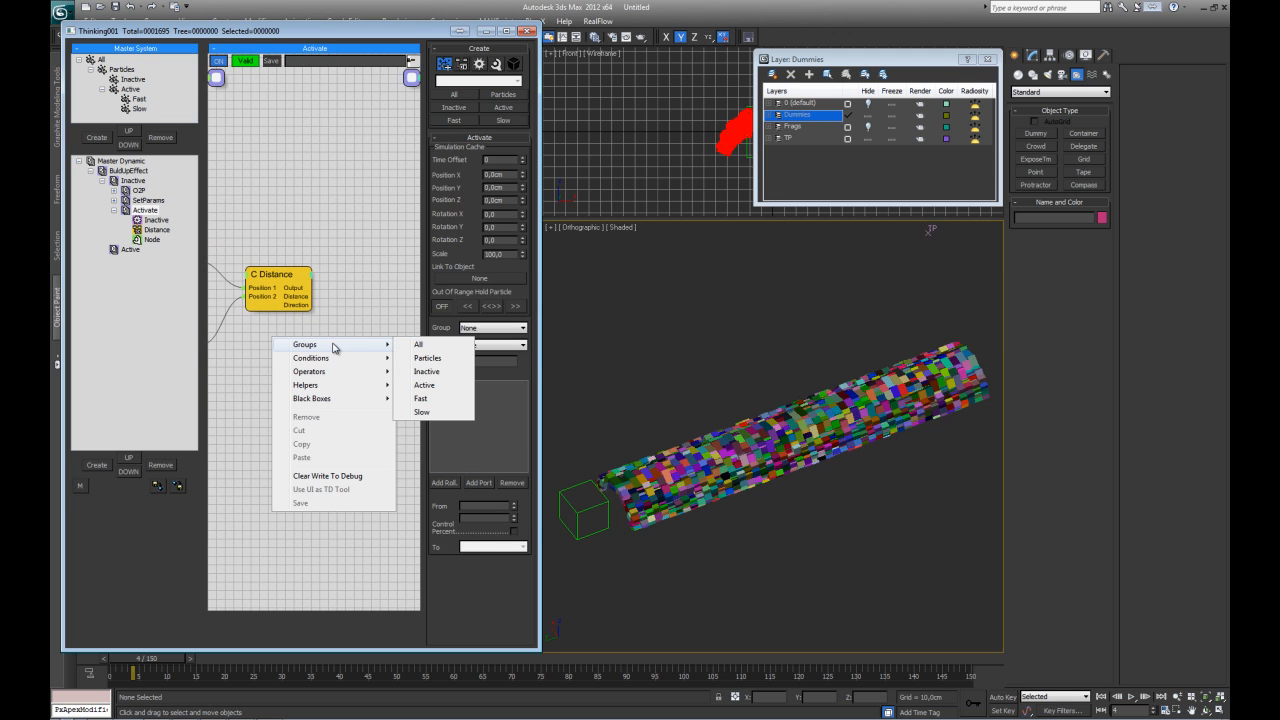
mouse_move(340, 372)
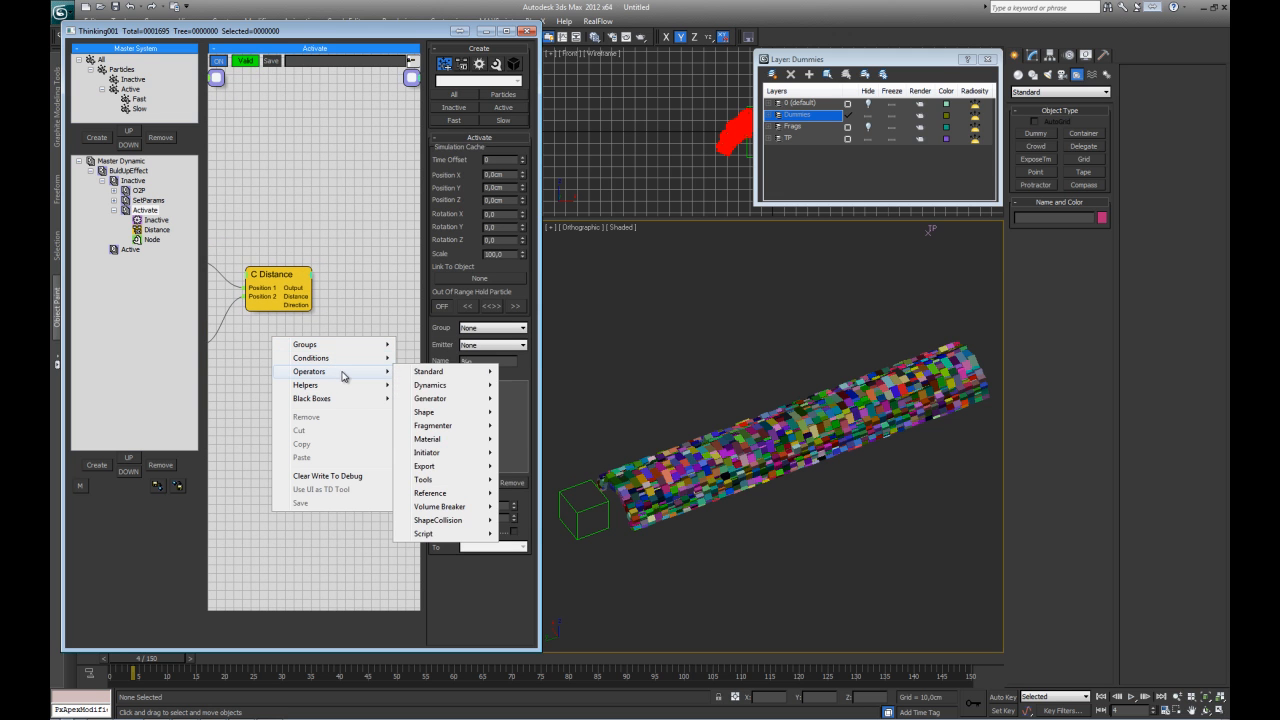
mouse_move(441, 373)
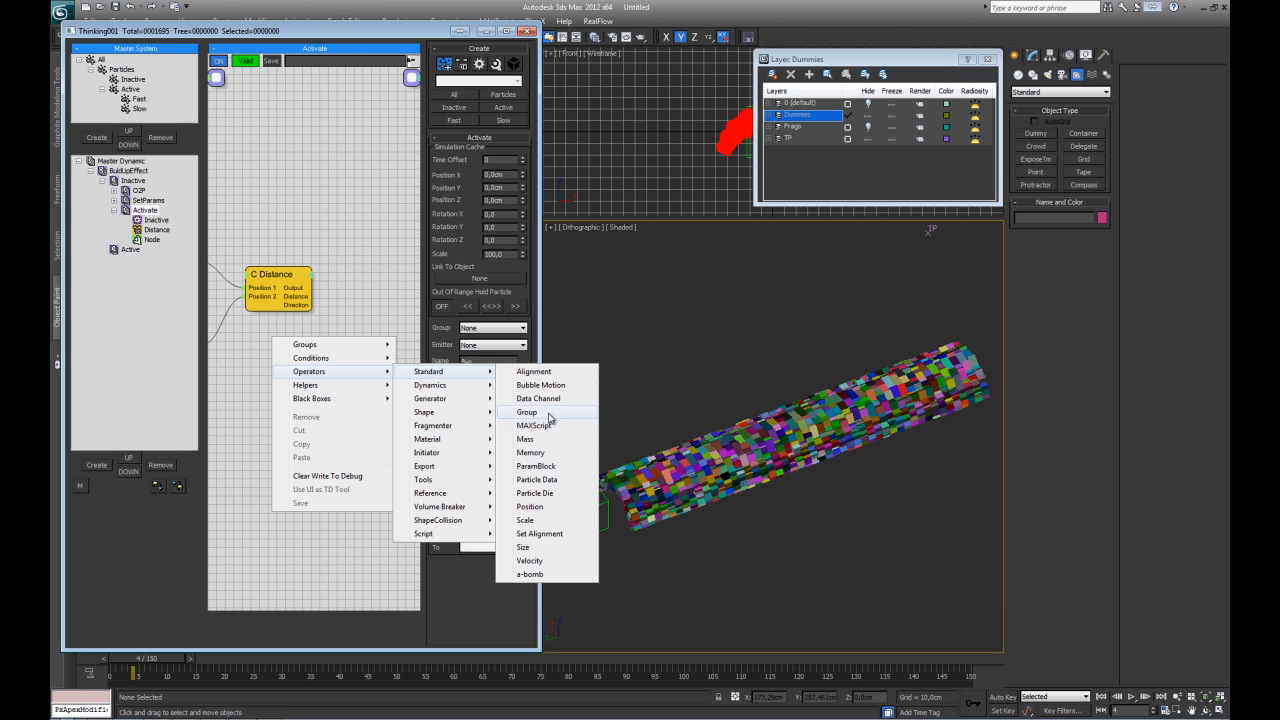
left_click(527, 412)
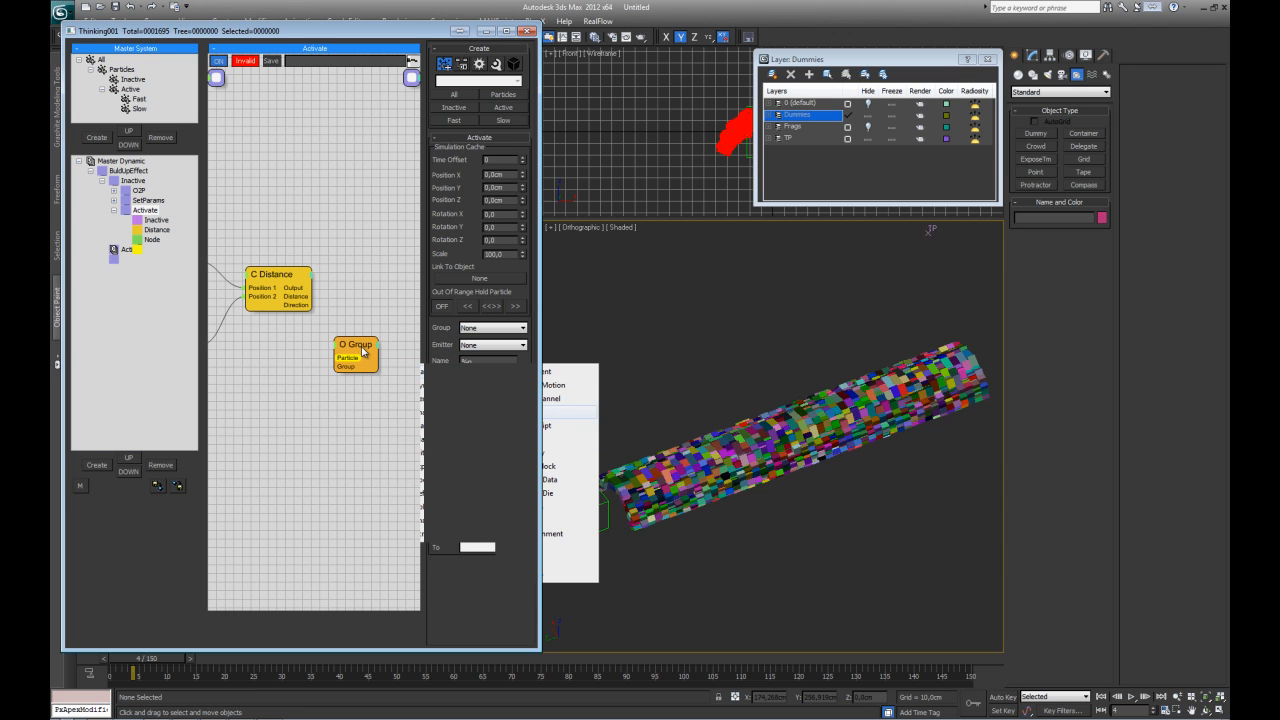
left_click(363, 350)
double_click(350, 345)
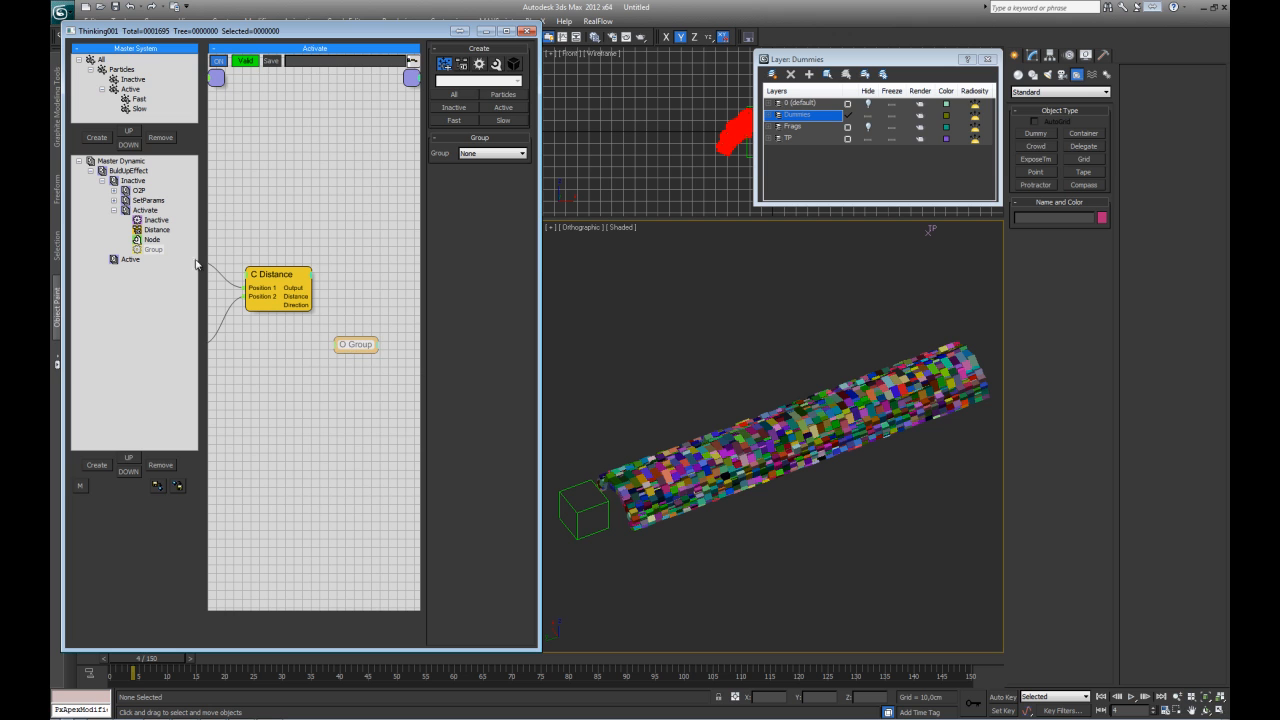
left_click(162, 251)
double_click(361, 345)
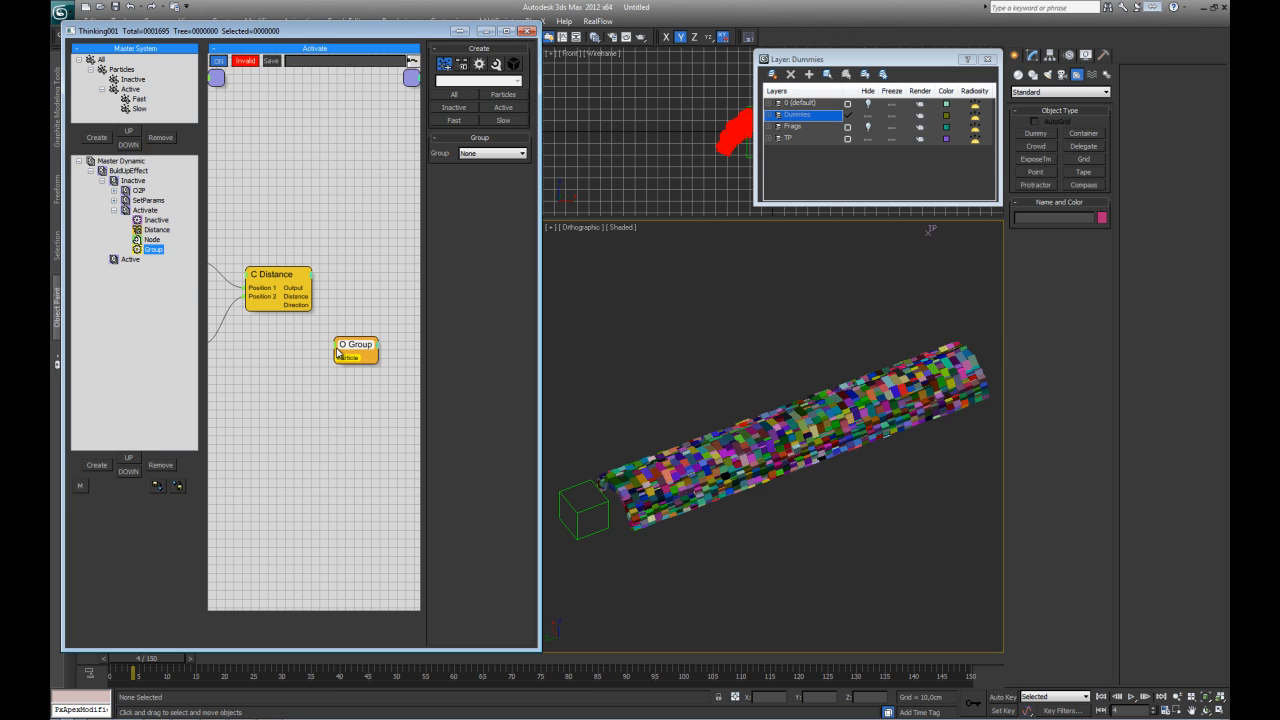
- Expose the ON input on the Group operator and set its target group to Fast
right_click(346, 354)
left_click(347, 356)
middle_click_drag(331, 309, 369, 331)
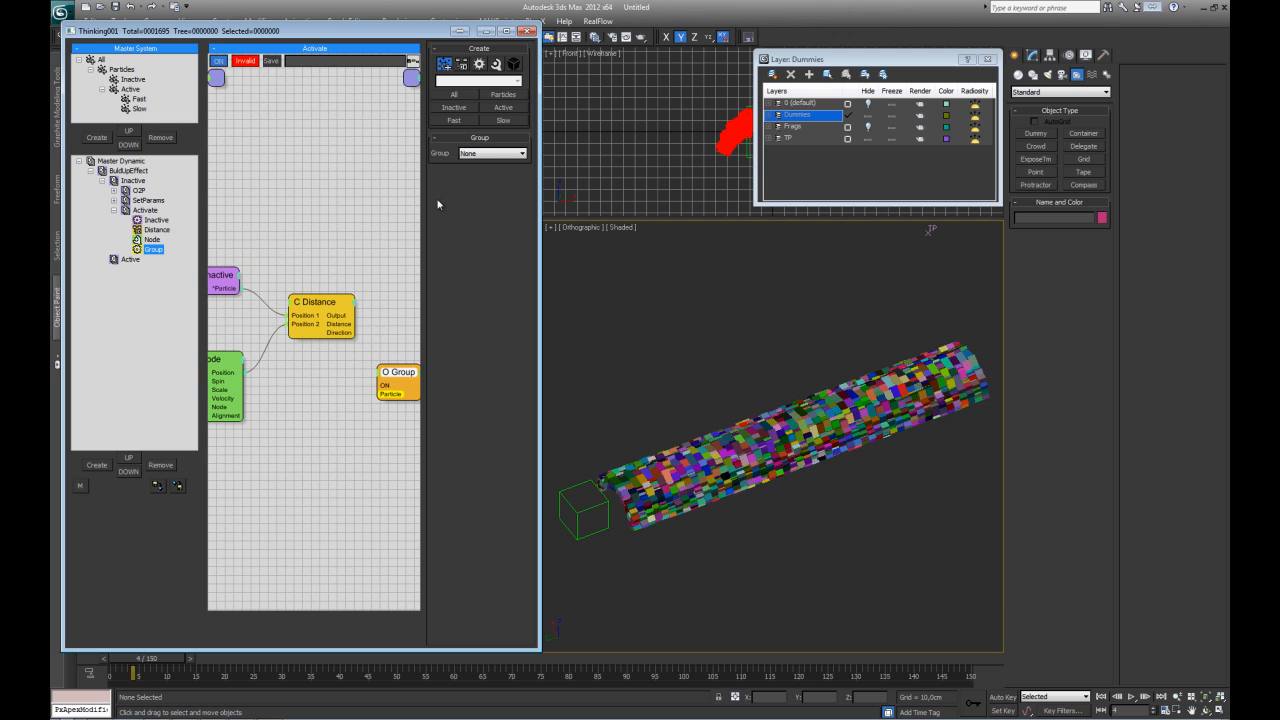
left_click(477, 154)
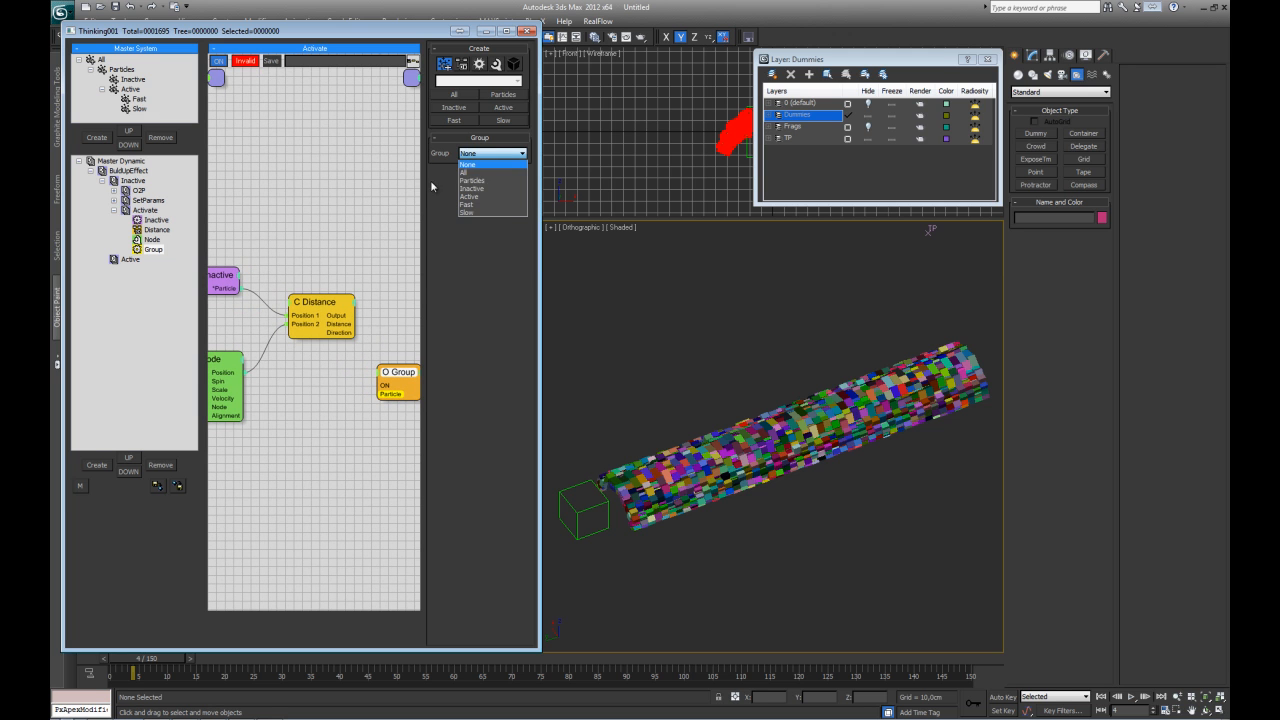
left_click(484, 205)
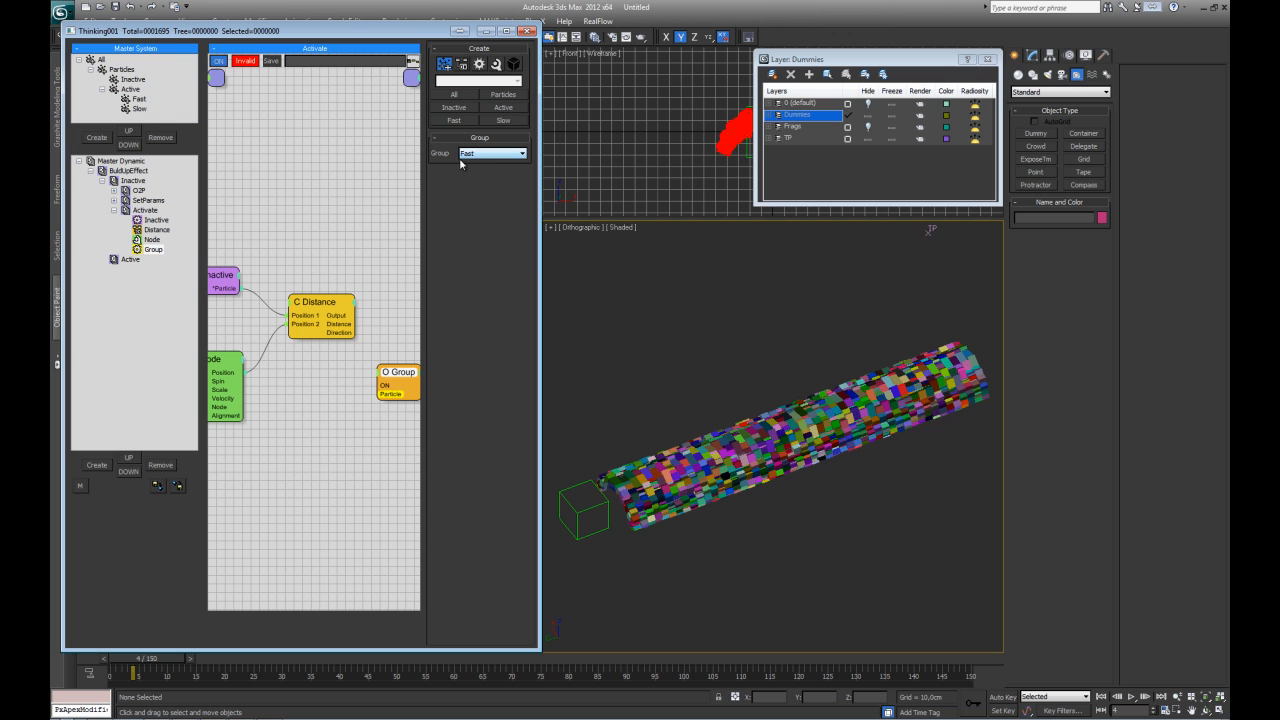
- Wire the Distance condition's Output to the Group operator's ON input and the Inactive node's Particle output to its Particle input
left_click(397, 326)
middle_click_drag(397, 326, 366, 352)
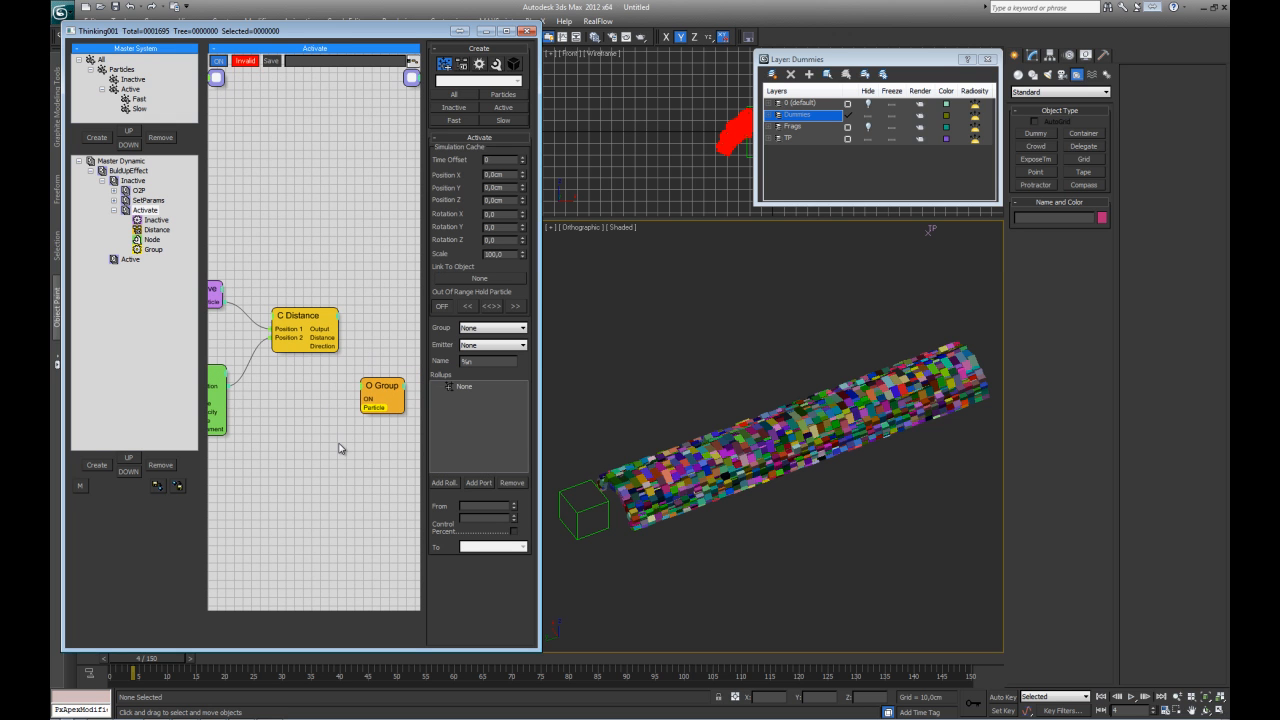
left_click_drag(386, 393, 394, 383)
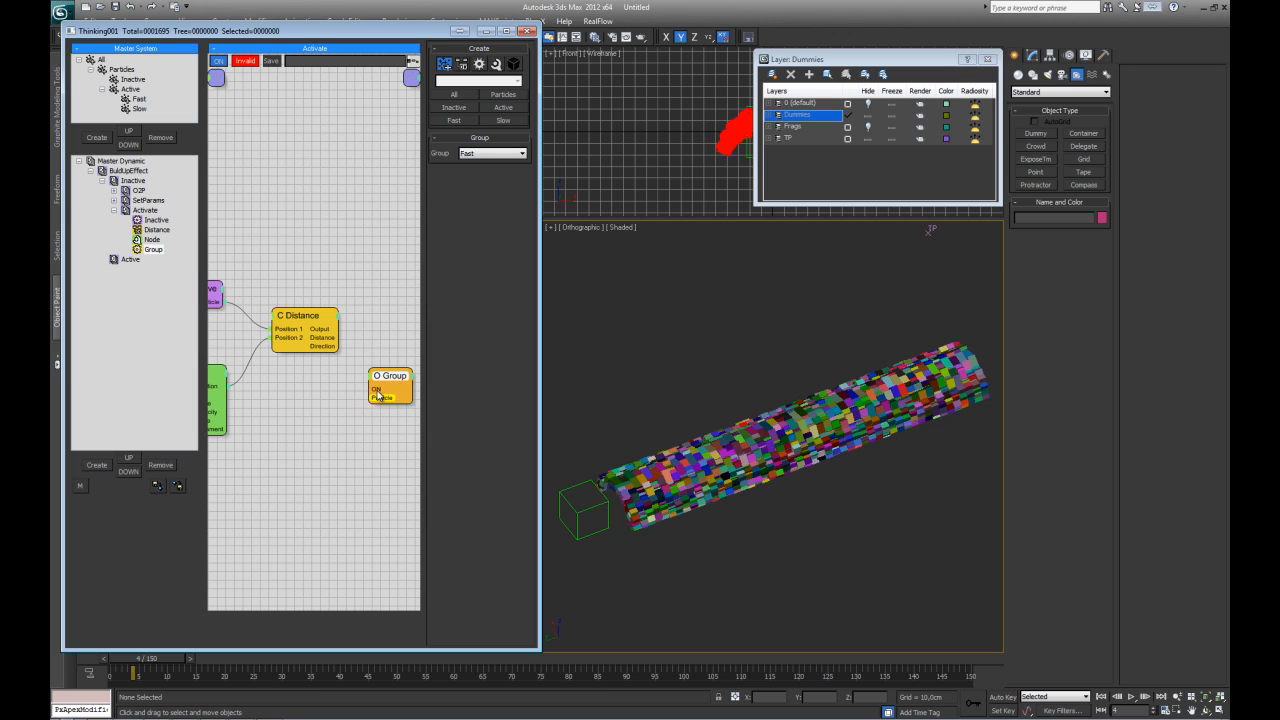
left_click_drag(340, 331, 221, 300)
middle_click_drag(324, 442, 346, 399)
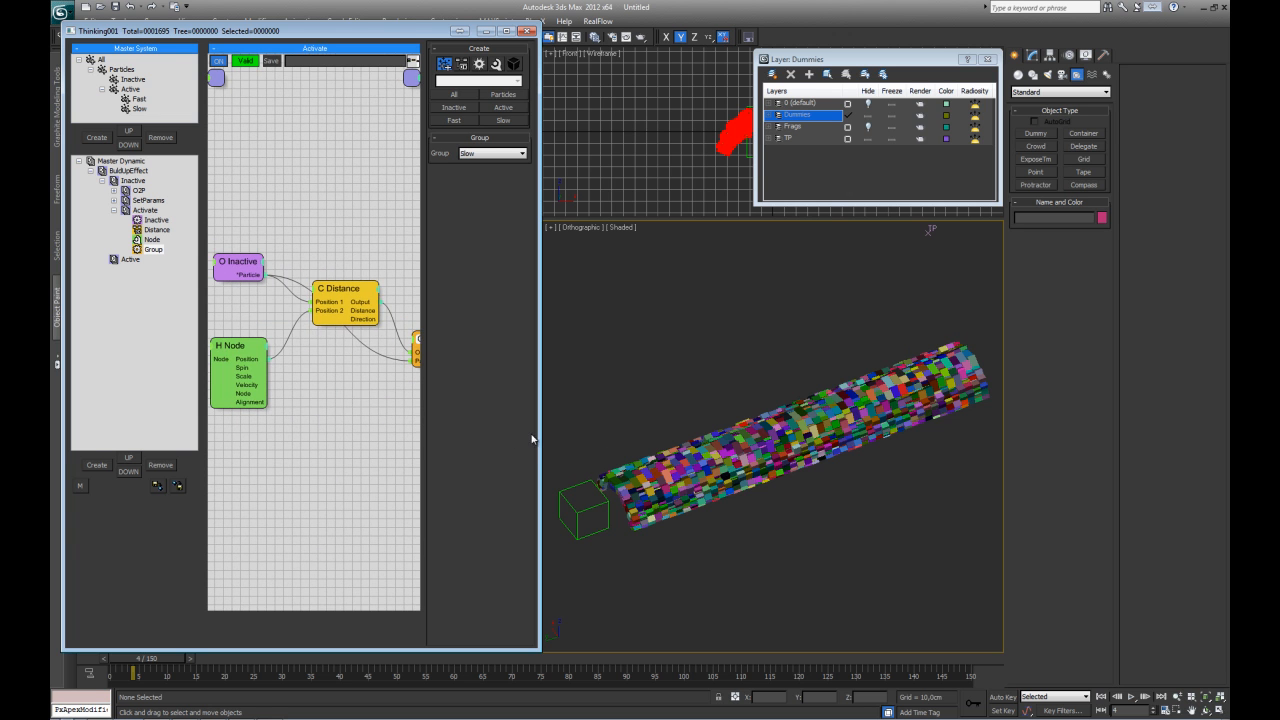
- Widen the Thinking Particles window and review the Inactive, Node, Distance and Group nodes of the Activate set
left_click_drag(539, 430, 794, 430)
middle_click_drag(444, 397, 415, 391)
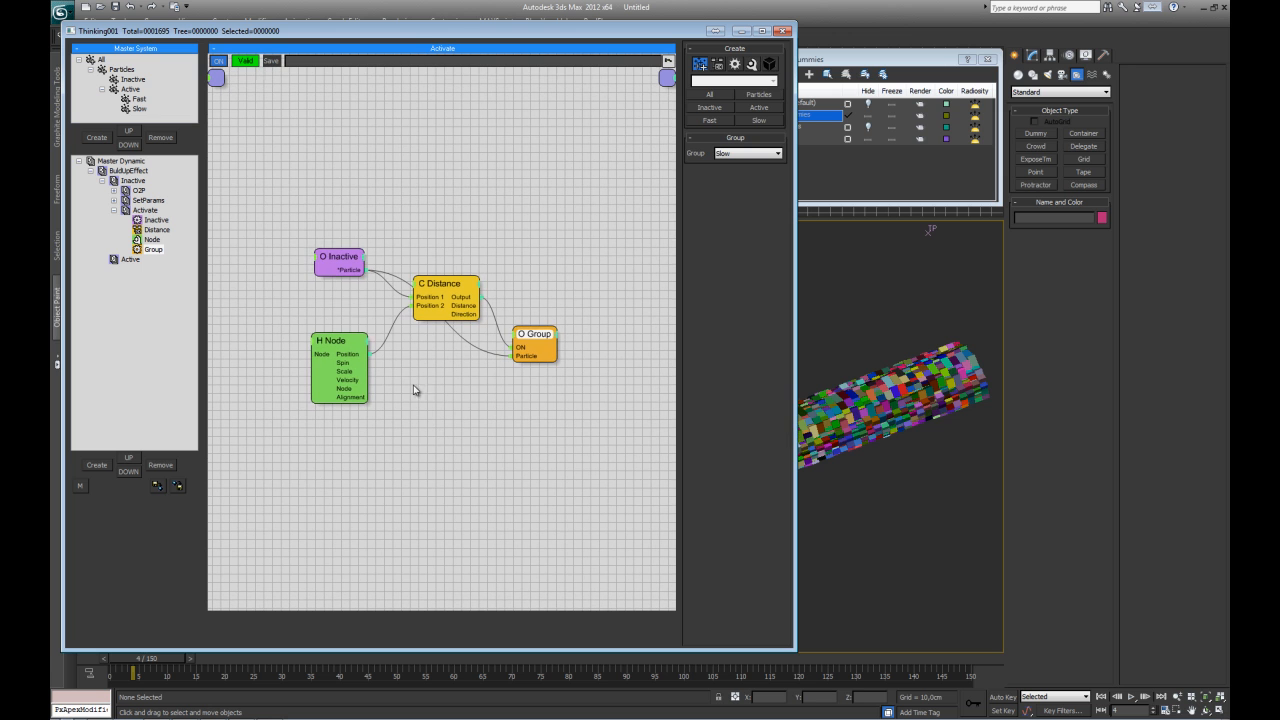
left_click(340, 255)
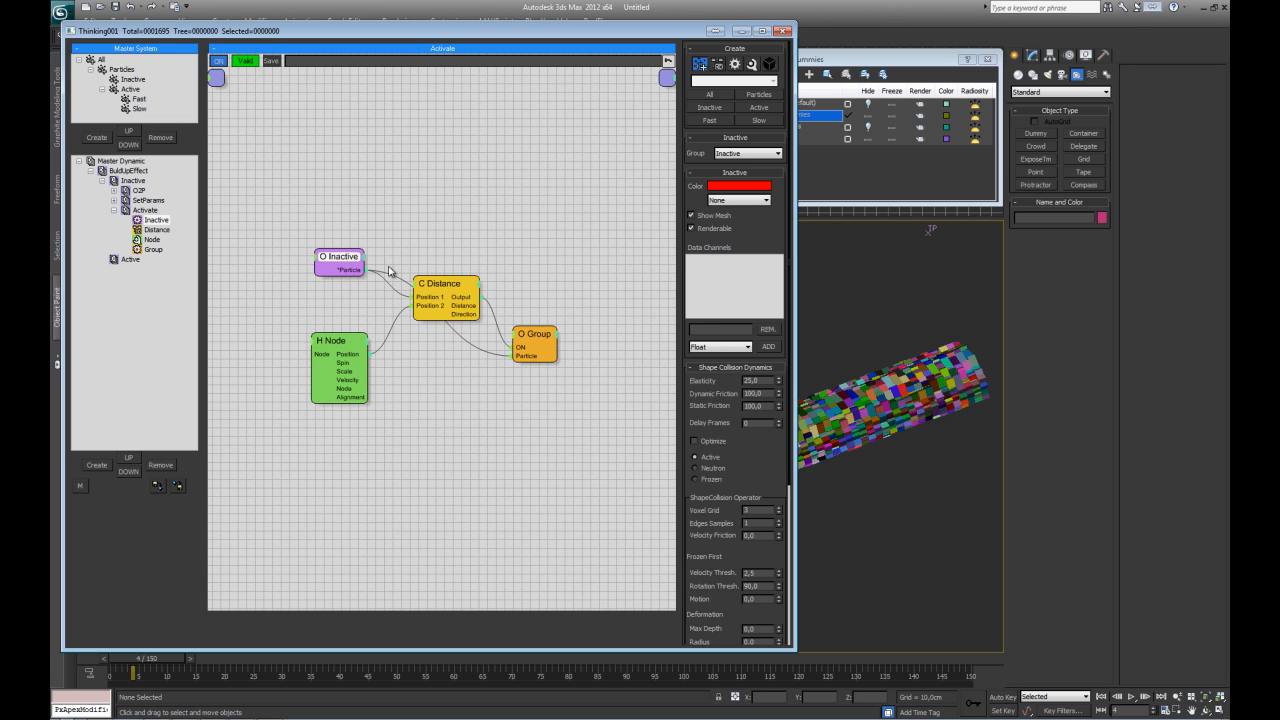
left_click(338, 340)
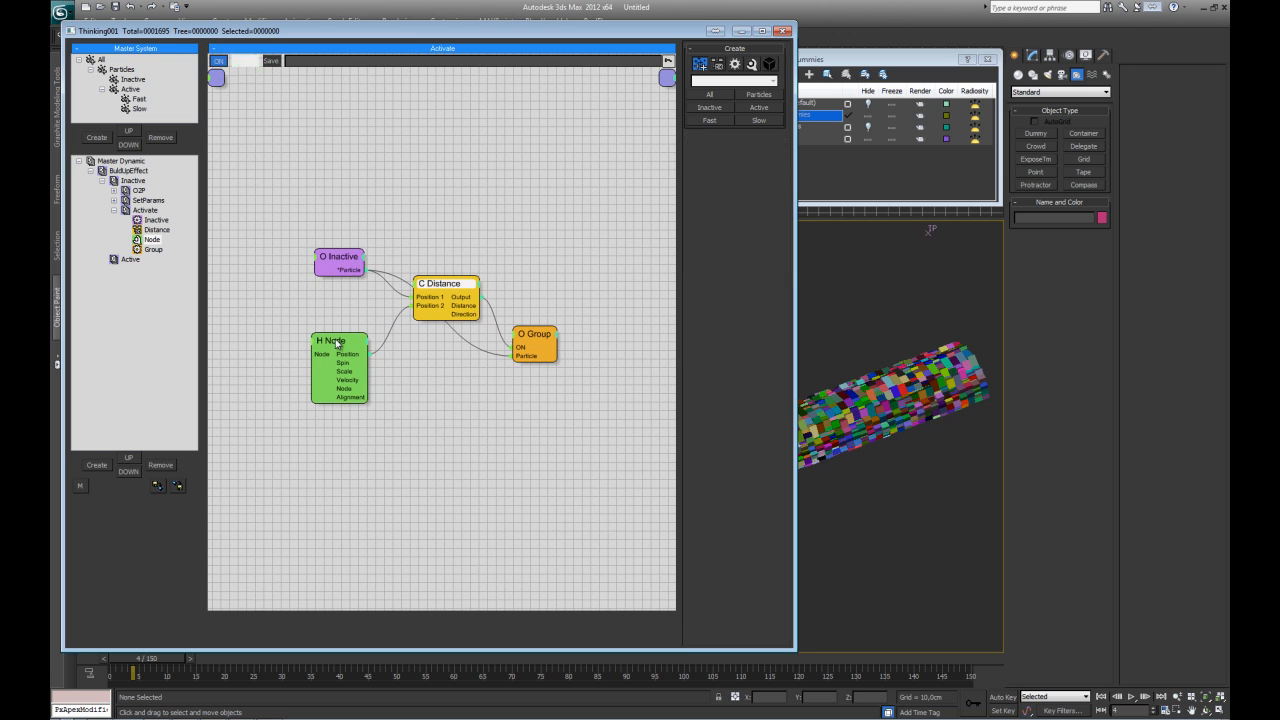
left_click(458, 292)
left_click(526, 343)
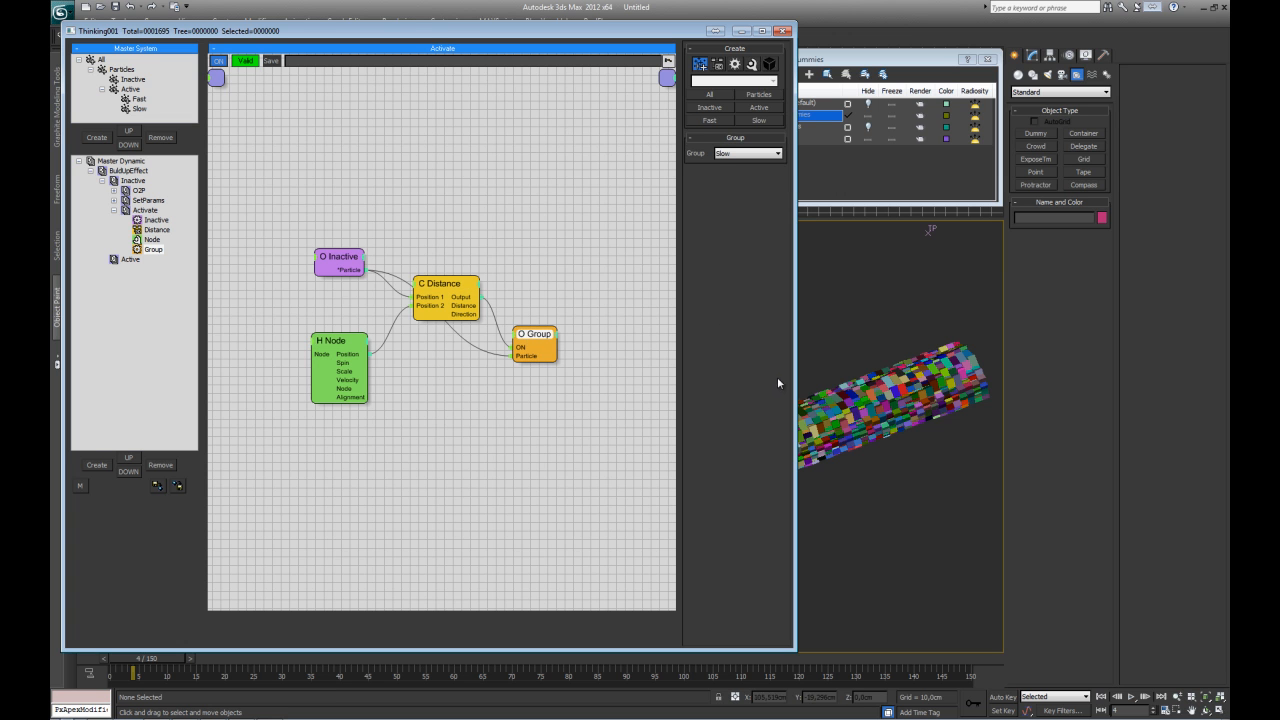
- Narrow the Thinking Particles window and set the Group operator's target group back to Fast
left_click_drag(794, 376, 546, 305)
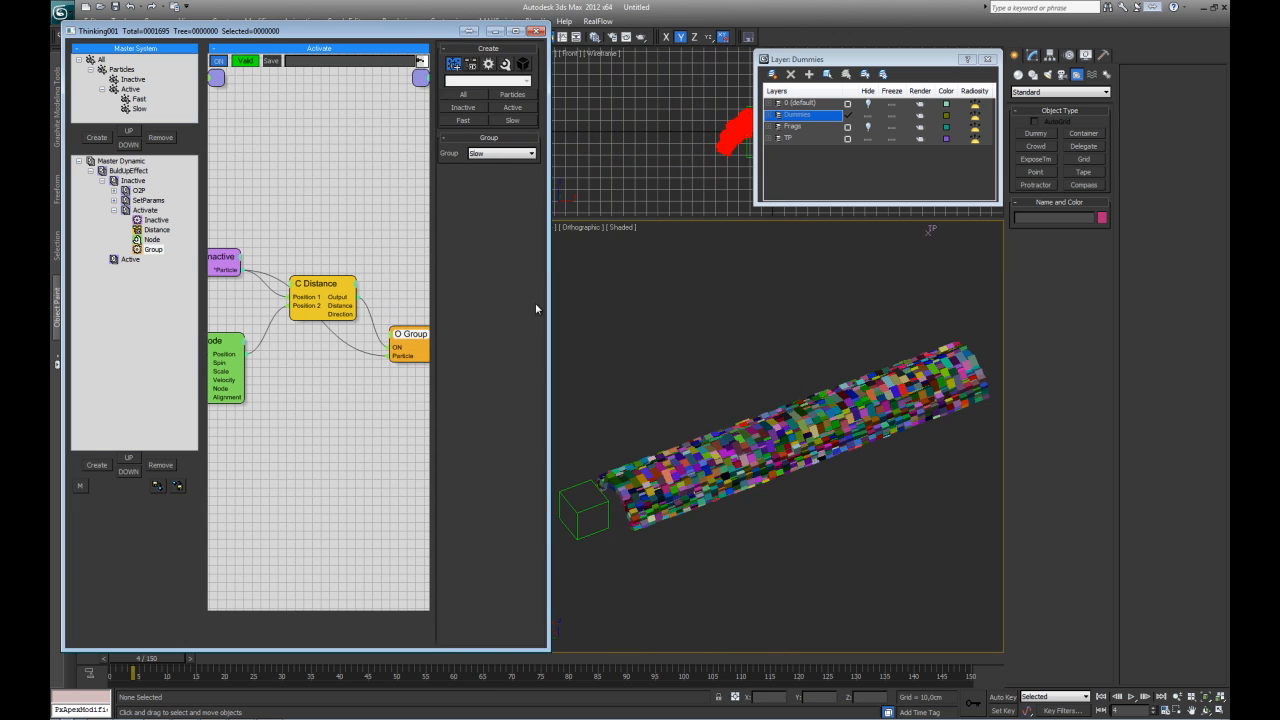
left_click(501, 153)
left_click(483, 205)
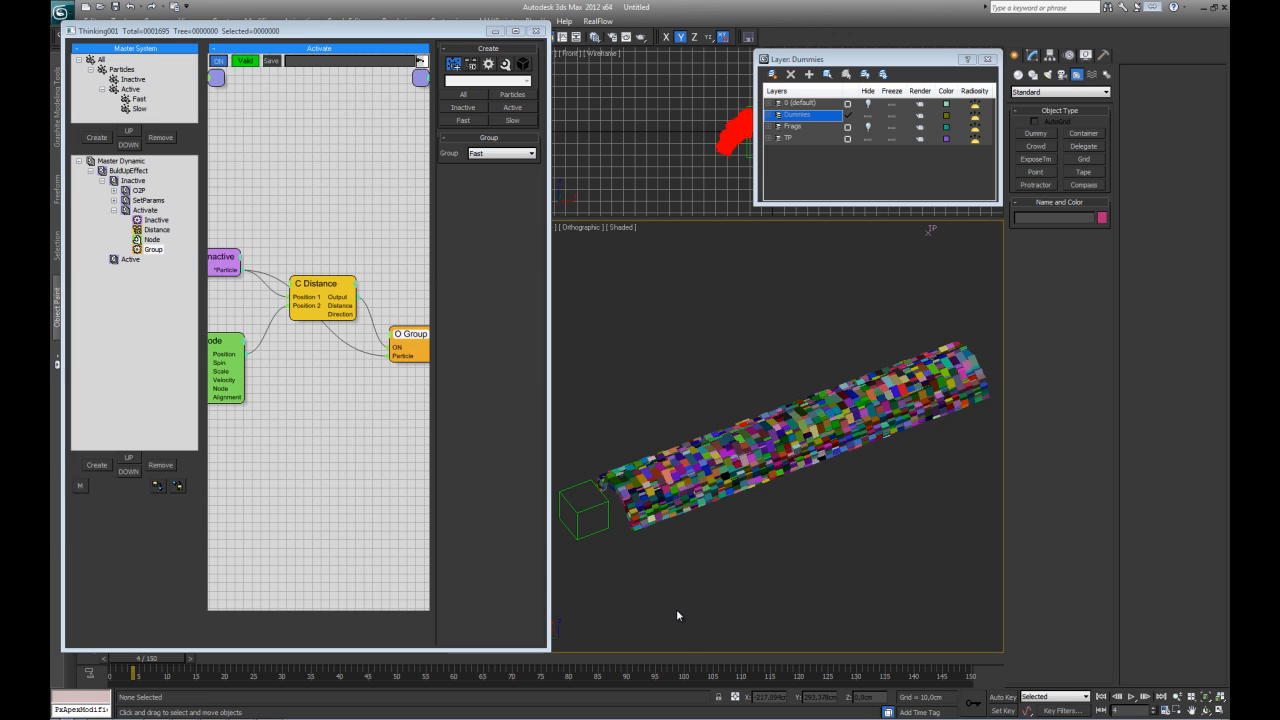
- Display the viewport in wireframe, scrub to frame 57 and examine which arch fragments switch to the Fast group's colour
key("F3")
middle_click_drag(686, 529, 693, 506)
middle_click_drag(760, 444, 748, 438)
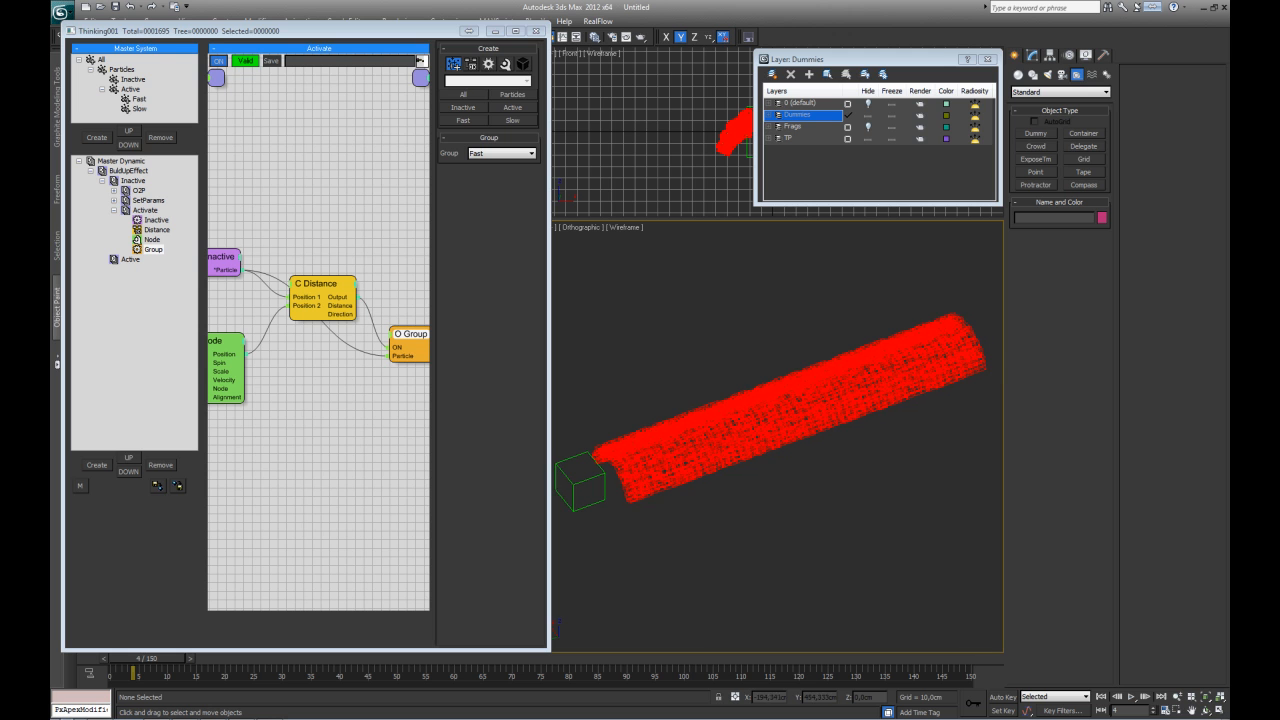
left_click_drag(135, 663, 428, 628)
left_click(139, 99)
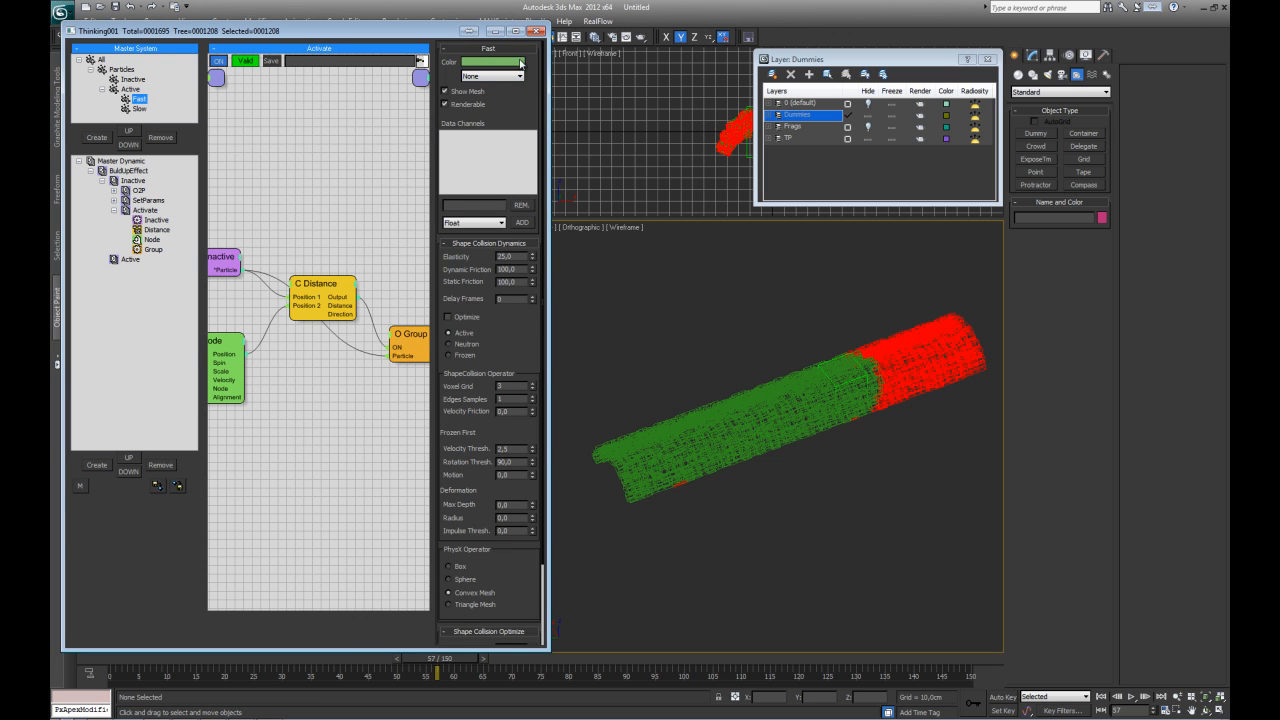
left_click(308, 416)
scroll(700, 500, "up", 5)
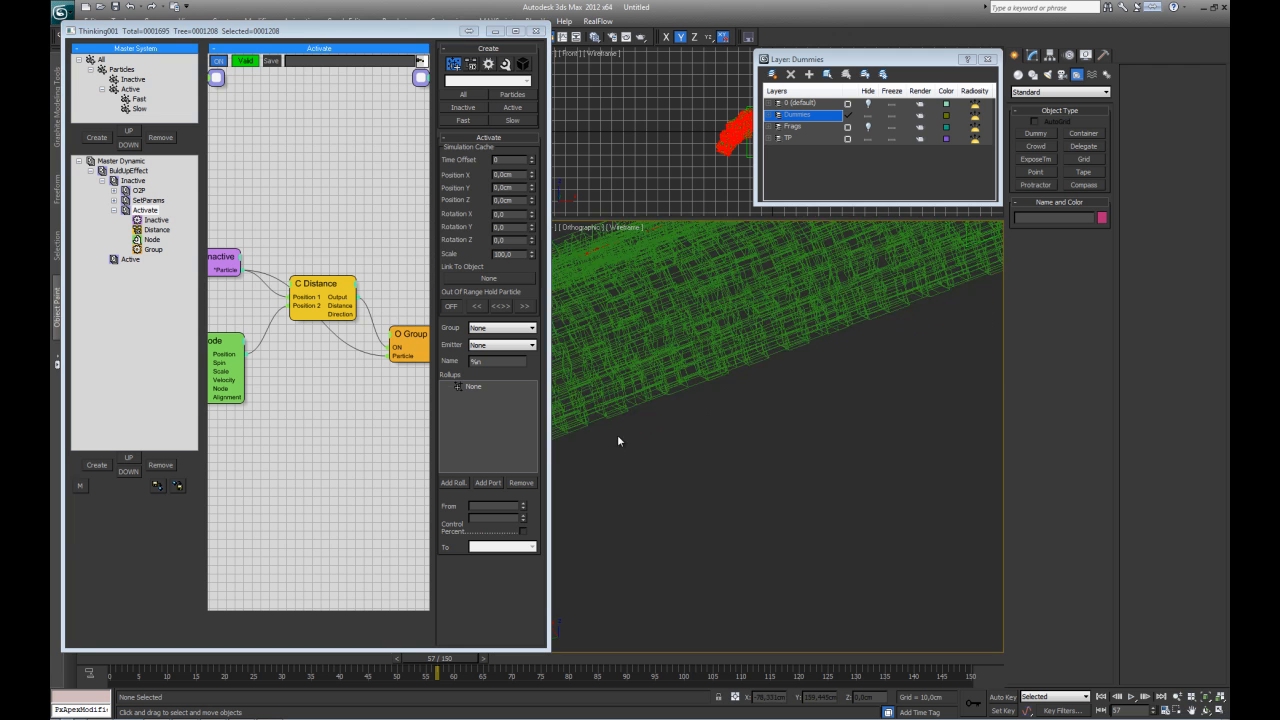
scroll(691, 486, "down", 4)
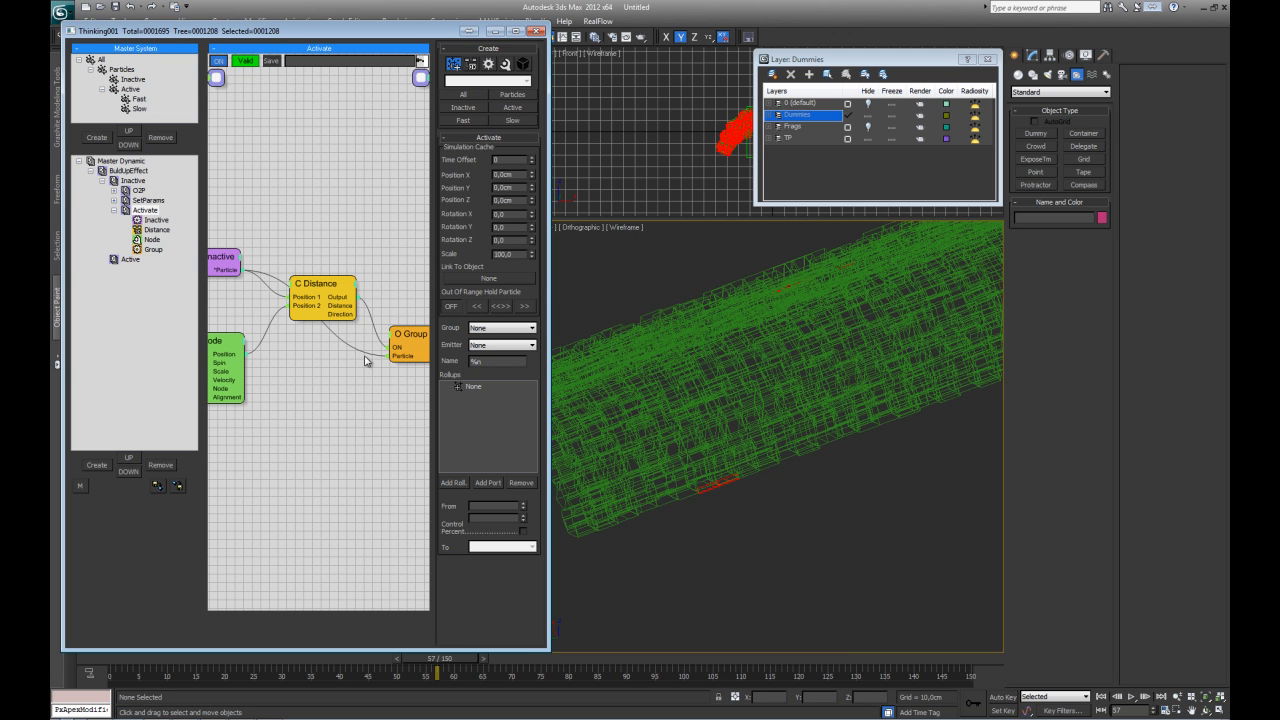
- Set the Distance condition's Radius 2 to 55 and scrub to frame 41 to check the activation along the arch
left_click(322, 283)
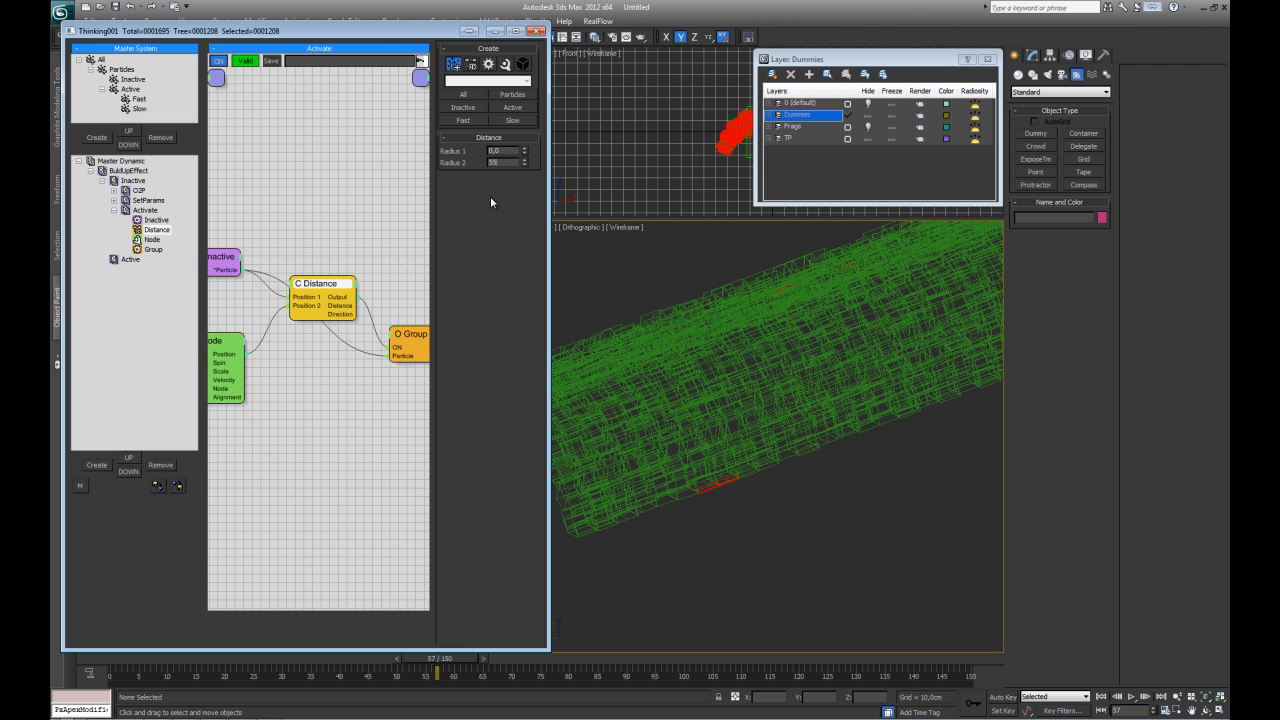
left_click_drag(160, 660, 382, 657)
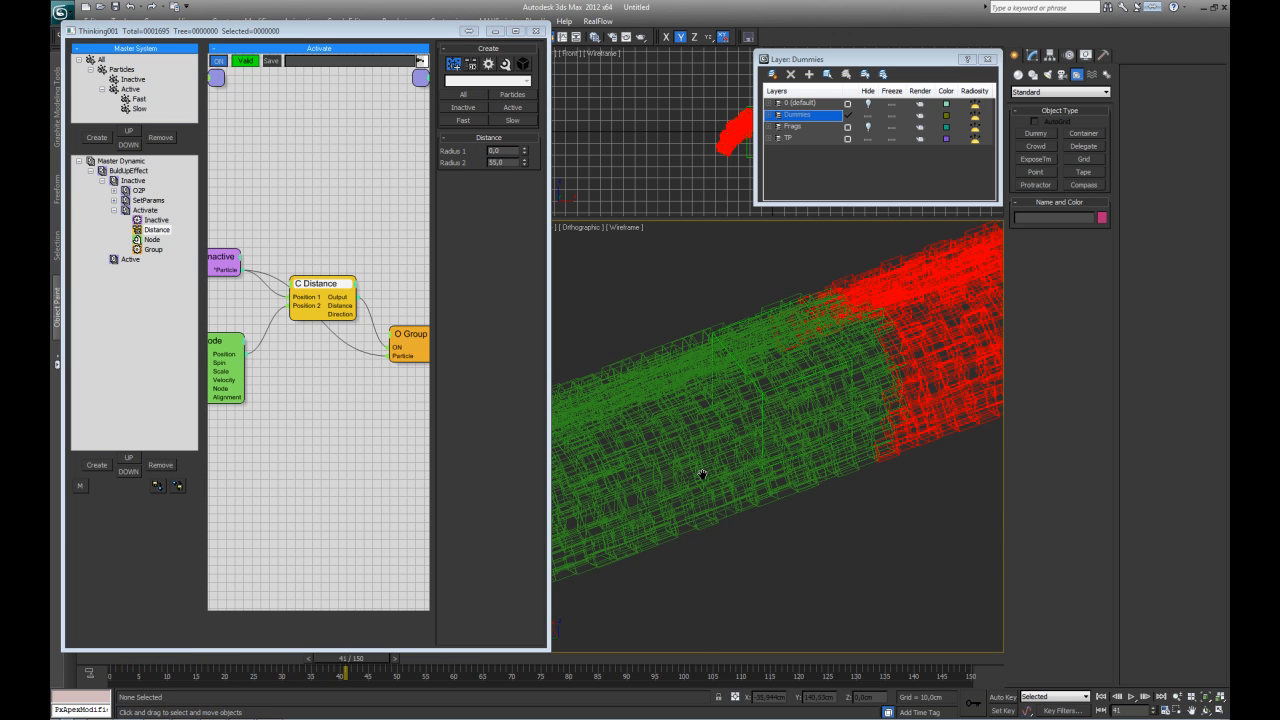
middle_click_drag(702, 474, 752, 423, "alt")
key("F3")
mouse_move(868, 456)
middle_mouse_down("alt")
mouse_move(740, 385)
mouse_move(726, 323)
mouse_move(840, 350)
mouse_move(859, 415)
mouse_move(816, 246)
mouse_move(880, 457)
mouse_move(936, 293)
mouse_move(740, 466)
middle_mouse_up("alt")
key("F3")
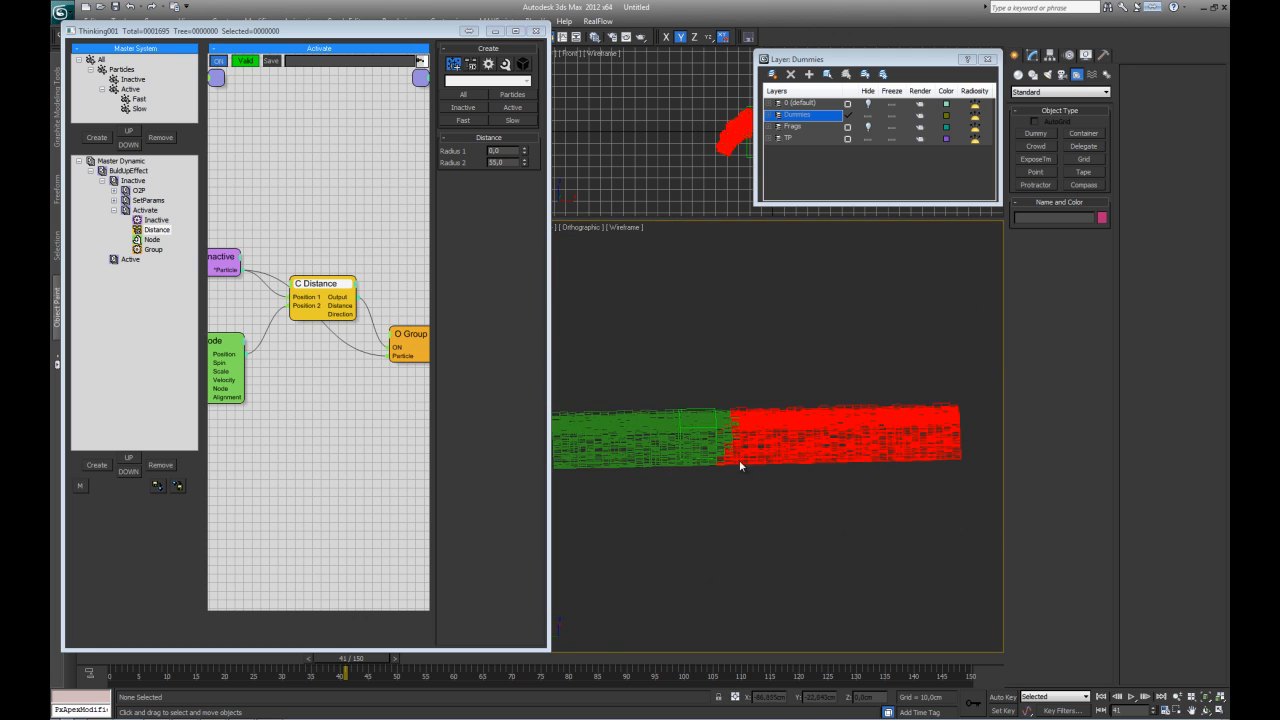
- Turn off Show Mesh for the Inactive particle group and display its particles as Dots
left_click(134, 80)
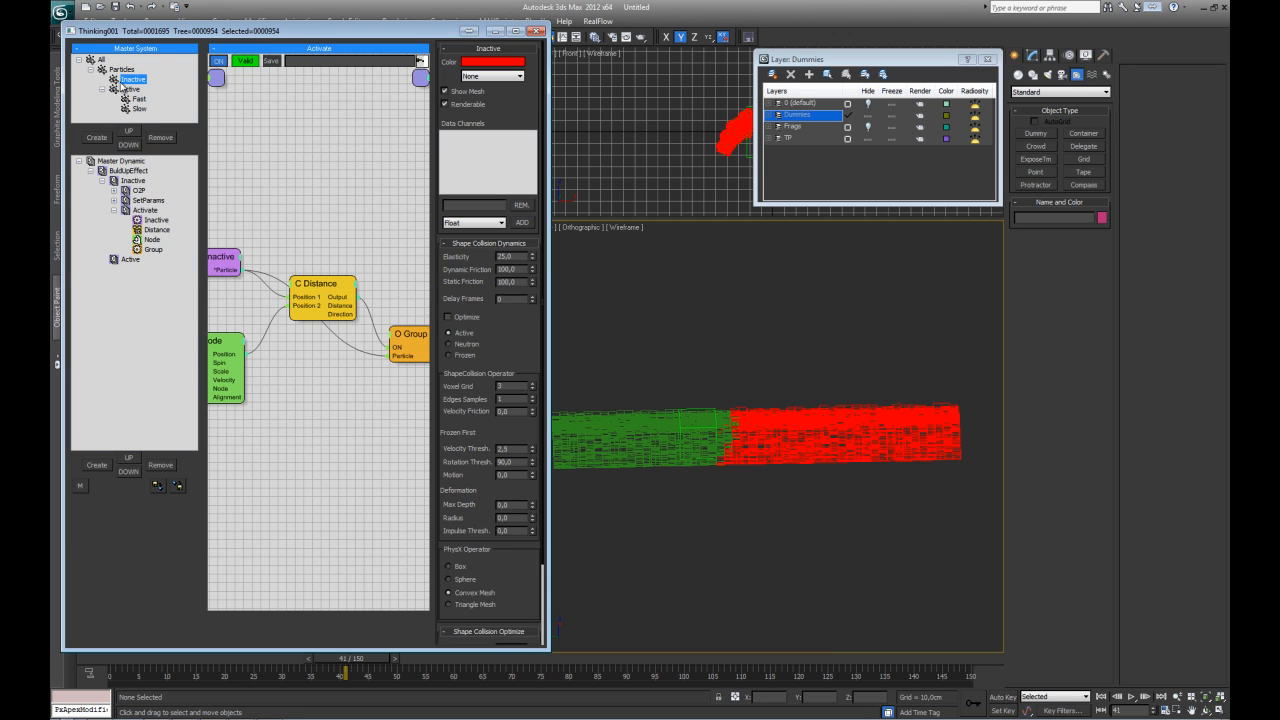
left_click(457, 92)
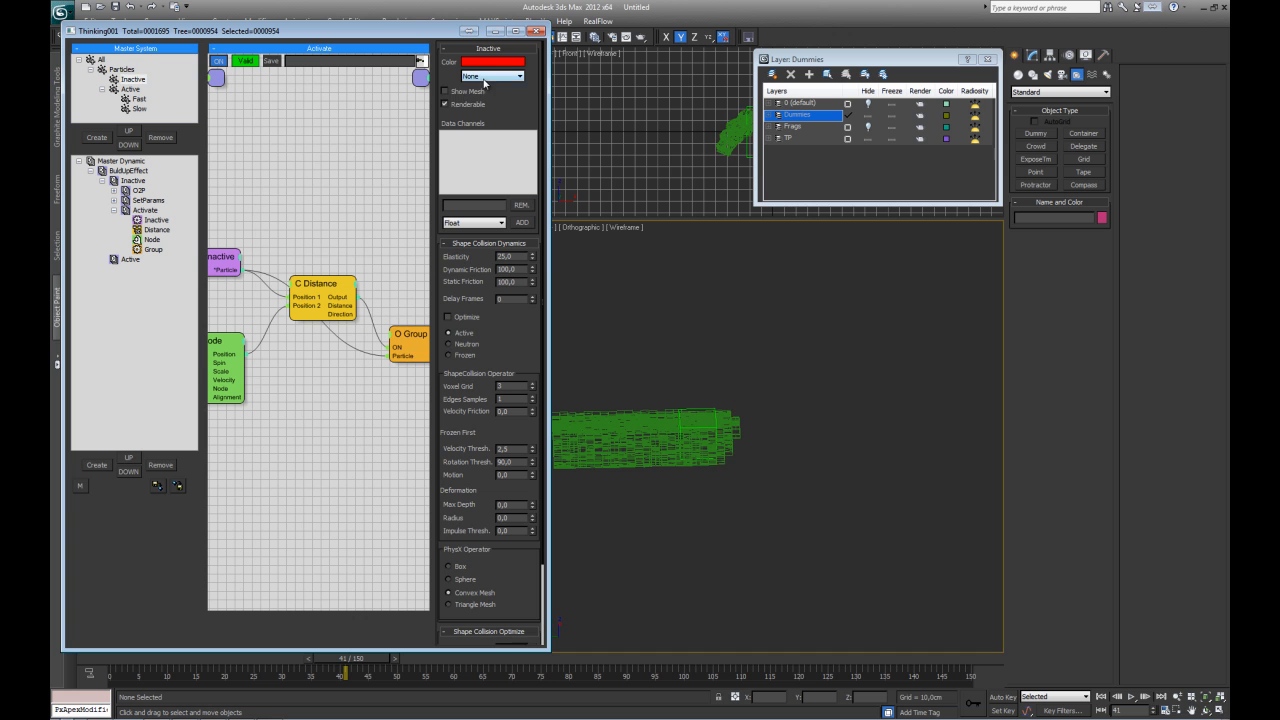
left_click(484, 78)
left_click(487, 98)
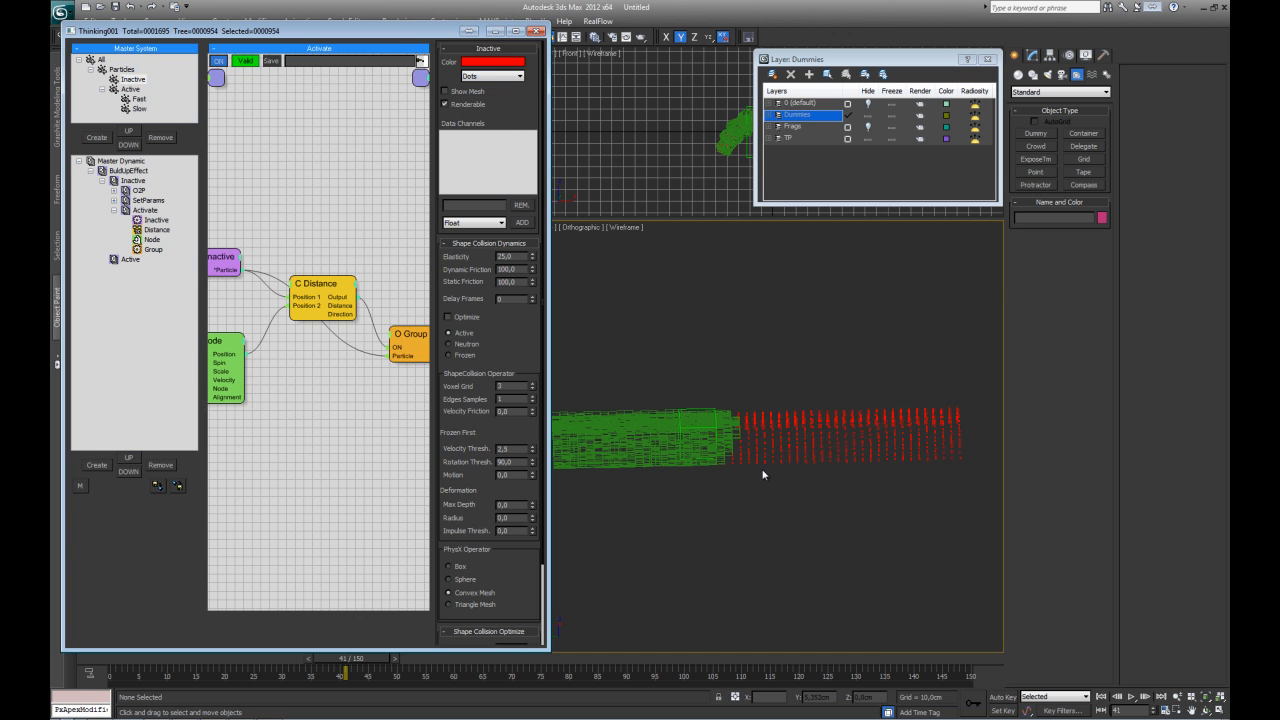
- Display the viewport shaded and scrub to frame 50 to check the boundary between activated fragments and inactive dots
mouse_move(762, 474)
middle_mouse_down("alt")
mouse_move(794, 415)
mouse_move(740, 392)
middle_mouse_up("alt")
key("F3")
left_click_drag(350, 658, 400, 617)
middle_click_drag(637, 424, 752, 421, "alt")
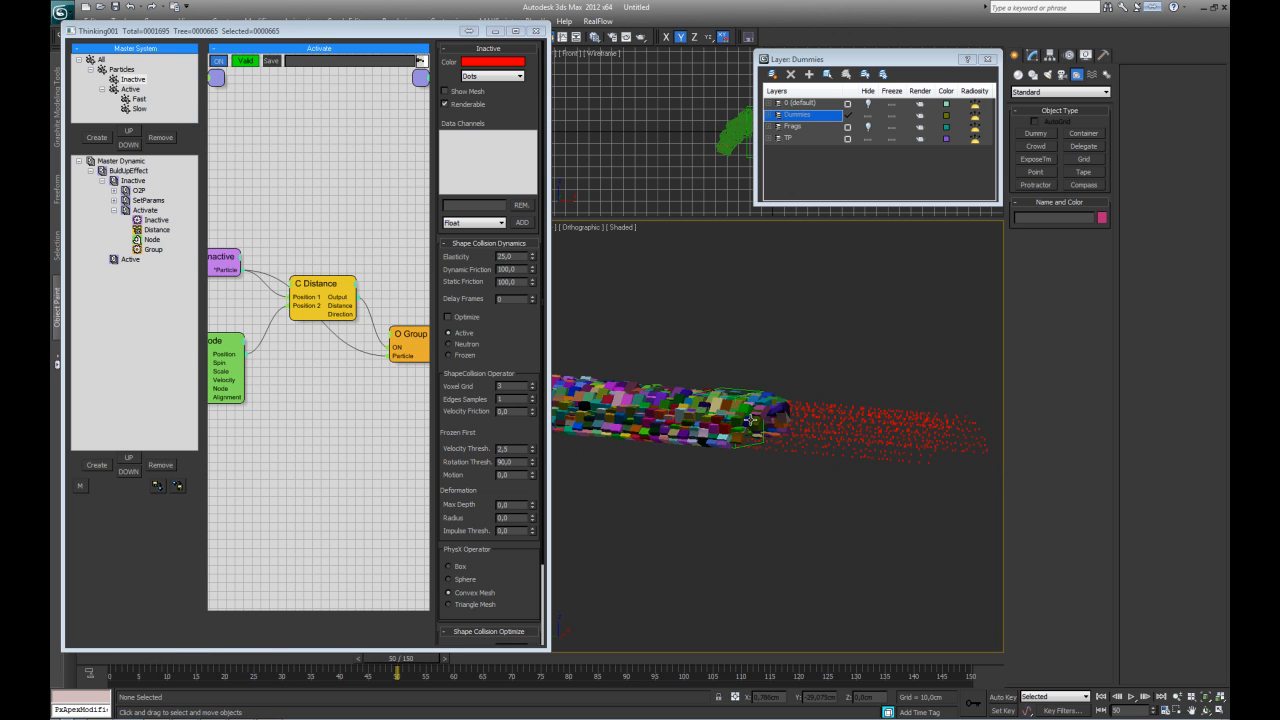
- Create a dynamic set named Fast_Turn under Active and enlarge its node workspace
left_click(305, 428)
left_click(130, 260)
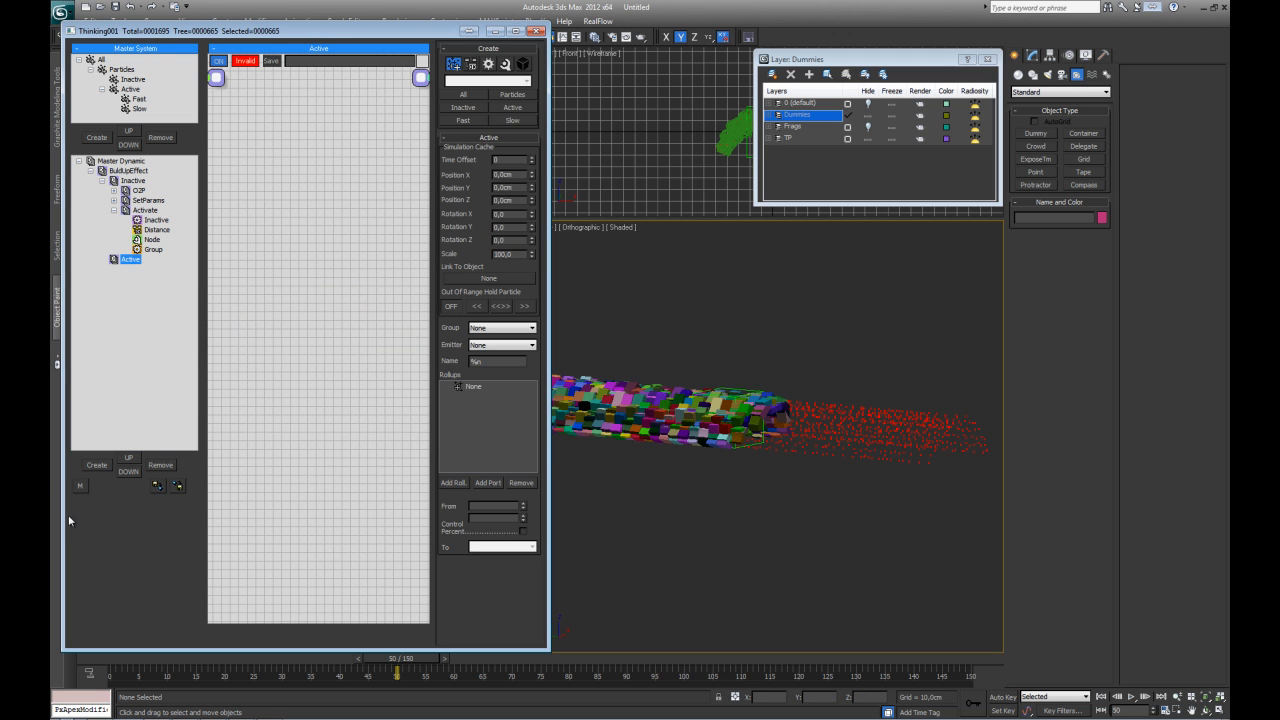
left_click(95, 466)
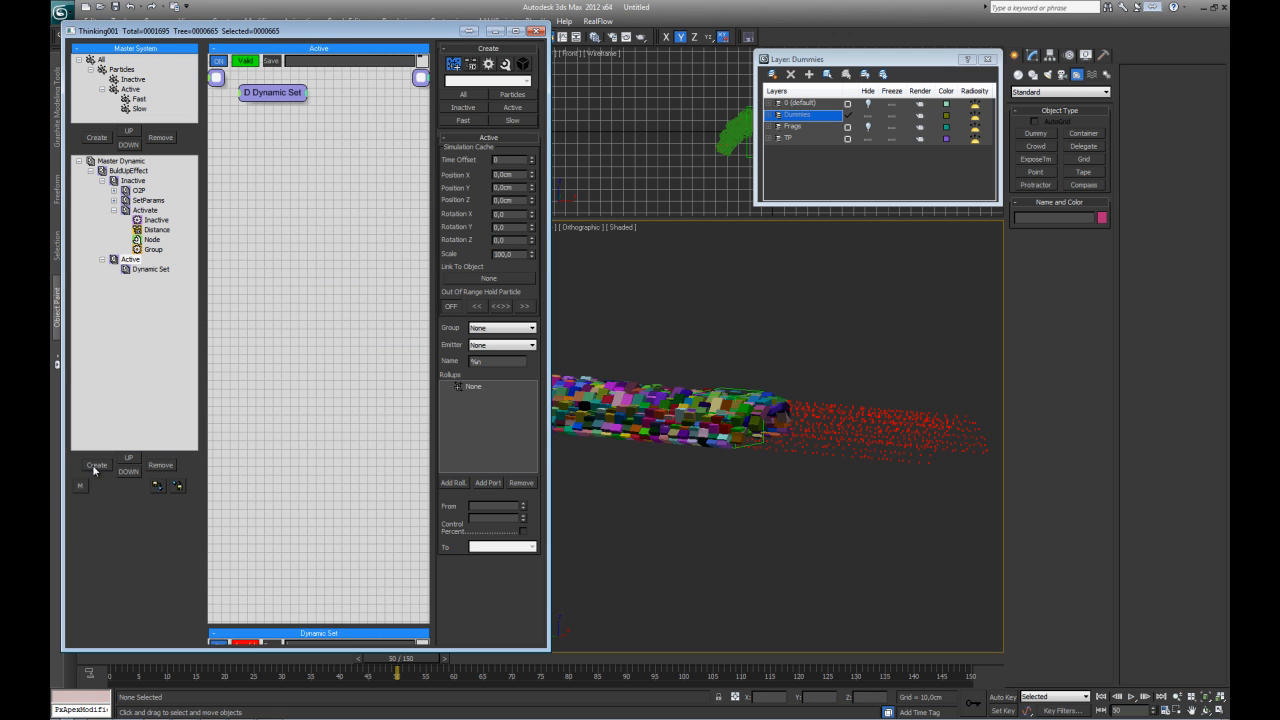
left_click(142, 271)
key("F2")
type("Fast_Turn")
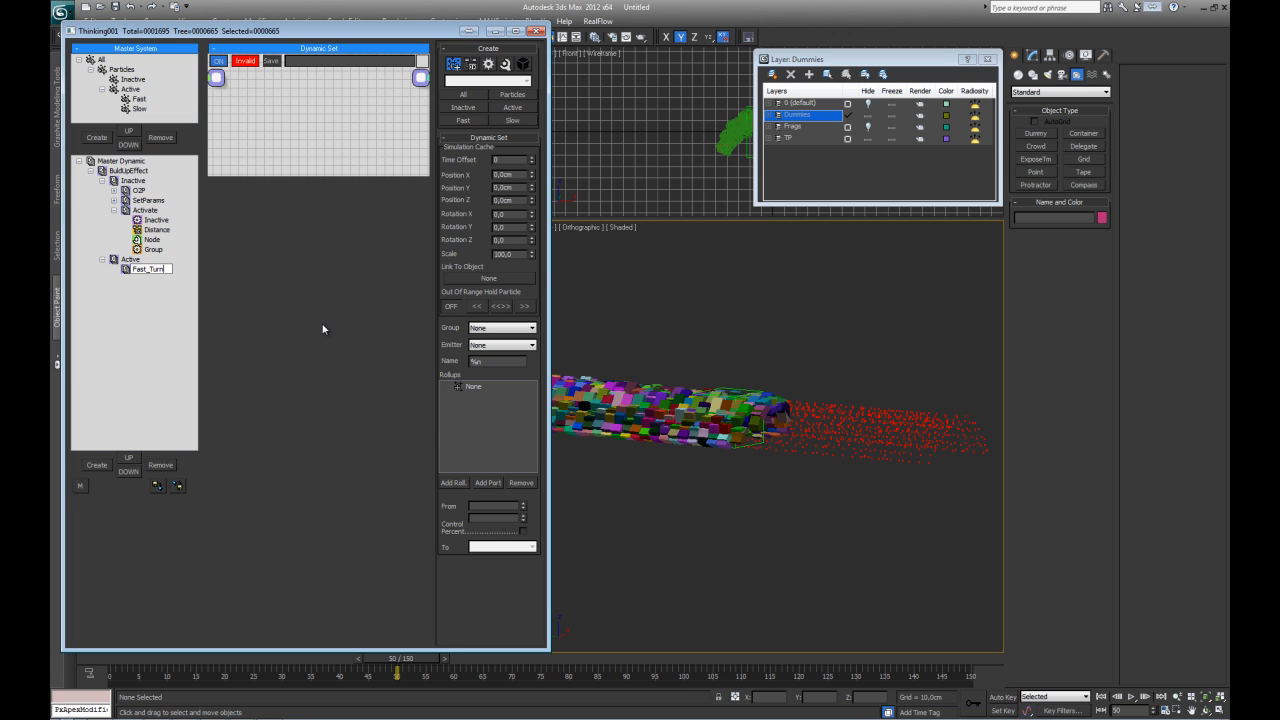
key("Return")
left_click_drag(333, 173, 358, 573)
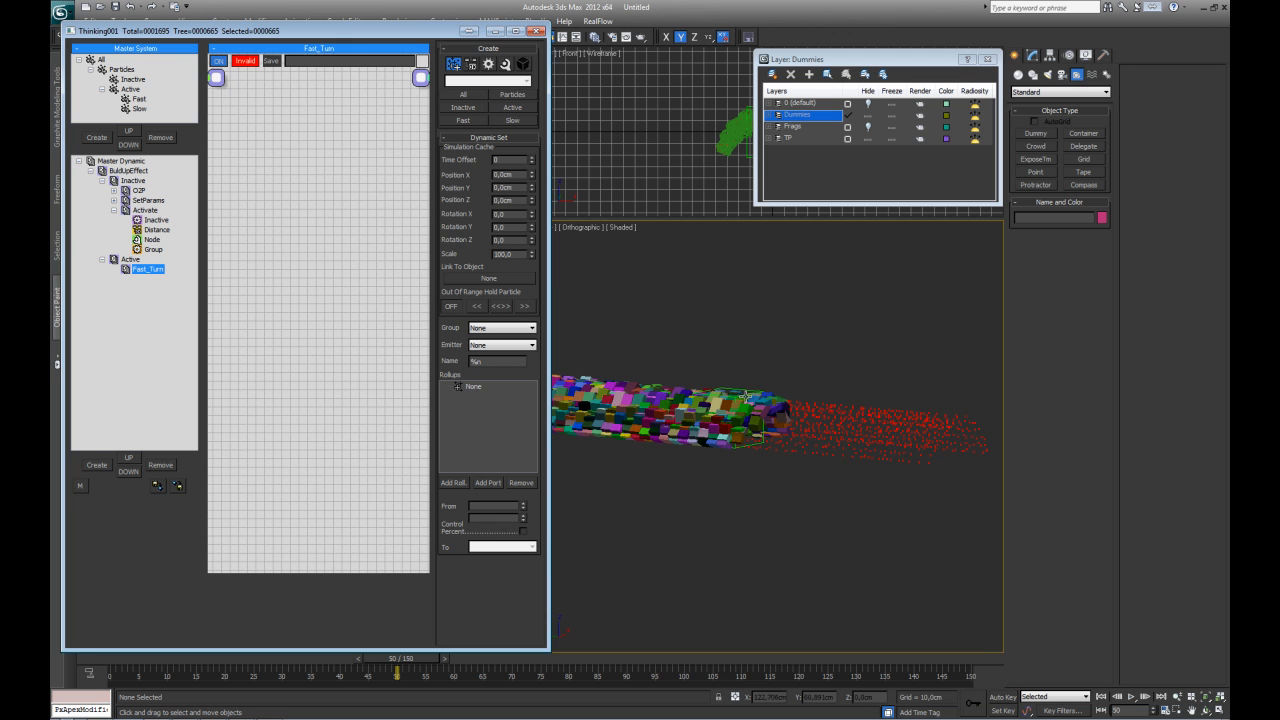
- Add the Fast group node to the Fast_Turn set and shift it slightly within the workspace
right_click(268, 278)
mouse_move(268, 278)
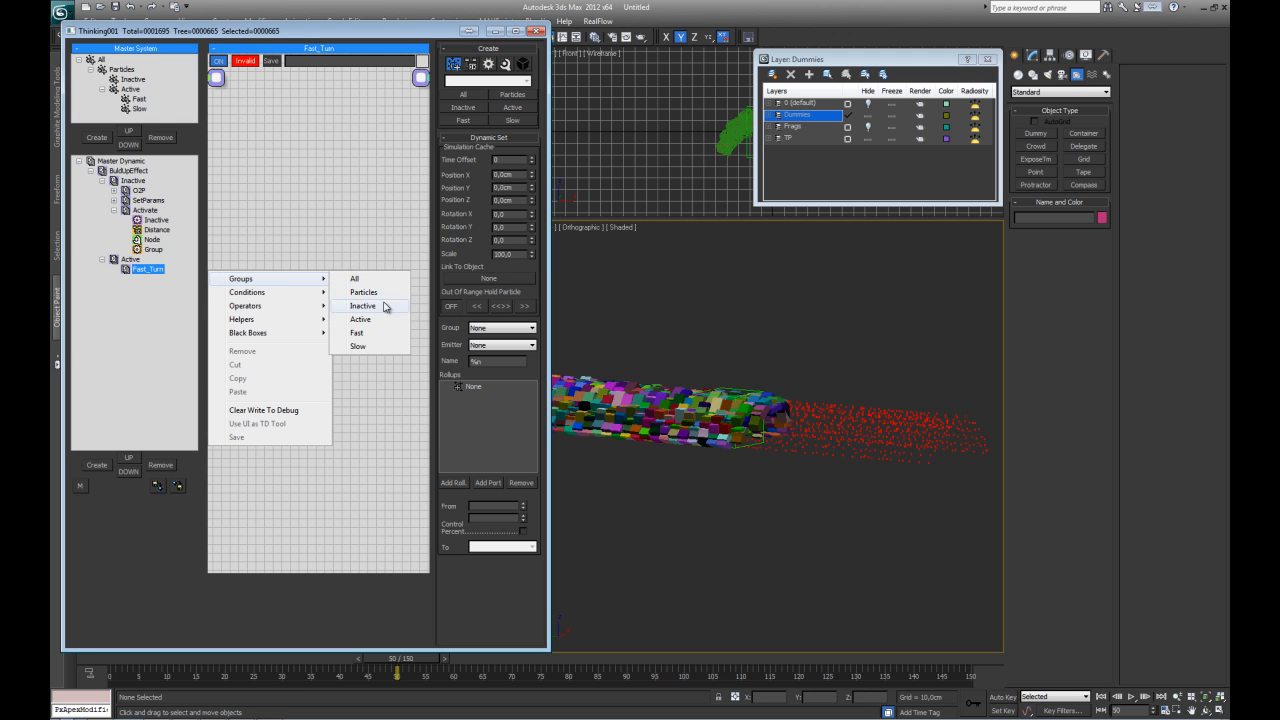
left_click(370, 334)
left_click_drag(270, 289, 238, 270)
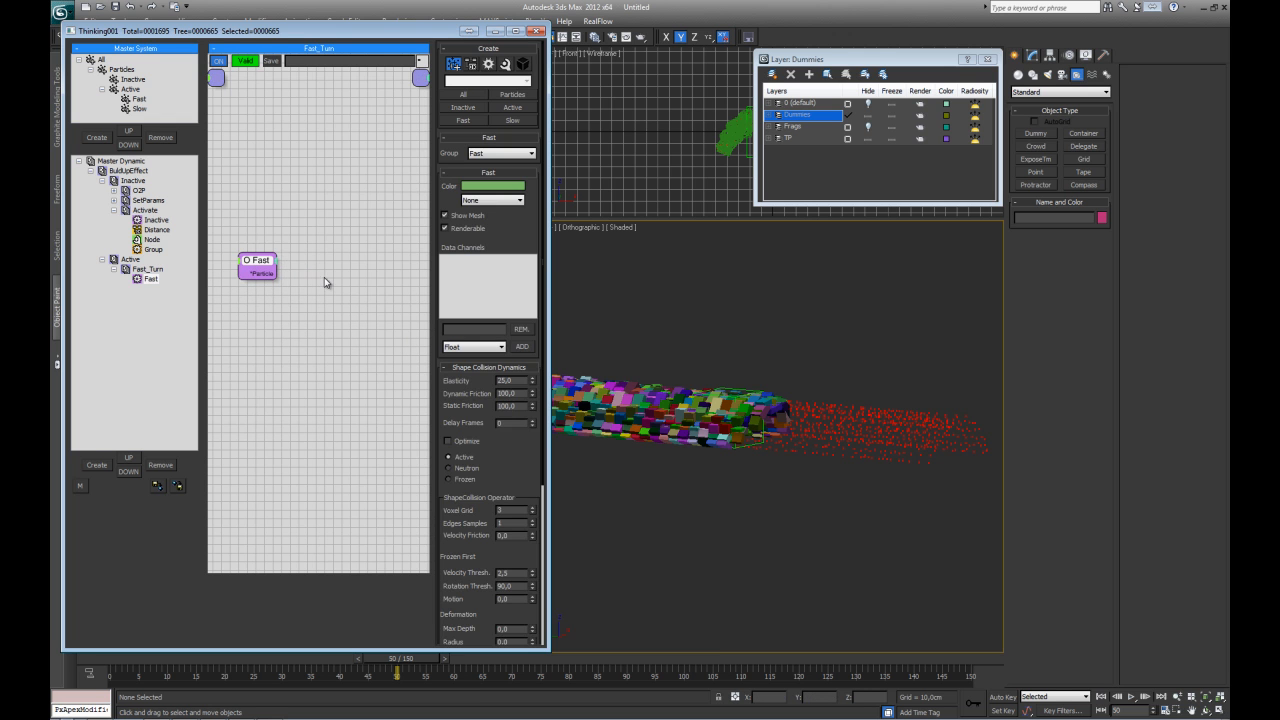
- Add a standard Particle Age condition to the Fast_Turn set and place it beside the Fast node
left_click(323, 281)
right_click(320, 288)
mouse_move(322, 300)
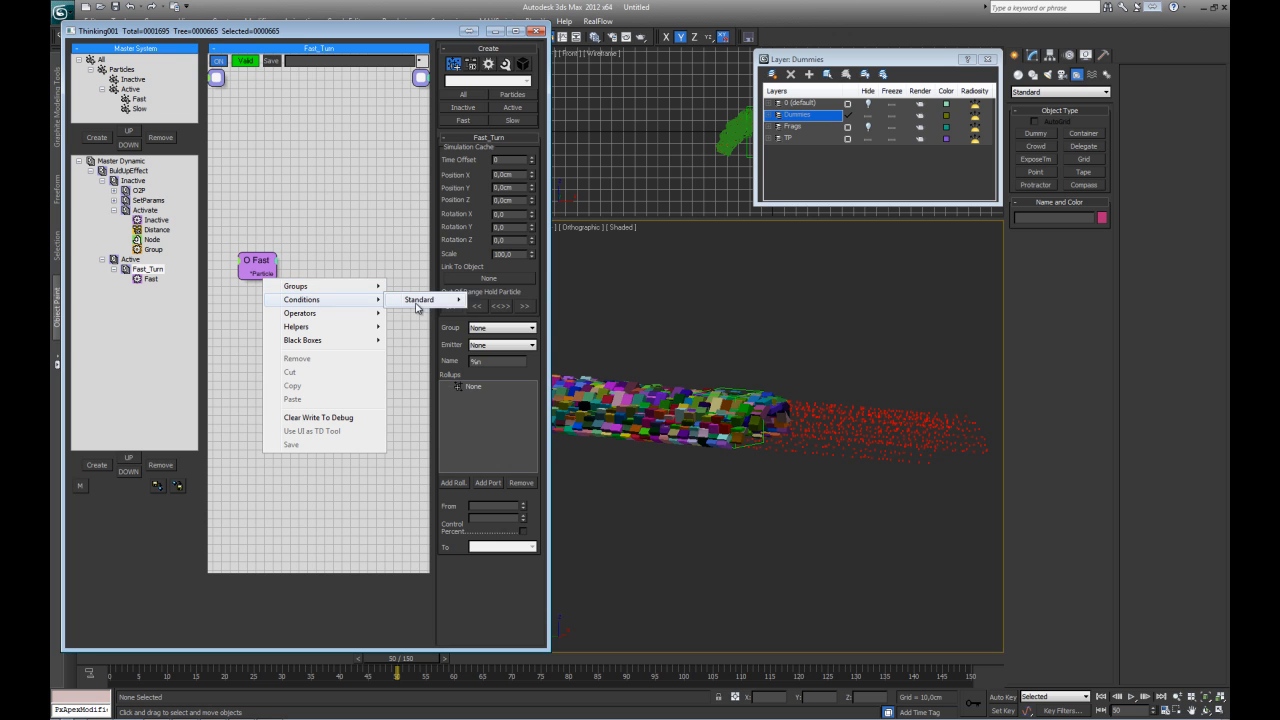
mouse_move(422, 300)
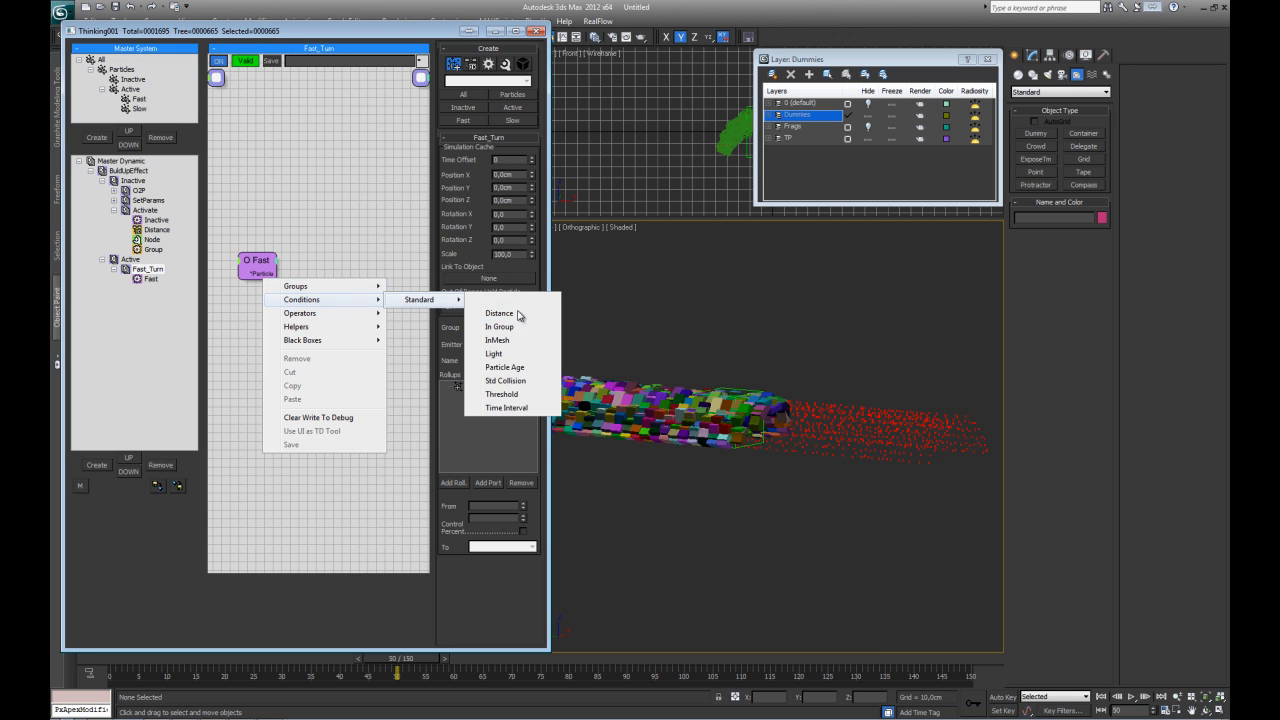
left_click(517, 368)
left_click_drag(374, 299, 364, 256)
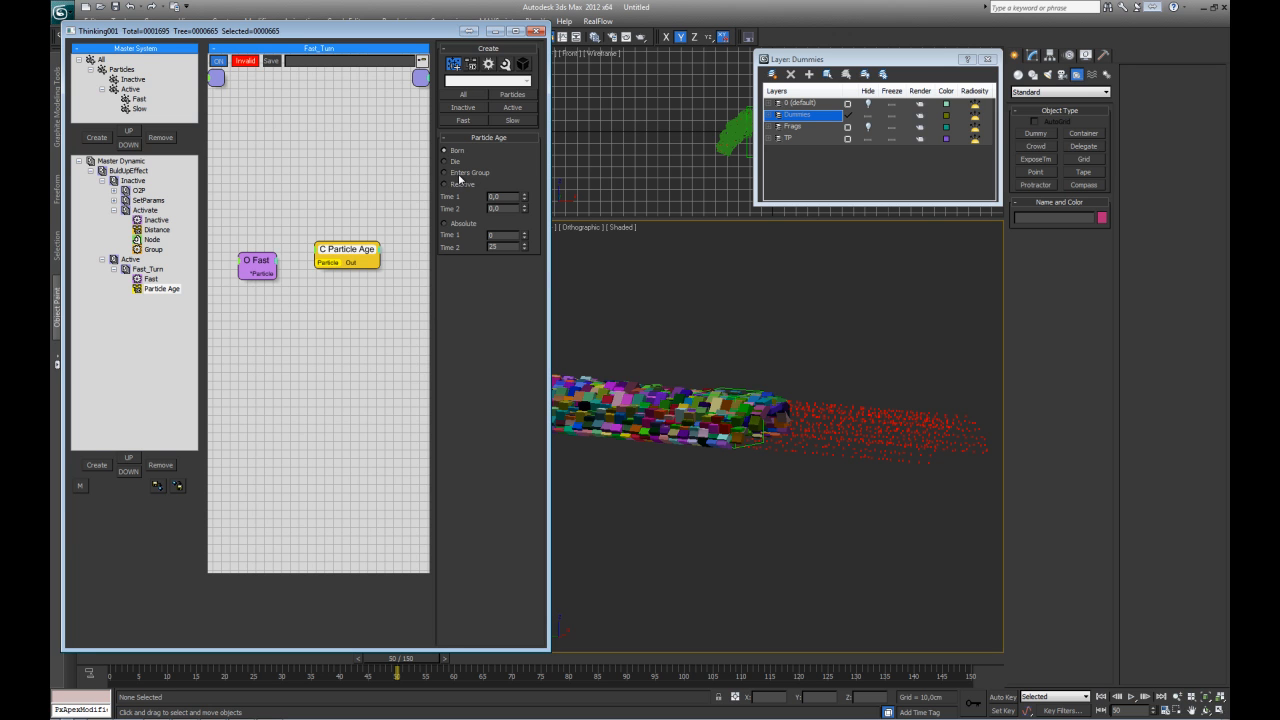
- Set the Particle Age condition to Enters Group, wire the Fast node's Particle output into it, and tidy both nodes' positions
left_click_drag(326, 262, 253, 254)
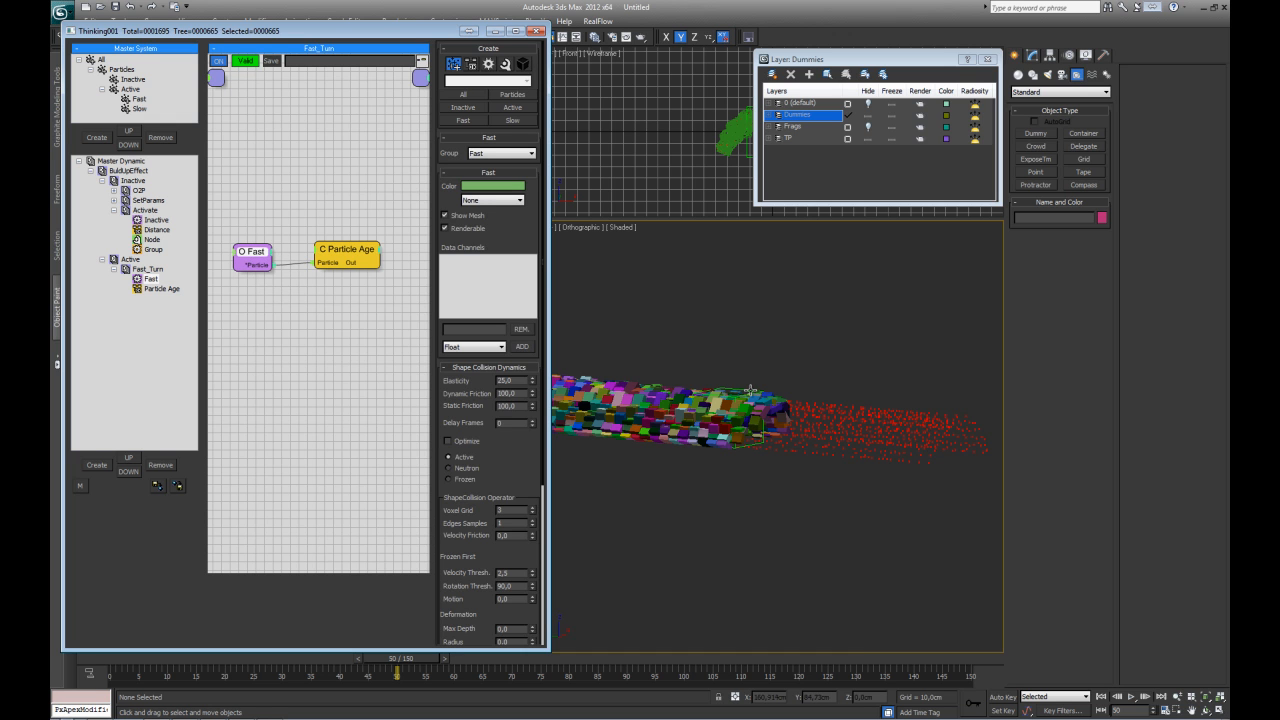
left_click_drag(357, 264, 350, 252)
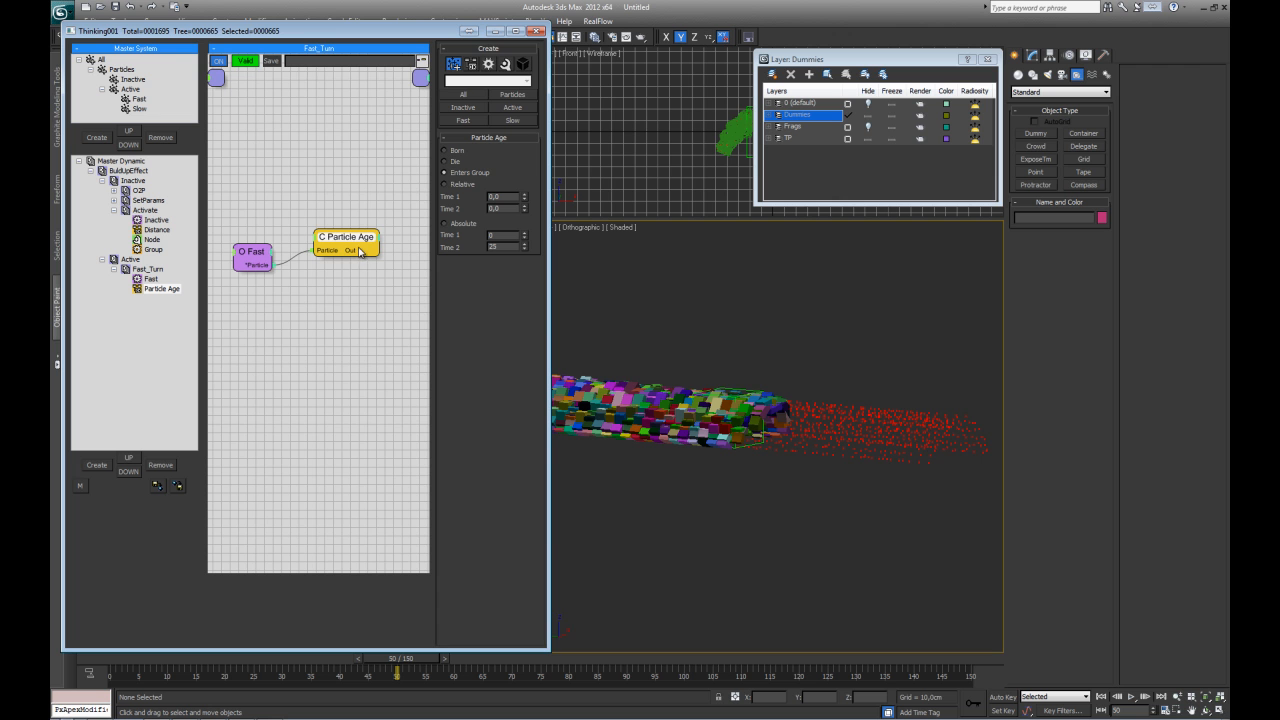
middle_click_drag(337, 337, 329, 349)
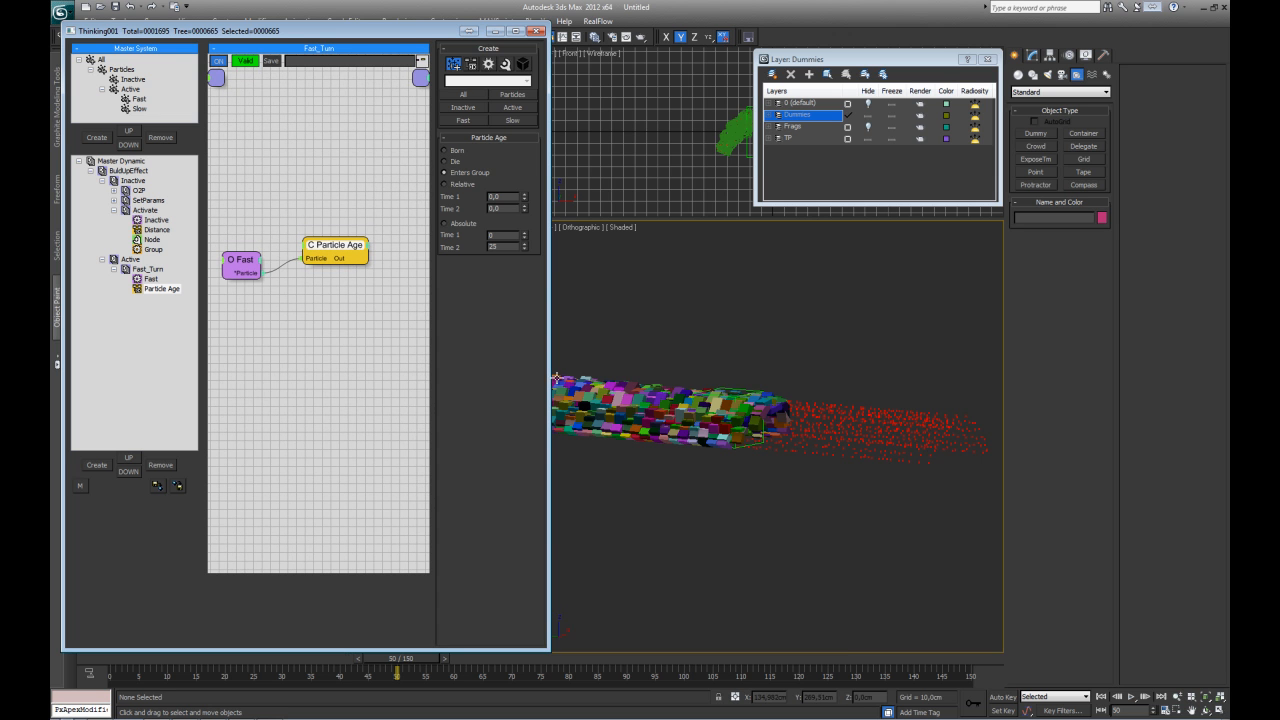
- Review the rotation values of the Set Alignment operator in the SetParams set, and reopen the Fast_Turn set
left_click_drag(548, 378, 558, 378)
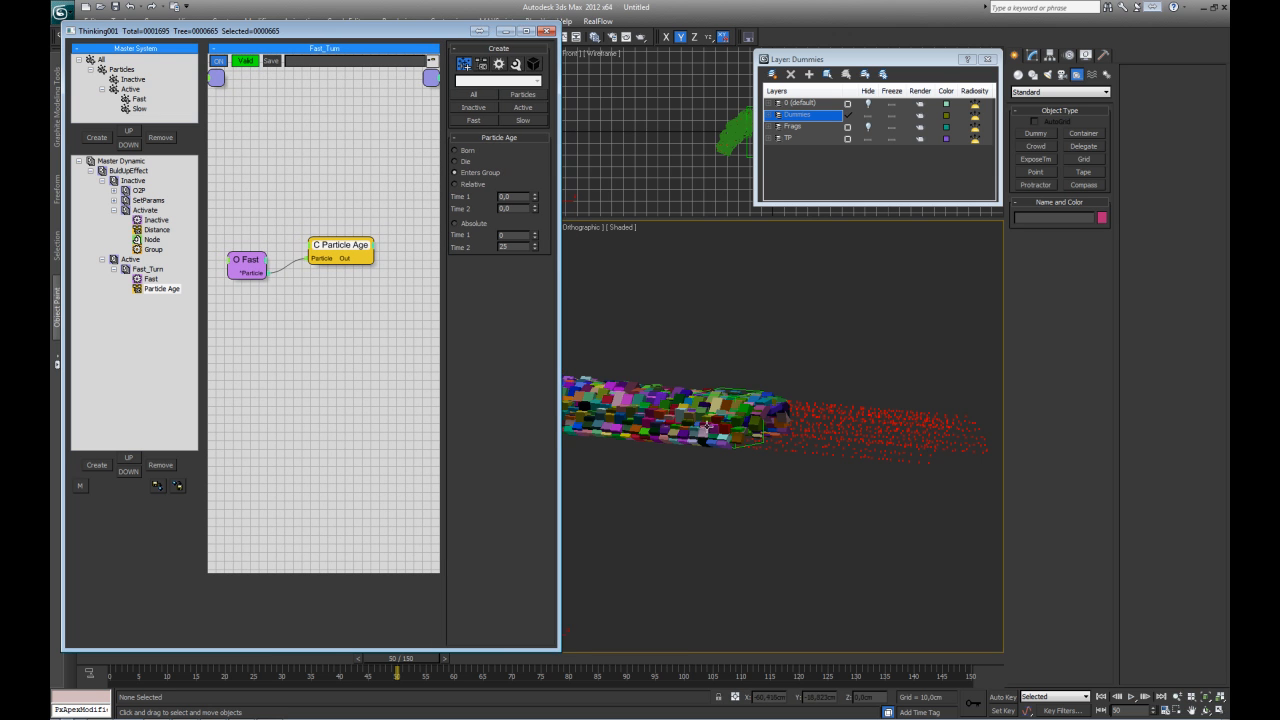
scroll(750, 440, "up", 2)
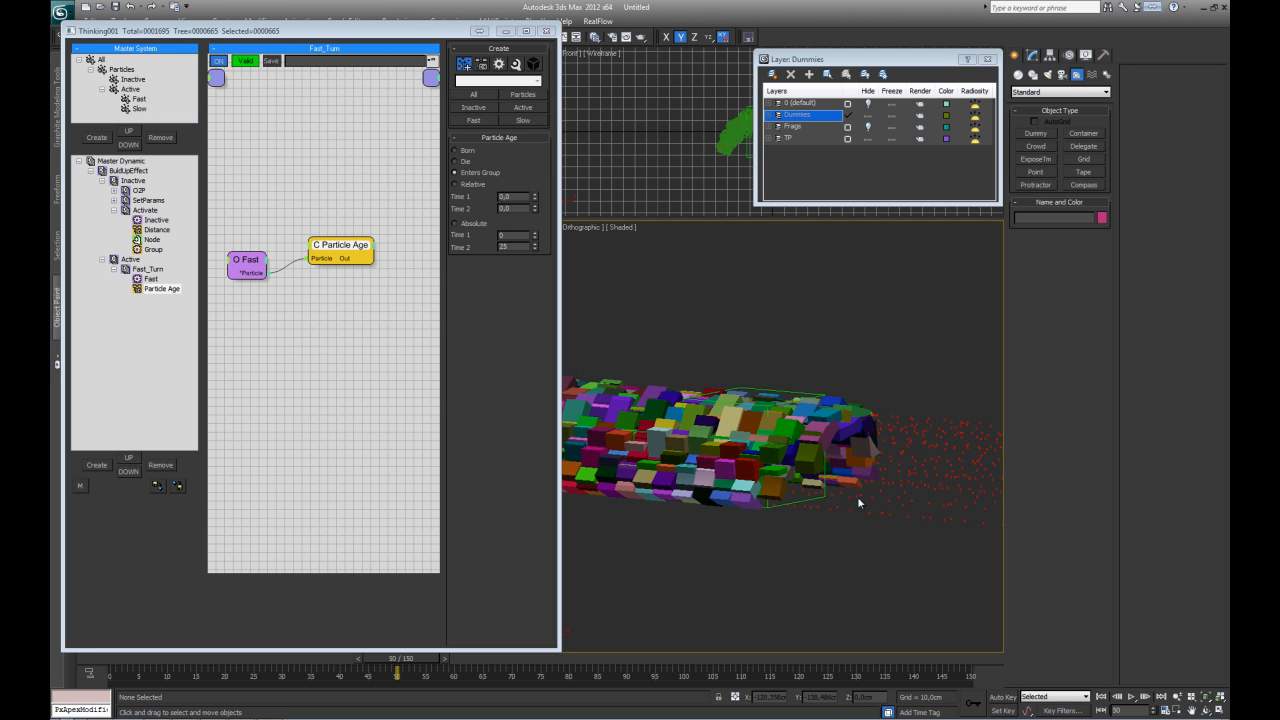
scroll(830, 495, "down", 3)
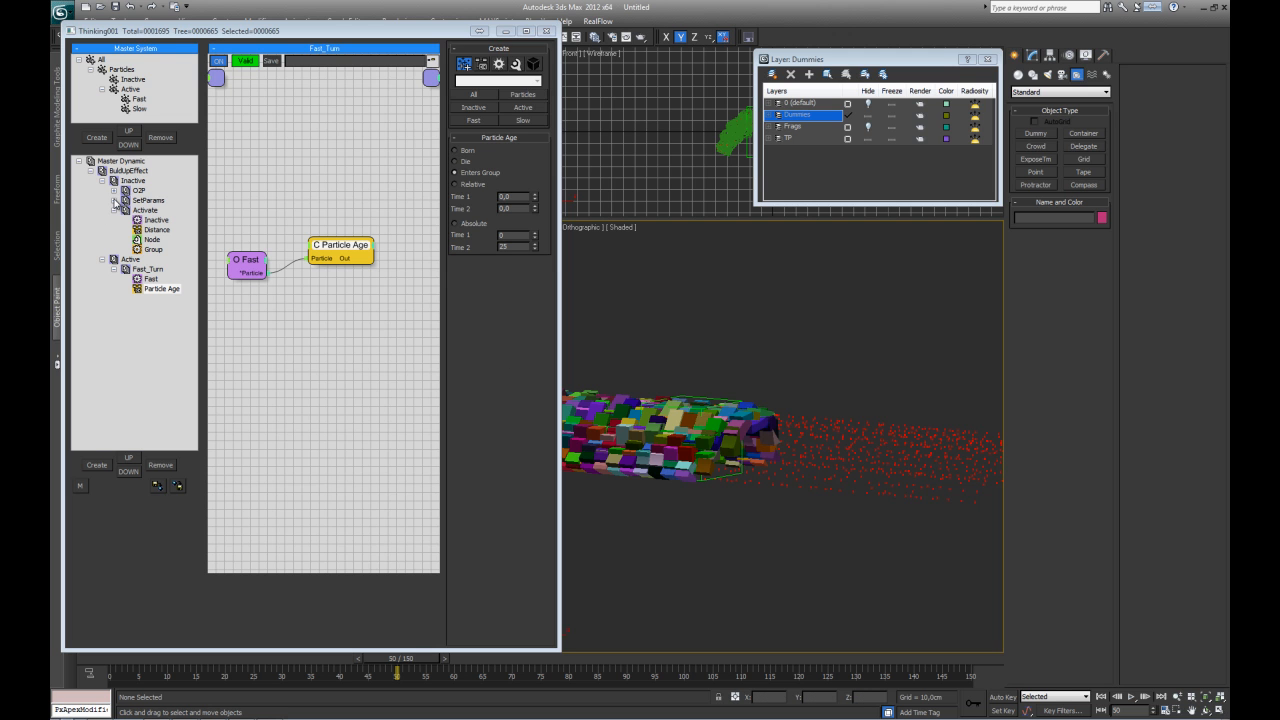
left_click(146, 200)
left_click(397, 327)
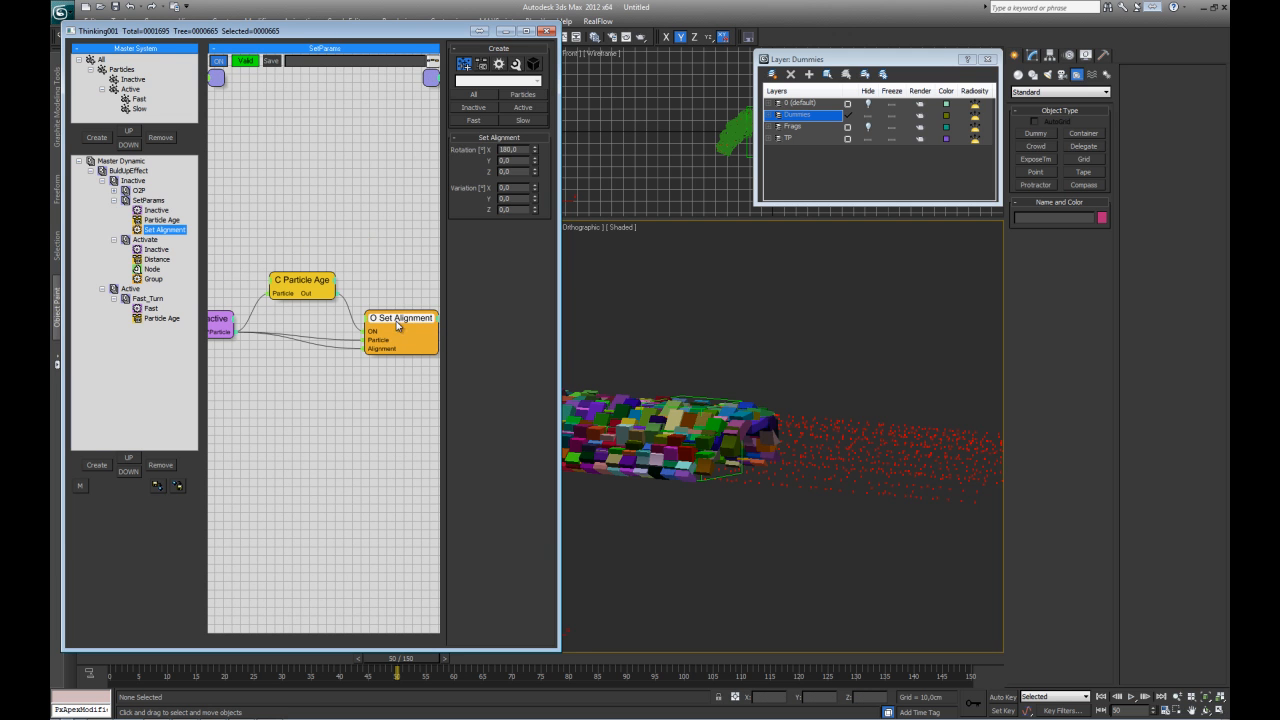
double_click(520, 150)
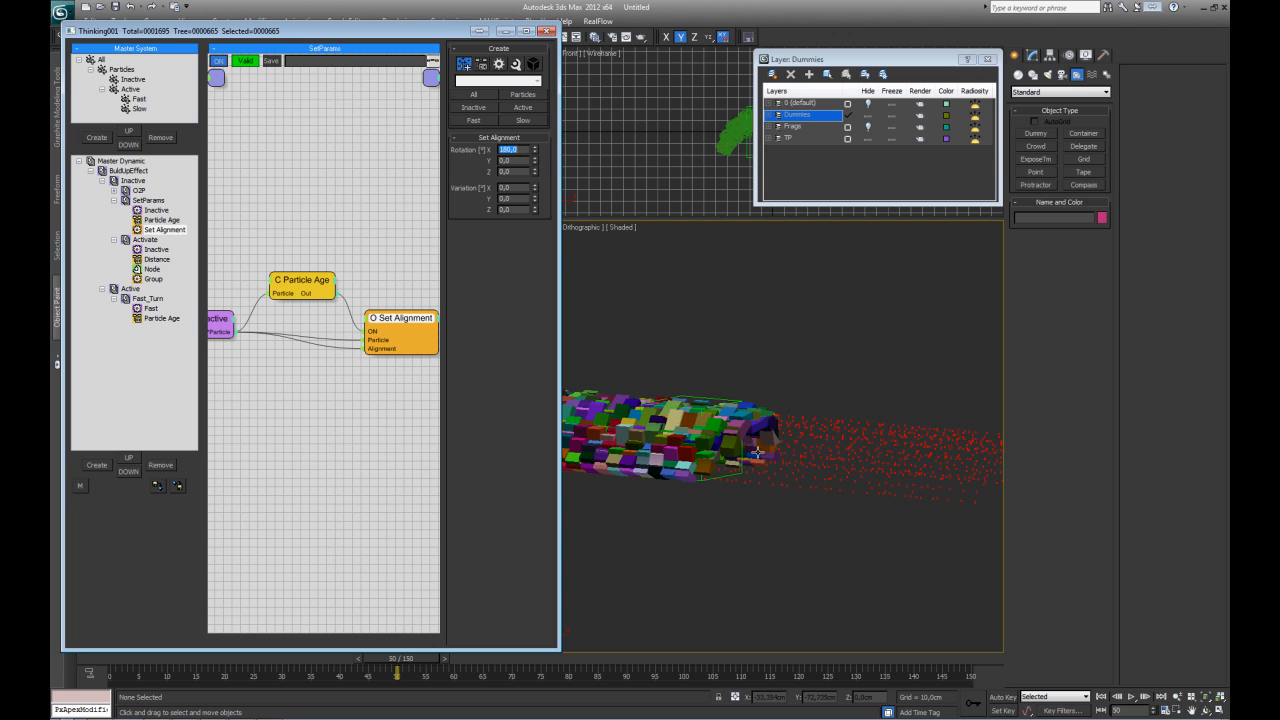
left_click(155, 395)
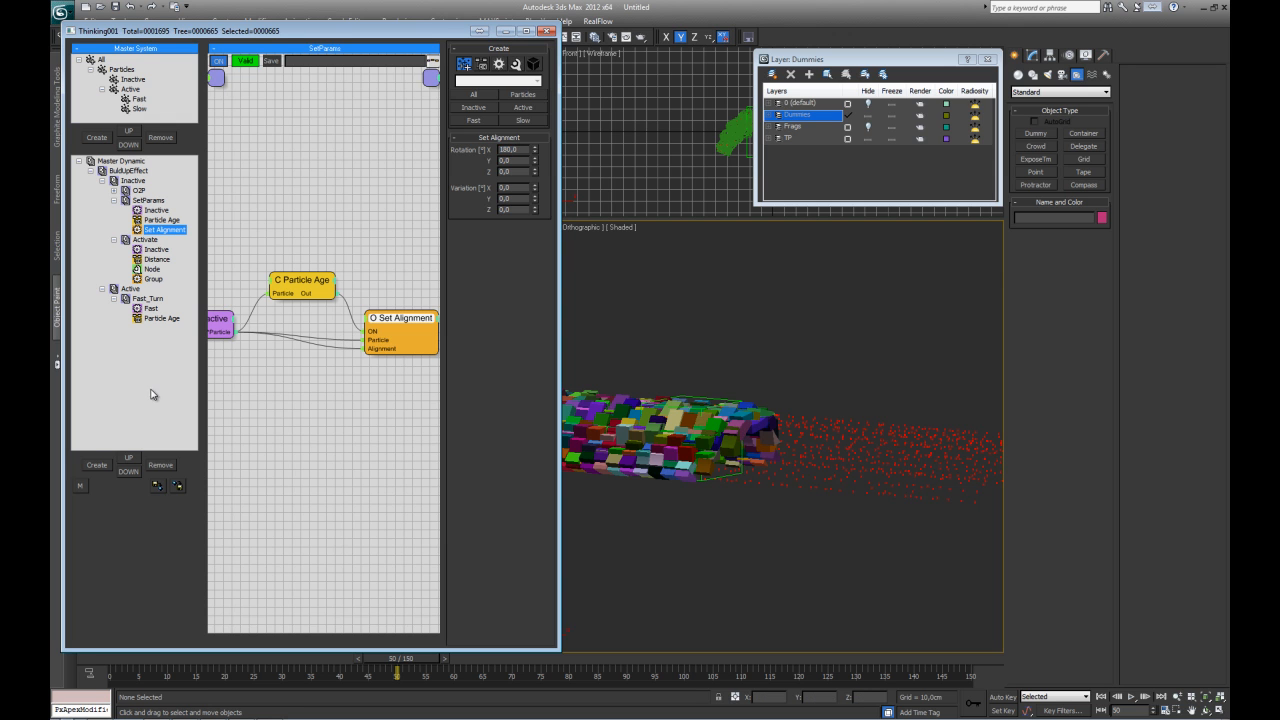
left_click(149, 301)
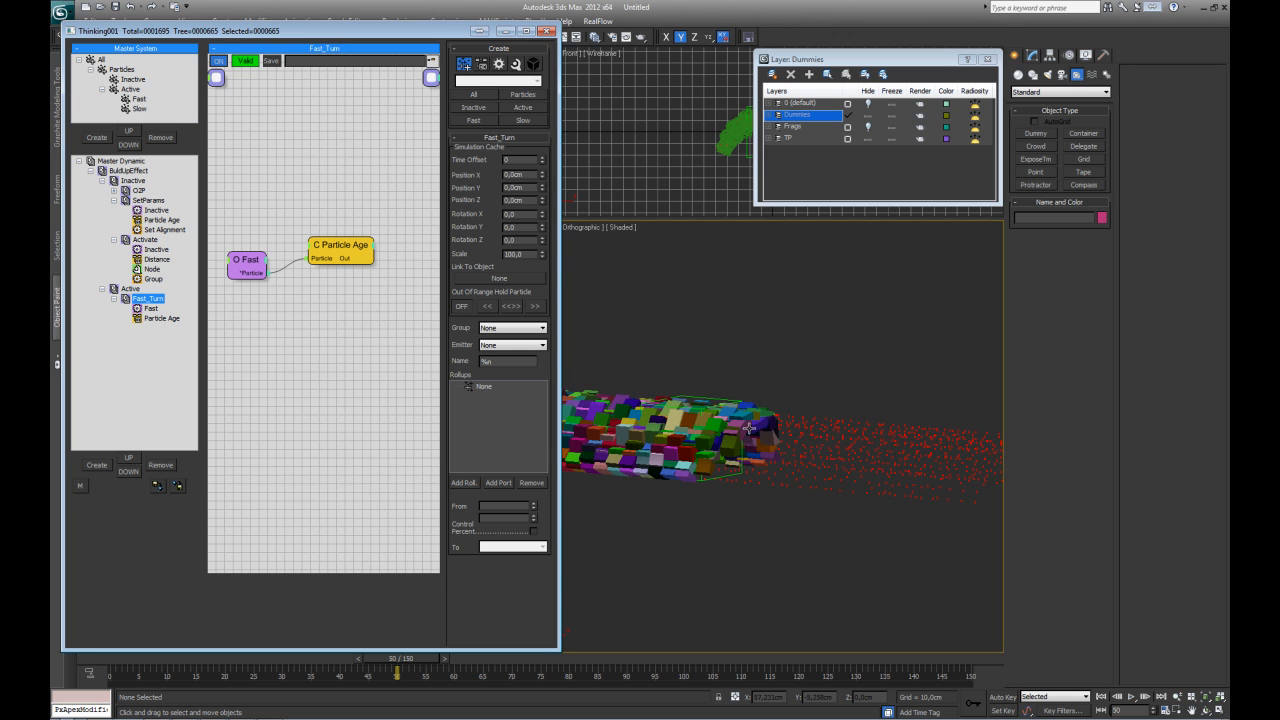
- Scrub the timeline through the early frames up to frame 53 to examine the fragments moving through the target zone
left_click_drag(158, 662, 395, 671)
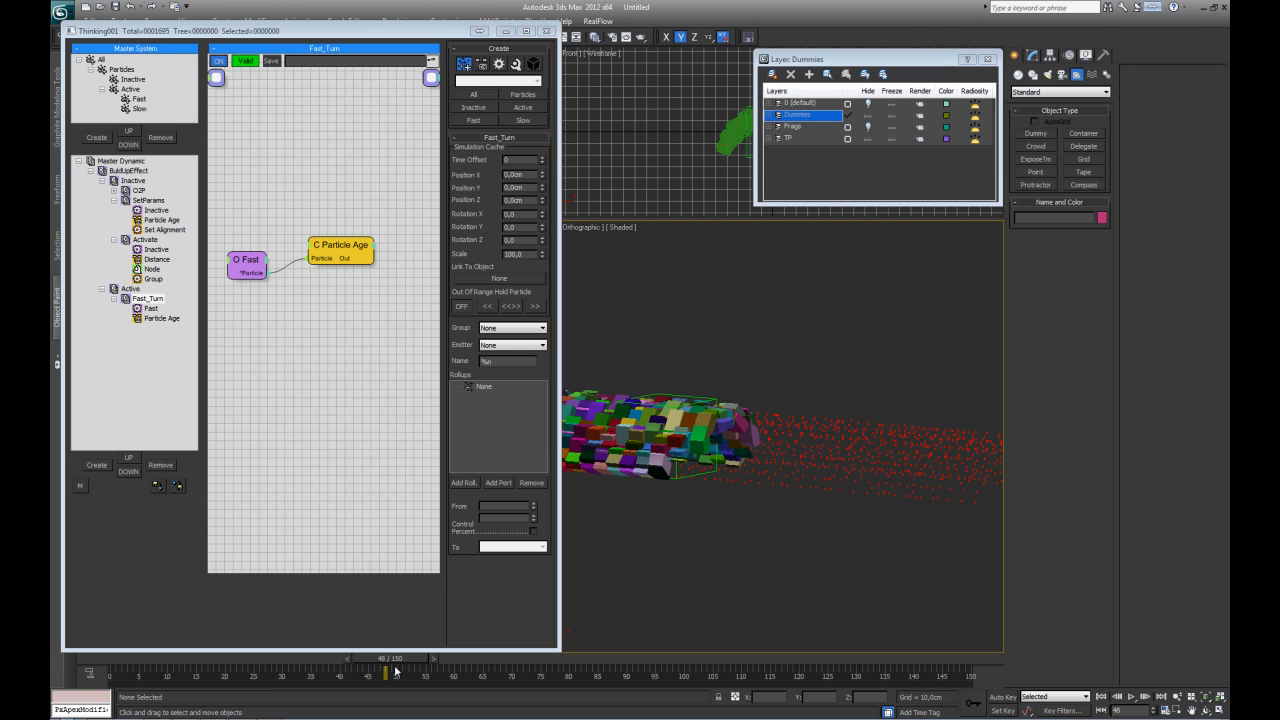
left_click_drag(397, 666, 414, 666)
left_click(358, 399)
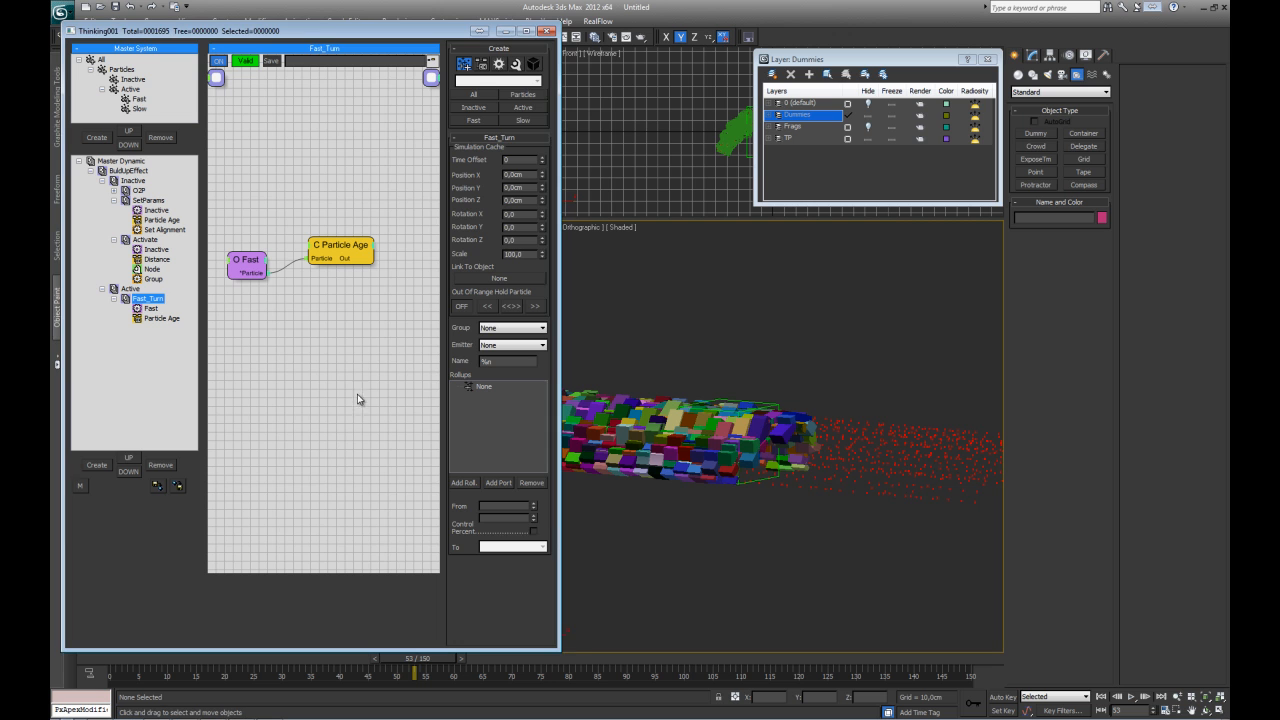
- Move the Particle Age and Fast nodes higher in the Fast_Turn workspace and align them side by side
left_click_drag(353, 242, 347, 215)
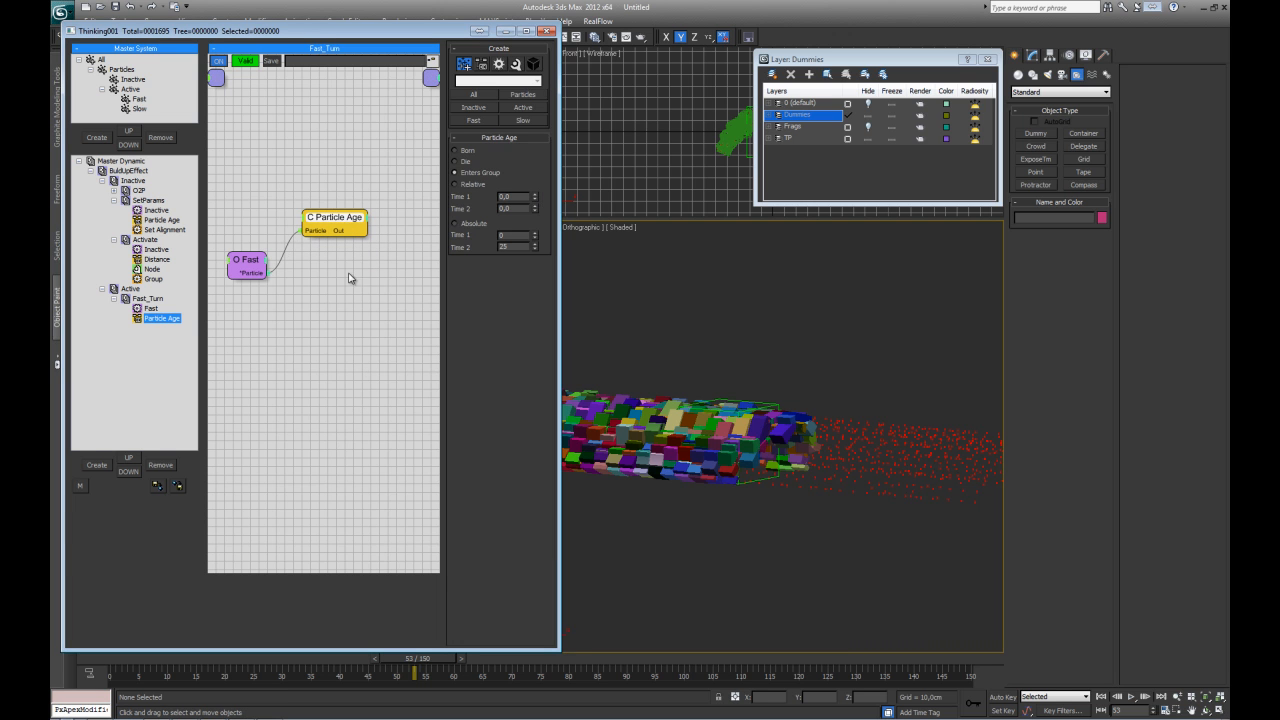
left_click_drag(265, 268, 250, 224)
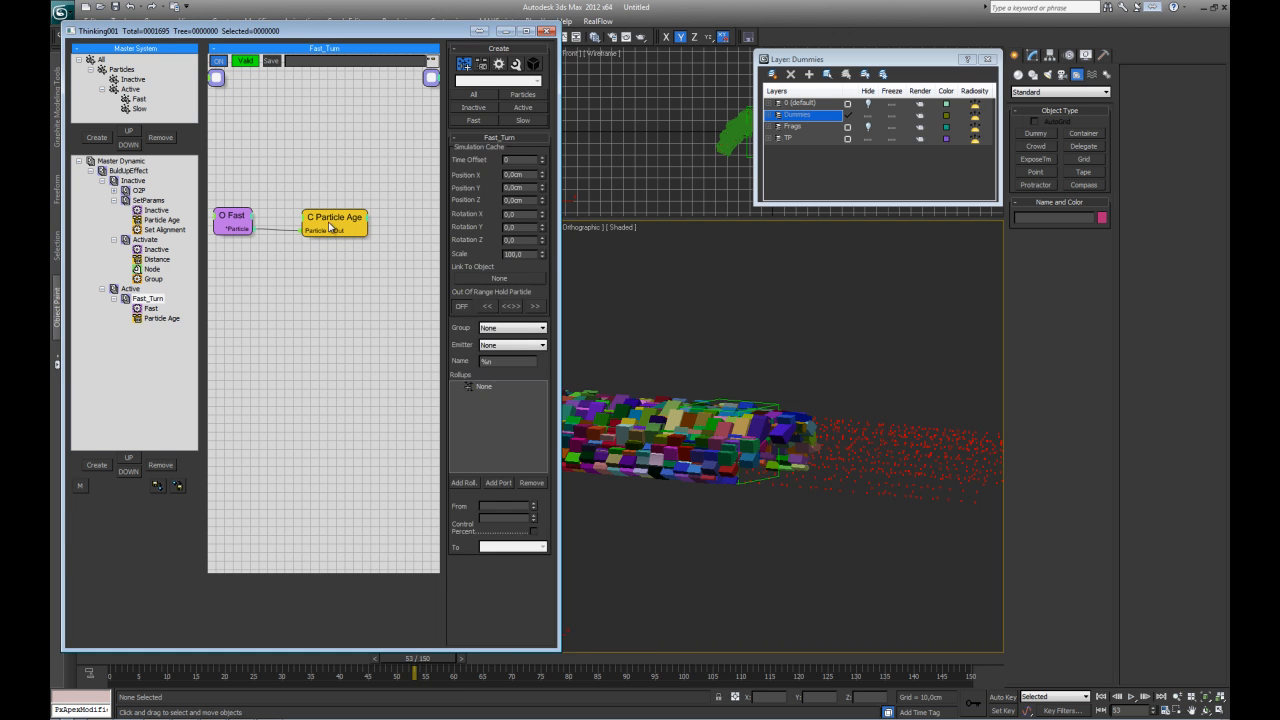
left_click_drag(329, 224, 320, 220)
left_click(279, 264)
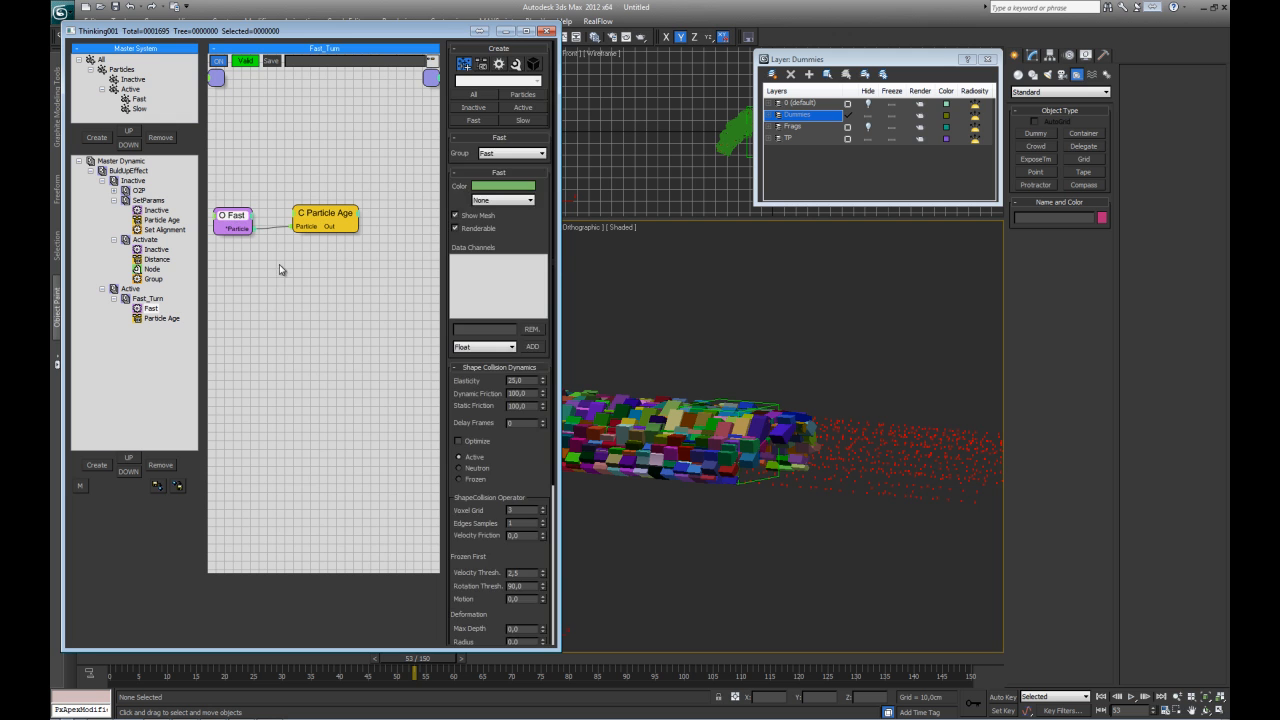
- Add a standard Timer helper to the Fast_Turn set below the Particle Age condition
right_click(310, 281)
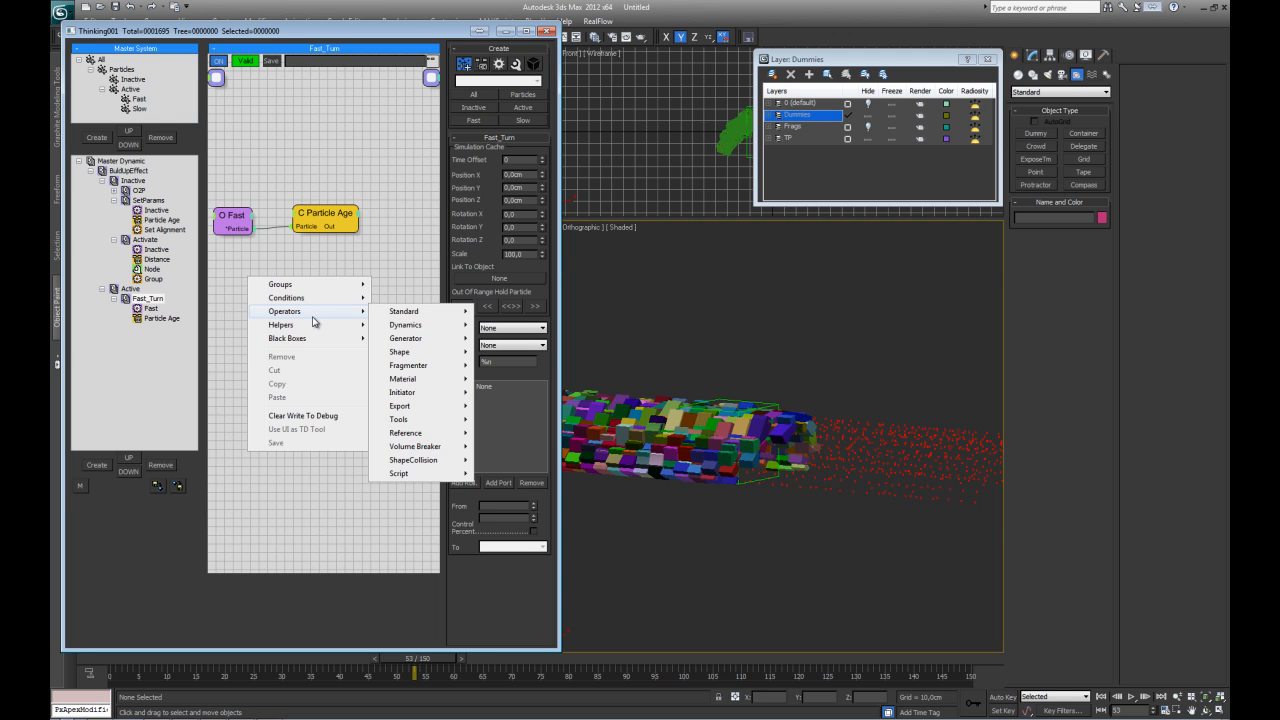
mouse_move(367, 333)
mouse_move(410, 327)
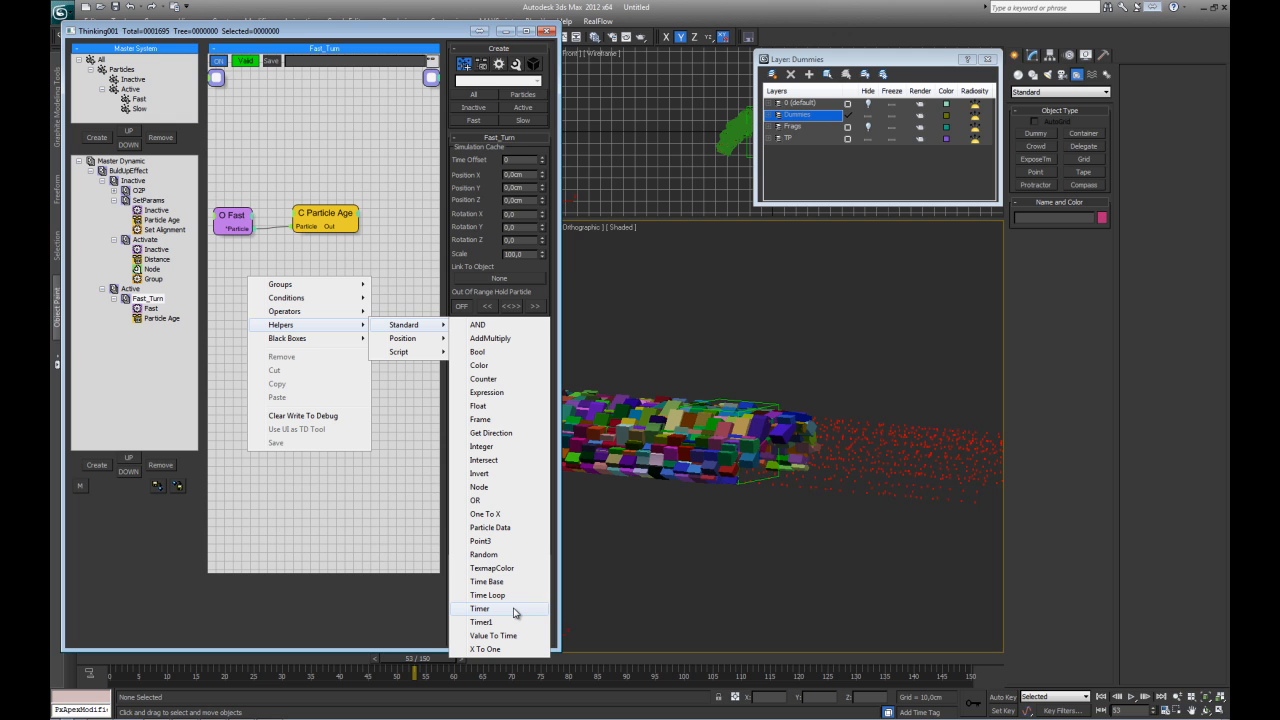
left_click(507, 610)
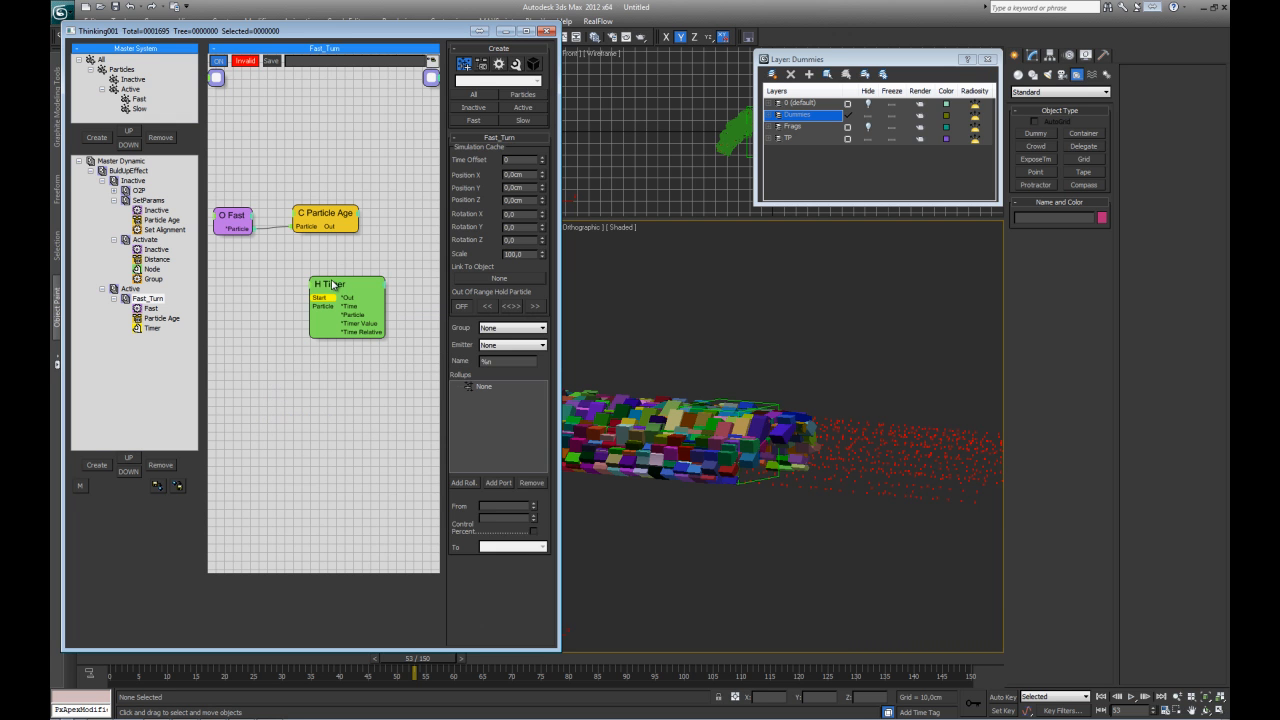
left_click(334, 281)
middle_click_drag(360, 380, 357, 418)
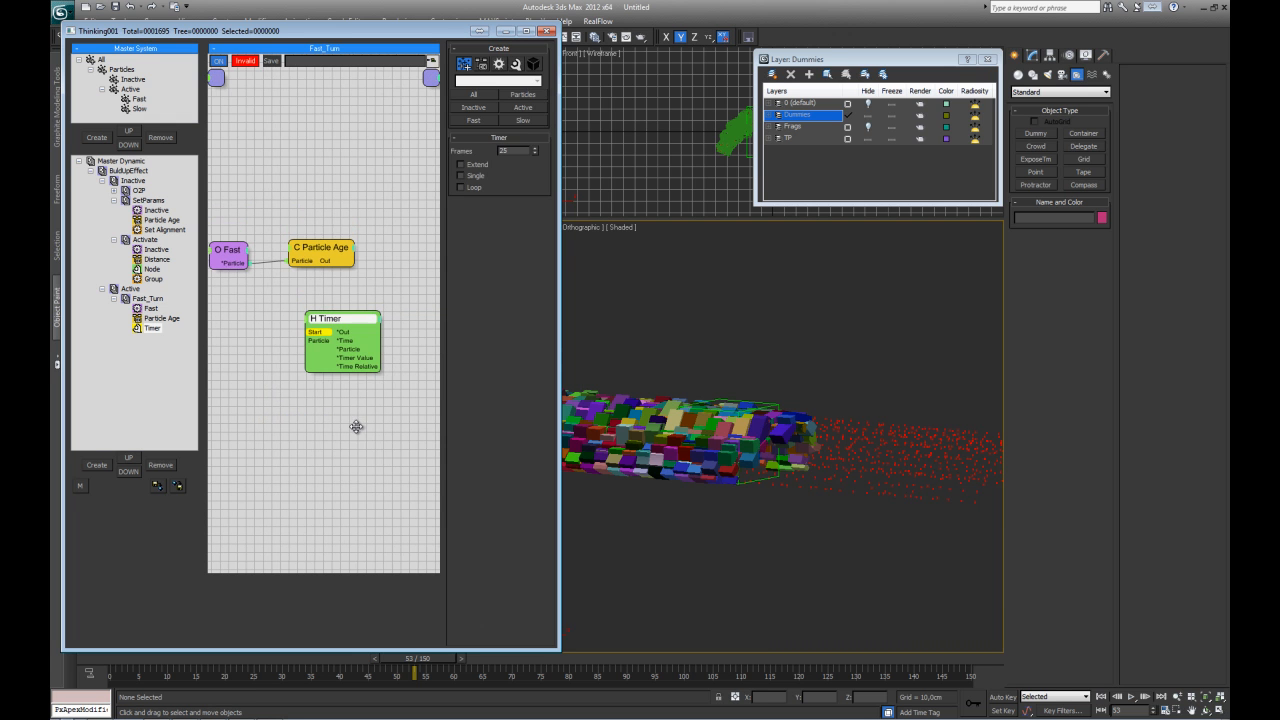
- Wire the Particle Age condition's Out into the Timer's Start input and spread the two nodes apart
left_click_drag(342, 314, 311, 218)
left_click(346, 314)
left_click(304, 224)
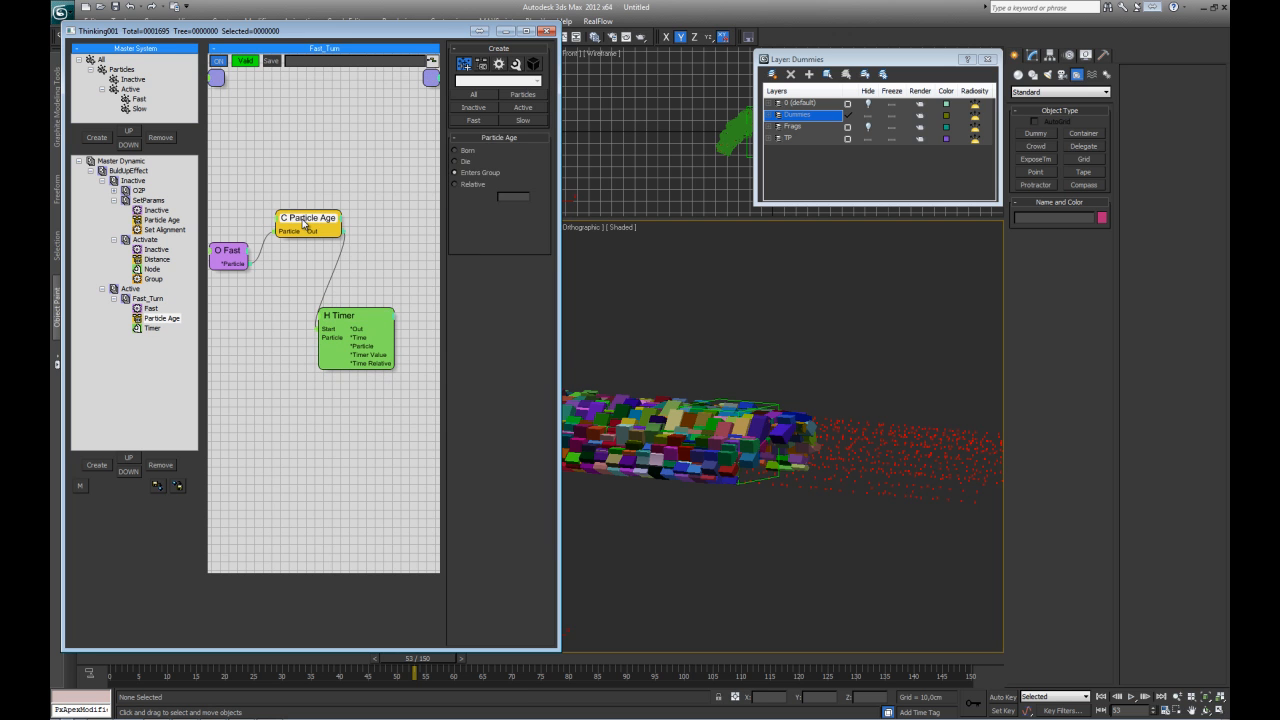
- Wire the Fast node's Particle output into the Timer's Particle input and set the Timer to 10 frames
left_click(341, 316)
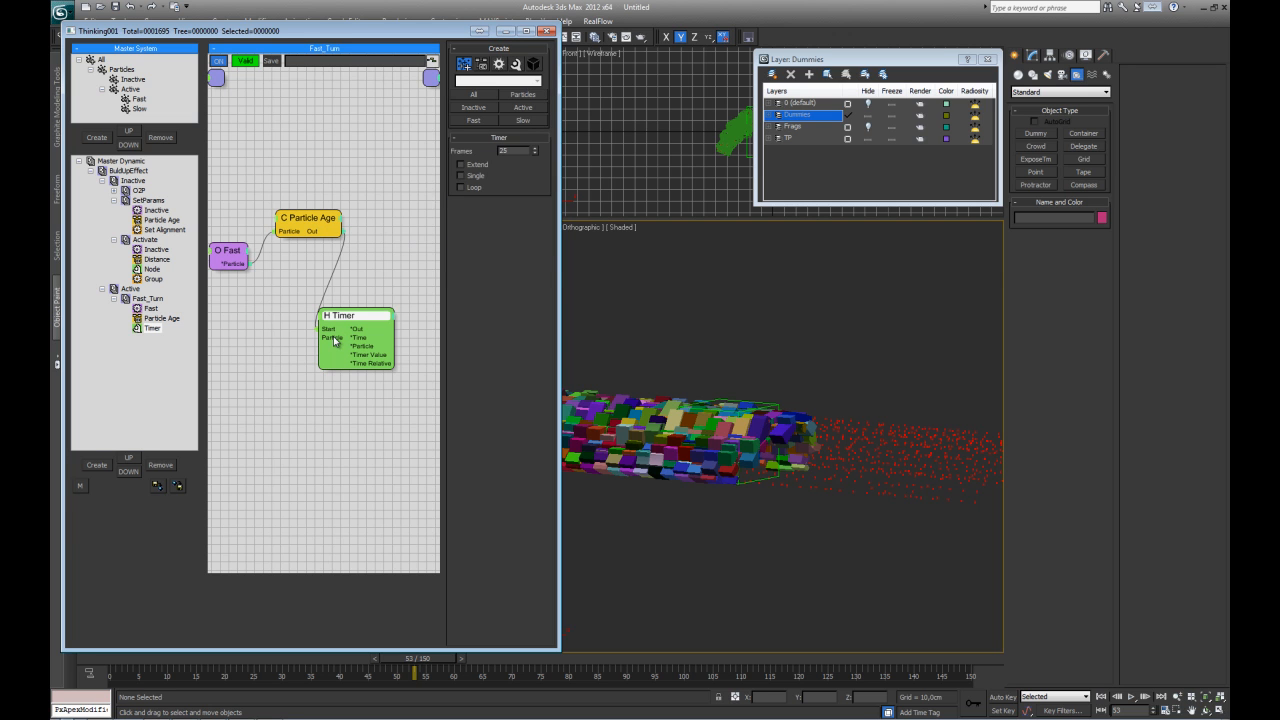
left_click_drag(330, 341, 238, 262)
left_click(235, 261)
left_click(338, 317)
left_click_drag(350, 317, 352, 303)
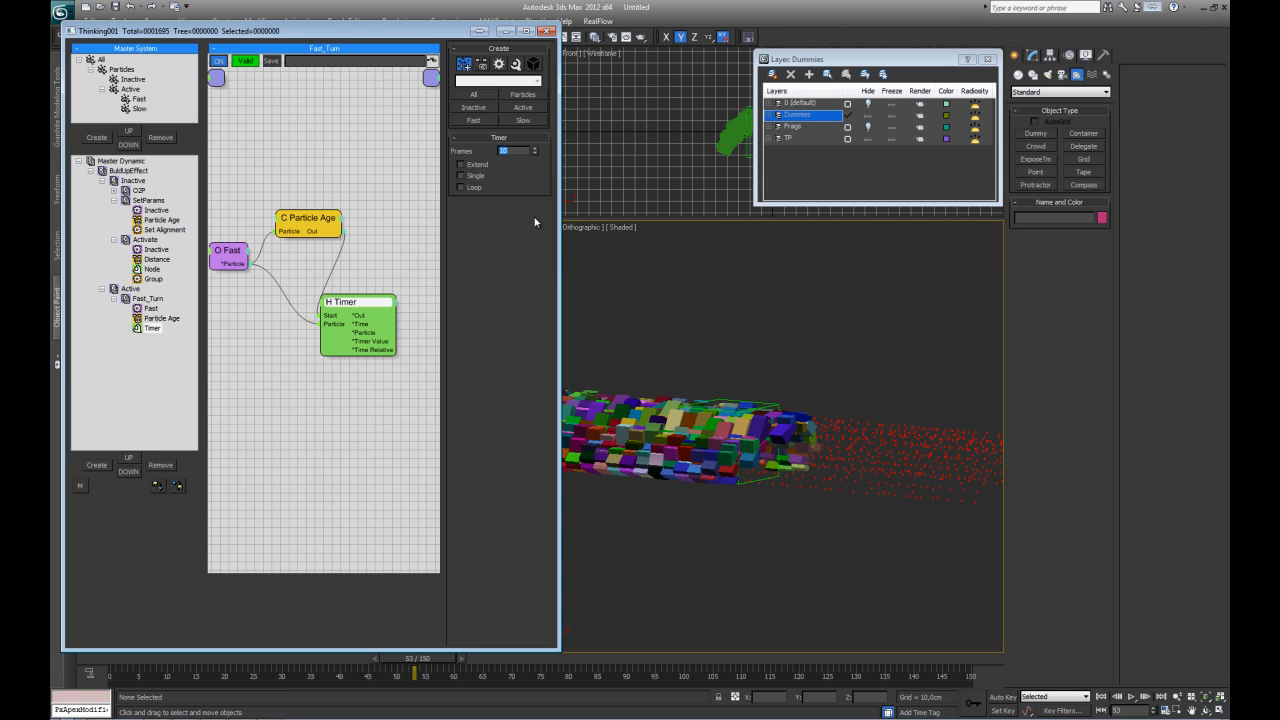
left_click(408, 372)
middle_click_drag(378, 317, 350, 350)
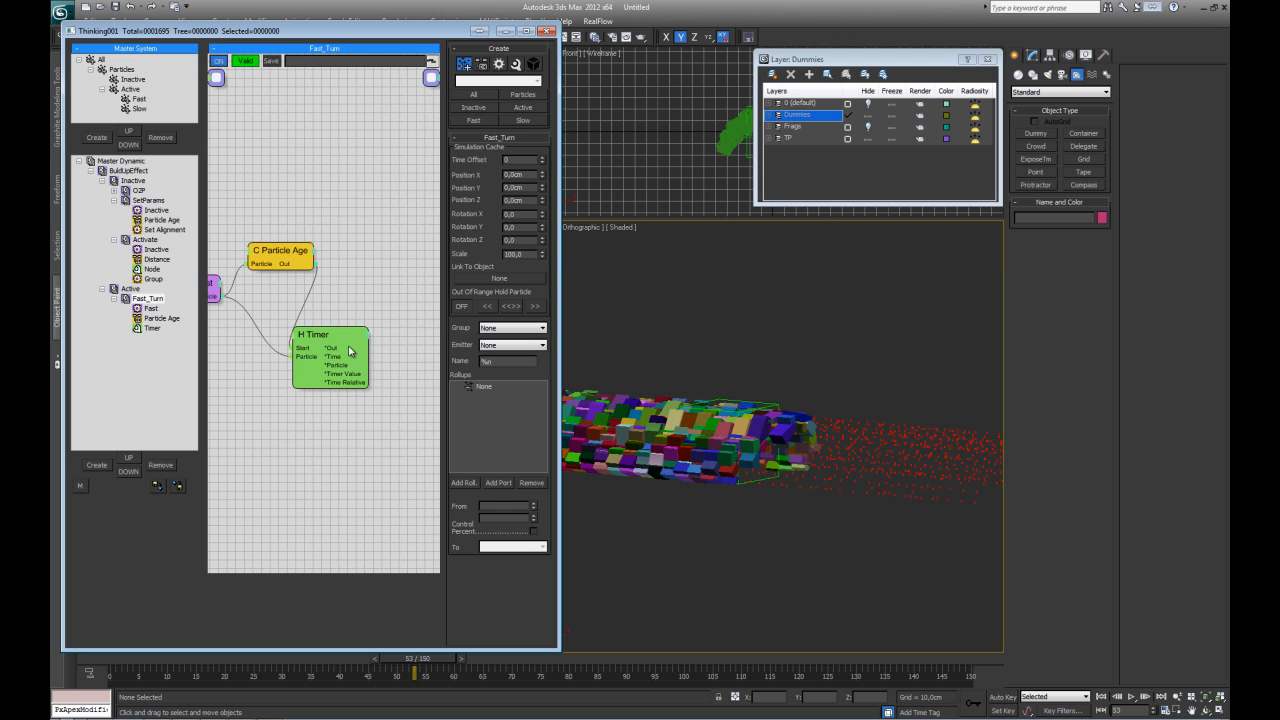
left_click(350, 350)
left_click_drag(350, 350, 337, 345)
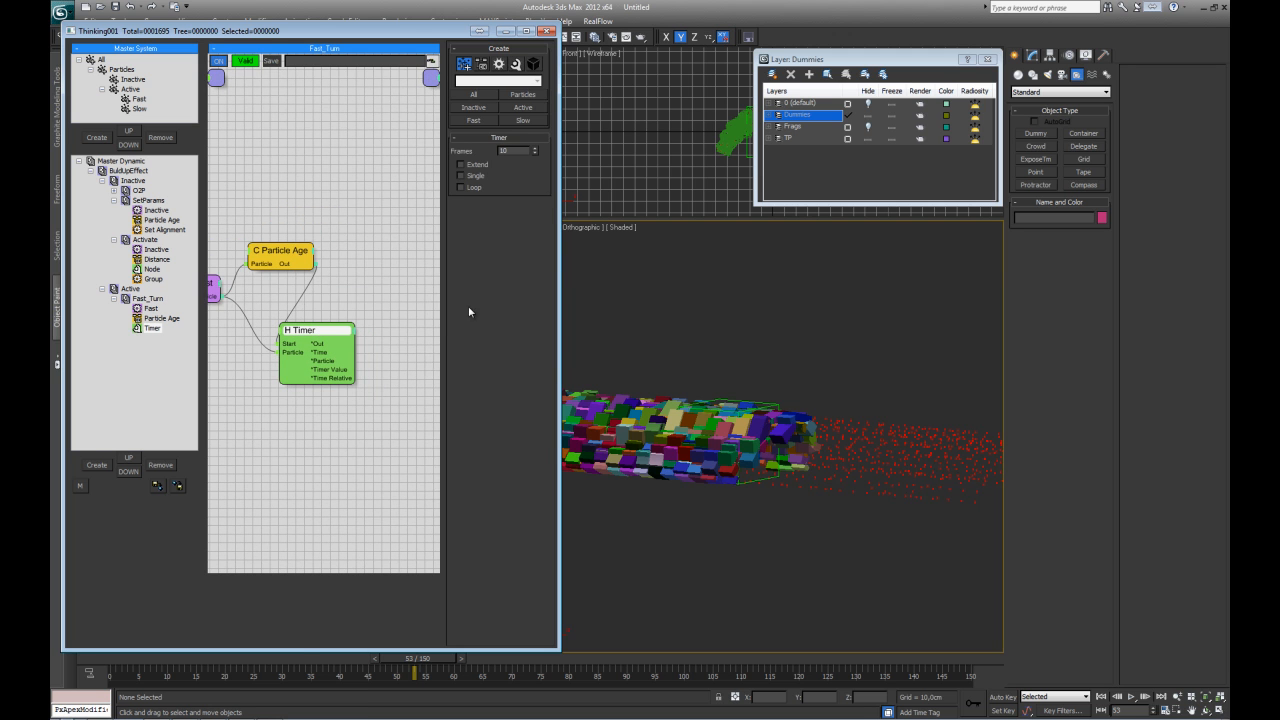
- Open the Windows Calculator and divide 180 by 10 to get the rotation per frame
key("super")
type("calc")
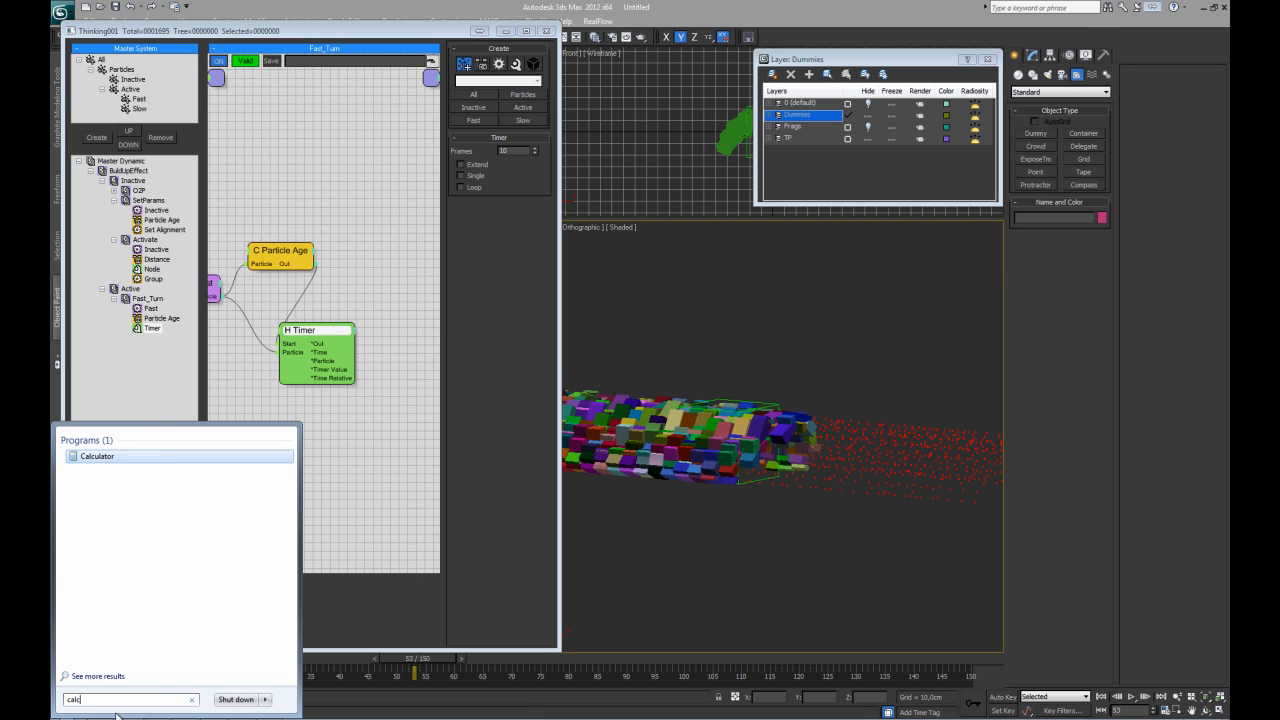
key("Return")
left_click_drag(1005, 289, 500, 292)
key("1")
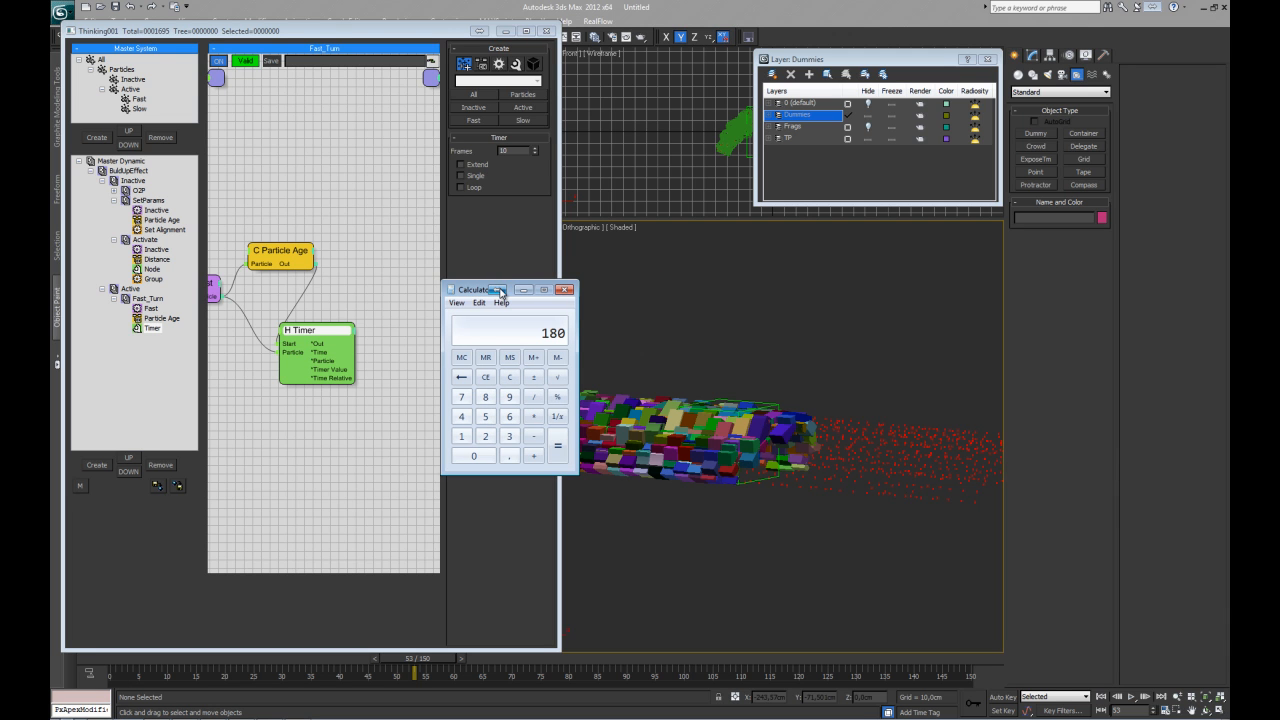
key("1")
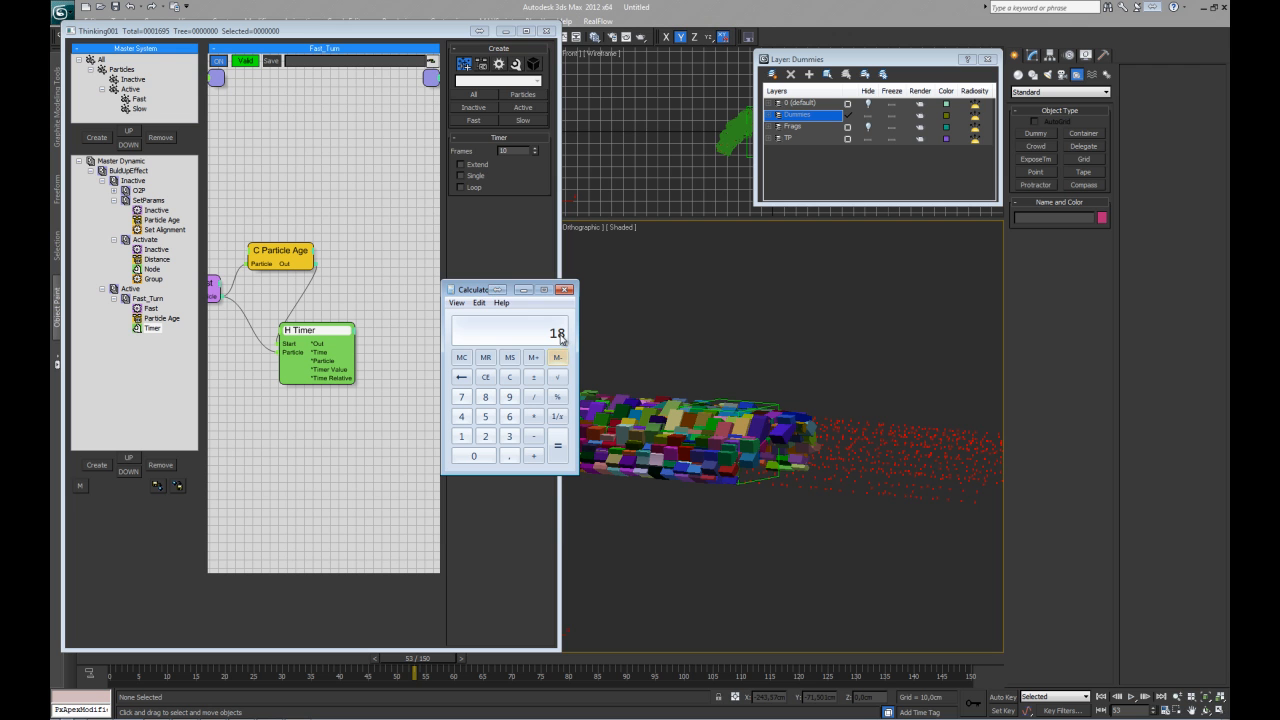
left_click_drag(474, 293, 899, 367)
- Add a standard Set Alignment operator beside the Timer and wire the Timer's Particle output into its Particle and Alignment inputs
left_click(374, 400)
middle_click_drag(380, 371, 345, 370)
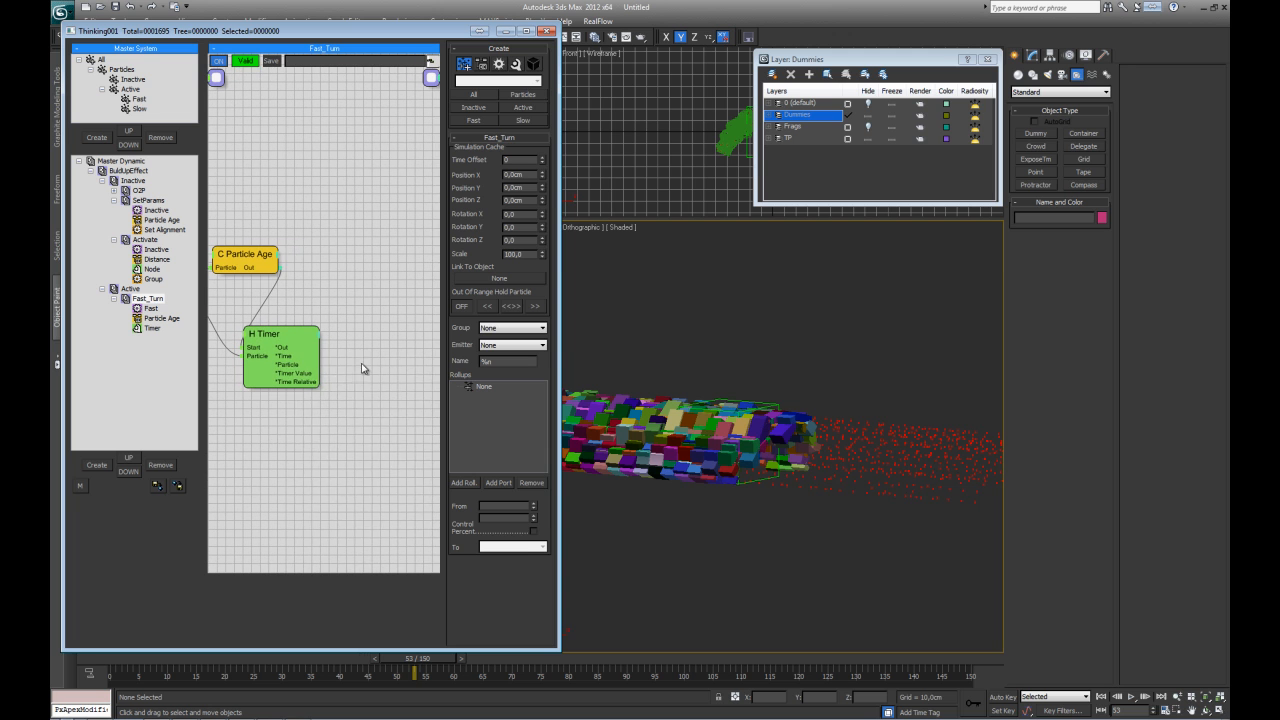
right_click(362, 366)
mouse_move(365, 399)
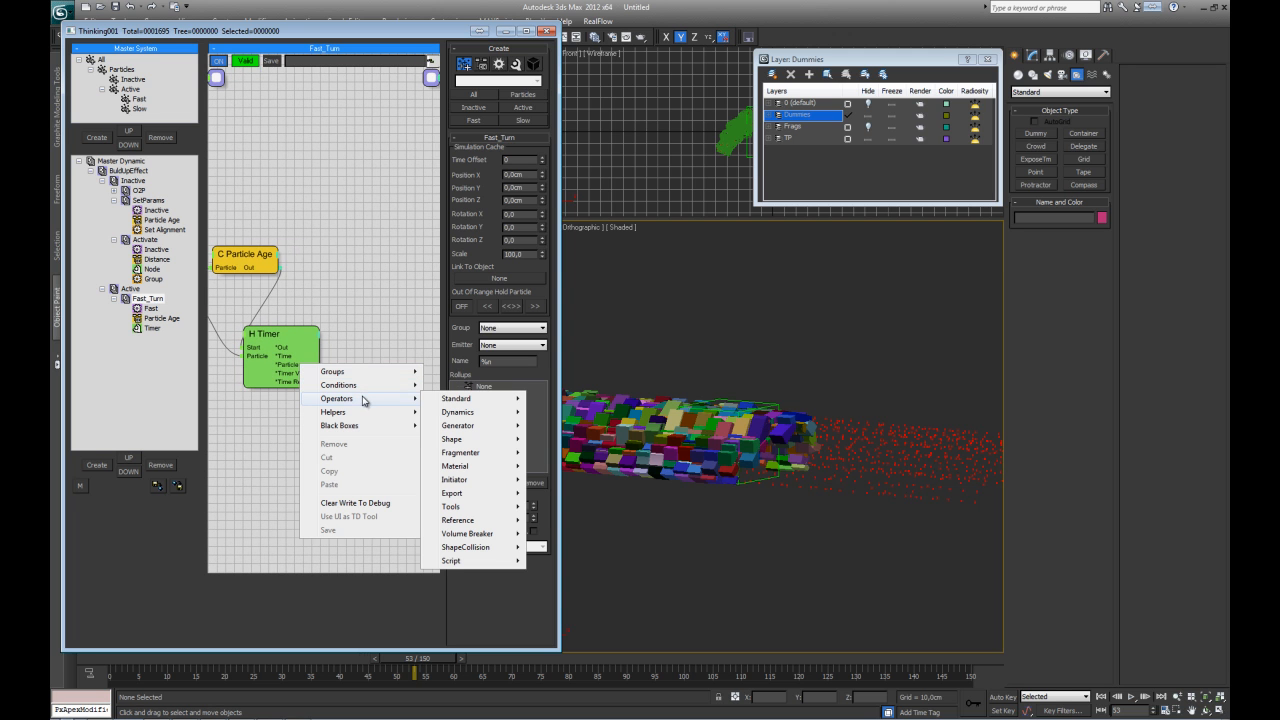
mouse_move(455, 401)
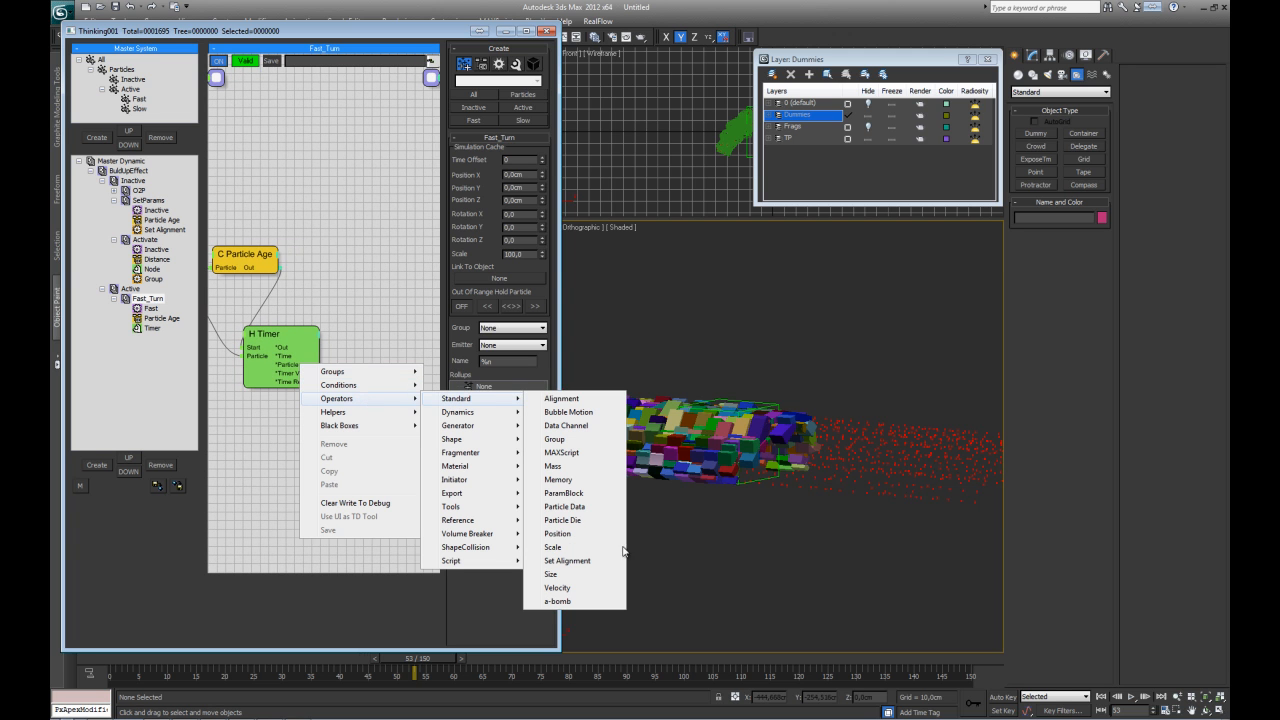
left_click(567, 560)
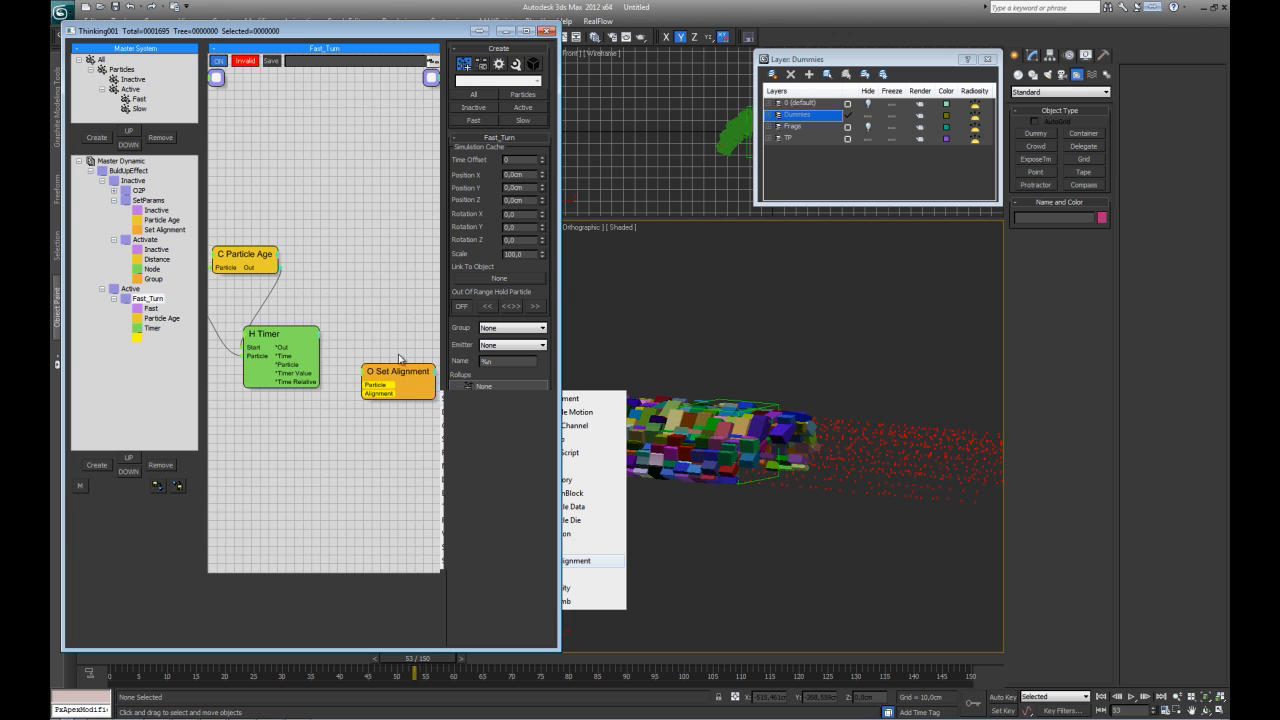
left_click_drag(400, 375, 311, 369)
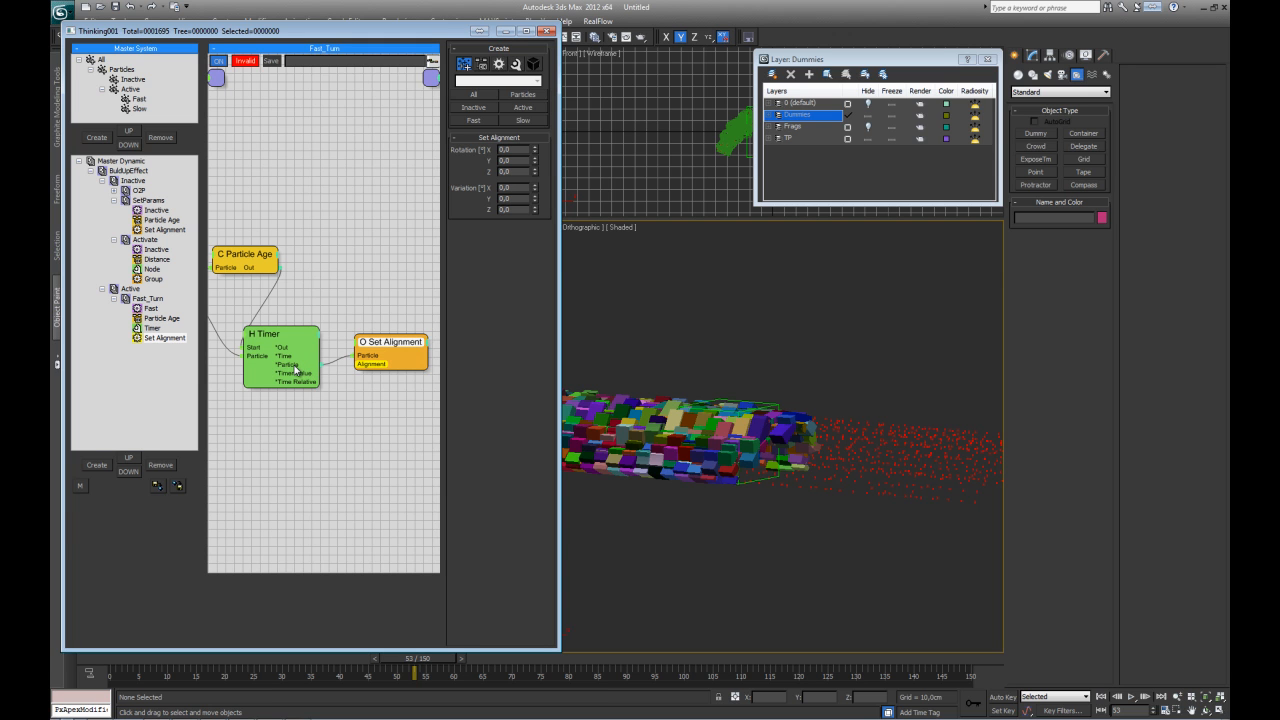
left_click_drag(377, 364, 306, 371)
- Recheck the rotation axis in the SetParams alignment and set the Fast_Turn Set Alignment's X rotation to 18
left_click(165, 229)
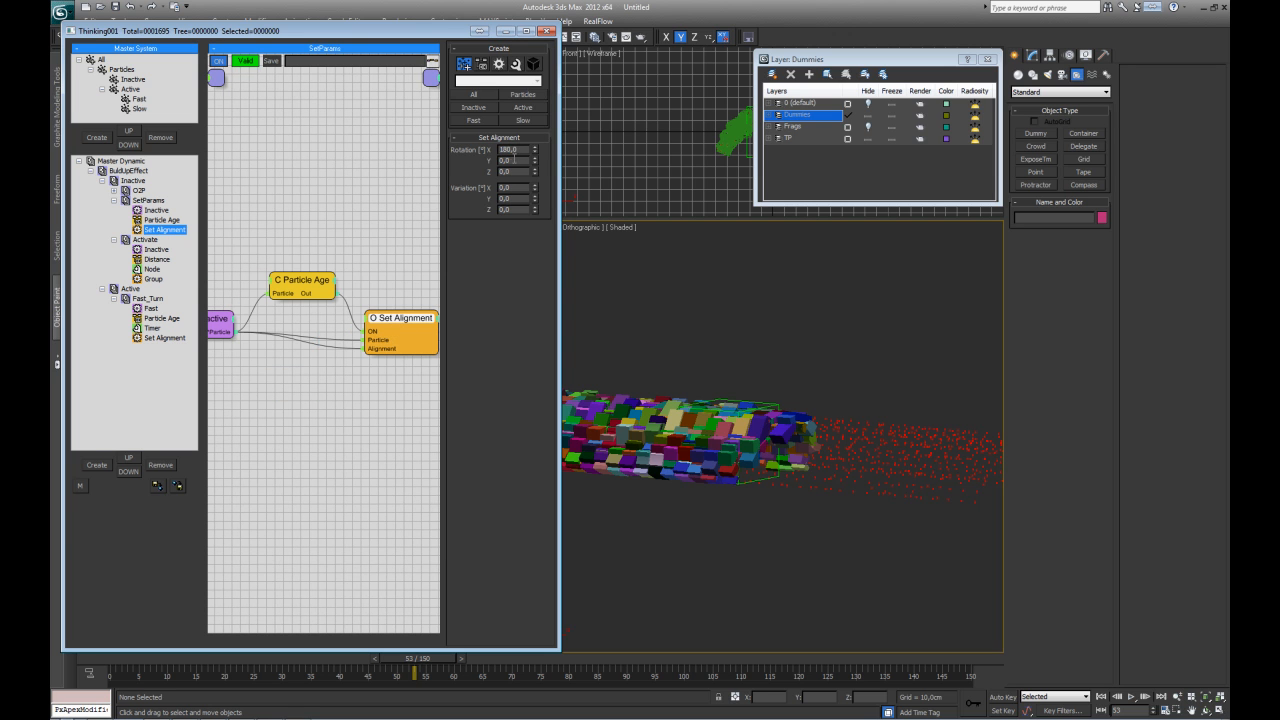
left_click(160, 338)
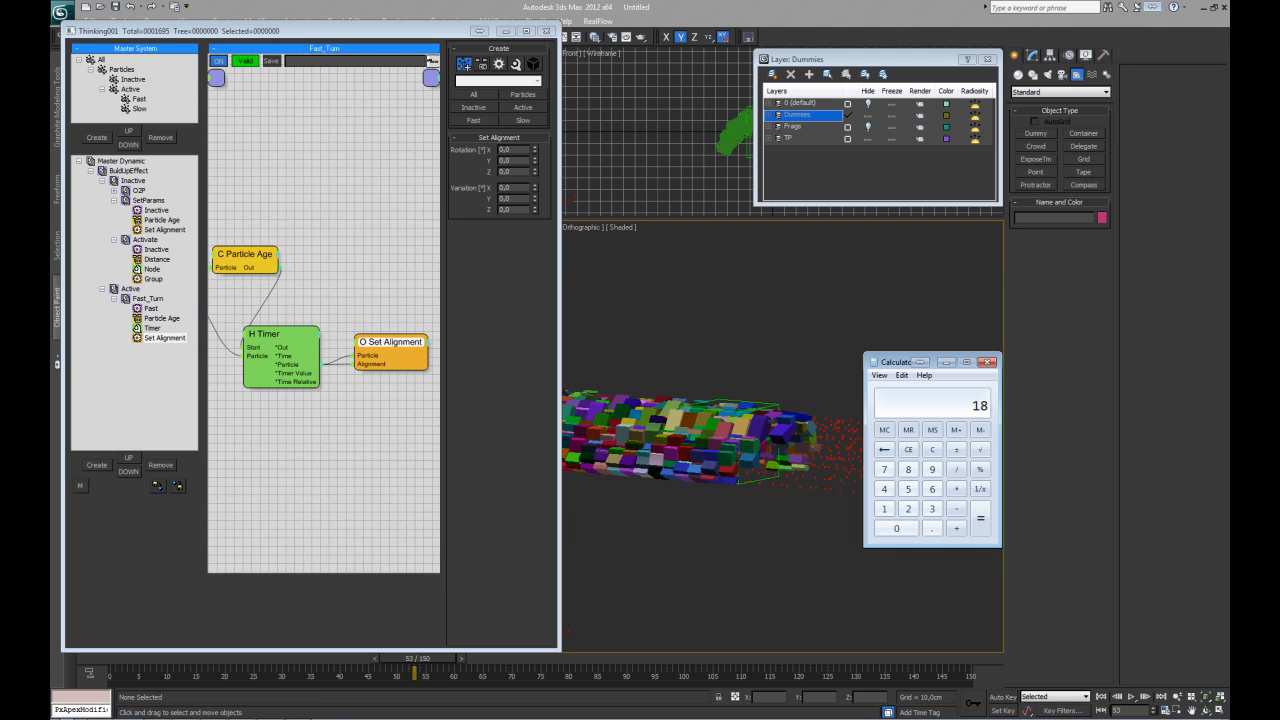
left_click_drag(891, 364, 825, 356)
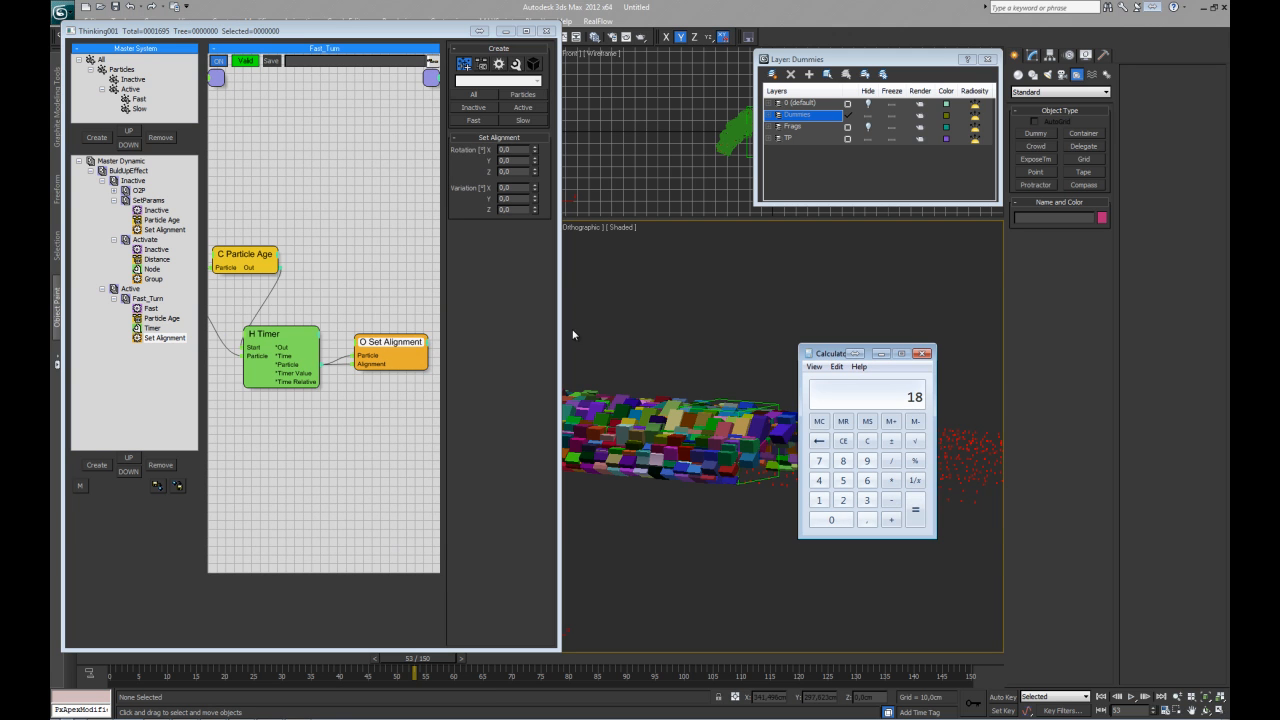
left_click(527, 151)
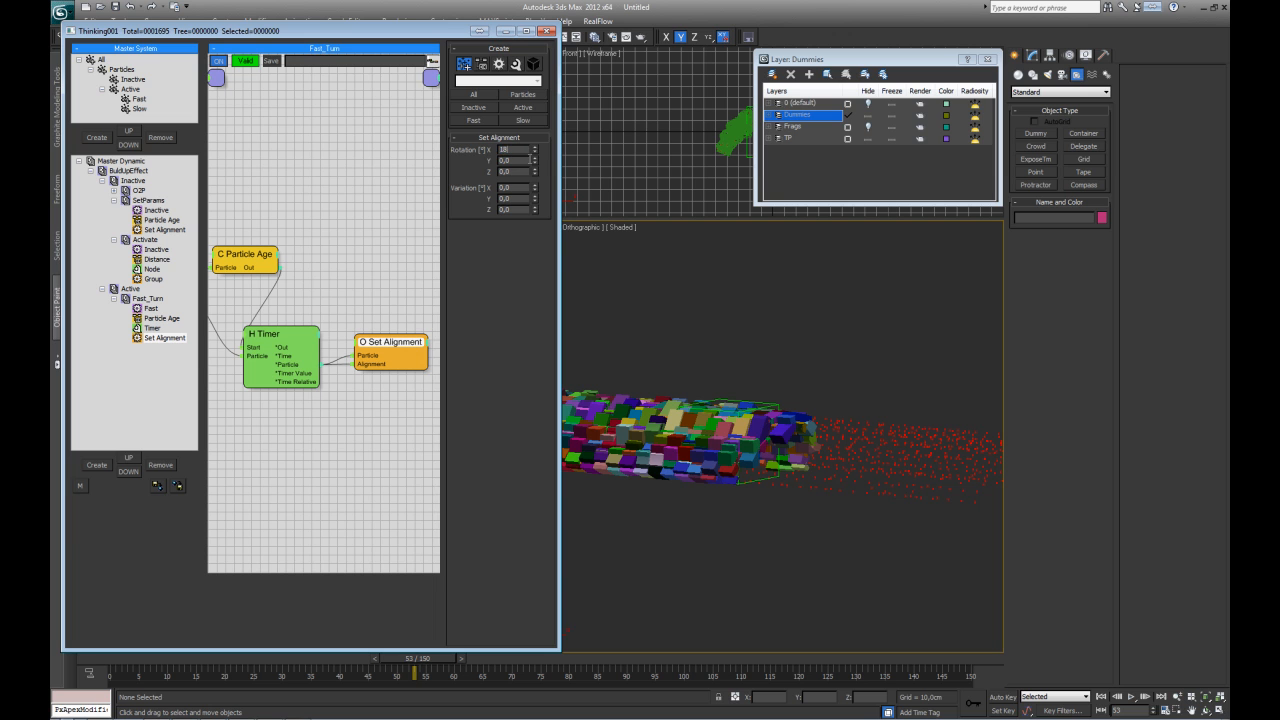
left_click(392, 443)
left_click(300, 336)
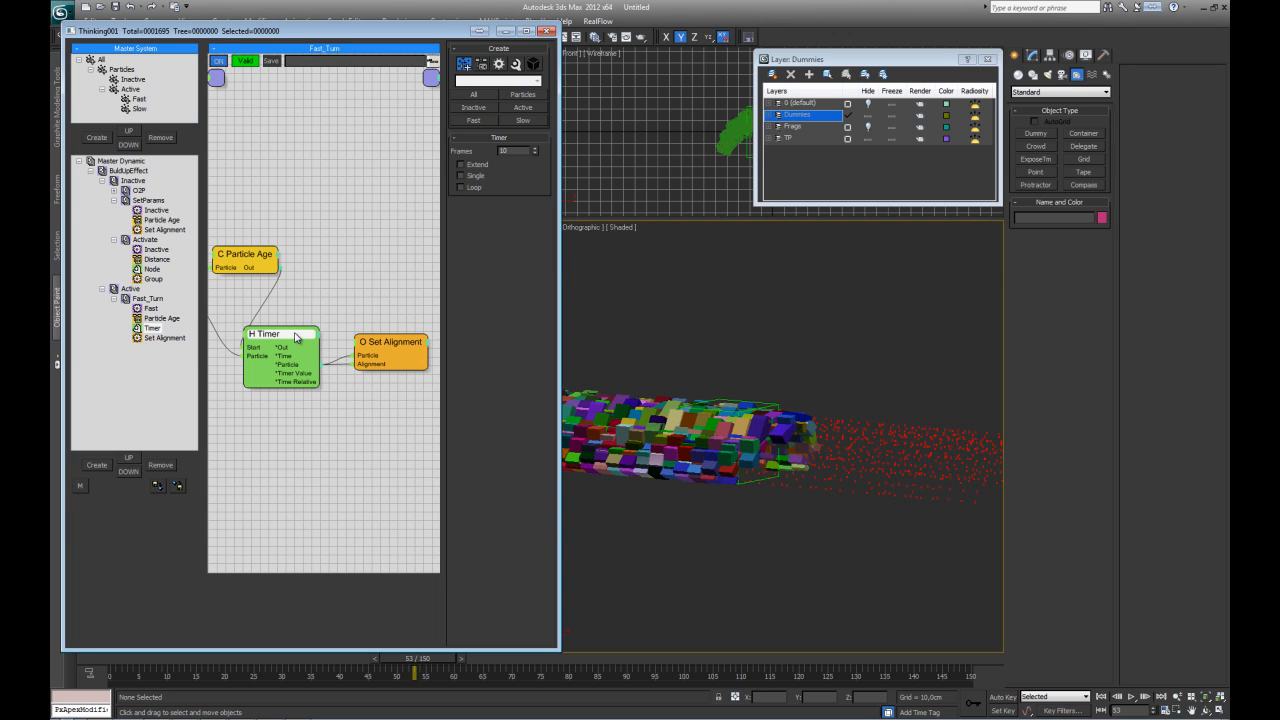
left_click(400, 349)
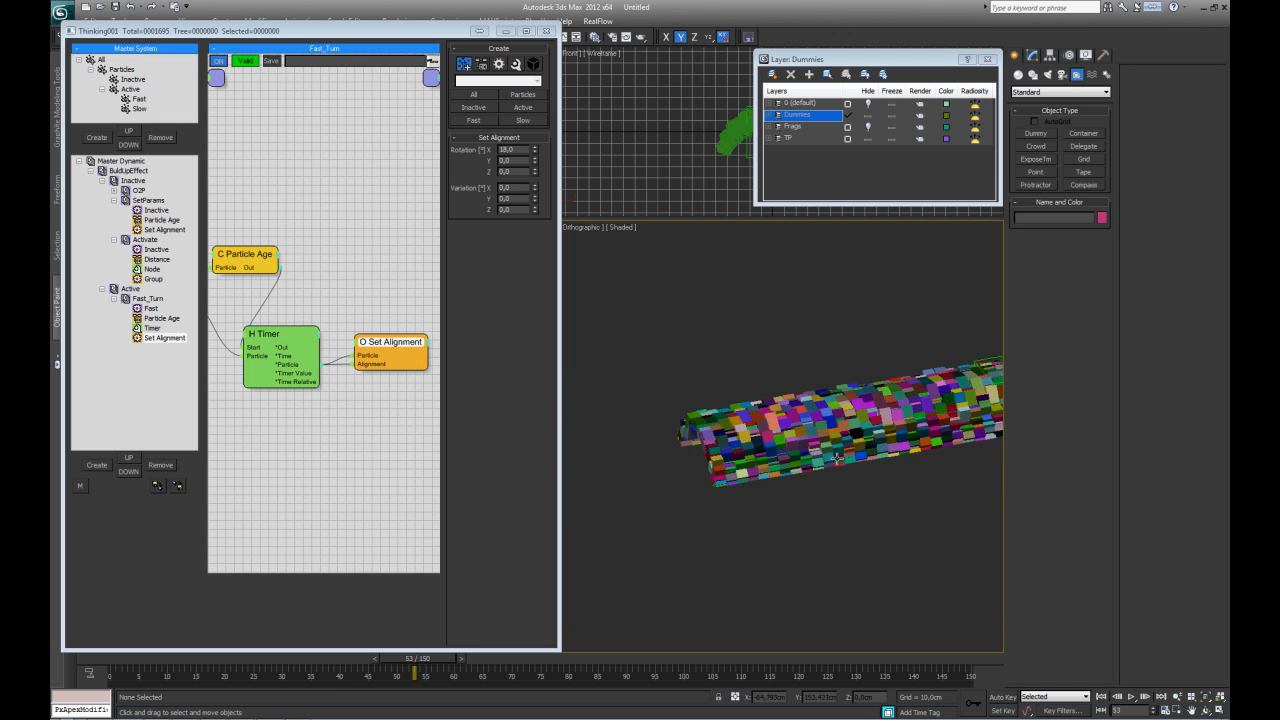
- Preview the fragments' rotation over the frames, add an ON input to Fast_Turn's Set Alignment and wire the Timer's Out output into it
left_click_drag(119, 658, 163, 664)
left_click_drag(185, 663, 551, 651)
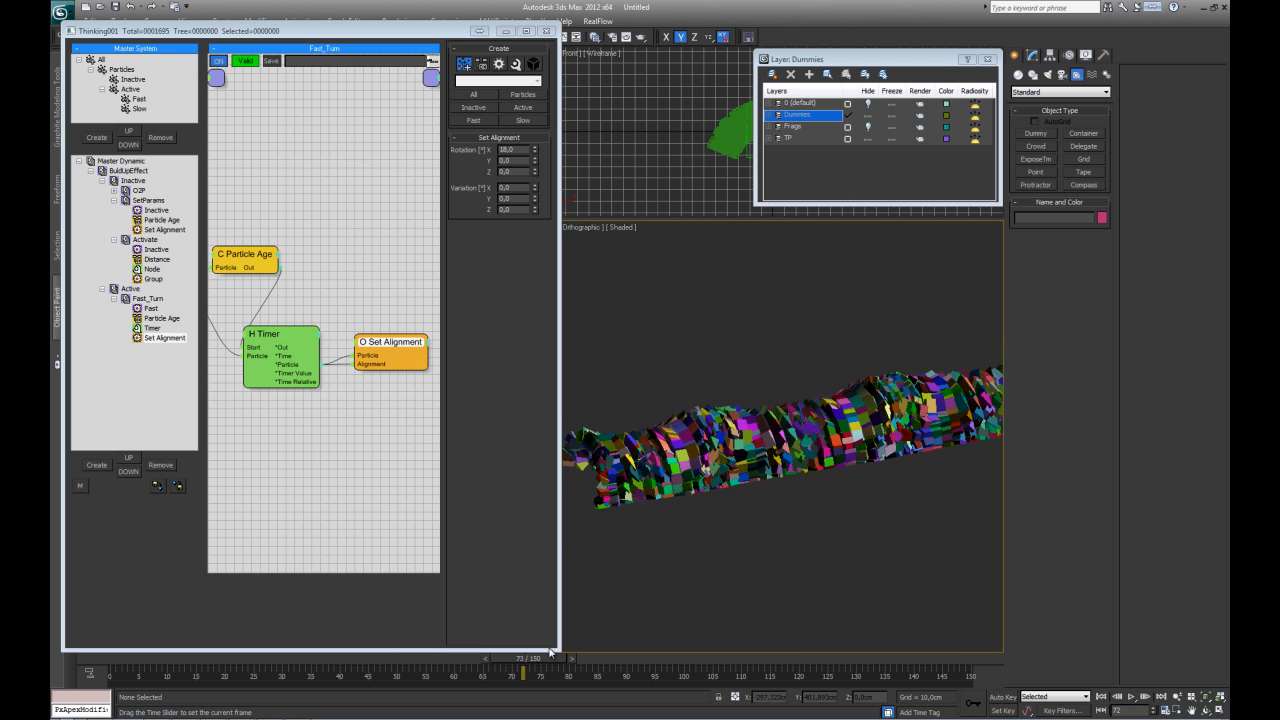
right_click(360, 350)
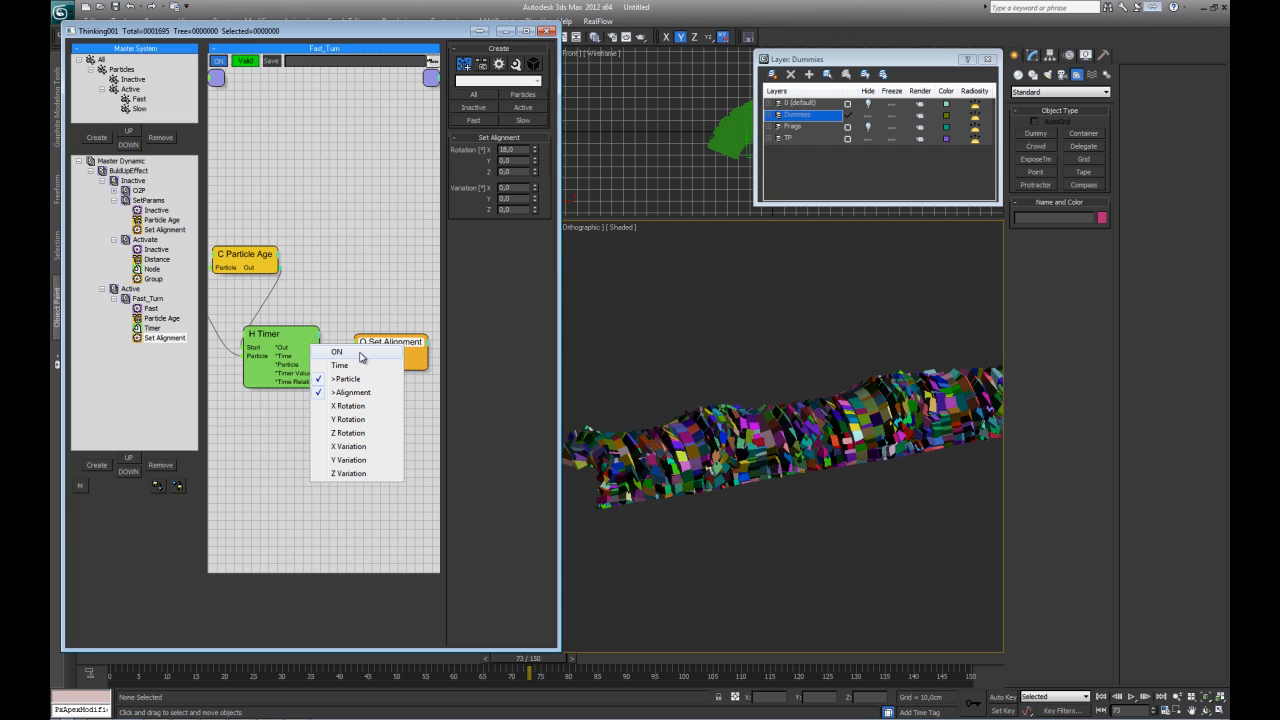
left_click(345, 340)
right_click(353, 350)
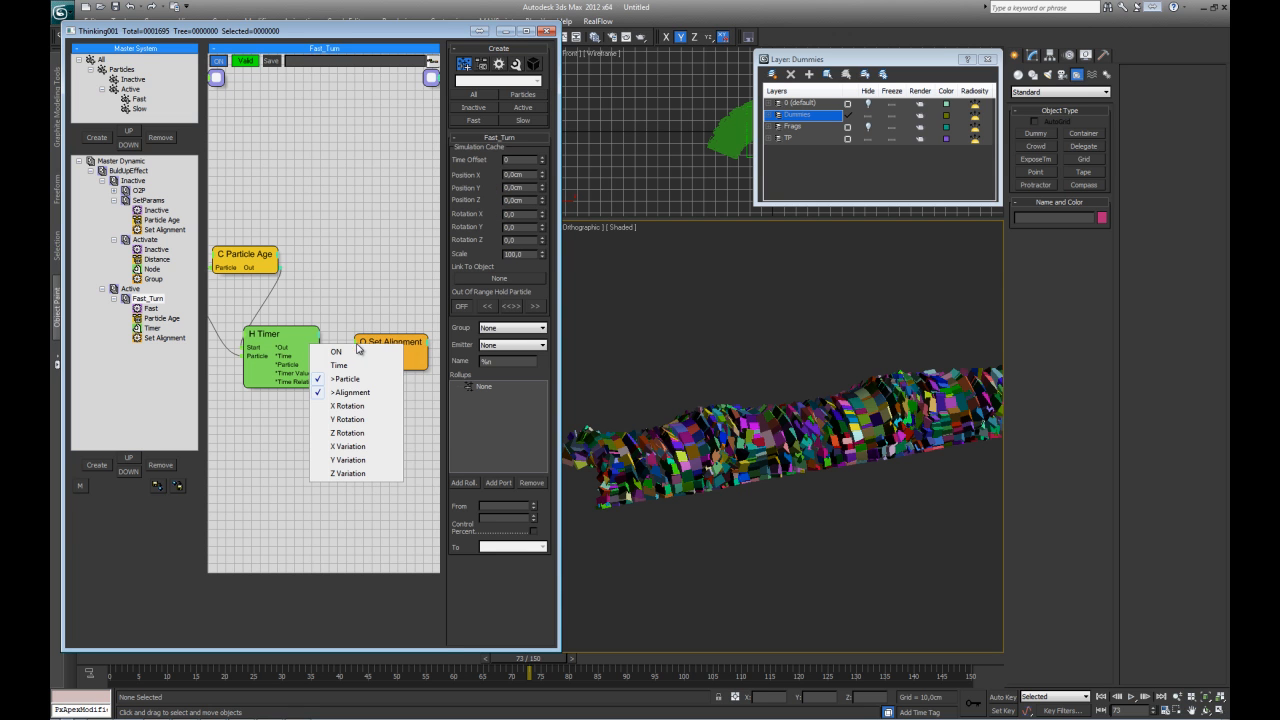
left_click(355, 354)
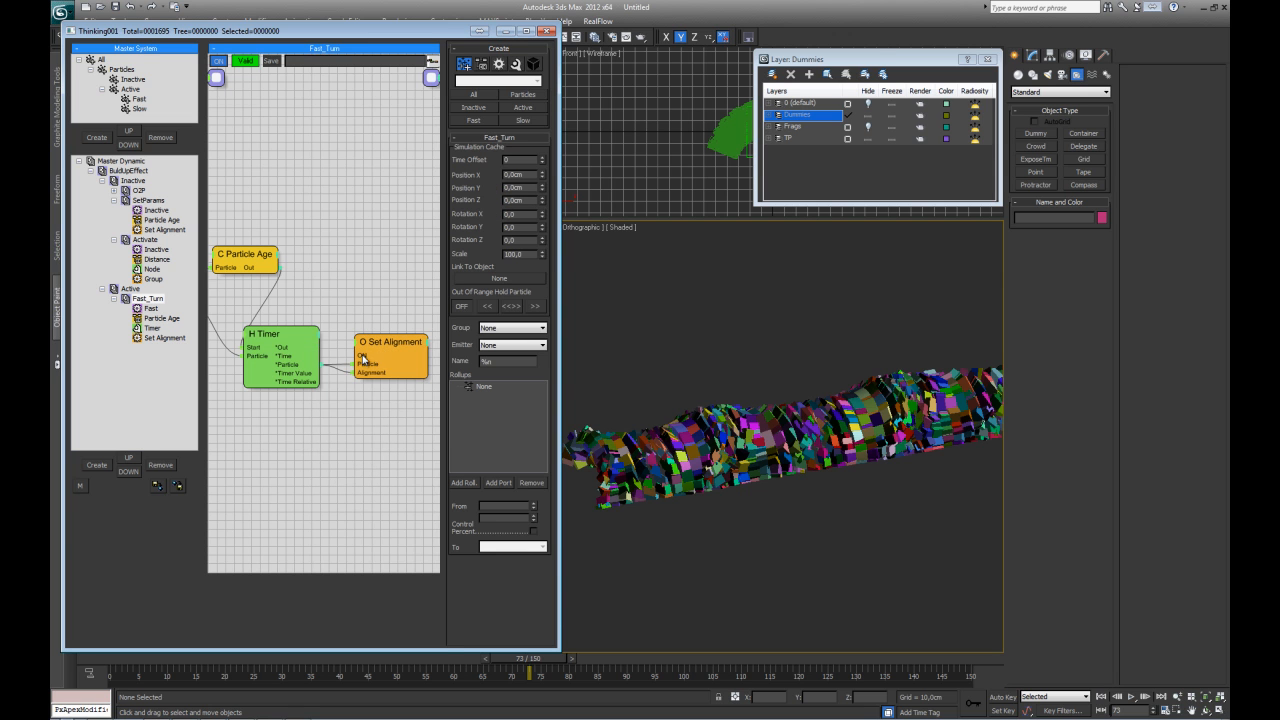
left_click_drag(363, 357, 300, 350)
- Check the build-up with the ON connection in place, and set the Fast_Turn Timer to 11 frames
left_click(290, 335)
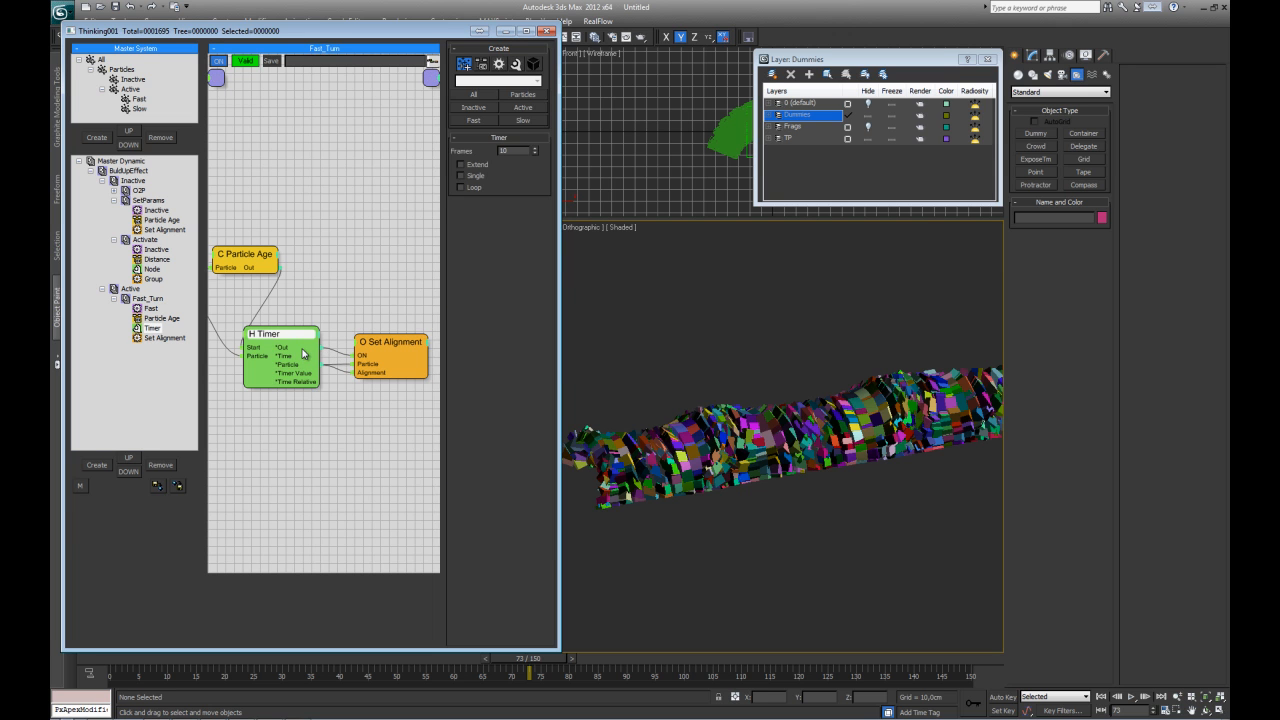
left_click_drag(114, 658, 427, 630)
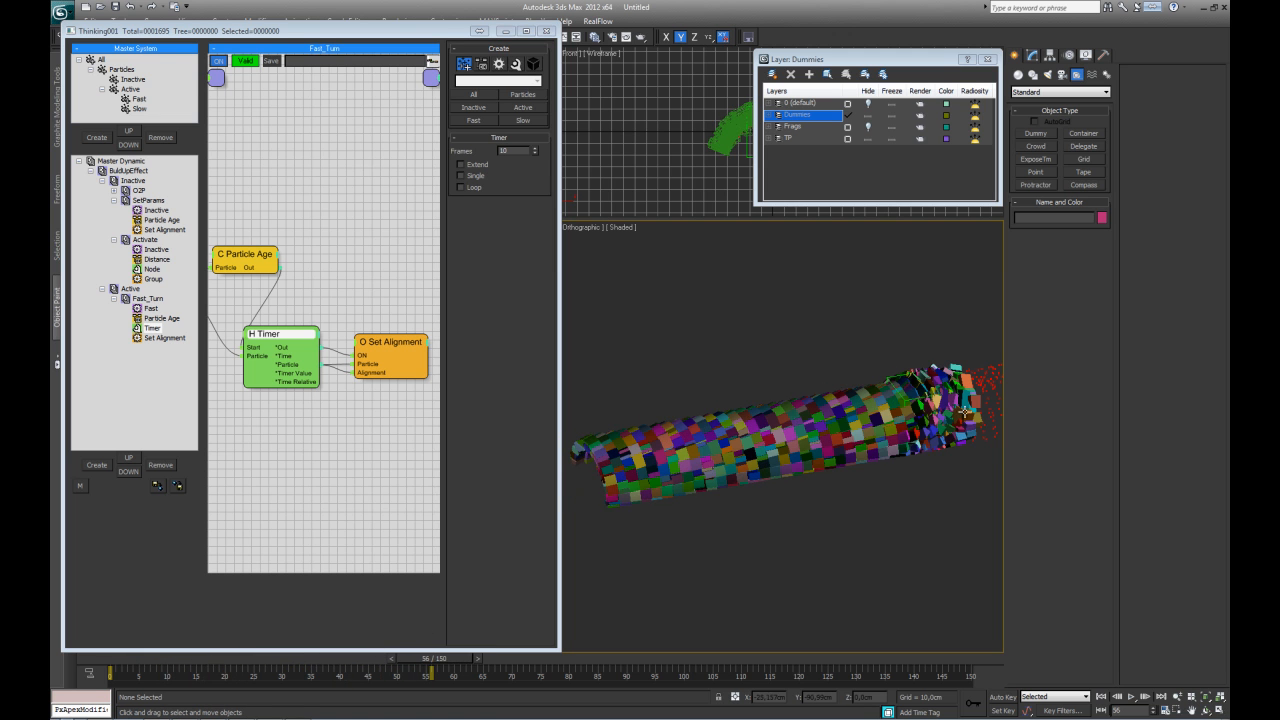
mouse_move(789, 376)
middle_mouse_down("alt")
mouse_move(770, 357)
mouse_move(805, 423)
mouse_move(909, 431)
mouse_move(823, 480)
mouse_move(884, 472)
middle_mouse_up("alt")
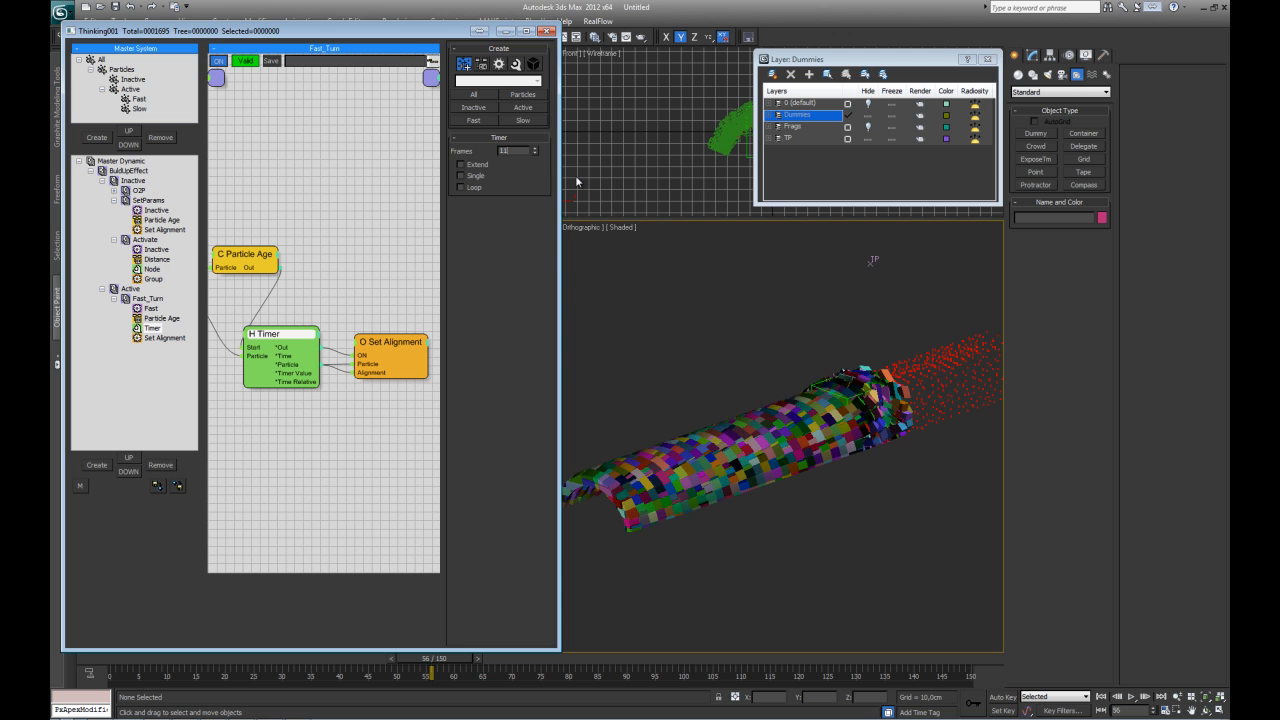
- Review the animation at several frames and from different angles, including Perspective, to examine how the fragments turn into place
left_click_drag(125, 660, 408, 658)
middle_click_drag(802, 443, 704, 481, "alt")
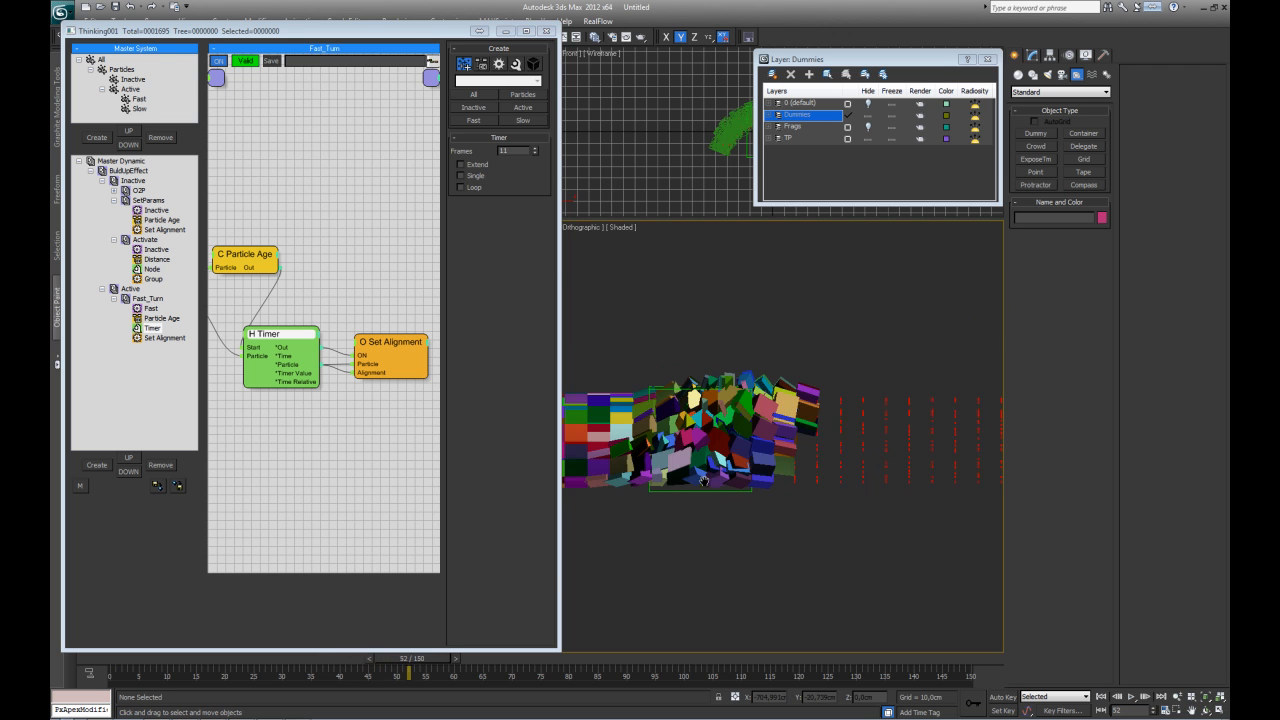
middle_click_drag(745, 444, 706, 517, "alt")
key("p")
left_click_drag(417, 666, 593, 672)
middle_click_drag(755, 527, 853, 462, "alt")
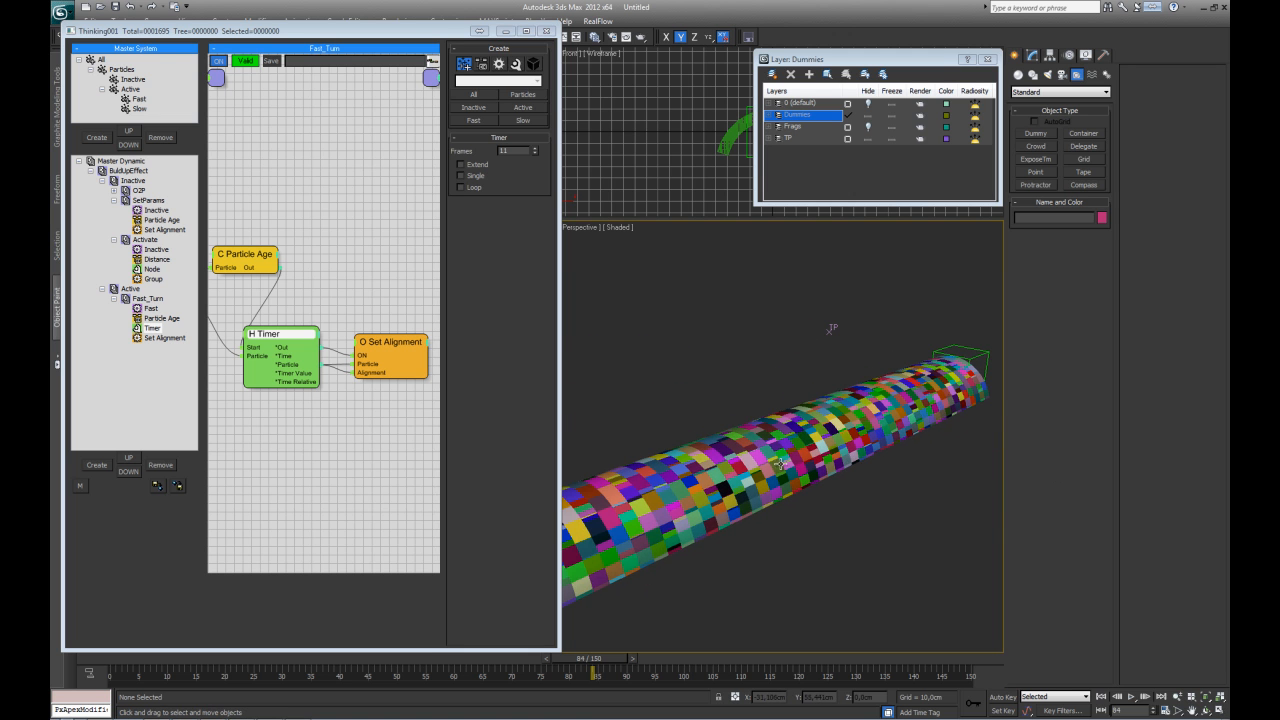
middle_click_drag(708, 467, 742, 469)
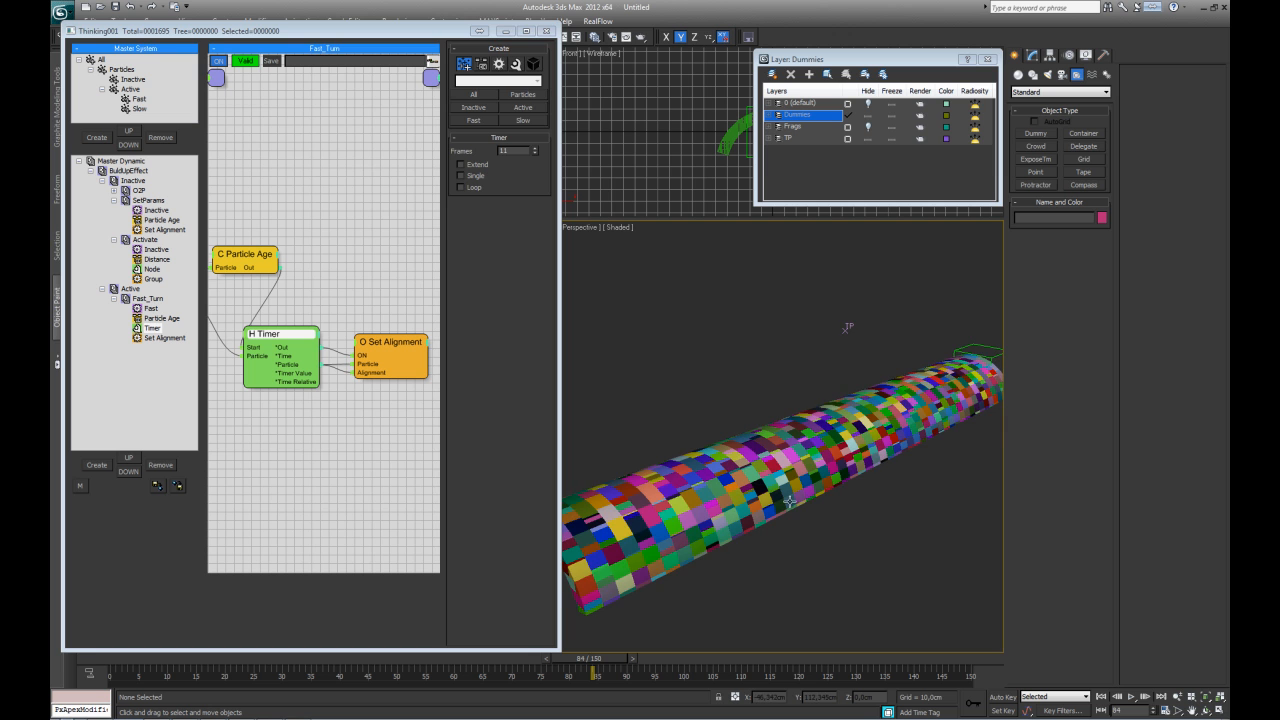
left_click(147, 298)
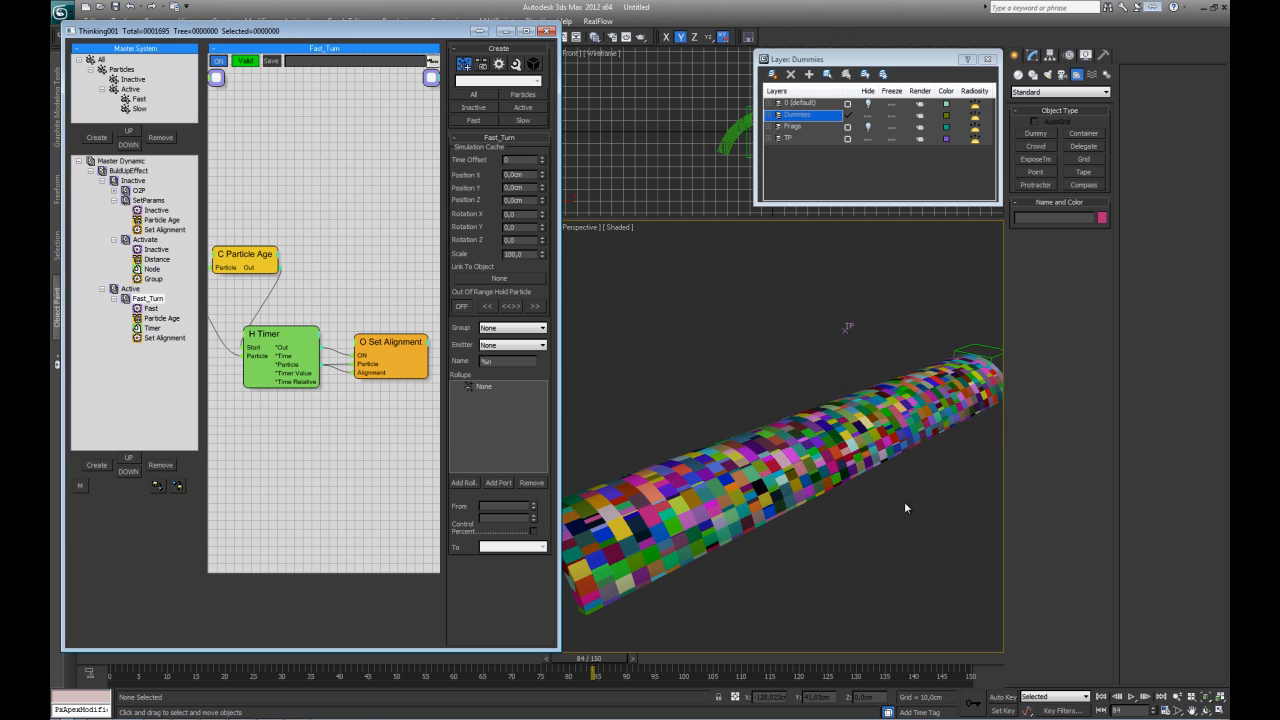
left_click_drag(333, 660, 386, 660)
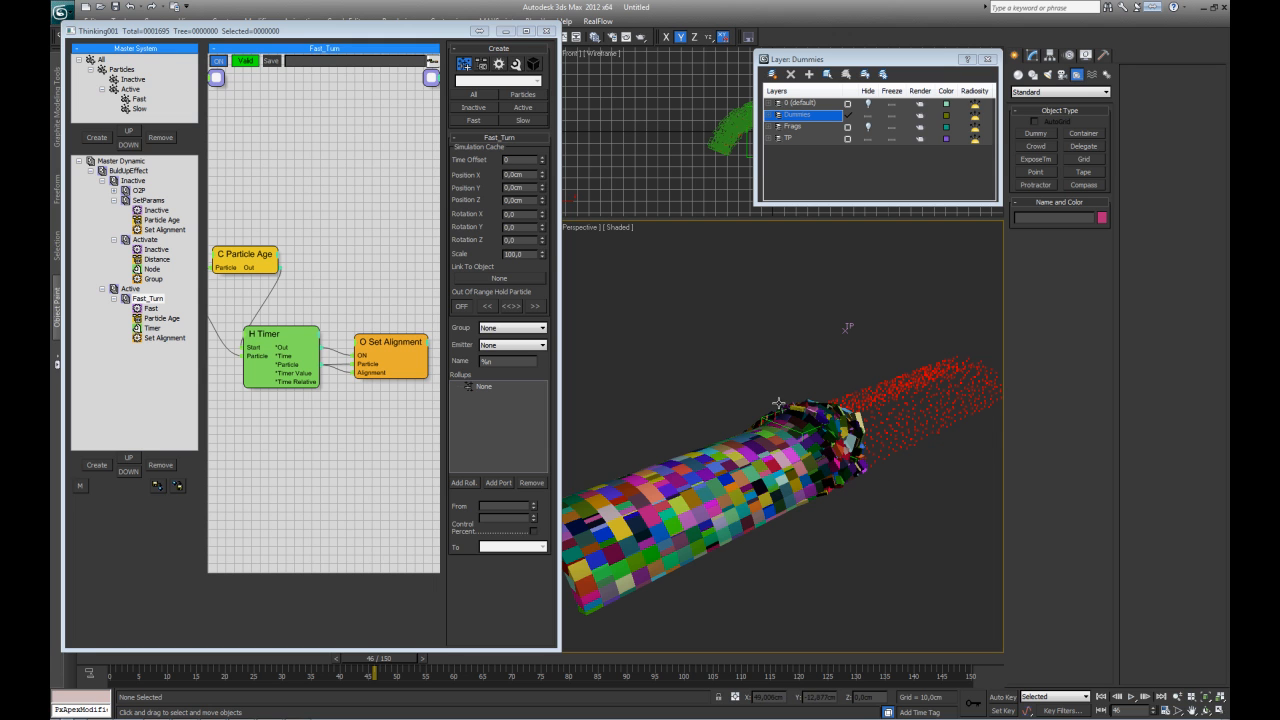
left_click(378, 466)
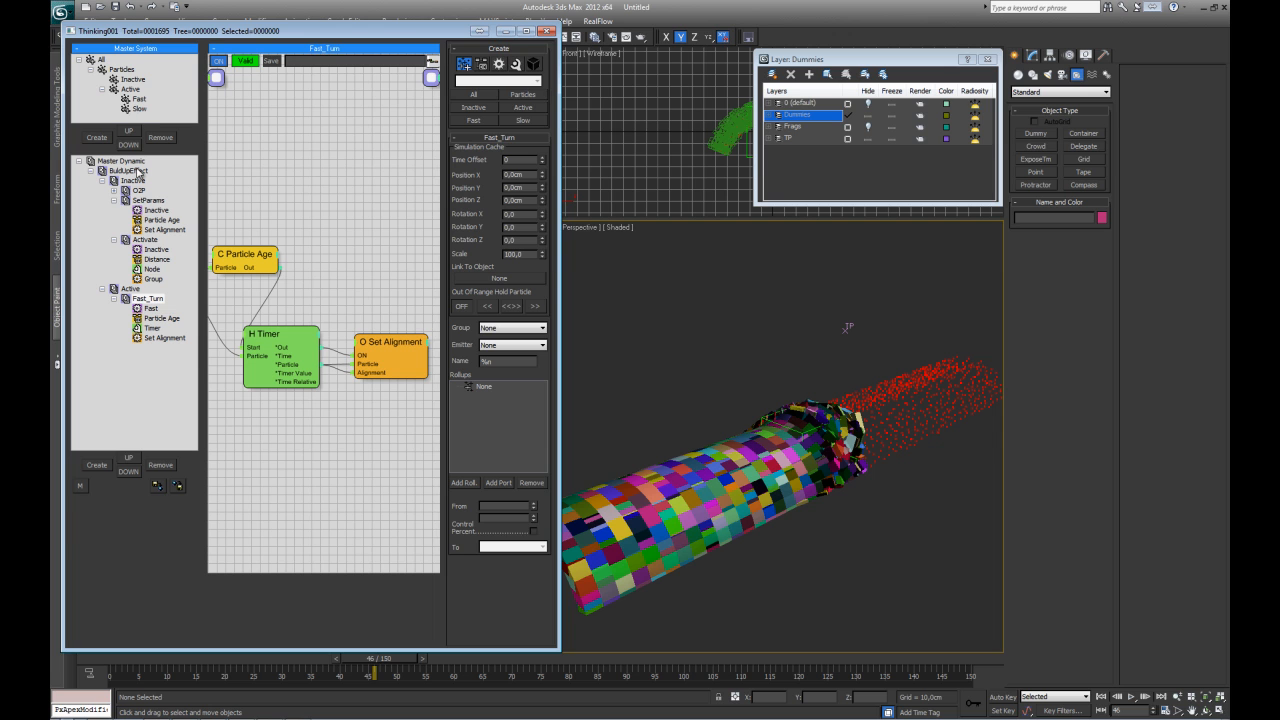
- Collapse Fast_Turn, open the Active dynamic set and duplicate the Fast_Turn node directly below the original
left_click(113, 299)
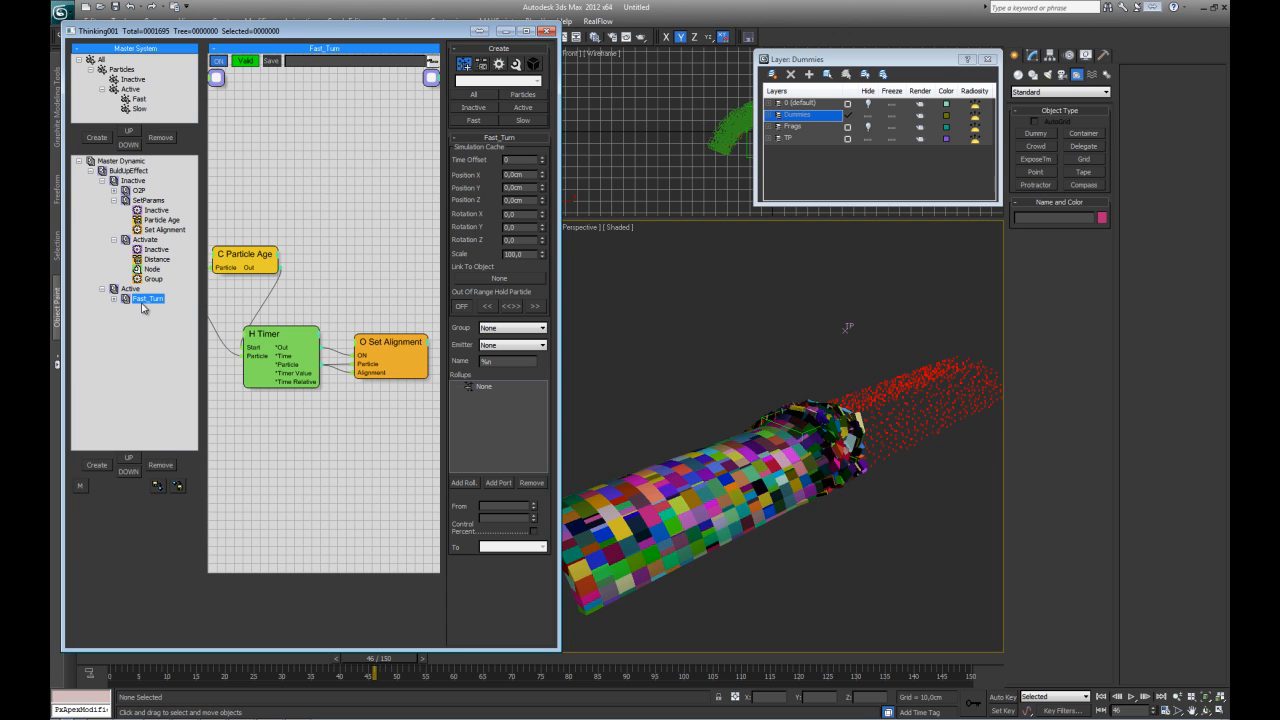
left_click(129, 289)
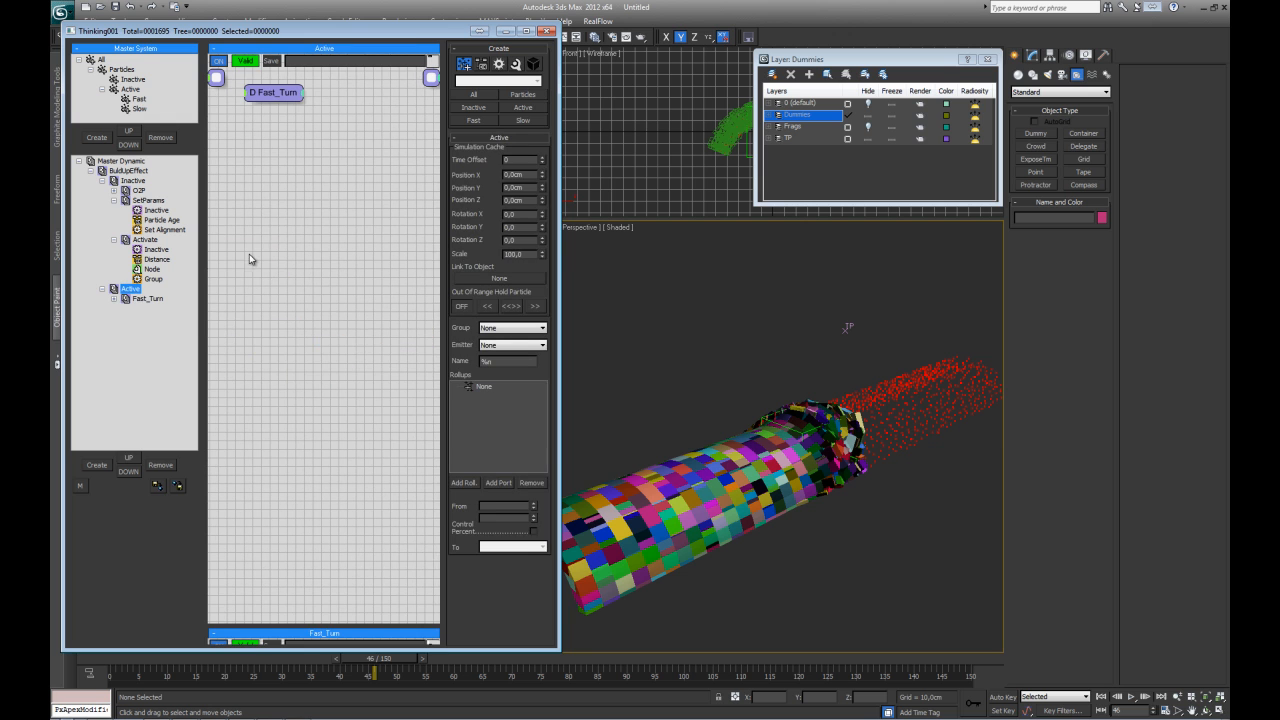
left_click_drag(275, 95, 283, 144)
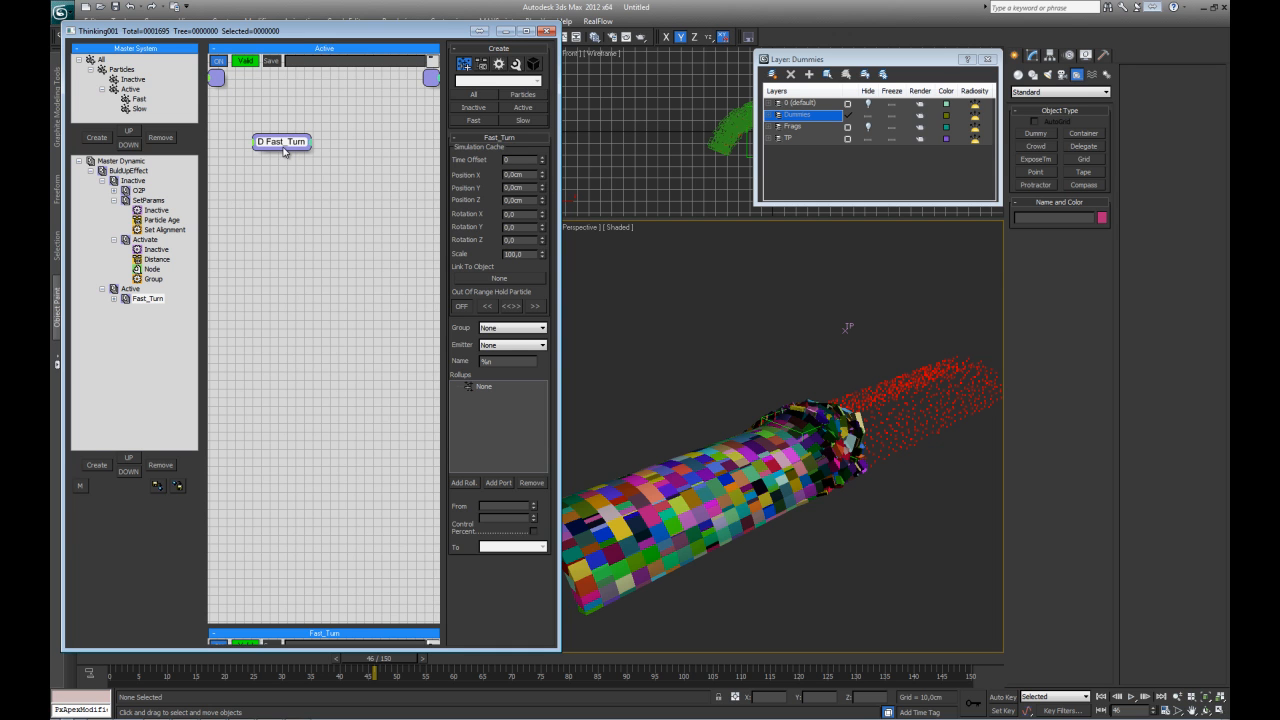
left_click_drag(284, 150, 287, 178, "shift")
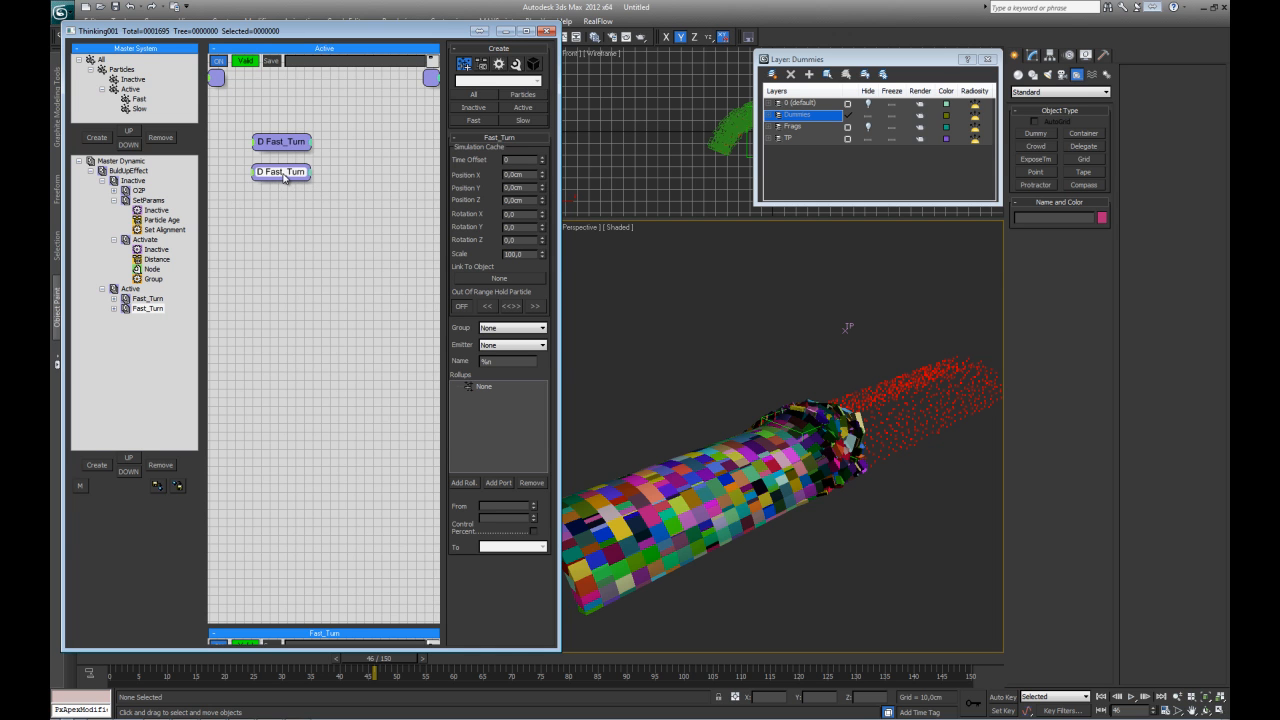
- Rename the duplicated Fast_Turn set to Slow_Turn
left_click(146, 310)
left_click(143, 311)
key("Return")
left_click(147, 311)
type("Slow_Turn")
key("Return")
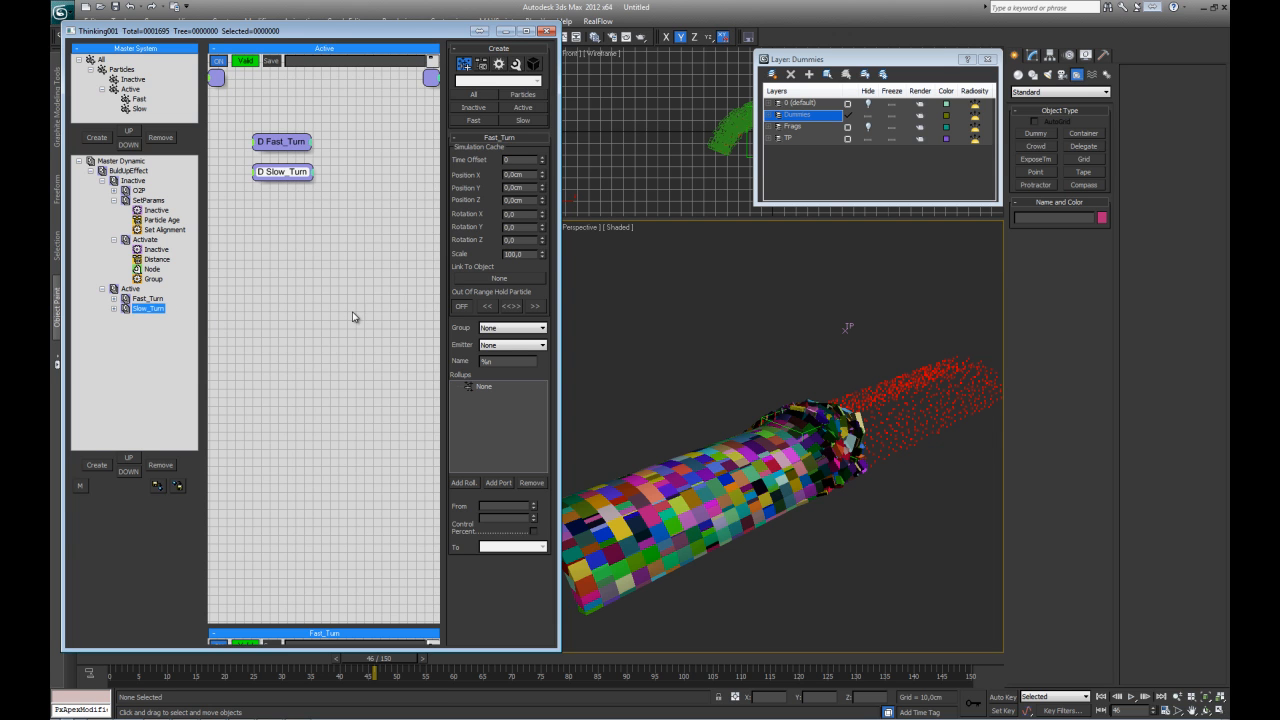
- Open the Slow_Turn set and switch its particle group node from Fast to the Slow group
double_click(146, 311)
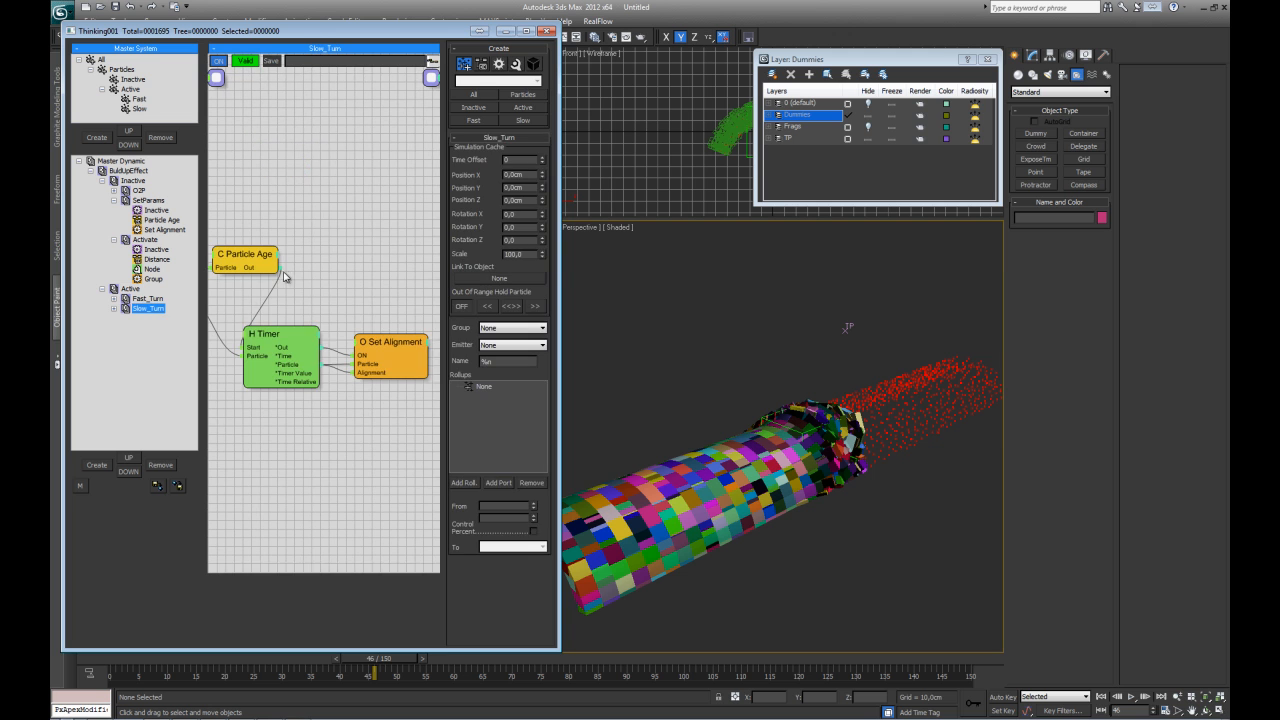
middle_click_drag(316, 288, 441, 304)
left_click(287, 306)
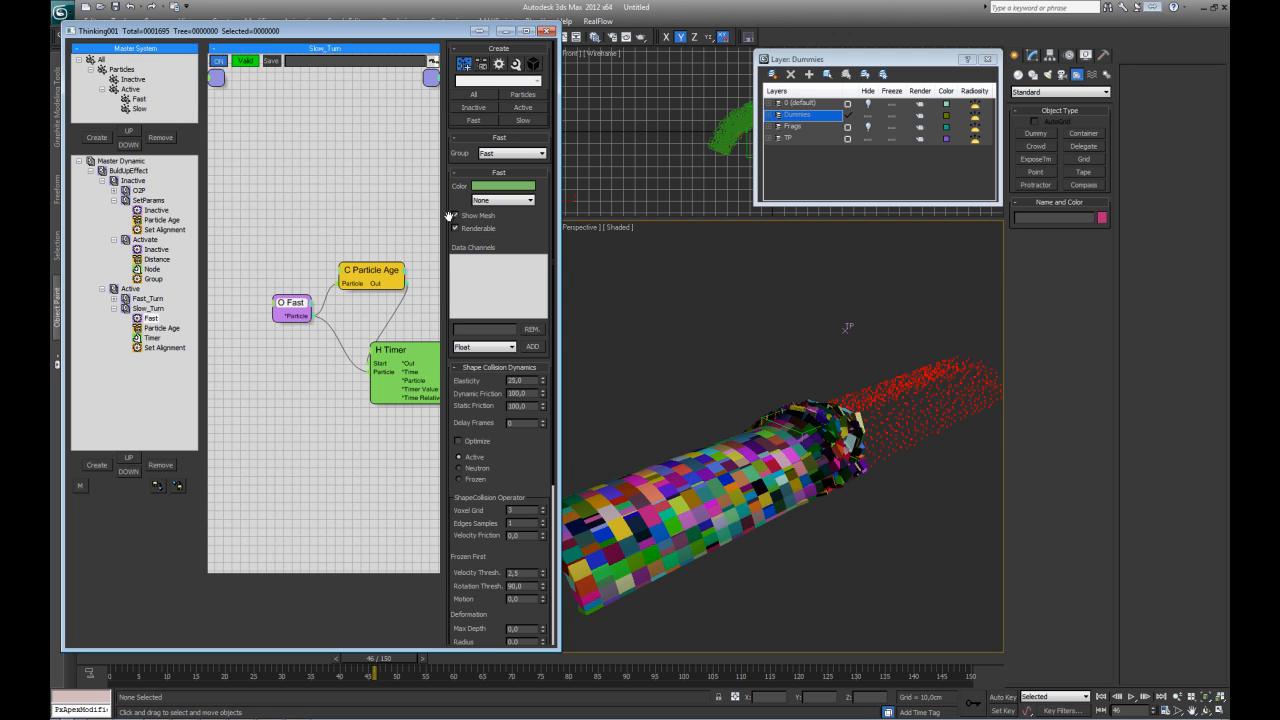
left_click(500, 154)
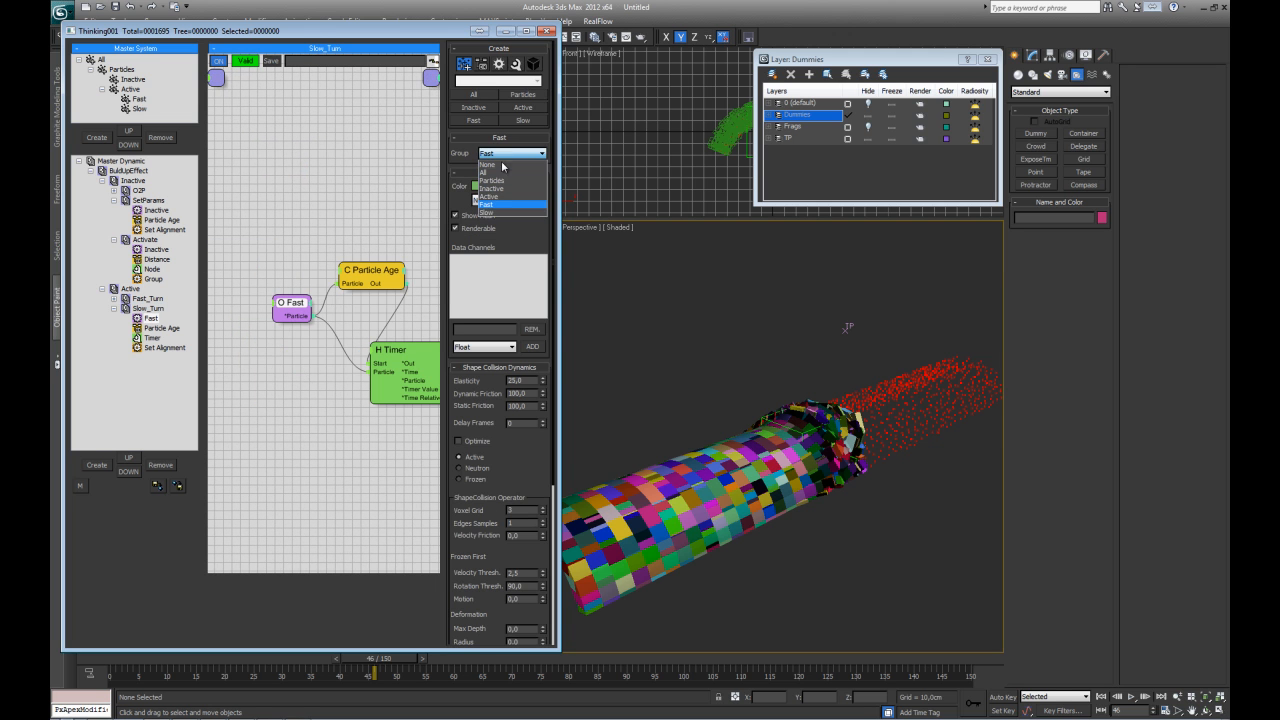
left_click(487, 213)
left_click(384, 331)
- Adjust the Slow_Turn Timer's frame count and the Set Alignment's X rotation for the slower turn, and collapse the set
middle_click_drag(384, 331, 298, 297)
left_click(299, 305)
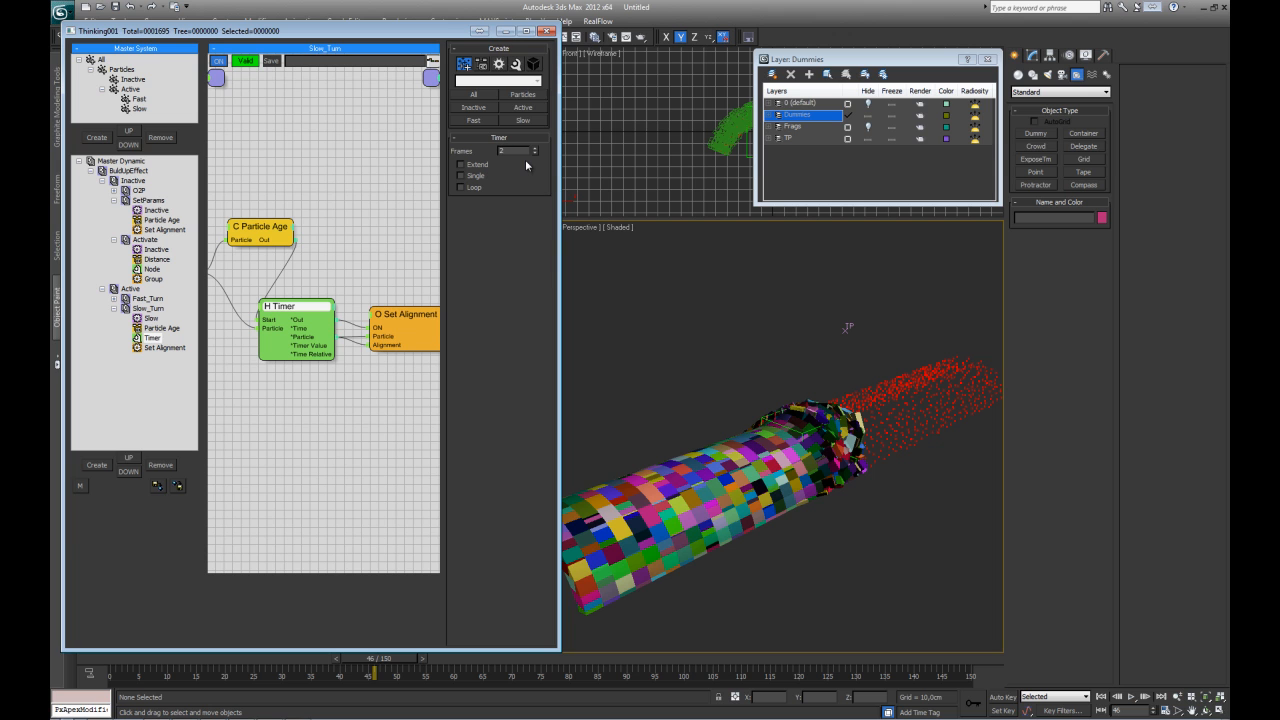
left_click(395, 322)
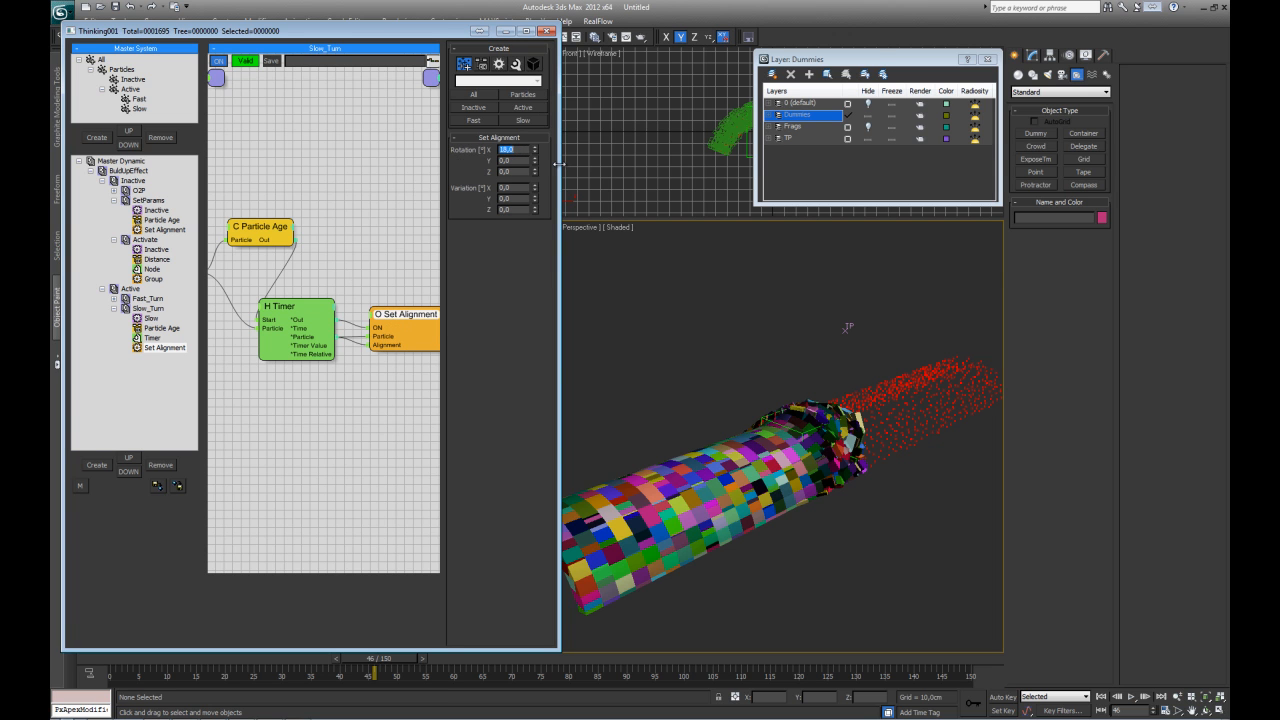
left_click(341, 471)
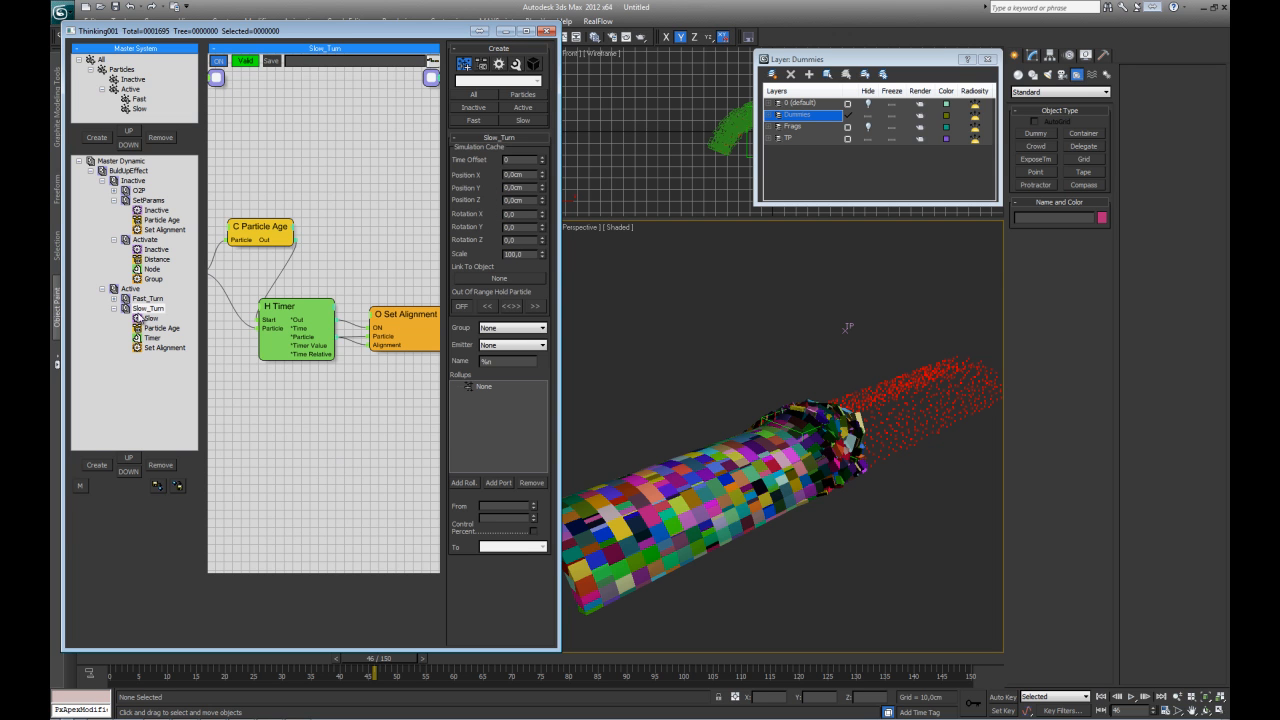
left_click(115, 308)
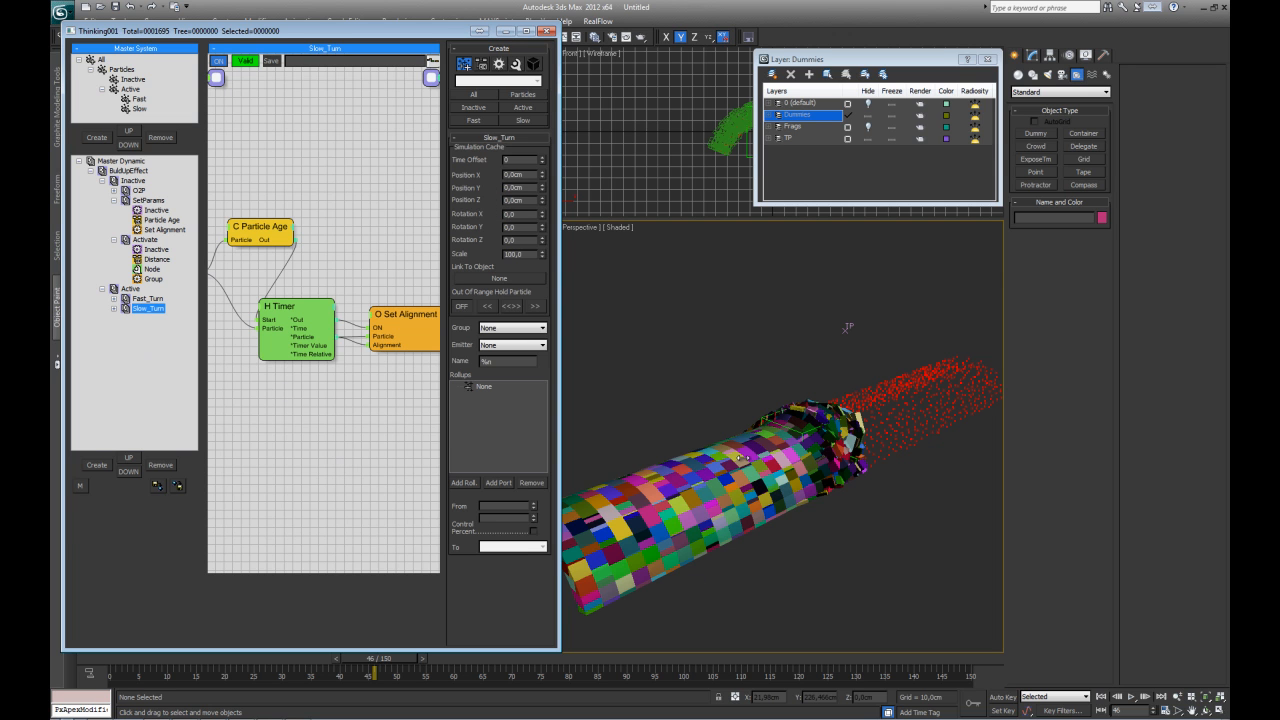
- Open the Activate set, widen the Thinking Particles window and spread out its nodes, leaving free space between Distance and Group
left_click(743, 475)
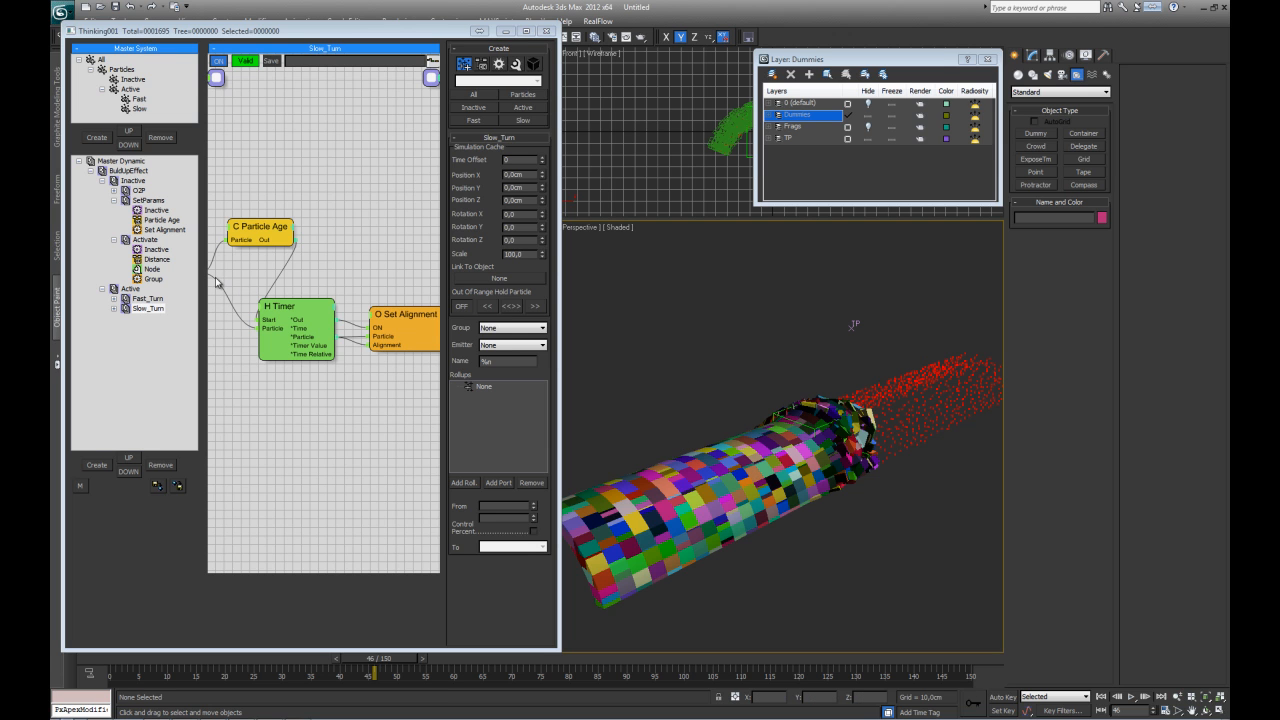
left_click(145, 241)
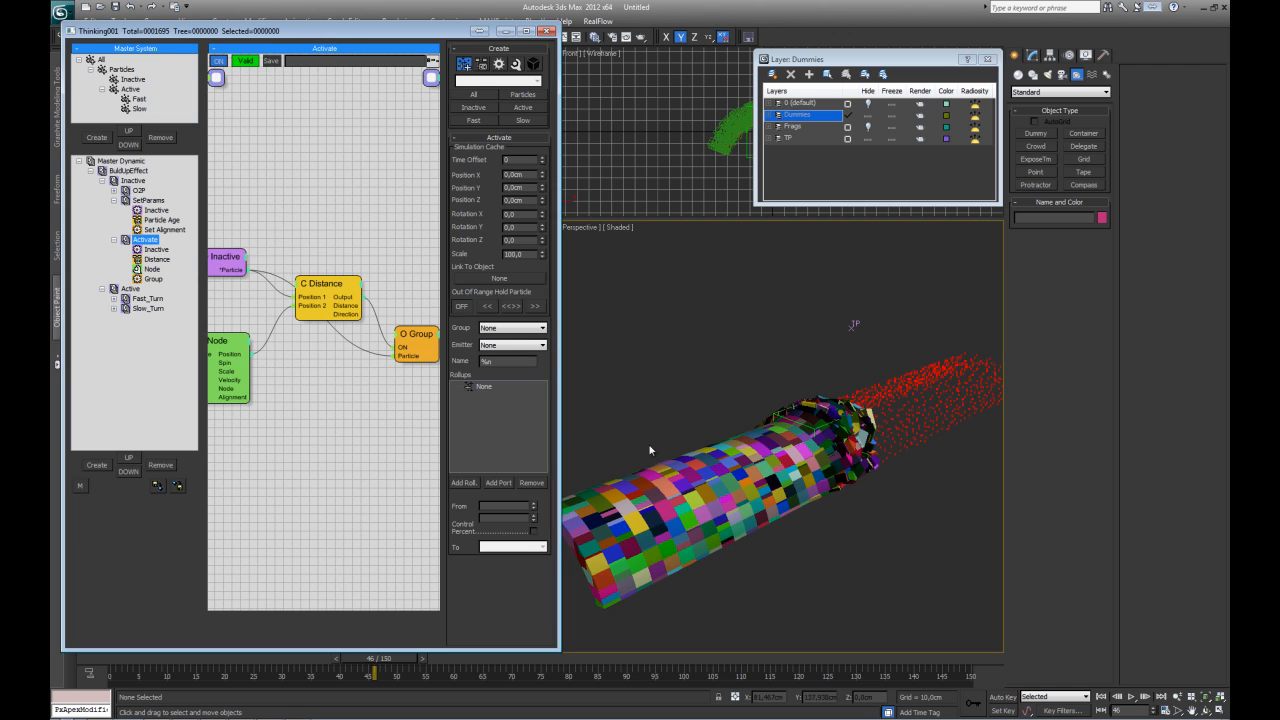
left_click_drag(562, 418, 784, 424)
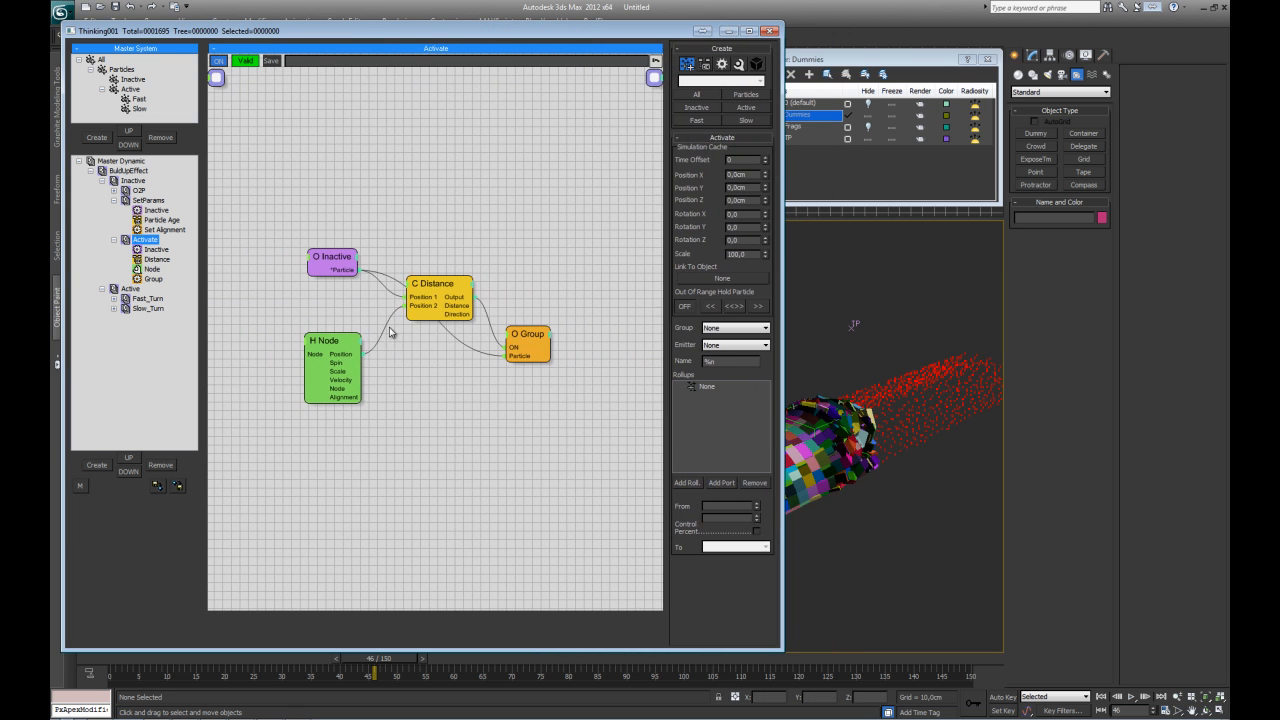
left_click(340, 348)
left_click_drag(340, 348, 337, 313)
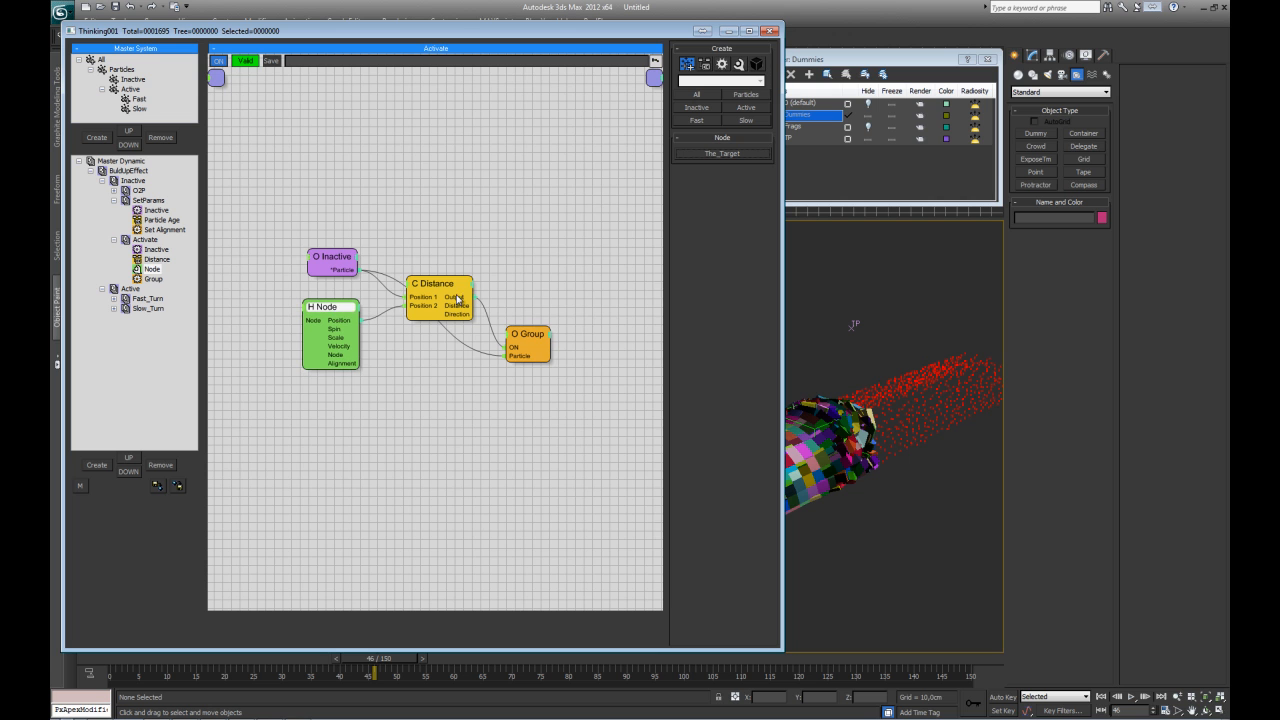
left_click_drag(460, 290, 480, 254)
left_click_drag(544, 341, 648, 338)
middle_click_drag(603, 378, 528, 374)
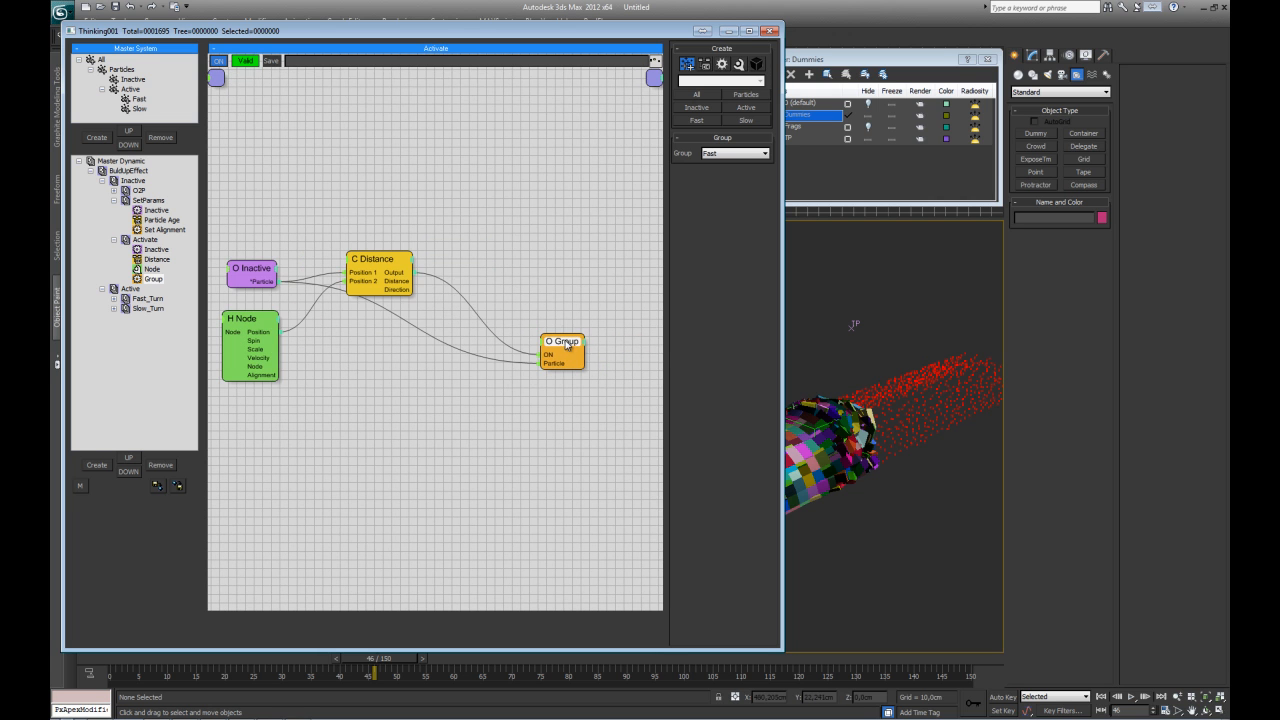
left_click_drag(566, 345, 568, 325)
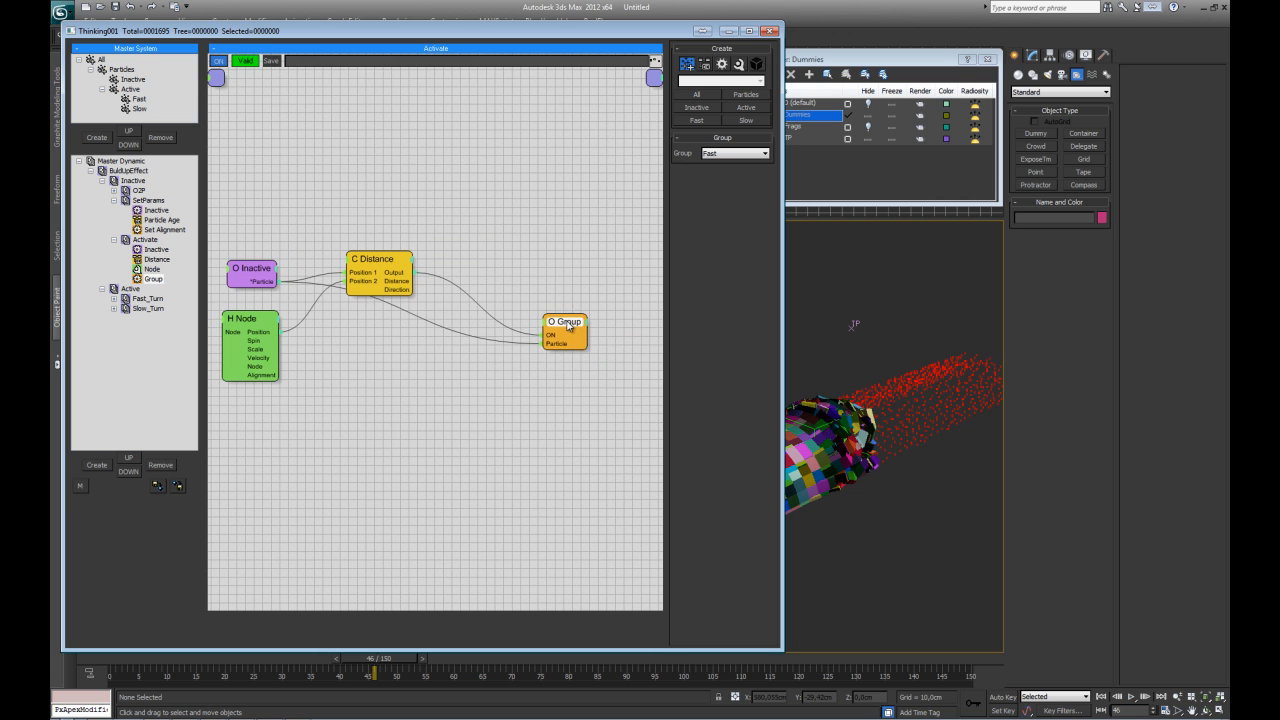
- Rename the Group operator in the Activate set to Fast_Group
left_click(153, 280)
left_click(154, 280)
type("Fast_Group")
key("Return")
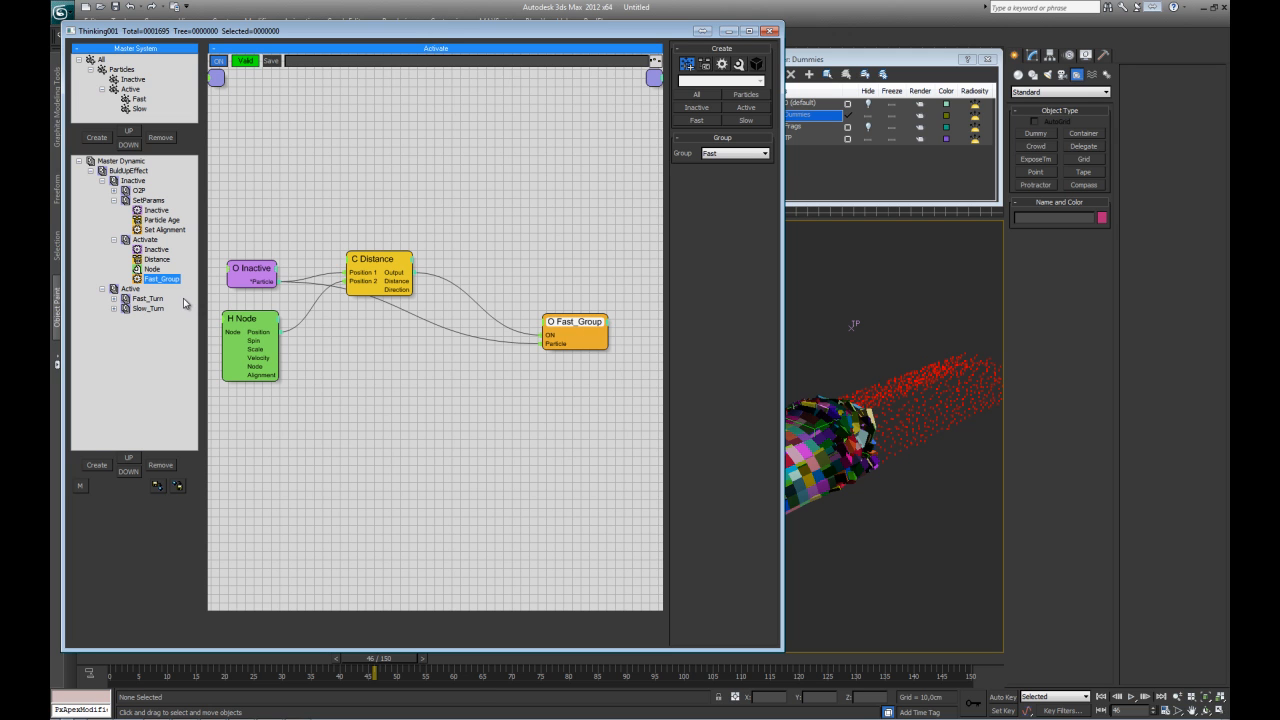
- Duplicate the Fast_Group operator, place the copy below the original and rename it Slow_Group
left_click(580, 335)
left_click_drag(584, 328, 608, 370)
left_click(588, 363)
left_click(600, 316)
left_click(153, 290)
type("Slow_Group")
key("Return")
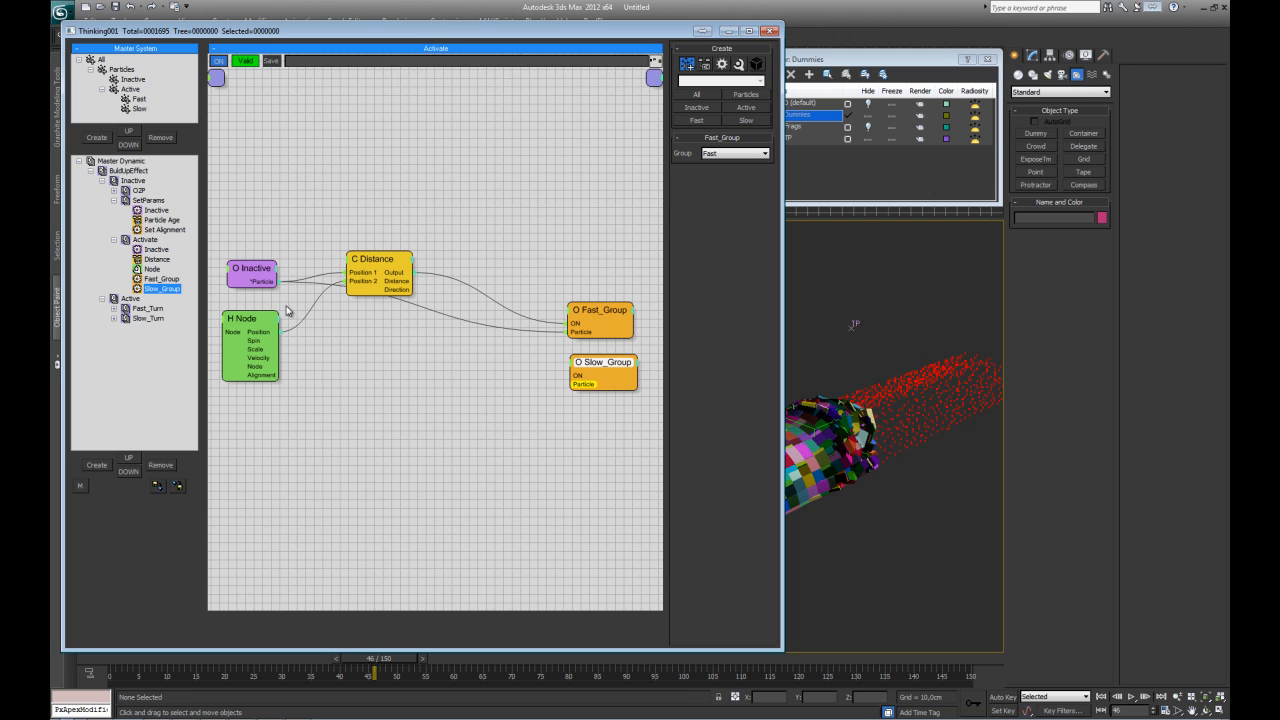
- Assign the Slow particle group to the Slow_Group operator
left_click(733, 154)
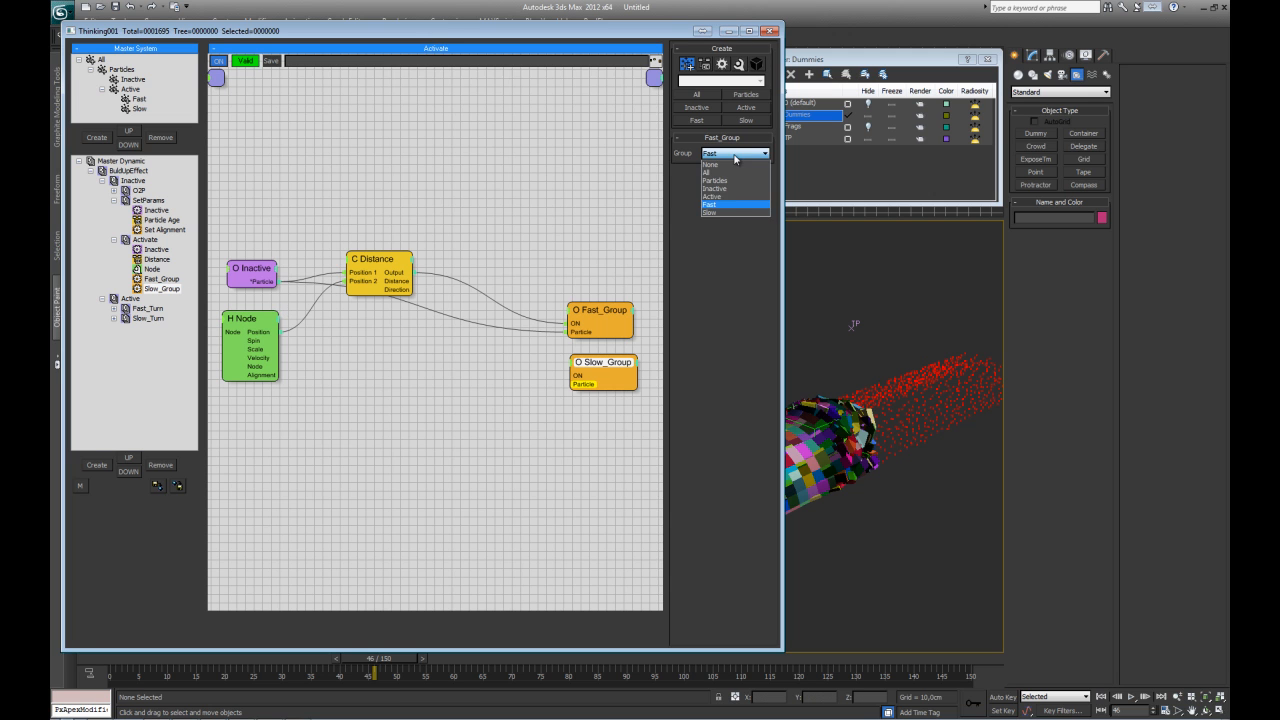
left_click(728, 214)
left_click(543, 437)
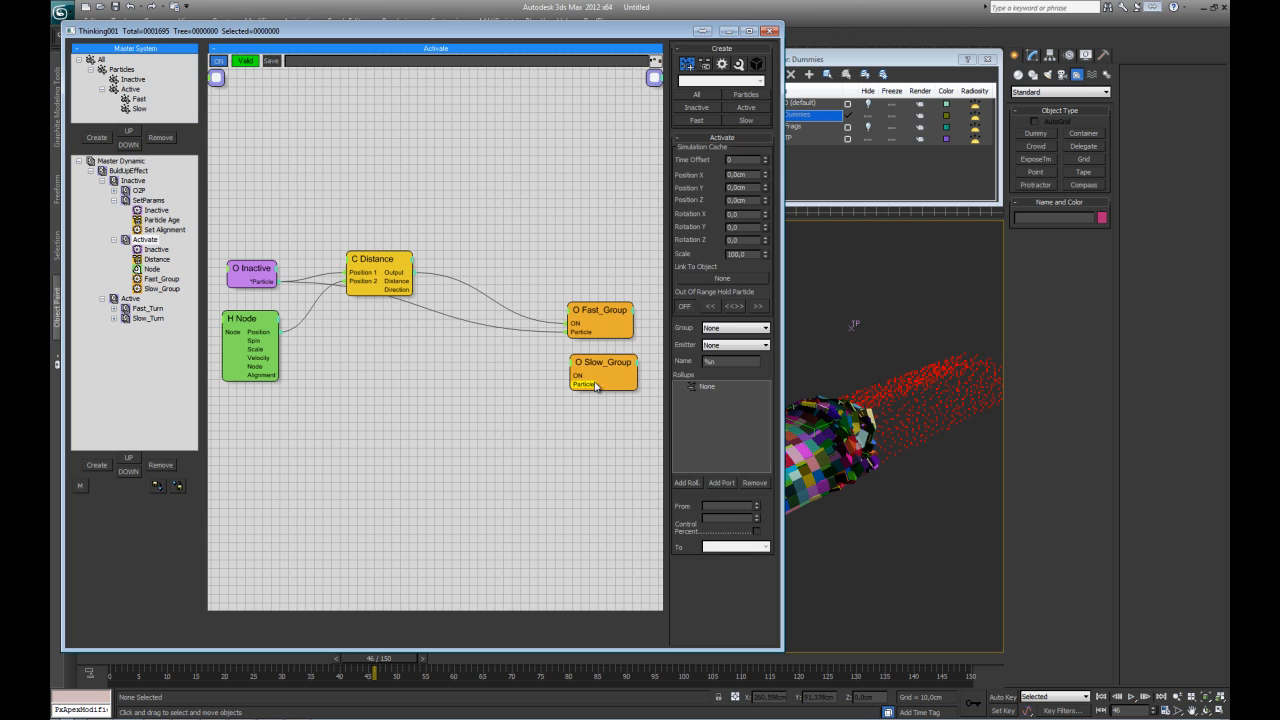
- Add a Random helper below Distance, feed it the Inactive particles and set New Value Per to Animation
left_click_drag(603, 363, 601, 366)
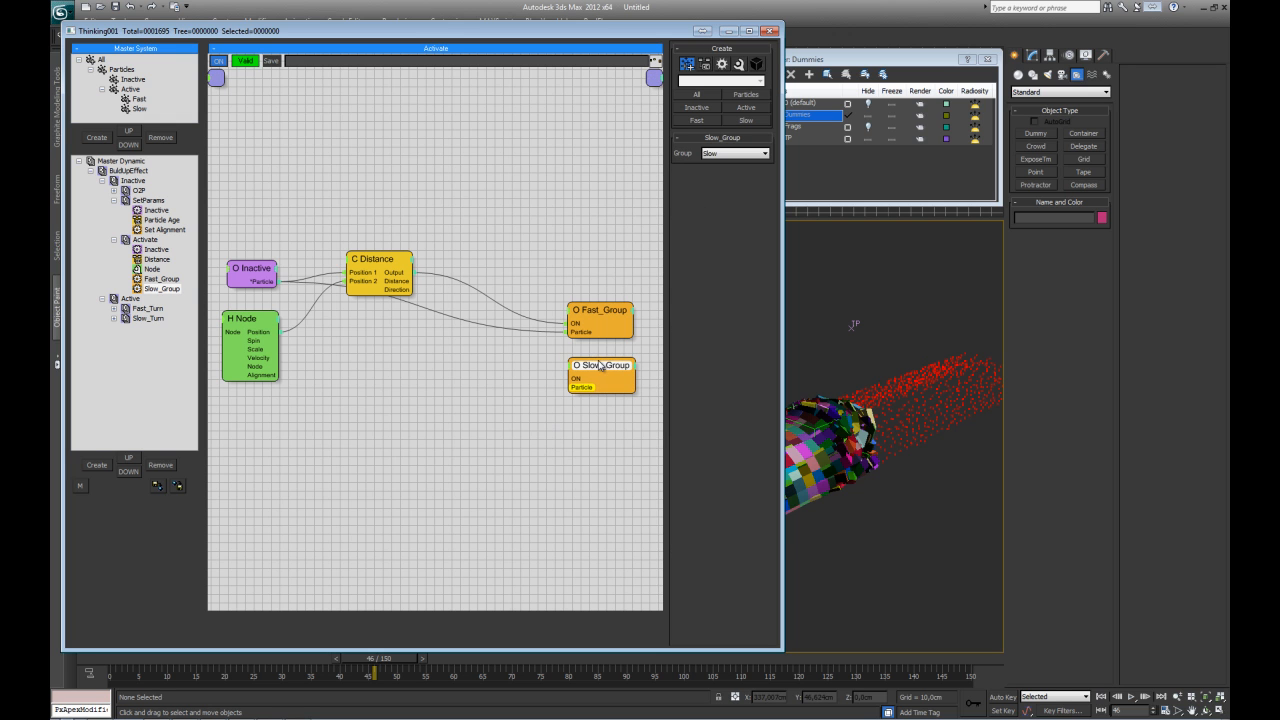
left_click(525, 388)
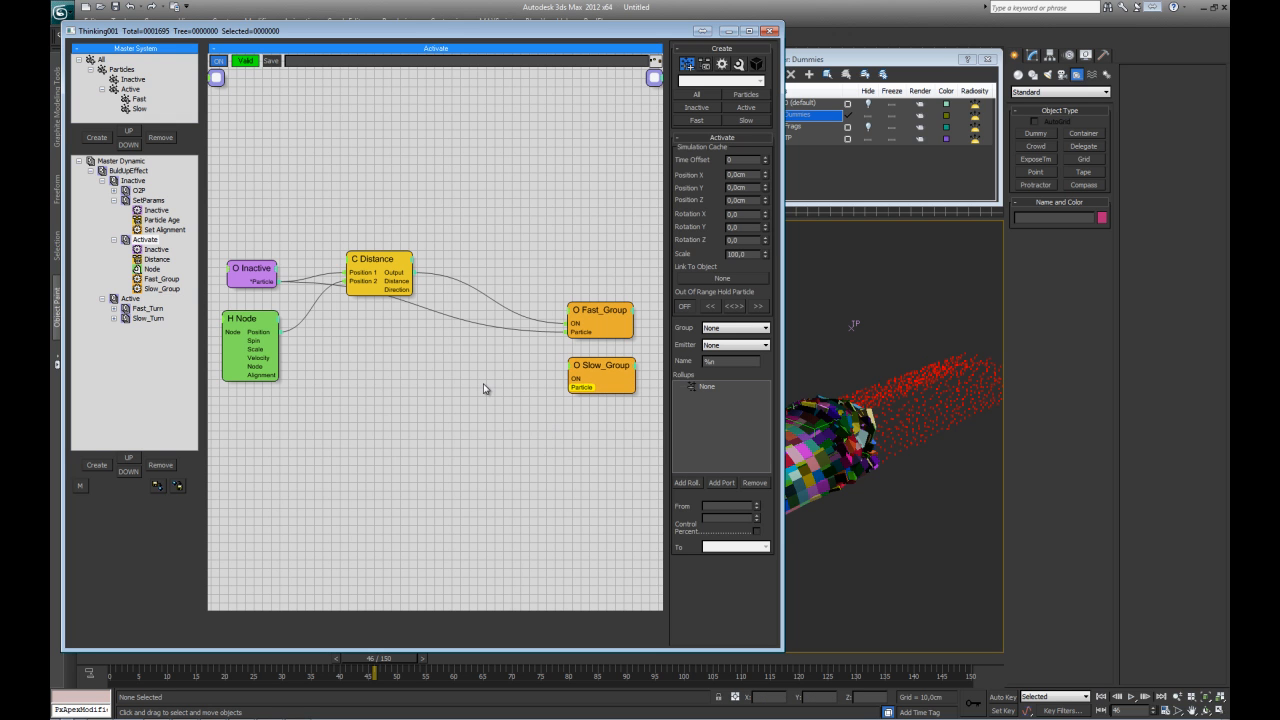
right_click(411, 388)
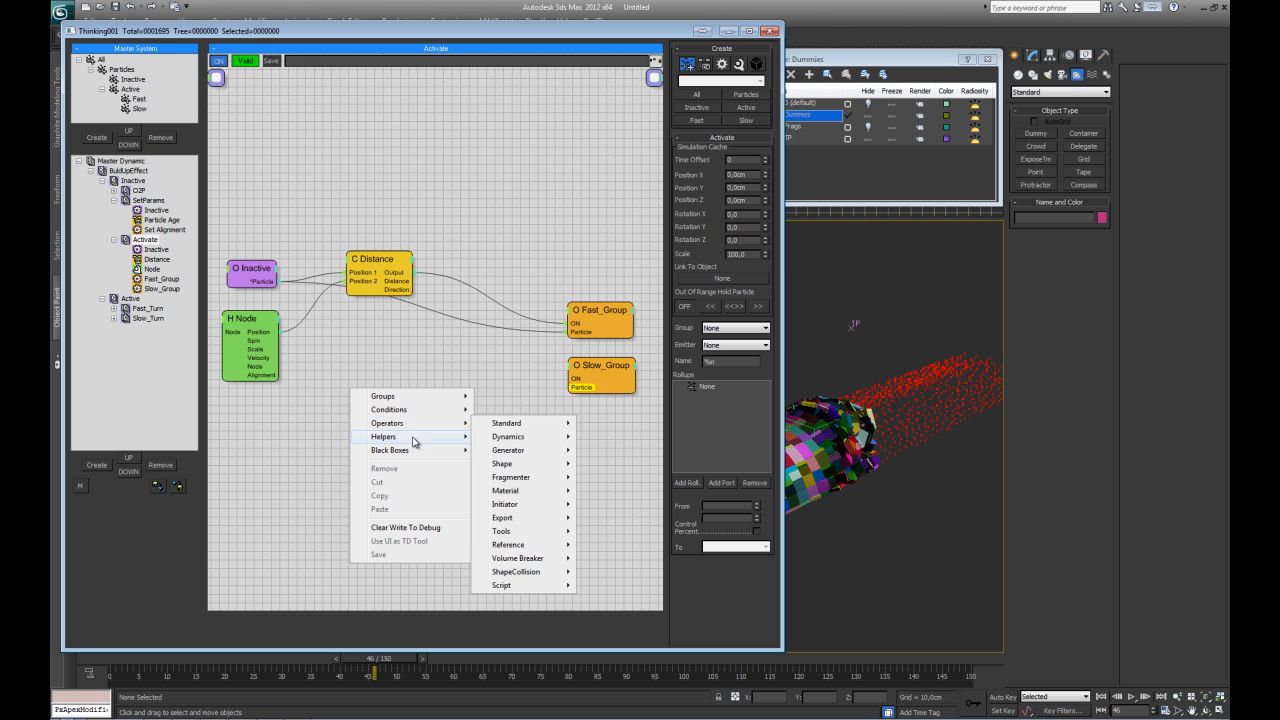
mouse_move(417, 437)
mouse_move(483, 440)
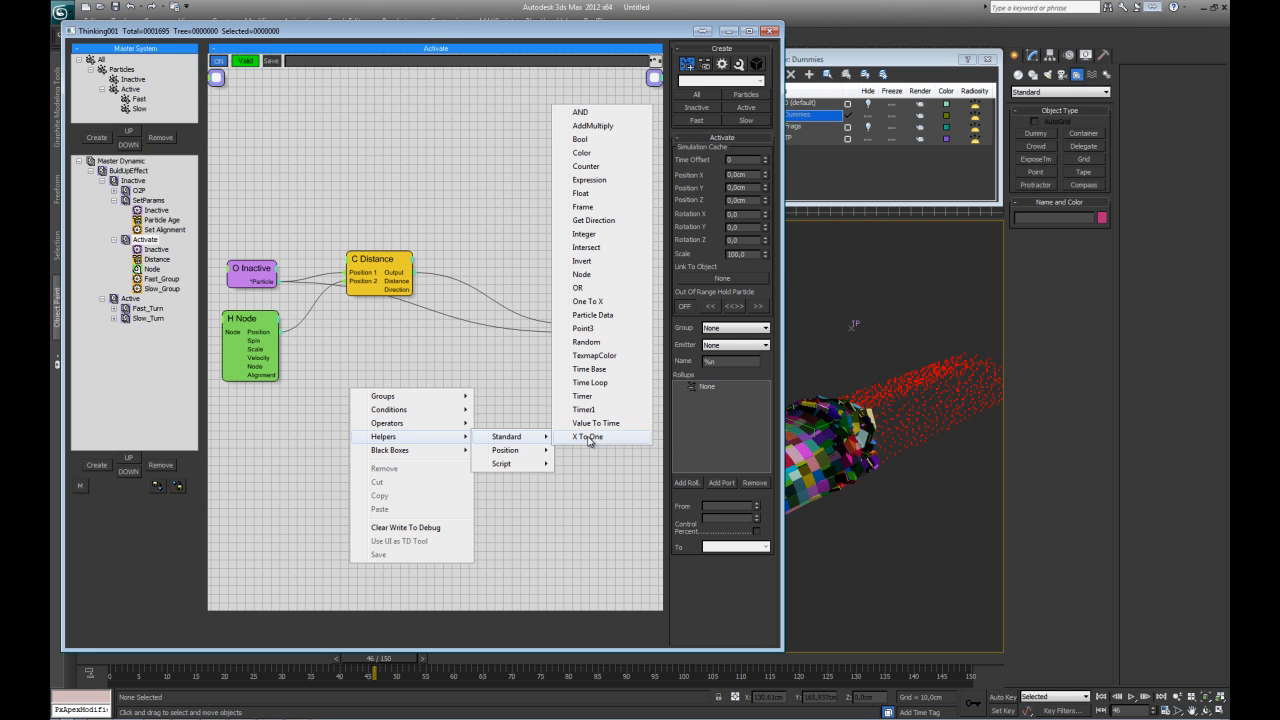
left_click(586, 348)
left_click(434, 407)
left_click_drag(434, 407, 385, 368)
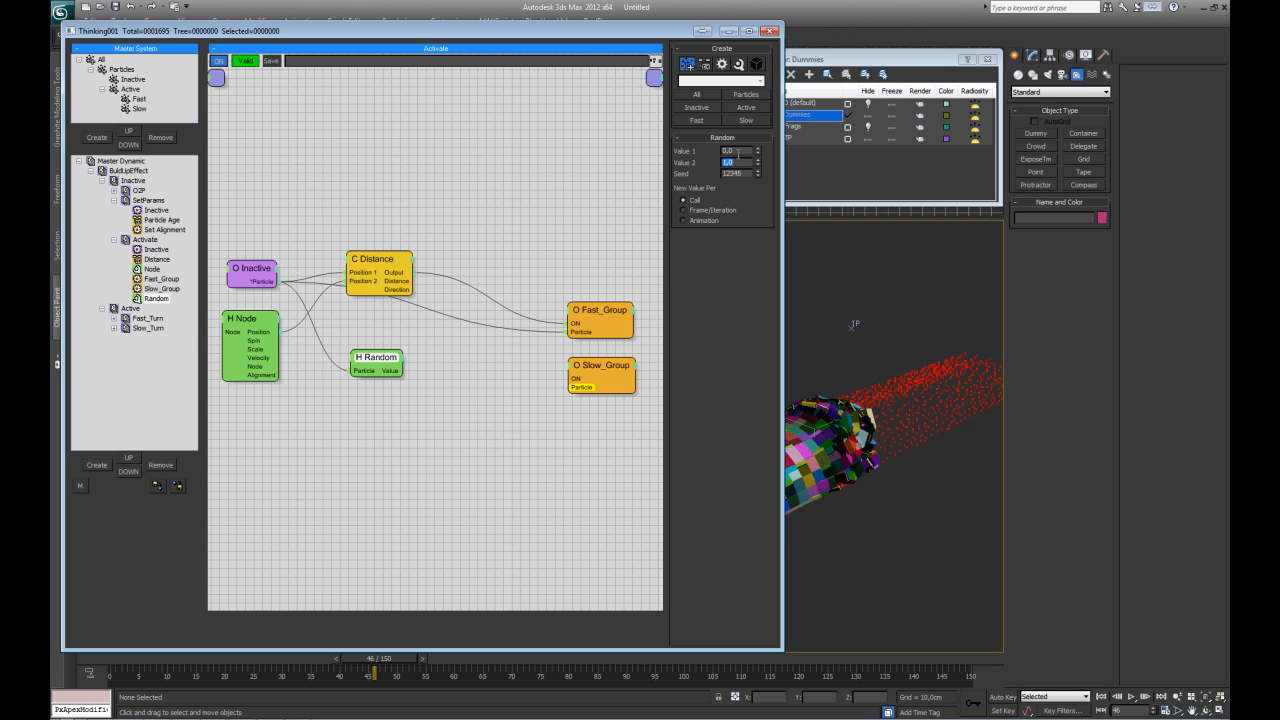
left_click(700, 220)
left_click_drag(372, 360, 338, 360)
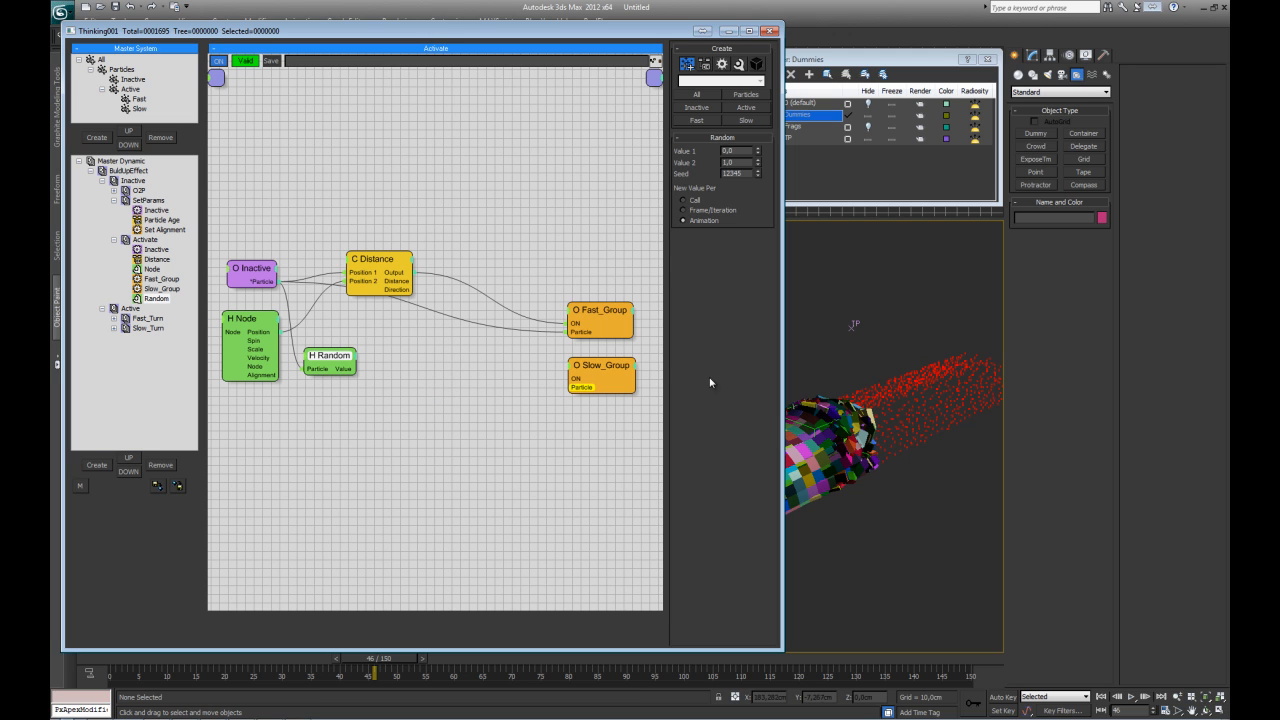
- Add a Threshold condition to the Activate set and place it beside the Random helper
left_click(408, 372)
right_click(409, 371)
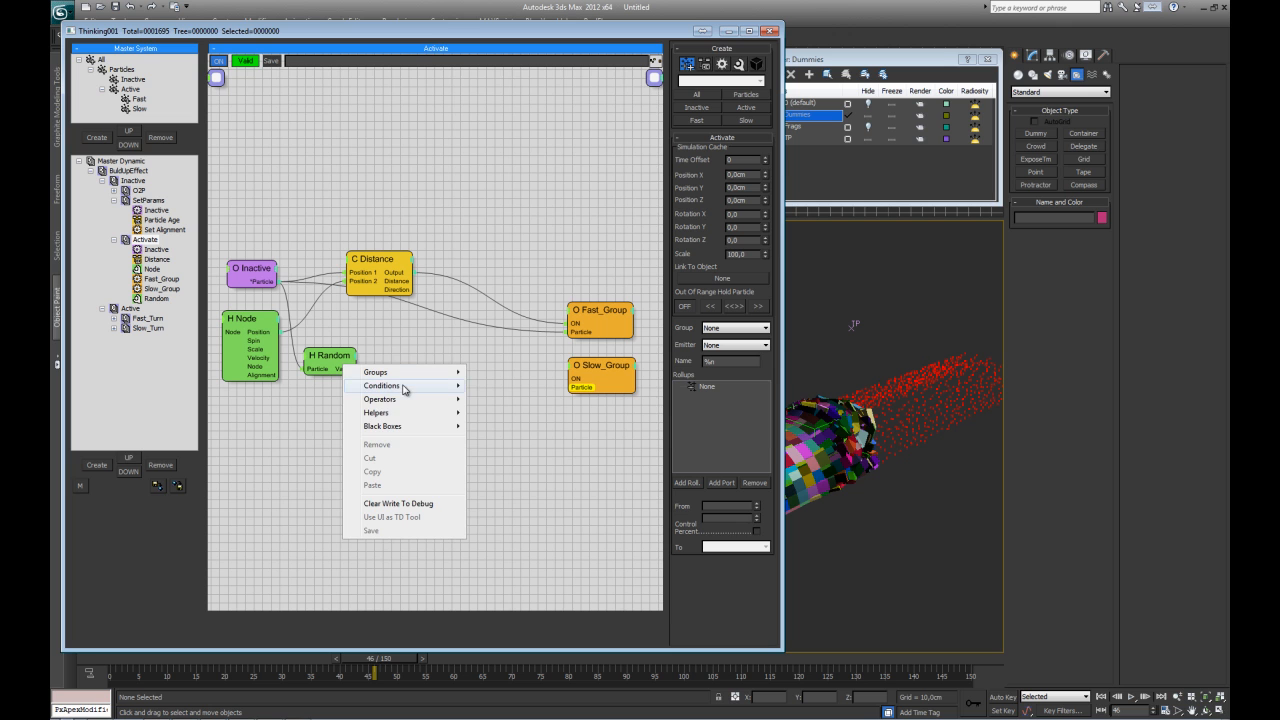
mouse_move(404, 389)
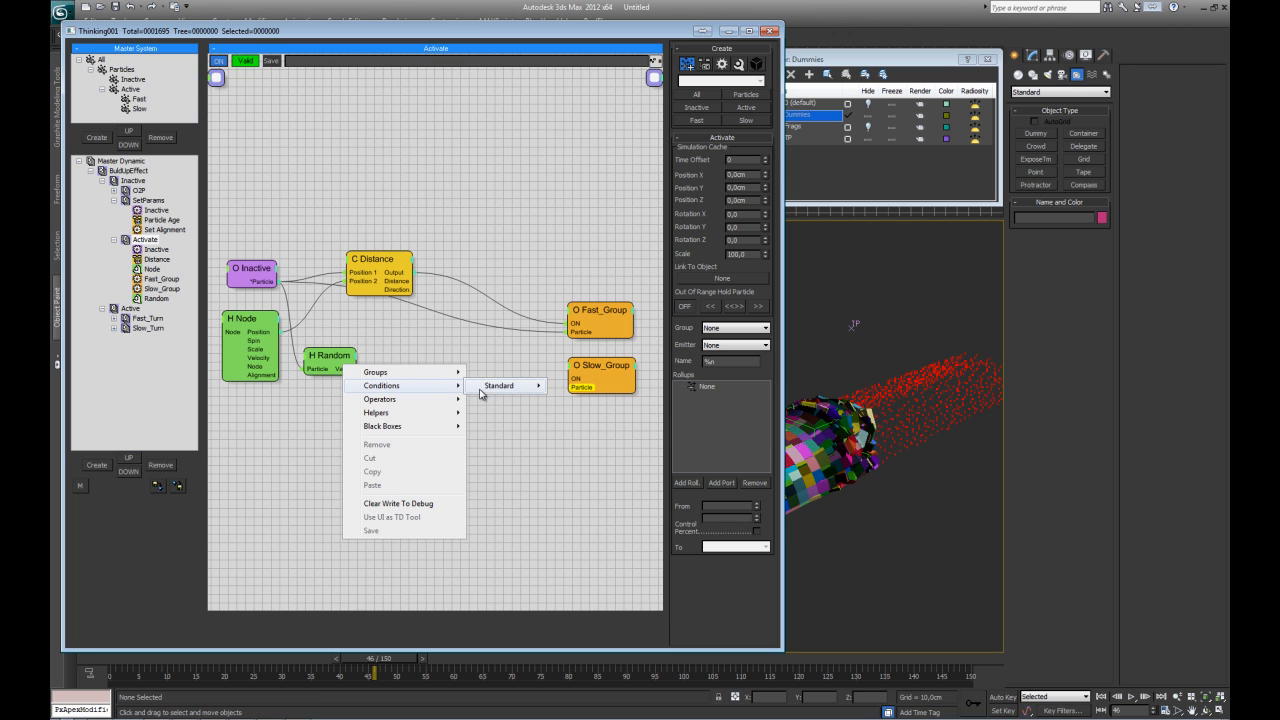
mouse_move(499, 386)
left_click(588, 495)
left_click_drag(427, 377, 430, 361)
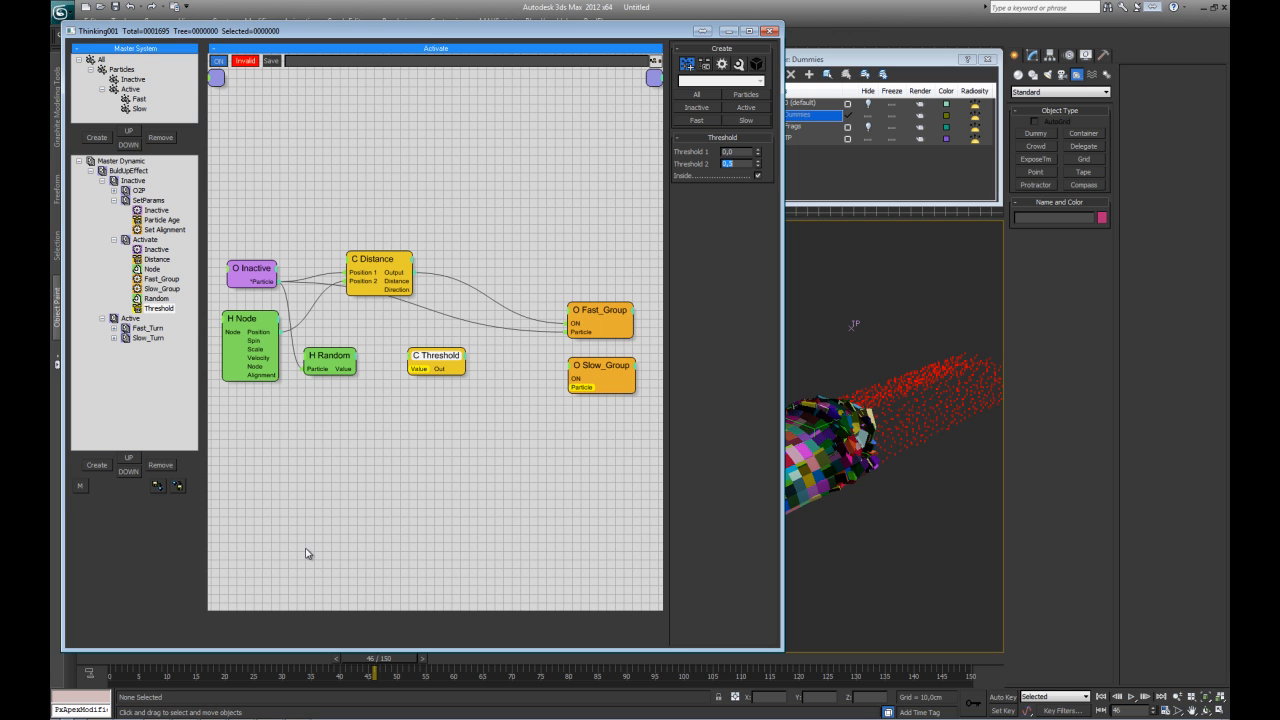
left_click_drag(420, 364, 405, 365)
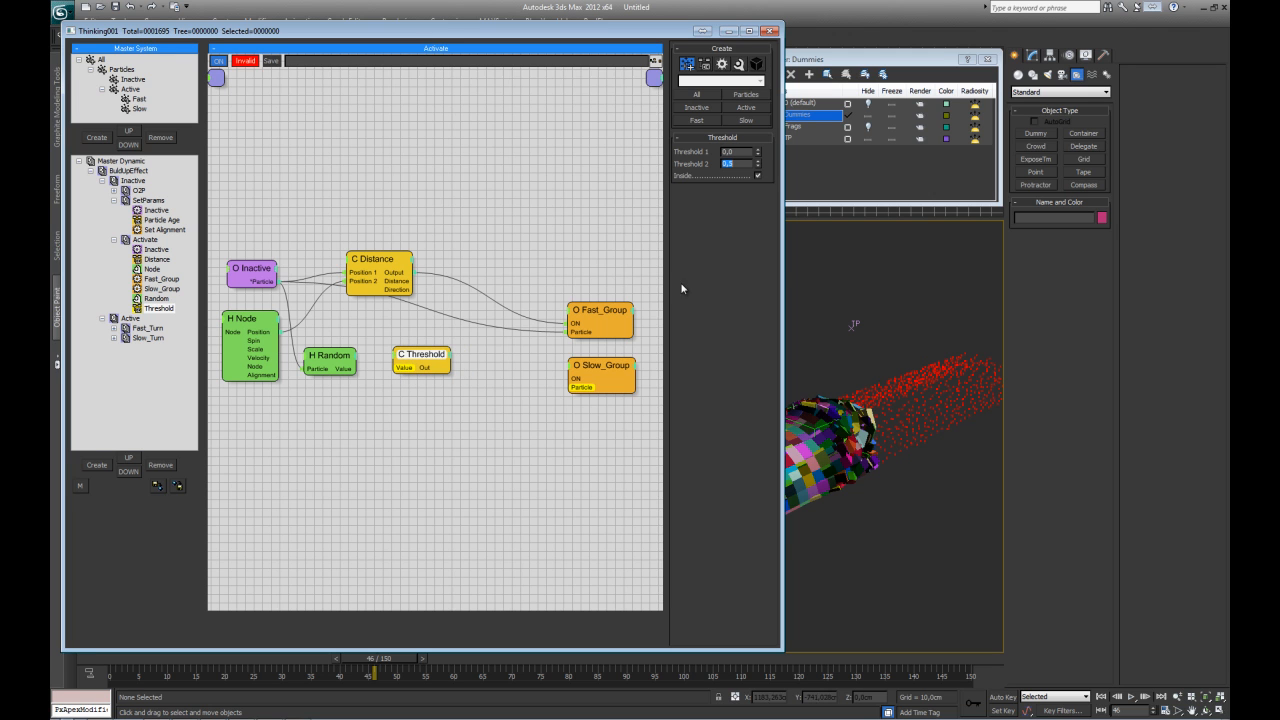
left_click(621, 376)
left_click(510, 371)
left_click(437, 354)
left_click(600, 316)
left_click(458, 366)
left_click(396, 369)
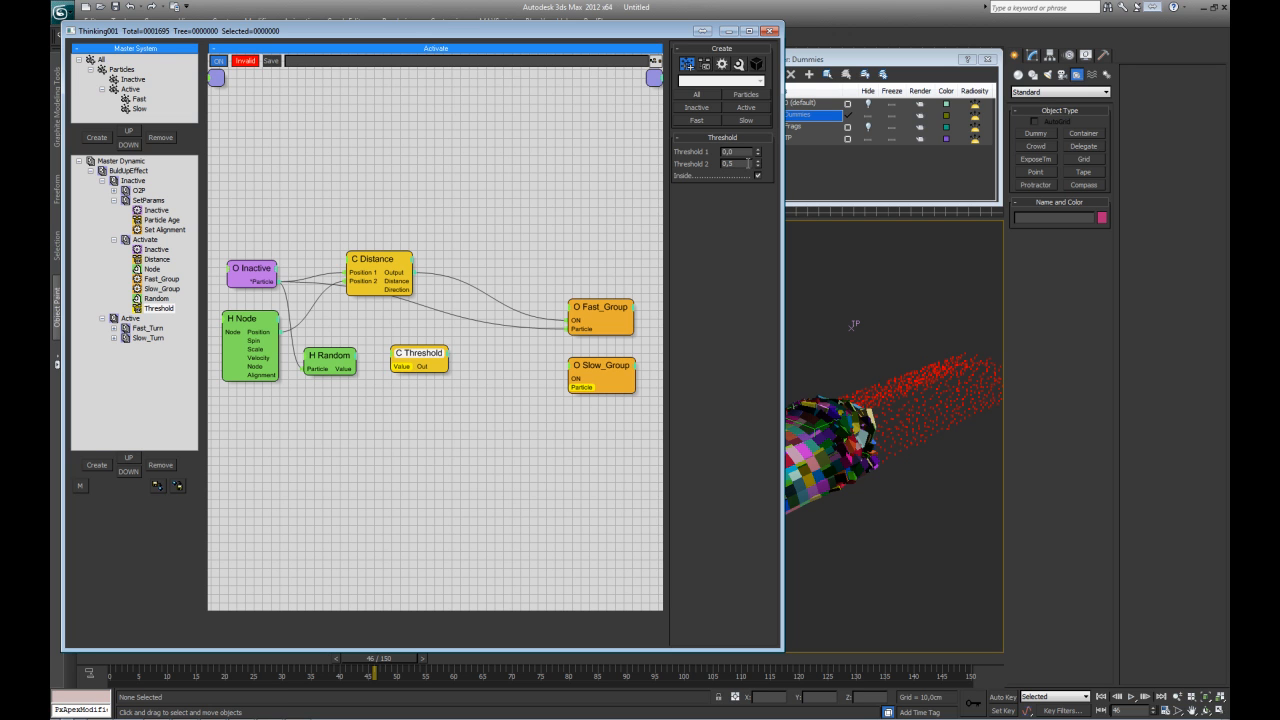
left_click(603, 370)
left_click(397, 400)
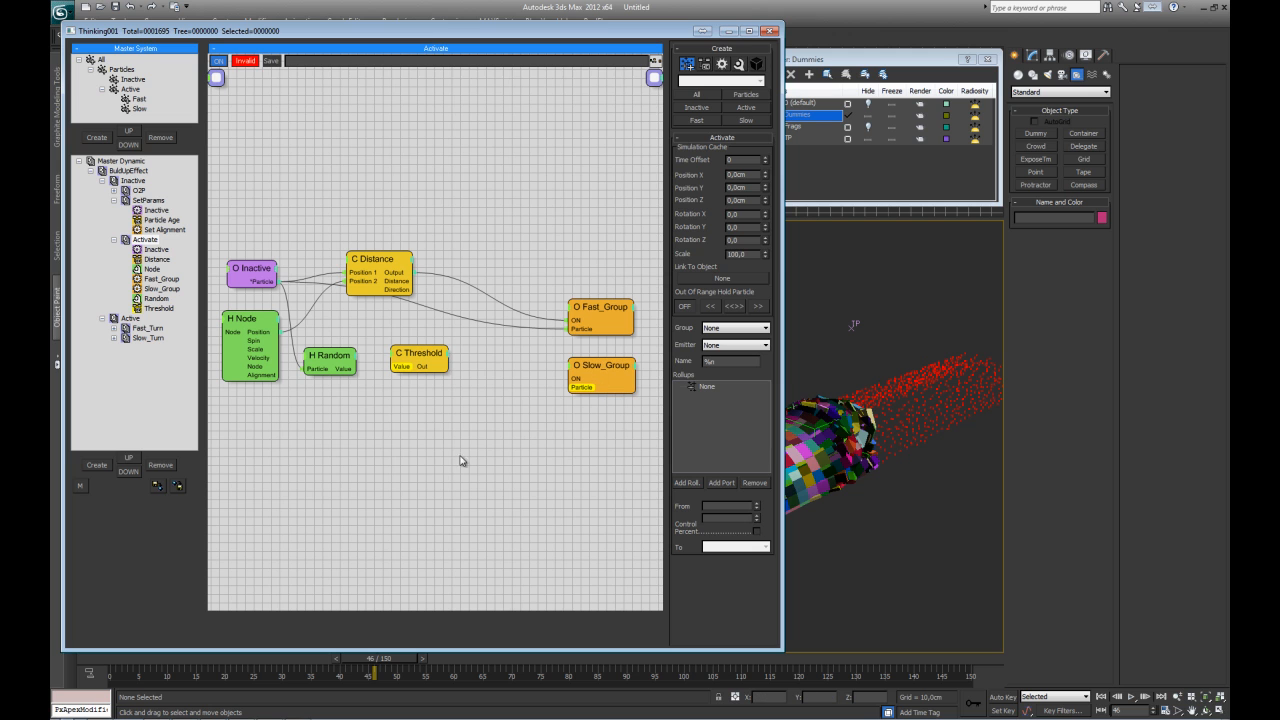
- Connect Random's Value to Threshold and Threshold's Out to Slow_Group's ON, moving Distance up out of the way
left_click(409, 353)
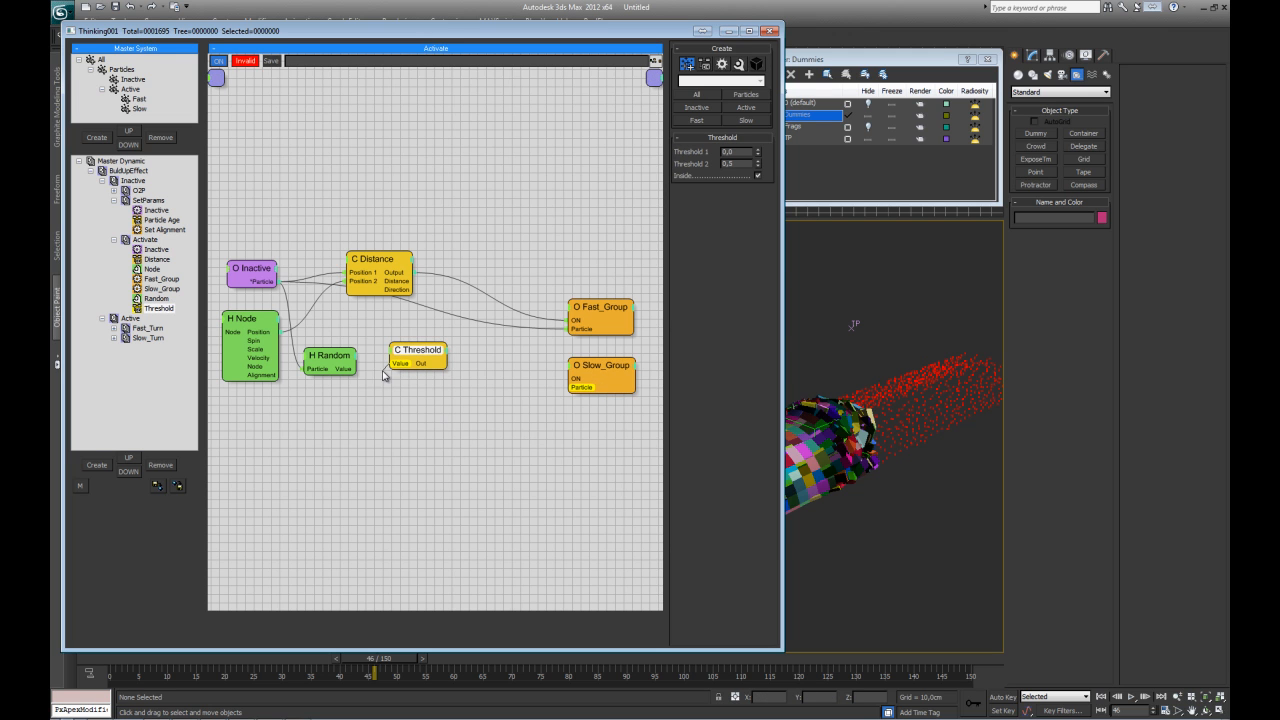
left_click_drag(349, 376, 397, 364)
left_click(473, 380)
left_click_drag(383, 264, 411, 229)
mouse_move(581, 379)
left_mouse_down()
mouse_move(427, 372)
mouse_move(599, 366)
mouse_move(548, 355)
mouse_move(588, 382)
mouse_move(548, 355)
mouse_move(592, 338)
mouse_move(610, 370)
mouse_move(598, 368)
left_mouse_up()
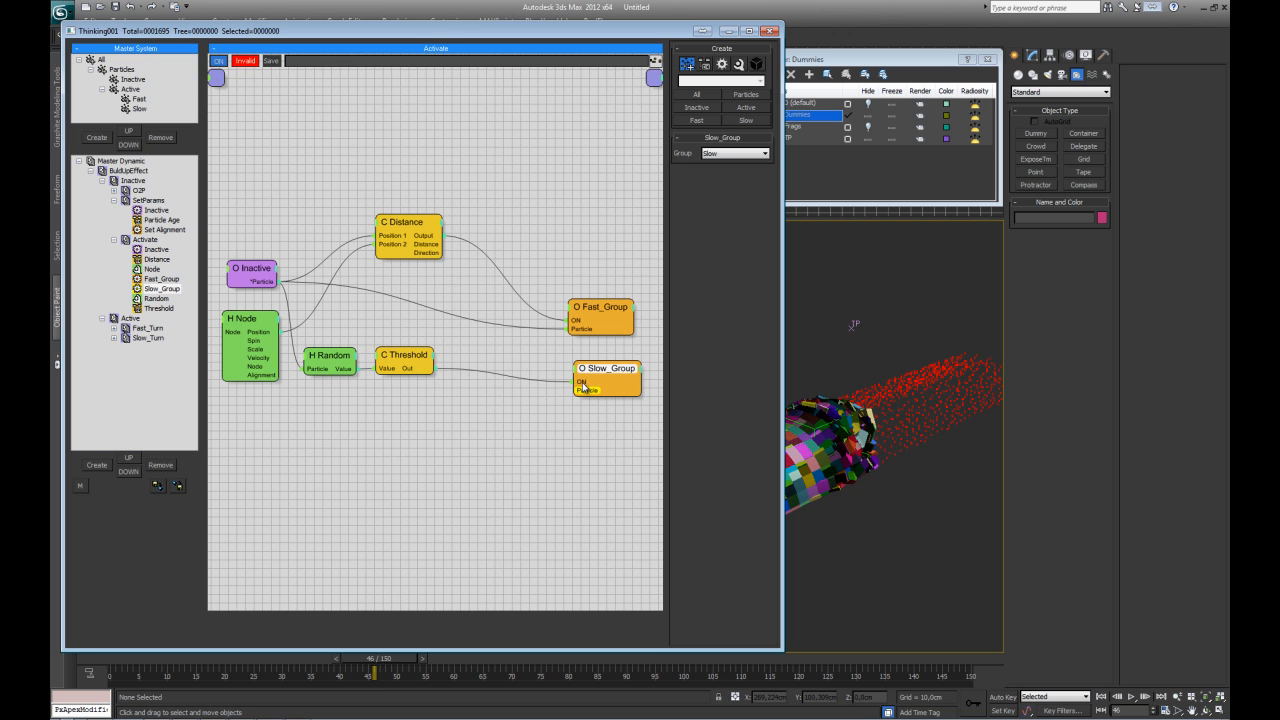
- Insert an AND helper before Slow_Group, feeding it the Threshold and Distance outputs and connecting its Out to Slow_Group's ON
left_click(410, 238)
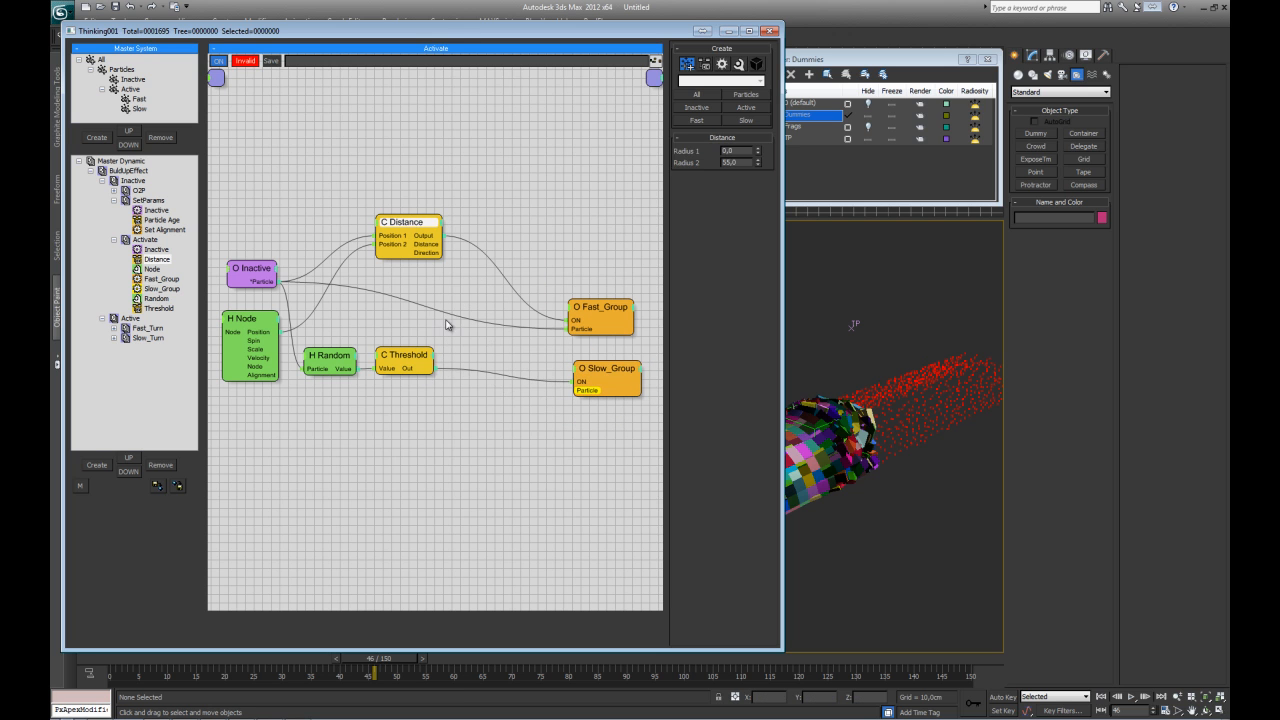
left_click(581, 393)
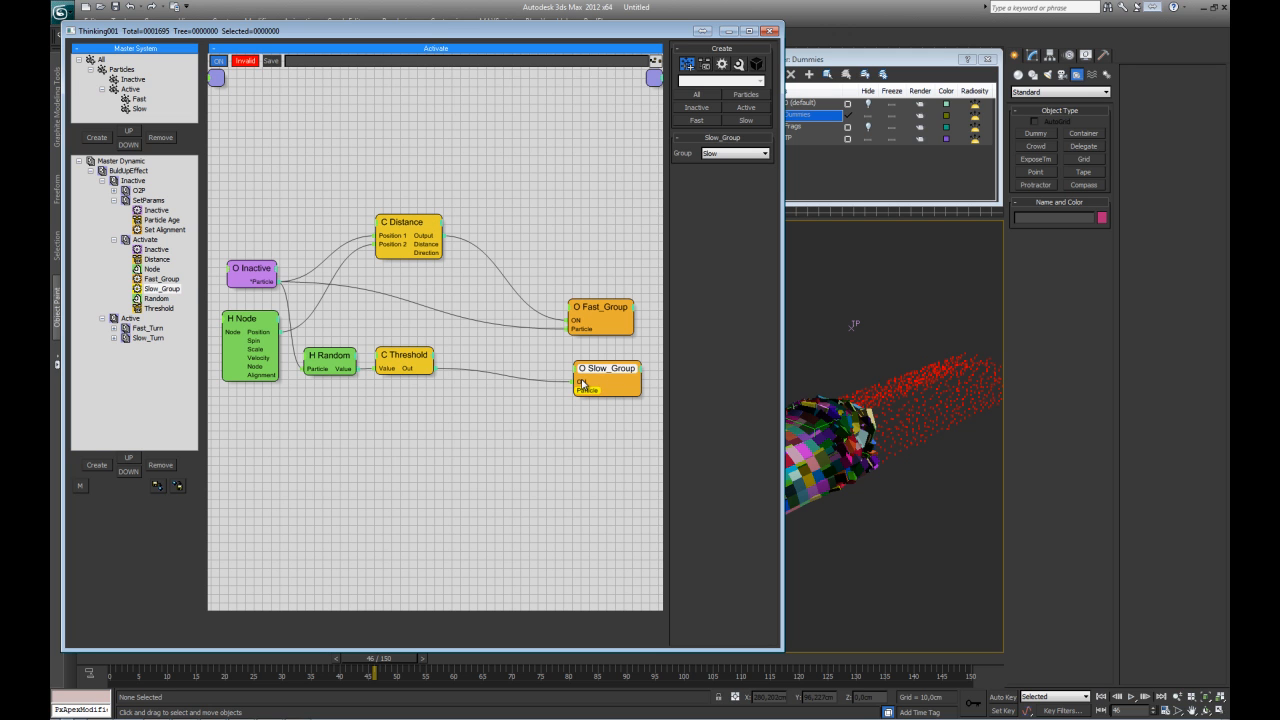
right_click(418, 356)
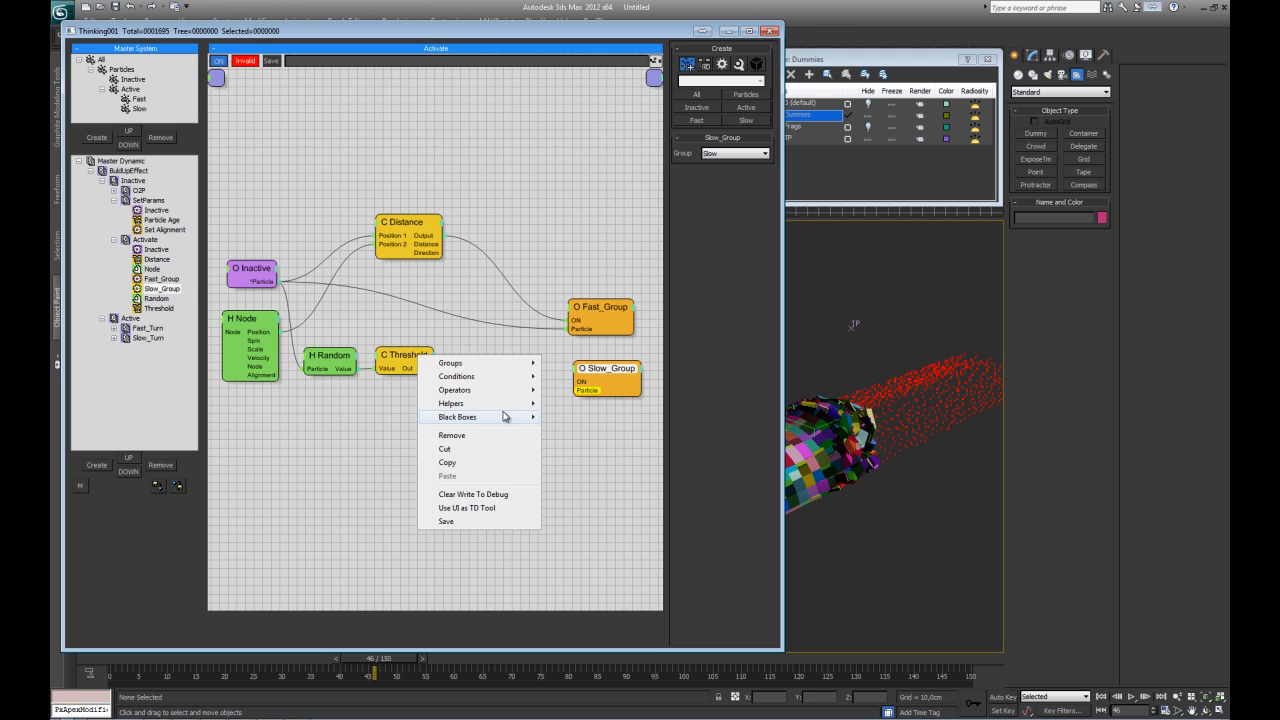
mouse_move(535, 406)
left_click(662, 409)
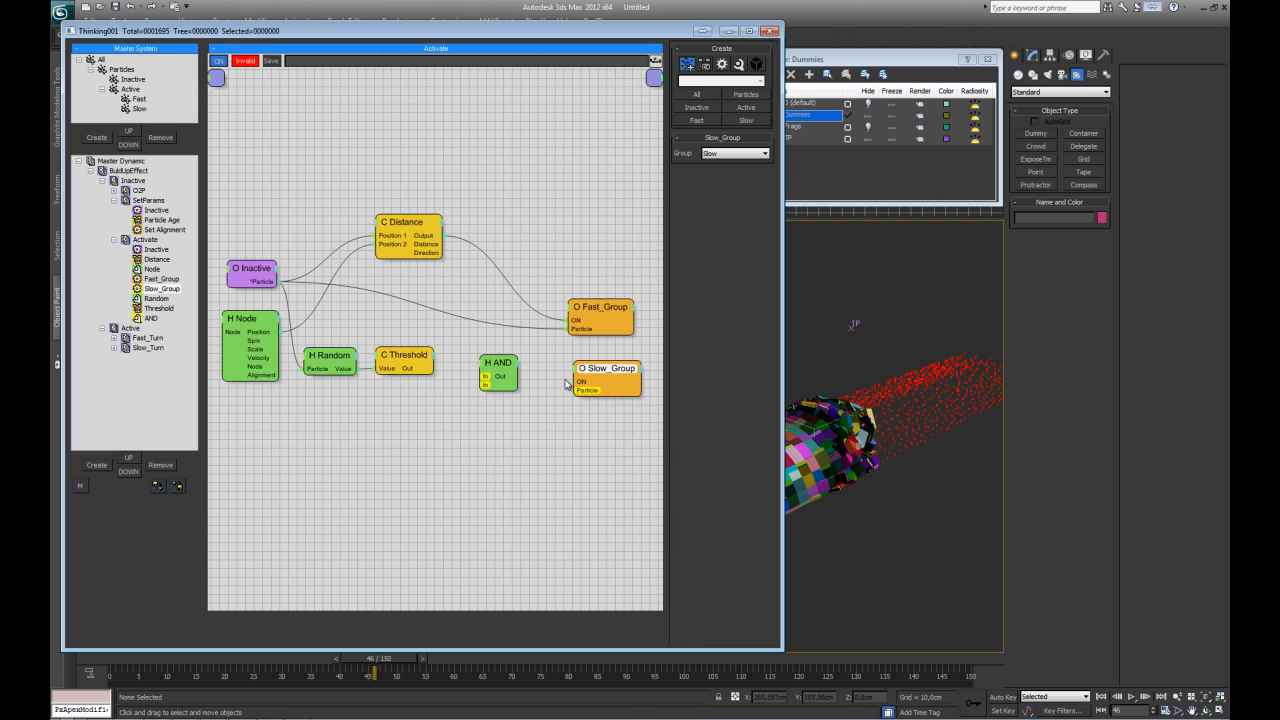
left_click_drag(431, 369, 484, 385)
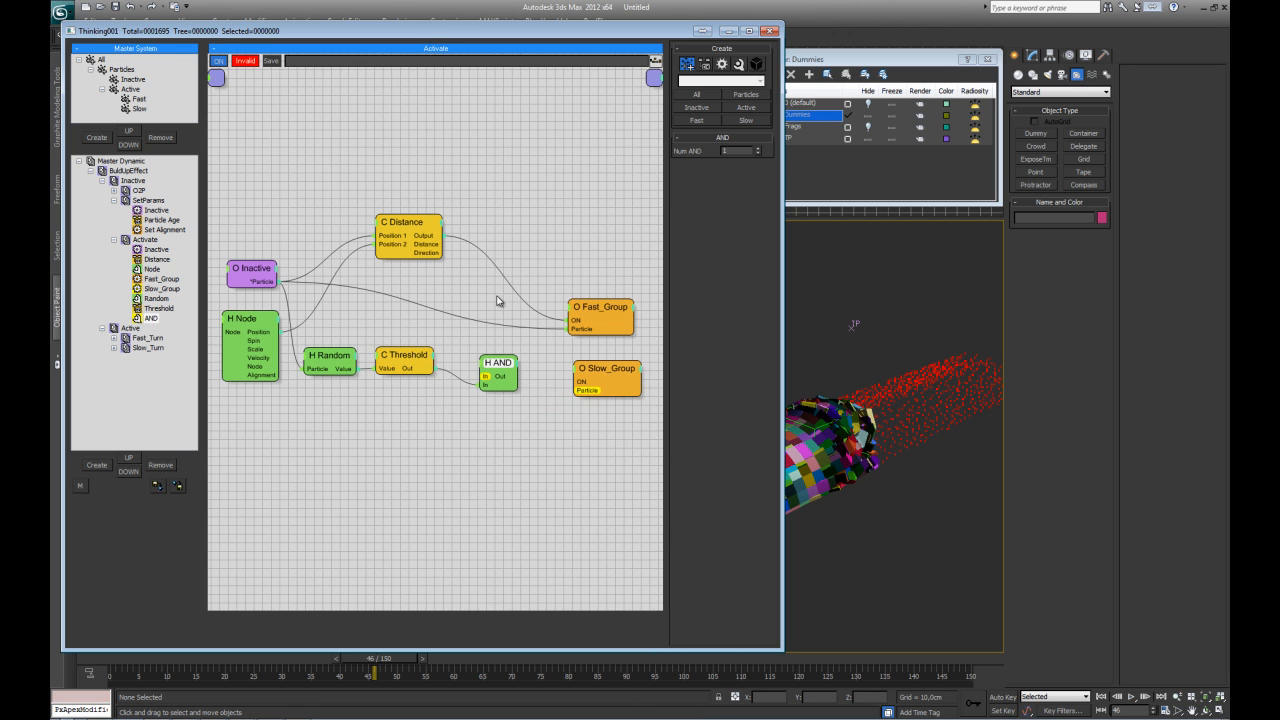
left_click_drag(442, 237, 494, 347)
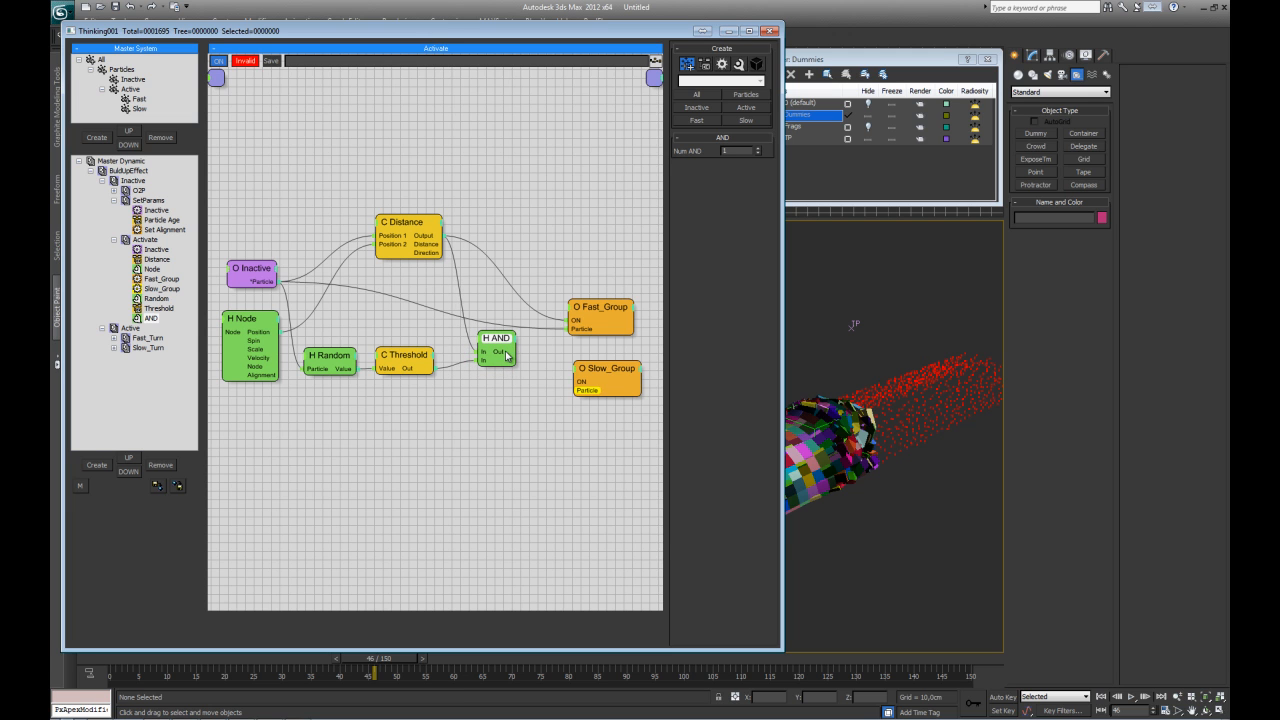
left_click_drag(506, 356, 578, 381)
- Connect the Inactive particle output to Slow_Group's Particle input
left_click_drag(404, 229, 395, 223)
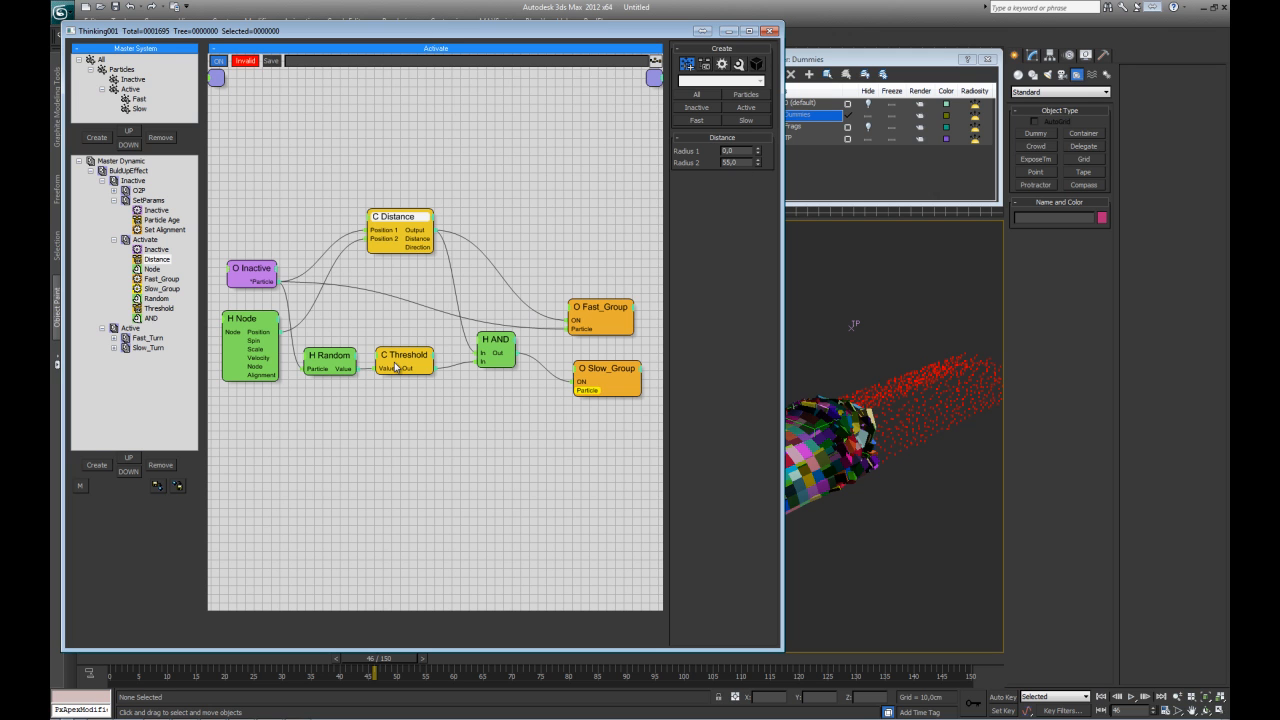
left_click(352, 358)
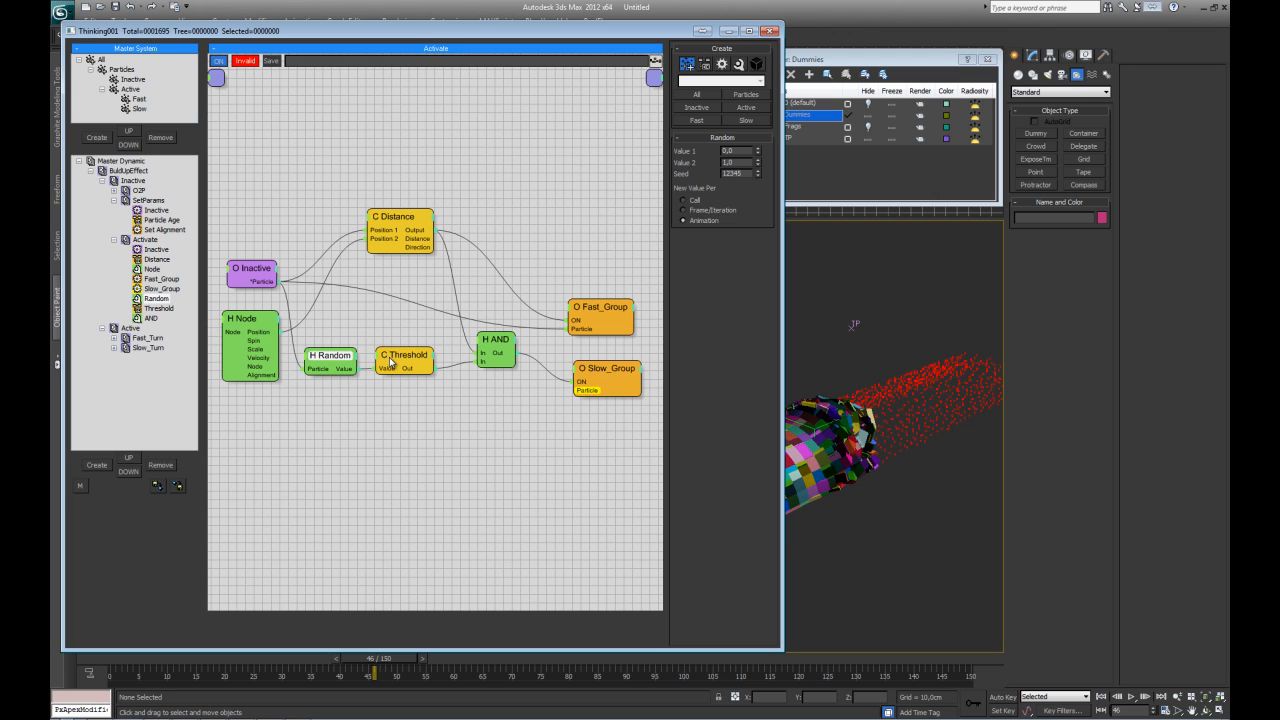
left_click(391, 362)
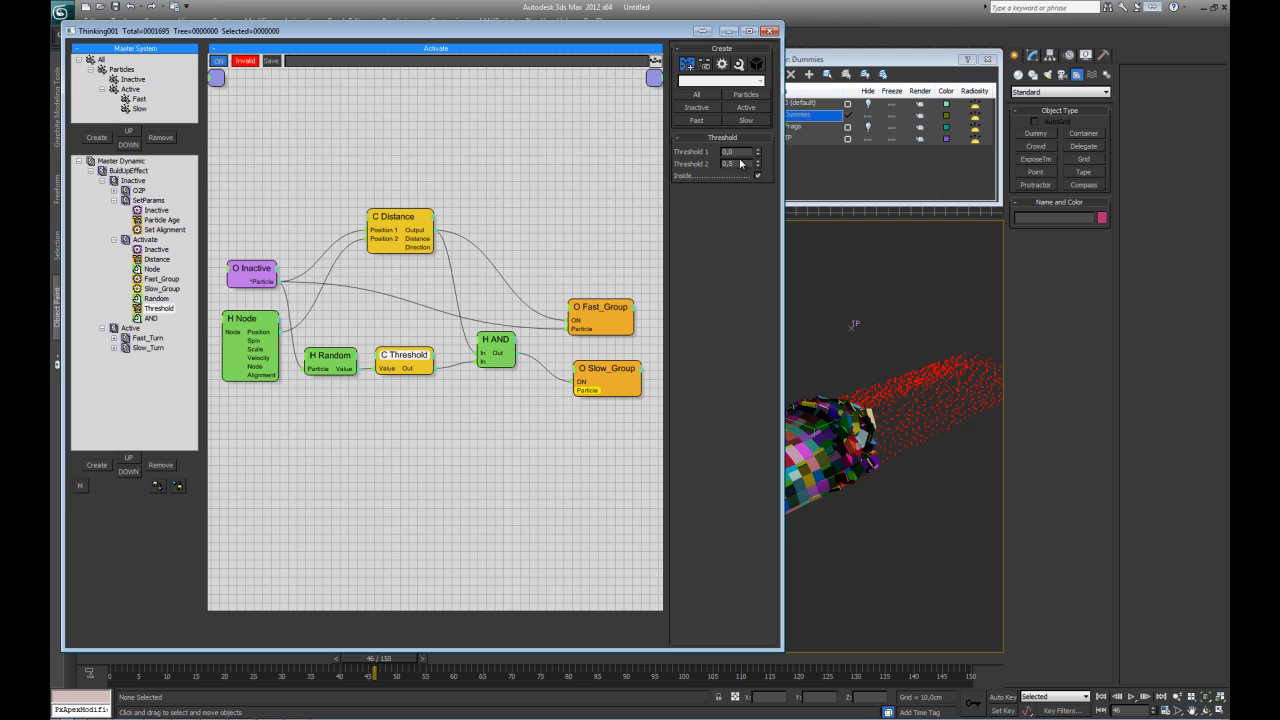
left_click(496, 339)
left_click_drag(260, 285, 579, 390)
left_click(604, 372)
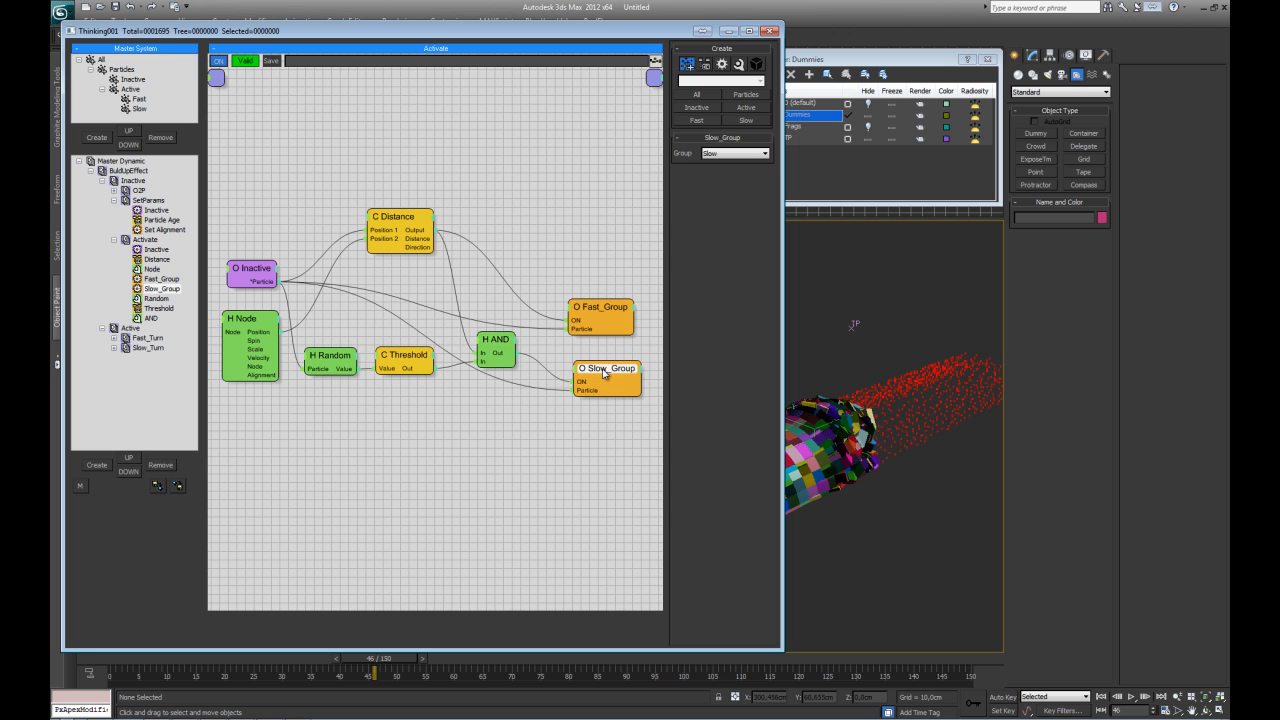
- Move the Fast_Group operator and the AND helper apart to free space between them
left_click_drag(588, 313, 596, 293)
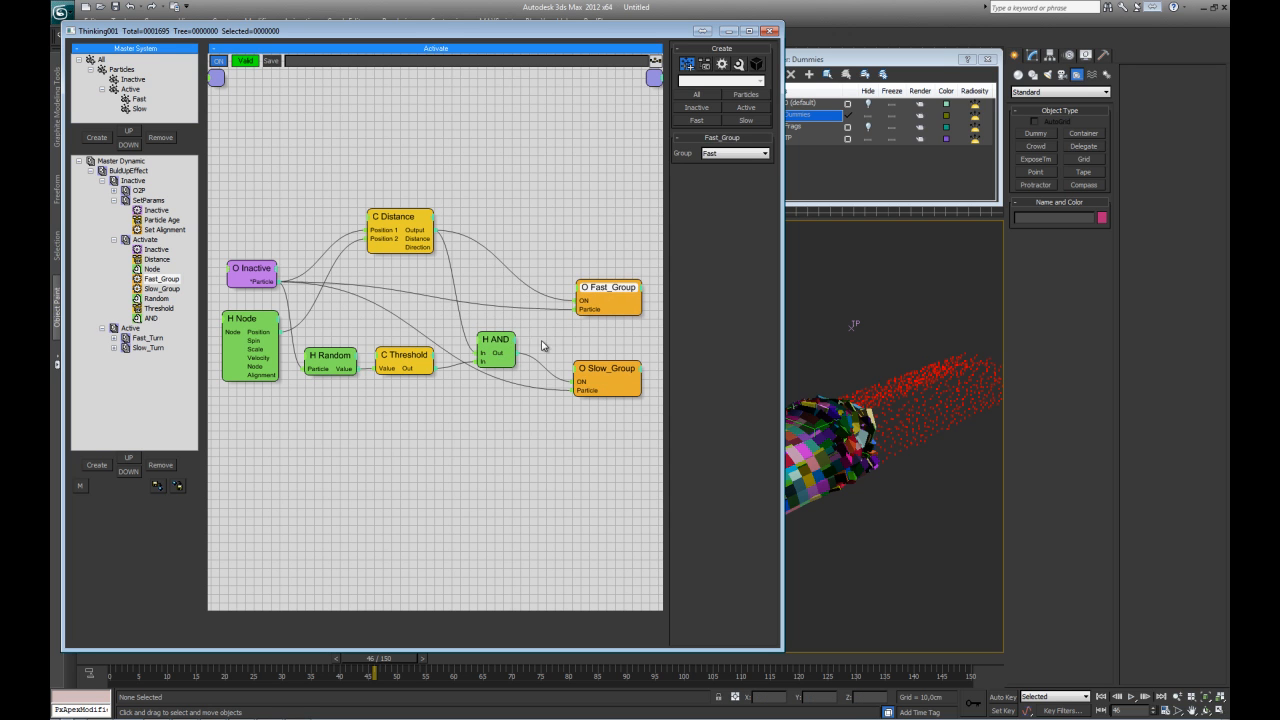
left_click_drag(496, 344, 482, 342)
left_click_drag(590, 300, 607, 287)
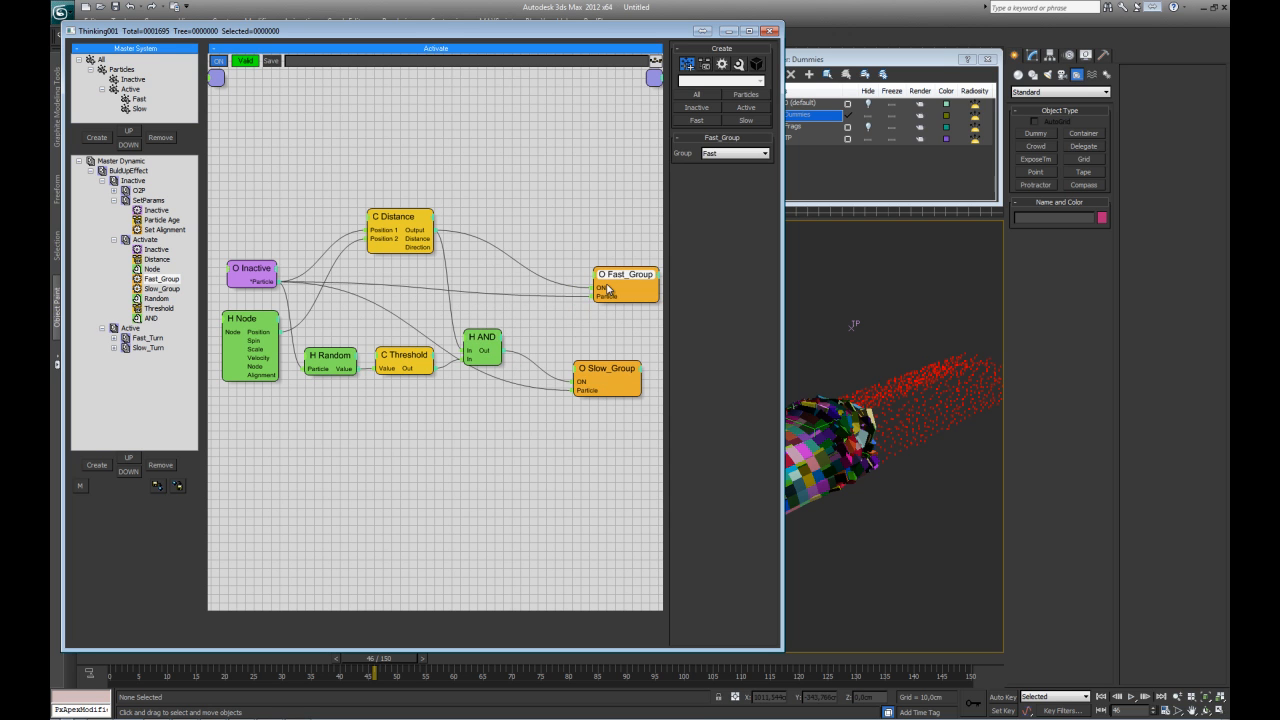
- Add an Invert helper fed by the AND output and spread it and Fast_Group farther from the other nodes
left_click(535, 338)
right_click(471, 334)
mouse_move(530, 381)
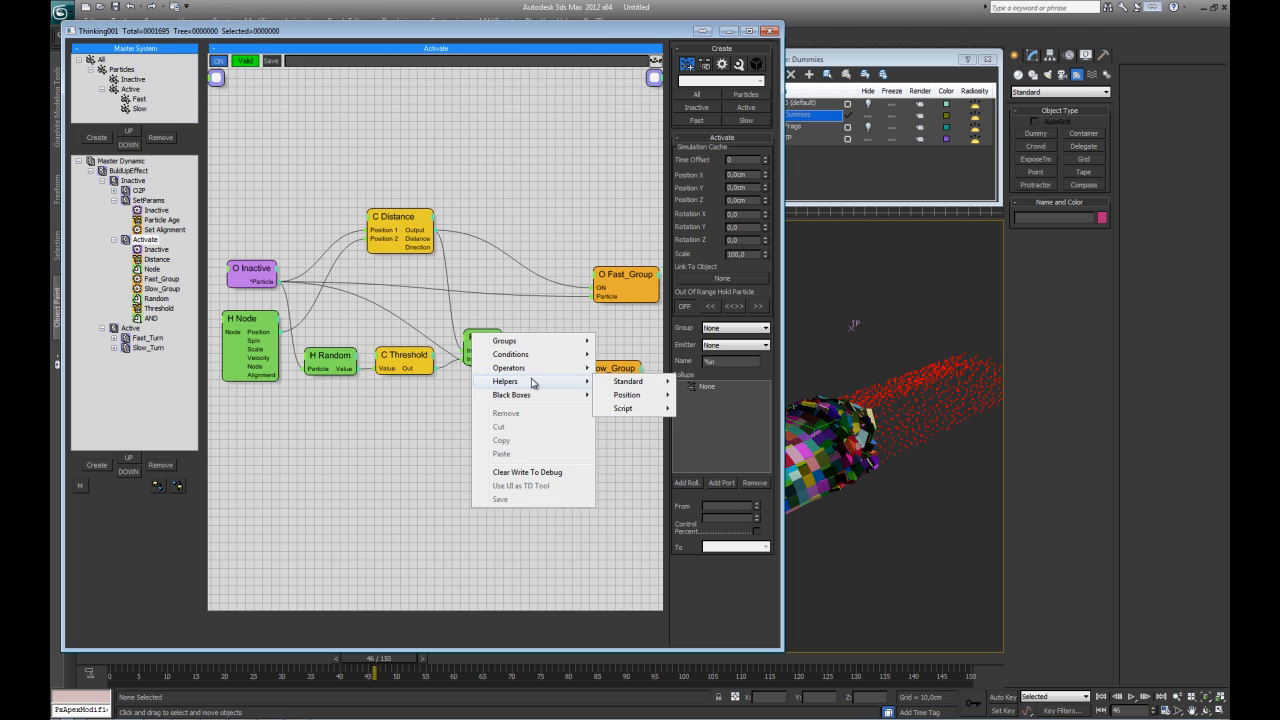
mouse_move(618, 384)
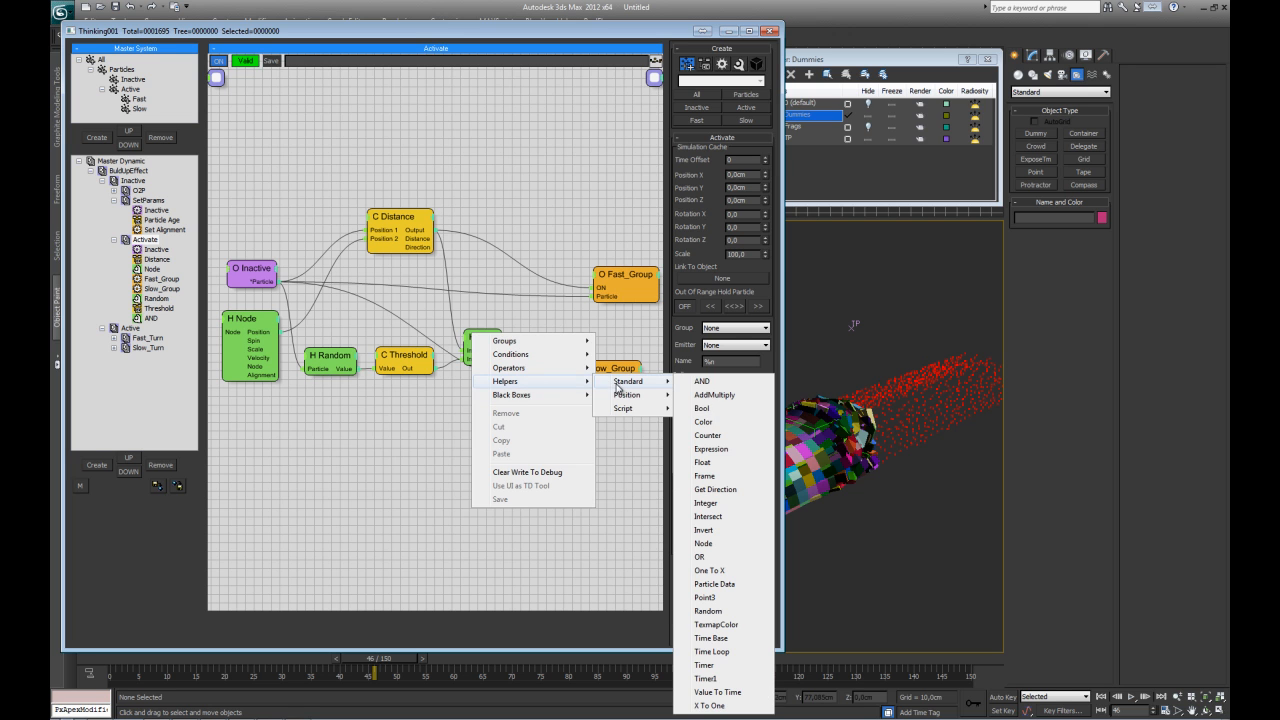
left_click(722, 530)
left_click_drag(555, 336, 496, 350)
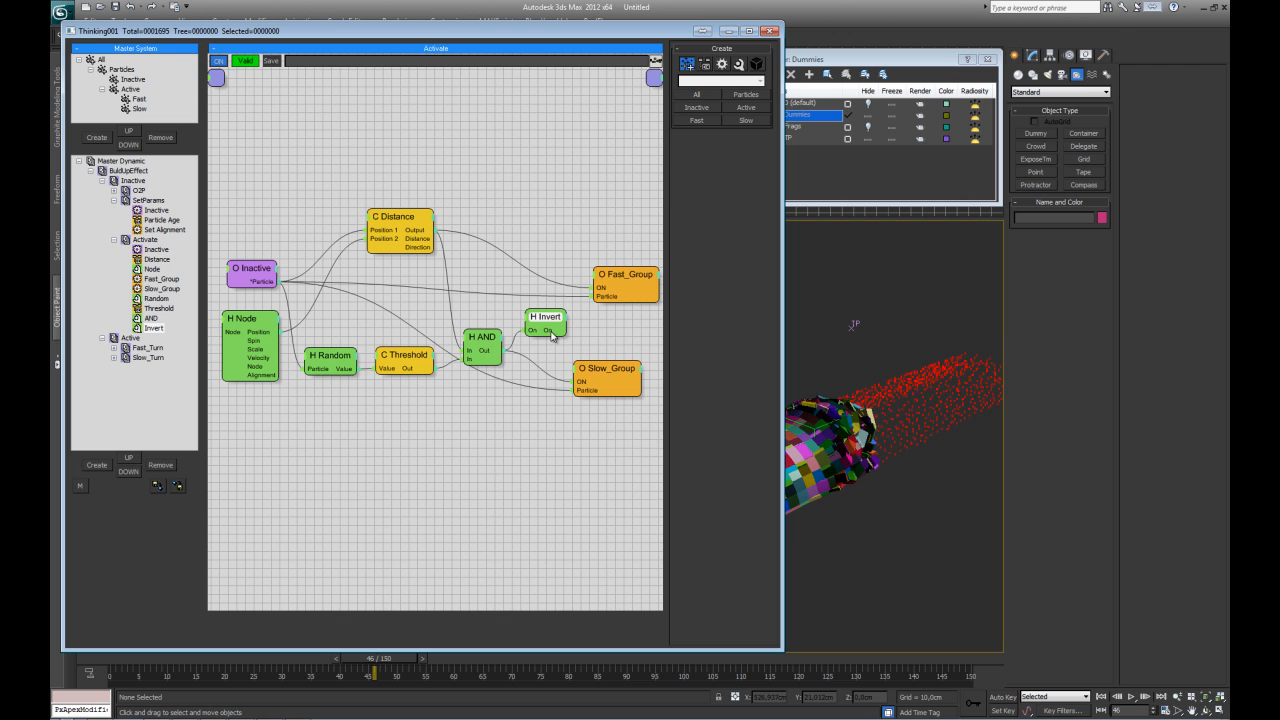
middle_click_drag(548, 255, 494, 287)
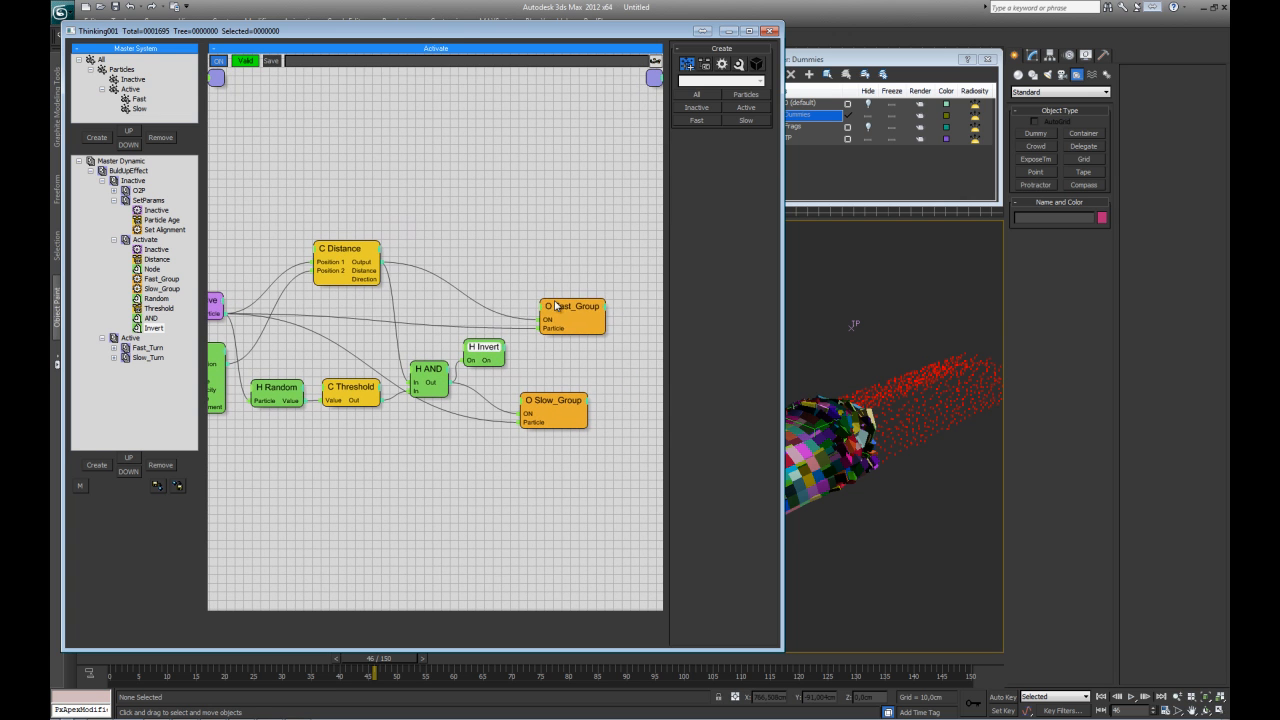
left_click(594, 272)
left_click_drag(486, 348, 493, 345)
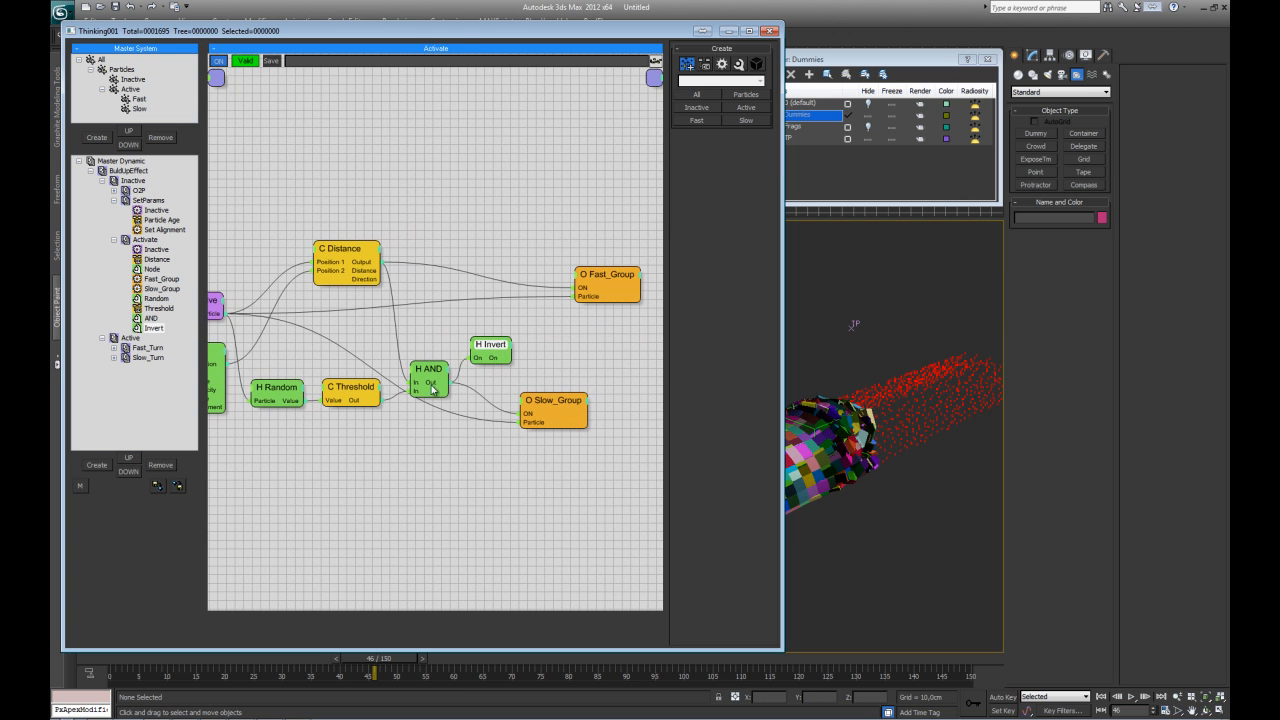
- Disconnect the Distance output from Fast_Group's ON input
left_click(364, 395)
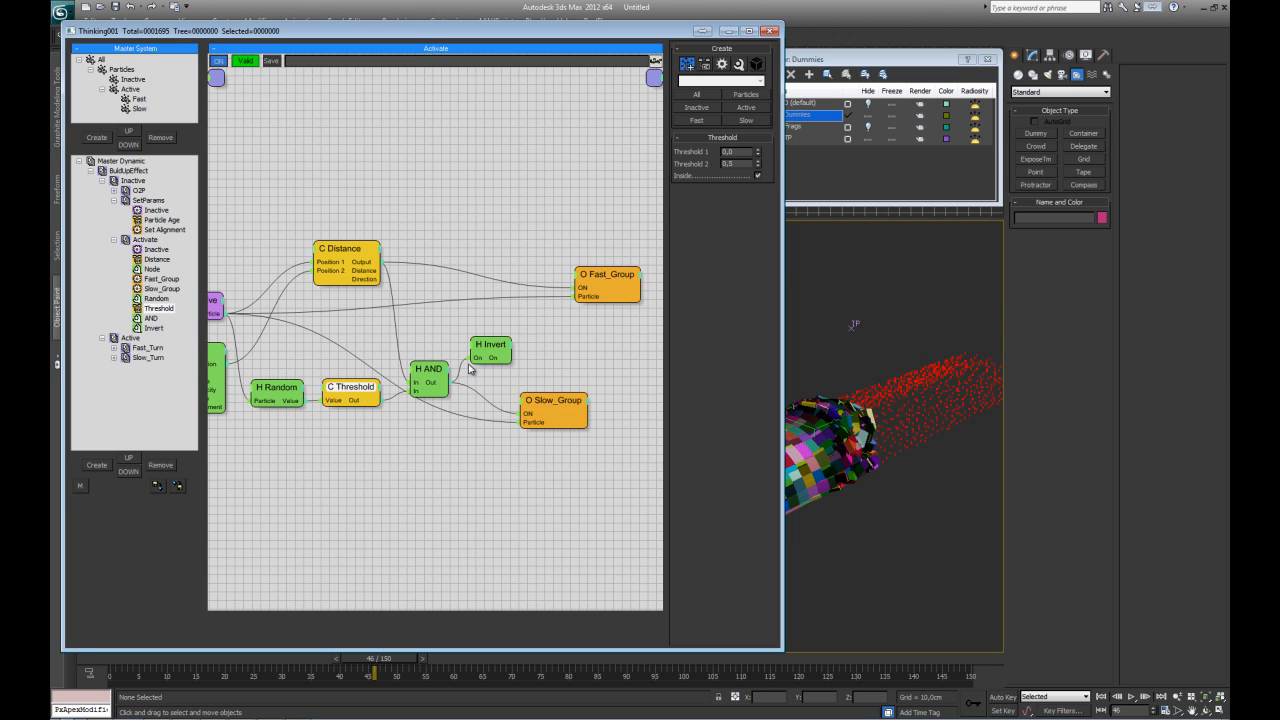
left_click(498, 372)
middle_click_drag(465, 375, 494, 365)
left_click(452, 360)
left_click(516, 340)
left_click(462, 362)
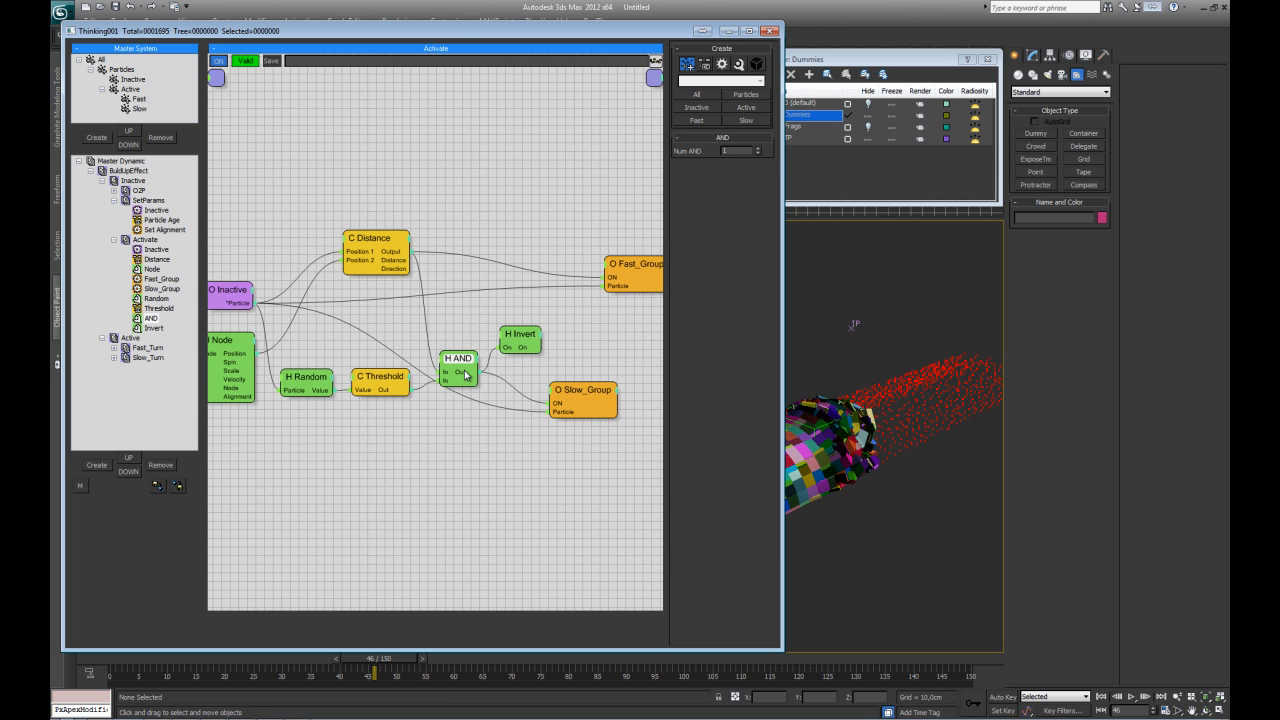
left_click(515, 346)
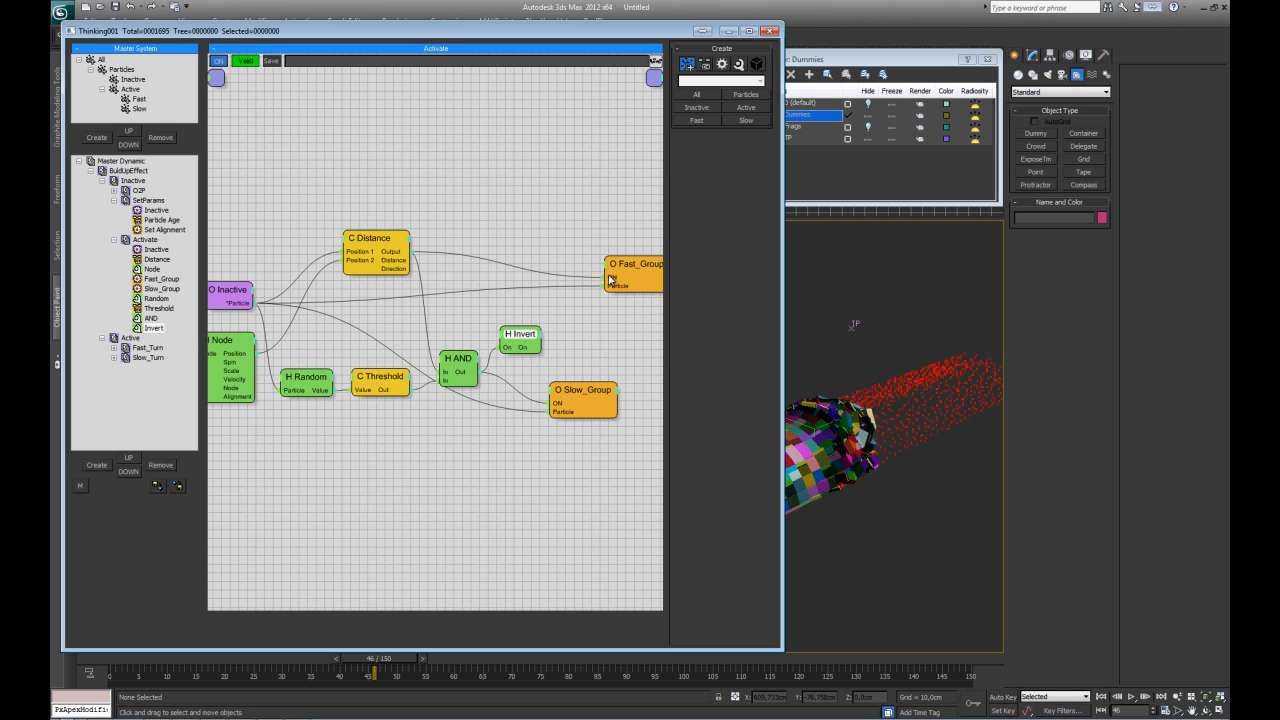
middle_click_drag(614, 282, 588, 312)
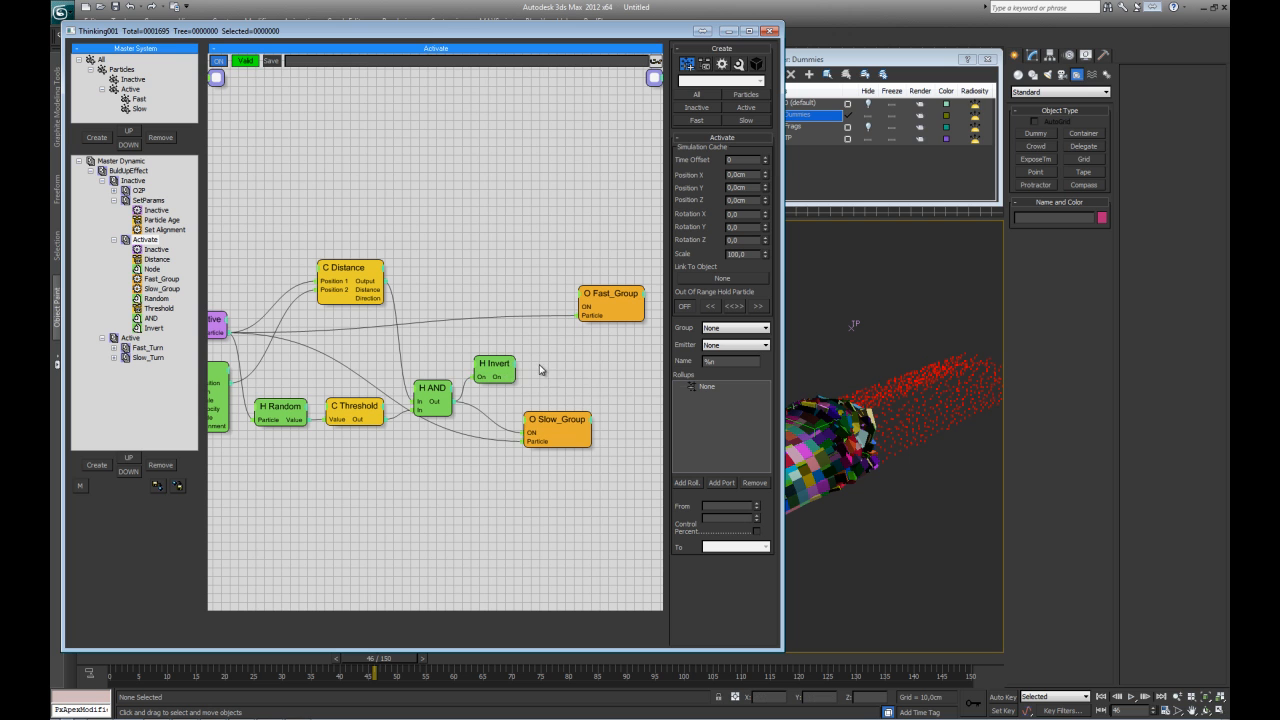
- Add a second AND helper to the Activate network and feed its inputs from Invert and the Distance Output
right_click(478, 366)
mouse_move(589, 401)
mouse_move(632, 414)
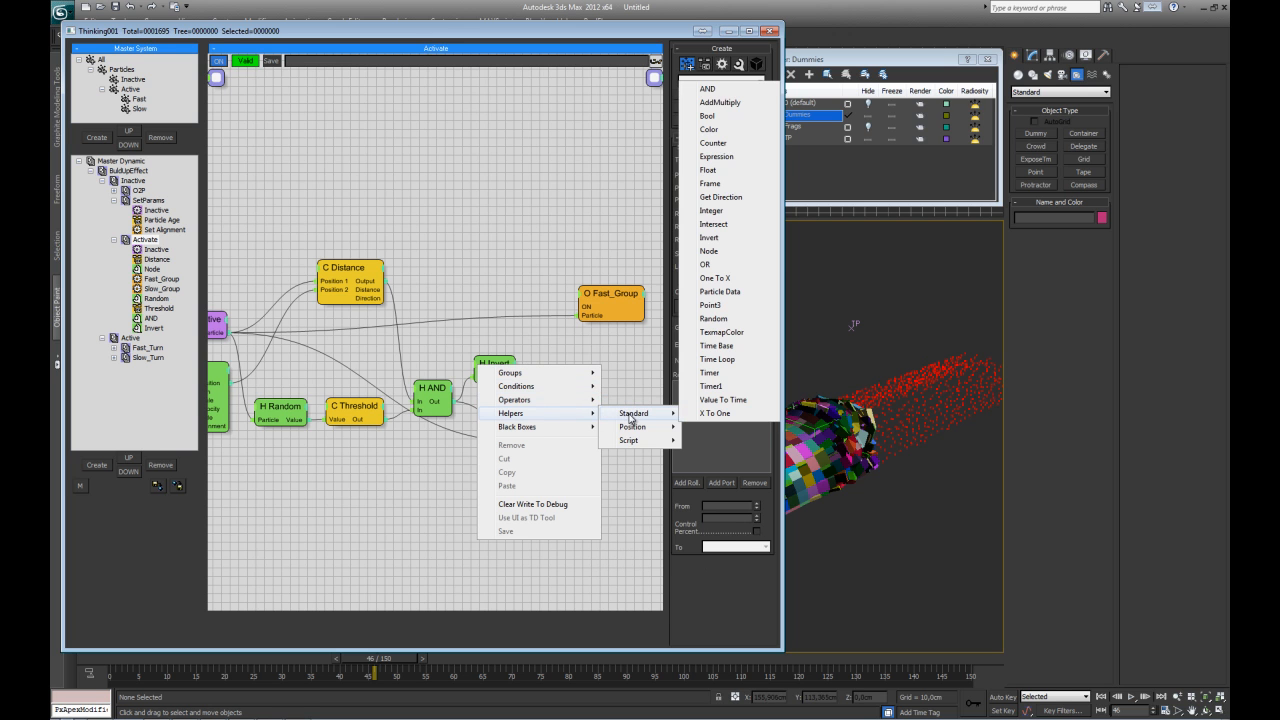
left_click(714, 95)
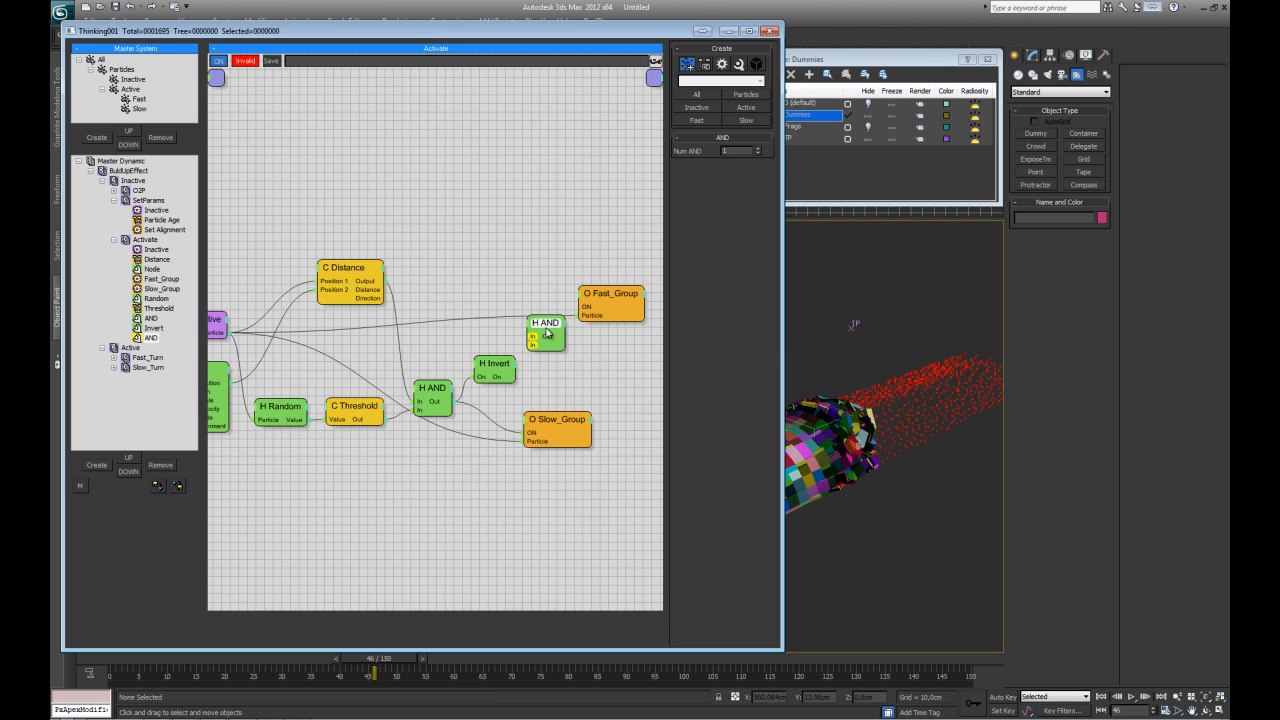
left_click_drag(533, 345, 509, 381)
left_click_drag(532, 336, 382, 288)
- Connect the new AND helper's output to Fast_Group's ON input and space the two nodes apart
left_click_drag(614, 292, 633, 298)
left_click_drag(545, 322, 544, 277)
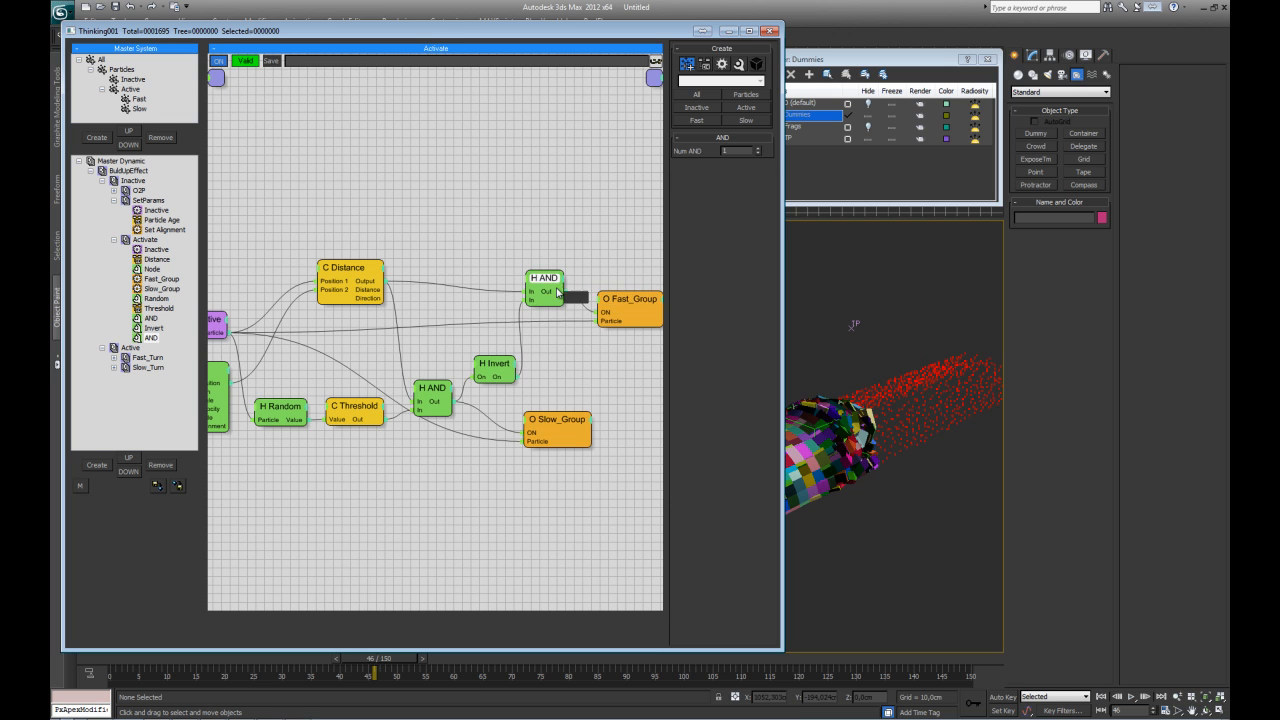
left_click_drag(625, 298, 621, 323)
left_click(419, 474)
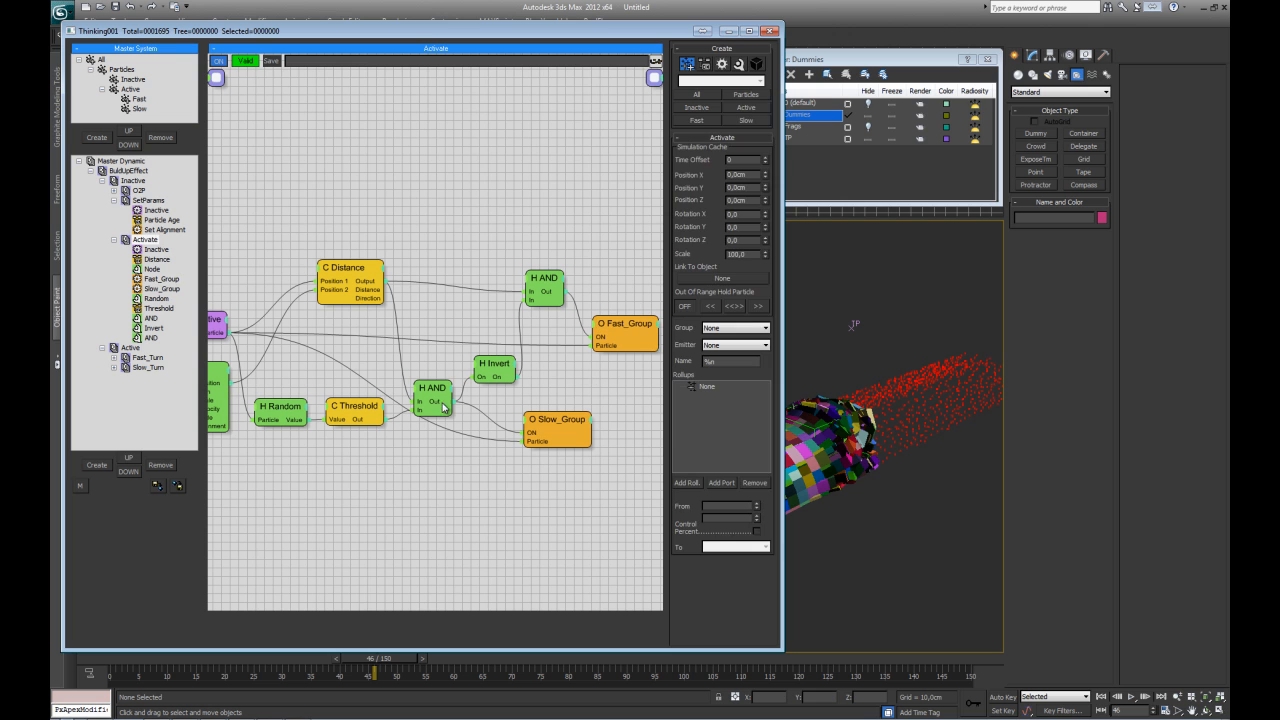
- Tidy the Activate network by repositioning Slow_Group, Fast_Group and the AND helper that drives Fast_Group
left_click(559, 428)
mouse_move(559, 428)
left_mouse_down()
mouse_move(576, 430)
mouse_move(568, 437)
left_mouse_up()
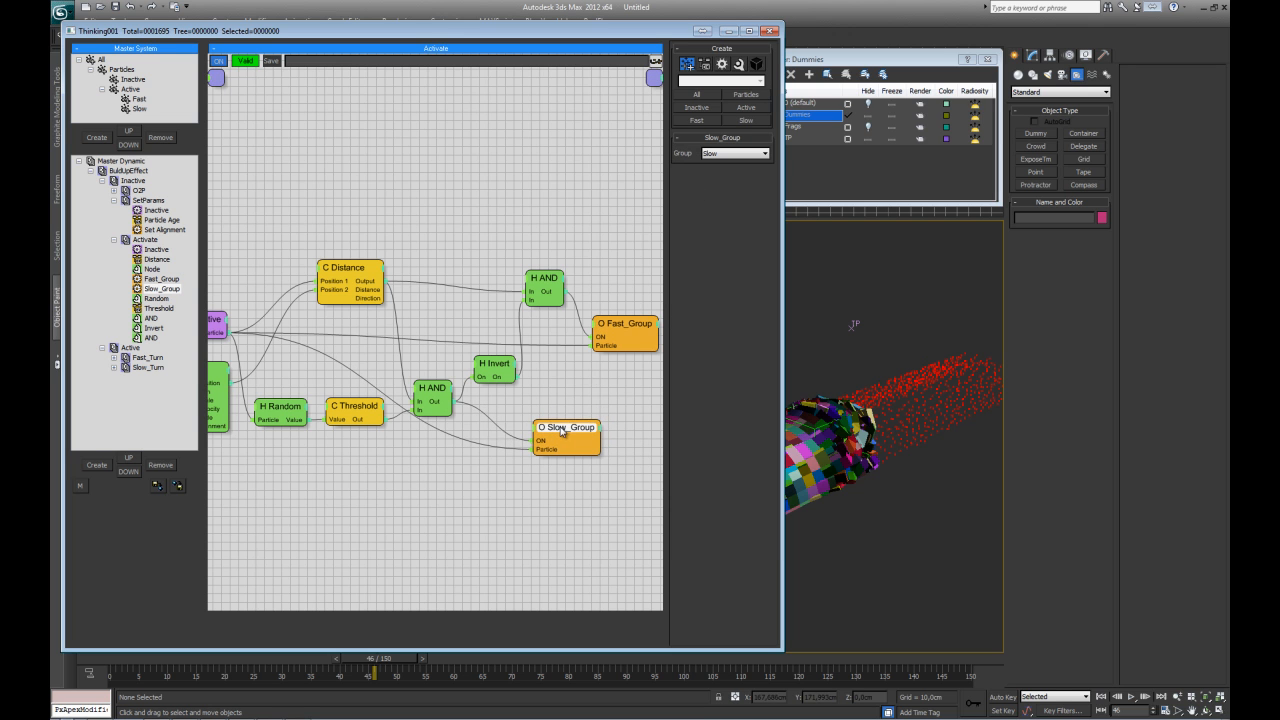
left_click(614, 327)
left_click_drag(563, 285, 546, 286)
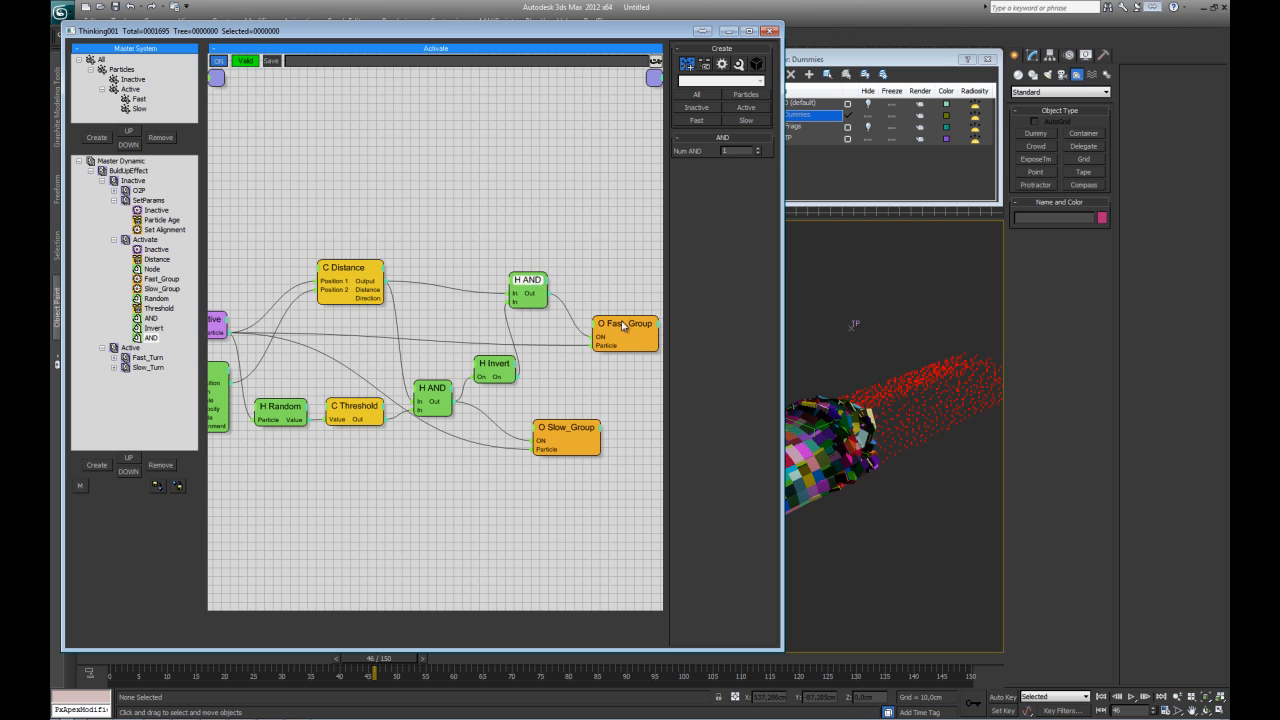
left_click_drag(624, 326, 617, 321)
left_click_drag(533, 288, 551, 301)
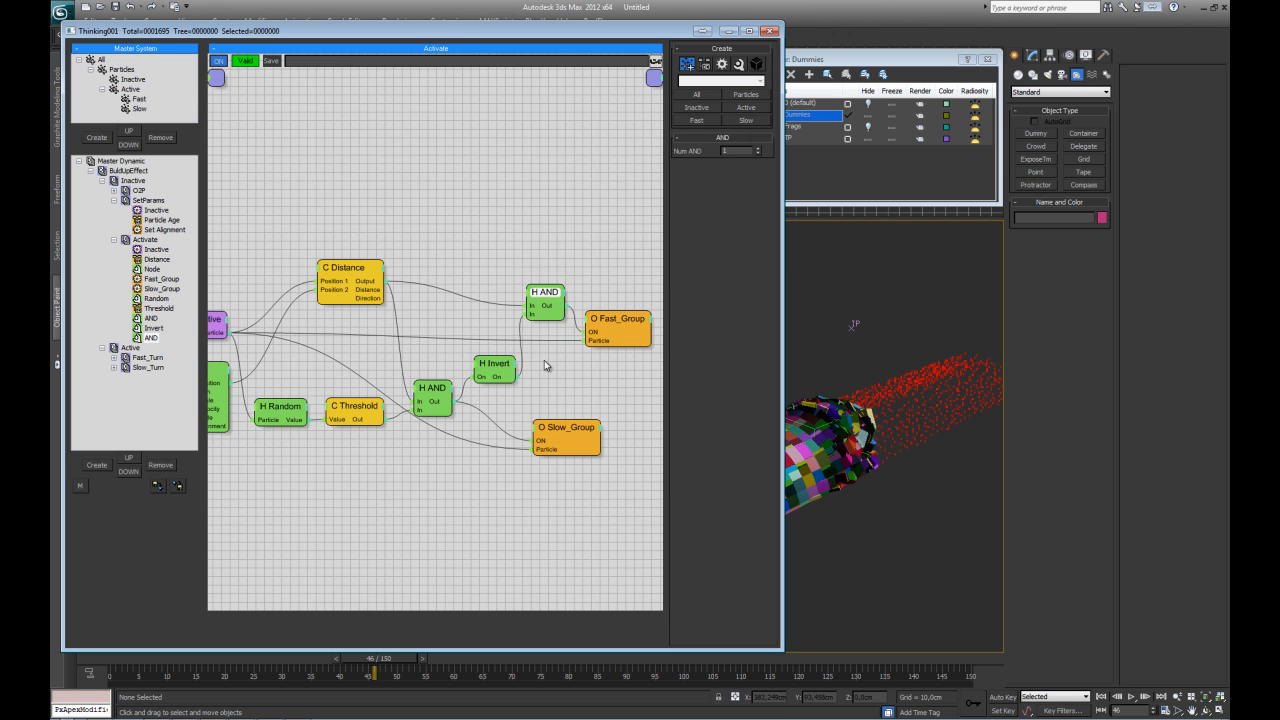
left_click(586, 418)
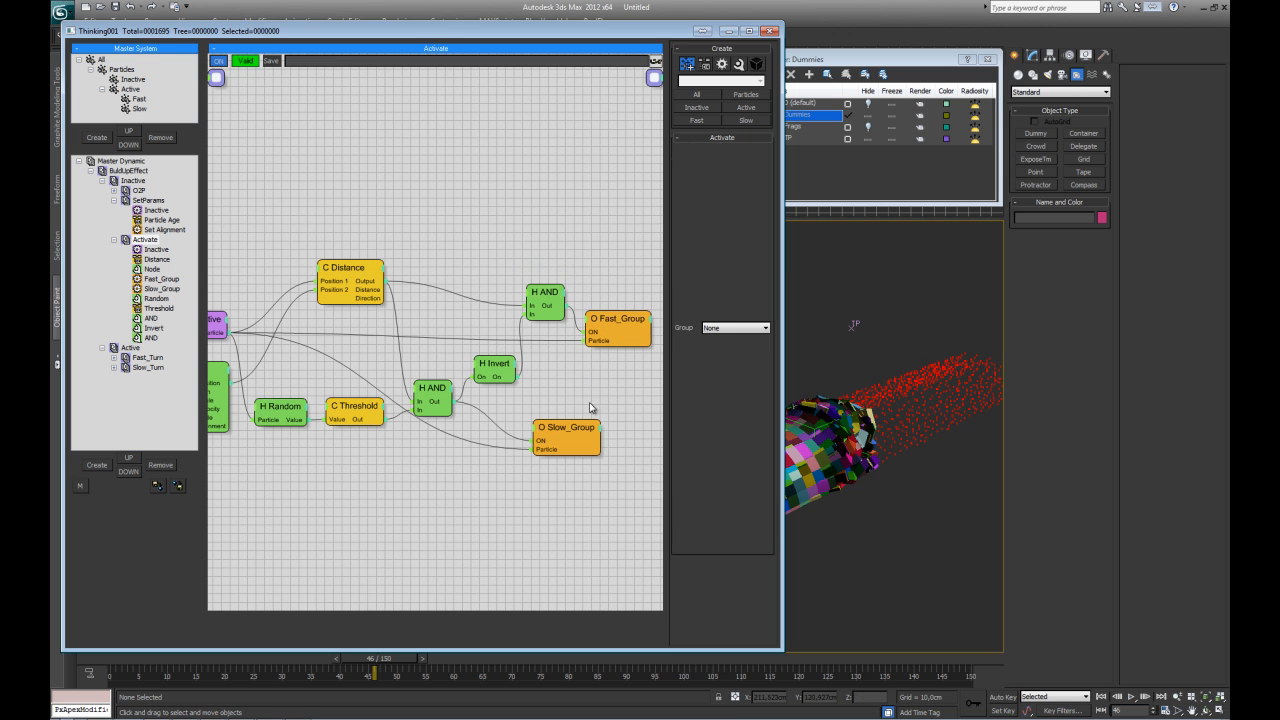
- Narrow the Thinking Particles window to uncover the Perspective viewport and scrub the animation to frame 16 in wireframe
left_click(905, 581)
key("F3")
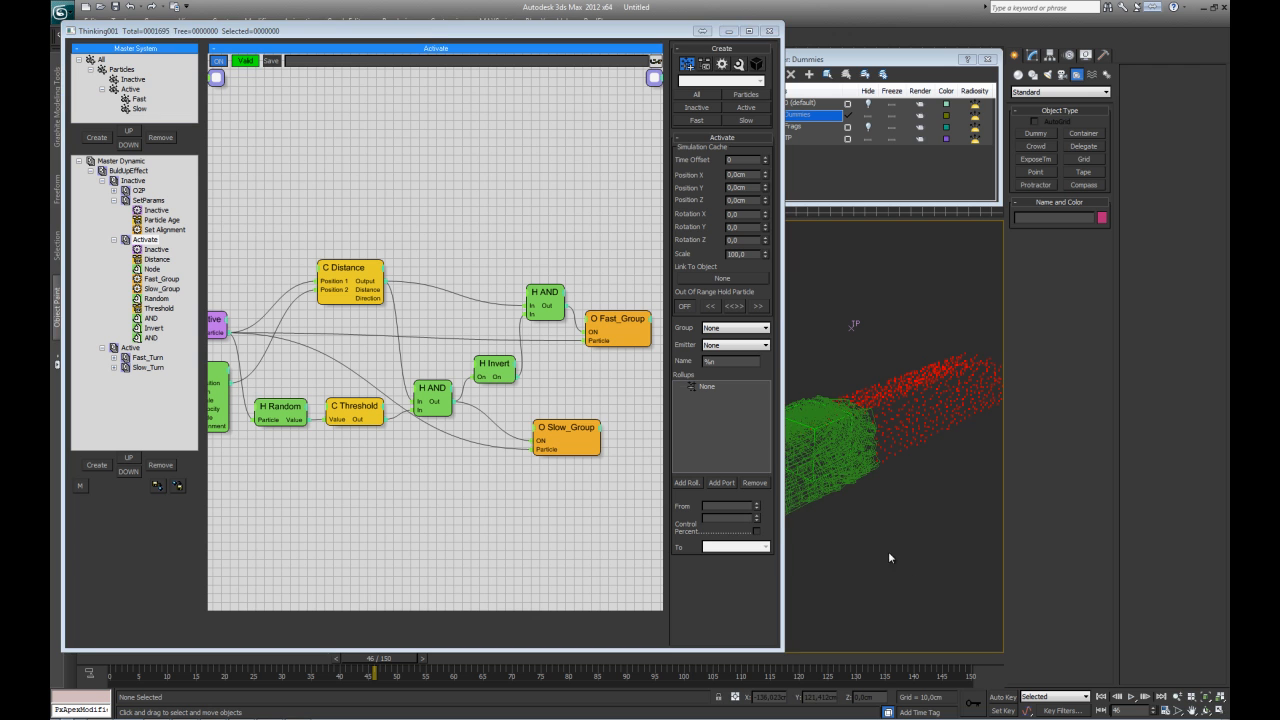
left_click_drag(785, 520, 474, 520)
left_click_drag(116, 664, 200, 659)
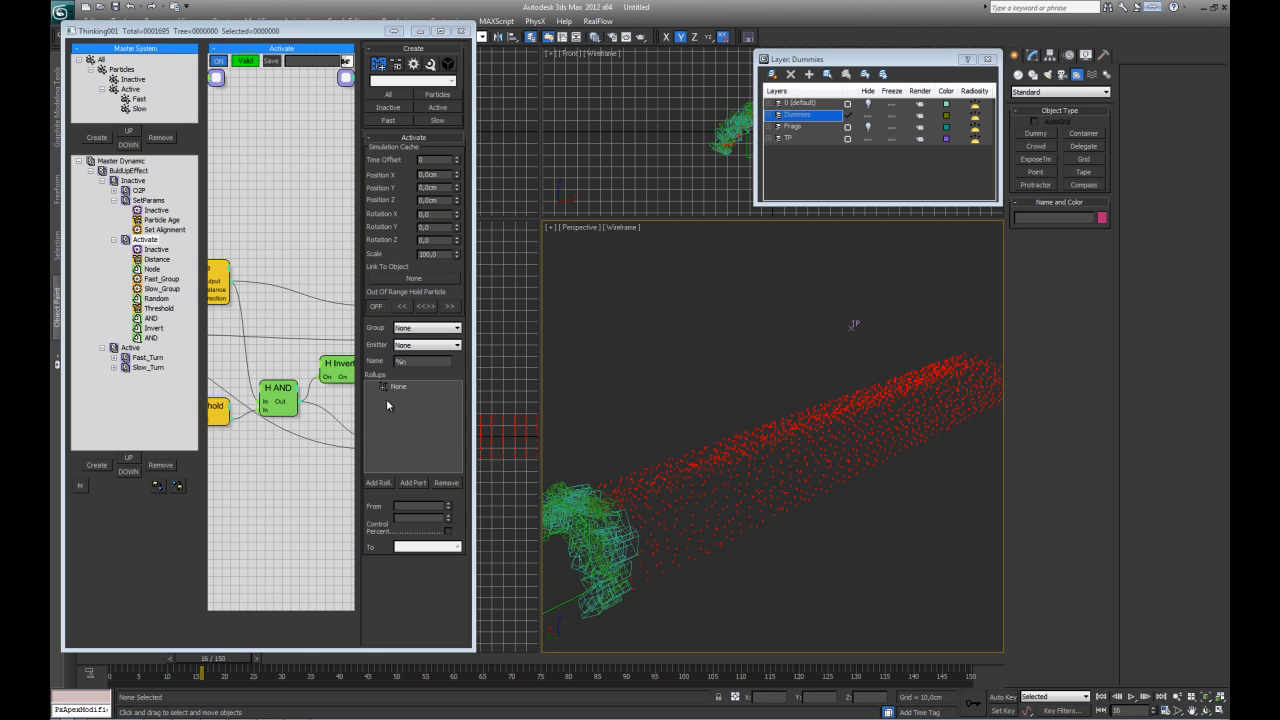
- Open the Slow_Turn network, return the Perspective viewport to shaded display and scrub the build-up to frame 67
left_click(143, 367)
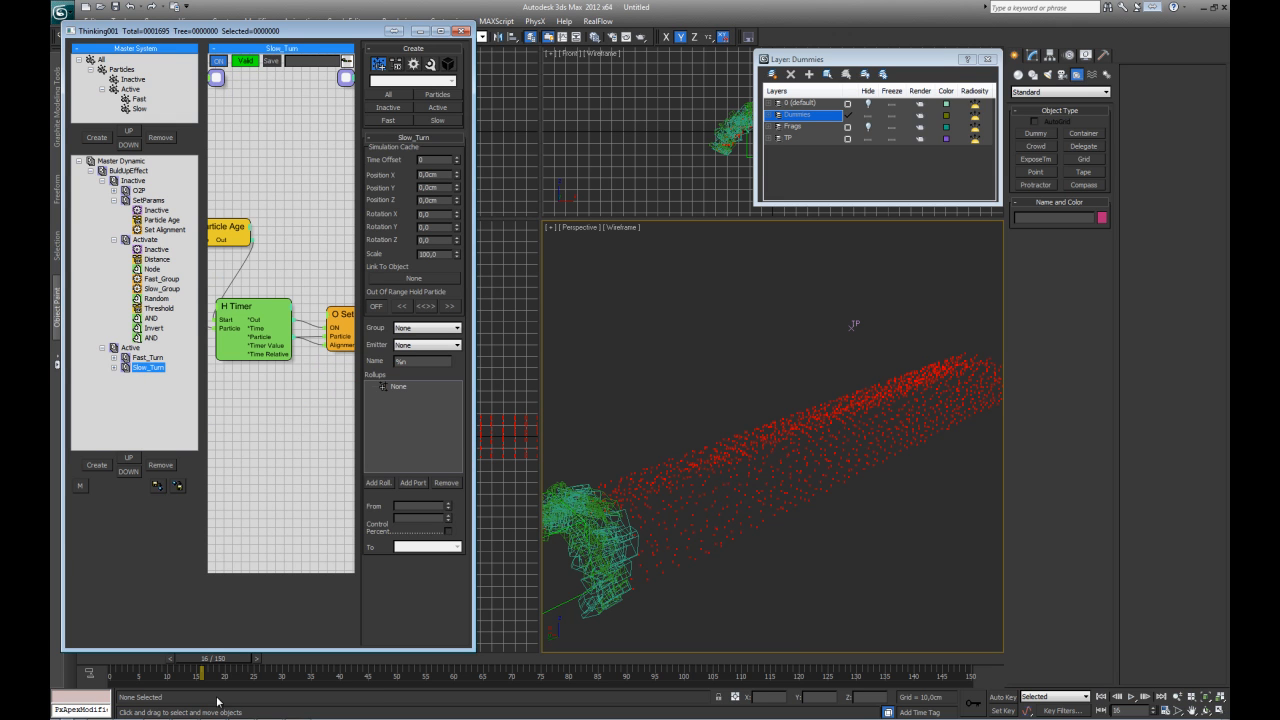
left_click(773, 575)
key("F3")
left_click_drag(150, 664, 327, 665)
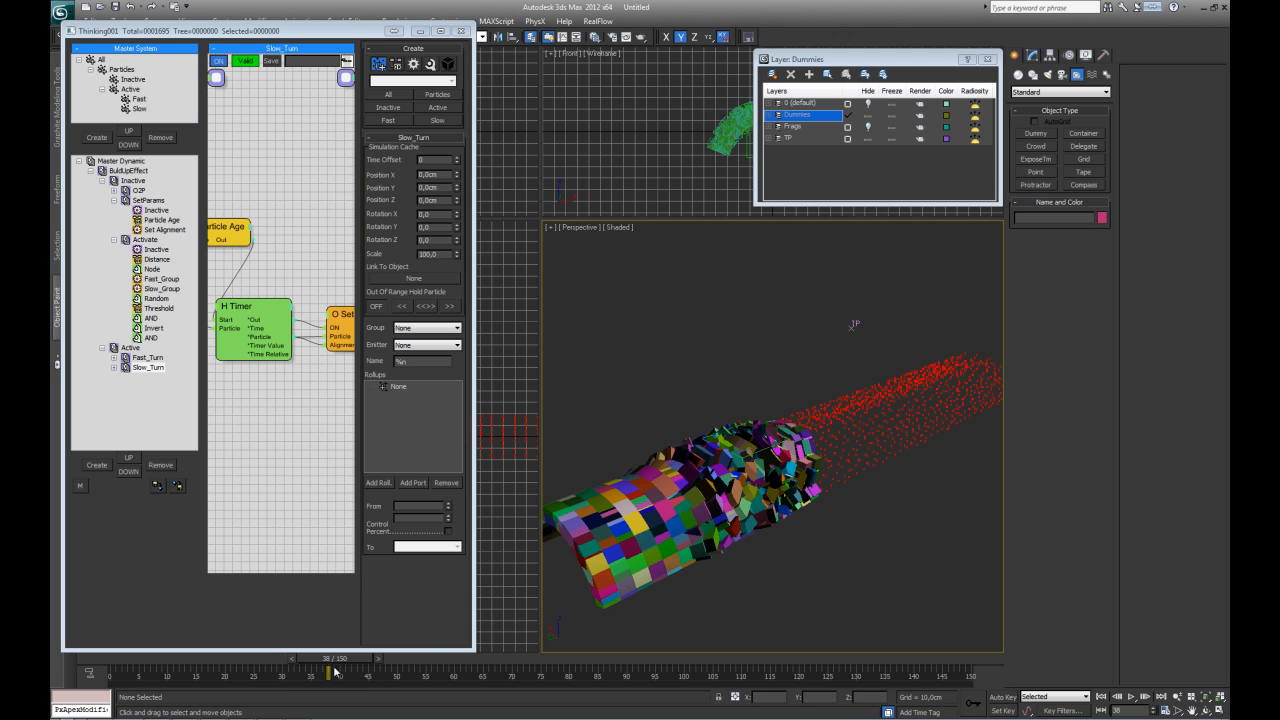
left_click_drag(336, 670, 511, 660)
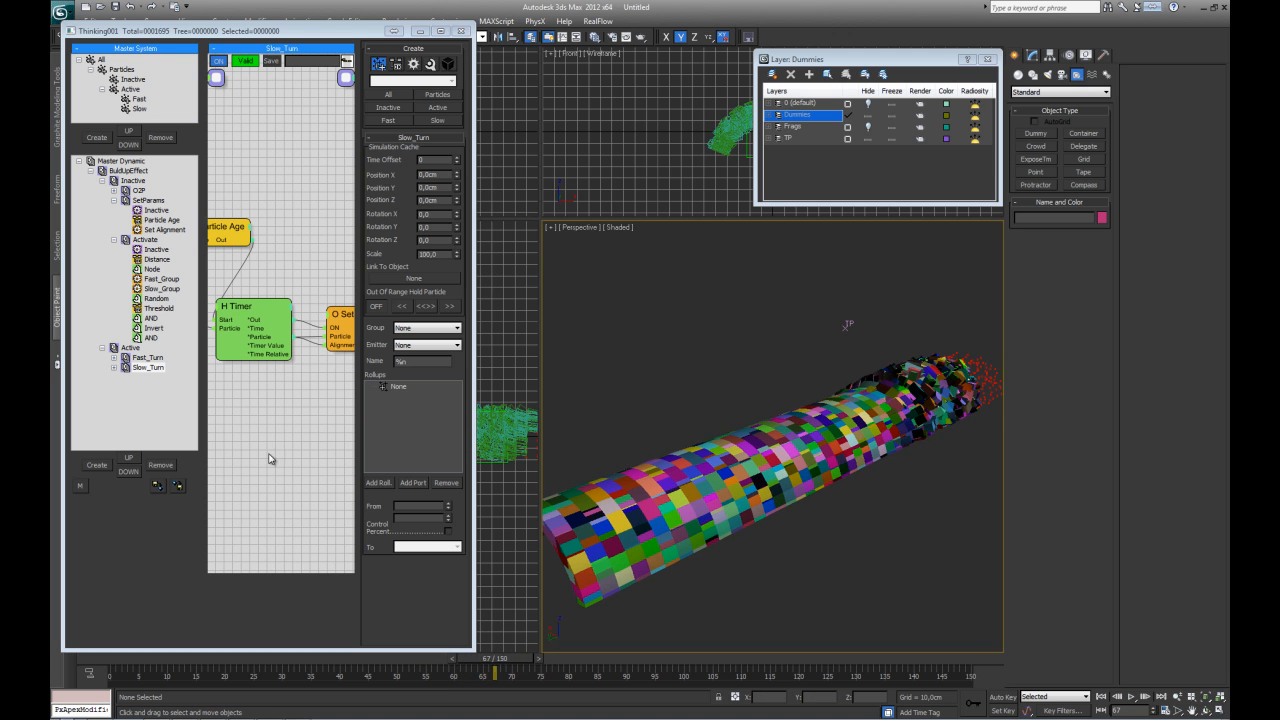
- Examine the fragments' build-up from the opposite end of the arch by scrubbing the animation through to frame 91
middle_click_drag(789, 535, 763, 543, "alt")
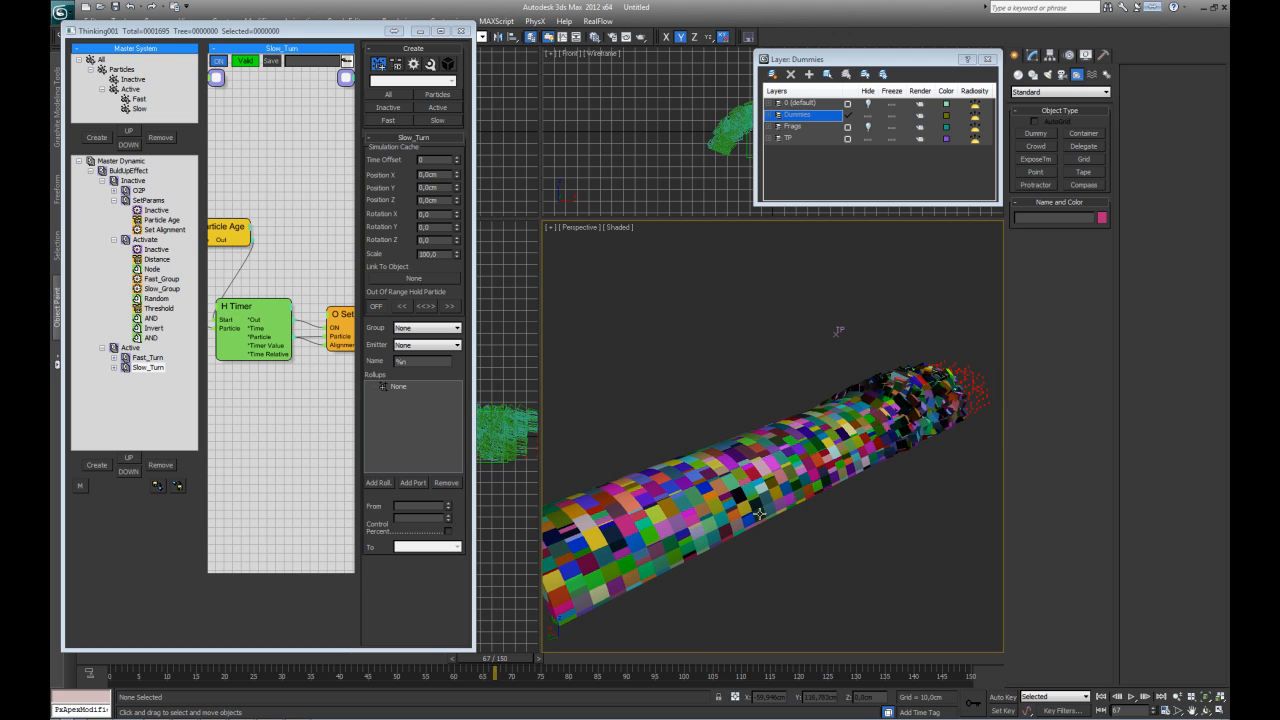
mouse_move(771, 533)
middle_mouse_down("alt")
mouse_move(743, 511)
mouse_move(817, 523)
mouse_move(665, 477)
mouse_move(741, 505)
mouse_move(790, 543)
middle_mouse_up("alt")
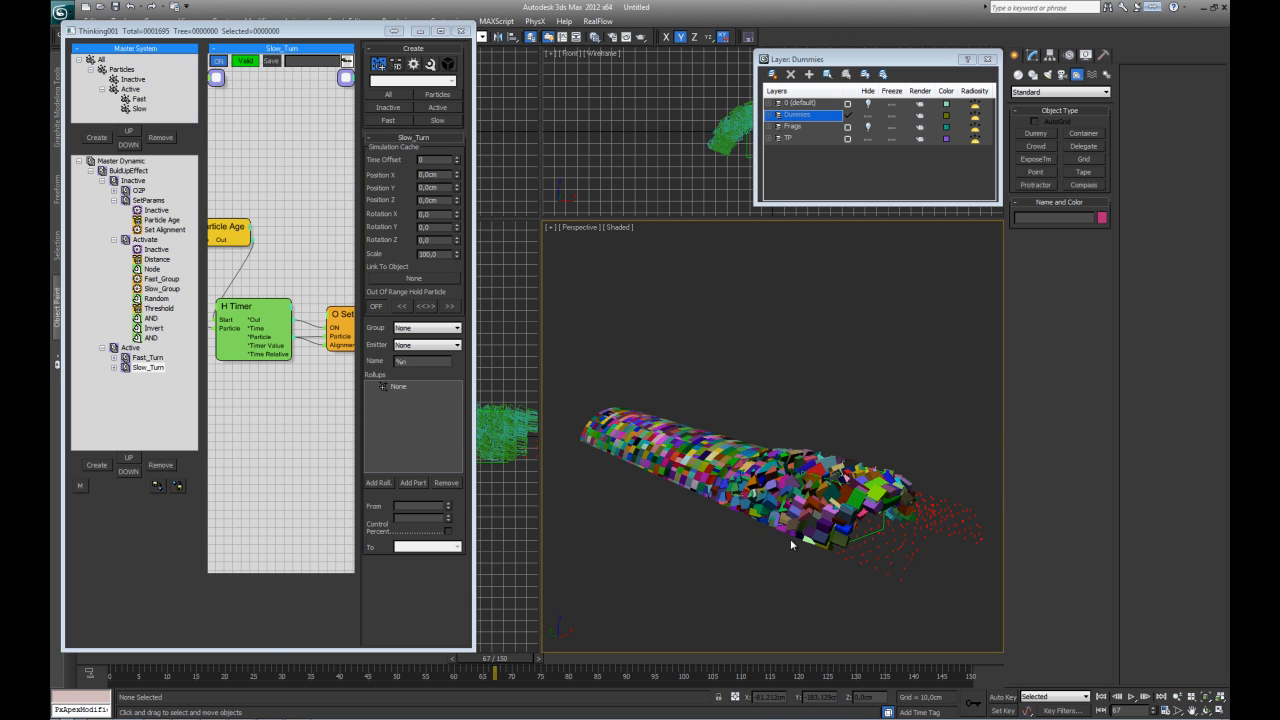
left_click_drag(196, 659, 487, 618)
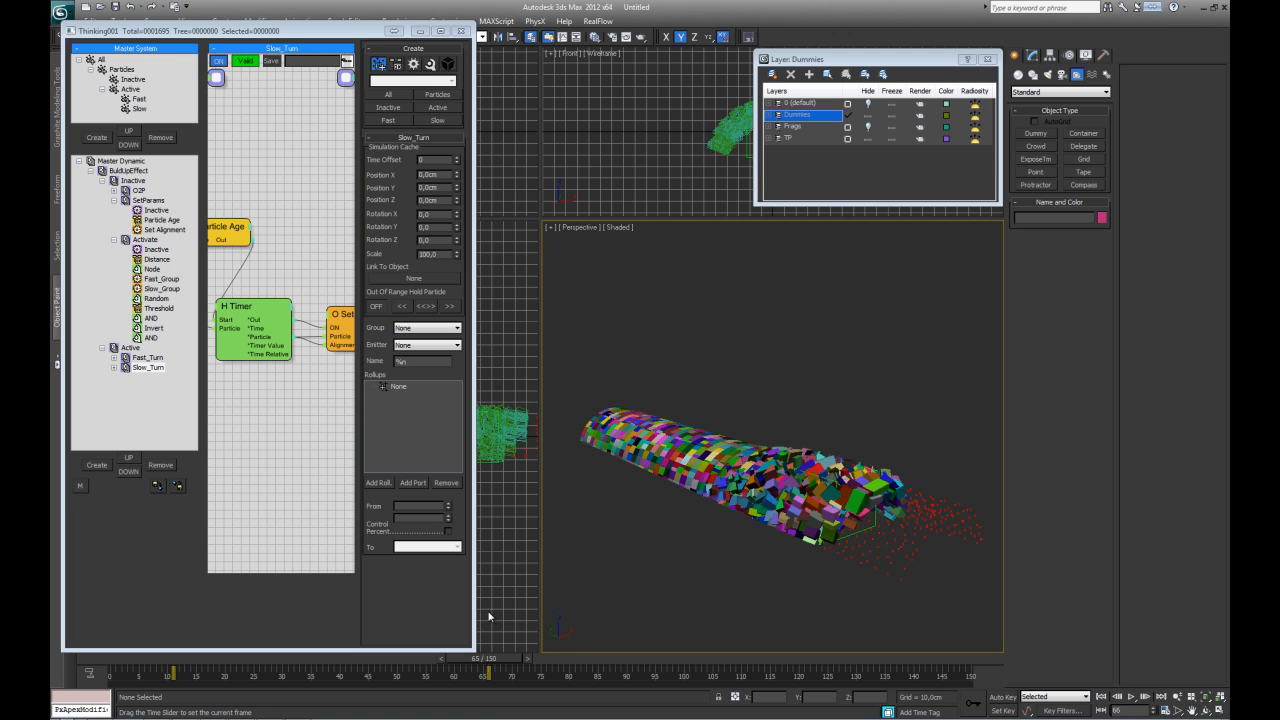
left_click_drag(162, 657, 631, 631)
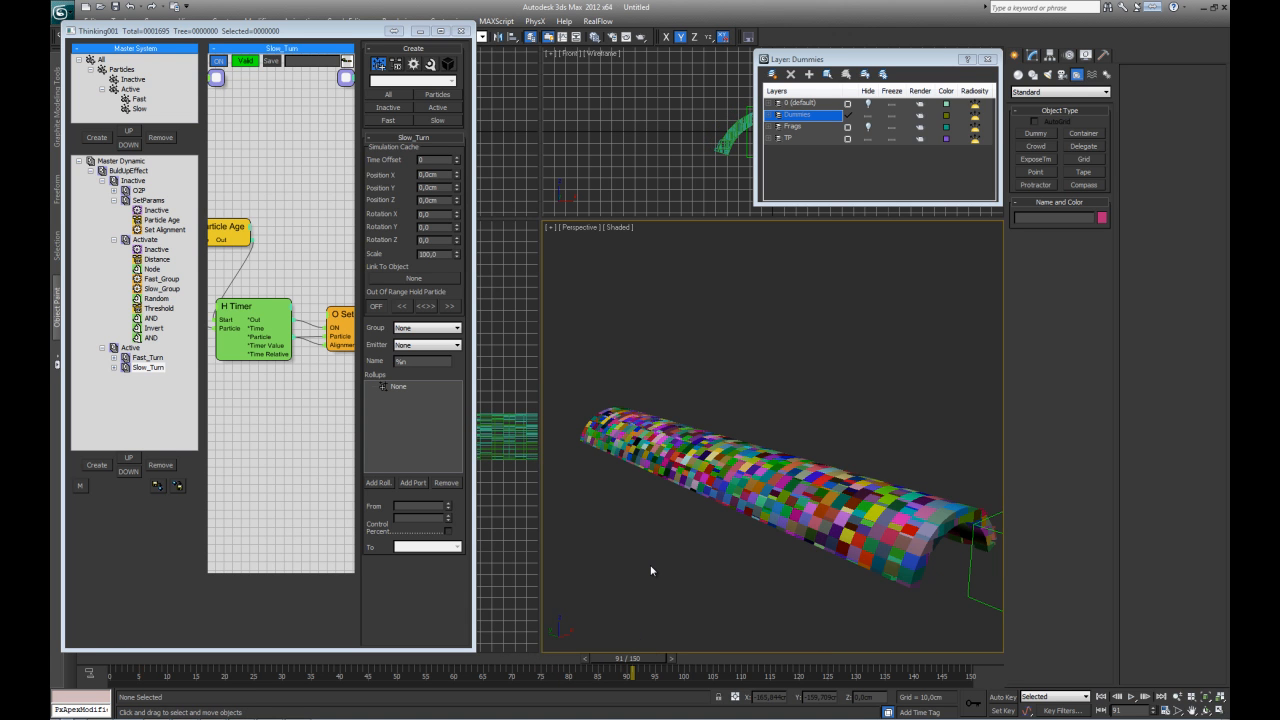